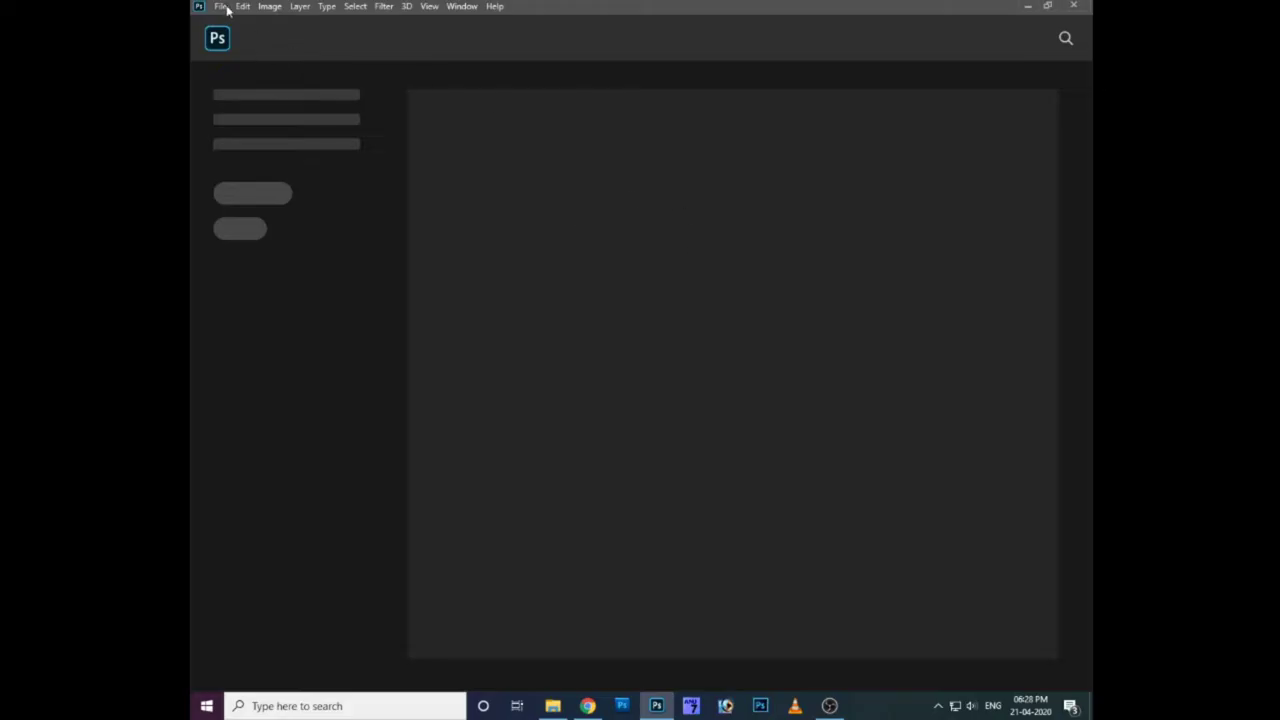
- Open the first portrait image from the photo 14 folder in Youtube Editings
{"action": "left_click", "coordinate": [227, 8]}
{"action": "left_click", "coordinate": [232, 31]}
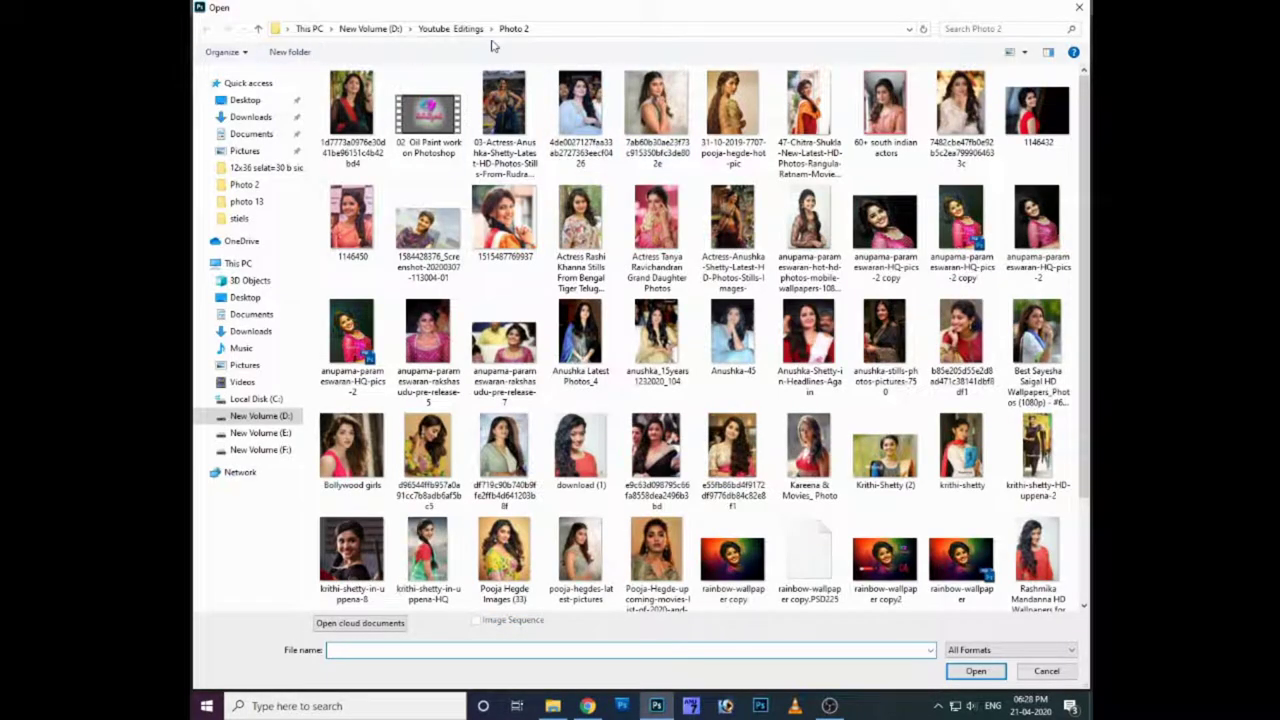
{"action": "left_click", "coordinate": [455, 29]}
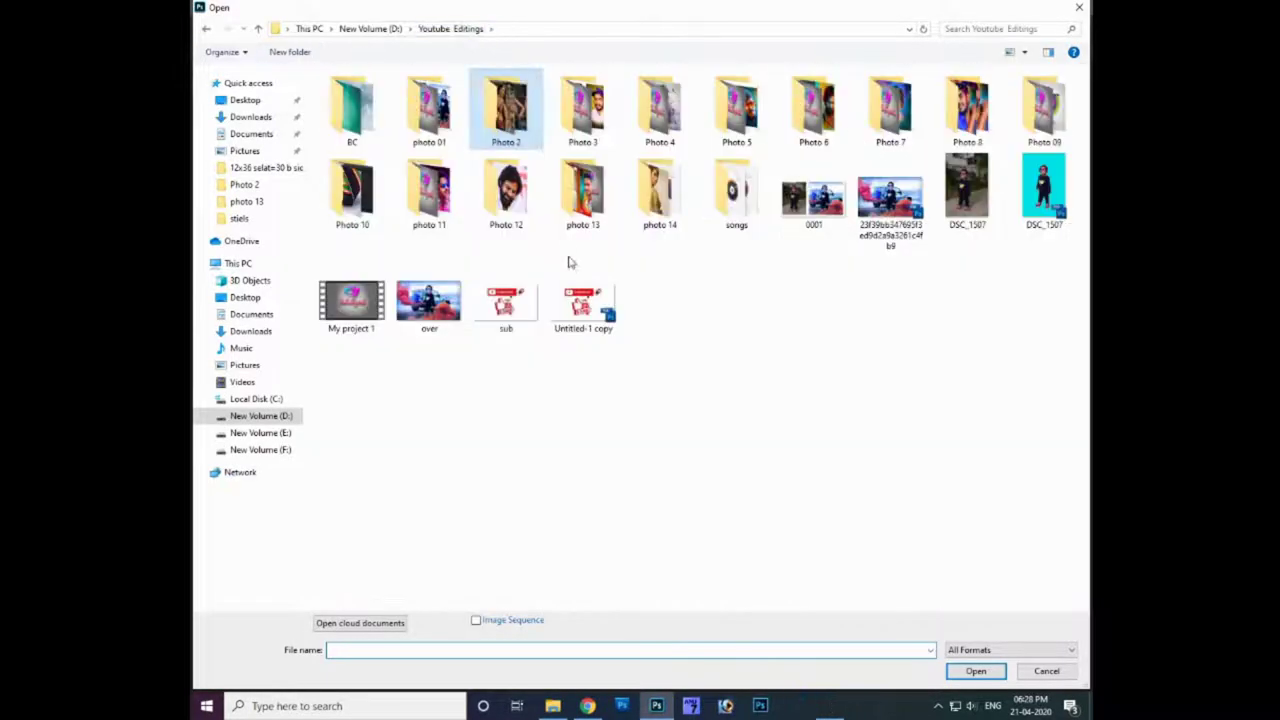
{"action": "double_click", "coordinate": [675, 205]}
{"action": "left_click", "coordinate": [362, 115]}
{"action": "left_click", "coordinate": [975, 671]}
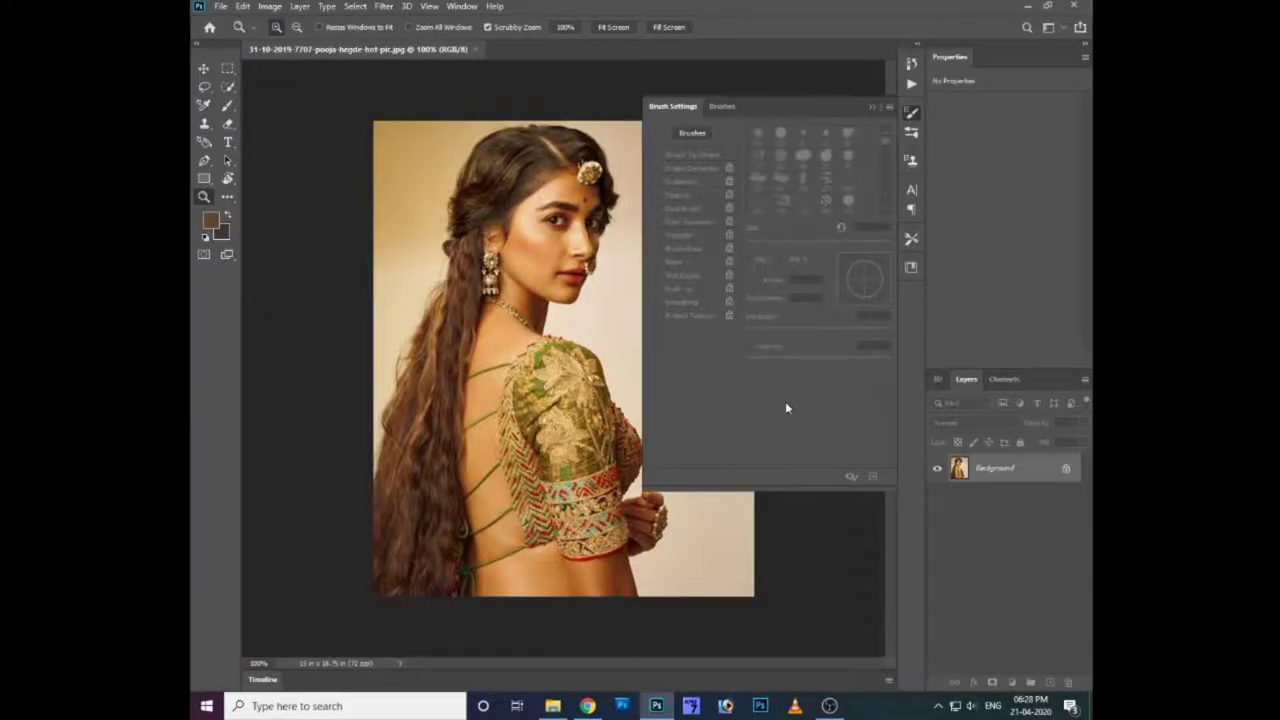
- Close the Brush Settings panel, switch to the Move tool, and view the whole photo
{"action": "left_click", "coordinate": [871, 108]}
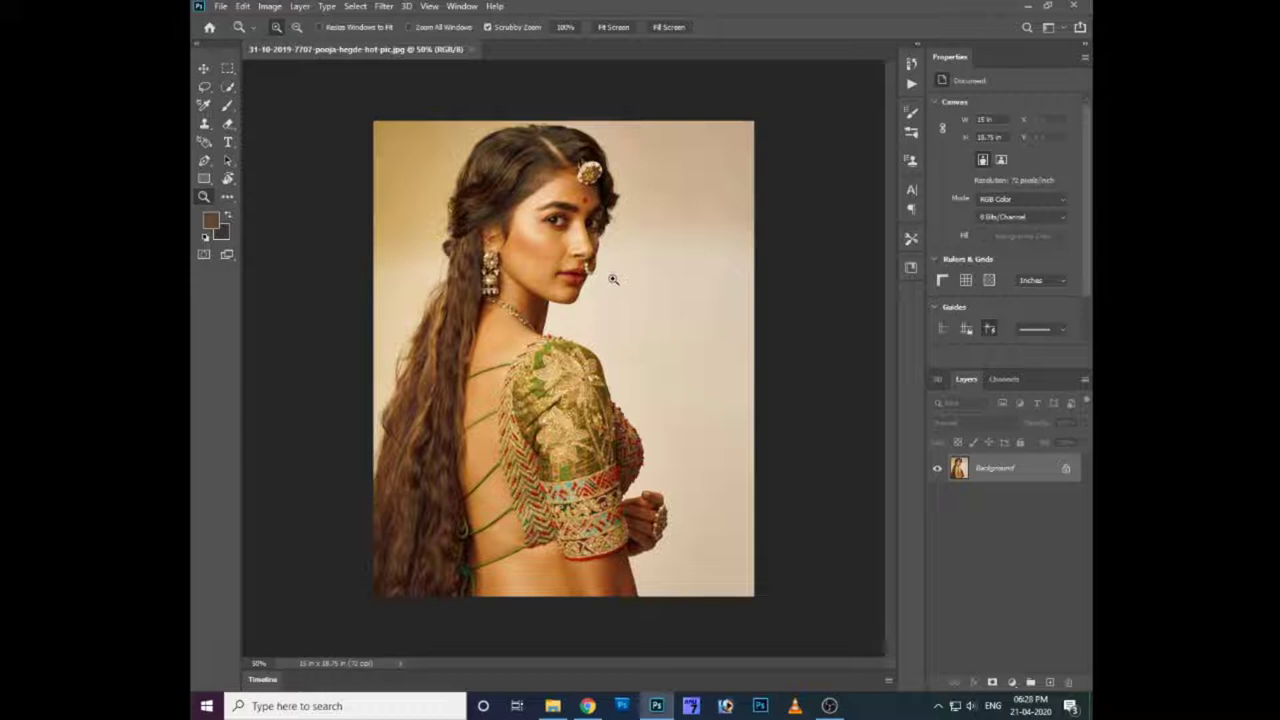
{"action": "key", "text": "v"}
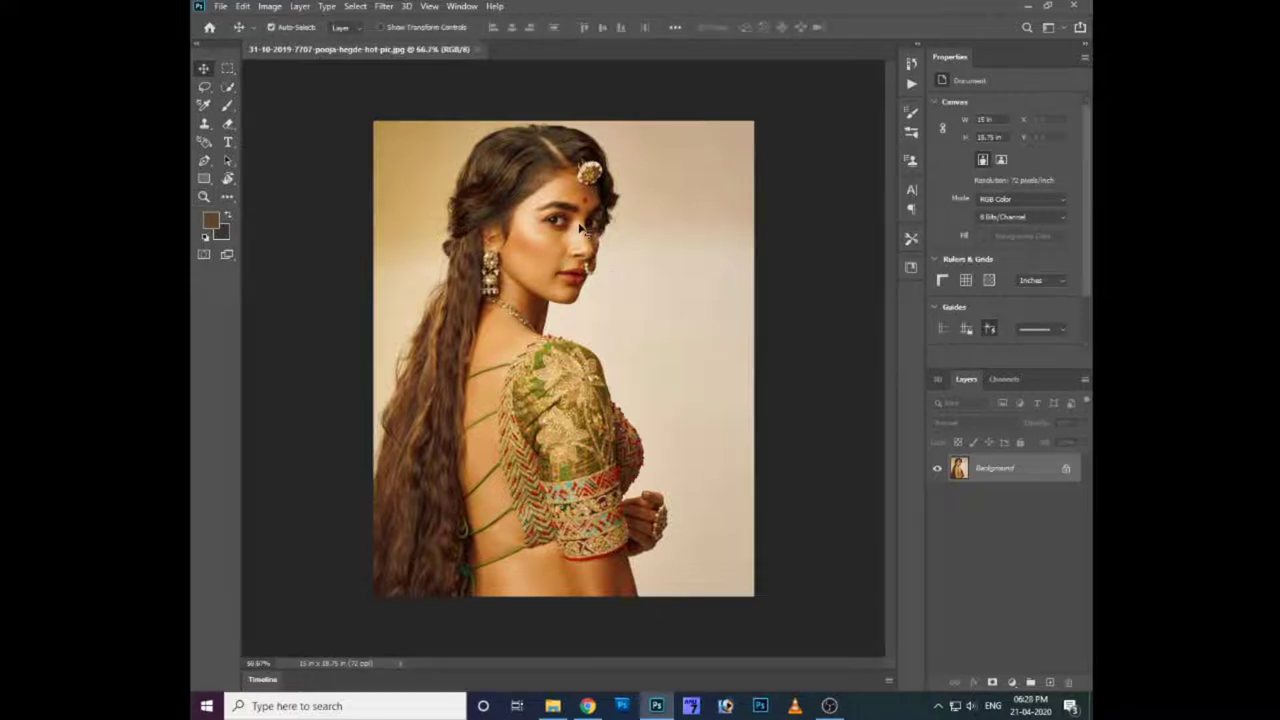
{"action": "key", "text": "ctrl+plus"}
{"action": "key", "text": "ctrl+minus"}
- Resize the image to 300 pixels per inch and 12 inches wide (12 × 15 in)
{"action": "left_click", "coordinate": [268, 7]}
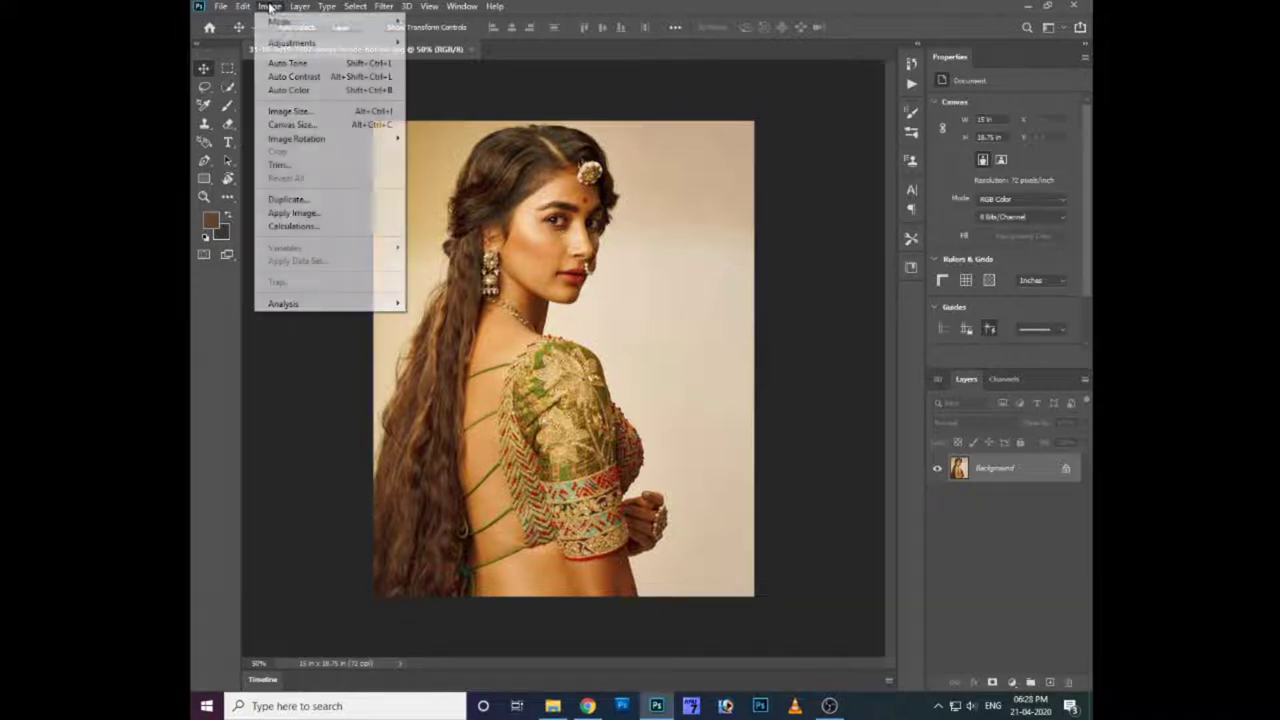
{"action": "left_click", "coordinate": [290, 111]}
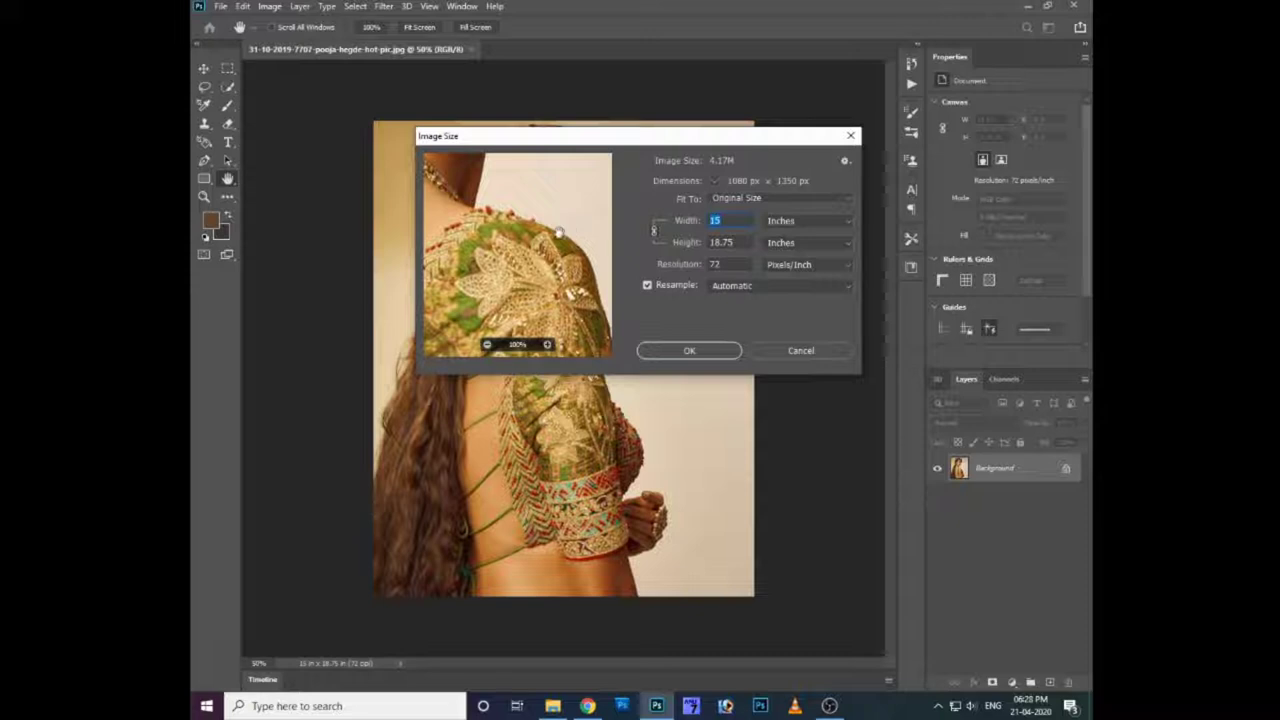
{"action": "left_click", "coordinate": [695, 266]}
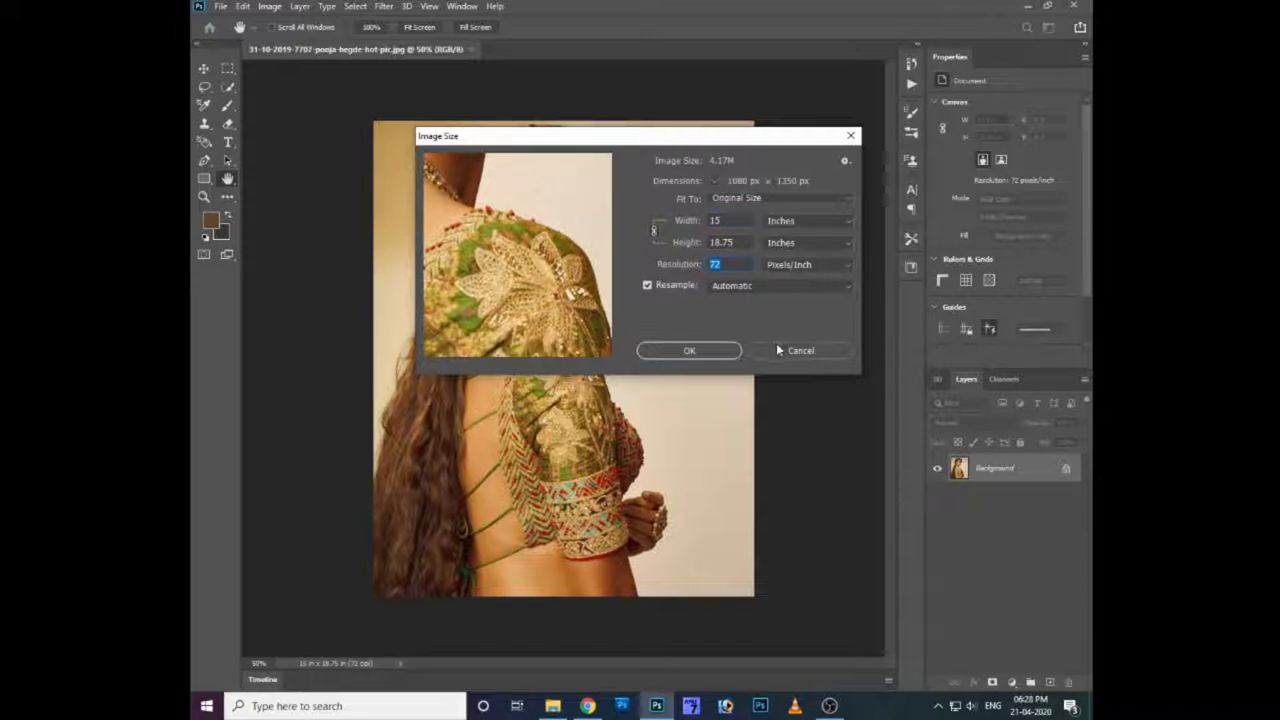
{"action": "type", "text": "300"}
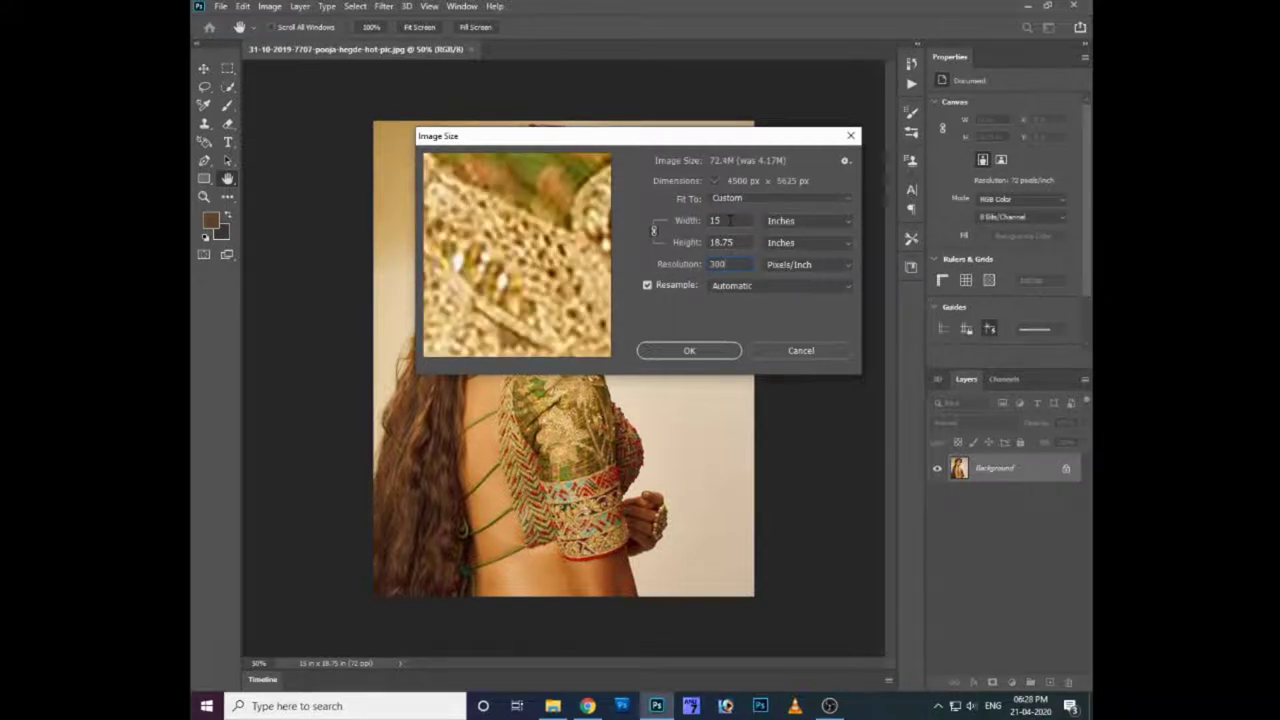
{"action": "left_click", "coordinate": [688, 226]}
{"action": "type", "text": "12"}
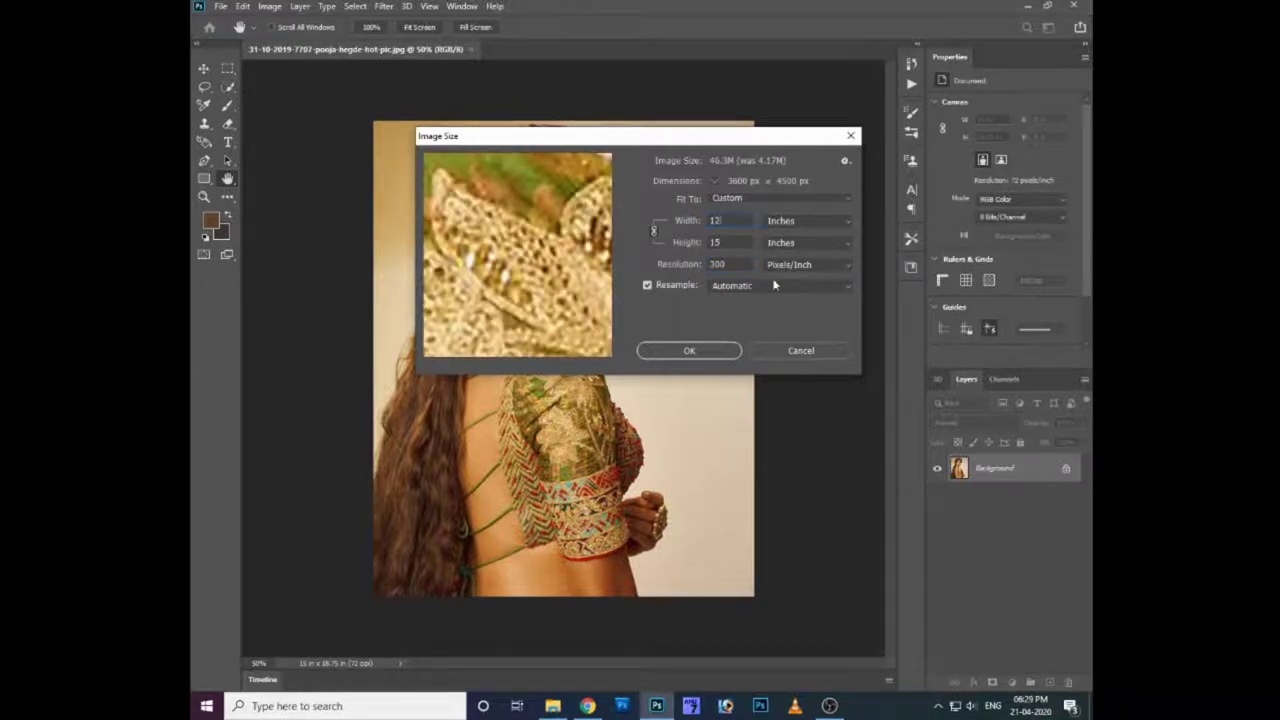
{"action": "left_click", "coordinate": [689, 351]}
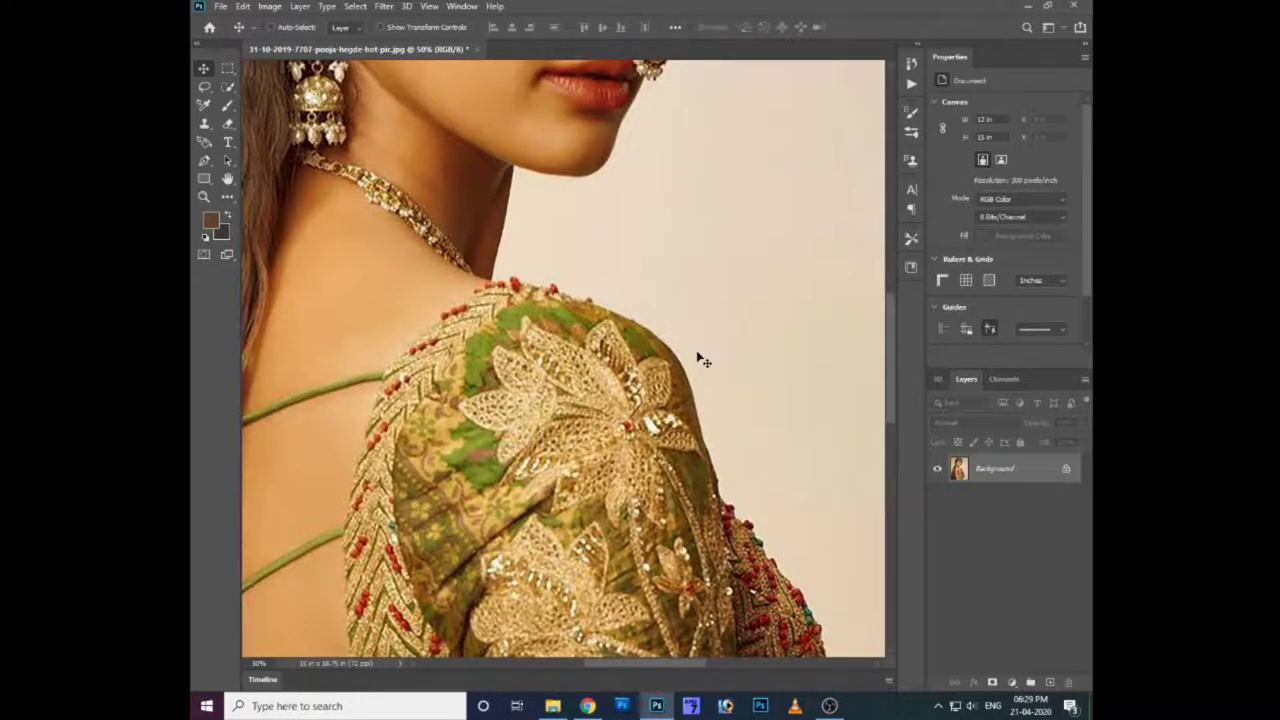
- Duplicate the Background into a new Layer 1 with Ctrl+J
{"action": "scroll", "coordinate": [690, 418], "scroll_direction": "up", "scroll_amount": 10}
{"action": "scroll", "coordinate": [690, 418], "scroll_direction": "down", "scroll_amount": 2}
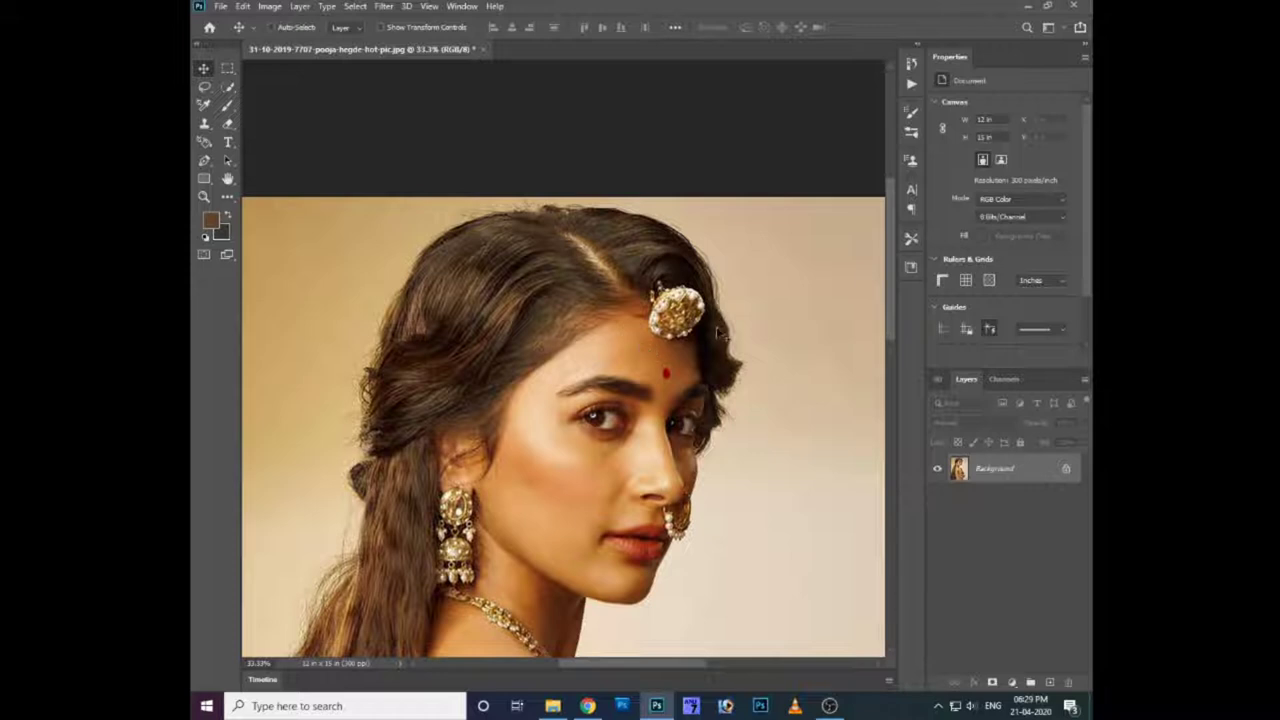
{"action": "key", "text": "ctrl+j"}
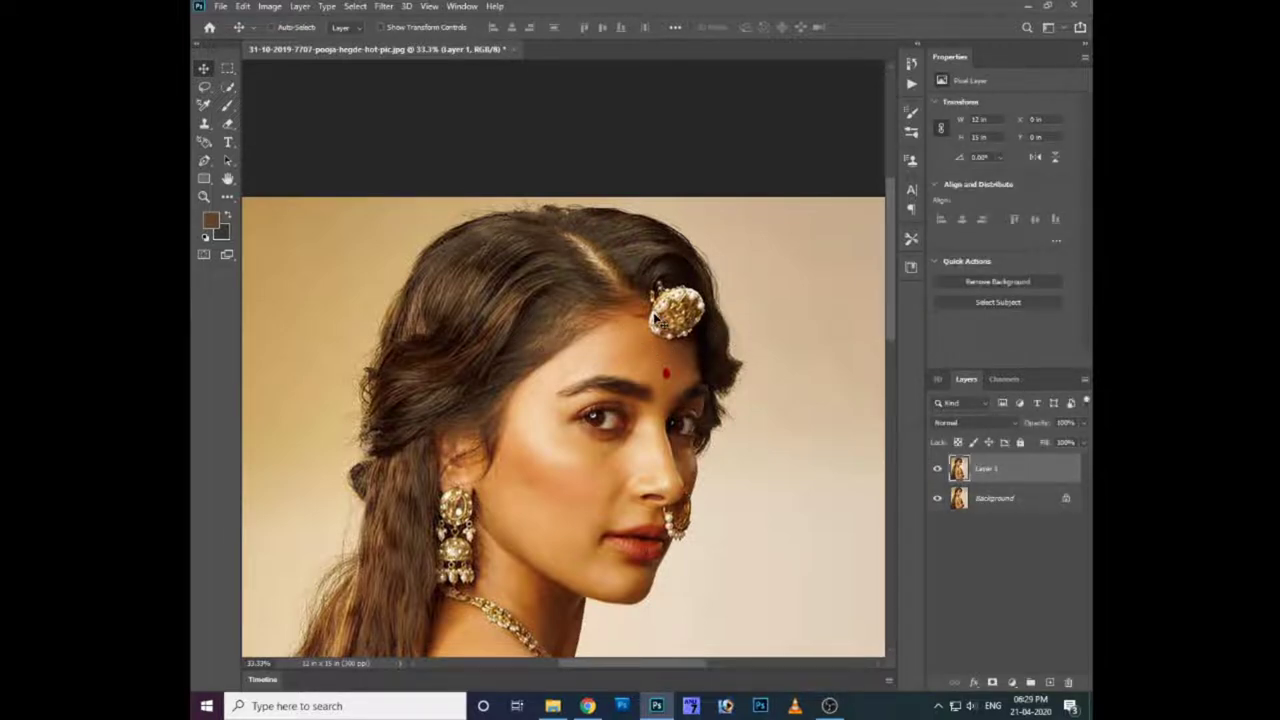
{"action": "key", "text": "alt+t"}
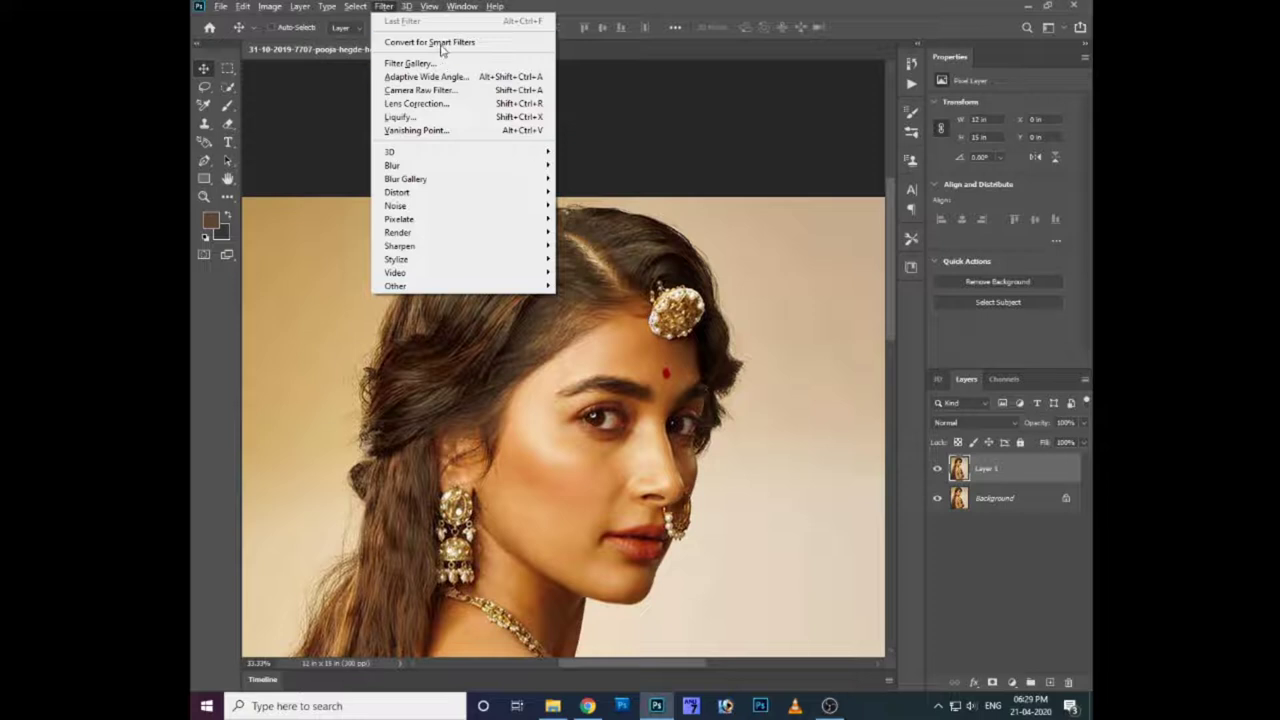
- Apply Unsharp Mask to Layer 1: amount 164%, radius 2.7 px, threshold 0
{"action": "left_click", "coordinate": [385, 7]}
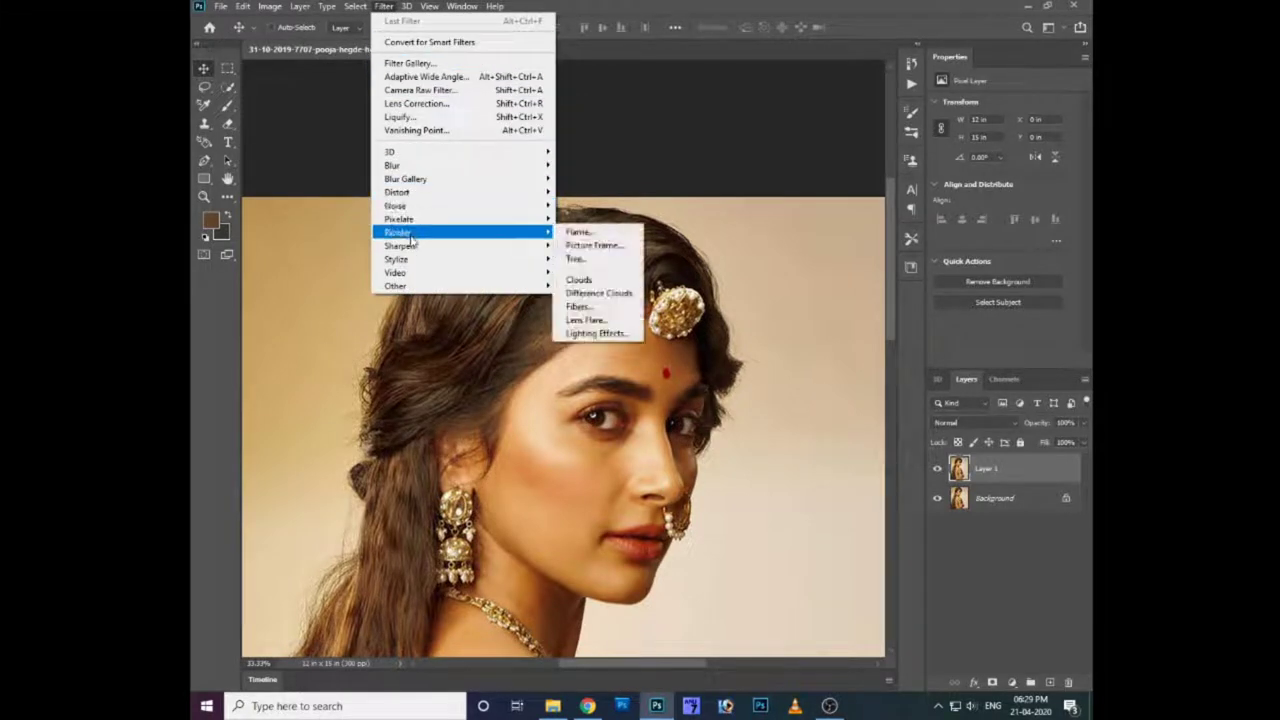
{"action": "mouse_move", "coordinate": [400, 246]}
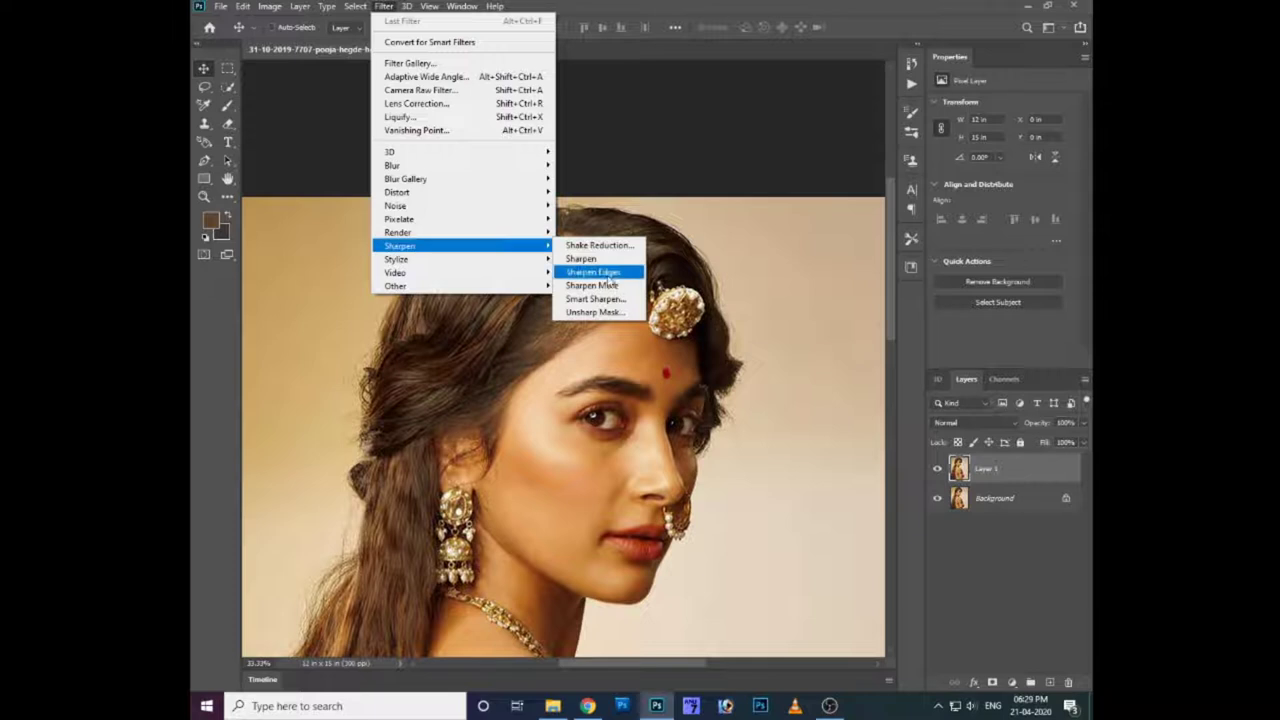
{"action": "left_click", "coordinate": [590, 314]}
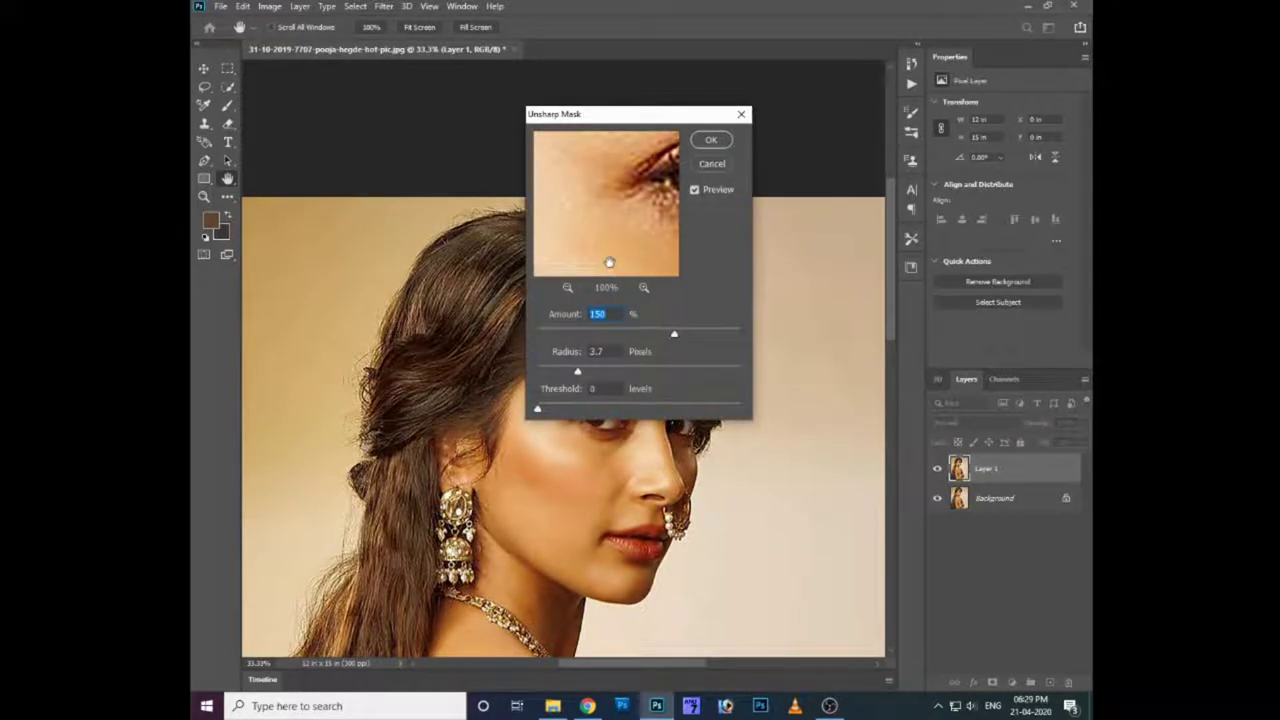
{"action": "left_click_drag", "start_coordinate": [564, 374], "coordinate": [567, 374]}
{"action": "left_click_drag", "start_coordinate": [675, 338], "coordinate": [682, 336]}
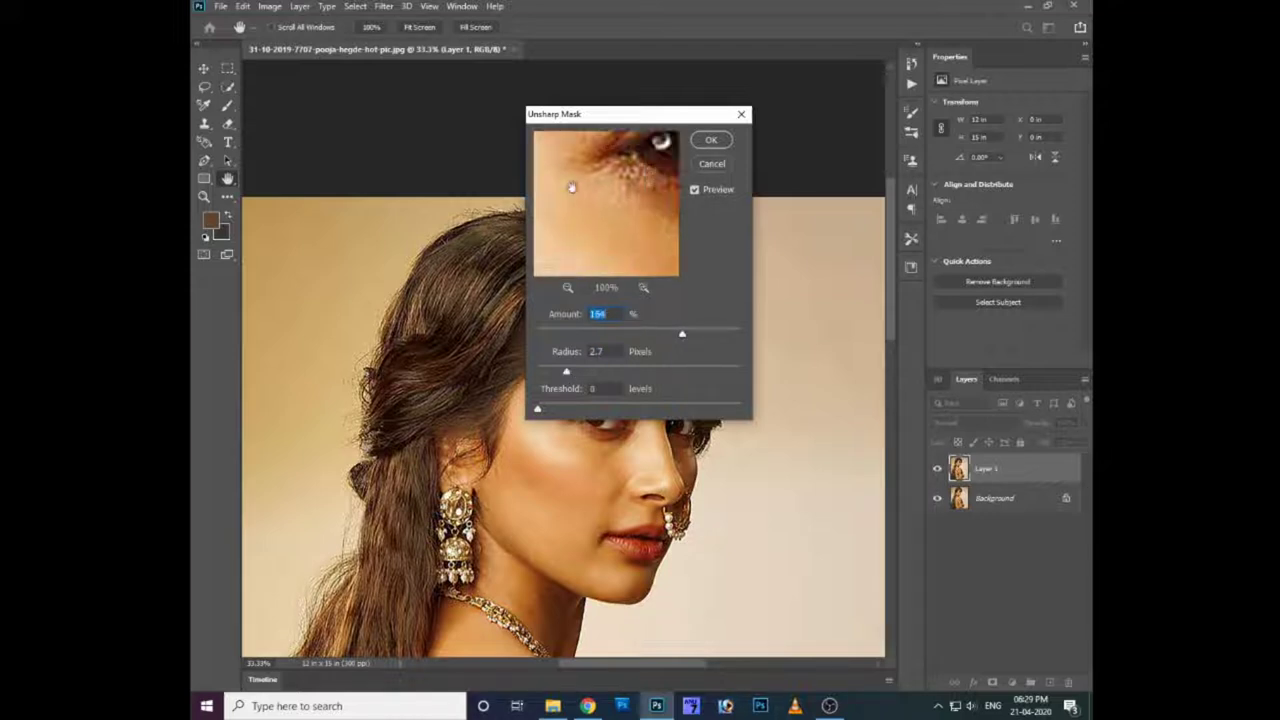
{"action": "left_click_drag", "start_coordinate": [571, 186], "coordinate": [589, 197]}
{"action": "left_click", "coordinate": [567, 288]}
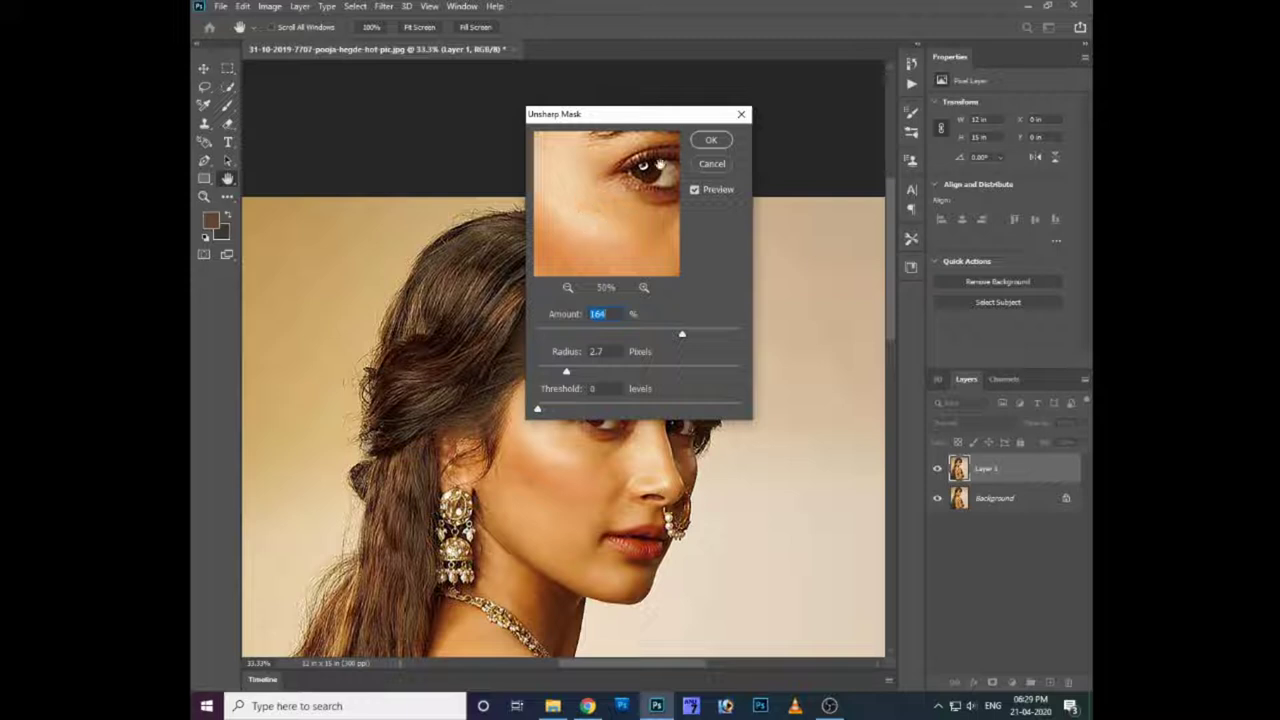
{"action": "left_click", "coordinate": [709, 140]}
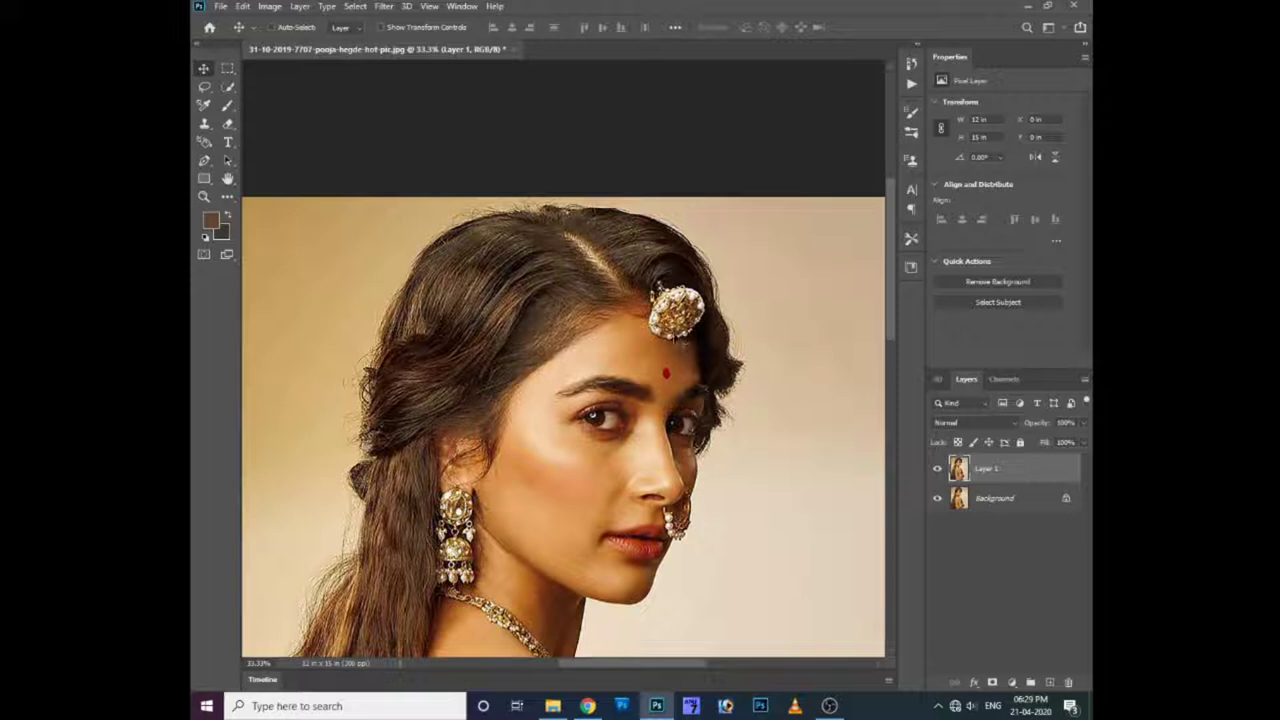
{"action": "left_click", "coordinate": [940, 472]}
{"action": "key", "text": "ctrl+plus"}
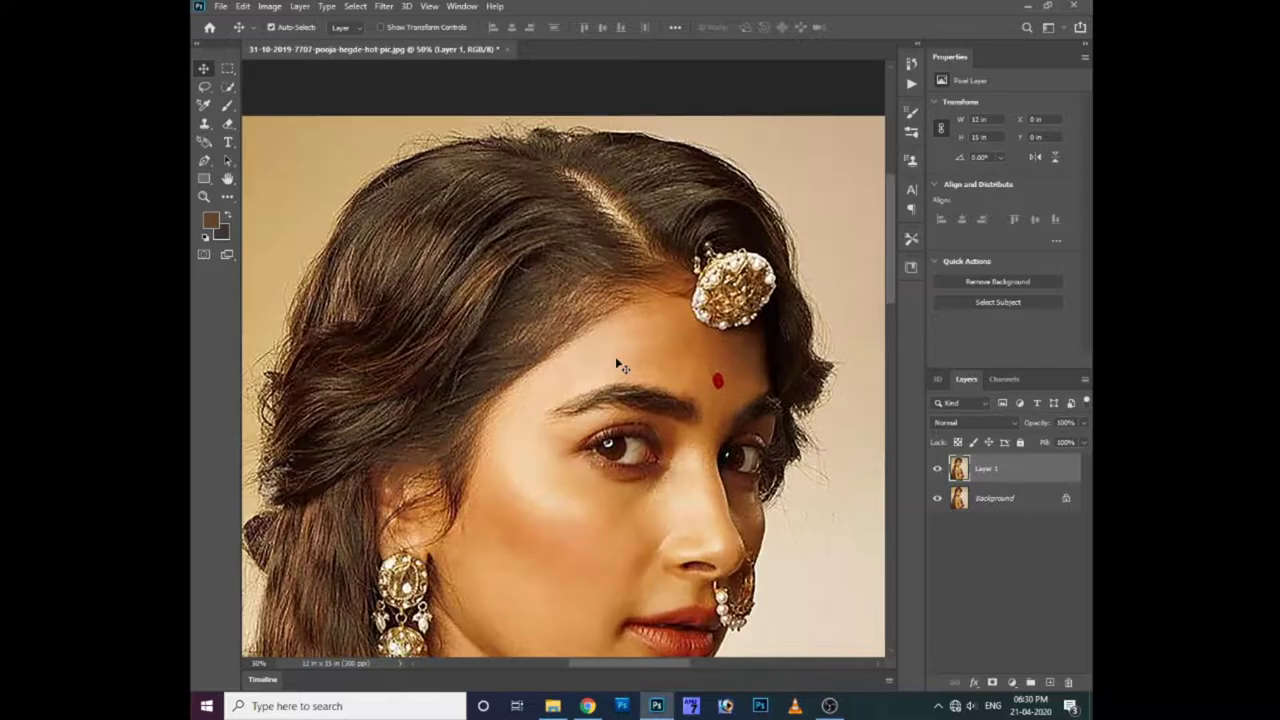
{"action": "key", "text": "ctrl+minus"}
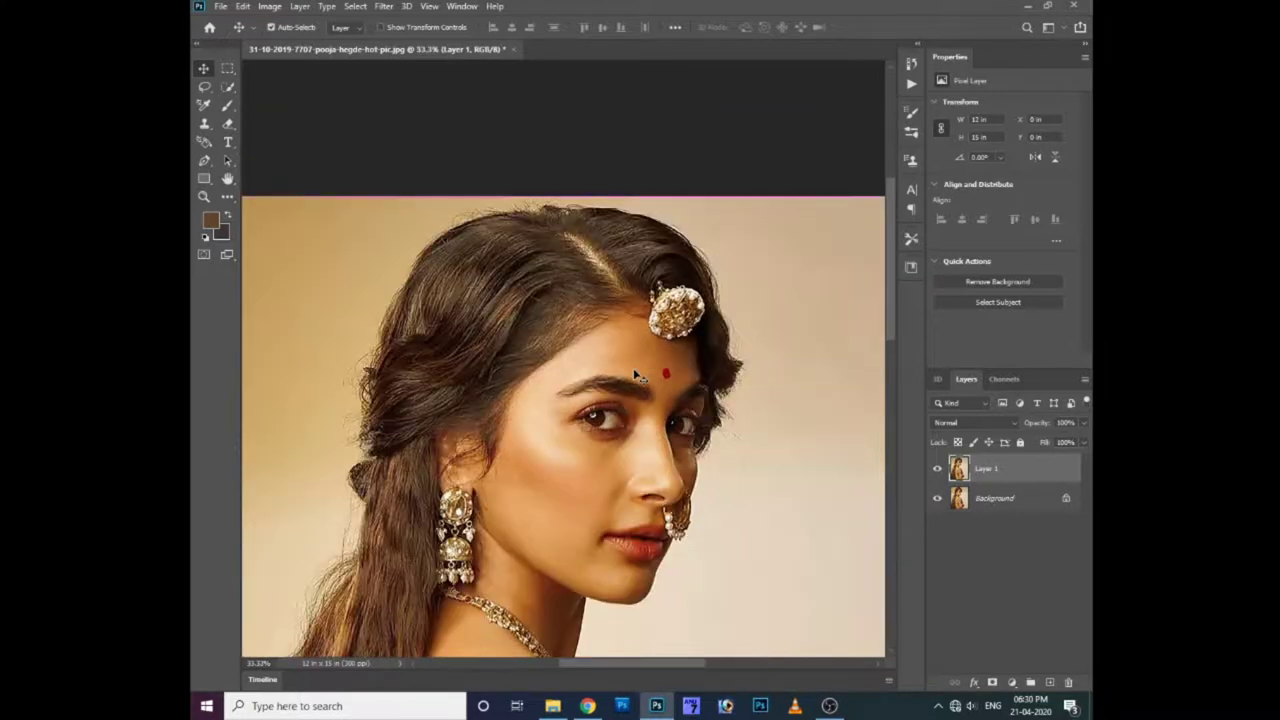
{"action": "key", "text": "ctrl+plus"}
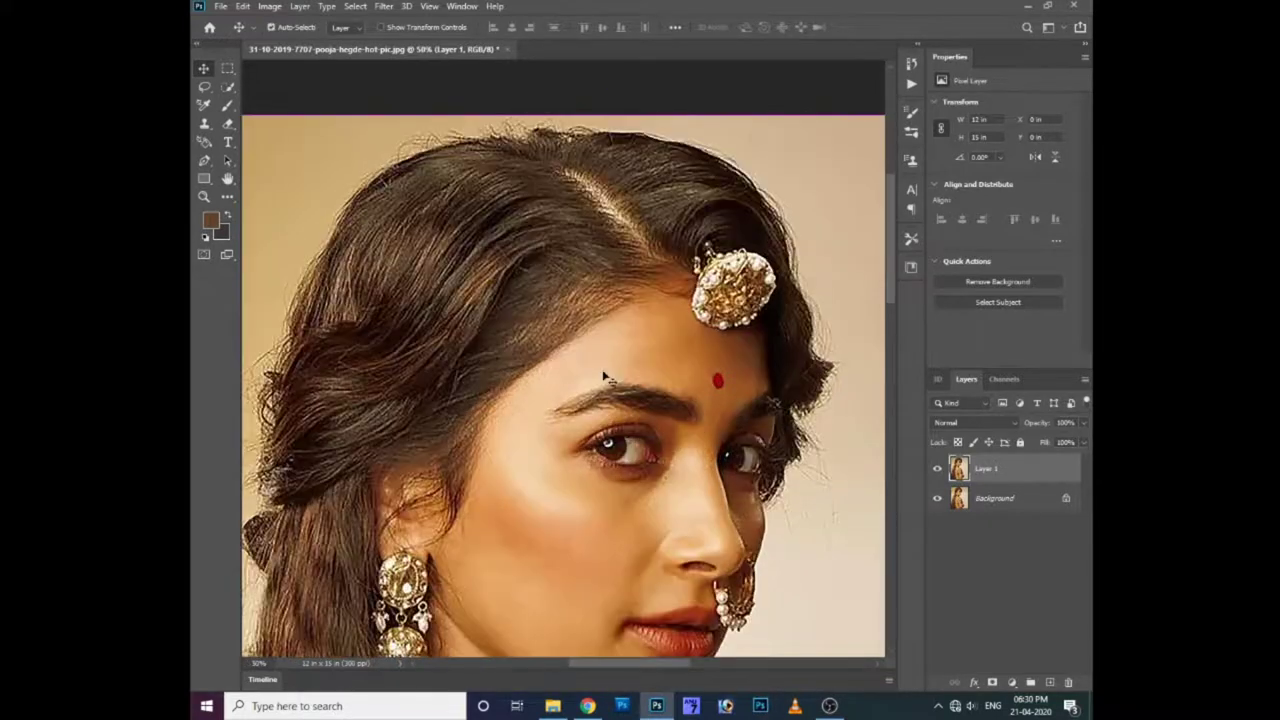
{"action": "left_click", "coordinate": [937, 469]}
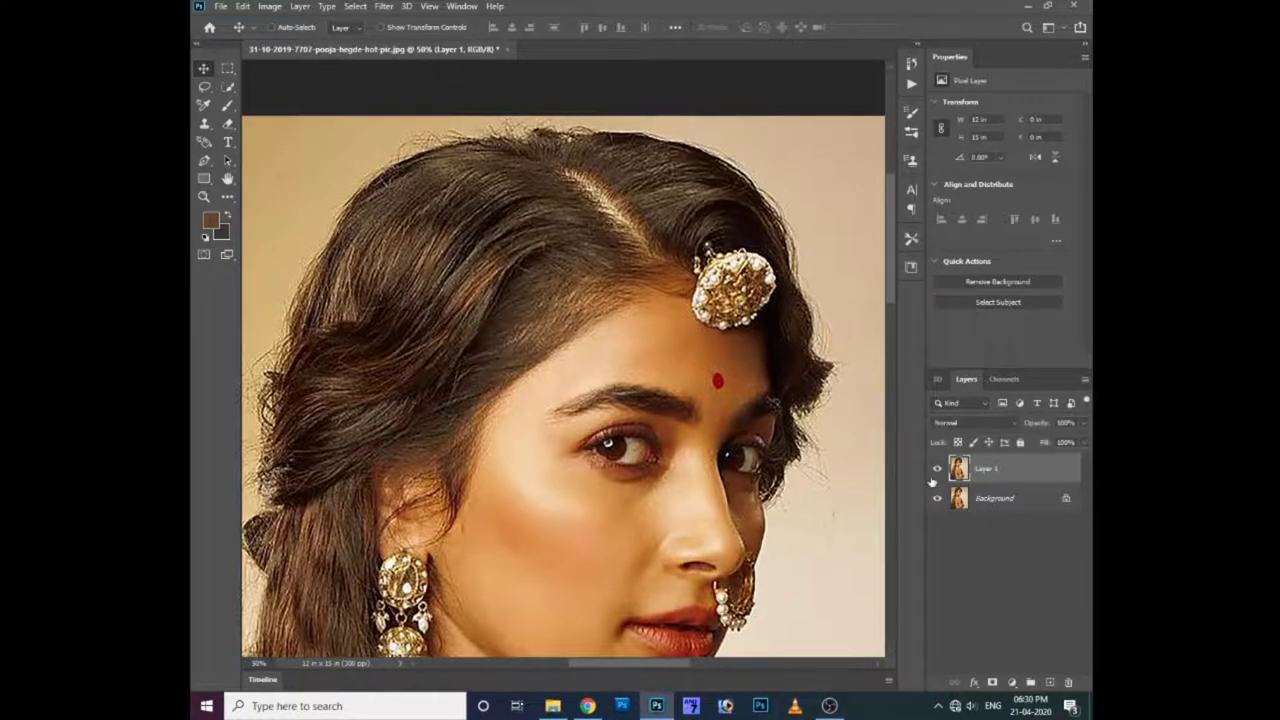
{"action": "right_click", "coordinate": [668, 378]}
{"action": "left_click", "coordinate": [688, 382]}
{"action": "key", "text": "ctrl+plus"}
{"action": "scroll", "coordinate": [661, 416], "scroll_direction": "down", "scroll_amount": 3}
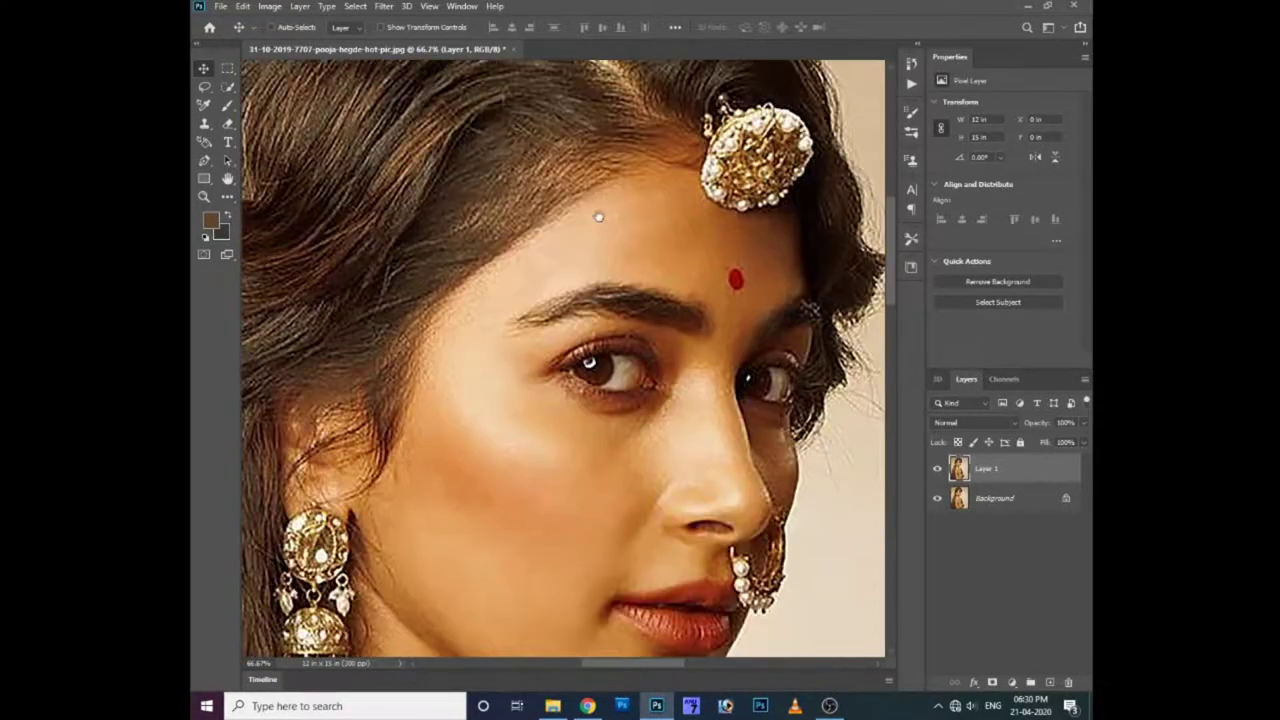
{"action": "scroll", "coordinate": [600, 220], "scroll_direction": "down", "scroll_amount": 3}
{"action": "scroll", "coordinate": [620, 180], "scroll_direction": "down", "scroll_amount": 3}
{"action": "scroll", "coordinate": [639, 141], "scroll_direction": "down", "scroll_amount": 3}
{"action": "scroll", "coordinate": [600, 142], "scroll_direction": "up", "scroll_amount": 1}
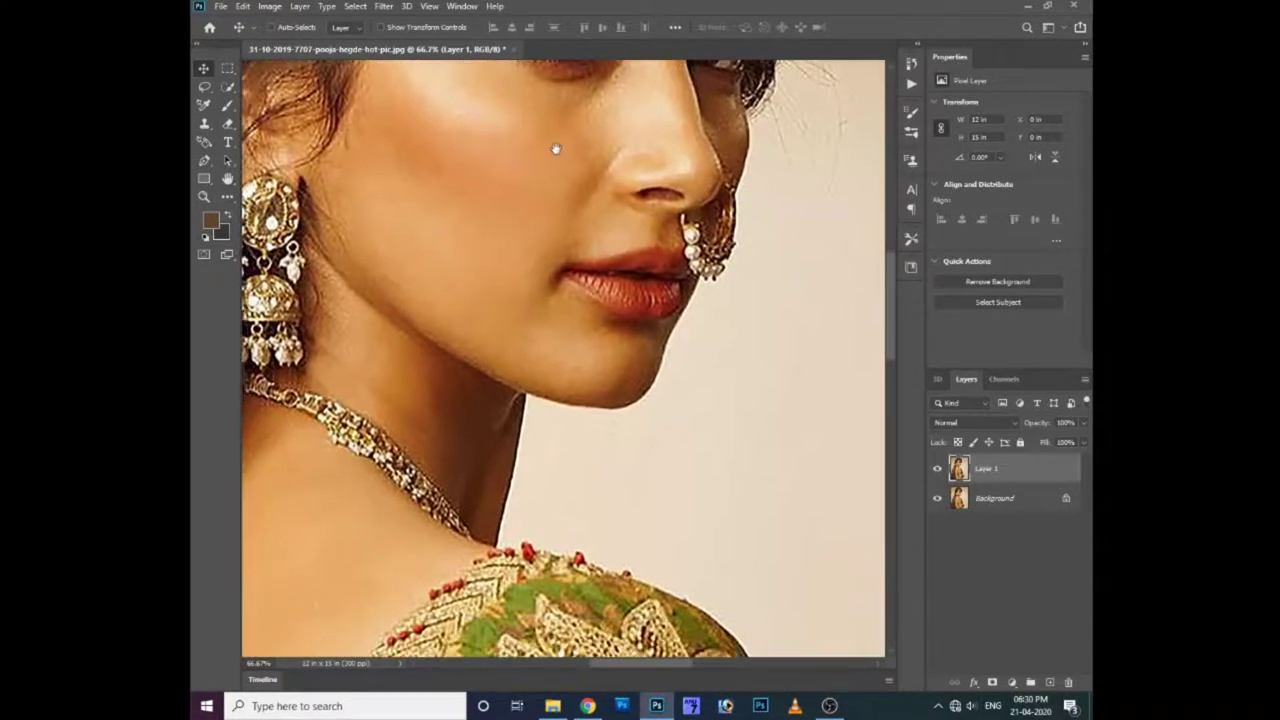
{"action": "scroll", "coordinate": [570, 200], "scroll_direction": "up", "scroll_amount": 3}
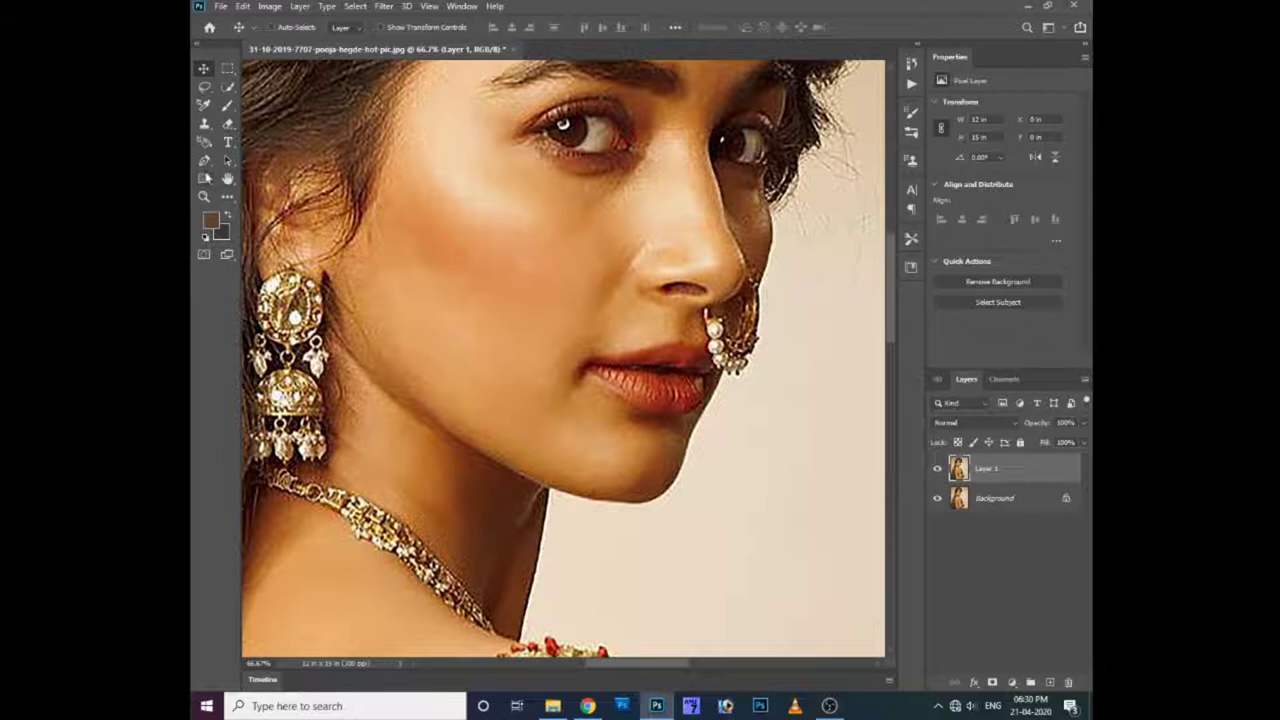
- Switch from the Eyedropper to the Smudge tool
{"action": "left_click", "coordinate": [228, 198]}
{"action": "right_click", "coordinate": [231, 200]}
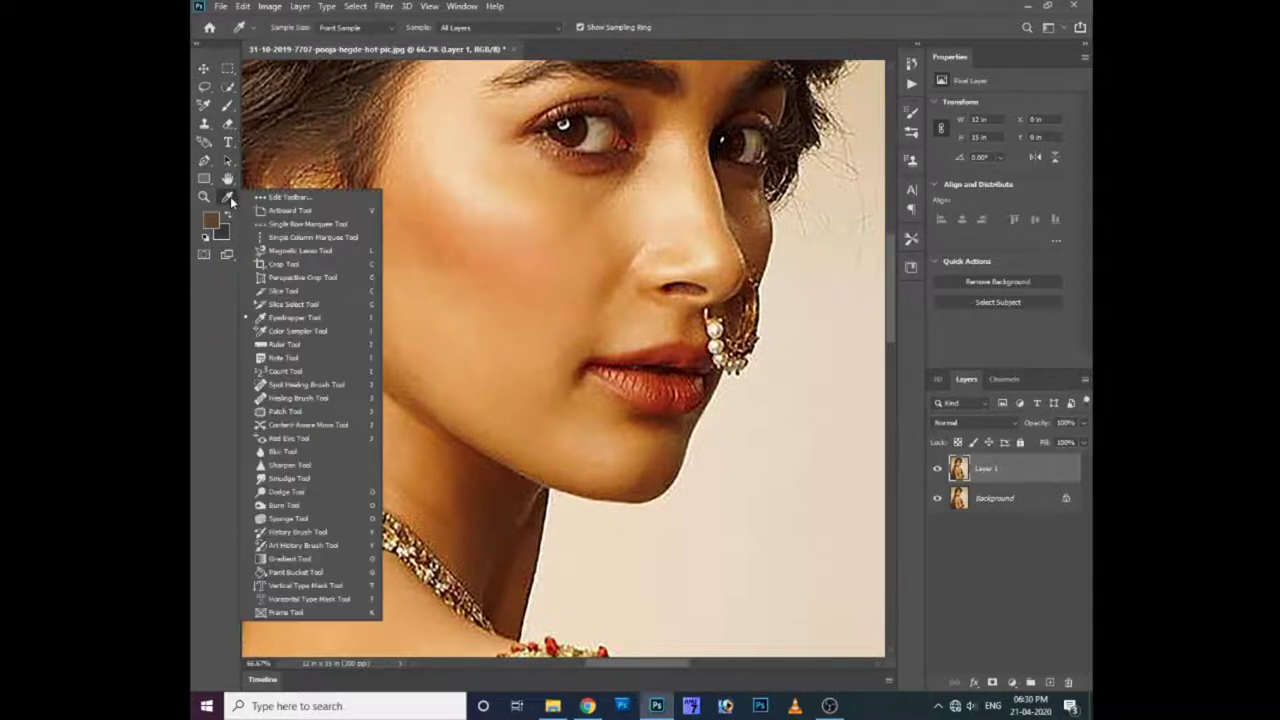
{"action": "left_click", "coordinate": [272, 484]}
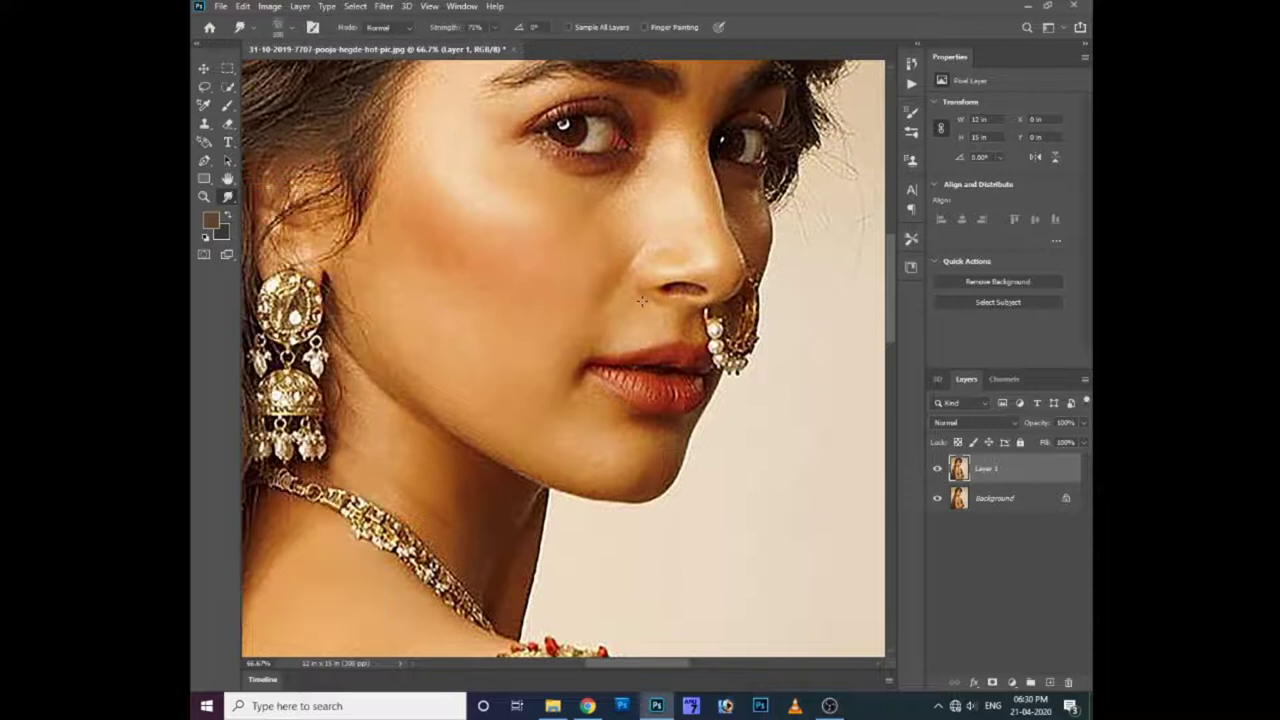
- Browse Brush Settings tip presets, trying a 40 px textured tip and a 404 px tip
{"action": "left_click", "coordinate": [912, 112]}
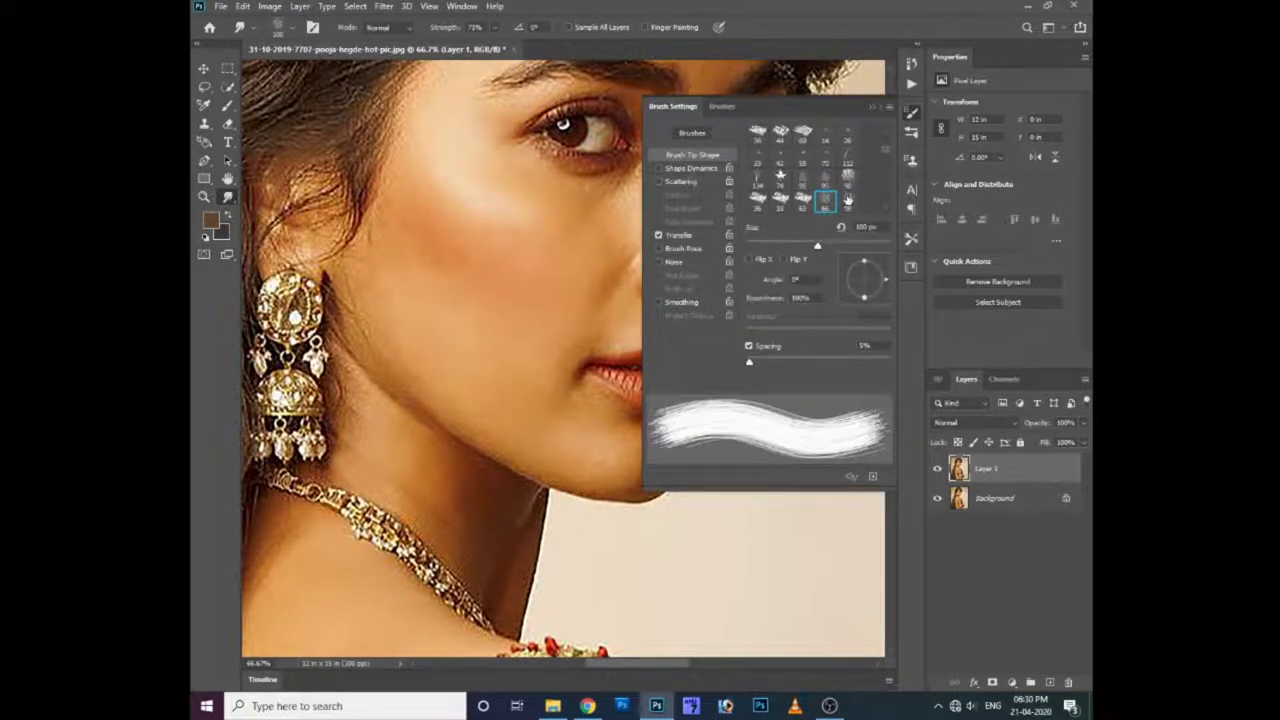
{"action": "scroll", "coordinate": [848, 197], "scroll_direction": "down", "scroll_amount": 1}
{"action": "scroll", "coordinate": [848, 196], "scroll_direction": "down", "scroll_amount": 1}
{"action": "scroll", "coordinate": [848, 195], "scroll_direction": "down", "scroll_amount": 1}
{"action": "scroll", "coordinate": [848, 195], "scroll_direction": "down", "scroll_amount": 1}
{"action": "scroll", "coordinate": [886, 165], "scroll_direction": "down", "scroll_amount": 1}
{"action": "scroll", "coordinate": [887, 200], "scroll_direction": "down", "scroll_amount": 2}
{"action": "scroll", "coordinate": [887, 205], "scroll_direction": "down", "scroll_amount": 1}
{"action": "scroll", "coordinate": [887, 205], "scroll_direction": "up", "scroll_amount": 1}
{"action": "scroll", "coordinate": [886, 195], "scroll_direction": "up", "scroll_amount": 2}
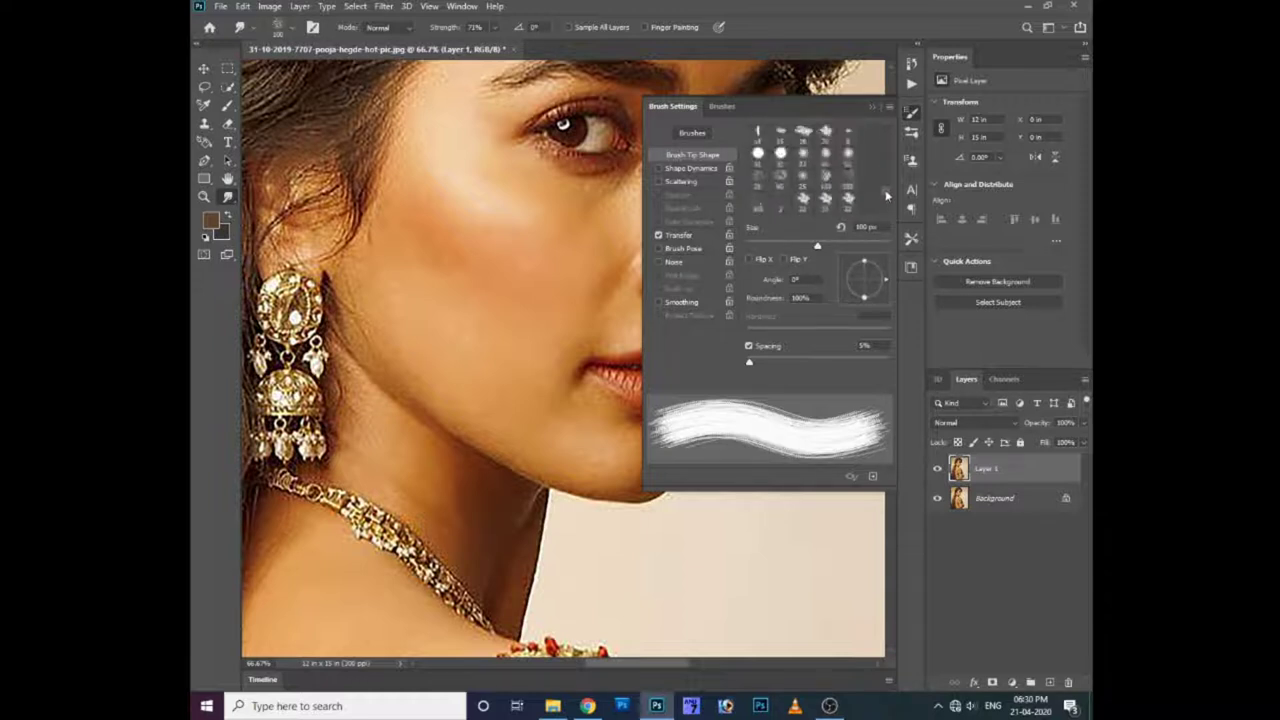
{"action": "scroll", "coordinate": [848, 172], "scroll_direction": "down", "scroll_amount": 1}
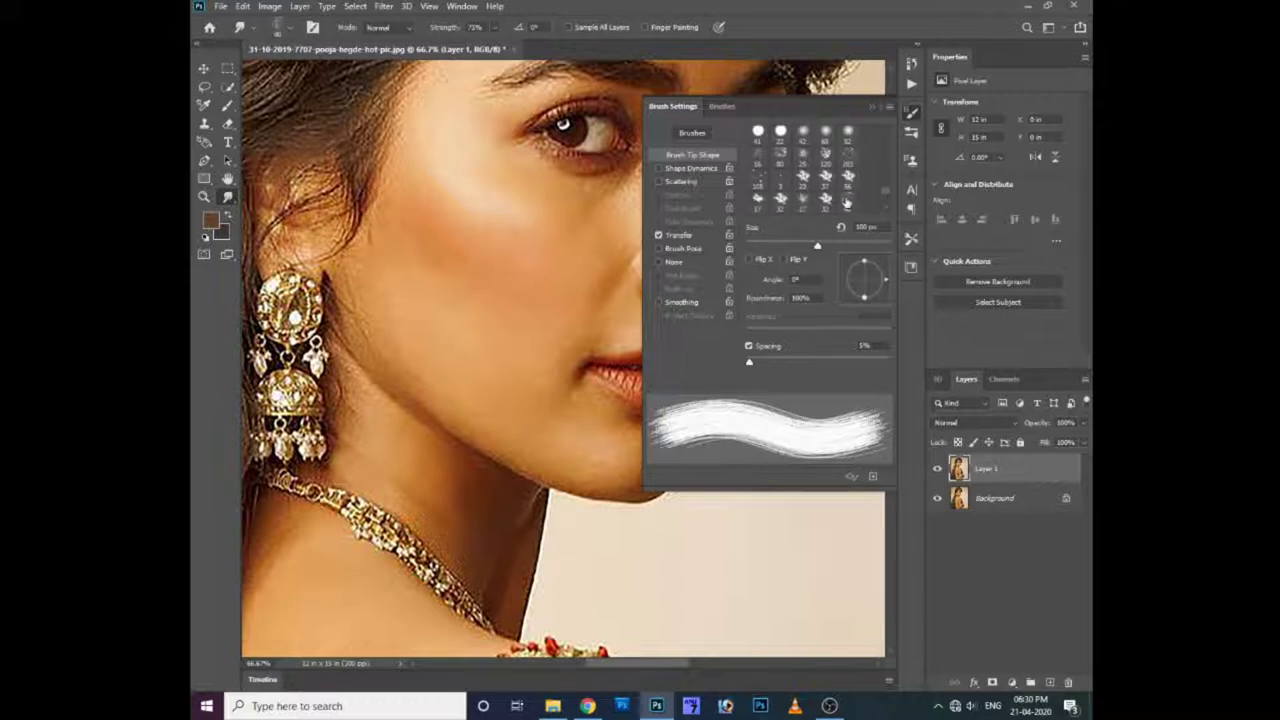
{"action": "left_click", "coordinate": [848, 202]}
{"action": "scroll", "coordinate": [846, 180], "scroll_direction": "up", "scroll_amount": 1}
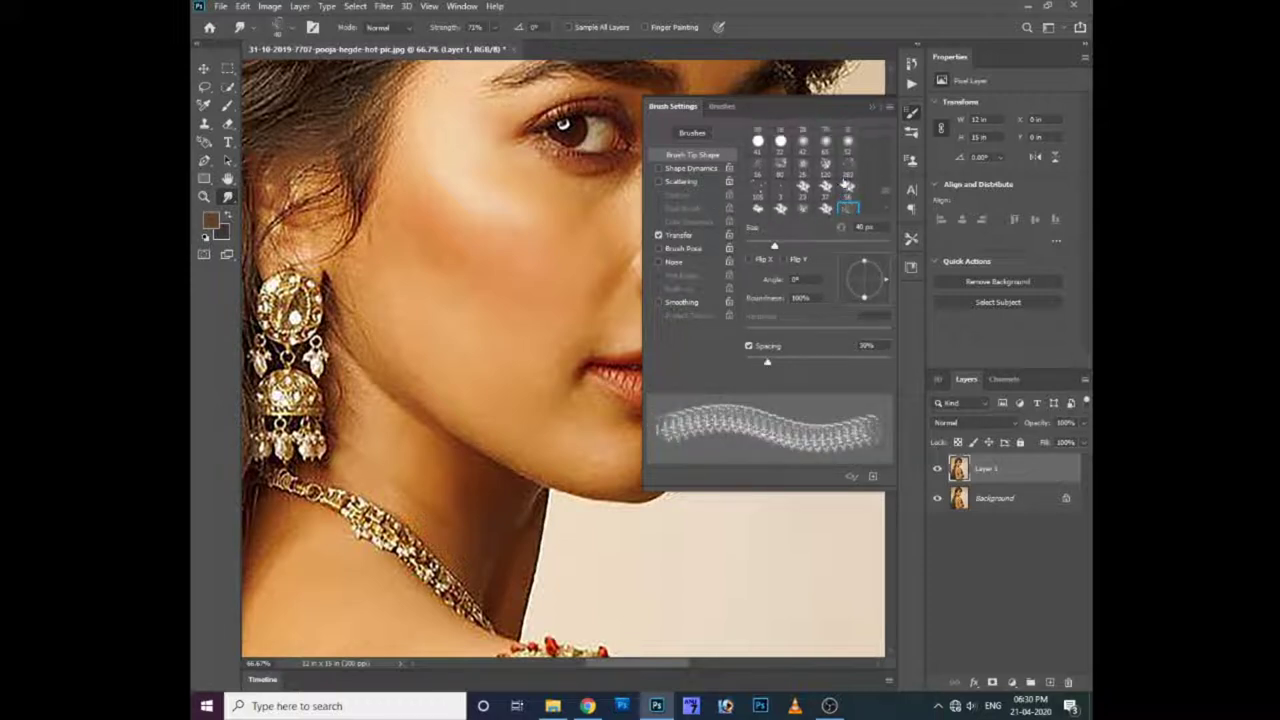
{"action": "scroll", "coordinate": [846, 180], "scroll_direction": "up", "scroll_amount": 1}
{"action": "scroll", "coordinate": [848, 180], "scroll_direction": "up", "scroll_amount": 1}
{"action": "scroll", "coordinate": [830, 175], "scroll_direction": "up", "scroll_amount": 1}
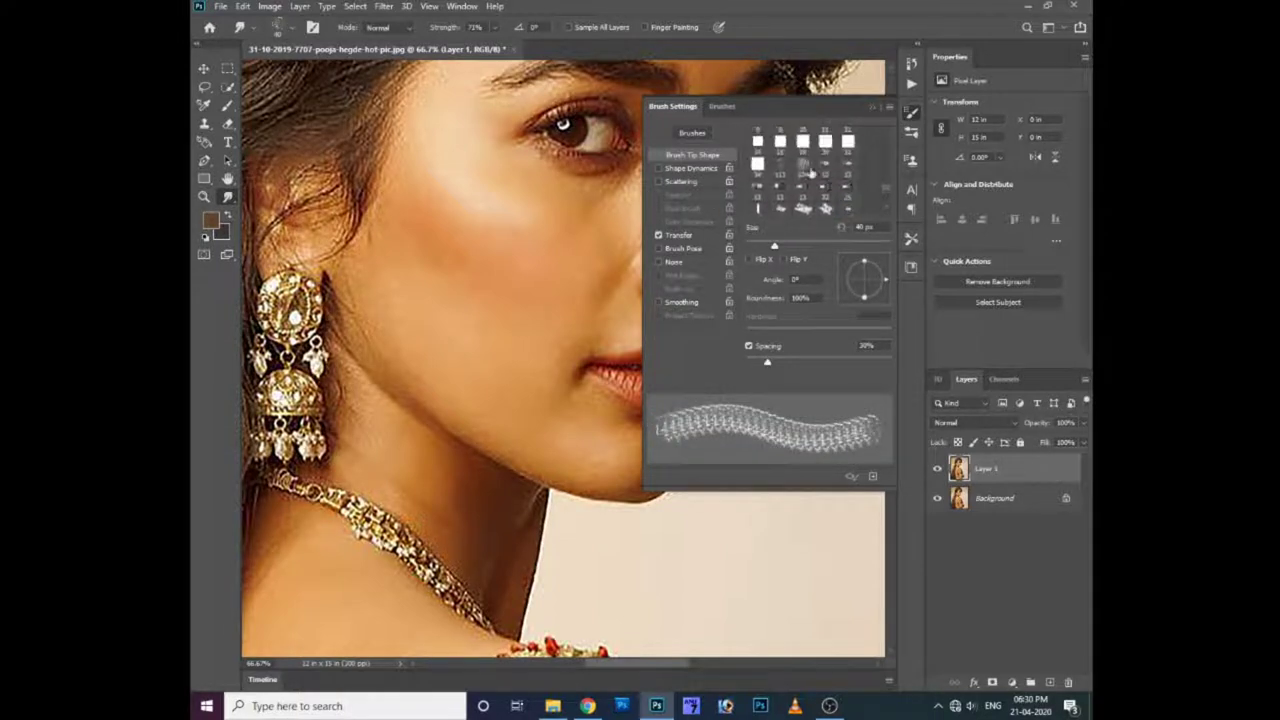
{"action": "left_click", "coordinate": [800, 170]}
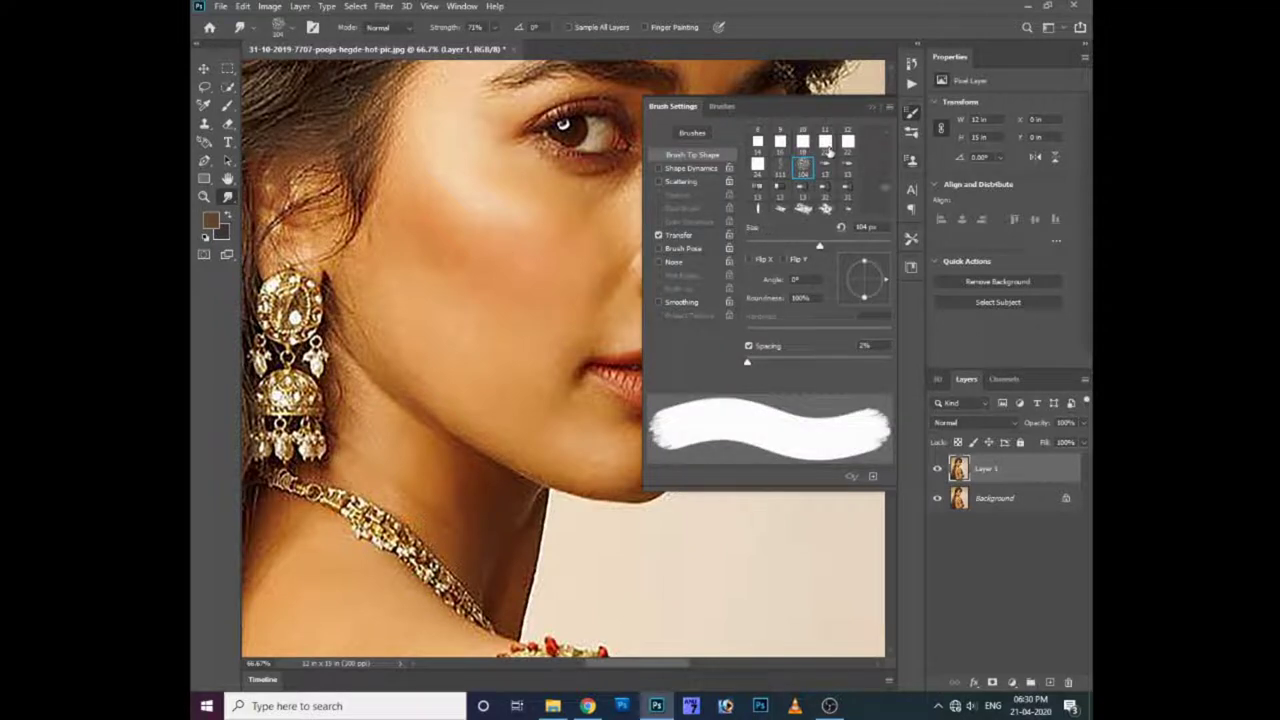
- Choose a 65 px textured round tip at 45% spacing and test-smudge the cheek
{"action": "scroll", "coordinate": [829, 168], "scroll_direction": "up", "scroll_amount": 1}
{"action": "scroll", "coordinate": [829, 168], "scroll_direction": "up", "scroll_amount": 1}
{"action": "scroll", "coordinate": [829, 168], "scroll_direction": "up", "scroll_amount": 1}
{"action": "scroll", "coordinate": [829, 168], "scroll_direction": "up", "scroll_amount": 1}
{"action": "scroll", "coordinate": [810, 172], "scroll_direction": "up", "scroll_amount": 2}
{"action": "scroll", "coordinate": [845, 180], "scroll_direction": "up", "scroll_amount": 1}
{"action": "scroll", "coordinate": [831, 178], "scroll_direction": "up", "scroll_amount": 1}
{"action": "scroll", "coordinate": [798, 189], "scroll_direction": "up", "scroll_amount": 1}
{"action": "scroll", "coordinate": [805, 186], "scroll_direction": "up", "scroll_amount": 1}
{"action": "scroll", "coordinate": [815, 182], "scroll_direction": "up", "scroll_amount": 1}
{"action": "scroll", "coordinate": [823, 178], "scroll_direction": "up", "scroll_amount": 1}
{"action": "scroll", "coordinate": [820, 178], "scroll_direction": "up", "scroll_amount": 2}
{"action": "scroll", "coordinate": [821, 178], "scroll_direction": "up", "scroll_amount": 1}
{"action": "scroll", "coordinate": [823, 178], "scroll_direction": "up", "scroll_amount": 1}
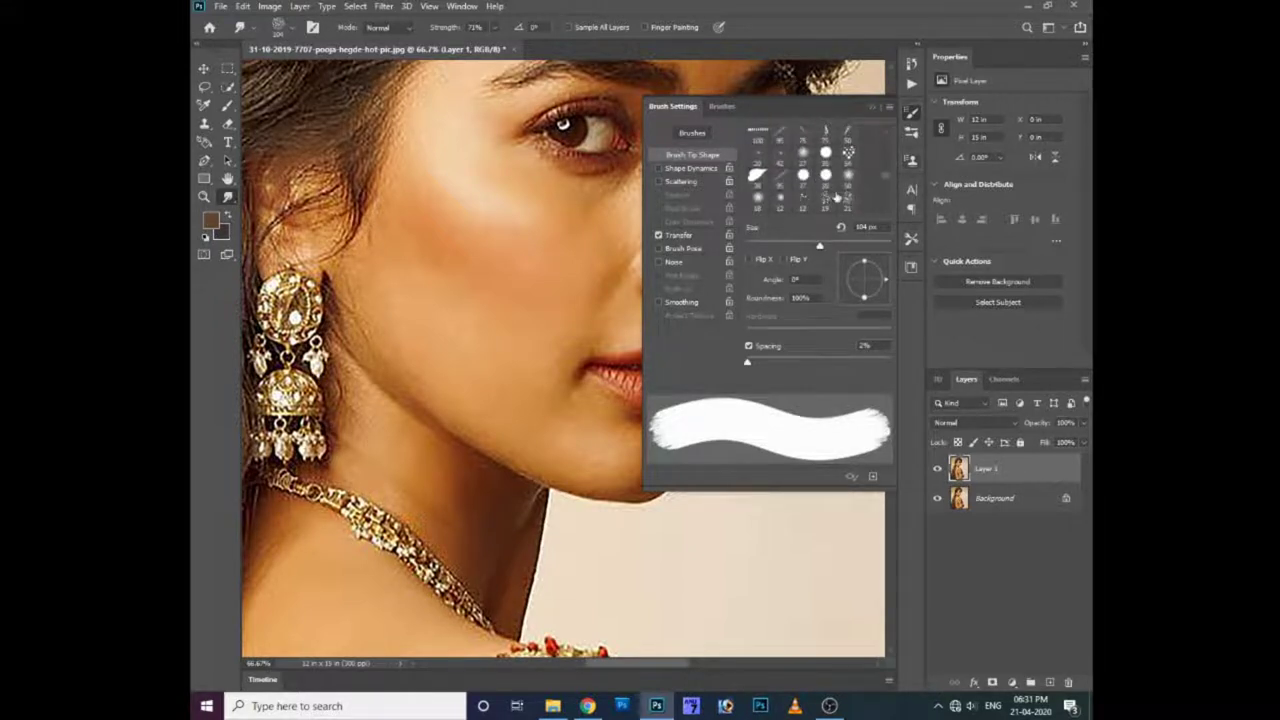
{"action": "scroll", "coordinate": [833, 190], "scroll_direction": "up", "scroll_amount": 2}
{"action": "left_click", "coordinate": [825, 143]}
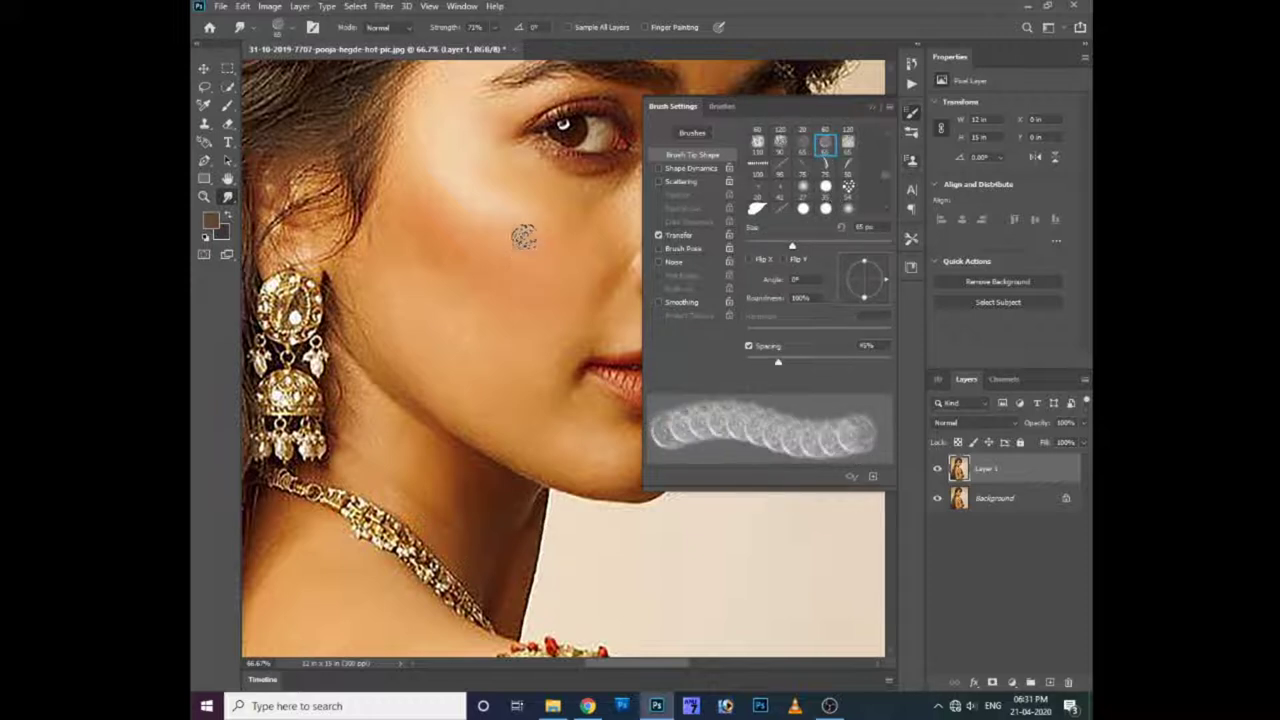
{"action": "scroll", "coordinate": [810, 155], "scroll_direction": "up", "scroll_amount": 1}
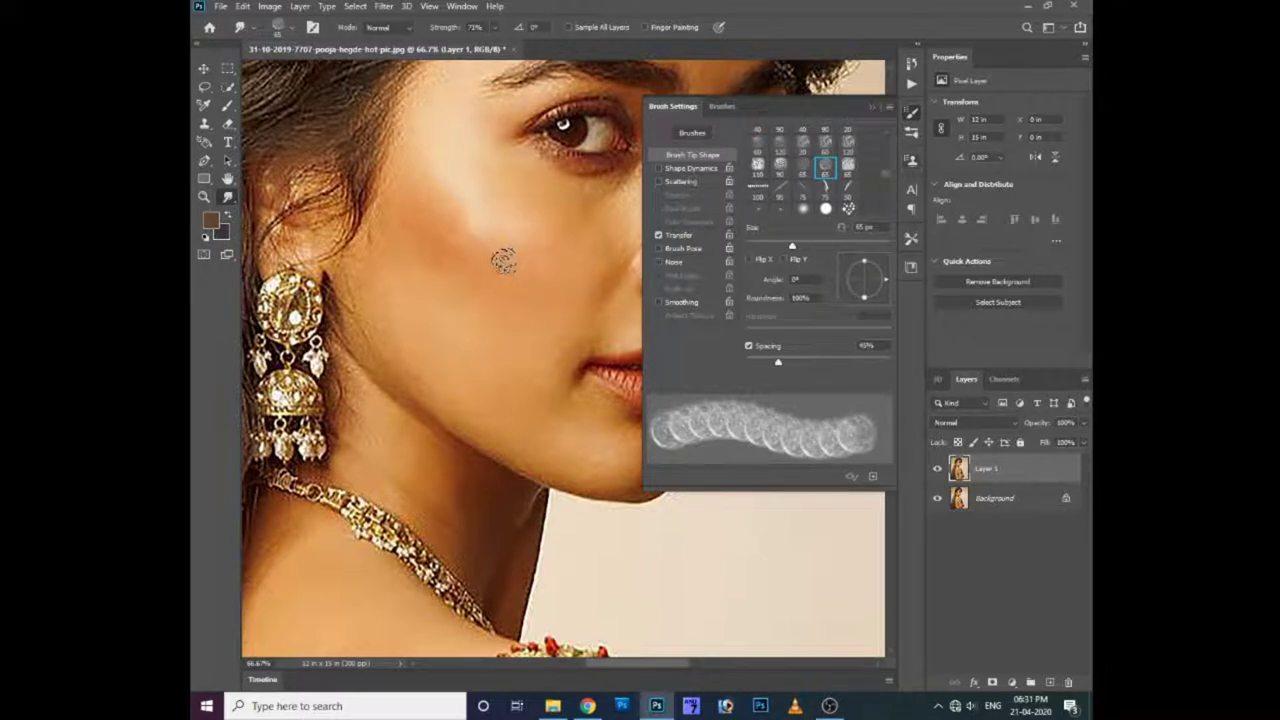
{"action": "left_click_drag", "start_coordinate": [523, 297], "coordinate": [500, 237]}
- Set smudge strength to 34%, close Brush Settings, and bring the forehead and bindi into view
{"action": "left_click", "coordinate": [496, 28]}
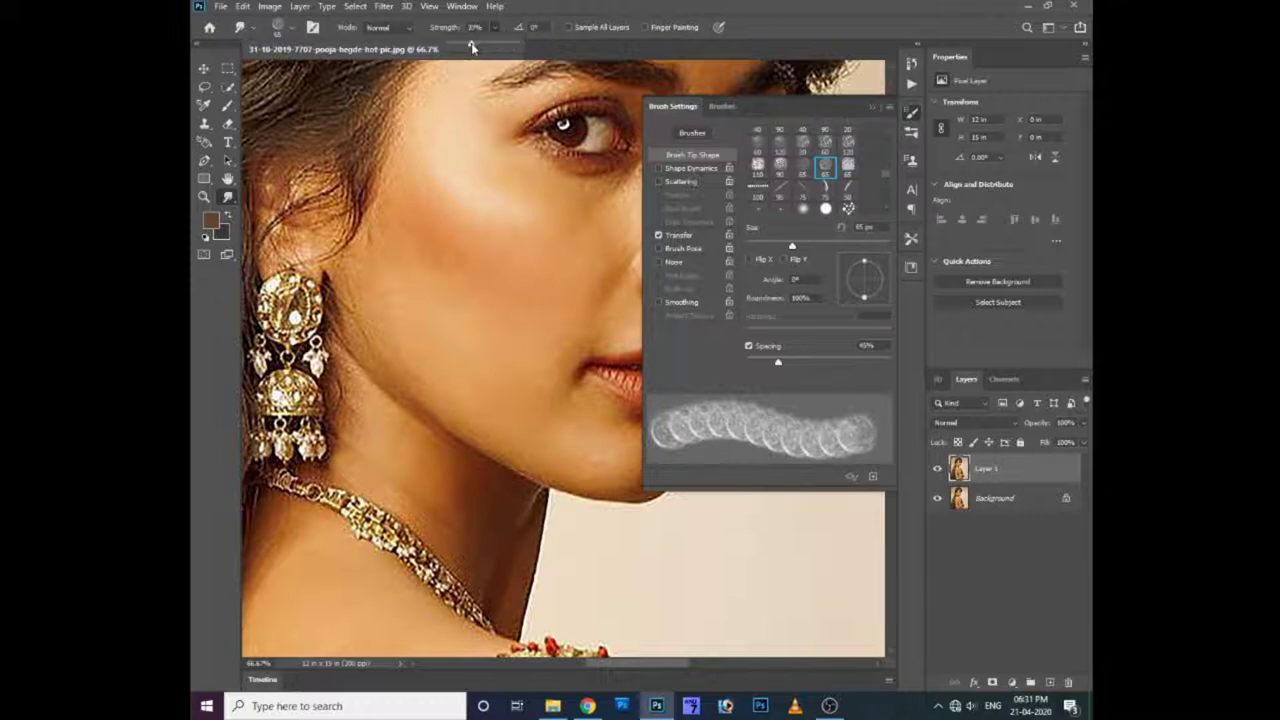
{"action": "left_click", "coordinate": [872, 108]}
{"action": "left_click_drag", "start_coordinate": [652, 191], "coordinate": [644, 333]}
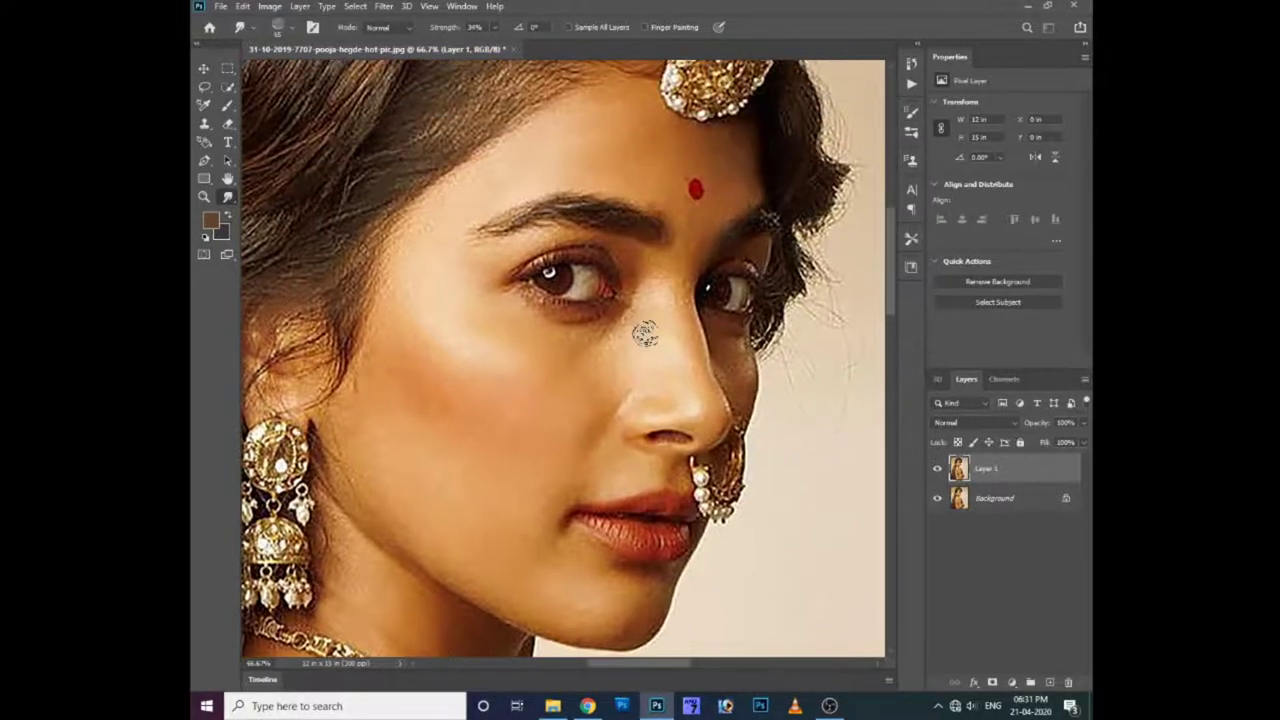
{"action": "scroll", "coordinate": [645, 335], "scroll_direction": "up", "scroll_amount": 1}
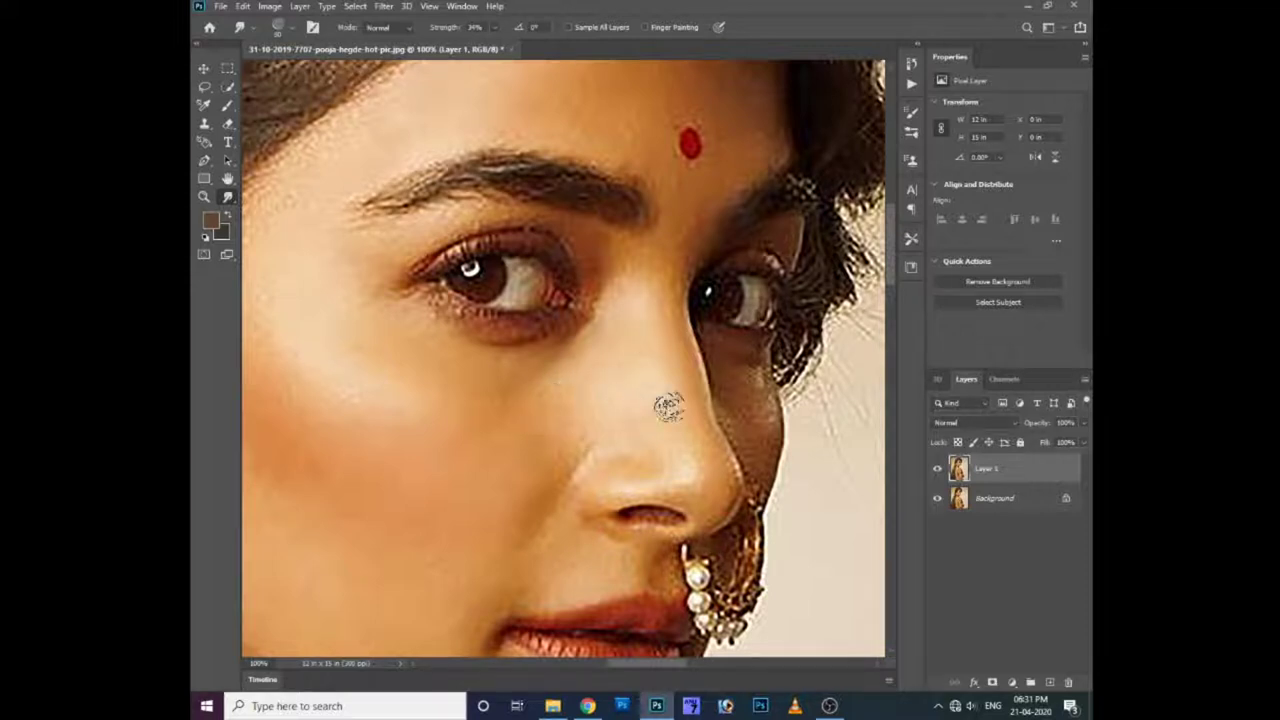
- Open Brush Settings from the canvas brush picker and try a large 500 px tip
{"action": "right_click", "coordinate": [638, 341]}
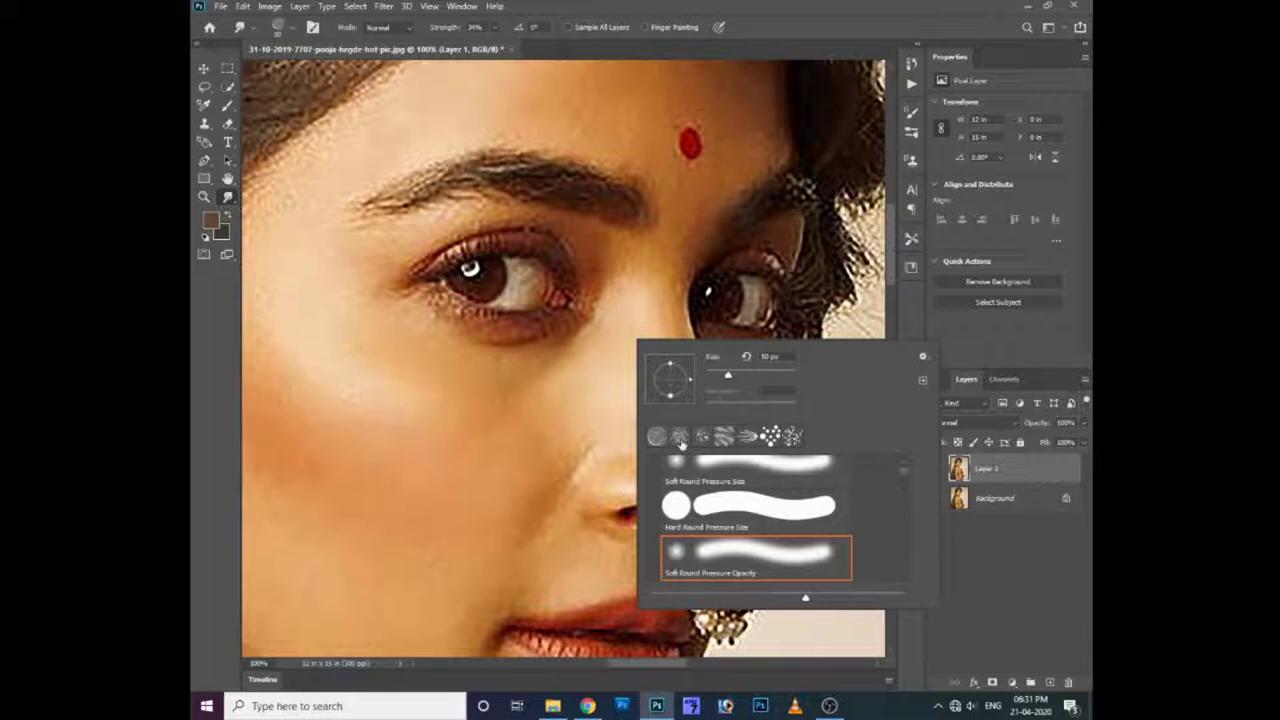
{"action": "left_click", "coordinate": [907, 120]}
{"action": "scroll", "coordinate": [780, 177], "scroll_direction": "up", "scroll_amount": 1}
{"action": "scroll", "coordinate": [795, 177], "scroll_direction": "up", "scroll_amount": 1}
{"action": "scroll", "coordinate": [815, 175], "scroll_direction": "up", "scroll_amount": 1}
{"action": "scroll", "coordinate": [807, 175], "scroll_direction": "up", "scroll_amount": 2}
{"action": "scroll", "coordinate": [805, 175], "scroll_direction": "up", "scroll_amount": 2}
{"action": "scroll", "coordinate": [804, 175], "scroll_direction": "up", "scroll_amount": 2}
{"action": "scroll", "coordinate": [804, 173], "scroll_direction": "down", "scroll_amount": 3}
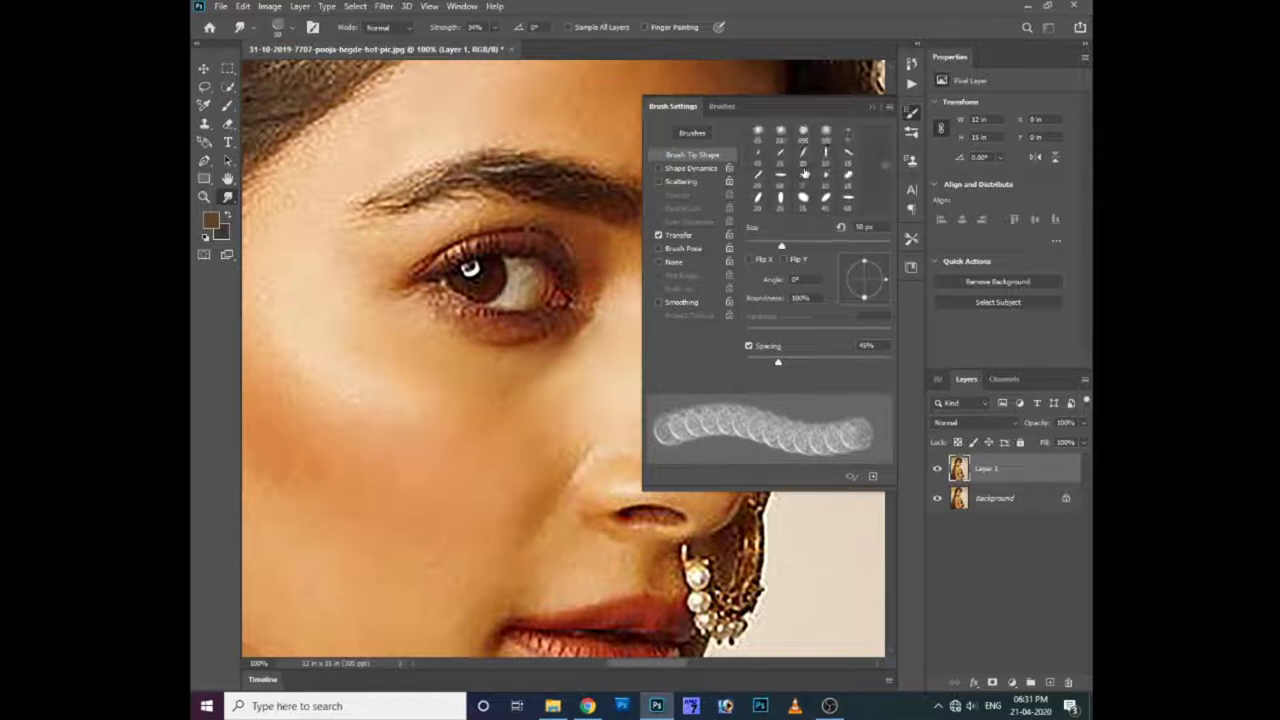
{"action": "scroll", "coordinate": [804, 173], "scroll_direction": "down", "scroll_amount": 2}
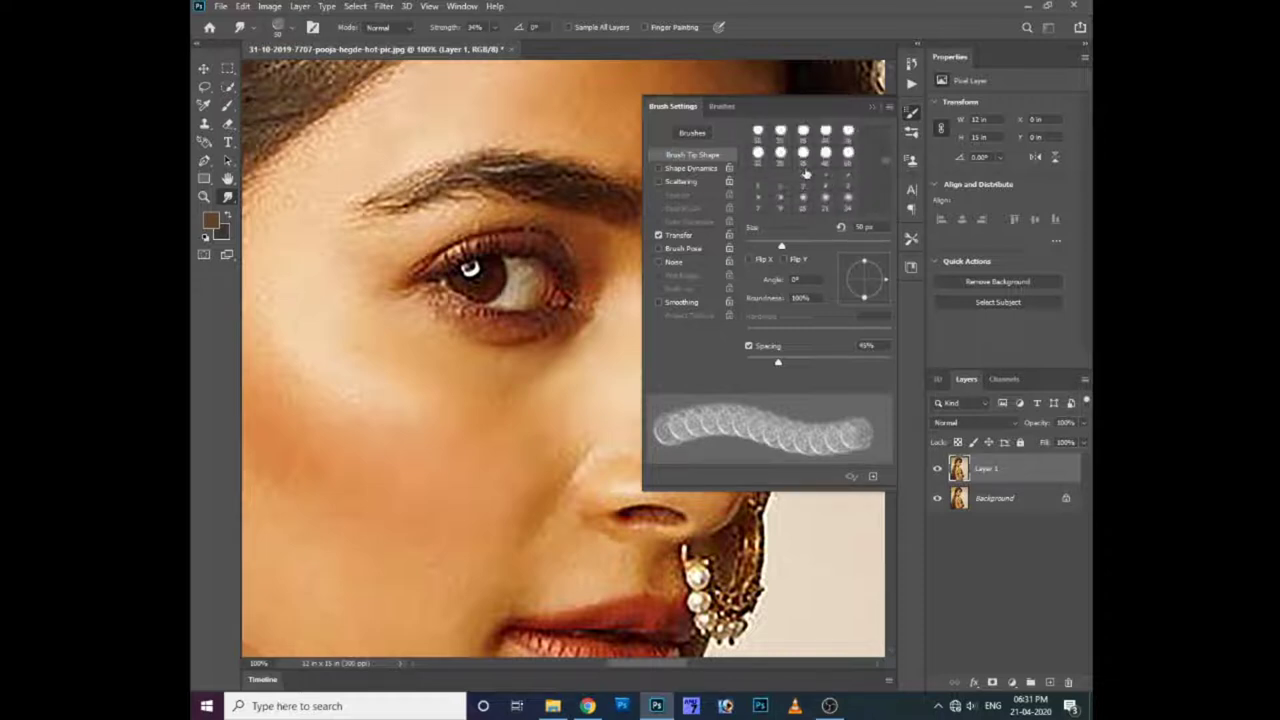
{"action": "scroll", "coordinate": [805, 174], "scroll_direction": "down", "scroll_amount": 2}
{"action": "scroll", "coordinate": [806, 175], "scroll_direction": "down", "scroll_amount": 2}
{"action": "scroll", "coordinate": [806, 175], "scroll_direction": "down", "scroll_amount": 2}
{"action": "scroll", "coordinate": [806, 175], "scroll_direction": "down", "scroll_amount": 2}
{"action": "scroll", "coordinate": [806, 175], "scroll_direction": "down", "scroll_amount": 2}
{"action": "scroll", "coordinate": [806, 175], "scroll_direction": "down", "scroll_amount": 2}
{"action": "scroll", "coordinate": [806, 175], "scroll_direction": "up", "scroll_amount": 1}
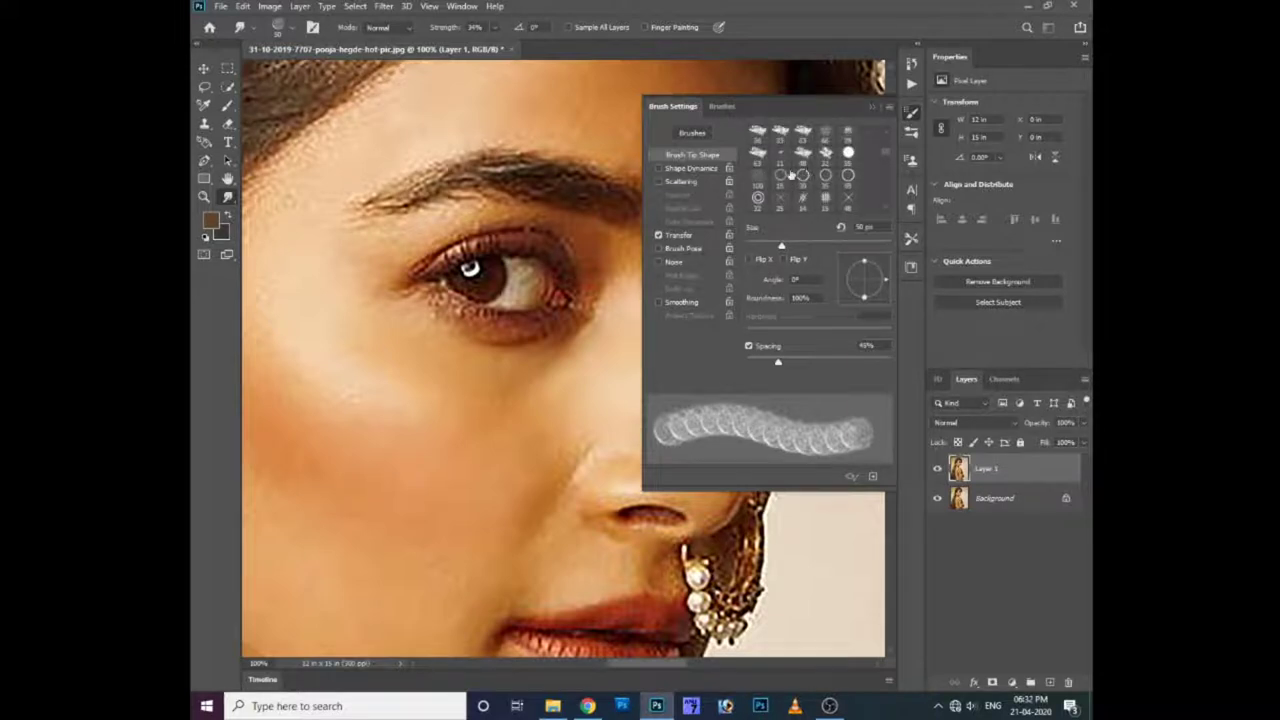
{"action": "left_click", "coordinate": [758, 178]}
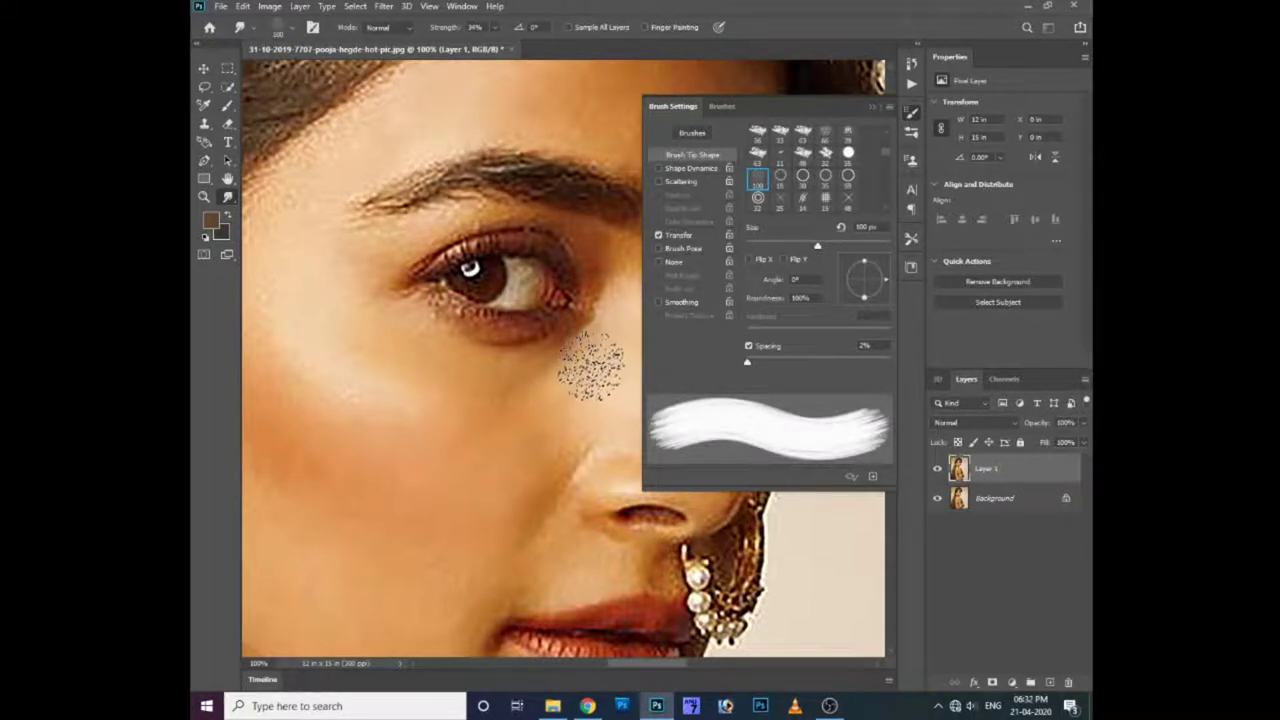
- Select a smaller textured tip of about 60 px and close Brush Settings
{"action": "scroll", "coordinate": [838, 162], "scroll_direction": "down", "scroll_amount": 2}
{"action": "scroll", "coordinate": [840, 165], "scroll_direction": "down", "scroll_amount": 1}
{"action": "scroll", "coordinate": [843, 167], "scroll_direction": "down", "scroll_amount": 1}
{"action": "scroll", "coordinate": [847, 170], "scroll_direction": "down", "scroll_amount": 1}
{"action": "scroll", "coordinate": [846, 170], "scroll_direction": "up", "scroll_amount": 1}
{"action": "scroll", "coordinate": [845, 171], "scroll_direction": "up", "scroll_amount": 1}
{"action": "scroll", "coordinate": [844, 172], "scroll_direction": "up", "scroll_amount": 1}
{"action": "scroll", "coordinate": [843, 173], "scroll_direction": "up", "scroll_amount": 2}
{"action": "scroll", "coordinate": [842, 172], "scroll_direction": "up", "scroll_amount": 1}
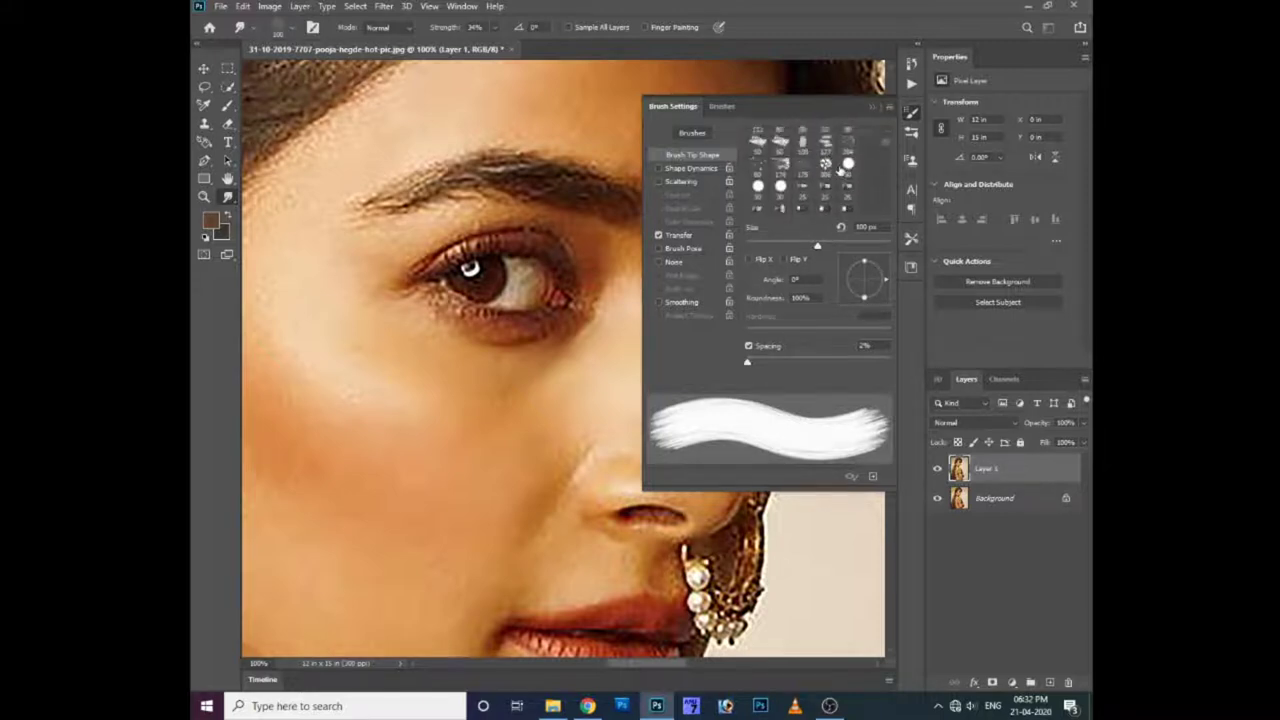
{"action": "scroll", "coordinate": [832, 175], "scroll_direction": "up", "scroll_amount": 1}
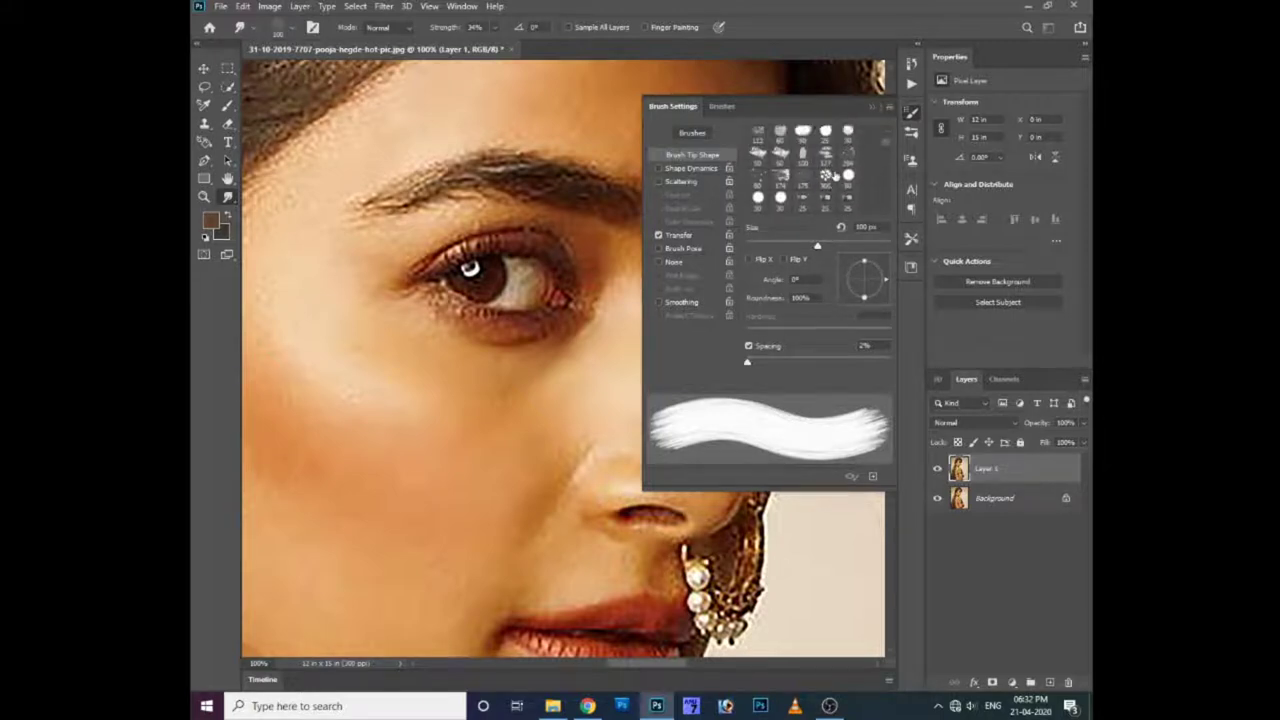
{"action": "left_click", "coordinate": [781, 158]}
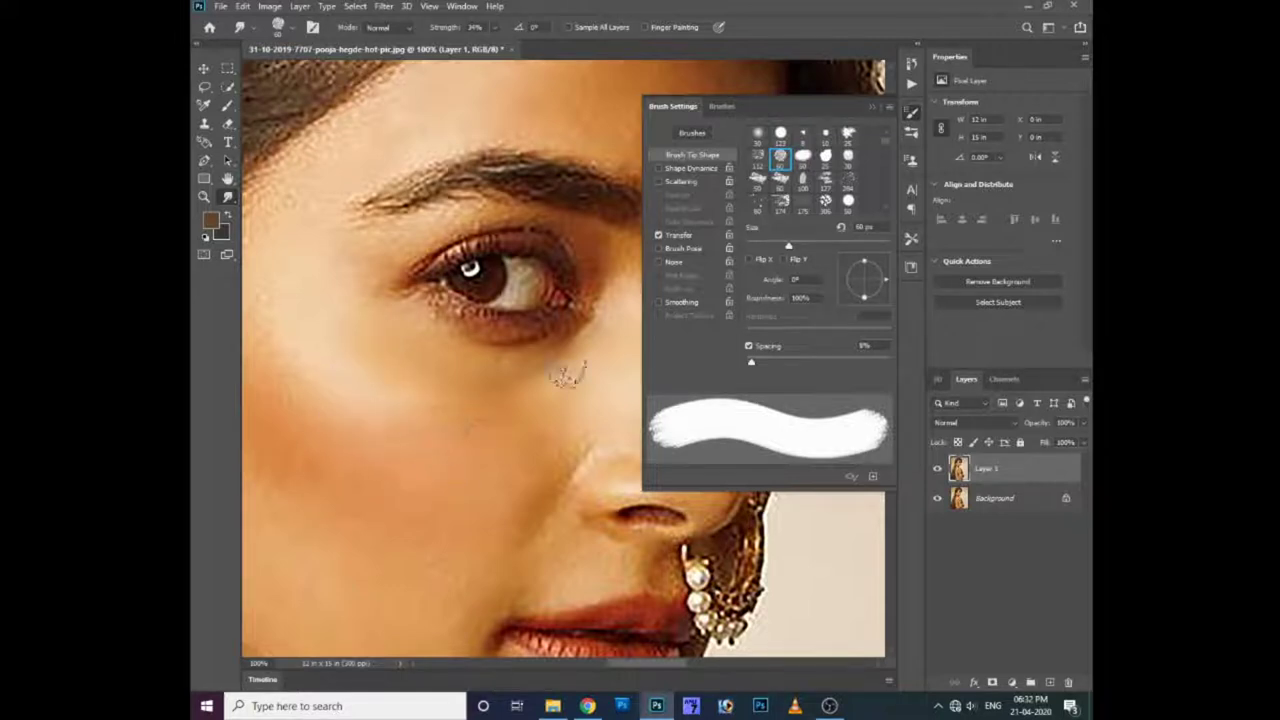
{"action": "left_click", "coordinate": [872, 110]}
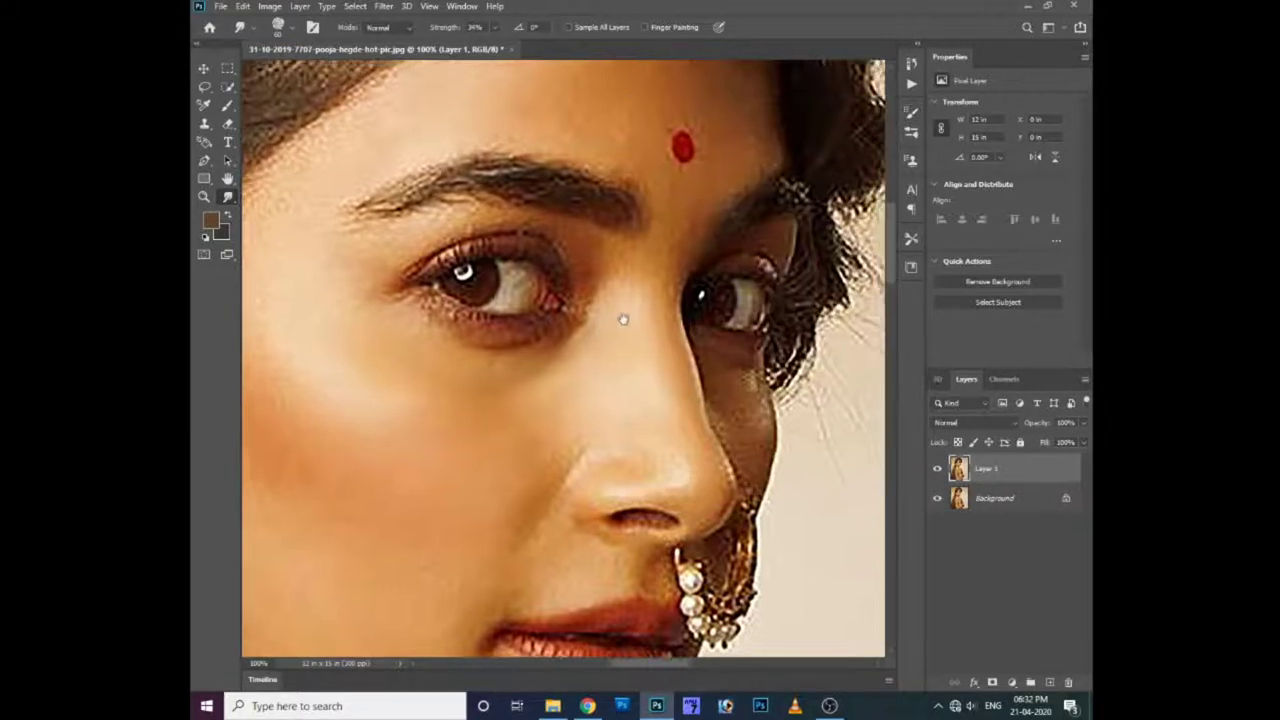
{"action": "scroll", "coordinate": [620, 315], "scroll_direction": "up", "scroll_amount": 2}
{"action": "scroll", "coordinate": [620, 315], "scroll_direction": "right", "scroll_amount": 2}
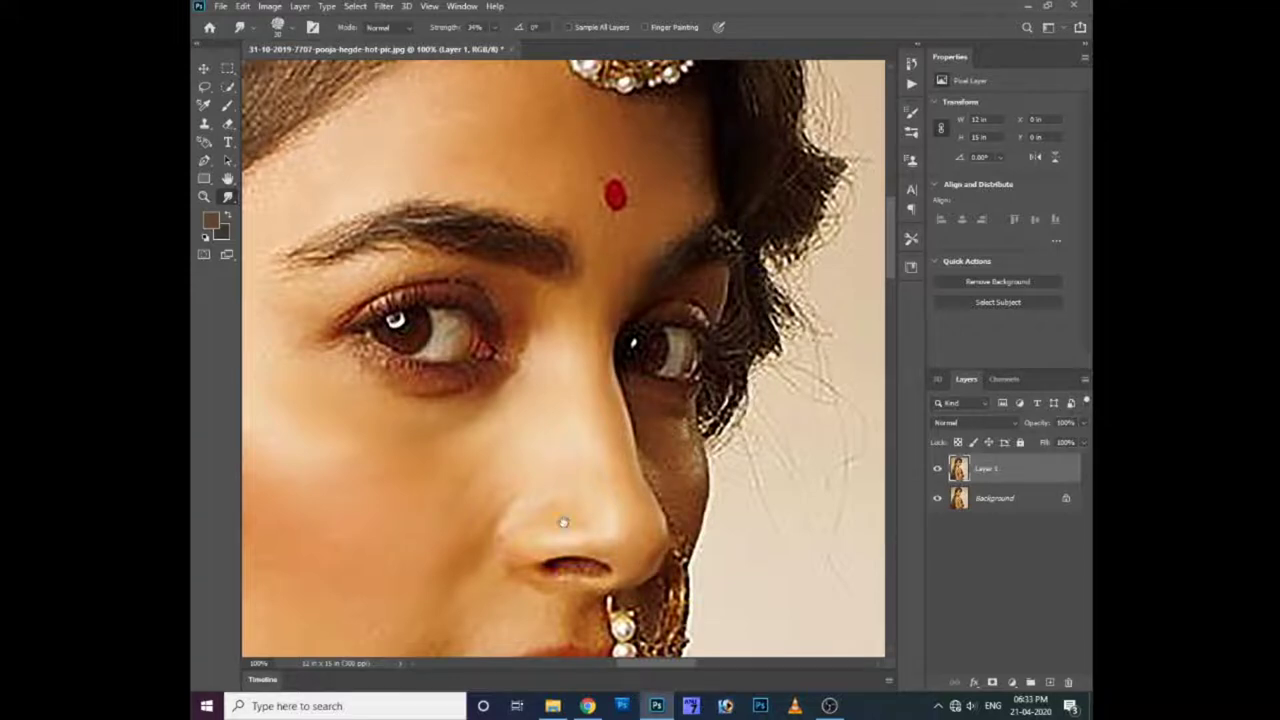
{"action": "scroll", "coordinate": [563, 522], "scroll_direction": "down", "scroll_amount": 2}
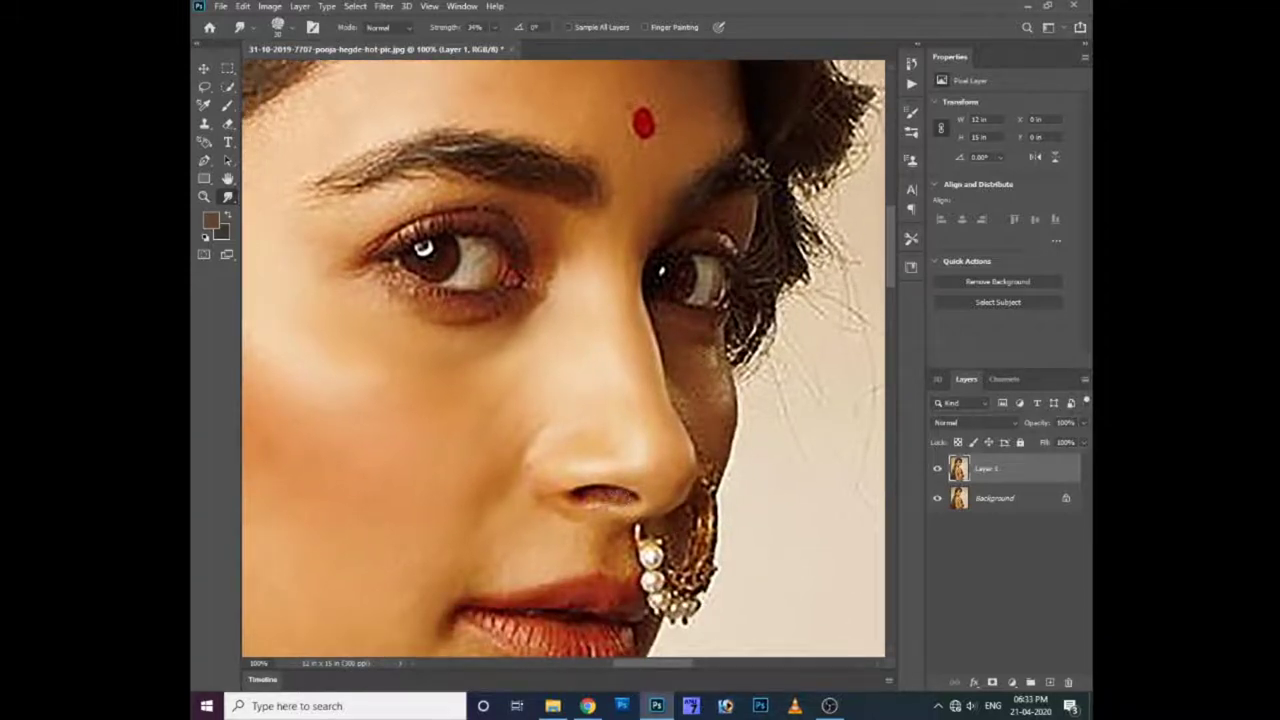
{"action": "left_click_drag", "start_coordinate": [430, 410], "coordinate": [590, 404]}
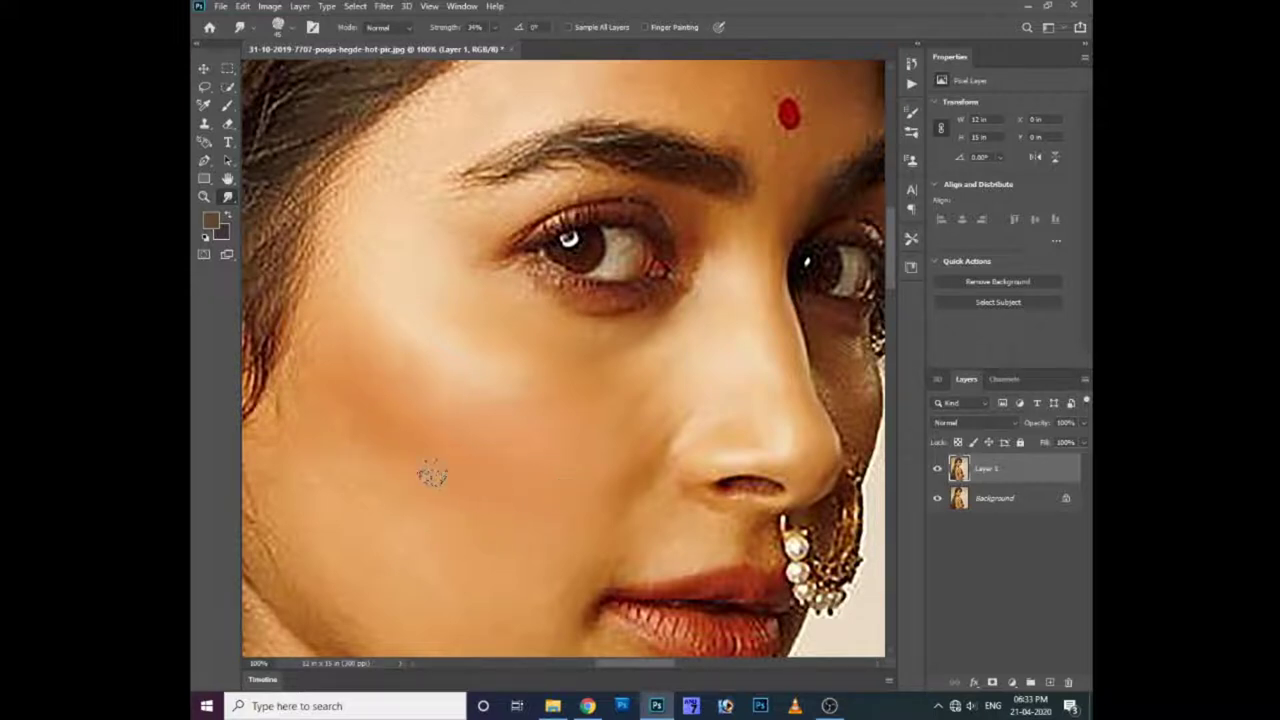
- Try several textured tips from the canvas brush picker, settling on a 45 px tip
{"action": "right_click", "coordinate": [537, 428]}
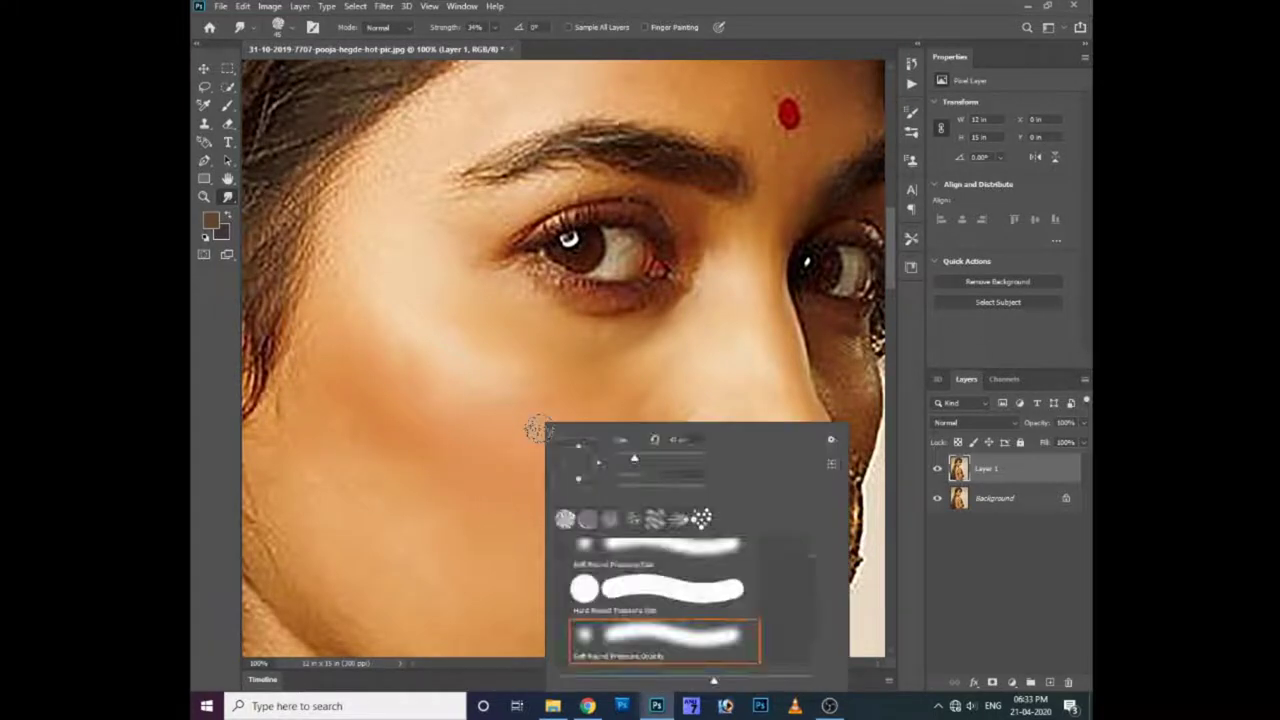
{"action": "left_click", "coordinate": [587, 519]}
{"action": "left_click", "coordinate": [416, 485]}
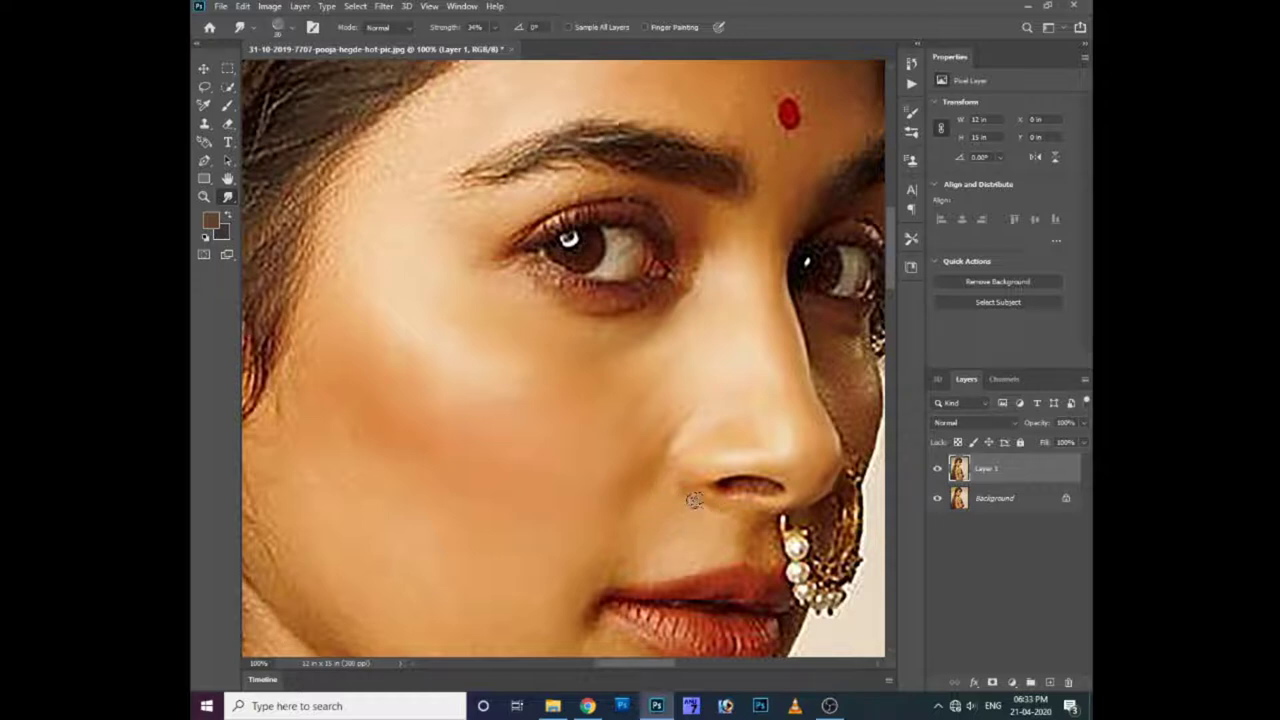
{"action": "right_click", "coordinate": [618, 500]}
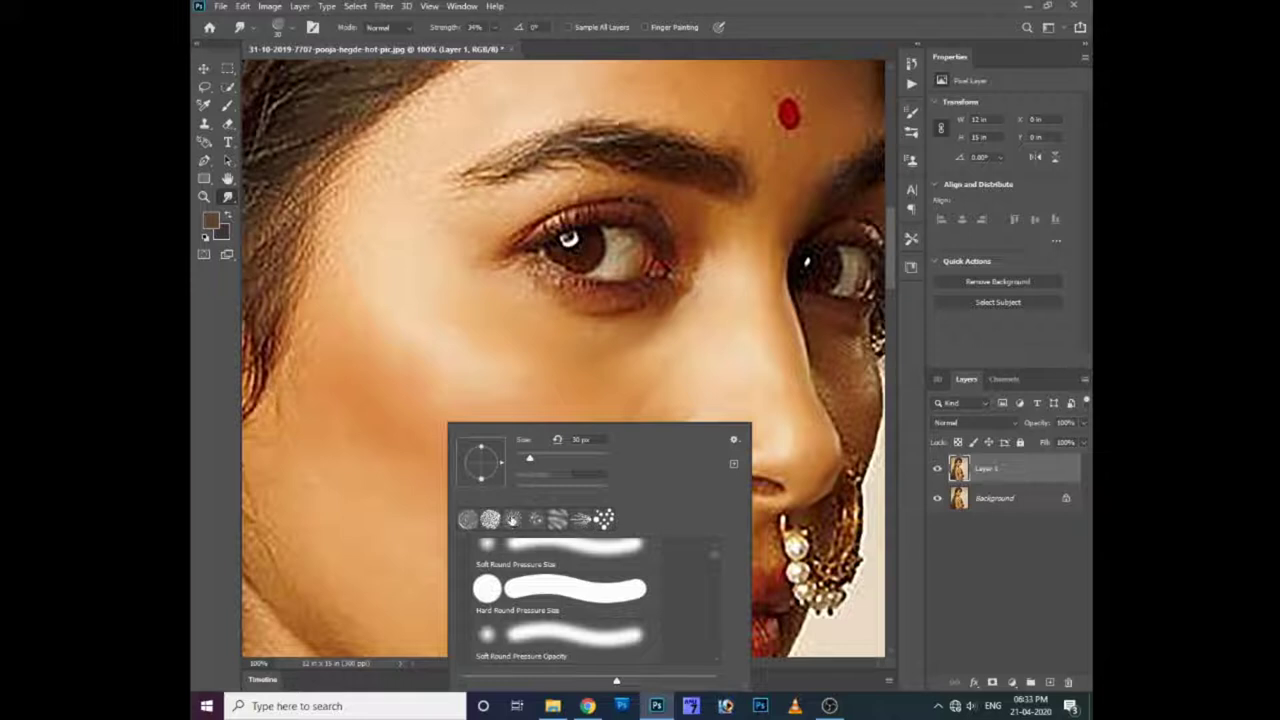
{"action": "left_click", "coordinate": [321, 412]}
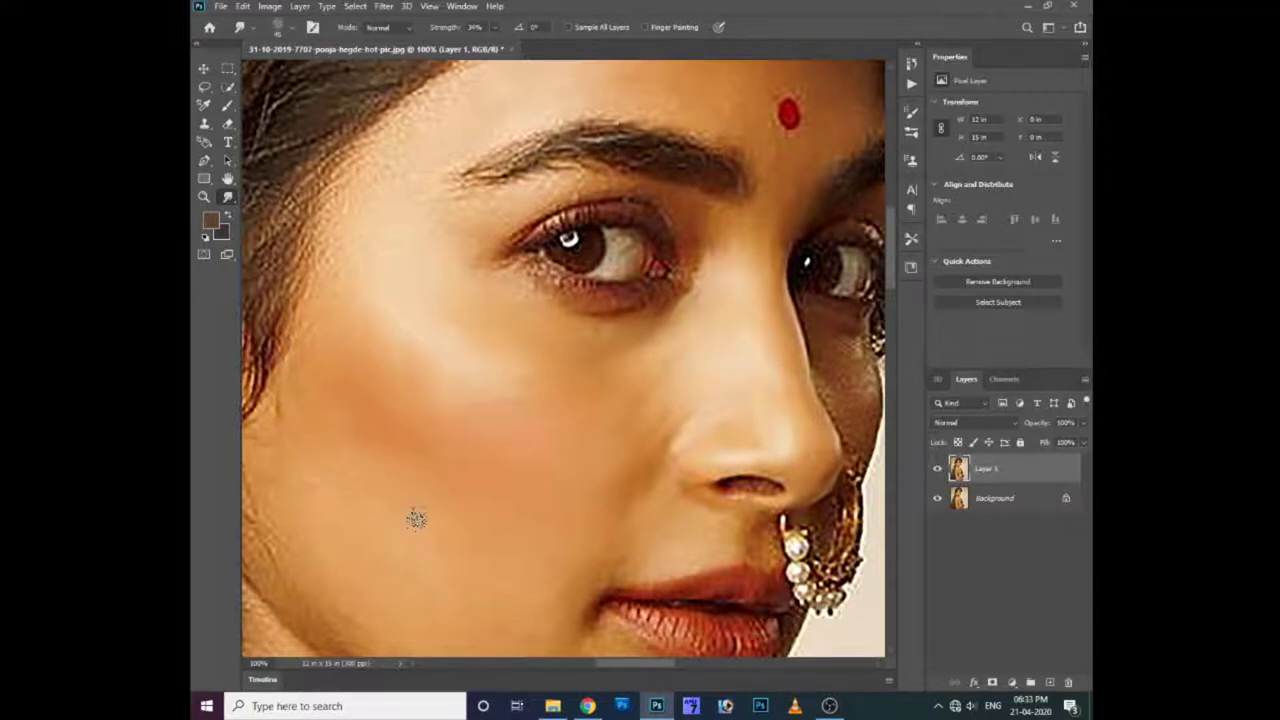
{"action": "scroll", "coordinate": [565, 506], "scroll_direction": "up", "scroll_amount": 2}
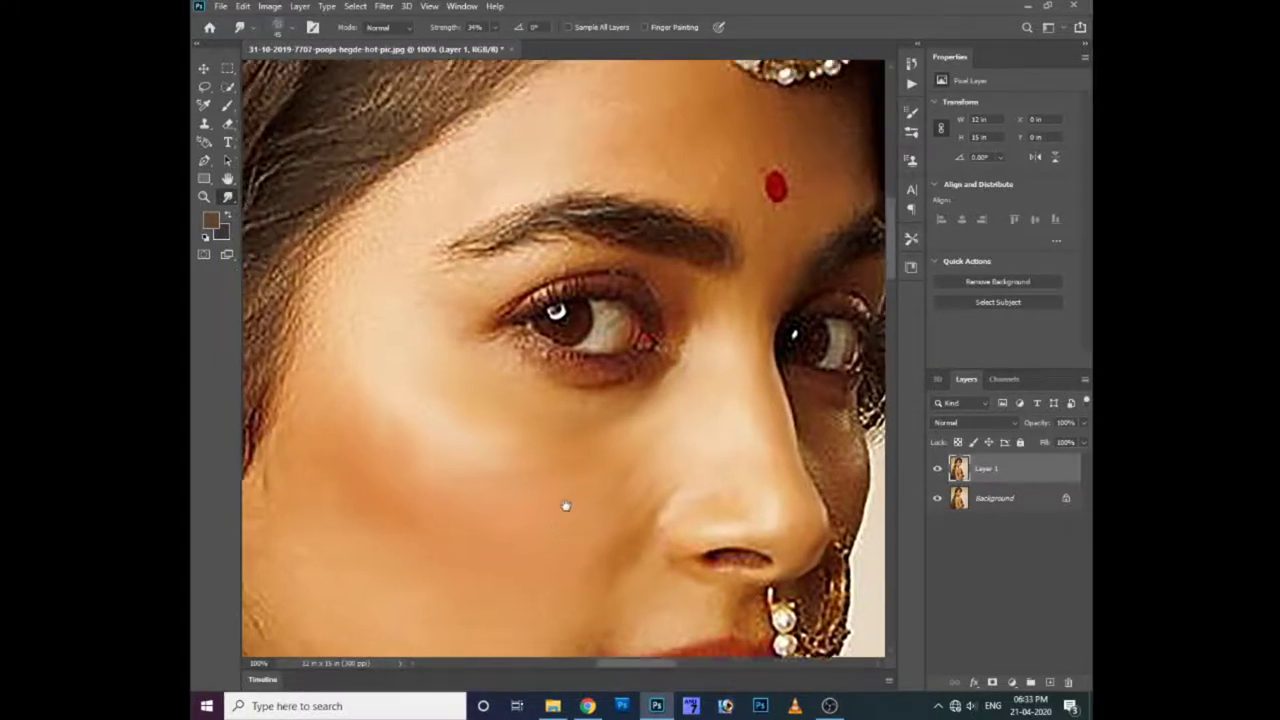
{"action": "scroll", "coordinate": [565, 506], "scroll_direction": "up", "scroll_amount": 1}
{"action": "right_click", "coordinate": [498, 481]}
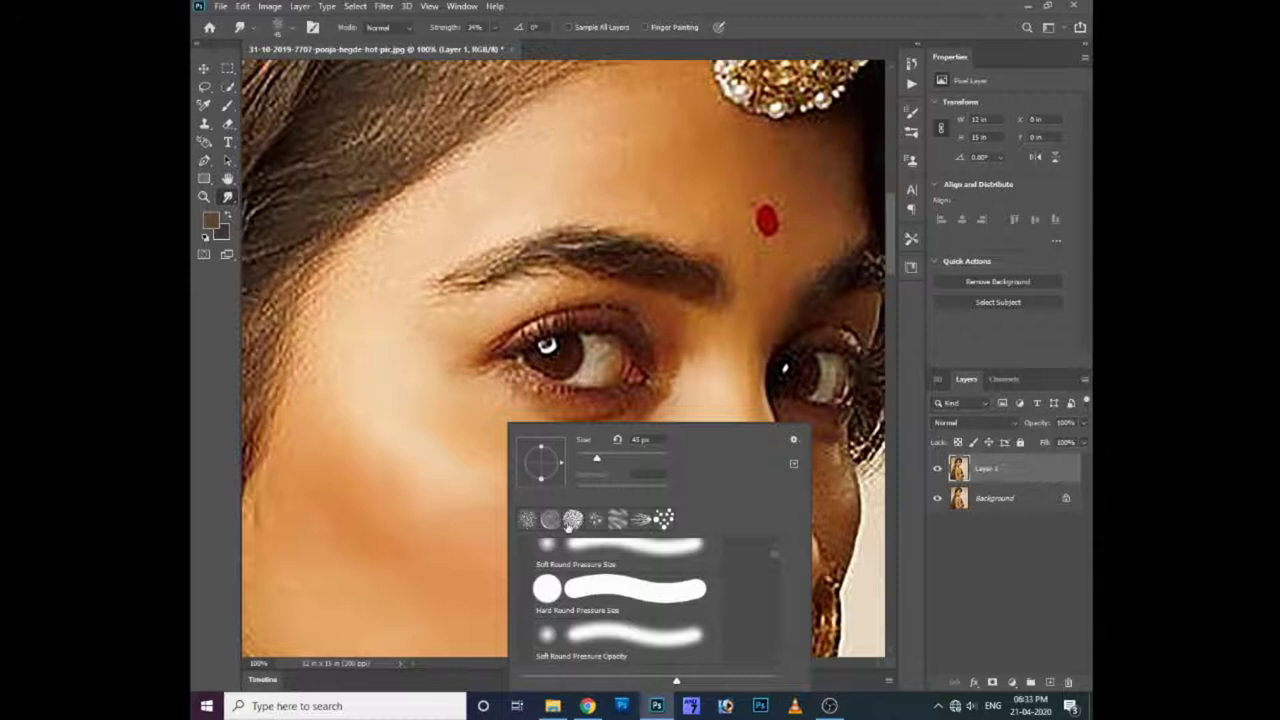
{"action": "left_click", "coordinate": [574, 521]}
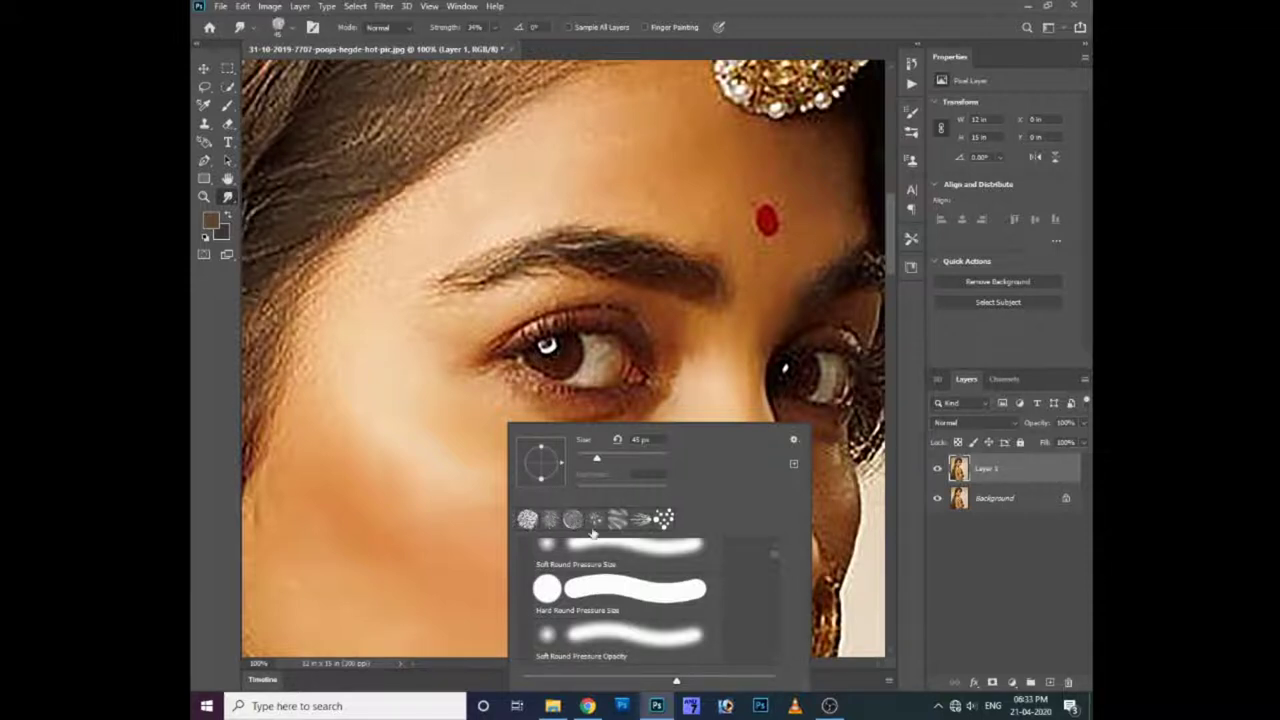
- Pan the view across the brow, forehead and hairline of the portrait
{"action": "scroll", "coordinate": [585, 228], "scroll_direction": "up", "scroll_amount": 2}
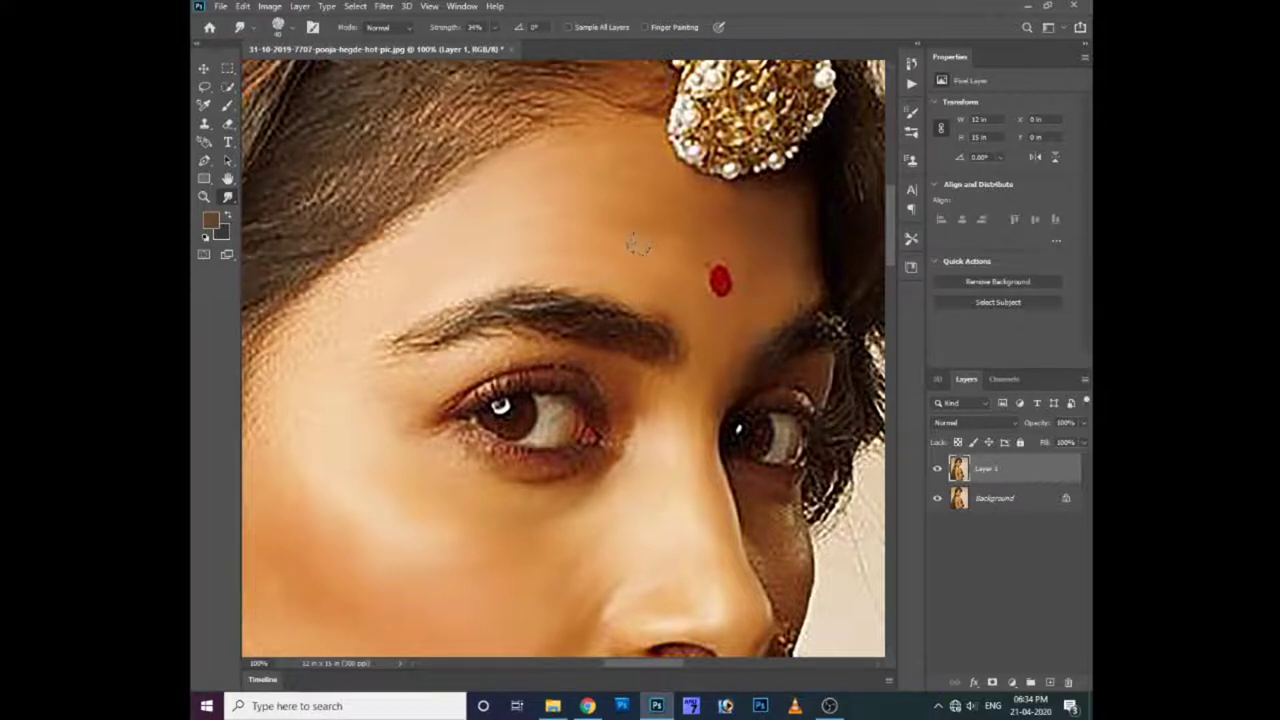
{"action": "left_click_drag", "start_coordinate": [488, 234], "coordinate": [558, 201]}
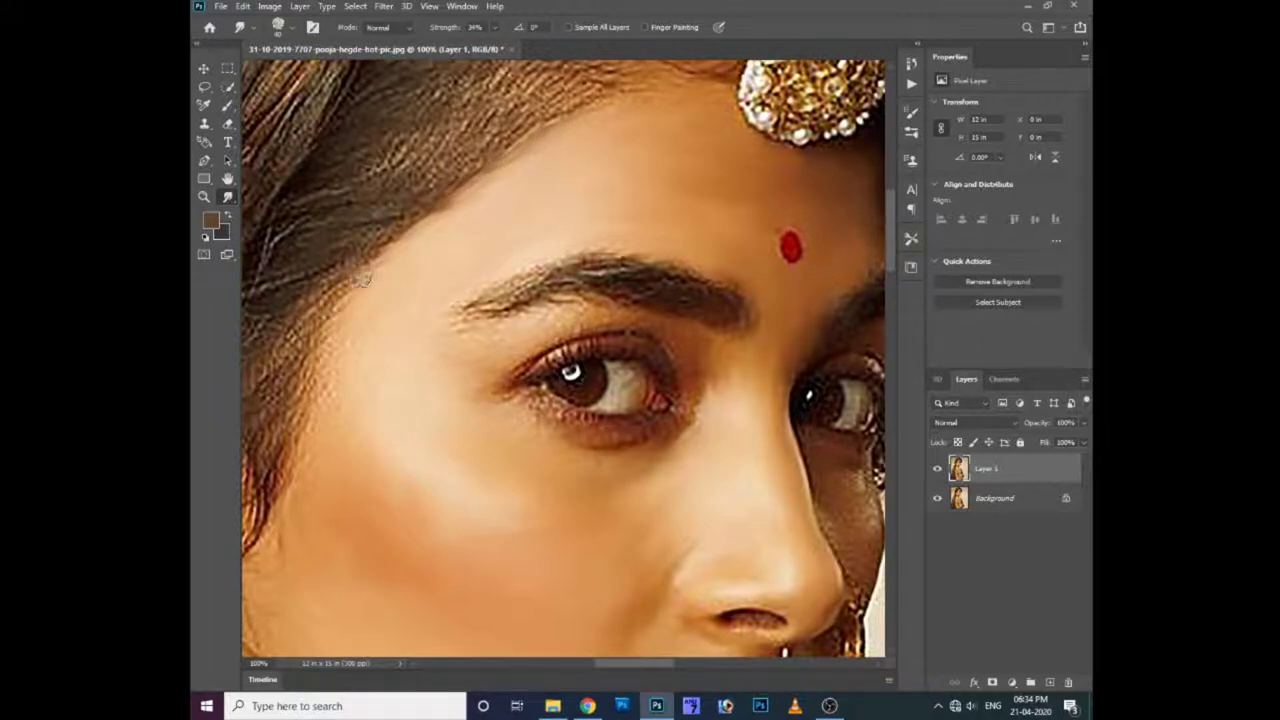
{"action": "left_click_drag", "start_coordinate": [374, 309], "coordinate": [433, 243]}
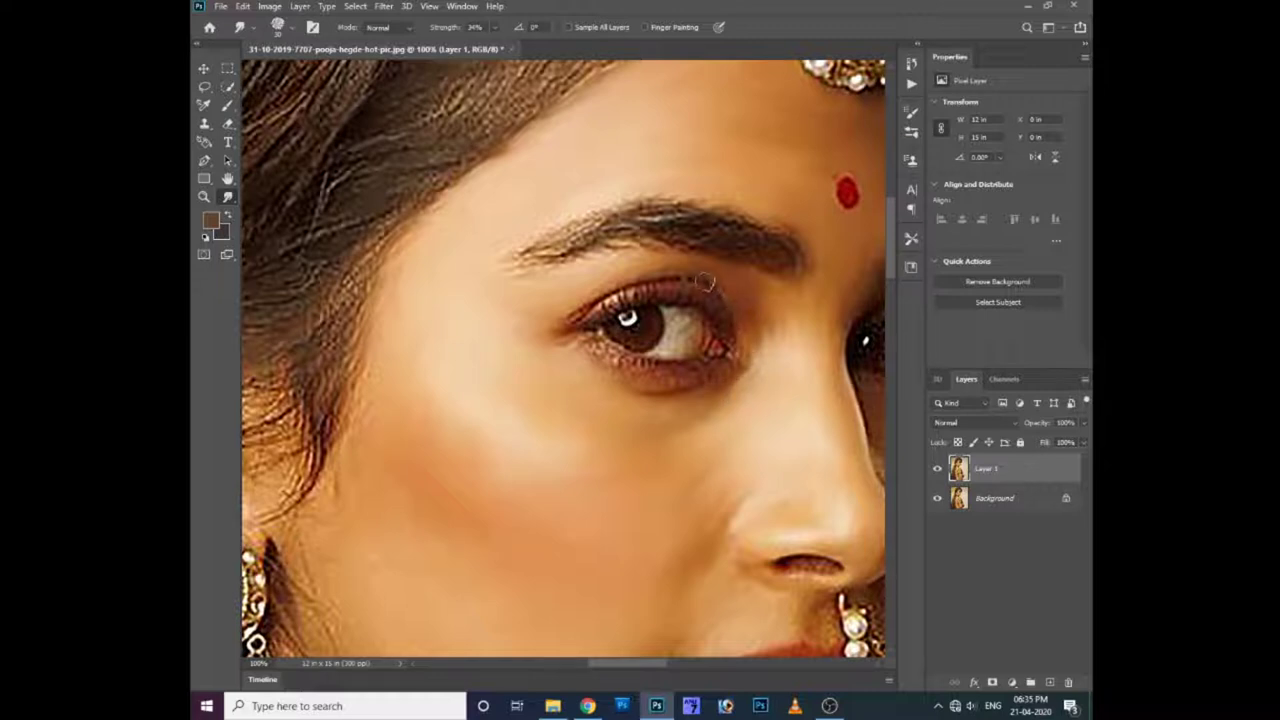
- Zoom to 200% on the eye, smear the red inner-corner veins, then move to the other eye
{"action": "key", "text": "ctrl+plus"}
{"action": "left_click_drag", "start_coordinate": [663, 278], "coordinate": [463, 323]}
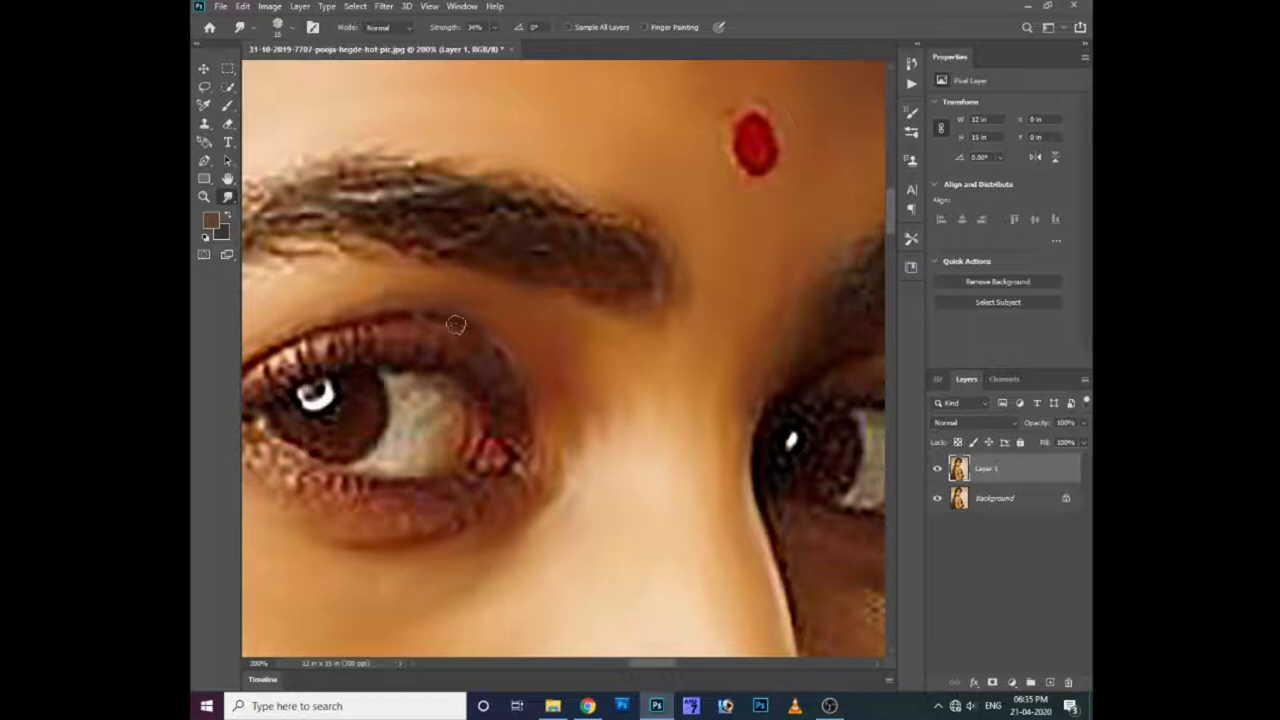
{"action": "left_click_drag", "start_coordinate": [415, 320], "coordinate": [477, 322]}
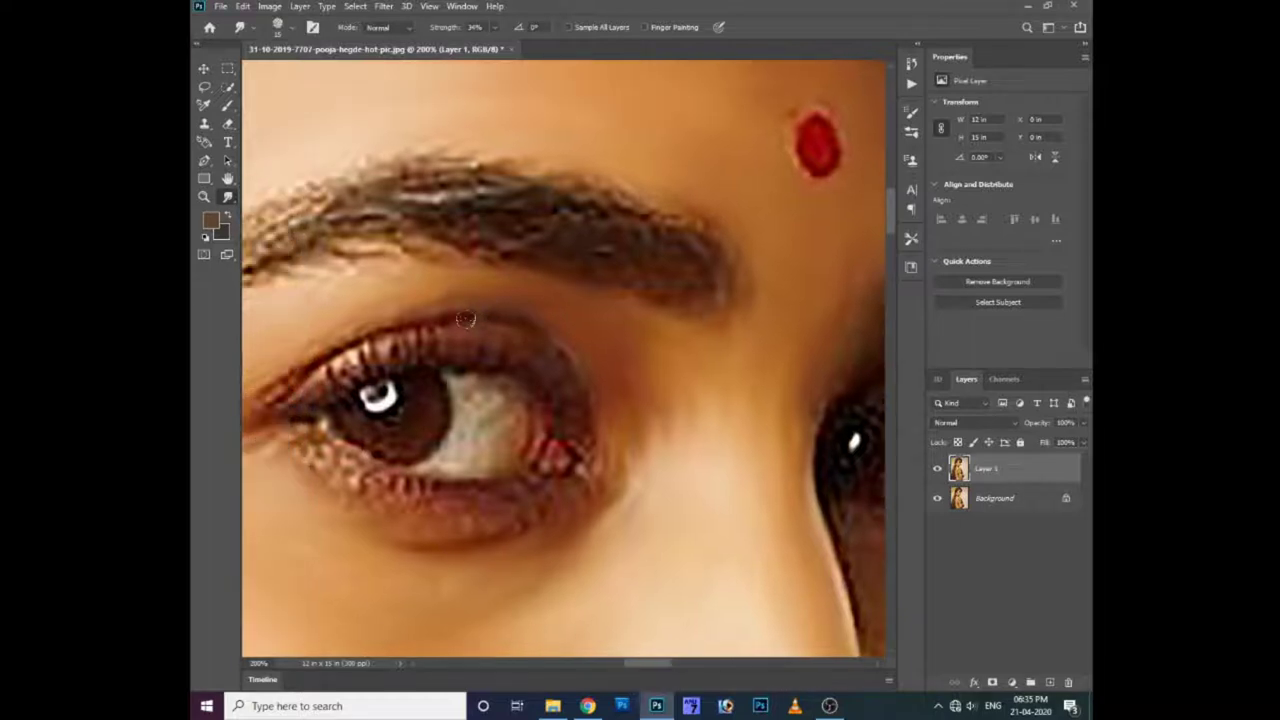
{"action": "left_click_drag", "start_coordinate": [394, 320], "coordinate": [508, 306]}
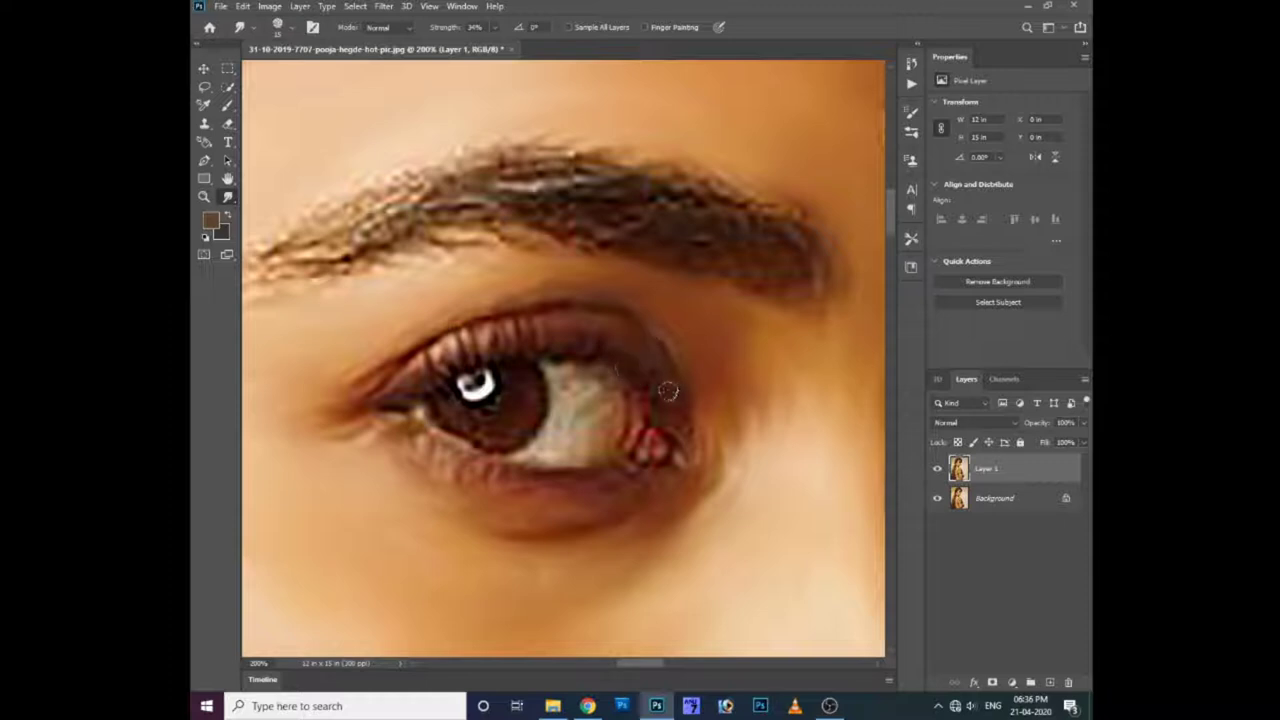
{"action": "left_click_drag", "start_coordinate": [643, 394], "coordinate": [648, 455]}
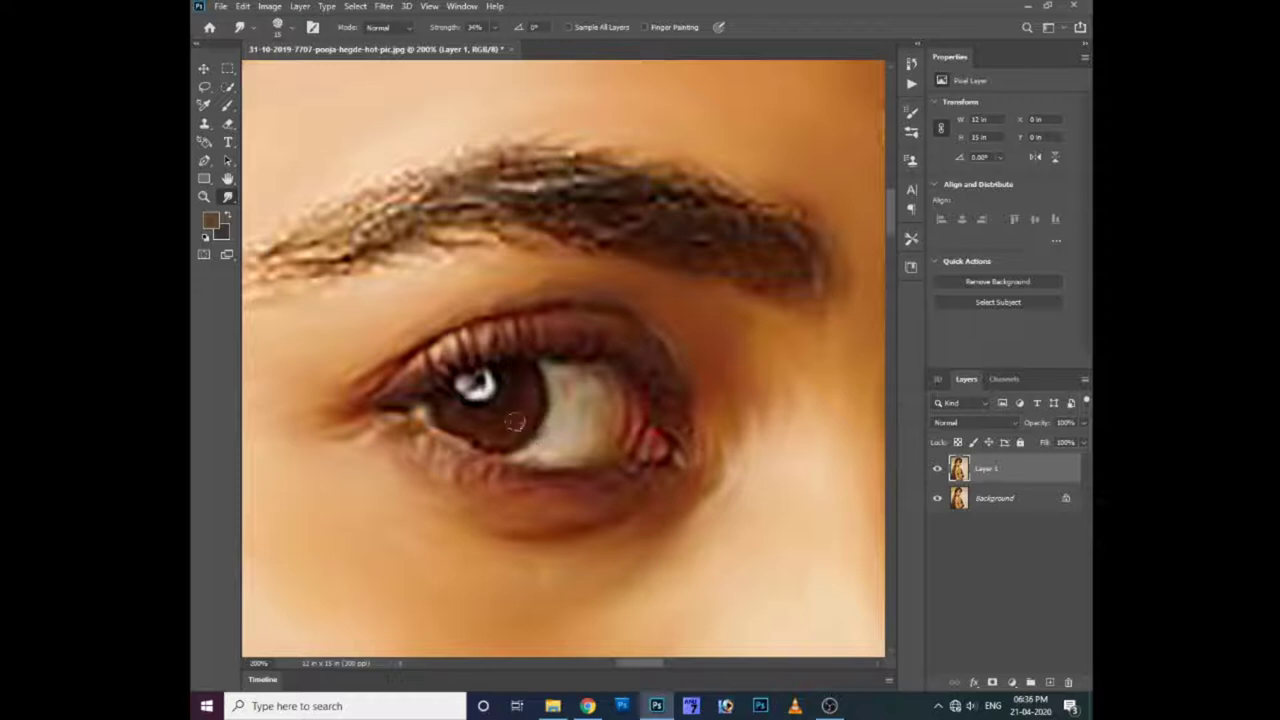
{"action": "key", "text": "ctrl+minus"}
{"action": "key", "text": "ctrl+plus"}
{"action": "mouse_move", "coordinate": [486, 414]}
{"action": "left_mouse_down"}
{"action": "mouse_move", "coordinate": [423, 377]}
{"action": "mouse_move", "coordinate": [531, 305]}
{"action": "left_mouse_up"}
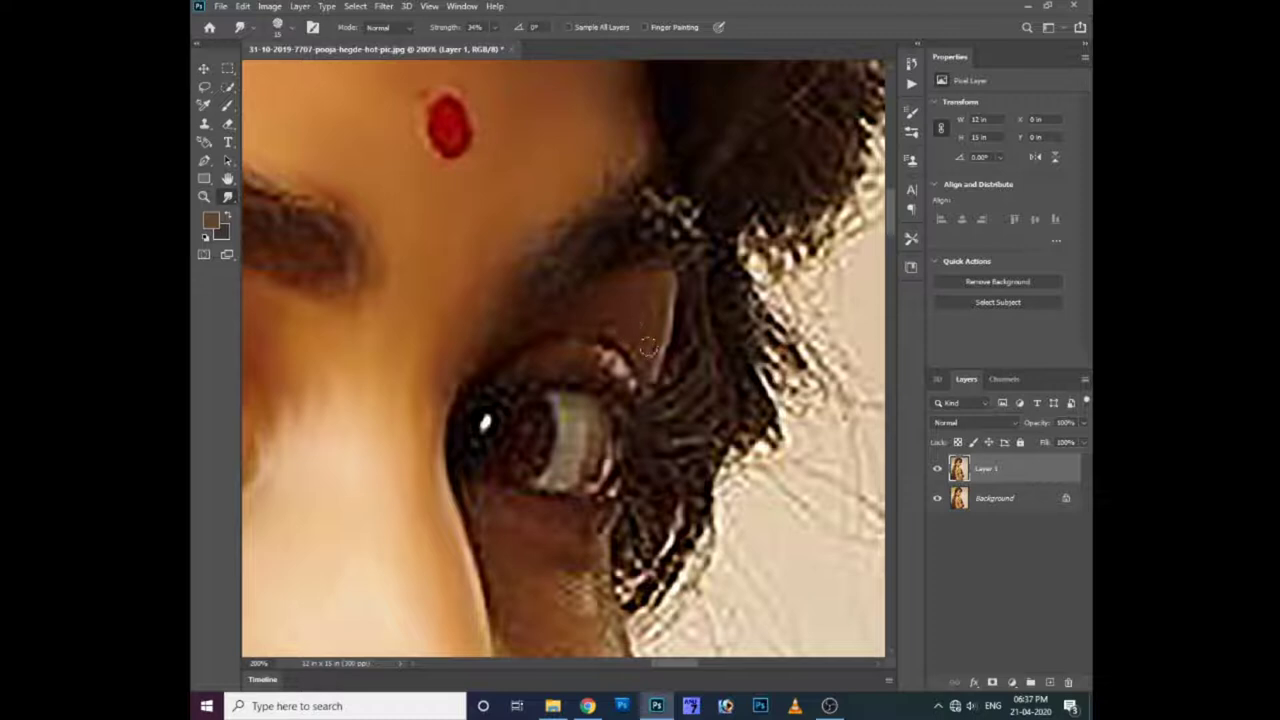
- Smudge the far eye's upper-lid corner into a soft stroke
{"action": "left_click_drag", "start_coordinate": [607, 343], "coordinate": [652, 347]}
{"action": "scroll", "coordinate": [630, 330], "scroll_direction": "down", "scroll_amount": 2}
{"action": "scroll", "coordinate": [625, 322], "scroll_direction": "down", "scroll_amount": 2}
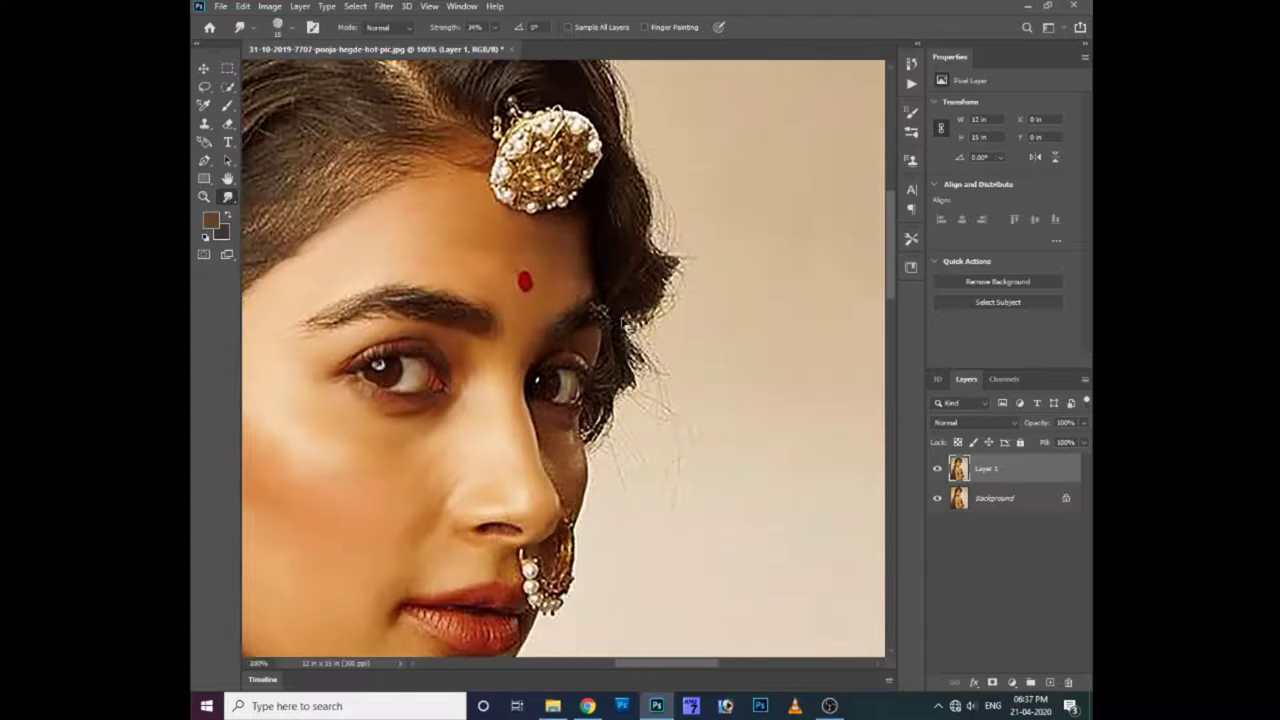
{"action": "scroll", "coordinate": [621, 318], "scroll_direction": "up", "scroll_amount": 4}
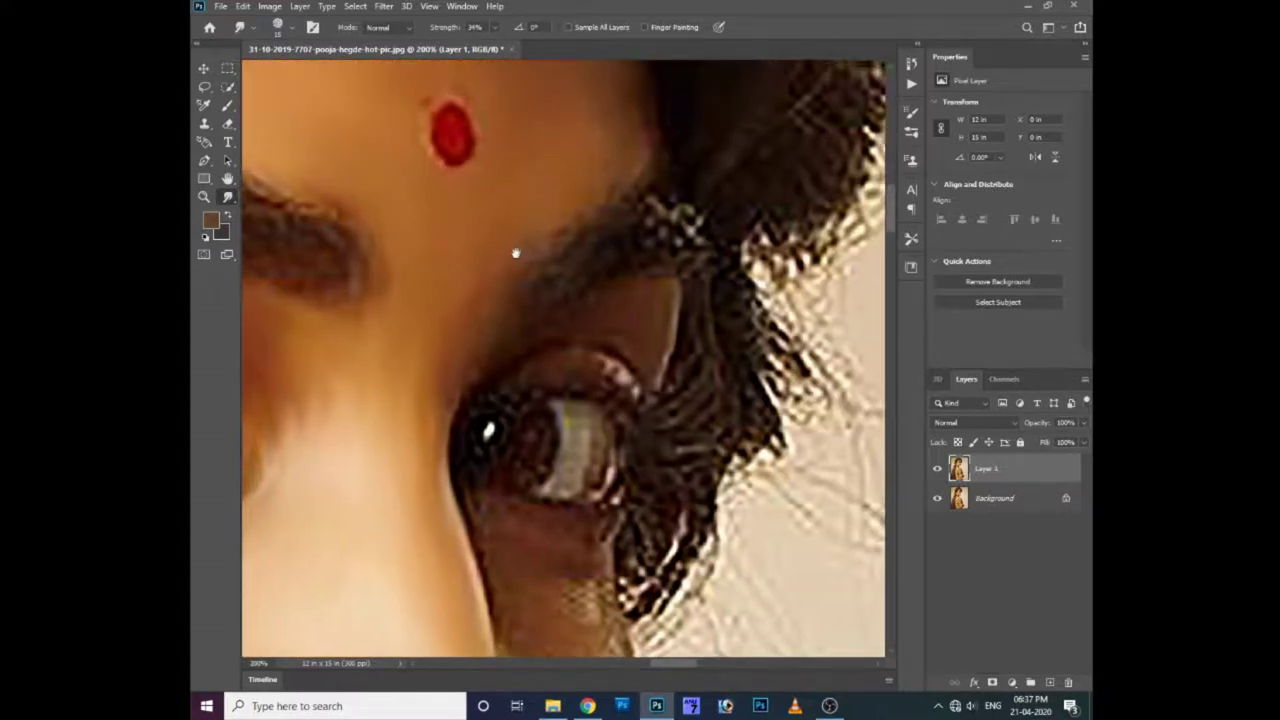
{"action": "scroll", "coordinate": [514, 251], "scroll_direction": "up", "scroll_amount": 1}
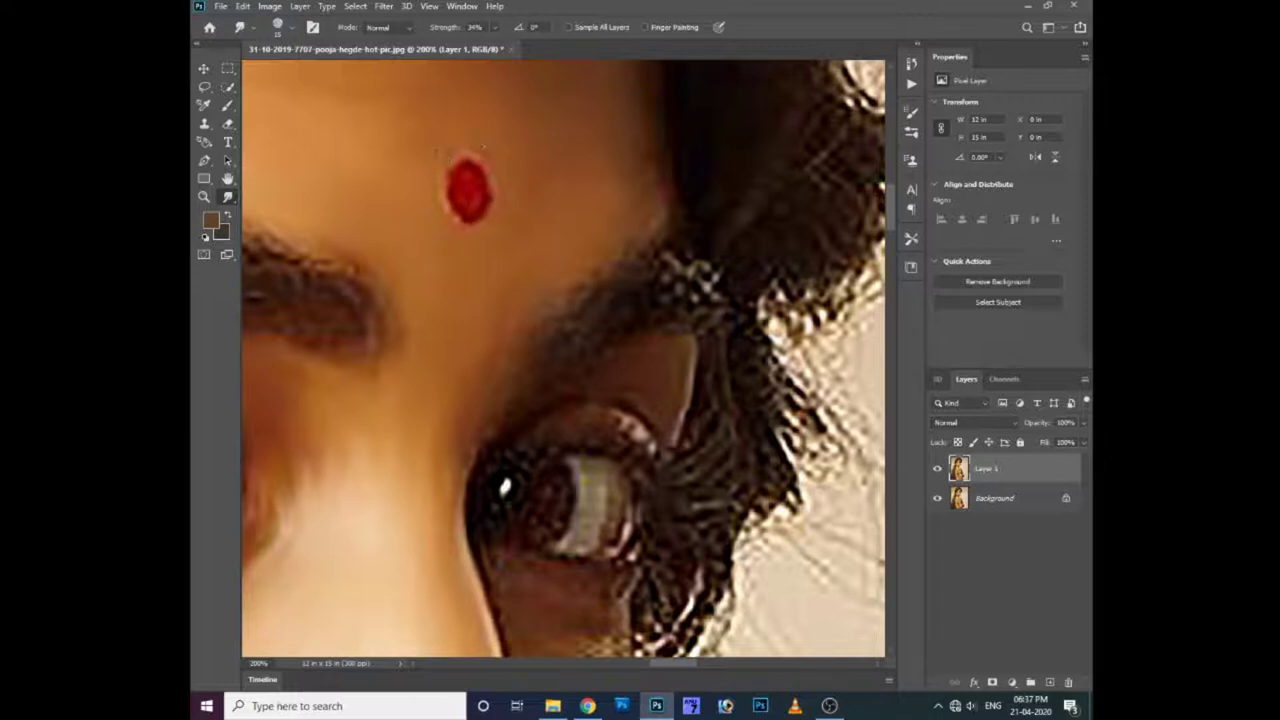
- Smear the red bindi's edges and round off its lower tip into a painted shape
{"action": "mouse_move", "coordinate": [470, 165]}
{"action": "left_mouse_down"}
{"action": "mouse_move", "coordinate": [476, 199]}
{"action": "mouse_move", "coordinate": [485, 183]}
{"action": "left_mouse_up"}
{"action": "left_click_drag", "start_coordinate": [488, 184], "coordinate": [470, 216]}
{"action": "scroll", "coordinate": [471, 329], "scroll_direction": "down", "scroll_amount": 5}
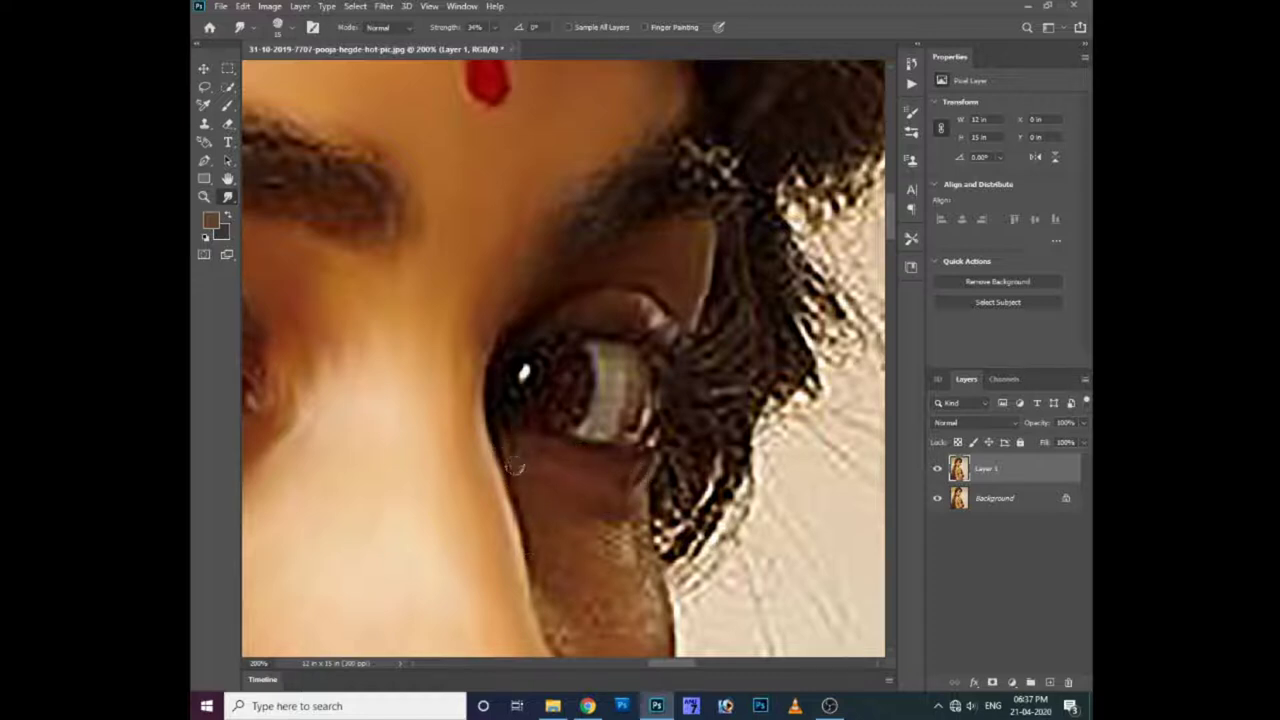
{"action": "left_click_drag", "start_coordinate": [512, 424], "coordinate": [445, 274]}
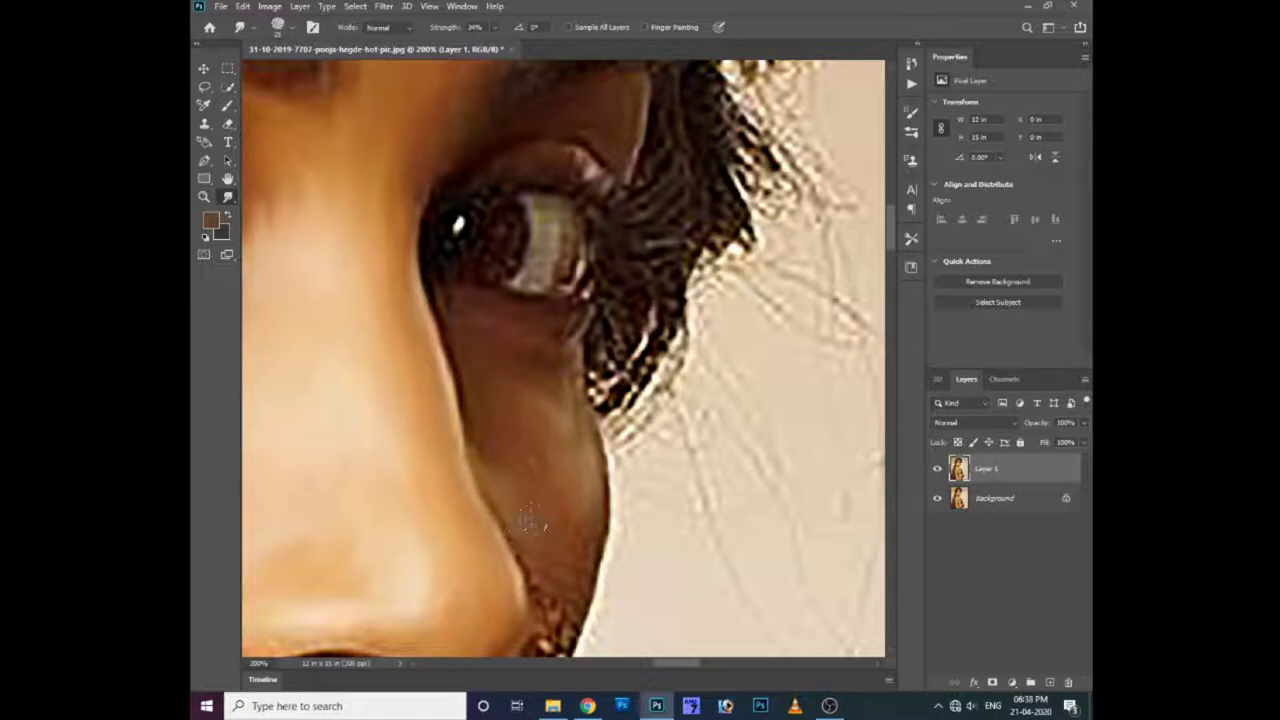
- Pan down to the nose and smear the dark nostril sideways into a softer, lighter shade
{"action": "left_click_drag", "start_coordinate": [554, 512], "coordinate": [586, 388]}
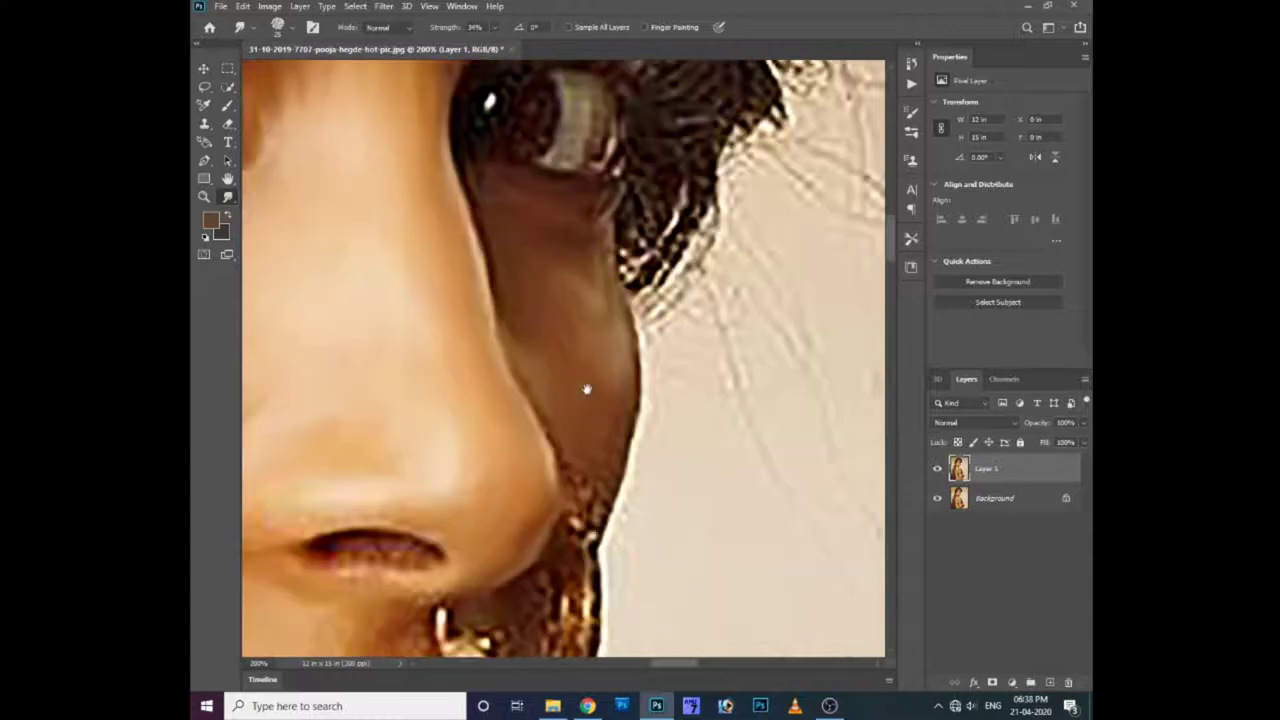
{"action": "left_click_drag", "start_coordinate": [571, 466], "coordinate": [571, 380]}
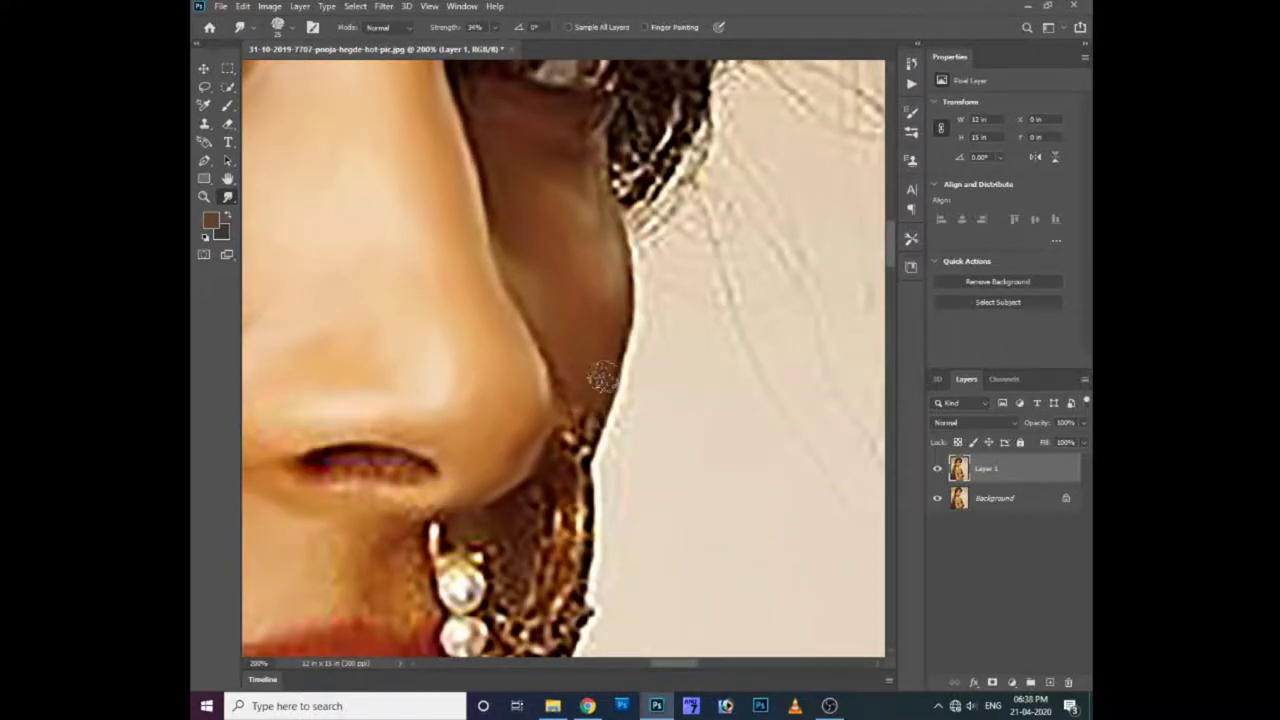
{"action": "scroll", "coordinate": [583, 346], "scroll_direction": "down", "scroll_amount": 2}
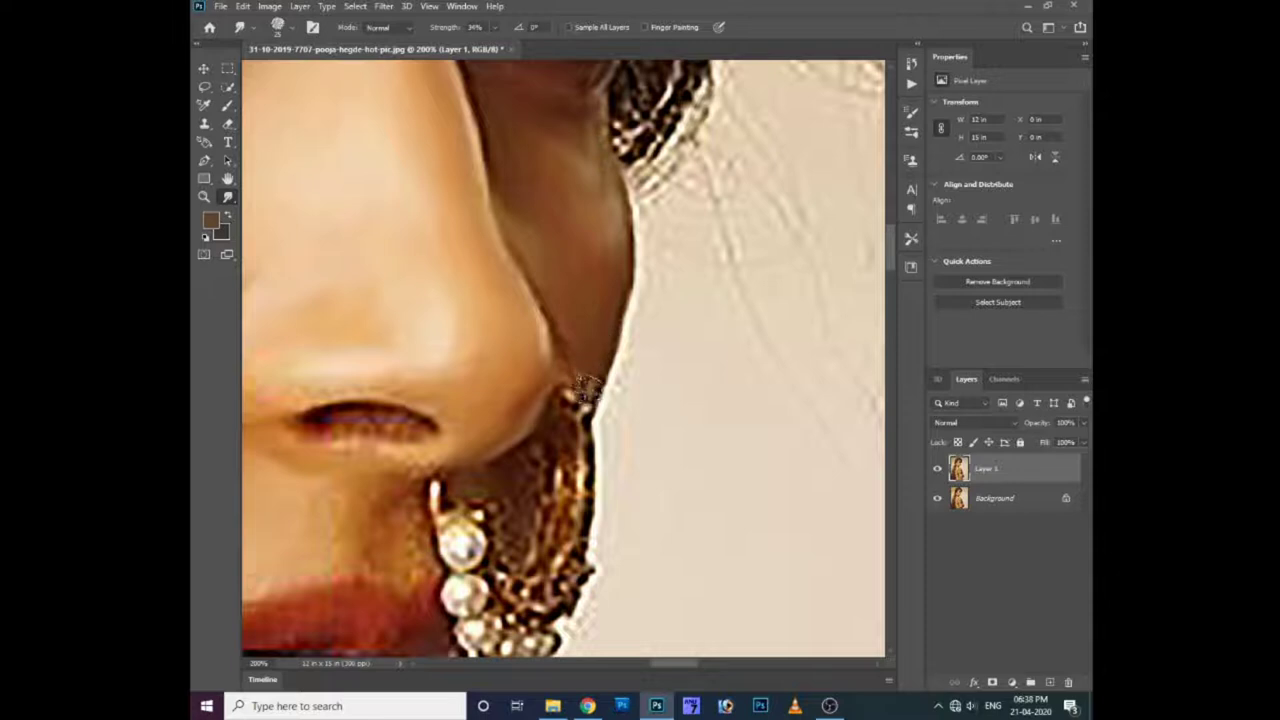
{"action": "scroll", "coordinate": [590, 390], "scroll_direction": "down", "scroll_amount": 1}
{"action": "scroll", "coordinate": [610, 380], "scroll_direction": "left", "scroll_amount": 5}
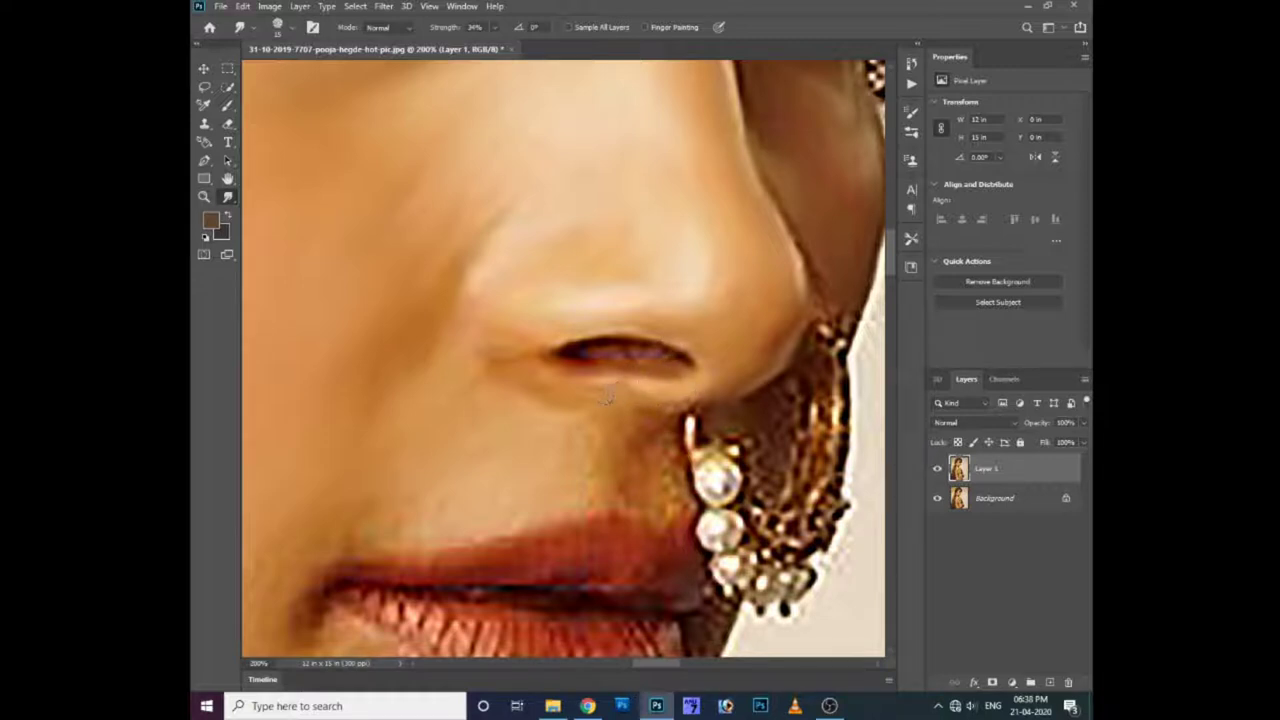
{"action": "mouse_move", "coordinate": [583, 349]}
{"action": "left_mouse_down"}
{"action": "mouse_move", "coordinate": [676, 358]}
{"action": "mouse_move", "coordinate": [630, 348]}
{"action": "left_mouse_up"}
- Zoom in on the far eye and smear its white, iris edge and upper eyelid
{"action": "scroll", "coordinate": [520, 352], "scroll_direction": "down", "scroll_amount": 2}
{"action": "scroll", "coordinate": [520, 352], "scroll_direction": "down", "scroll_amount": 2}
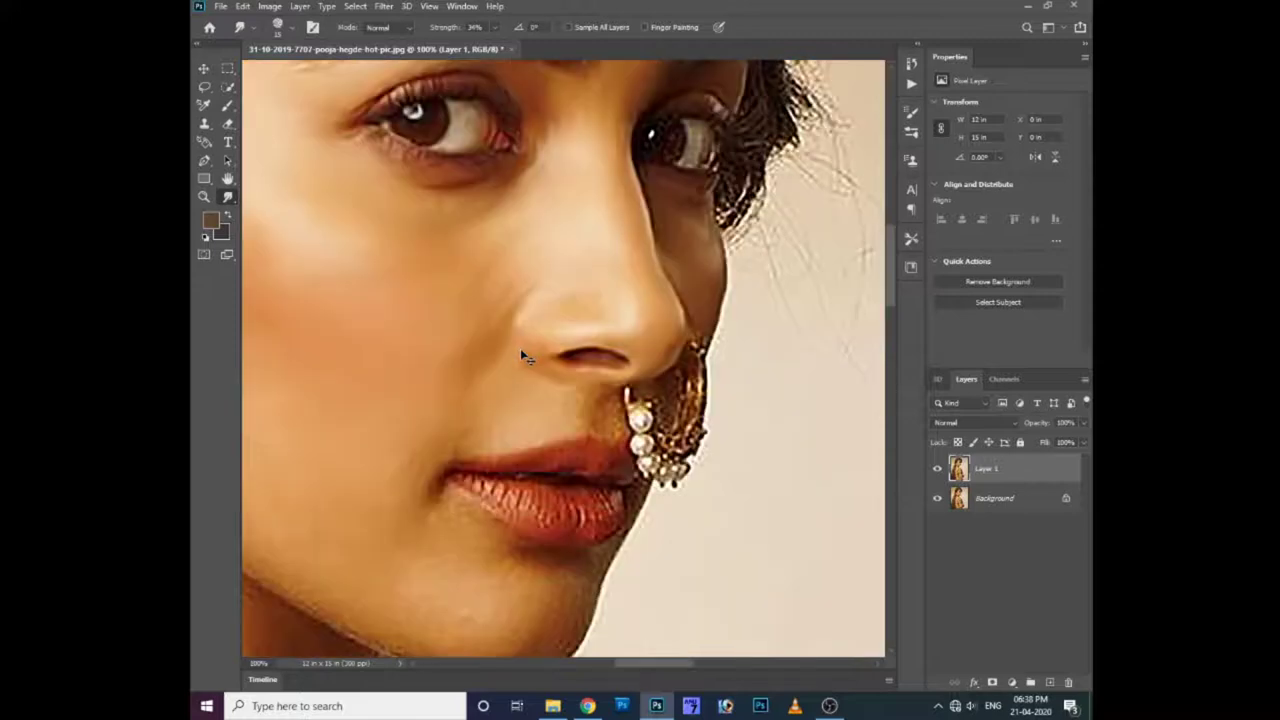
{"action": "left_click_drag", "start_coordinate": [548, 442], "coordinate": [503, 483]}
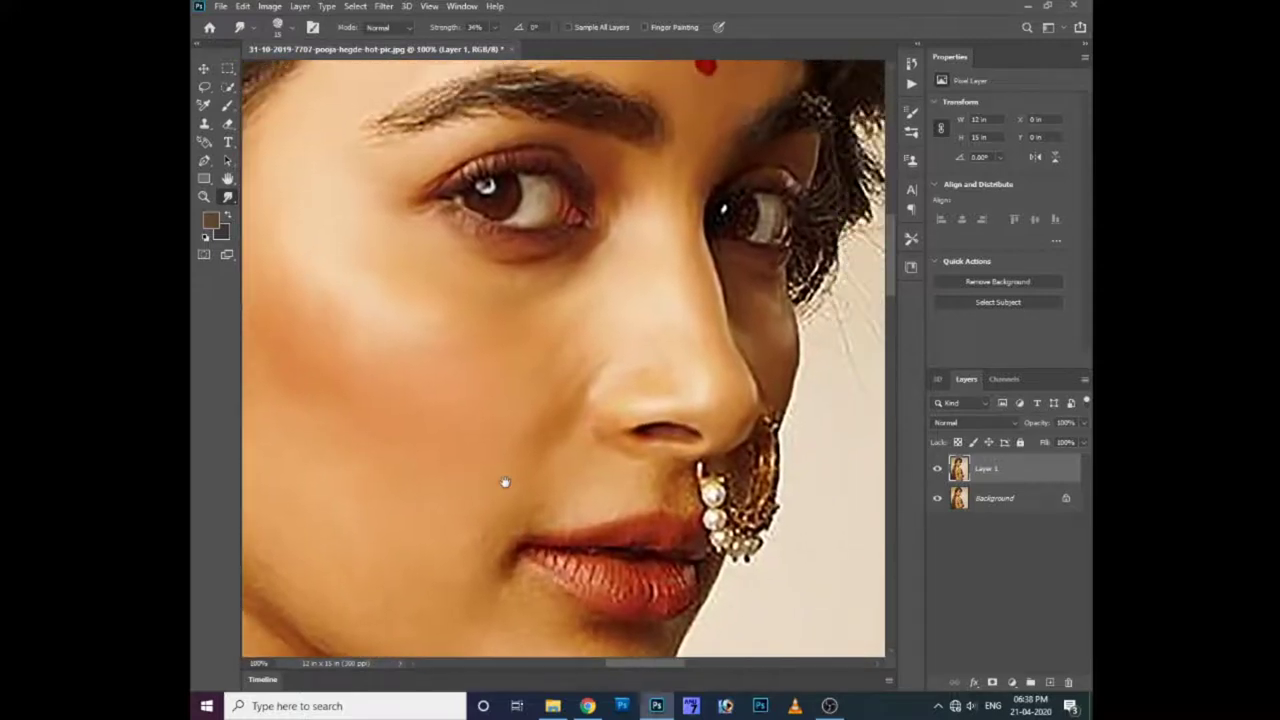
{"action": "scroll", "coordinate": [614, 329], "scroll_direction": "up", "scroll_amount": 2}
{"action": "left_click_drag", "start_coordinate": [705, 249], "coordinate": [497, 311]}
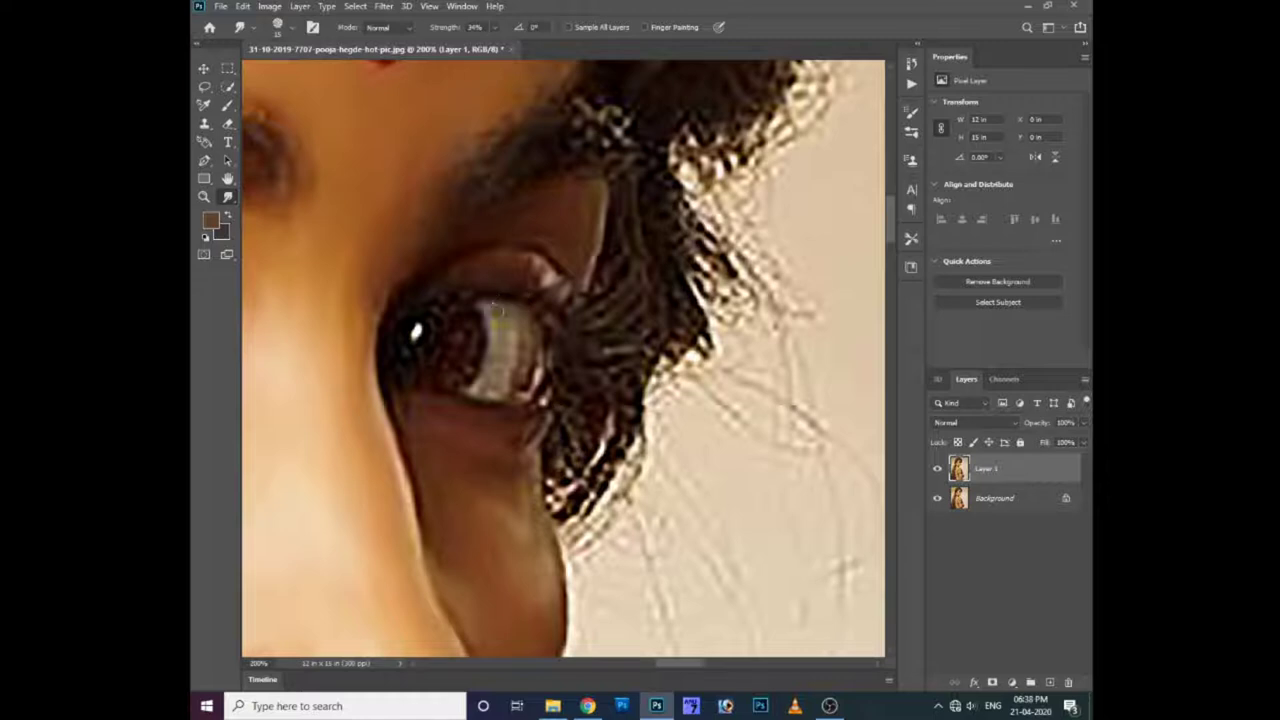
{"action": "mouse_move", "coordinate": [520, 370]}
{"action": "left_mouse_down"}
{"action": "mouse_move", "coordinate": [522, 326]}
{"action": "mouse_move", "coordinate": [534, 364]}
{"action": "mouse_move", "coordinate": [540, 340]}
{"action": "mouse_move", "coordinate": [521, 372]}
{"action": "mouse_move", "coordinate": [473, 361]}
{"action": "mouse_move", "coordinate": [415, 307]}
{"action": "mouse_move", "coordinate": [395, 360]}
{"action": "mouse_move", "coordinate": [441, 382]}
{"action": "mouse_move", "coordinate": [414, 357]}
{"action": "mouse_move", "coordinate": [443, 336]}
{"action": "mouse_move", "coordinate": [447, 358]}
{"action": "mouse_move", "coordinate": [430, 298]}
{"action": "mouse_move", "coordinate": [442, 323]}
{"action": "mouse_move", "coordinate": [416, 350]}
{"action": "mouse_move", "coordinate": [420, 326]}
{"action": "mouse_move", "coordinate": [408, 352]}
{"action": "mouse_move", "coordinate": [435, 324]}
{"action": "mouse_move", "coordinate": [443, 370]}
{"action": "mouse_move", "coordinate": [470, 360]}
{"action": "mouse_move", "coordinate": [428, 390]}
{"action": "mouse_move", "coordinate": [467, 353]}
{"action": "left_mouse_up"}
{"action": "mouse_move", "coordinate": [538, 283]}
{"action": "left_mouse_down"}
{"action": "mouse_move", "coordinate": [548, 275]}
{"action": "mouse_move", "coordinate": [540, 320]}
{"action": "mouse_move", "coordinate": [556, 373]}
{"action": "left_mouse_up"}
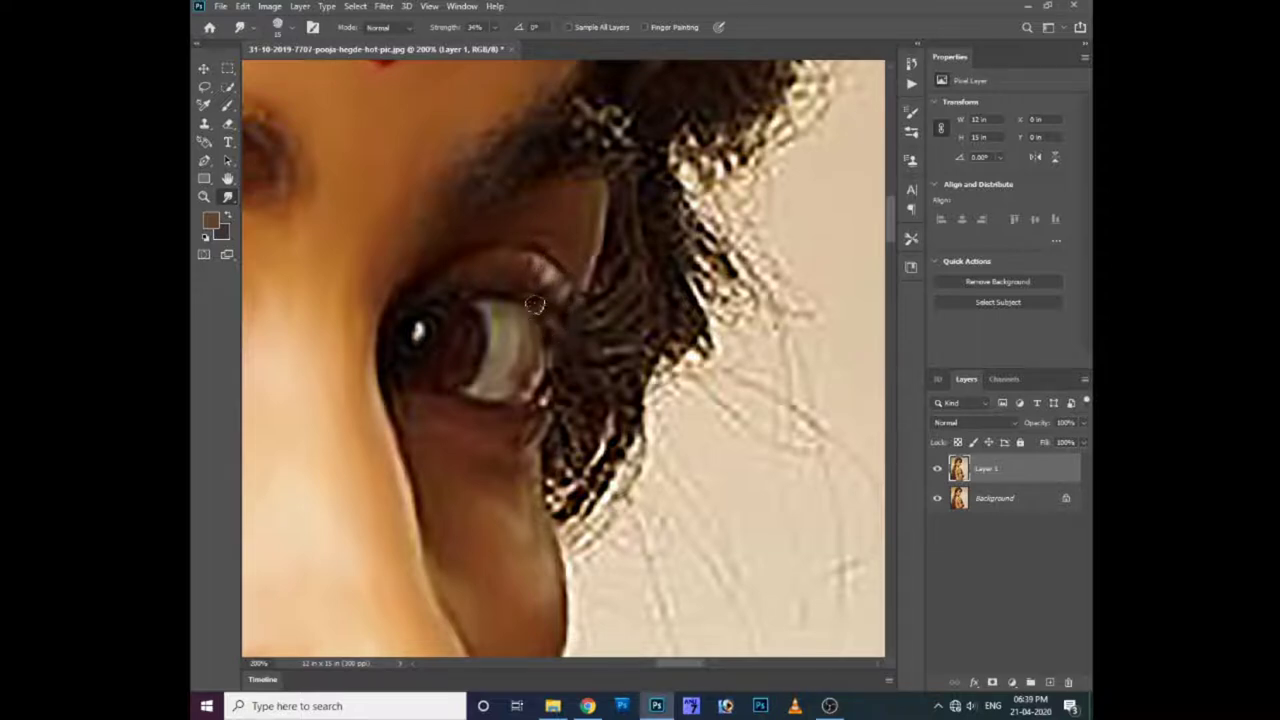
- Zoom out and pan across the eyebrow, bindi, cheek, earring, chin and eyes to review the smudging
{"action": "left_click_drag", "start_coordinate": [496, 175], "coordinate": [640, 365]}
{"action": "scroll", "coordinate": [640, 365], "scroll_direction": "down", "scroll_amount": 2}
{"action": "scroll", "coordinate": [680, 409], "scroll_direction": "down", "scroll_amount": 2}
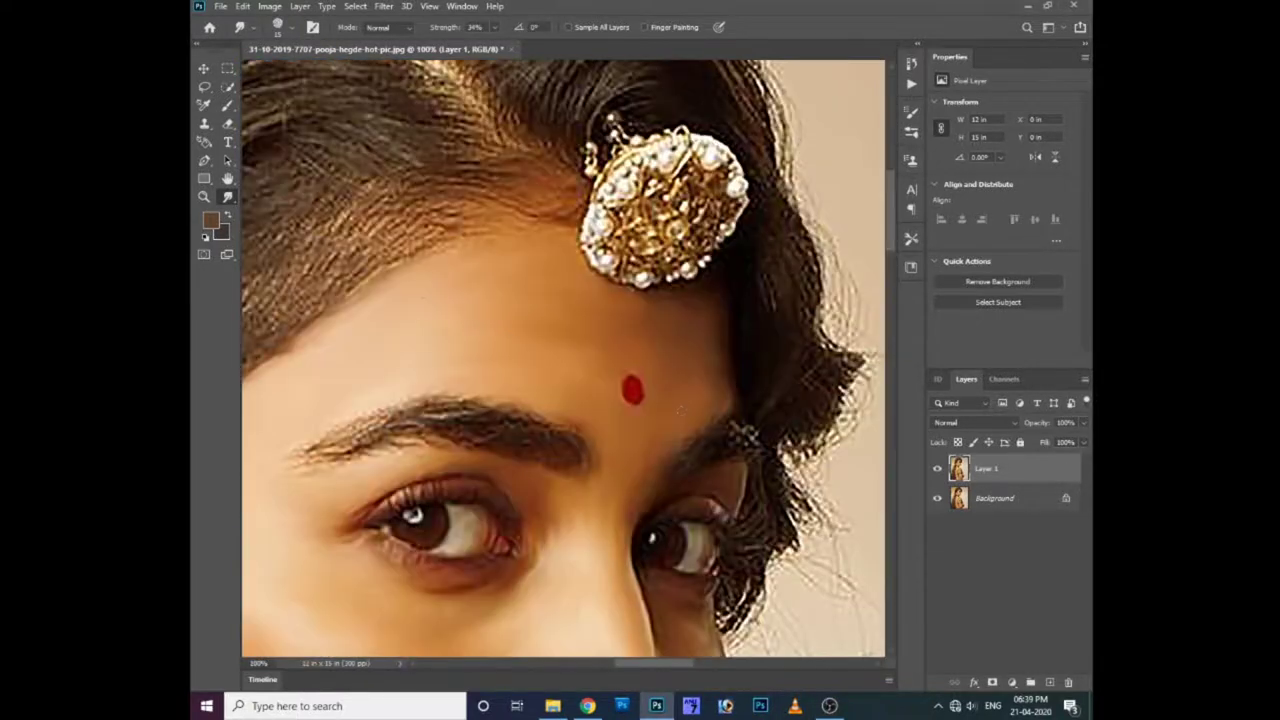
{"action": "scroll", "coordinate": [391, 321], "scroll_direction": "down", "scroll_amount": 5}
{"action": "scroll", "coordinate": [389, 324], "scroll_direction": "down", "scroll_amount": 3}
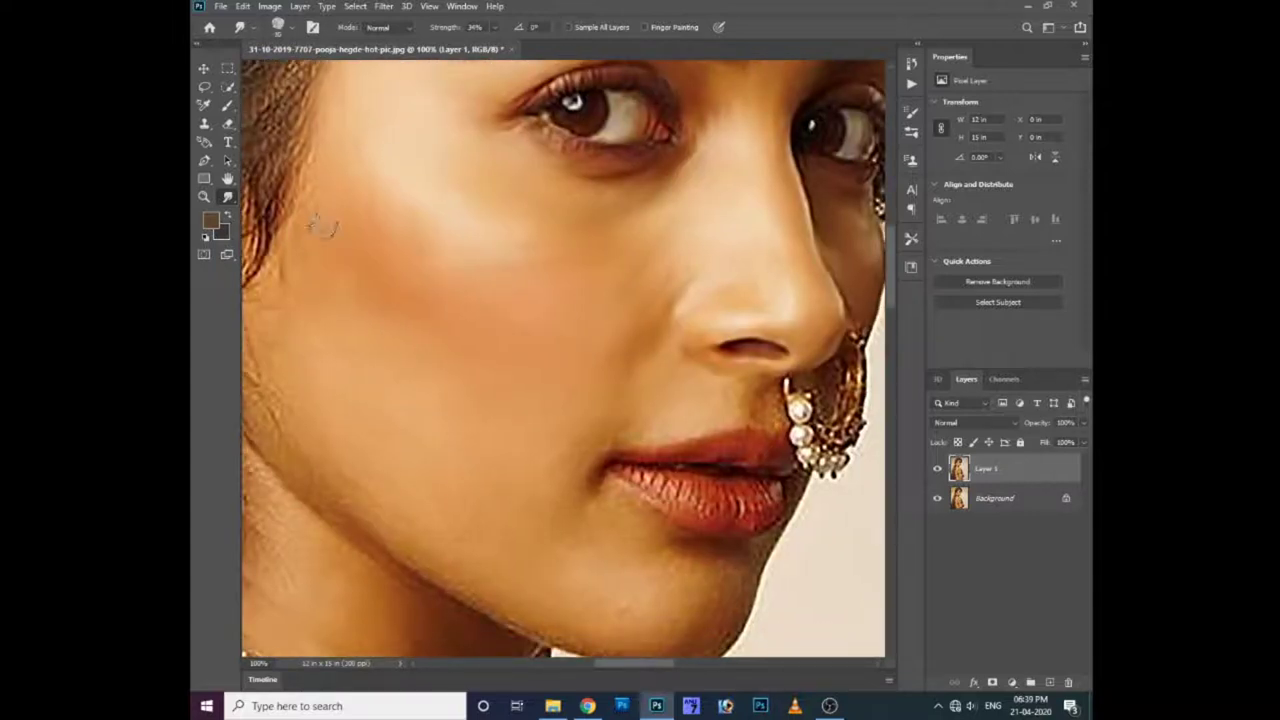
{"action": "left_click_drag", "start_coordinate": [357, 395], "coordinate": [435, 367]}
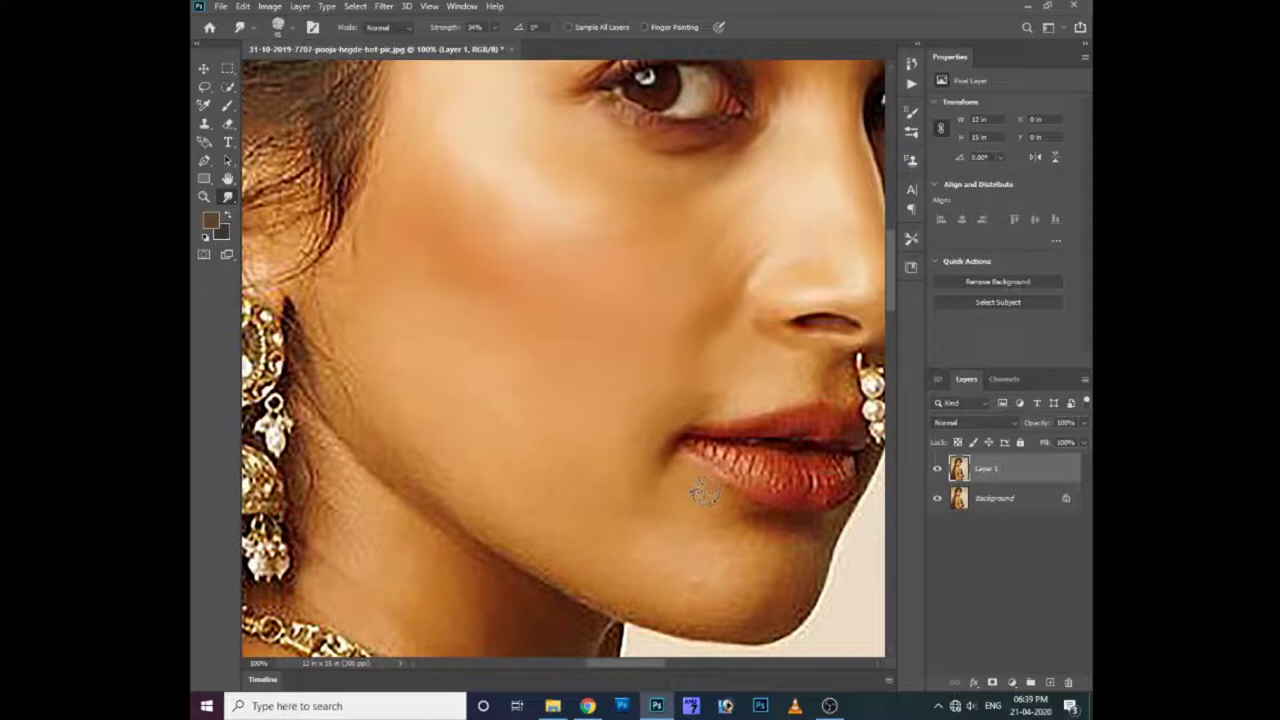
{"action": "left_click_drag", "start_coordinate": [700, 514], "coordinate": [617, 460]}
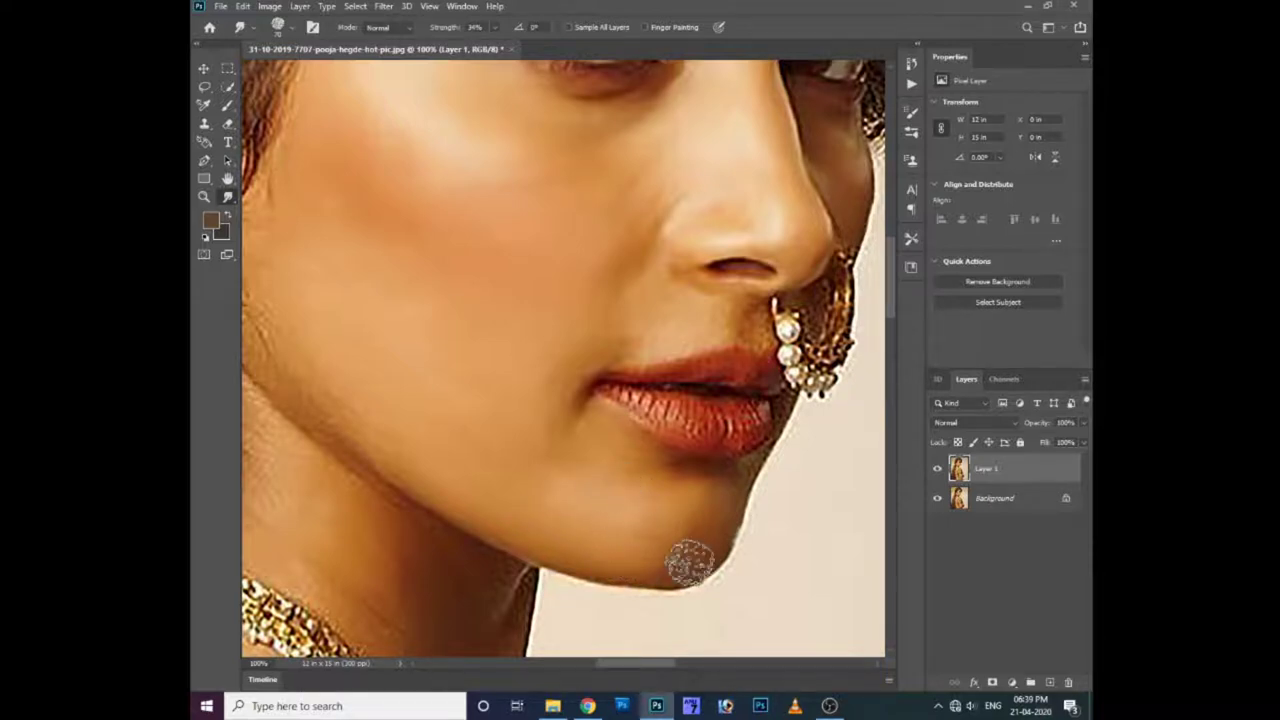
{"action": "left_click_drag", "start_coordinate": [437, 443], "coordinate": [527, 483]}
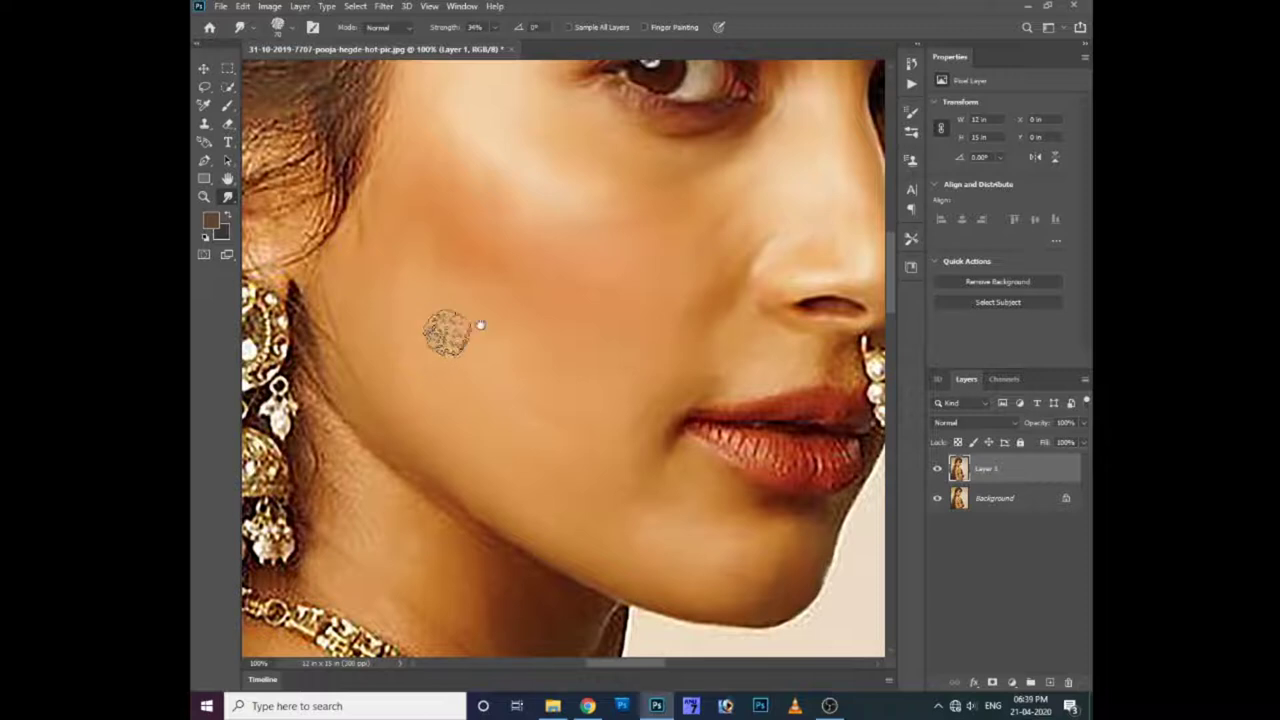
{"action": "left_click_drag", "start_coordinate": [451, 334], "coordinate": [383, 337]}
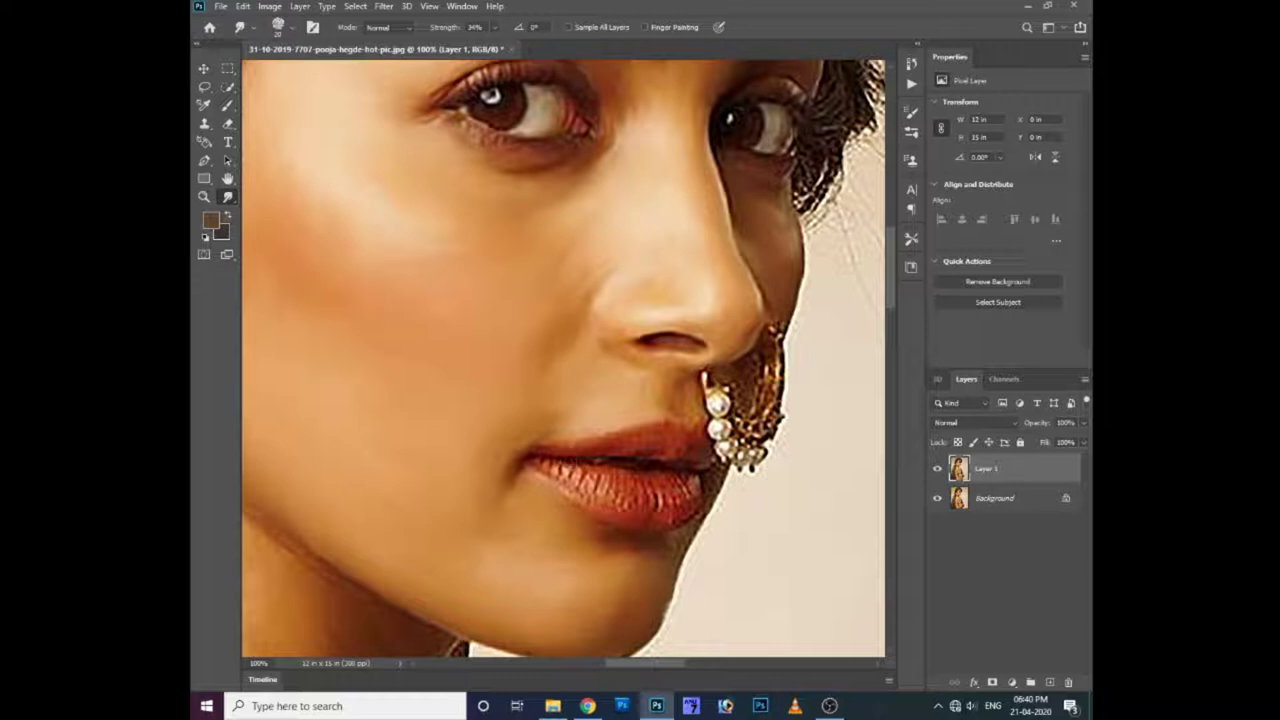
- Smear the gold inside the nose ring and along its right side into soft strokes
{"action": "left_click_drag", "start_coordinate": [727, 372], "coordinate": [756, 397]}
{"action": "left_click_drag", "start_coordinate": [741, 393], "coordinate": [747, 382]}
{"action": "mouse_move", "coordinate": [776, 340]}
{"action": "left_mouse_down"}
{"action": "mouse_move", "coordinate": [776, 385]}
{"action": "mouse_move", "coordinate": [783, 311]}
{"action": "mouse_move", "coordinate": [758, 458]}
{"action": "mouse_move", "coordinate": [716, 446]}
{"action": "mouse_move", "coordinate": [724, 420]}
{"action": "mouse_move", "coordinate": [712, 430]}
{"action": "mouse_move", "coordinate": [710, 381]}
{"action": "mouse_move", "coordinate": [728, 385]}
{"action": "mouse_move", "coordinate": [750, 440]}
{"action": "mouse_move", "coordinate": [720, 472]}
{"action": "left_mouse_up"}
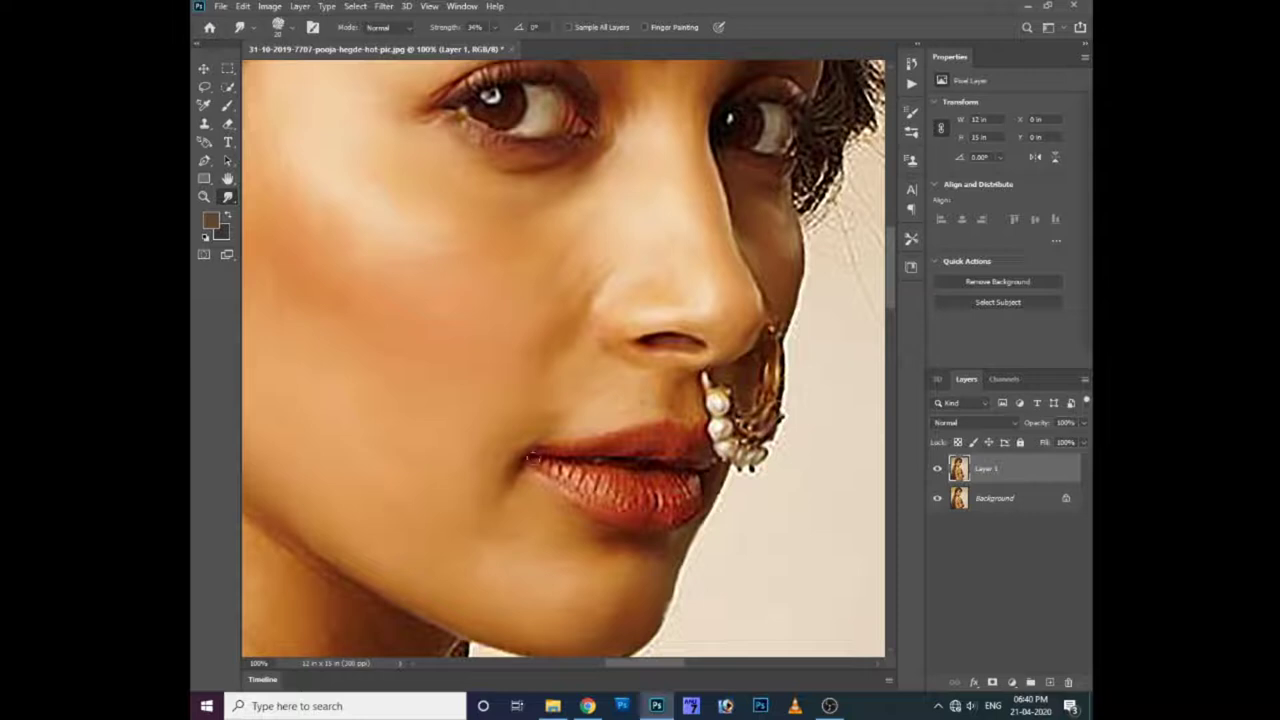
- Zoom in on the lips and nose ring and make the Smudge brush smaller
{"action": "scroll", "coordinate": [533, 462], "scroll_direction": "up", "scroll_amount": 1}
{"action": "scroll", "coordinate": [574, 469], "scroll_direction": "up", "scroll_amount": 1}
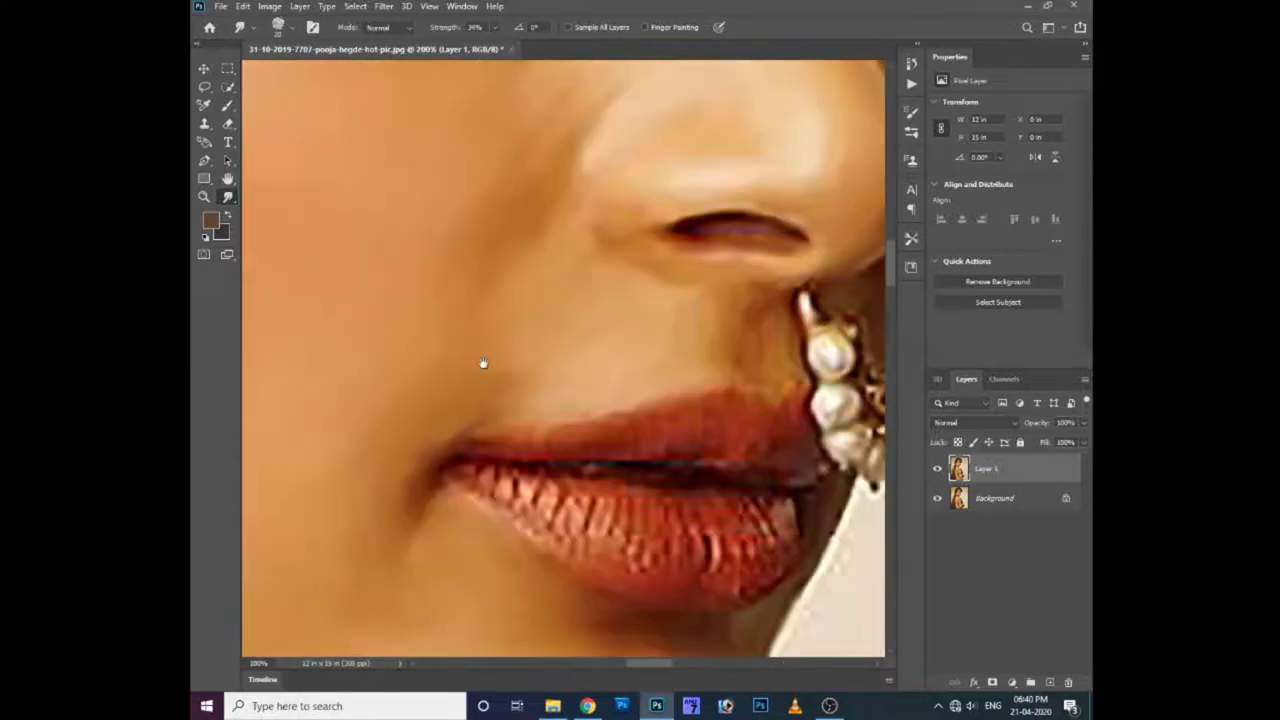
{"action": "scroll", "coordinate": [483, 363], "scroll_direction": "up", "scroll_amount": 1}
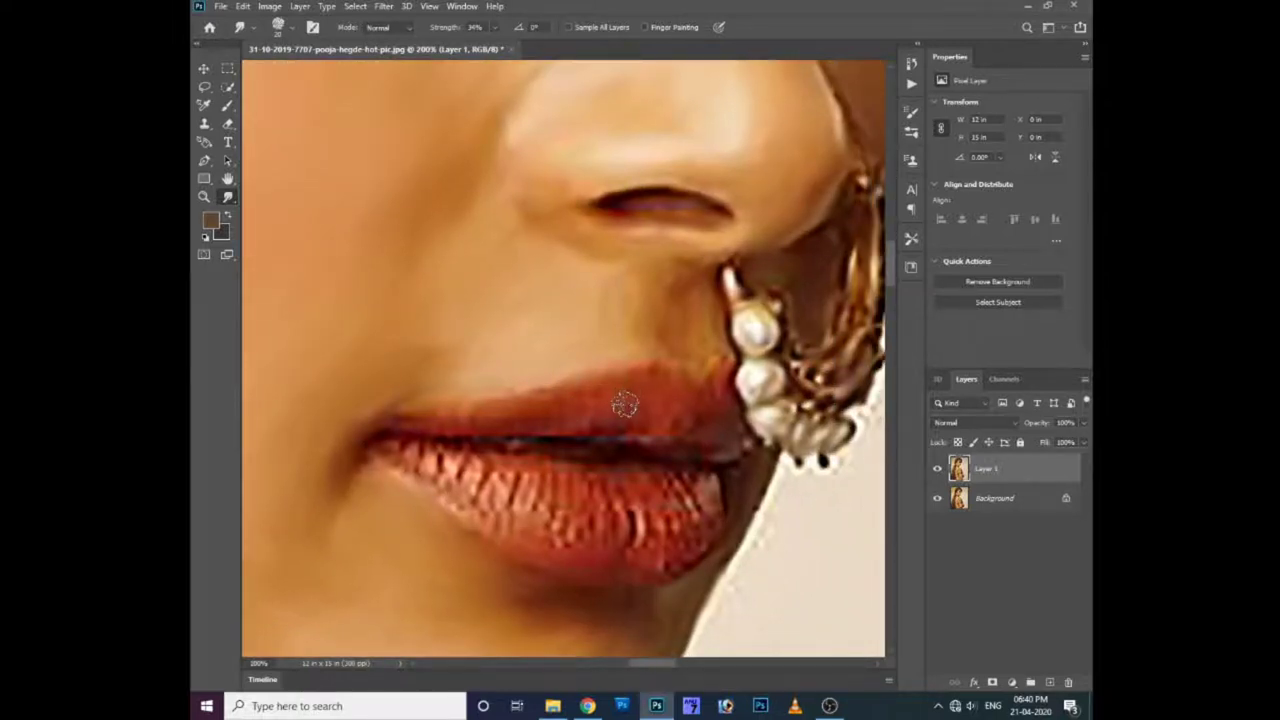
{"action": "key", "text": "bracketleft"}
{"action": "key", "text": "bracketleft"}
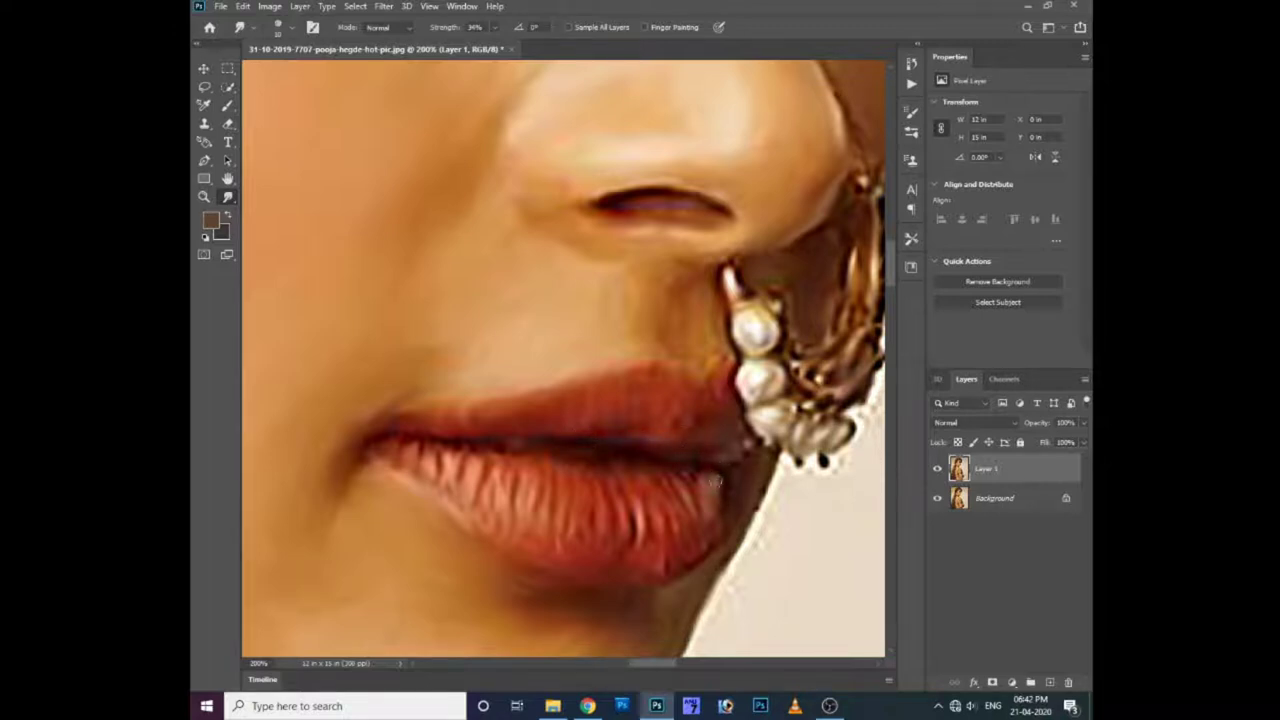
{"action": "key", "text": "ctrl+minus"}
{"action": "key", "text": "ctrl+minus"}
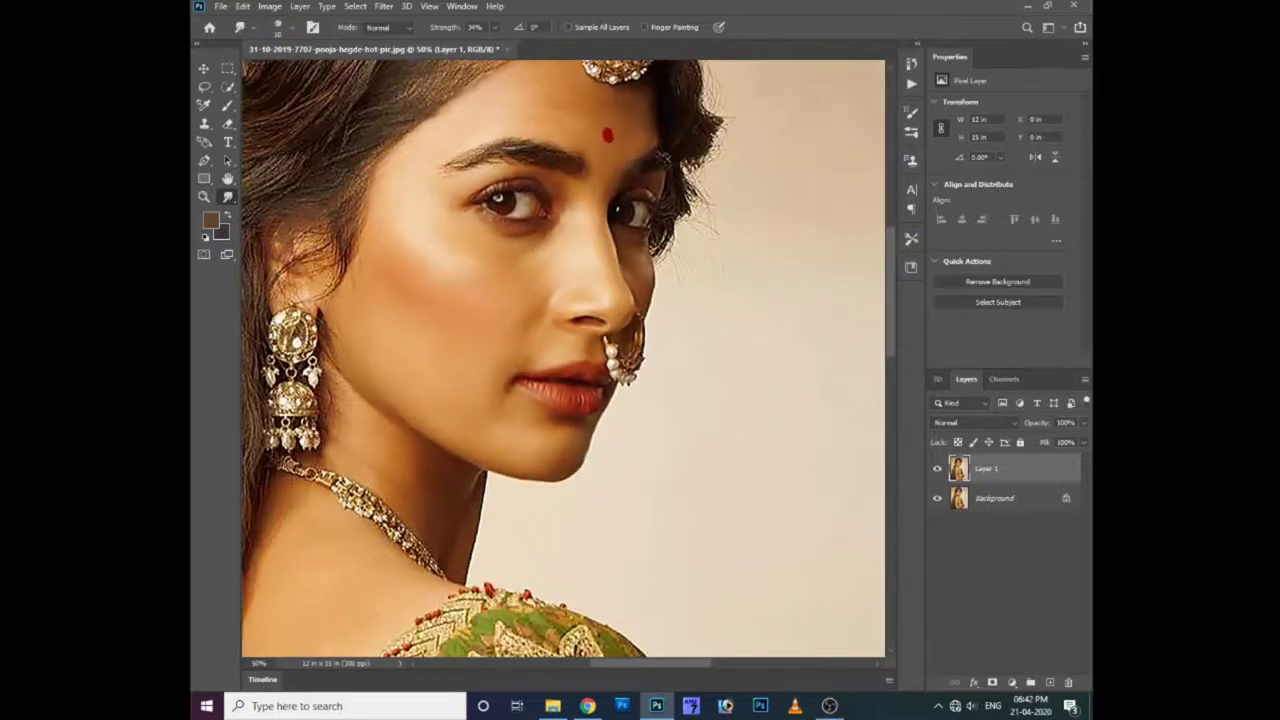
{"action": "left_click", "coordinate": [938, 472]}
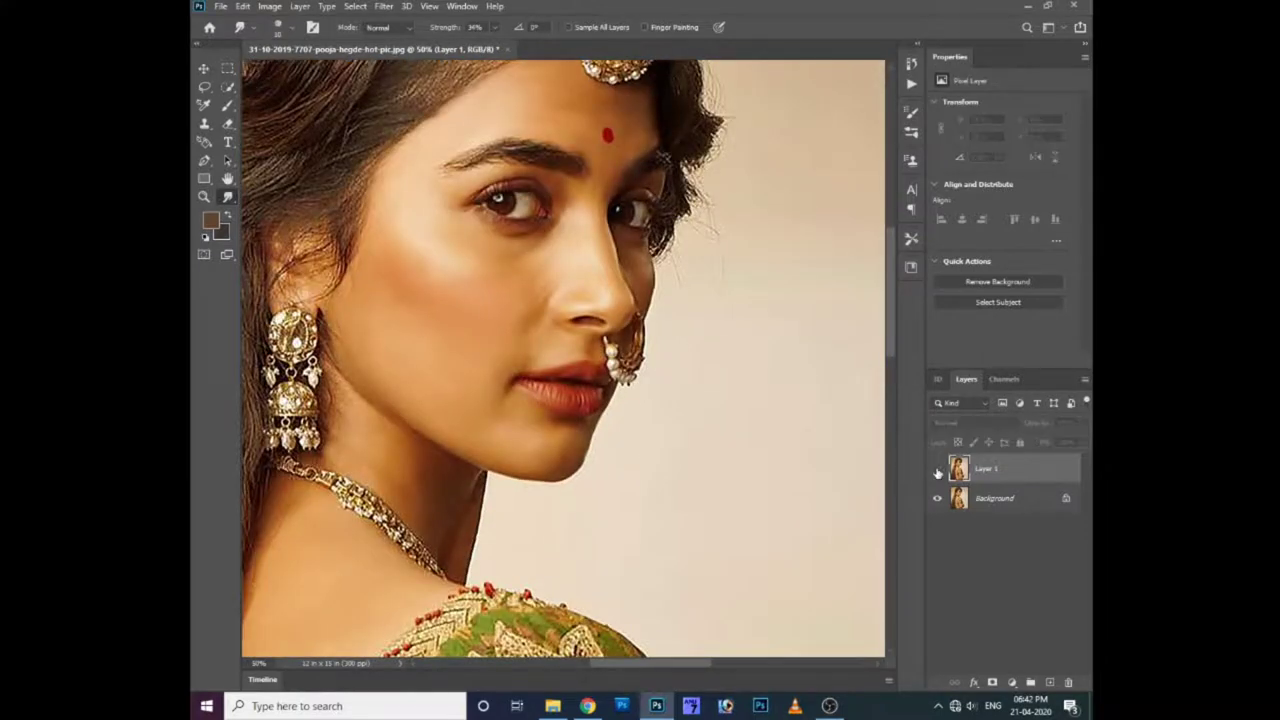
{"action": "left_click", "coordinate": [938, 472]}
{"action": "left_click", "coordinate": [938, 472]}
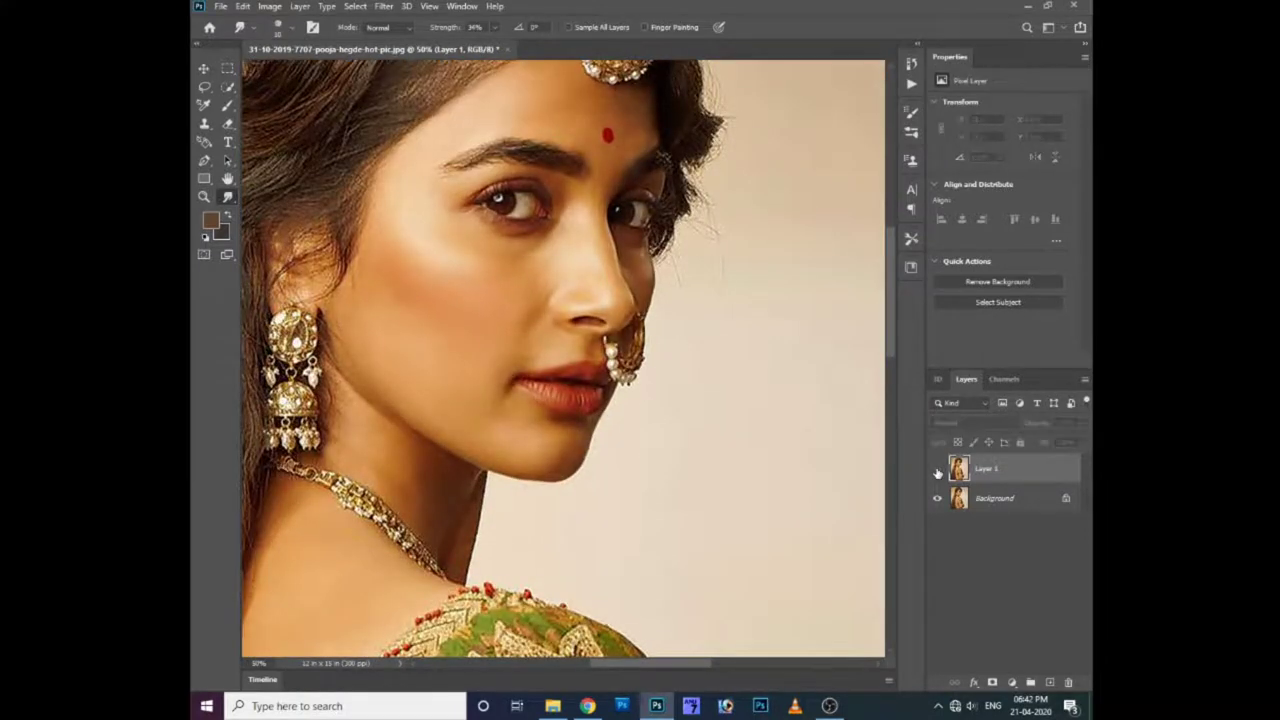
{"action": "scroll", "coordinate": [491, 363], "scroll_direction": "up", "scroll_amount": 2}
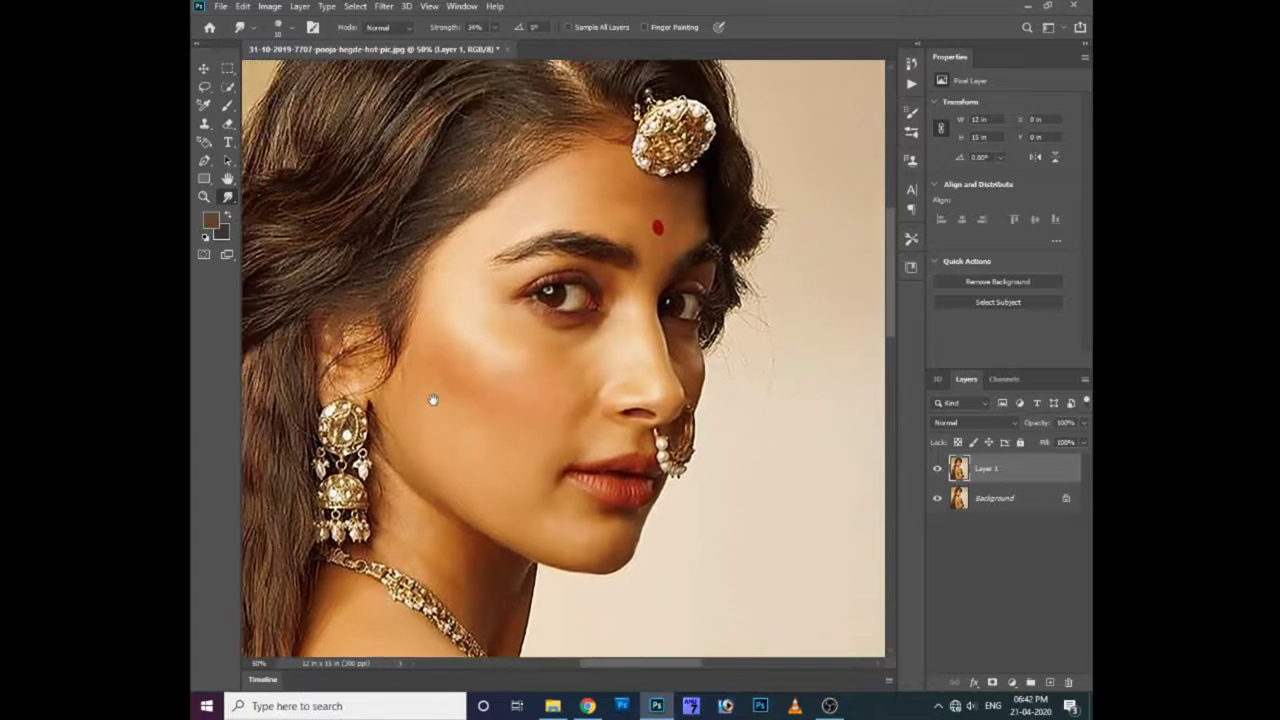
{"action": "scroll", "coordinate": [480, 354], "scroll_direction": "left", "scroll_amount": 3}
{"action": "scroll", "coordinate": [470, 285], "scroll_direction": "down", "scroll_amount": 2}
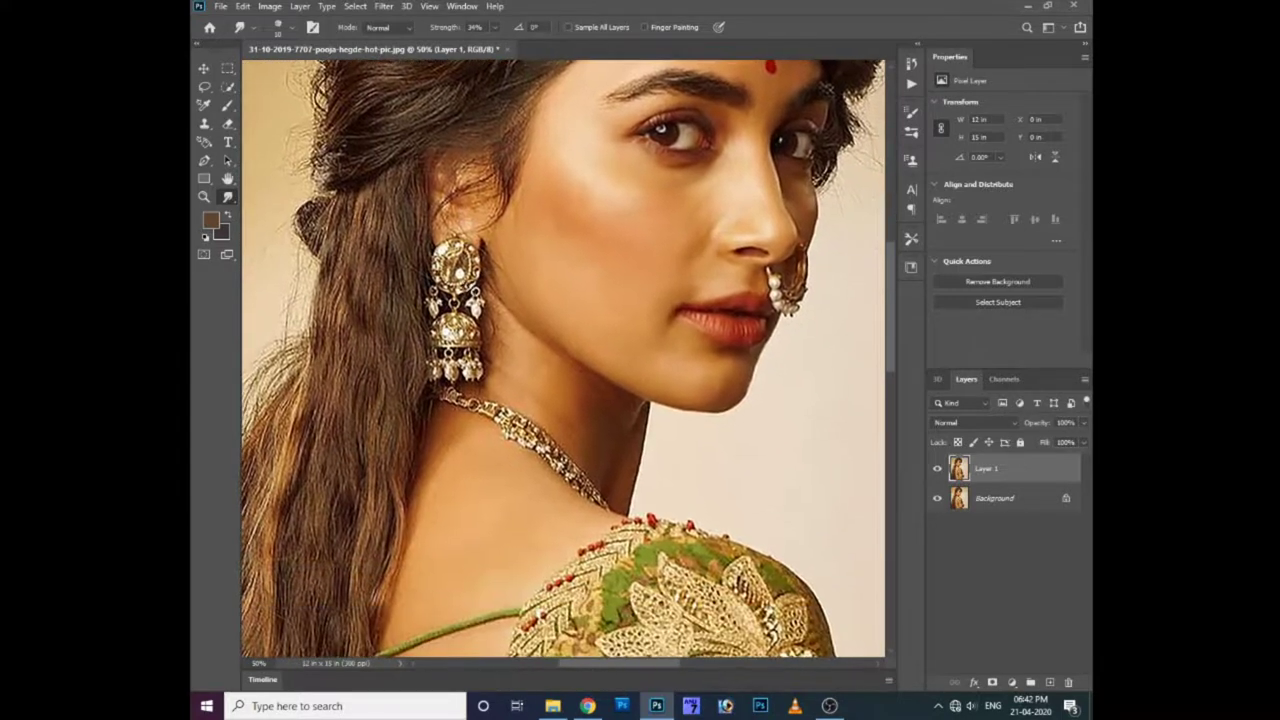
- Zoom in and set the Smudge tool's Strength to 38%
{"action": "left_click", "coordinate": [494, 28]}
{"action": "key", "text": "ctrl+plus"}
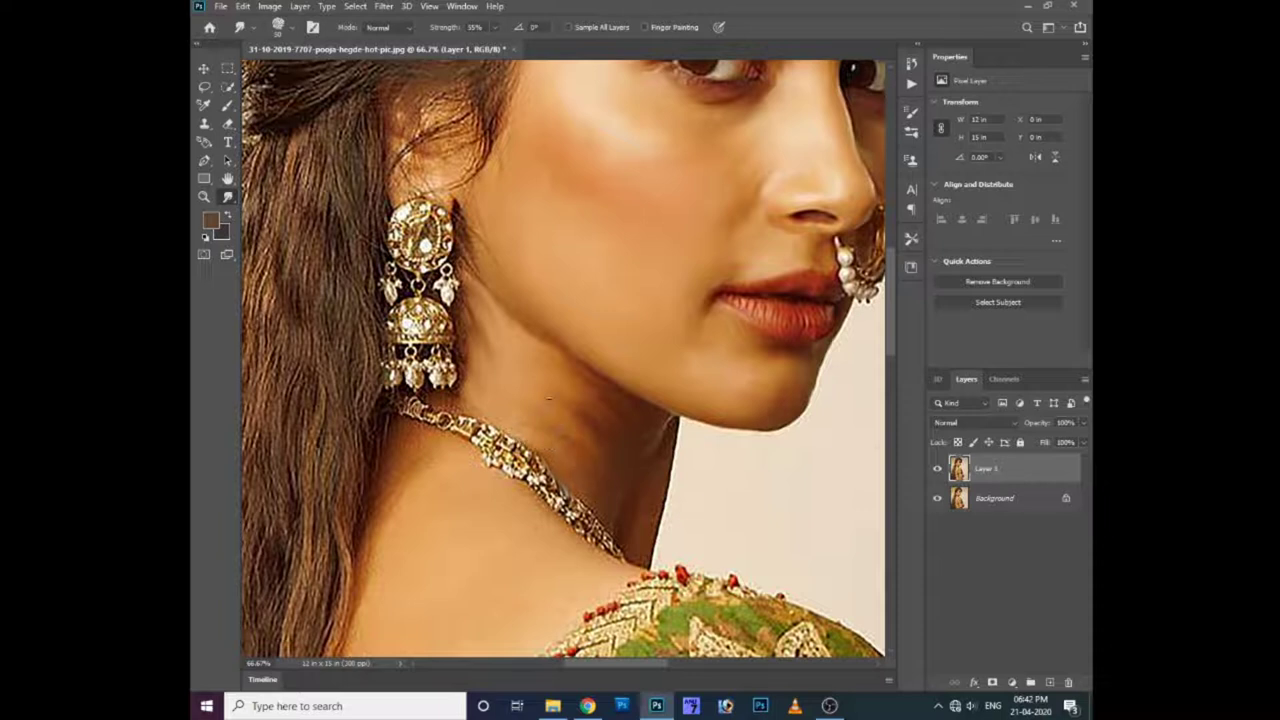
{"action": "left_click", "coordinate": [497, 28]}
{"action": "left_click", "coordinate": [592, 407]}
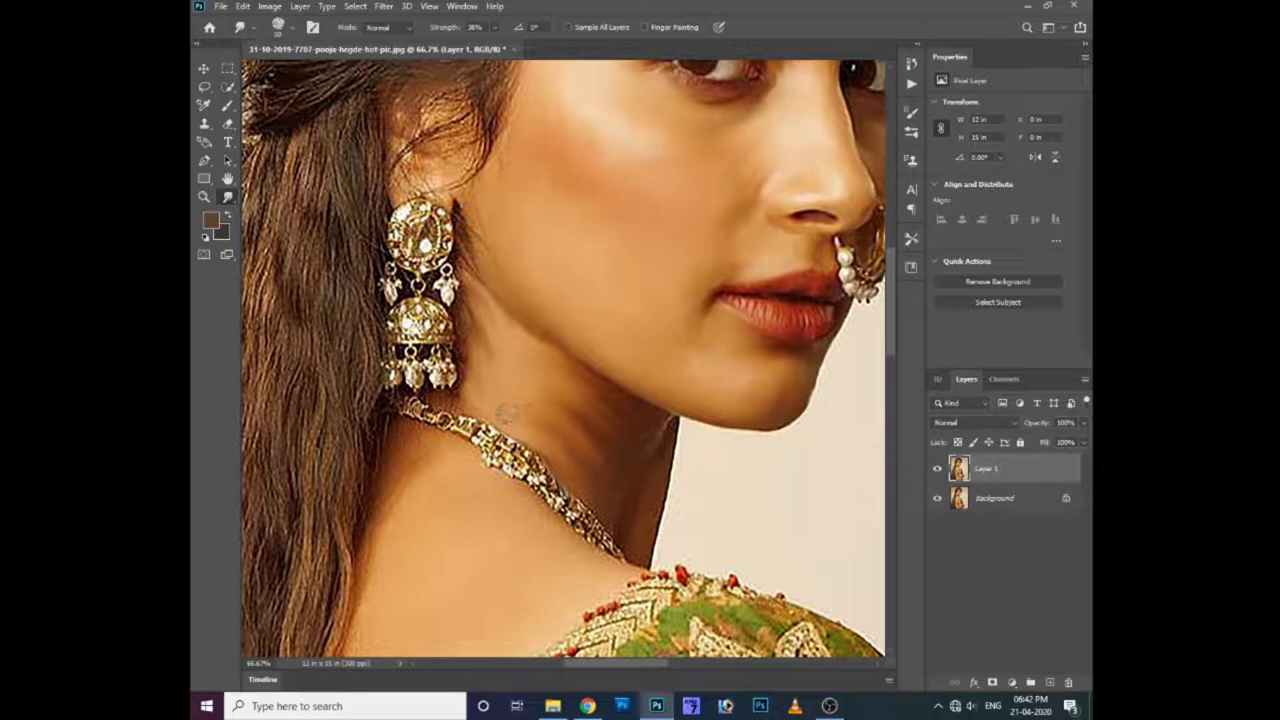
- Smooth the neck edge below the jaw with back-and-forth smudge strokes
{"action": "mouse_move", "coordinate": [664, 428]}
{"action": "left_mouse_down"}
{"action": "mouse_move", "coordinate": [636, 544]}
{"action": "mouse_move", "coordinate": [642, 462]}
{"action": "left_mouse_up"}
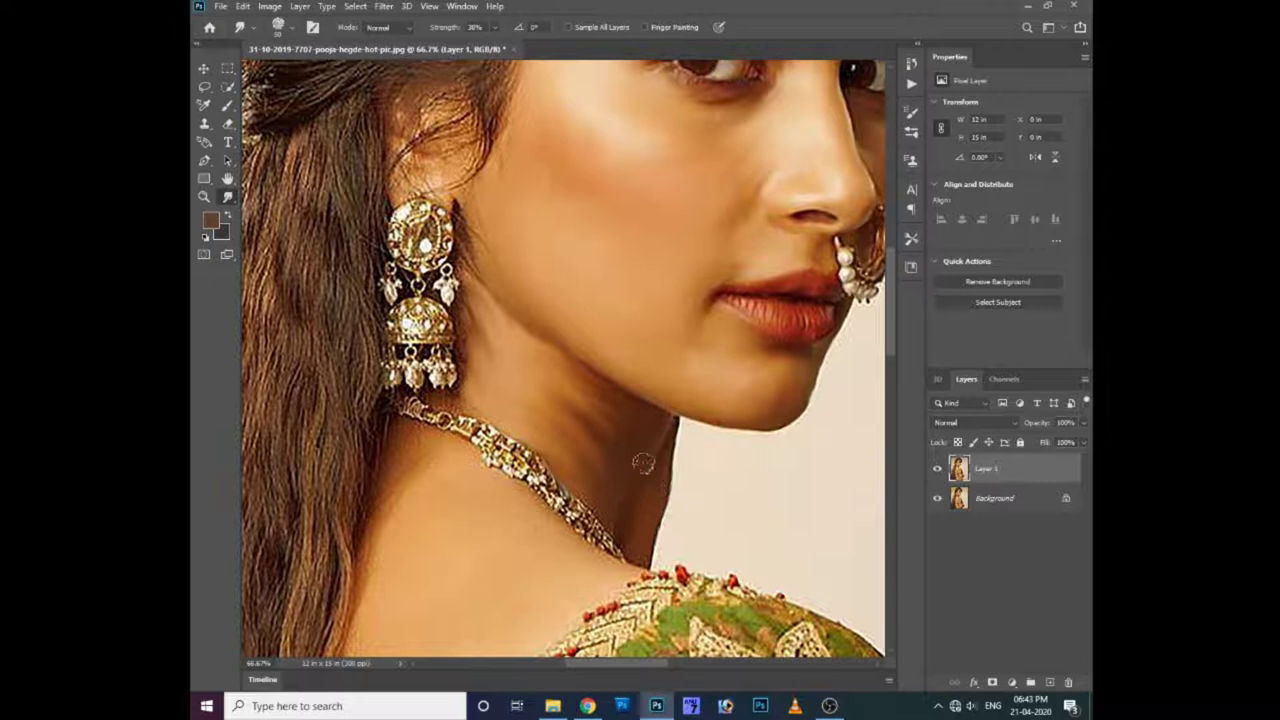
{"action": "mouse_move", "coordinate": [665, 460]}
{"action": "left_mouse_down"}
{"action": "mouse_move", "coordinate": [592, 497]}
{"action": "mouse_move", "coordinate": [669, 423]}
{"action": "left_mouse_up"}
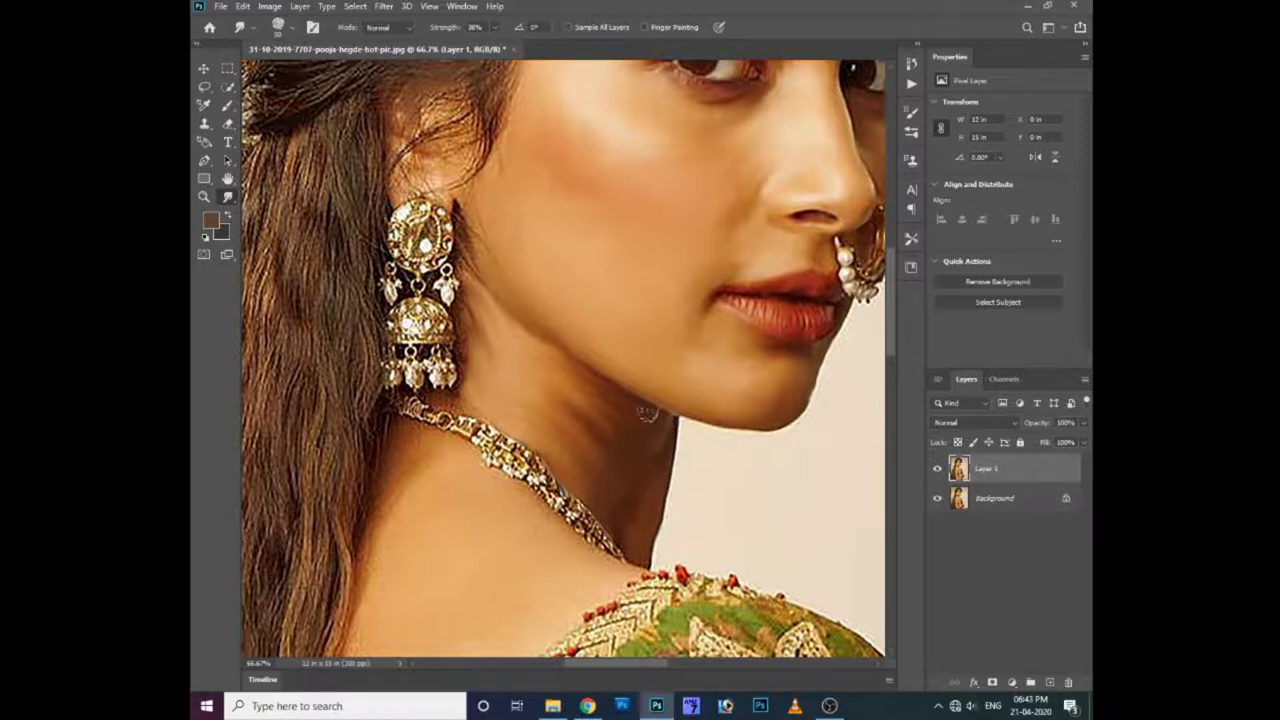
{"action": "left_click_drag", "start_coordinate": [669, 423], "coordinate": [608, 391]}
{"action": "left_click_drag", "start_coordinate": [542, 327], "coordinate": [517, 257]}
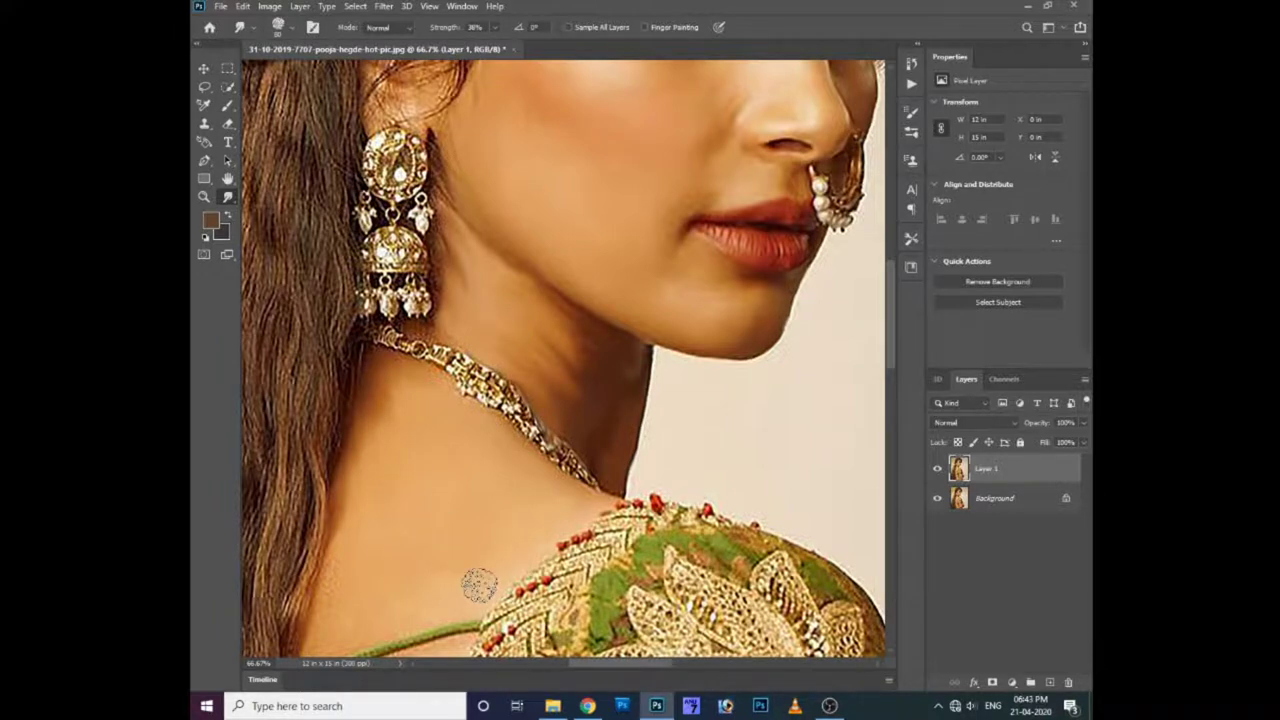
- Pan down the back and smudge the end of the lower green strap
{"action": "left_click_drag", "start_coordinate": [479, 585], "coordinate": [500, 534]}
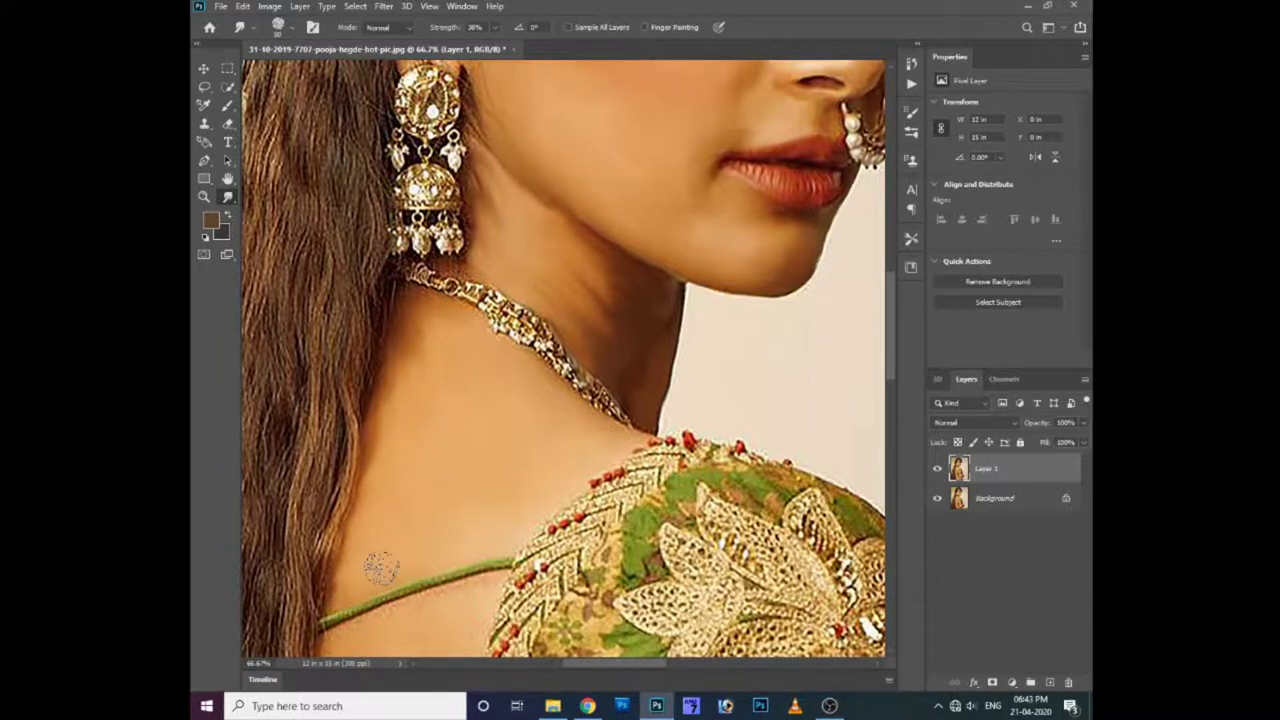
{"action": "left_click_drag", "start_coordinate": [431, 460], "coordinate": [459, 415]}
{"action": "left_click_drag", "start_coordinate": [391, 563], "coordinate": [421, 524]}
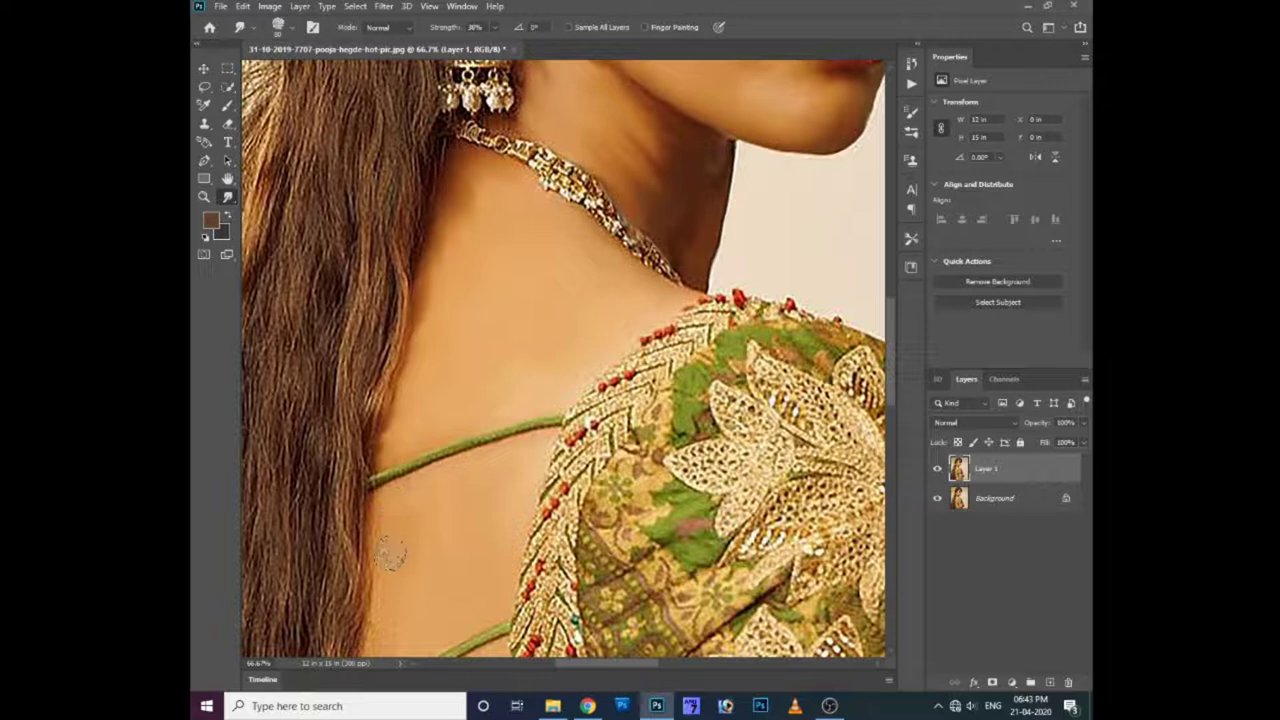
{"action": "scroll", "coordinate": [383, 486], "scroll_direction": "down", "scroll_amount": 3}
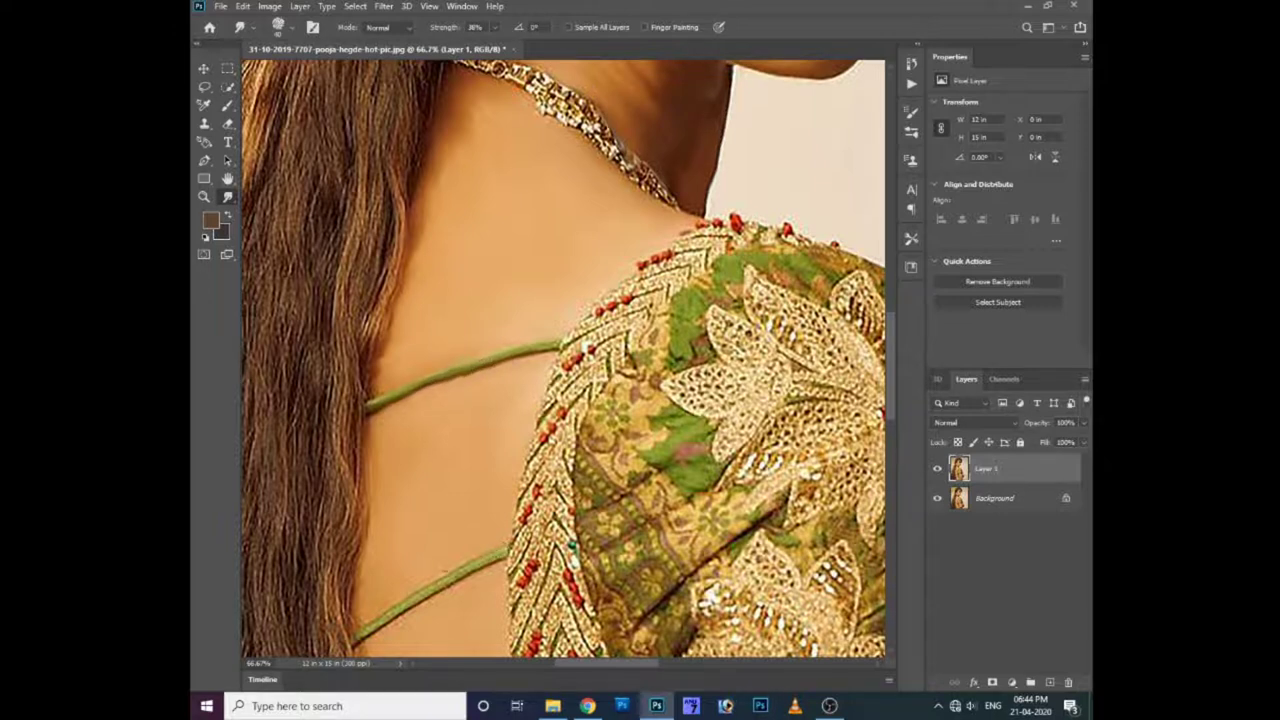
{"action": "scroll", "coordinate": [450, 576], "scroll_direction": "down", "scroll_amount": 2}
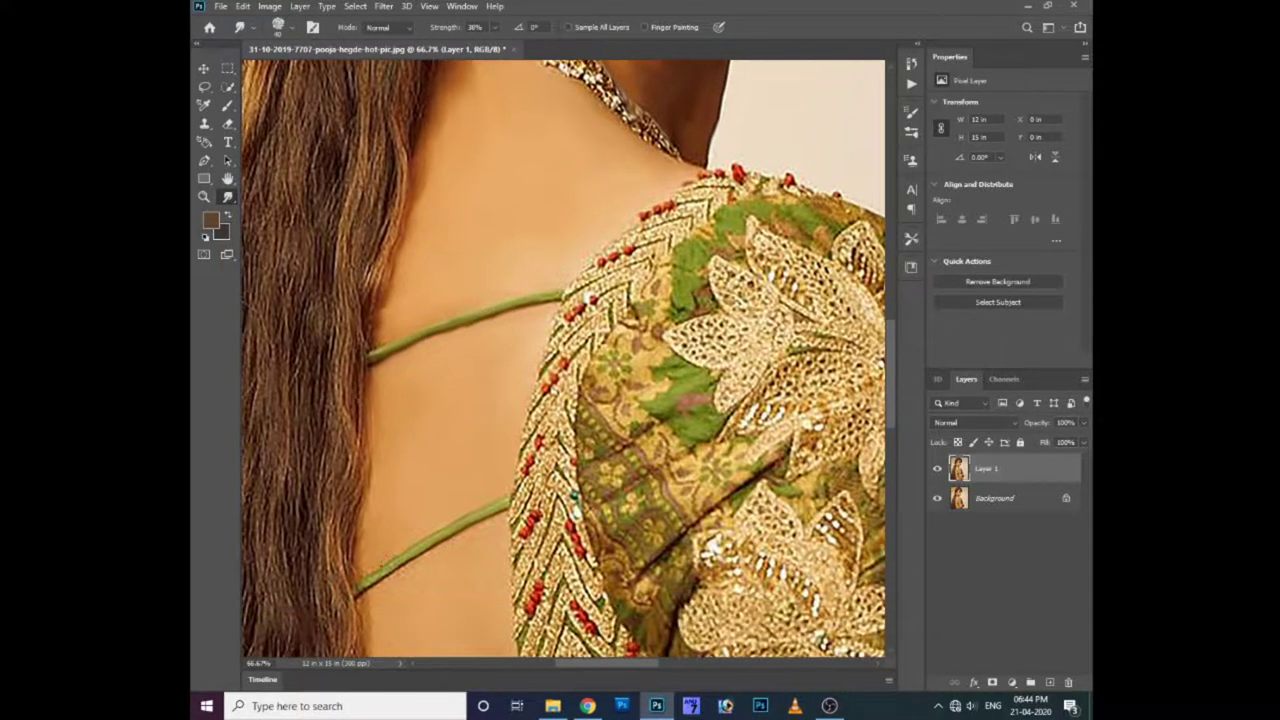
{"action": "left_click_drag", "start_coordinate": [391, 573], "coordinate": [356, 596]}
- Smudge the shoulder's top edge and smear the red beads along it
{"action": "scroll", "coordinate": [400, 565], "scroll_direction": "down", "scroll_amount": 1}
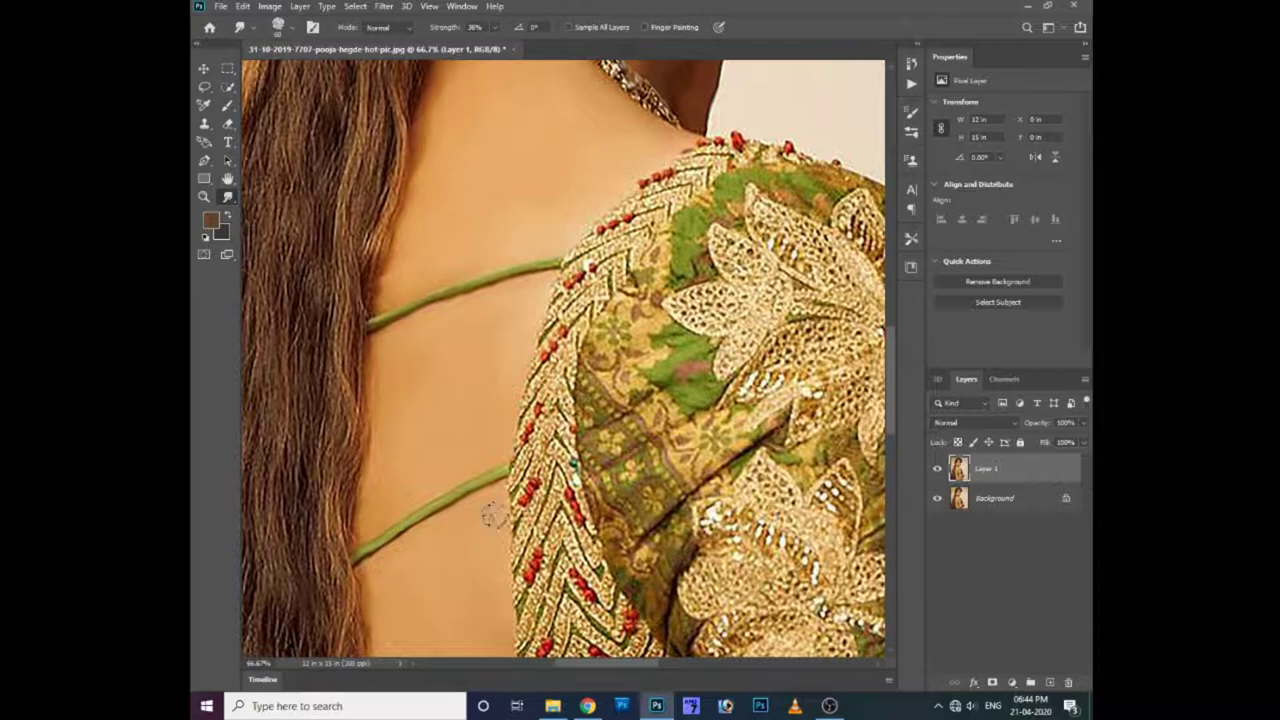
{"action": "left_click_drag", "start_coordinate": [489, 594], "coordinate": [471, 509]}
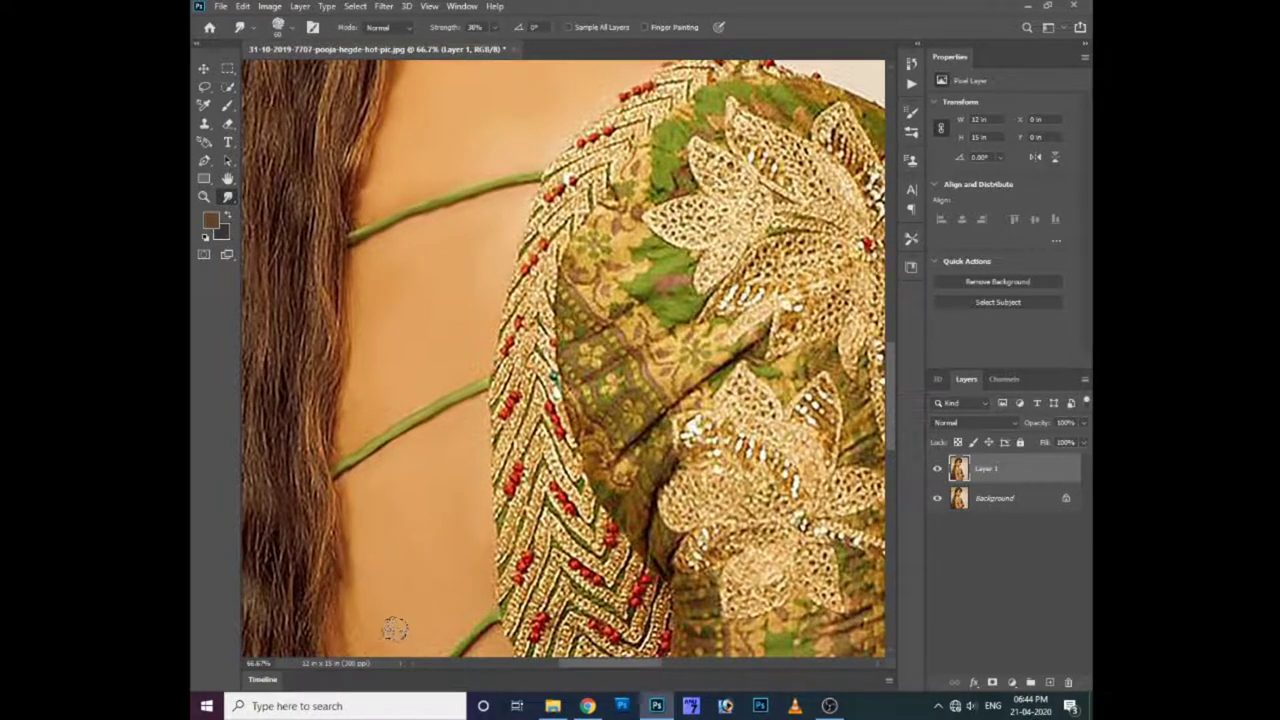
{"action": "scroll", "coordinate": [414, 451], "scroll_direction": "up", "scroll_amount": 3}
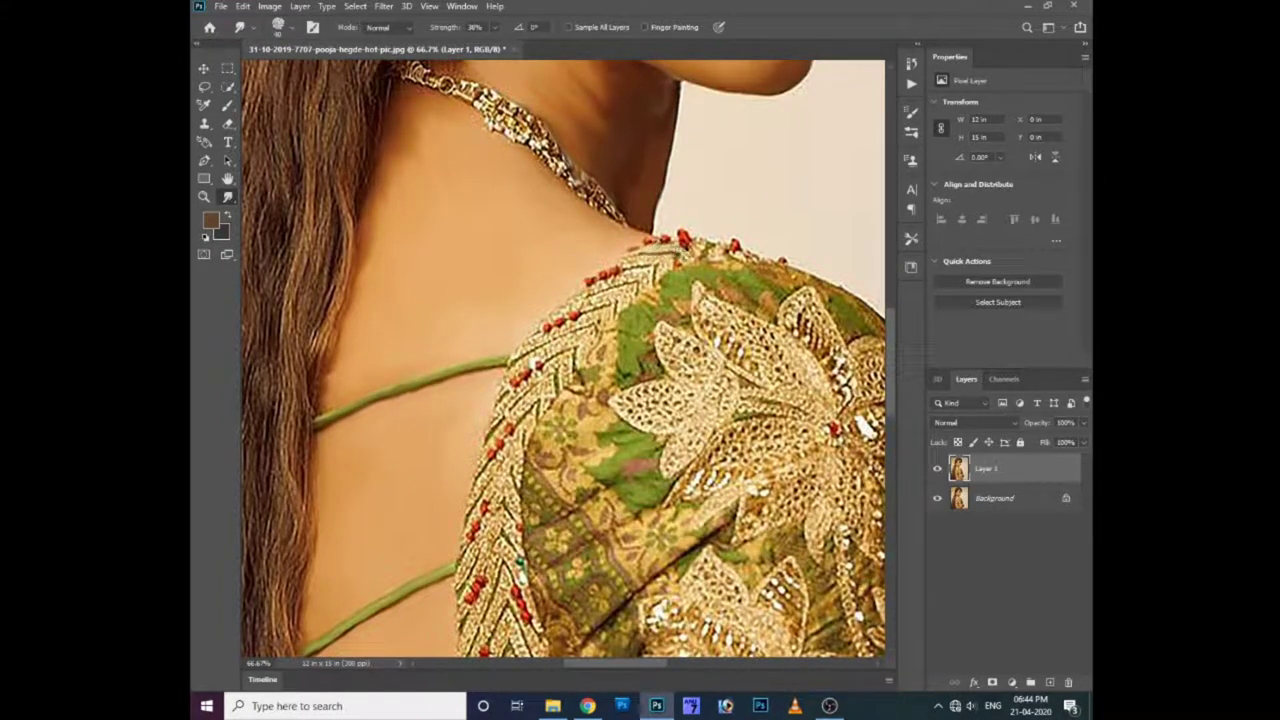
{"action": "mouse_move", "coordinate": [660, 258]}
{"action": "left_mouse_down"}
{"action": "mouse_move", "coordinate": [622, 274]}
{"action": "mouse_move", "coordinate": [588, 318]}
{"action": "mouse_move", "coordinate": [550, 322]}
{"action": "mouse_move", "coordinate": [535, 350]}
{"action": "mouse_move", "coordinate": [575, 375]}
{"action": "mouse_move", "coordinate": [532, 362]}
{"action": "mouse_move", "coordinate": [525, 372]}
{"action": "mouse_move", "coordinate": [540, 322]}
{"action": "left_mouse_up"}
{"action": "mouse_move", "coordinate": [670, 246]}
{"action": "left_mouse_down"}
{"action": "mouse_move", "coordinate": [760, 262]}
{"action": "mouse_move", "coordinate": [610, 335]}
{"action": "mouse_move", "coordinate": [520, 450]}
{"action": "left_mouse_up"}
- Smear the left shoulder edge and lower-left green fabric, then push the fabric toward the upper right
{"action": "mouse_move", "coordinate": [530, 388]}
{"action": "left_mouse_down"}
{"action": "mouse_move", "coordinate": [518, 445]}
{"action": "mouse_move", "coordinate": [495, 432]}
{"action": "mouse_move", "coordinate": [500, 415]}
{"action": "mouse_move", "coordinate": [495, 450]}
{"action": "mouse_move", "coordinate": [515, 485]}
{"action": "left_mouse_up"}
{"action": "left_click_drag", "start_coordinate": [595, 352], "coordinate": [522, 495]}
{"action": "mouse_move", "coordinate": [595, 385]}
{"action": "left_mouse_down"}
{"action": "mouse_move", "coordinate": [550, 445]}
{"action": "mouse_move", "coordinate": [552, 425]}
{"action": "mouse_move", "coordinate": [525, 480]}
{"action": "left_mouse_up"}
{"action": "mouse_move", "coordinate": [565, 440]}
{"action": "left_mouse_down"}
{"action": "mouse_move", "coordinate": [550, 485]}
{"action": "mouse_move", "coordinate": [572, 490]}
{"action": "mouse_move", "coordinate": [575, 520]}
{"action": "left_mouse_up"}
{"action": "left_click_drag", "start_coordinate": [620, 470], "coordinate": [580, 522]}
{"action": "mouse_move", "coordinate": [658, 530]}
{"action": "left_mouse_down"}
{"action": "mouse_move", "coordinate": [590, 552]}
{"action": "mouse_move", "coordinate": [565, 495]}
{"action": "left_mouse_up"}
{"action": "mouse_move", "coordinate": [645, 572]}
{"action": "left_mouse_down"}
{"action": "mouse_move", "coordinate": [595, 515]}
{"action": "mouse_move", "coordinate": [582, 408]}
{"action": "mouse_move", "coordinate": [620, 418]}
{"action": "mouse_move", "coordinate": [606, 360]}
{"action": "mouse_move", "coordinate": [616, 388]}
{"action": "left_mouse_up"}
{"action": "mouse_move", "coordinate": [662, 350]}
{"action": "left_mouse_down"}
{"action": "mouse_move", "coordinate": [664, 312]}
{"action": "mouse_move", "coordinate": [700, 316]}
{"action": "mouse_move", "coordinate": [700, 282]}
{"action": "mouse_move", "coordinate": [762, 306]}
{"action": "left_mouse_up"}
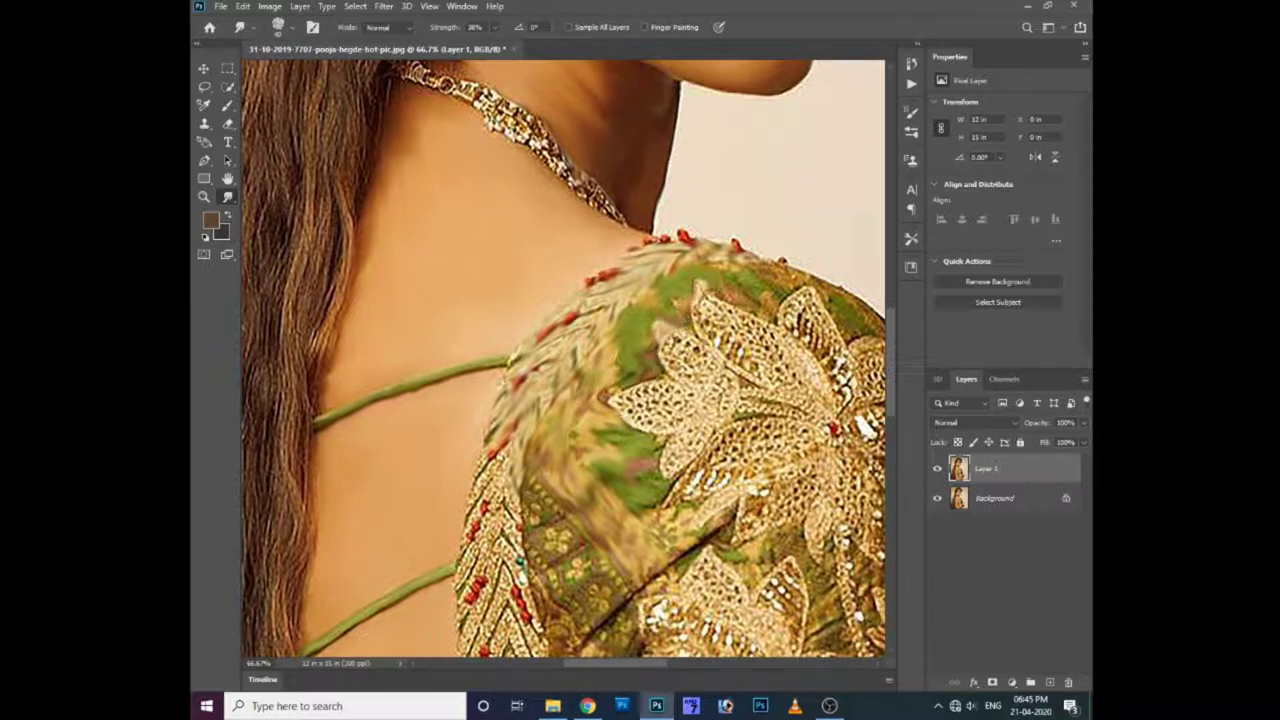
{"action": "key", "text": "ctrl+minus"}
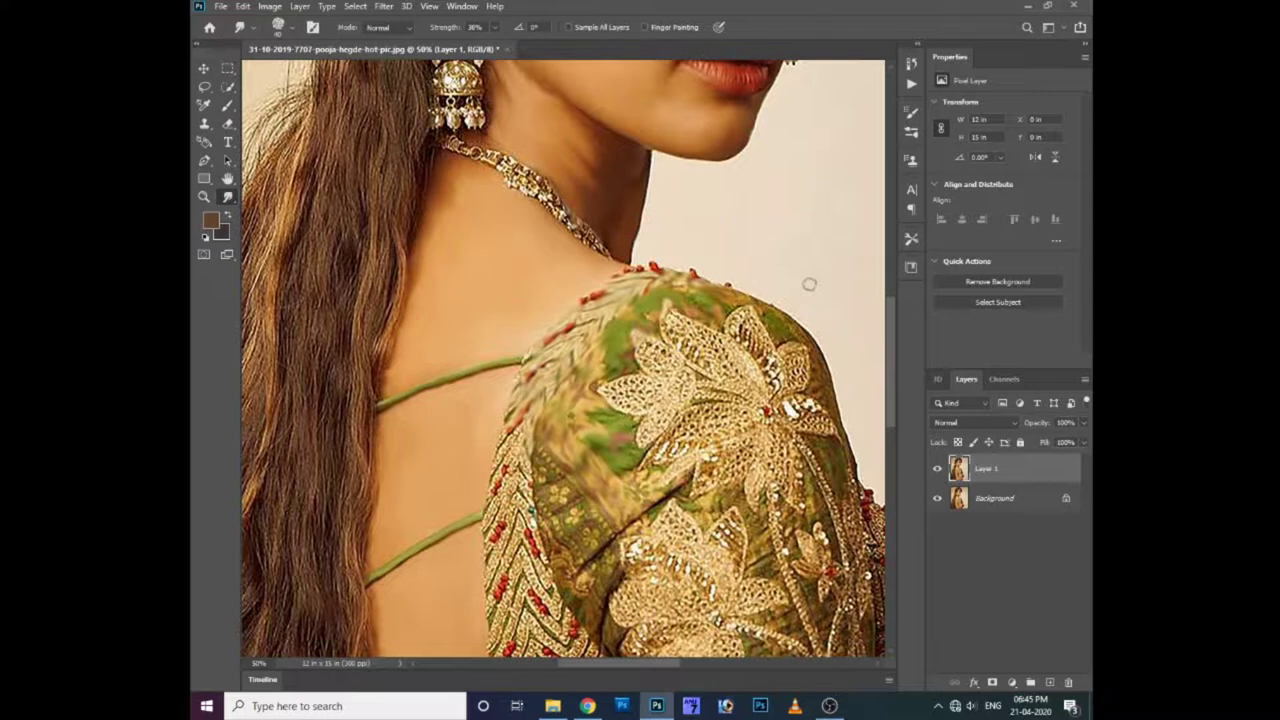
{"action": "key", "text": "ctrl+minus"}
{"action": "key", "text": "ctrl+minus"}
{"action": "scroll", "coordinate": [633, 254], "scroll_direction": "up", "scroll_amount": 2}
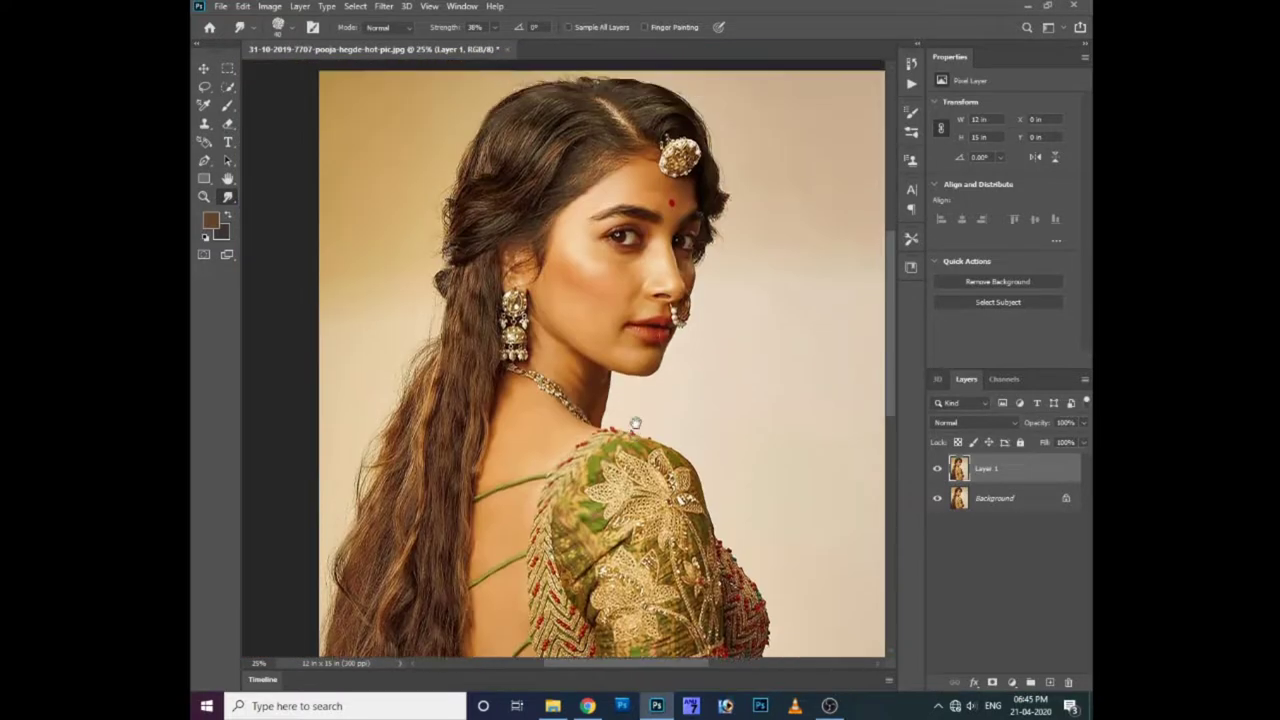
{"action": "scroll", "coordinate": [633, 432], "scroll_direction": "up", "scroll_amount": 2}
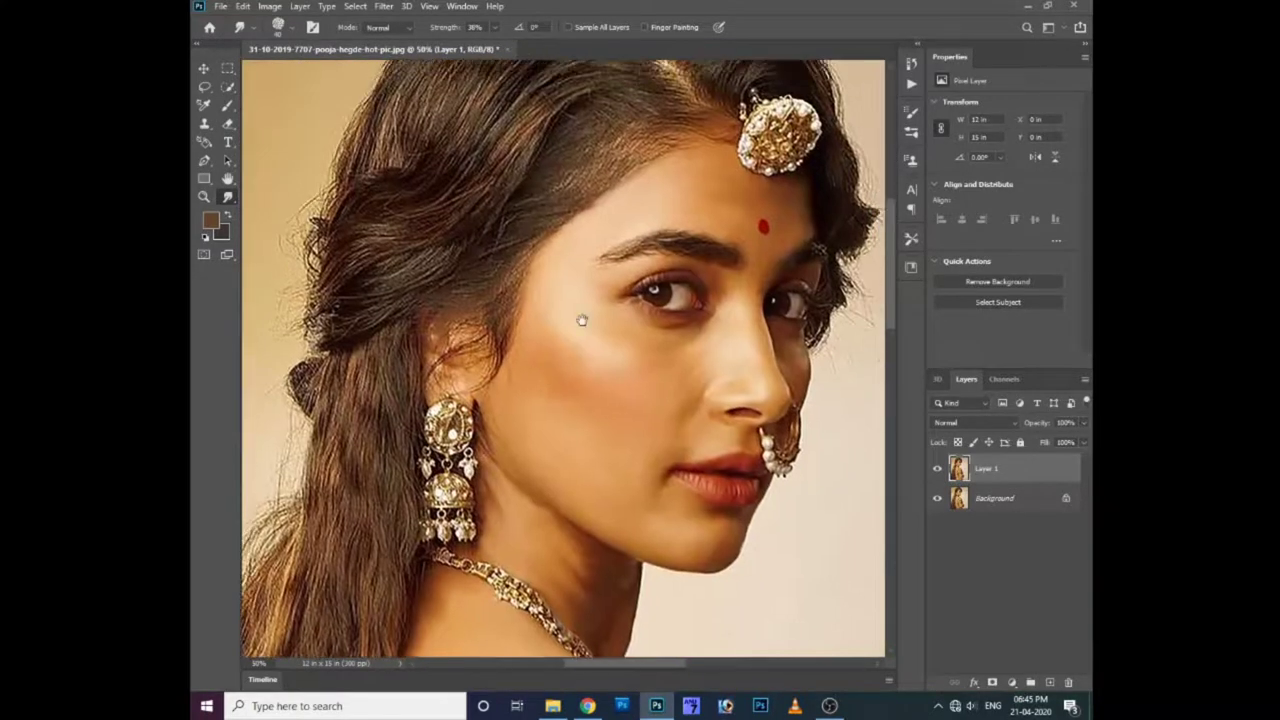
{"action": "scroll", "coordinate": [570, 310], "scroll_direction": "up", "scroll_amount": 3}
{"action": "scroll", "coordinate": [540, 330], "scroll_direction": "down", "scroll_amount": 6}
{"action": "scroll", "coordinate": [502, 368], "scroll_direction": "down", "scroll_amount": 2}
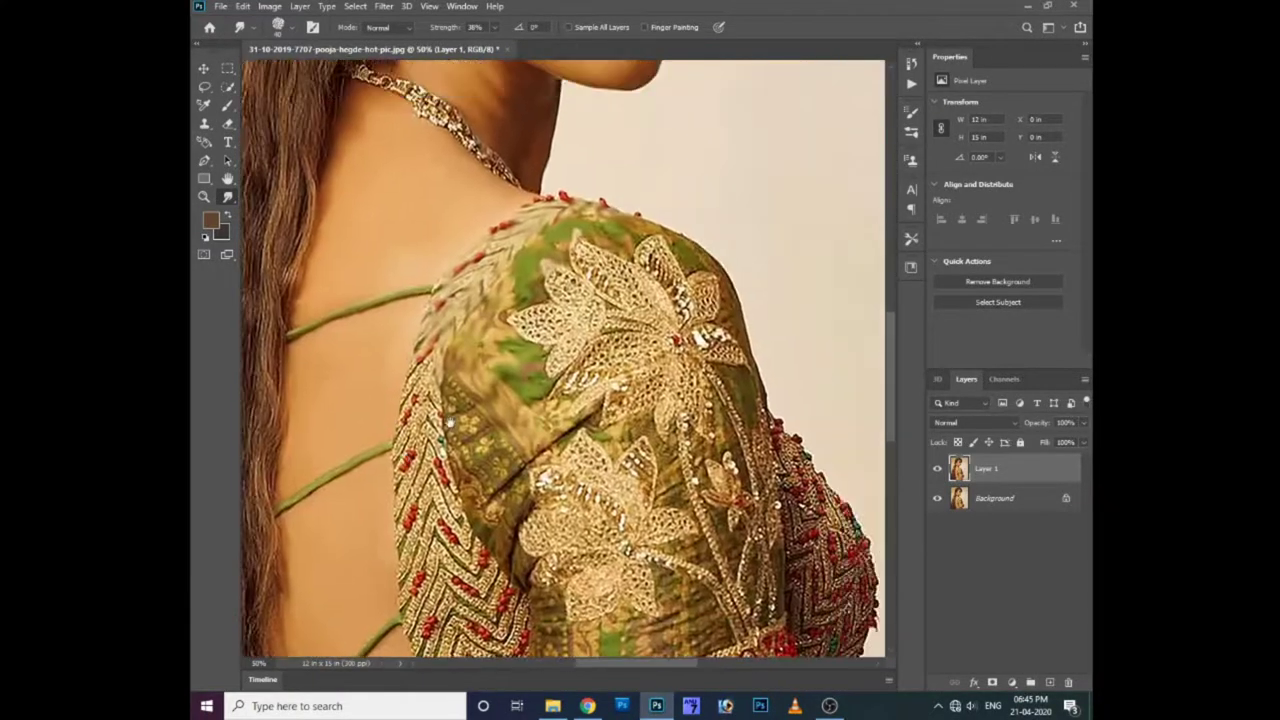
{"action": "scroll", "coordinate": [555, 345], "scroll_direction": "up", "scroll_amount": 1}
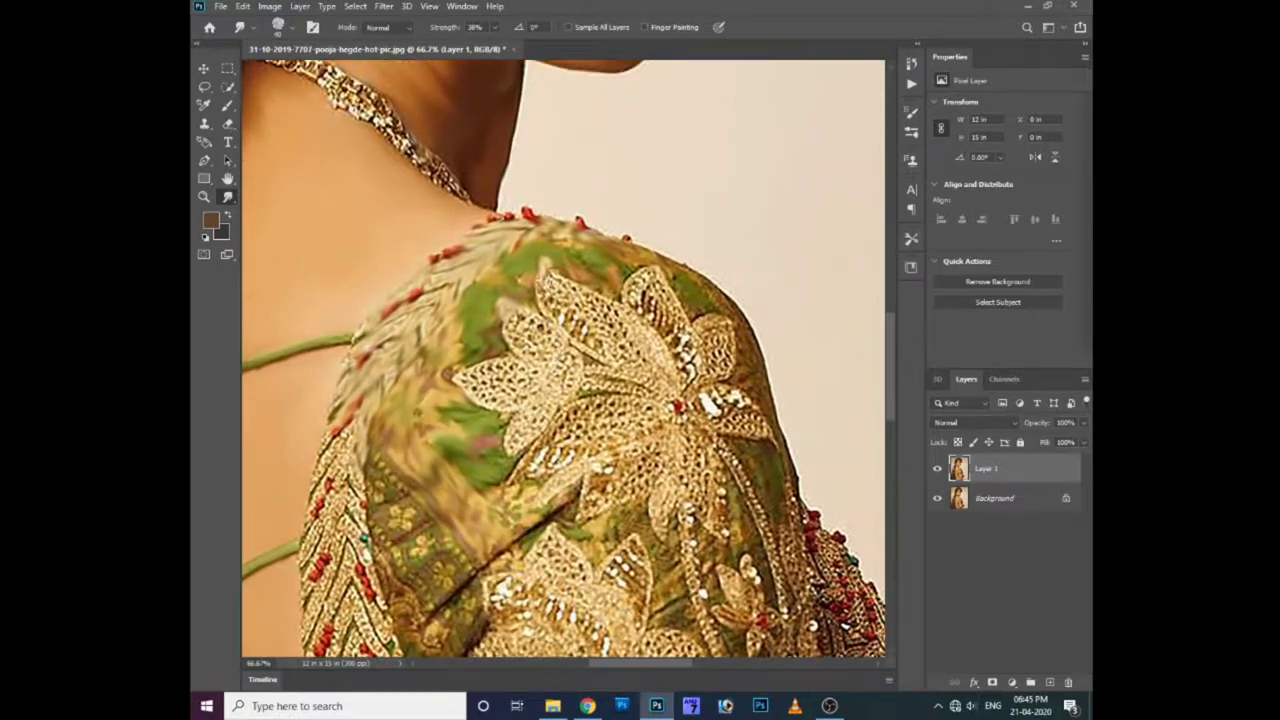
- Smear the flower's right, upper, central, left and lower petals into brushstrokes
{"action": "mouse_move", "coordinate": [575, 300]}
{"action": "left_mouse_down"}
{"action": "mouse_move", "coordinate": [615, 320]}
{"action": "mouse_move", "coordinate": [570, 310]}
{"action": "mouse_move", "coordinate": [590, 320]}
{"action": "left_mouse_up"}
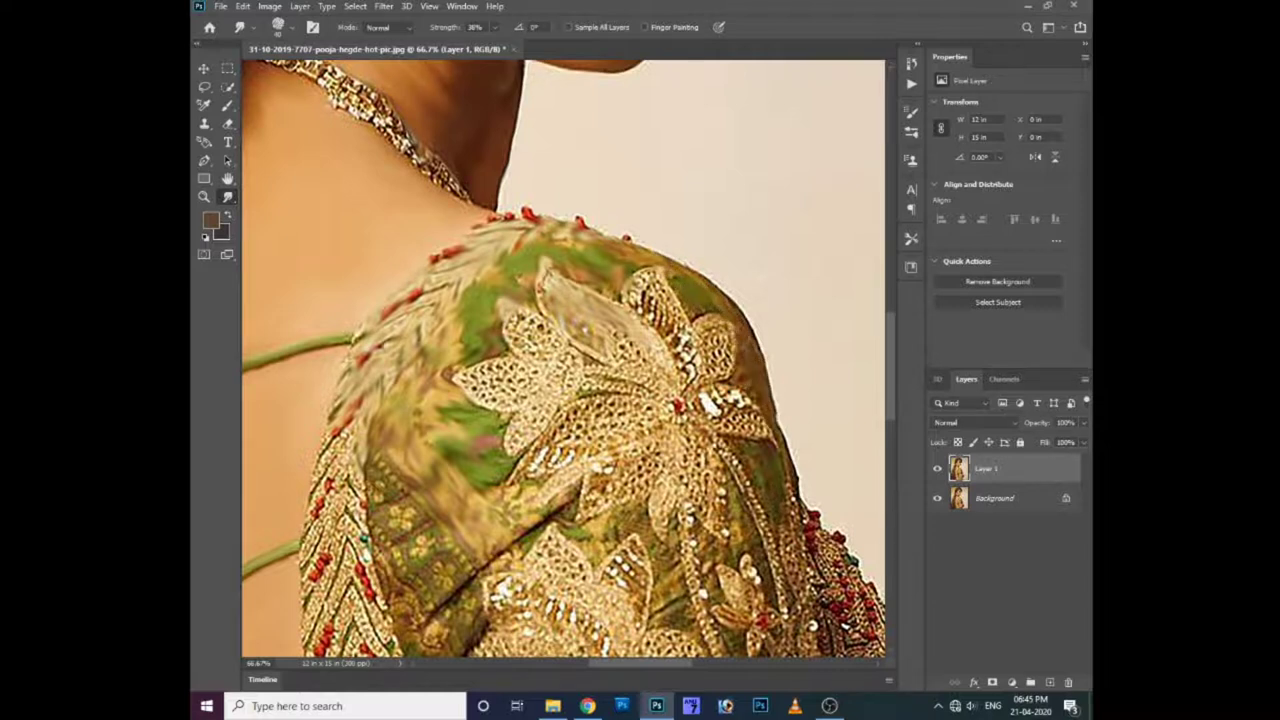
{"action": "mouse_move", "coordinate": [712, 322]}
{"action": "left_mouse_down"}
{"action": "mouse_move", "coordinate": [716, 372]}
{"action": "mouse_move", "coordinate": [655, 292]}
{"action": "mouse_move", "coordinate": [690, 355]}
{"action": "left_mouse_up"}
{"action": "mouse_move", "coordinate": [642, 292]}
{"action": "left_mouse_down"}
{"action": "mouse_move", "coordinate": [680, 335]}
{"action": "mouse_move", "coordinate": [655, 390]}
{"action": "left_mouse_up"}
{"action": "left_click_drag", "start_coordinate": [620, 345], "coordinate": [655, 390]}
{"action": "mouse_move", "coordinate": [520, 315]}
{"action": "left_mouse_down"}
{"action": "mouse_move", "coordinate": [560, 362]}
{"action": "mouse_move", "coordinate": [535, 355]}
{"action": "mouse_move", "coordinate": [585, 370]}
{"action": "left_mouse_up"}
{"action": "left_click_drag", "start_coordinate": [500, 372], "coordinate": [570, 375]}
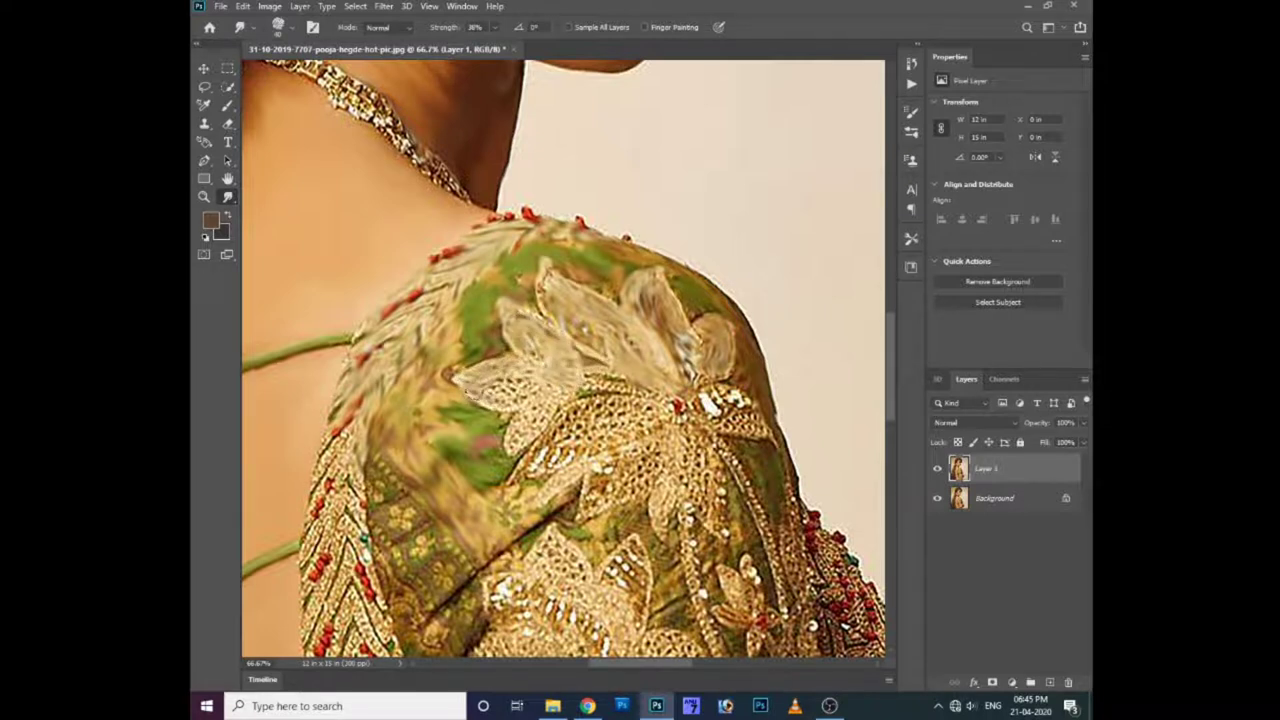
{"action": "mouse_move", "coordinate": [513, 407]}
{"action": "left_mouse_down"}
{"action": "mouse_move", "coordinate": [537, 400]}
{"action": "mouse_move", "coordinate": [521, 364]}
{"action": "left_mouse_up"}
{"action": "mouse_move", "coordinate": [534, 442]}
{"action": "left_mouse_down"}
{"action": "mouse_move", "coordinate": [548, 432]}
{"action": "mouse_move", "coordinate": [555, 465]}
{"action": "mouse_move", "coordinate": [594, 422]}
{"action": "mouse_move", "coordinate": [595, 510]}
{"action": "mouse_move", "coordinate": [640, 450]}
{"action": "mouse_move", "coordinate": [685, 438]}
{"action": "left_mouse_up"}
- Smear the sequined fabric and red bead below the flower, pulling the fabric downward
{"action": "mouse_move", "coordinate": [612, 500]}
{"action": "left_mouse_down"}
{"action": "mouse_move", "coordinate": [660, 448]}
{"action": "mouse_move", "coordinate": [685, 505]}
{"action": "left_mouse_up"}
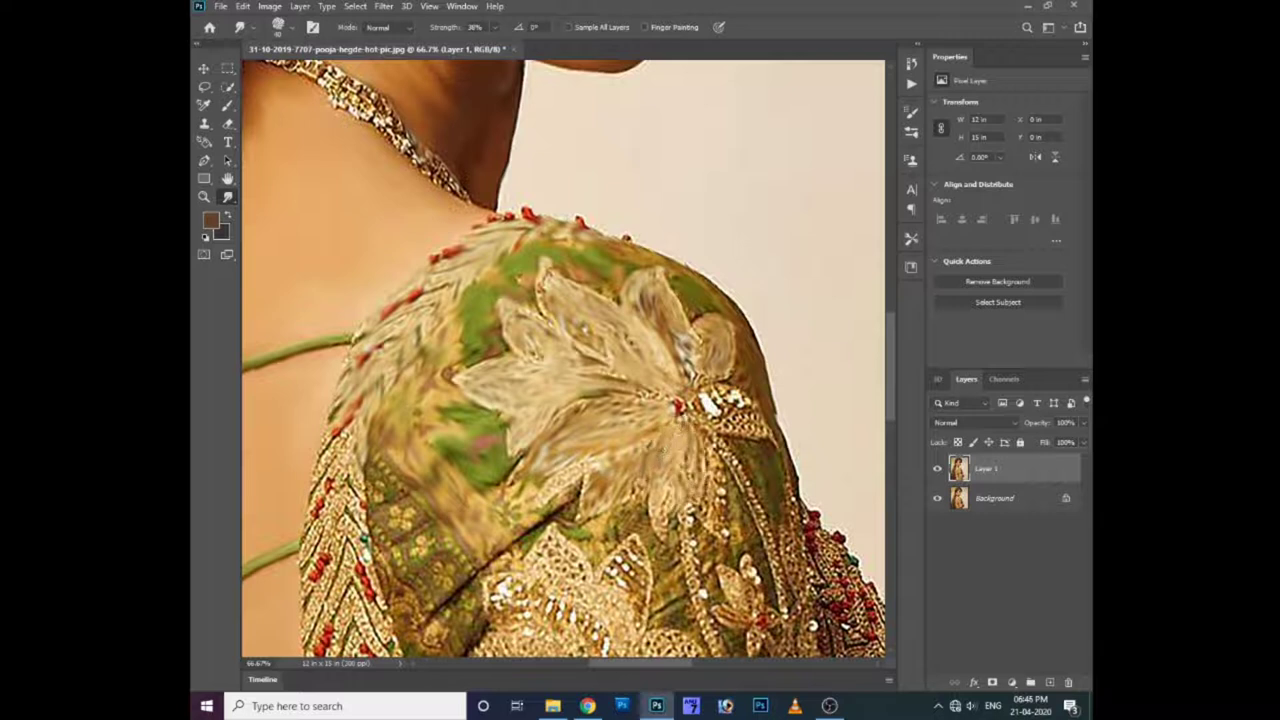
{"action": "left_click_drag", "start_coordinate": [700, 412], "coordinate": [645, 398]}
{"action": "mouse_move", "coordinate": [735, 392]}
{"action": "left_mouse_down"}
{"action": "mouse_move", "coordinate": [685, 410]}
{"action": "mouse_move", "coordinate": [760, 420]}
{"action": "mouse_move", "coordinate": [772, 535]}
{"action": "left_mouse_up"}
{"action": "mouse_move", "coordinate": [712, 445]}
{"action": "left_mouse_down"}
{"action": "mouse_move", "coordinate": [760, 542]}
{"action": "mouse_move", "coordinate": [778, 545]}
{"action": "mouse_move", "coordinate": [720, 535]}
{"action": "left_mouse_up"}
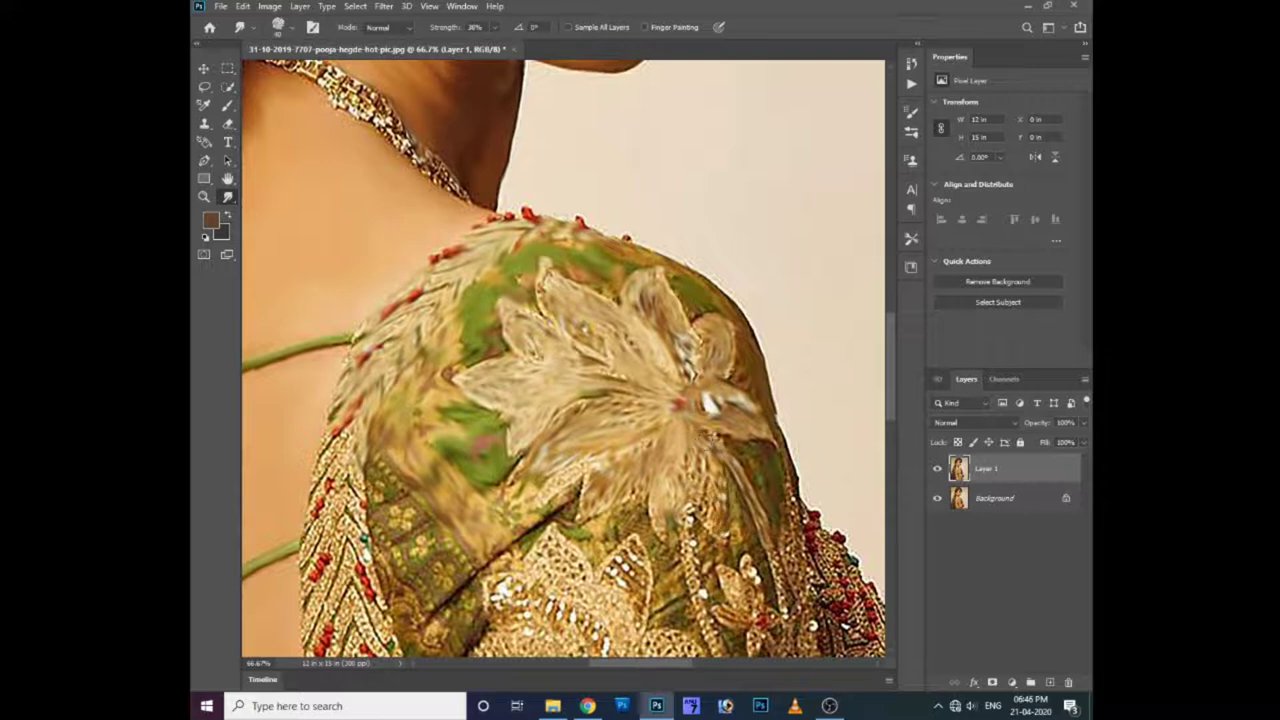
{"action": "mouse_move", "coordinate": [546, 388]}
{"action": "left_mouse_down"}
{"action": "mouse_move", "coordinate": [680, 305]}
{"action": "mouse_move", "coordinate": [746, 288]}
{"action": "left_mouse_up"}
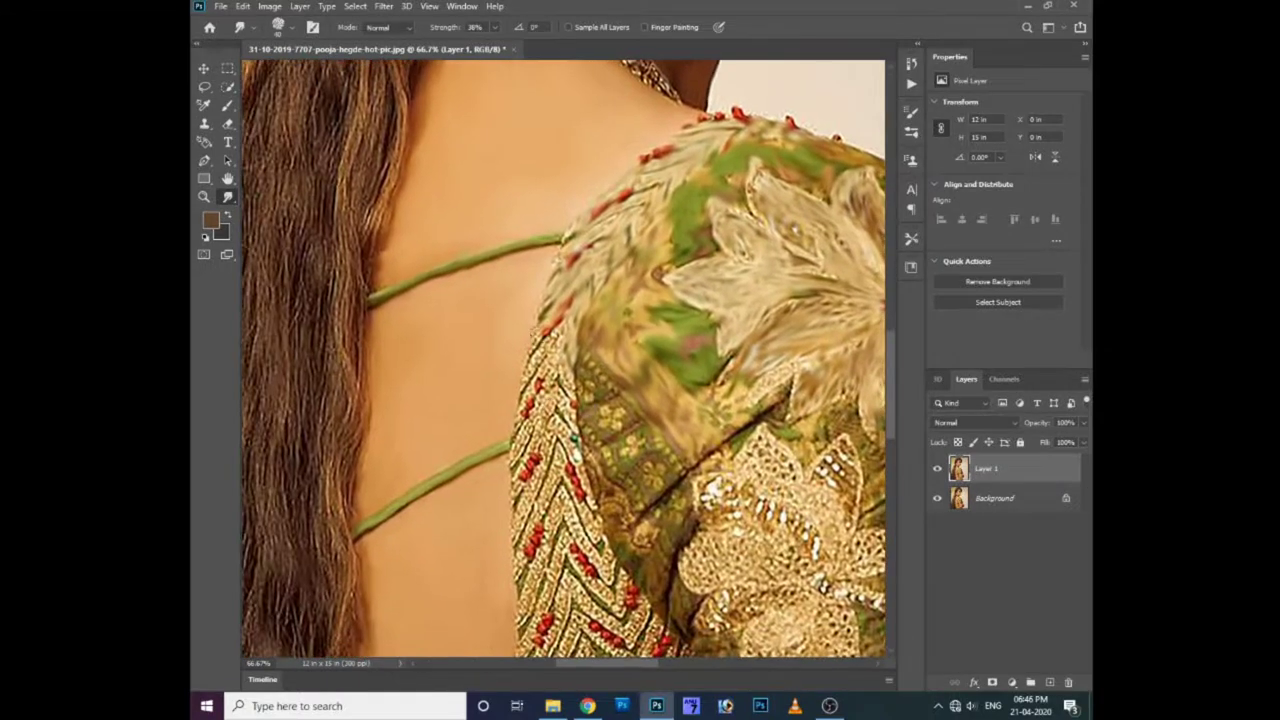
- Smear the sleeve's lower-left edge downward in repeated strokes
{"action": "mouse_move", "coordinate": [540, 335]}
{"action": "left_mouse_down"}
{"action": "mouse_move", "coordinate": [548, 410]}
{"action": "mouse_move", "coordinate": [568, 425]}
{"action": "left_mouse_up"}
{"action": "mouse_move", "coordinate": [555, 370]}
{"action": "left_mouse_down"}
{"action": "mouse_move", "coordinate": [560, 428]}
{"action": "mouse_move", "coordinate": [518, 462]}
{"action": "mouse_move", "coordinate": [552, 485]}
{"action": "left_mouse_up"}
{"action": "mouse_move", "coordinate": [562, 430]}
{"action": "left_mouse_down"}
{"action": "mouse_move", "coordinate": [545, 476]}
{"action": "mouse_move", "coordinate": [586, 510]}
{"action": "mouse_move", "coordinate": [530, 505]}
{"action": "left_mouse_up"}
{"action": "left_click_drag", "start_coordinate": [540, 460], "coordinate": [522, 505]}
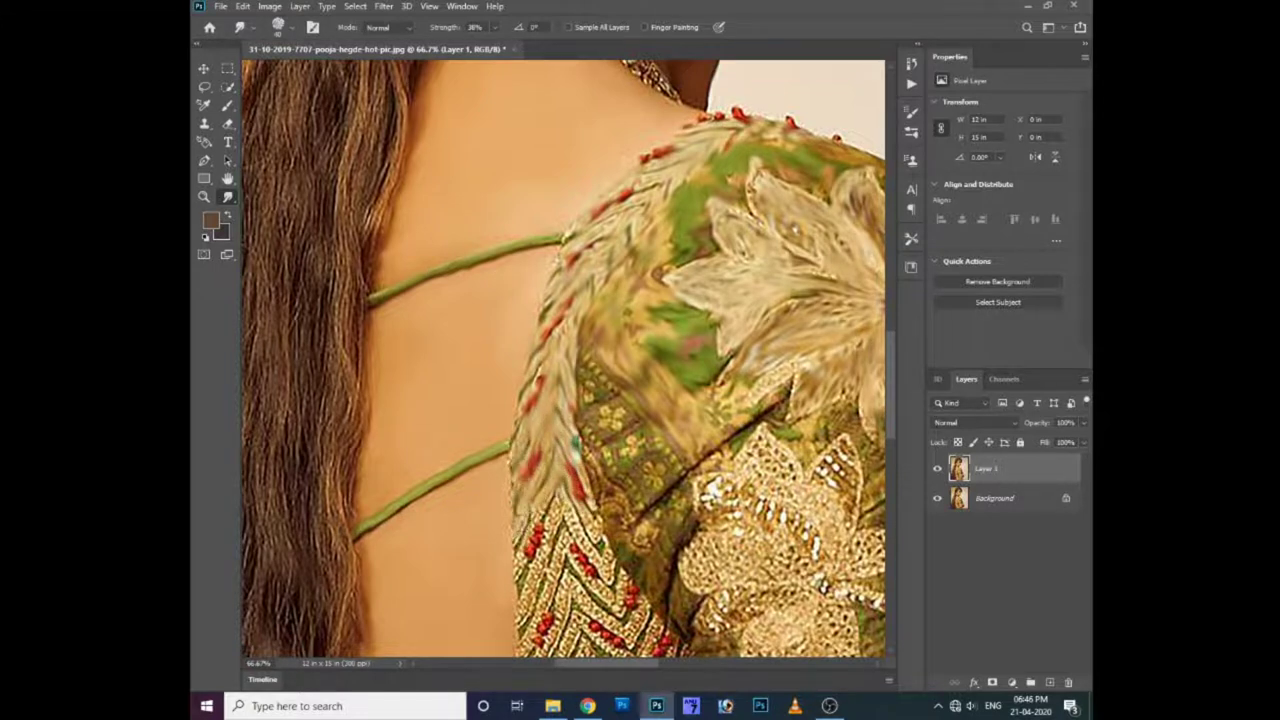
{"action": "mouse_move", "coordinate": [572, 500]}
{"action": "left_mouse_down"}
{"action": "mouse_move", "coordinate": [592, 566]}
{"action": "mouse_move", "coordinate": [606, 570]}
{"action": "left_mouse_up"}
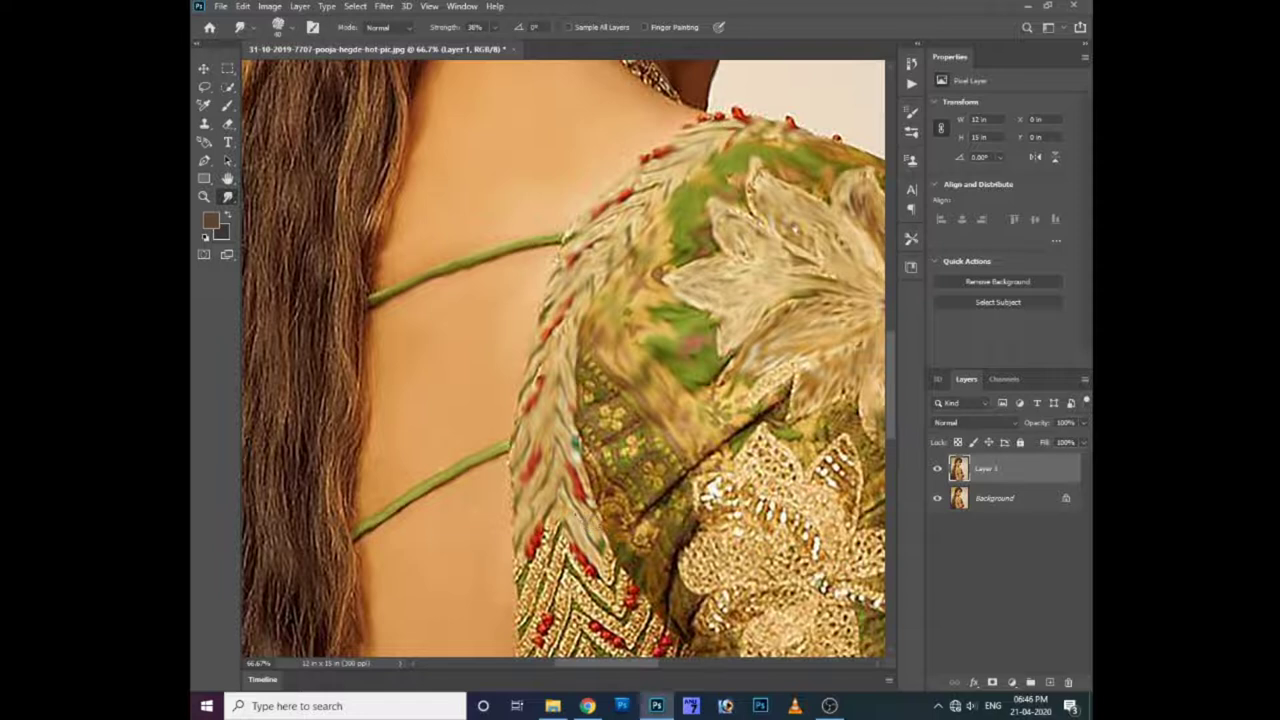
{"action": "left_click_drag", "start_coordinate": [556, 520], "coordinate": [580, 570]}
- Streak the sleeve texture and dark fold line diagonally down-right, then scroll back up to the hair
{"action": "left_click_drag", "start_coordinate": [582, 418], "coordinate": [590, 480]}
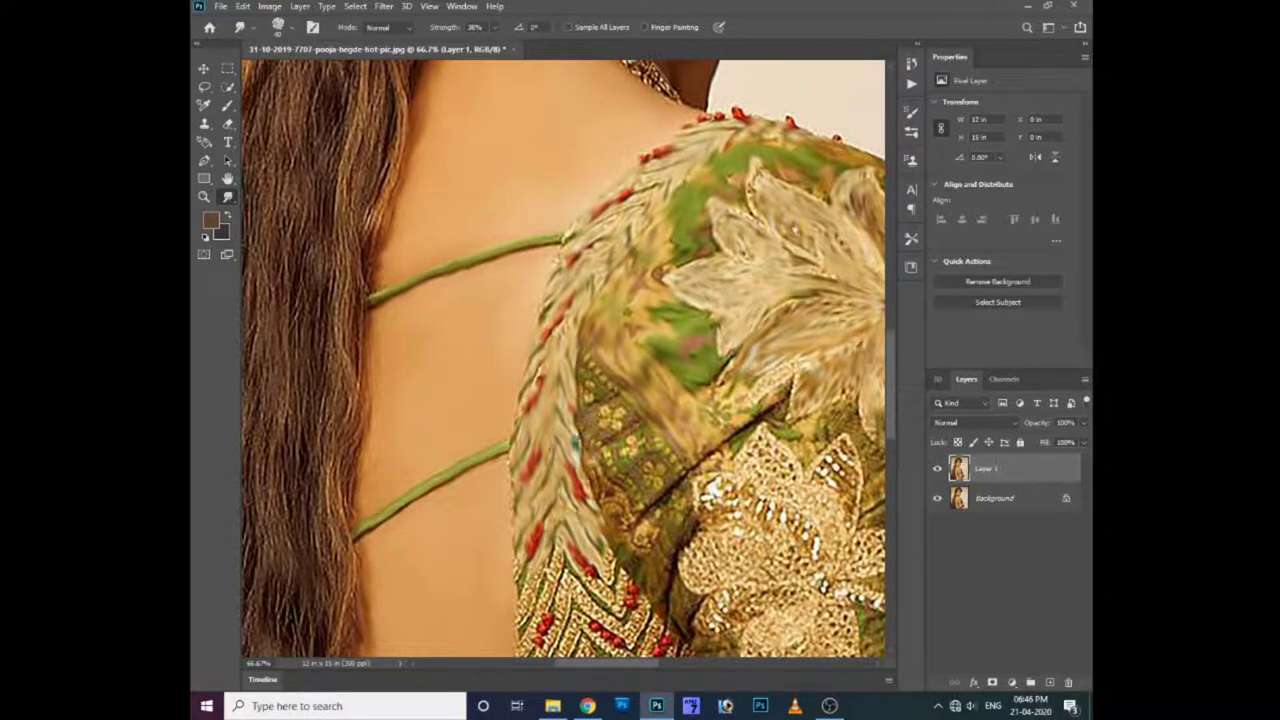
{"action": "mouse_move", "coordinate": [614, 424]}
{"action": "left_mouse_down"}
{"action": "mouse_move", "coordinate": [677, 484]}
{"action": "mouse_move", "coordinate": [640, 550]}
{"action": "left_mouse_up"}
{"action": "left_click_drag", "start_coordinate": [630, 502], "coordinate": [658, 552]}
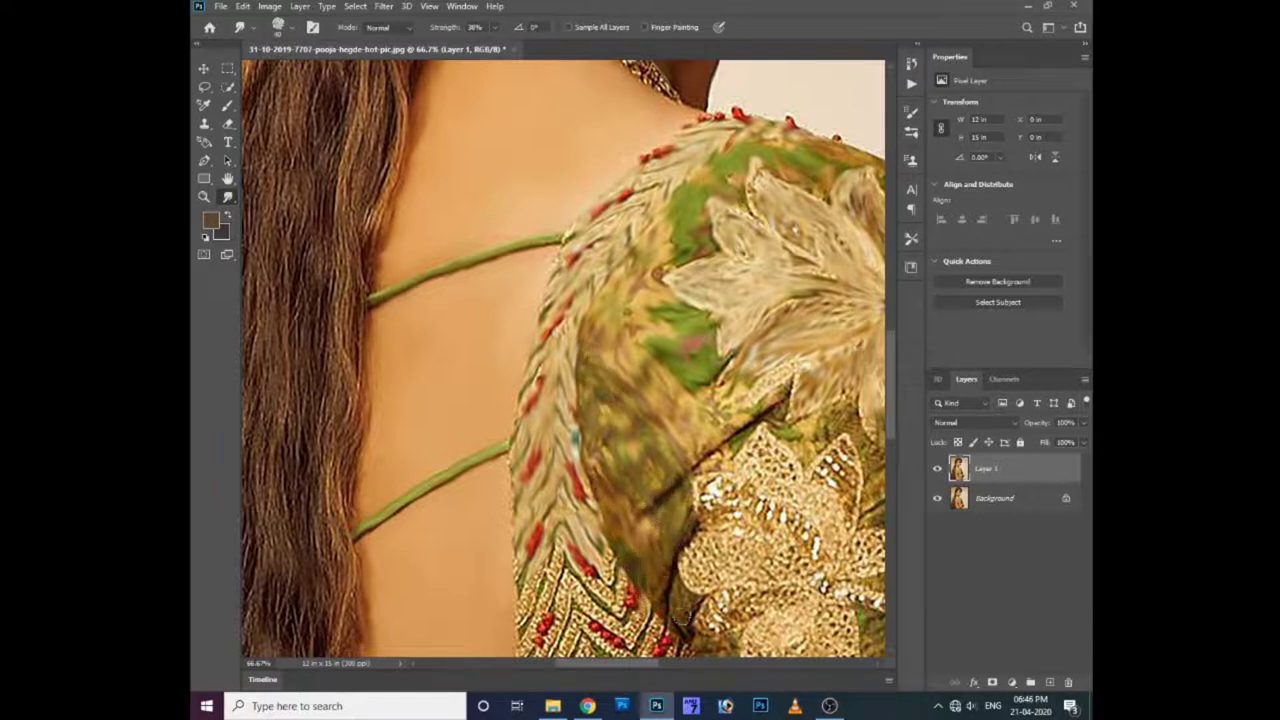
{"action": "scroll", "coordinate": [622, 325], "scroll_direction": "up", "scroll_amount": 3}
{"action": "scroll", "coordinate": [529, 277], "scroll_direction": "up", "scroll_amount": 3}
{"action": "scroll", "coordinate": [508, 260], "scroll_direction": "up", "scroll_amount": 3}
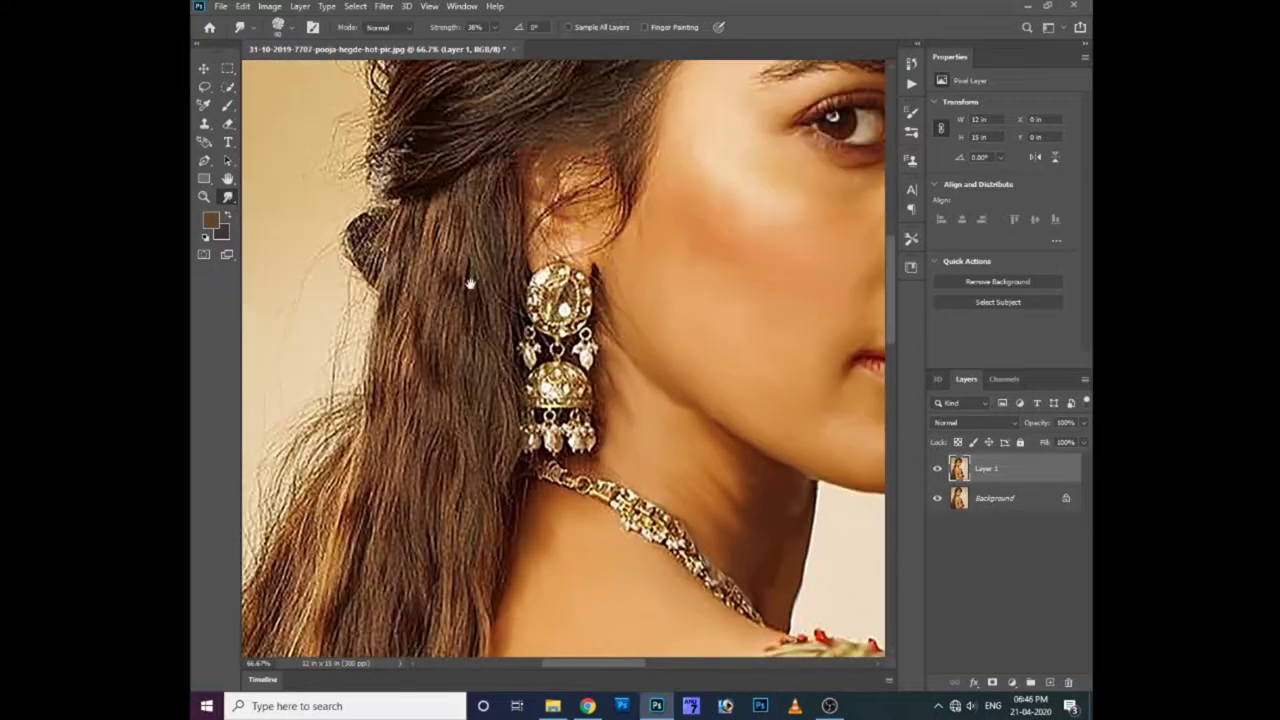
{"action": "scroll", "coordinate": [466, 286], "scroll_direction": "up", "scroll_amount": 3}
{"action": "scroll", "coordinate": [503, 320], "scroll_direction": "right", "scroll_amount": 3}
{"action": "scroll", "coordinate": [429, 277], "scroll_direction": "up", "scroll_amount": 3}
{"action": "scroll", "coordinate": [429, 277], "scroll_direction": "right", "scroll_amount": 3}
{"action": "scroll", "coordinate": [451, 249], "scroll_direction": "up", "scroll_amount": 1}
{"action": "scroll", "coordinate": [451, 249], "scroll_direction": "right", "scroll_amount": 3}
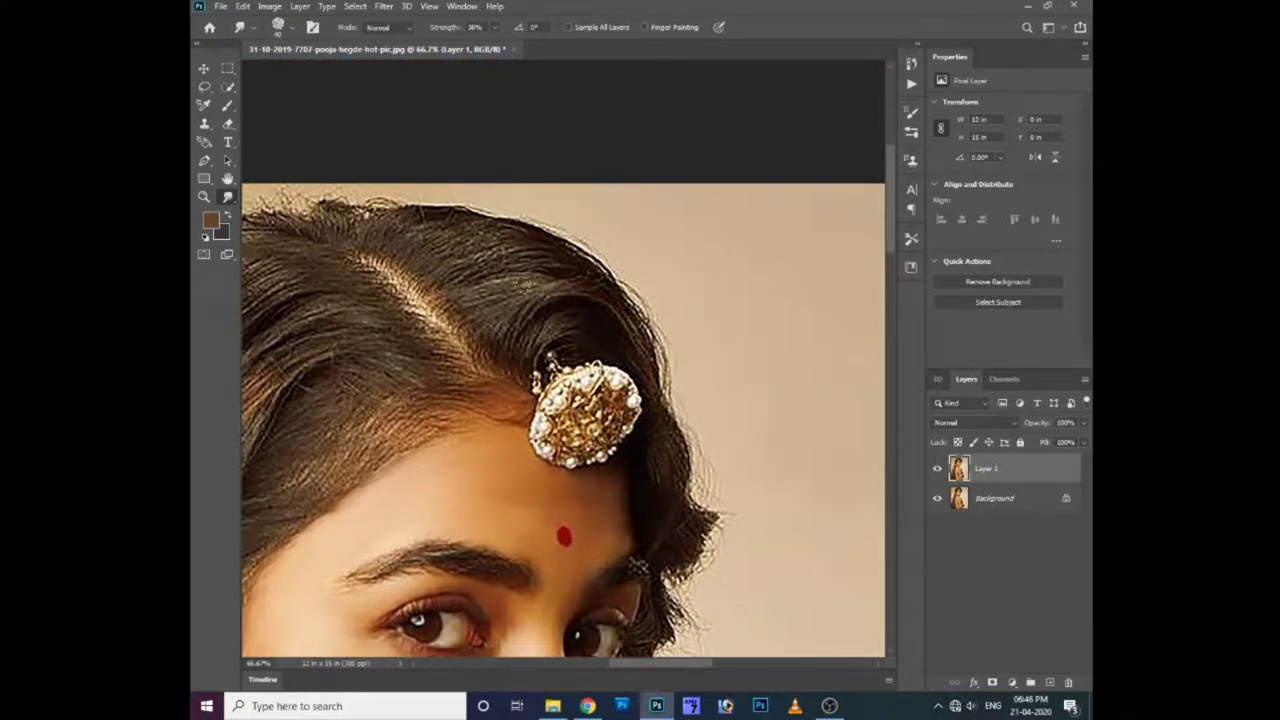
- Quick-select the woman's hair, face, neck and back with strokes from head downward
{"action": "key", "text": "w"}
{"action": "left_click_drag", "start_coordinate": [413, 264], "coordinate": [531, 351]}
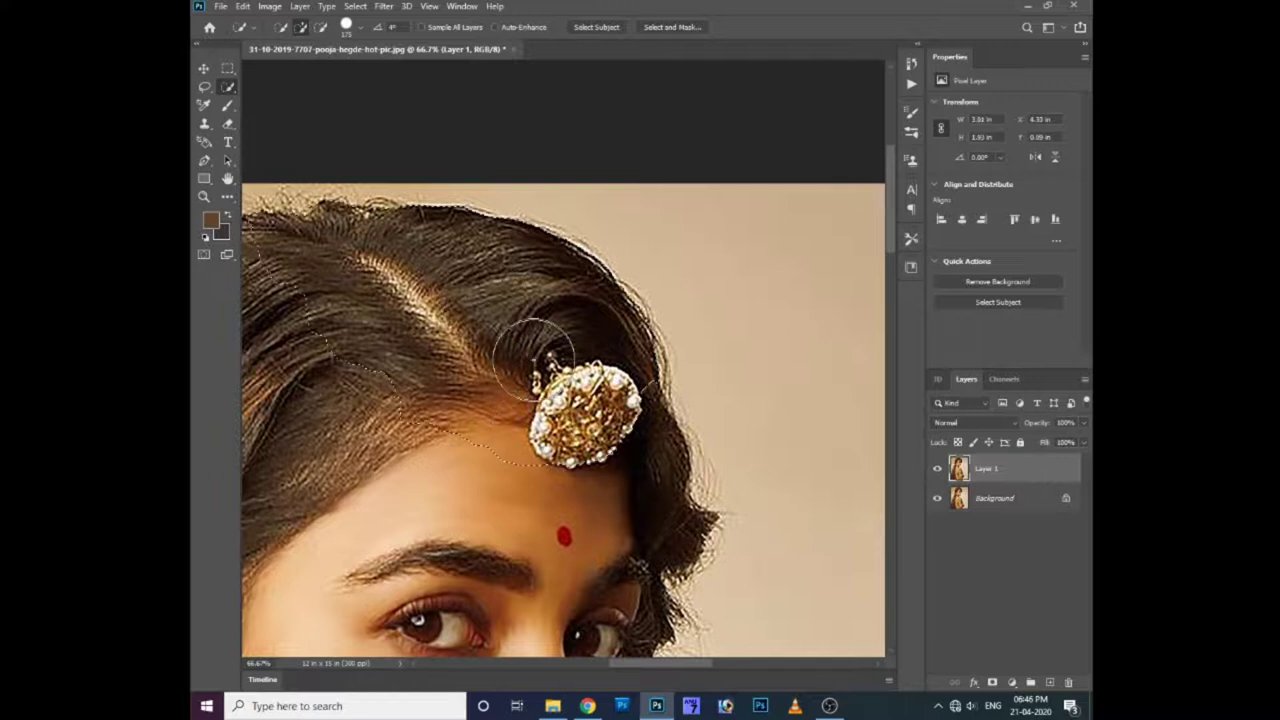
{"action": "scroll", "coordinate": [533, 352], "scroll_direction": "down", "scroll_amount": 1}
{"action": "scroll", "coordinate": [560, 375], "scroll_direction": "down", "scroll_amount": 3}
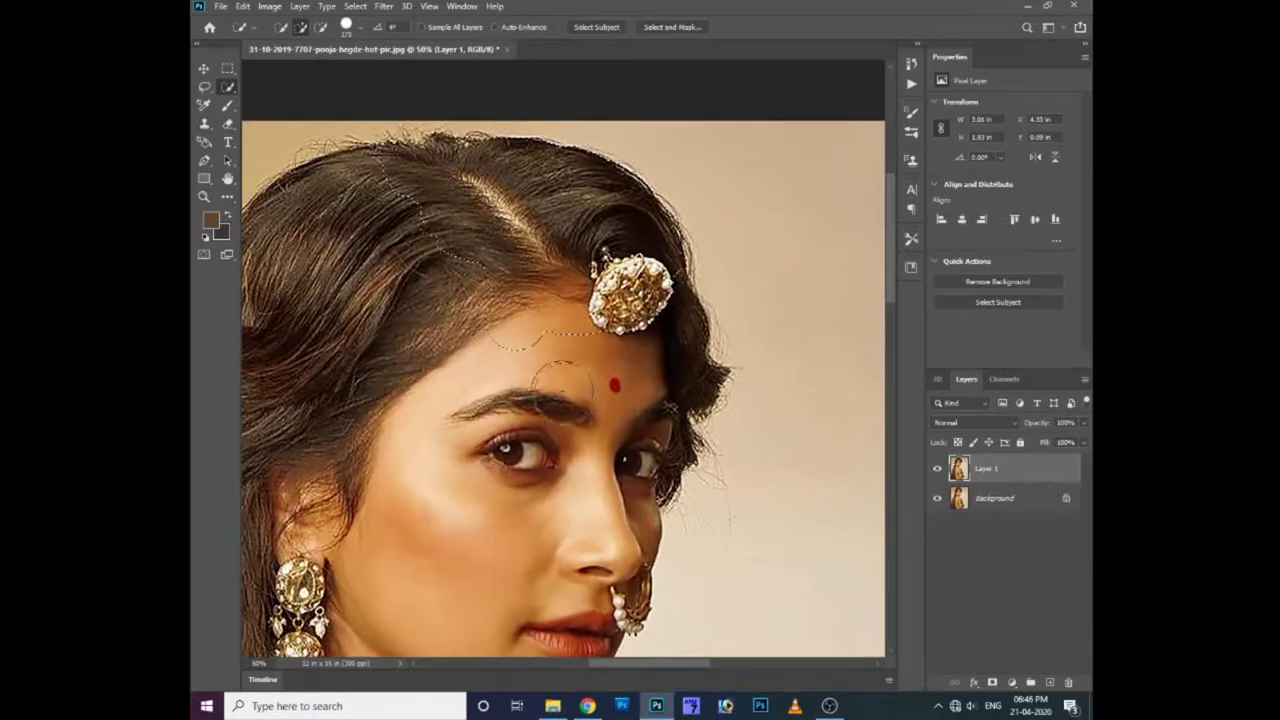
{"action": "mouse_move", "coordinate": [563, 380]}
{"action": "left_mouse_down"}
{"action": "mouse_move", "coordinate": [393, 360]}
{"action": "mouse_move", "coordinate": [506, 329]}
{"action": "left_mouse_up"}
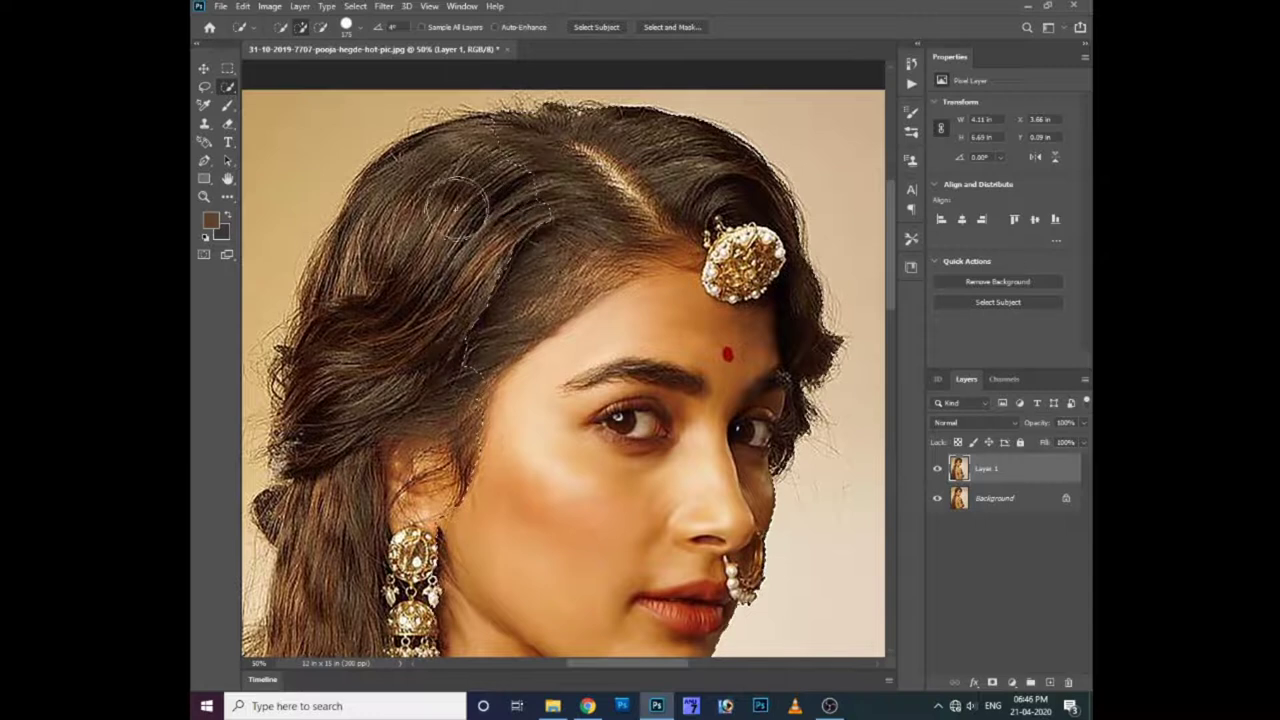
{"action": "left_click_drag", "start_coordinate": [382, 547], "coordinate": [400, 263]}
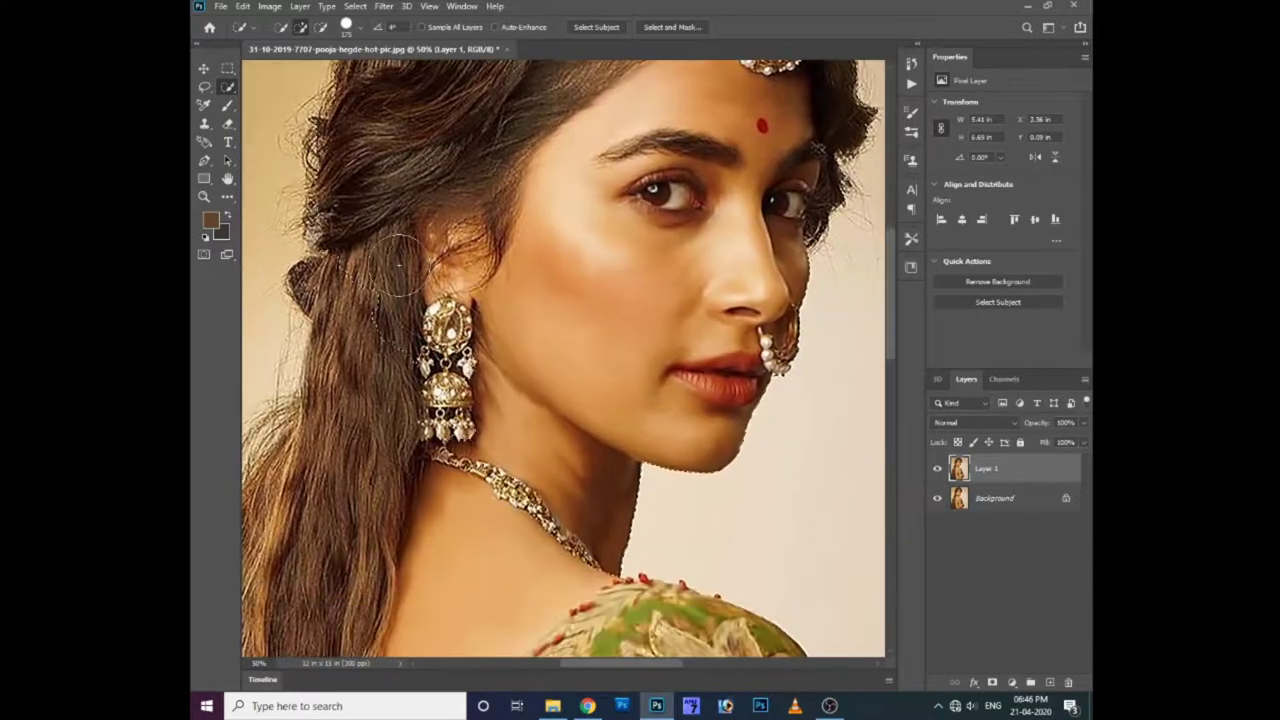
{"action": "mouse_move", "coordinate": [369, 429]}
{"action": "left_mouse_down"}
{"action": "mouse_move", "coordinate": [457, 294]}
{"action": "mouse_move", "coordinate": [346, 451]}
{"action": "left_mouse_up"}
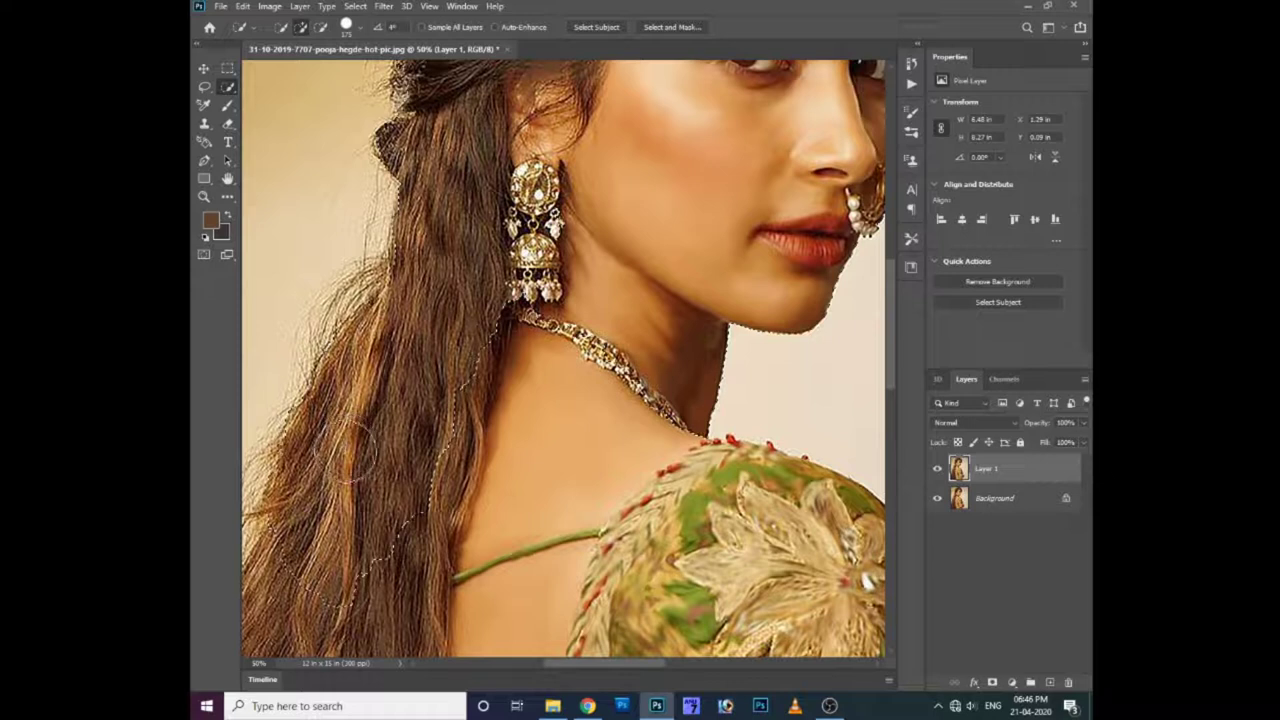
{"action": "left_click_drag", "start_coordinate": [396, 378], "coordinate": [583, 10]}
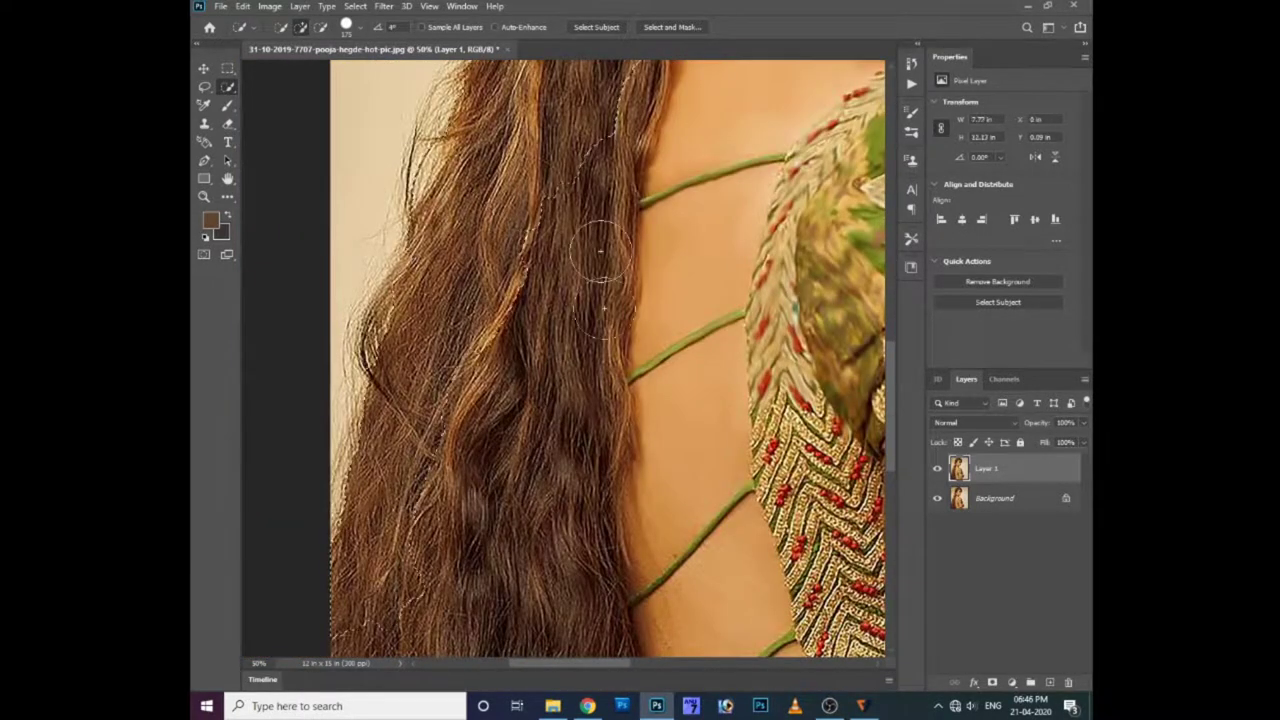
{"action": "scroll", "coordinate": [610, 385], "scroll_direction": "down", "scroll_amount": 1}
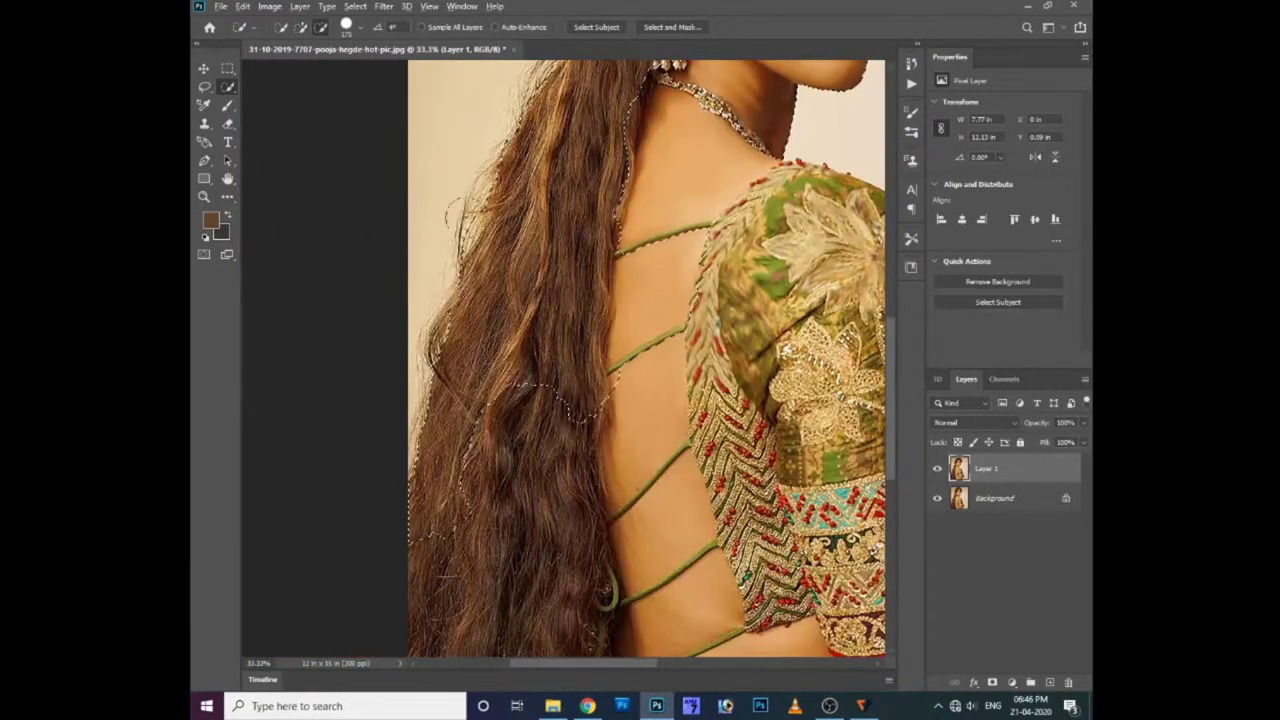
- Add the left hair edge, lower hair and waist to the selection, zooming out to check the figure
{"action": "key", "text": "ctrl+d"}
{"action": "left_click_drag", "start_coordinate": [676, 220], "coordinate": [544, 220]}
{"action": "key", "text": "ctrl+z"}
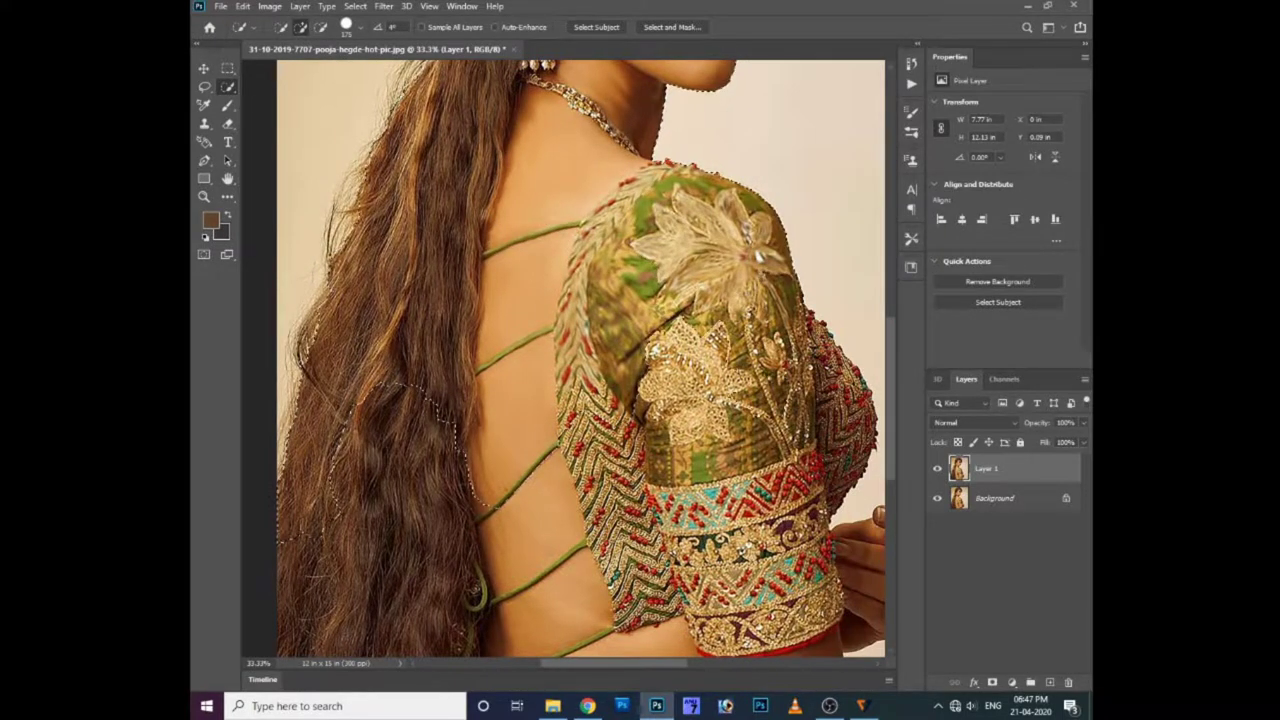
{"action": "left_click", "coordinate": [315, 325]}
{"action": "left_click", "coordinate": [460, 575]}
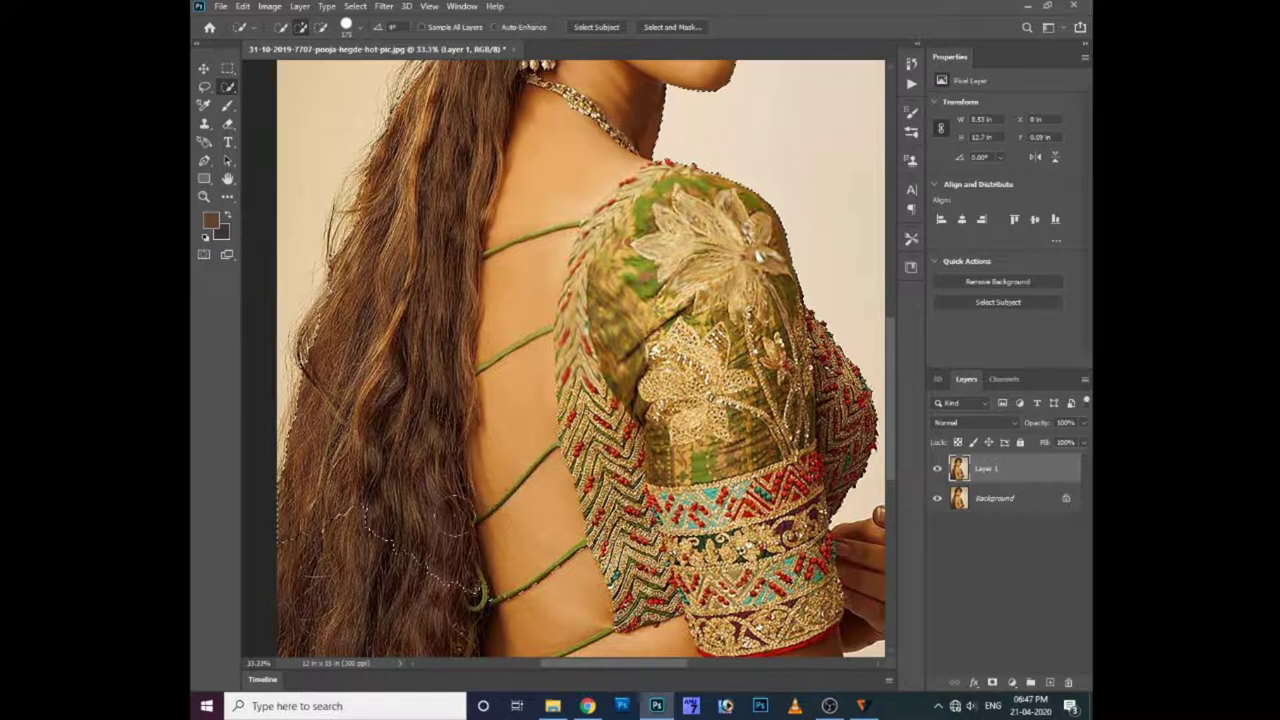
{"action": "key", "text": "ctrl+minus"}
{"action": "key", "text": "ctrl+minus"}
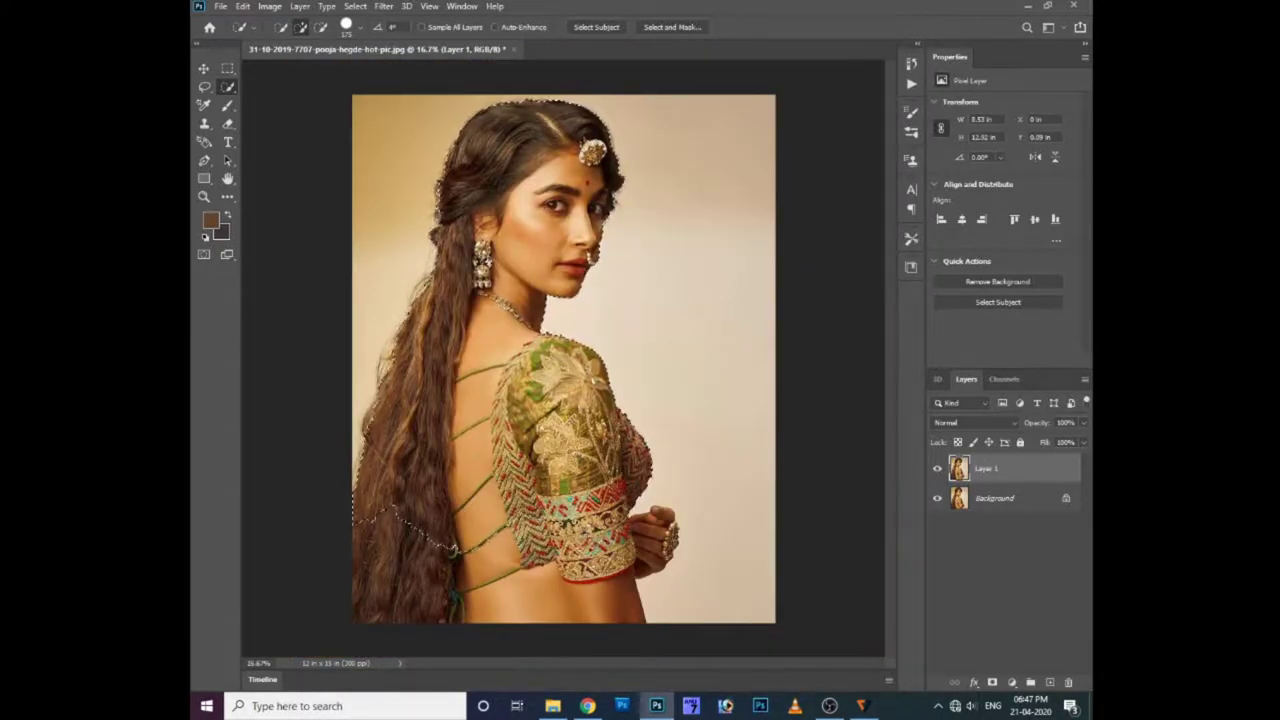
{"action": "left_click", "coordinate": [405, 530]}
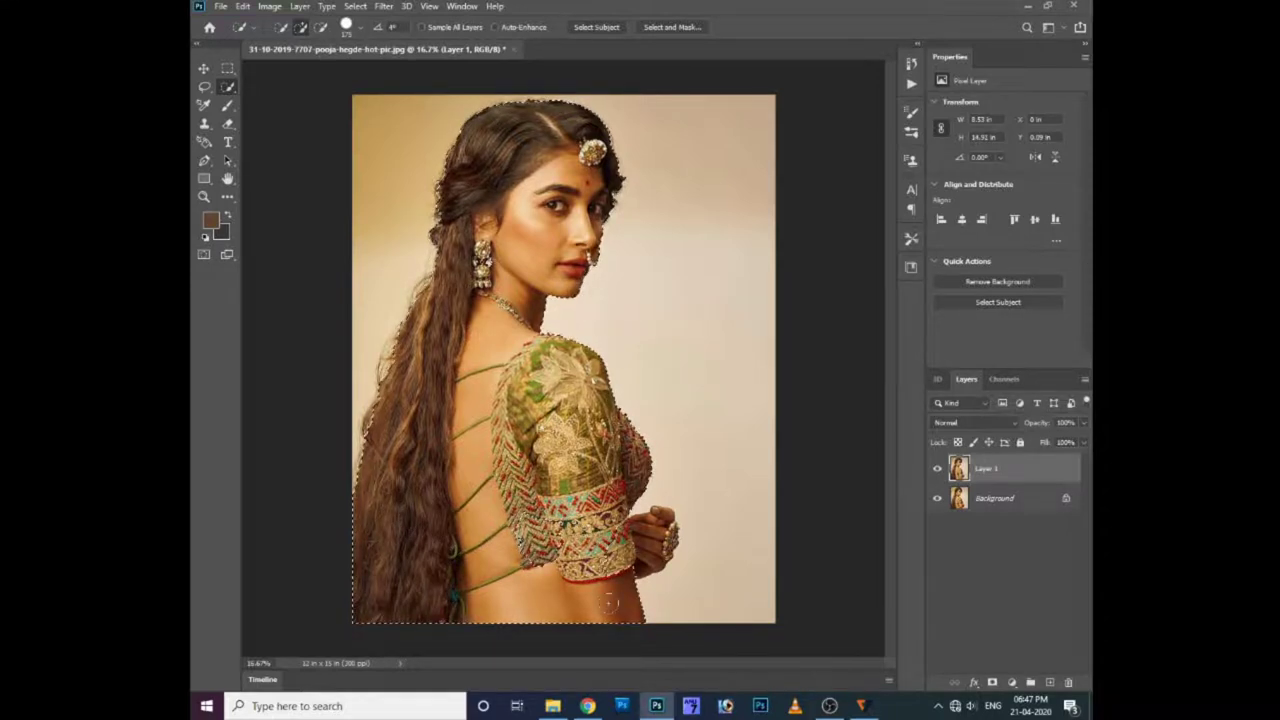
{"action": "left_click", "coordinate": [608, 603]}
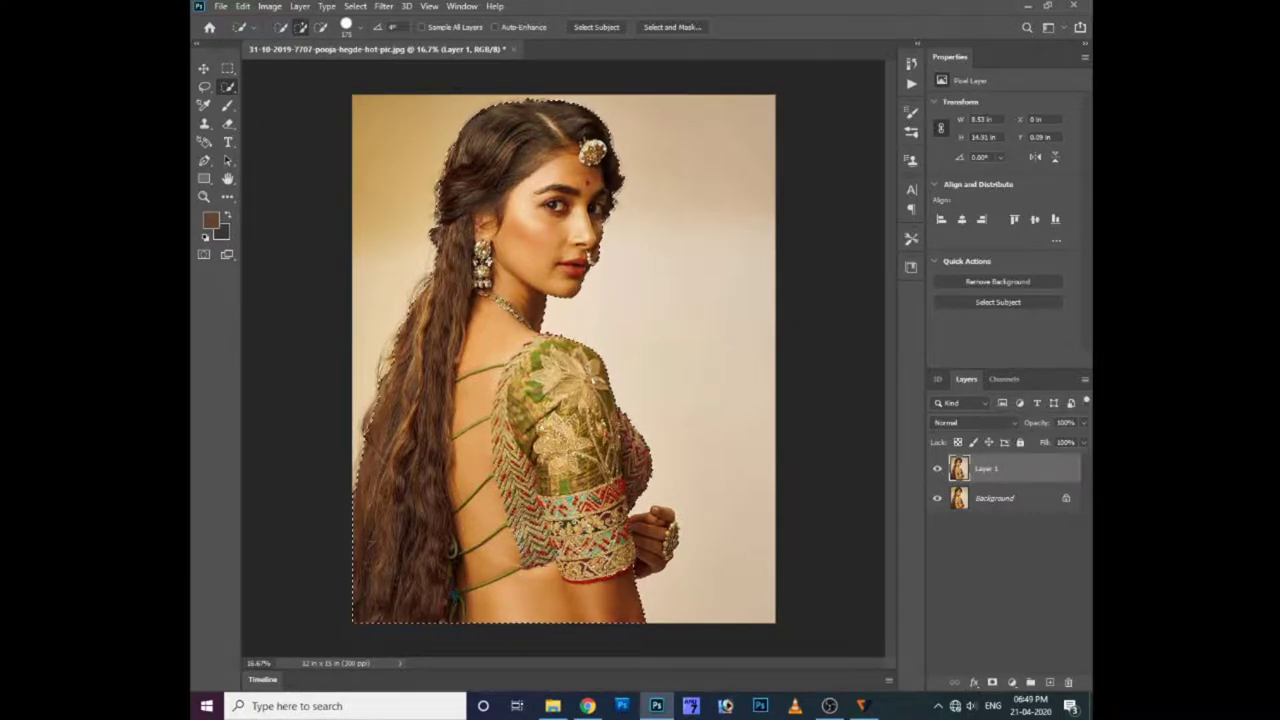
{"action": "scroll", "coordinate": [575, 280], "scroll_direction": "up", "scroll_amount": 1}
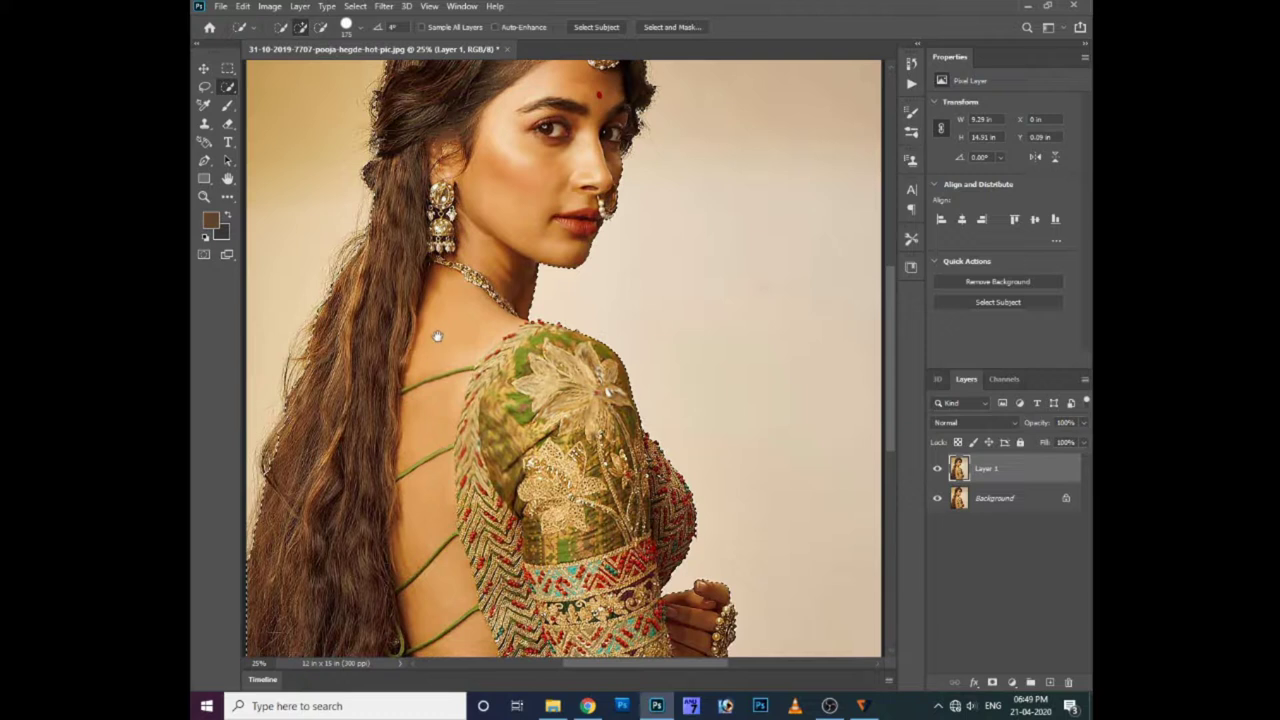
{"action": "scroll", "coordinate": [578, 275], "scroll_direction": "up", "scroll_amount": 2}
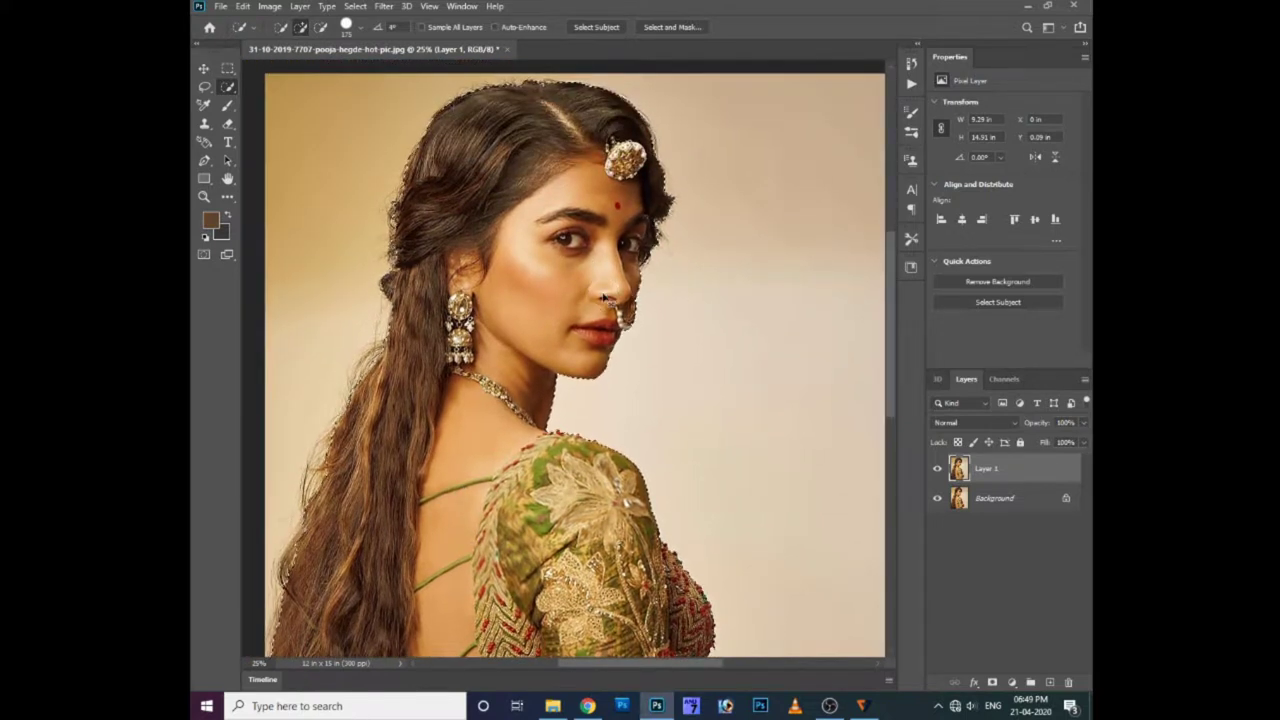
{"action": "scroll", "coordinate": [580, 280], "scroll_direction": "up", "scroll_amount": 3}
{"action": "scroll", "coordinate": [594, 285], "scroll_direction": "down", "scroll_amount": 2}
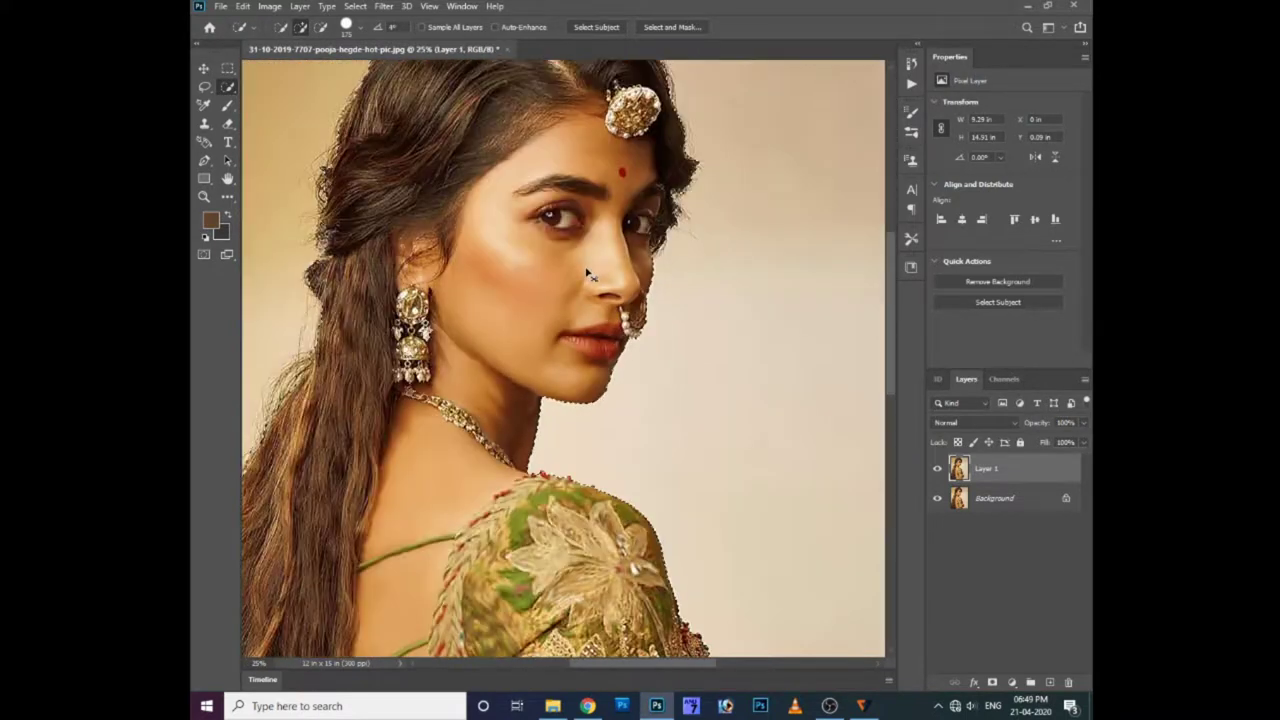
{"action": "scroll", "coordinate": [585, 280], "scroll_direction": "down", "scroll_amount": 1}
- Feather the selection 2 px, copy the woman to a new layer and duplicate it
{"action": "key", "text": "shift+F6"}
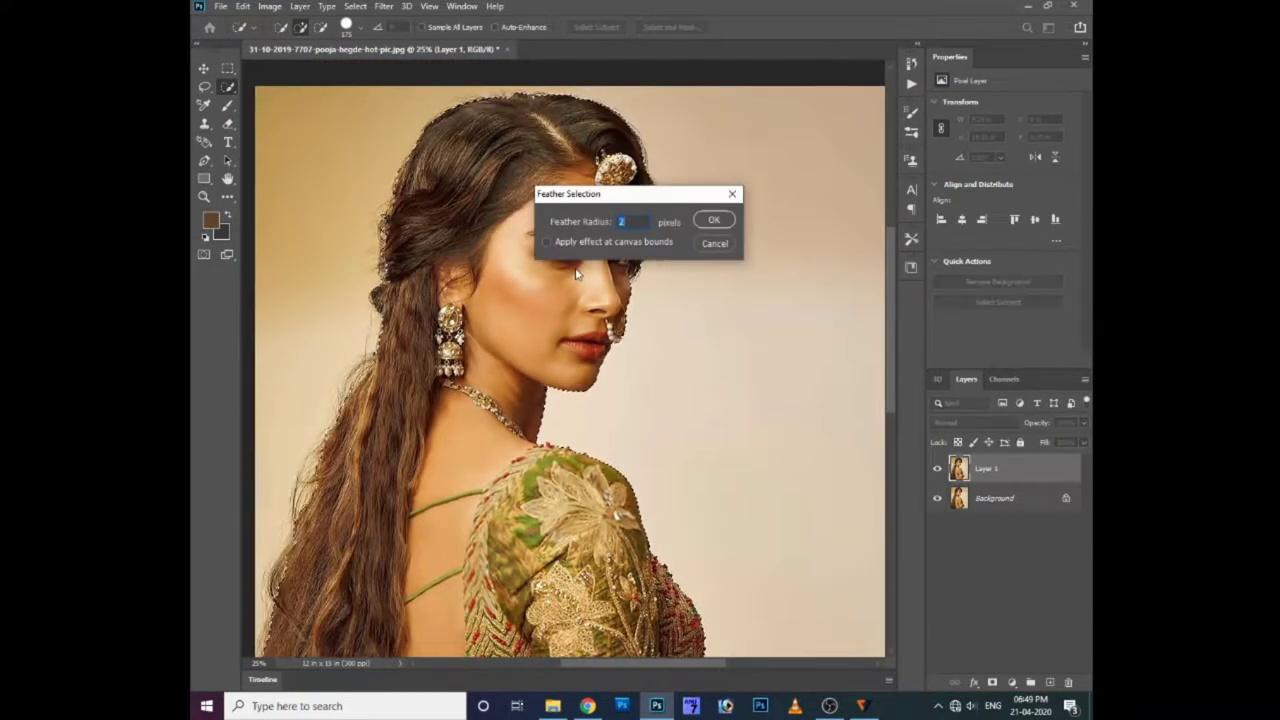
{"action": "key", "text": "Return"}
{"action": "key", "text": "ctrl+j"}
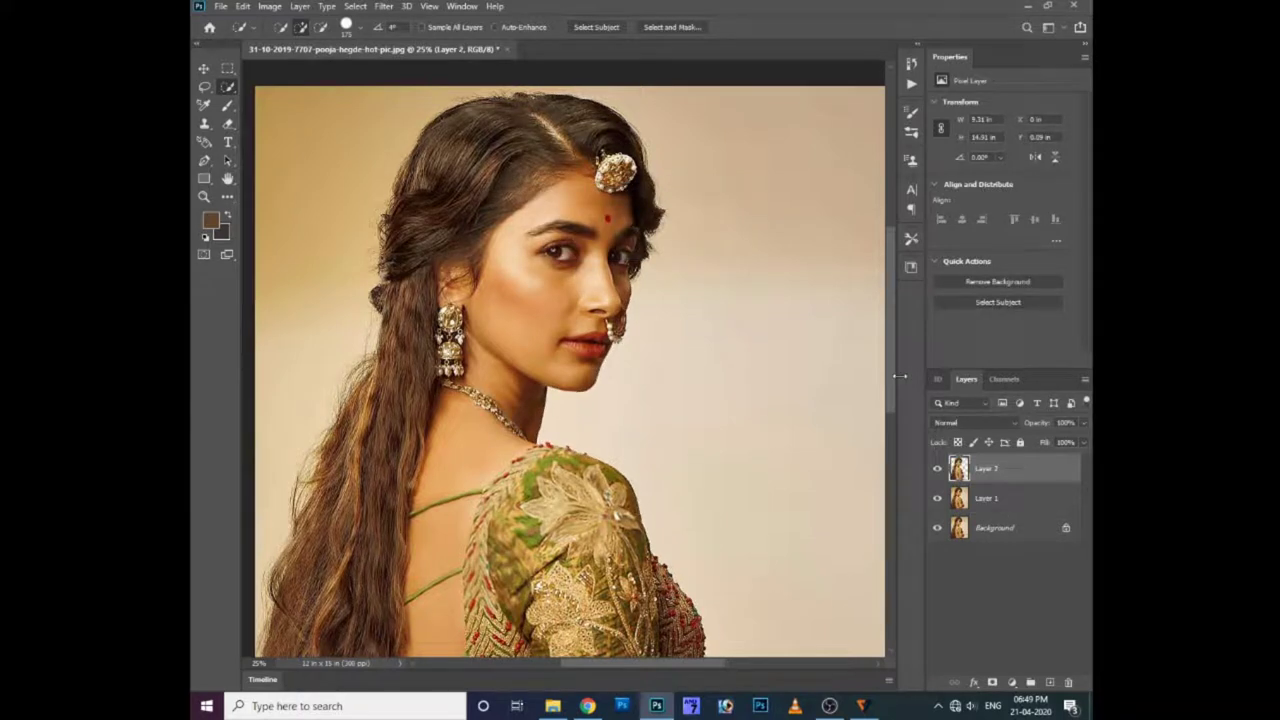
{"action": "key", "text": "ctrl+j"}
- Fill the duplicate layer with bright blue and move it below the subject layer
{"action": "left_click", "coordinate": [210, 220]}
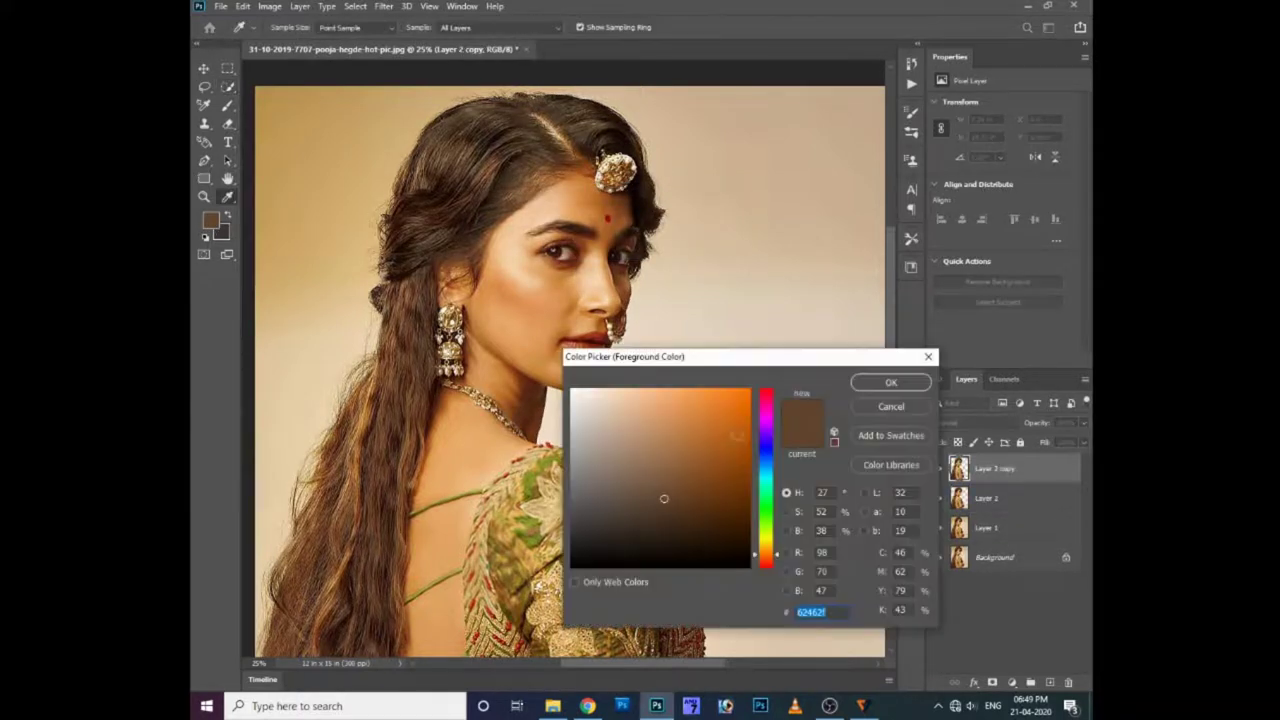
{"action": "left_click", "coordinate": [770, 458]}
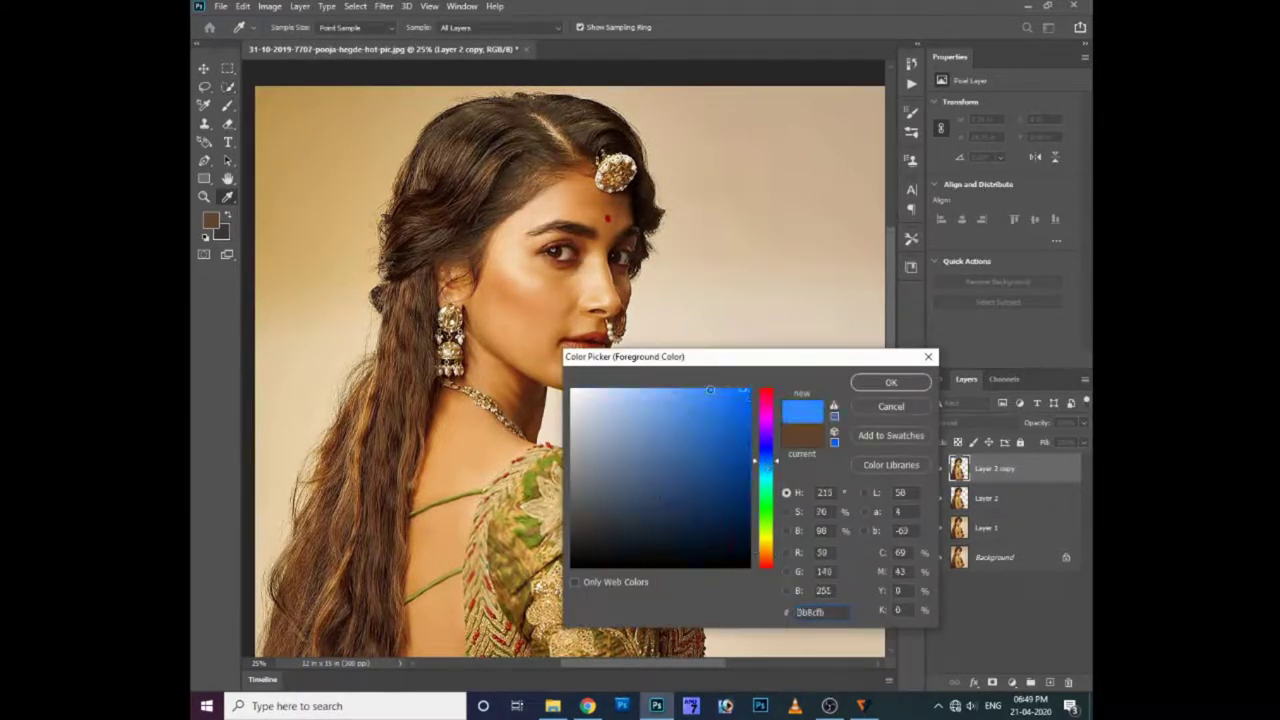
{"action": "key", "text": "Return"}
{"action": "key", "text": "w"}
{"action": "key", "text": "ctrl+BackSpace"}
{"action": "key", "text": "alt+BackSpace"}
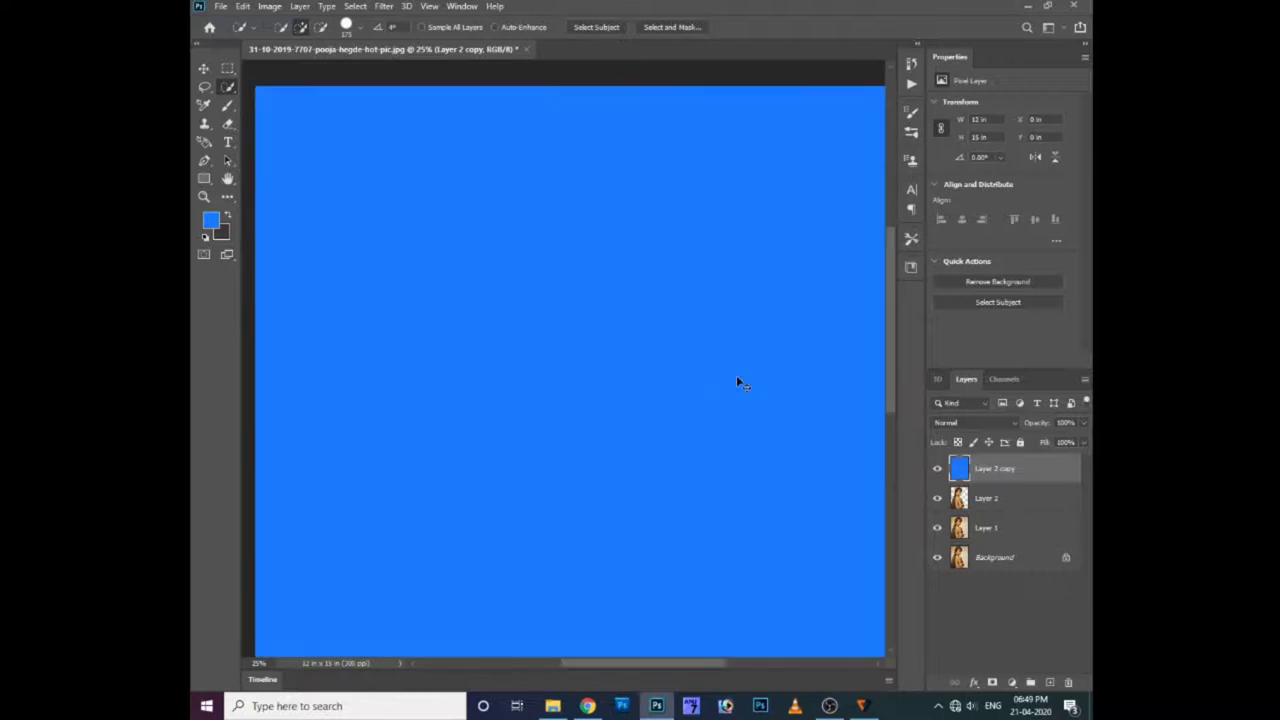
{"action": "key", "text": "ctrl+bracketleft"}
- Create an empty layer above the blue and merge the subject into it as Layer 3
{"action": "key", "text": "l"}
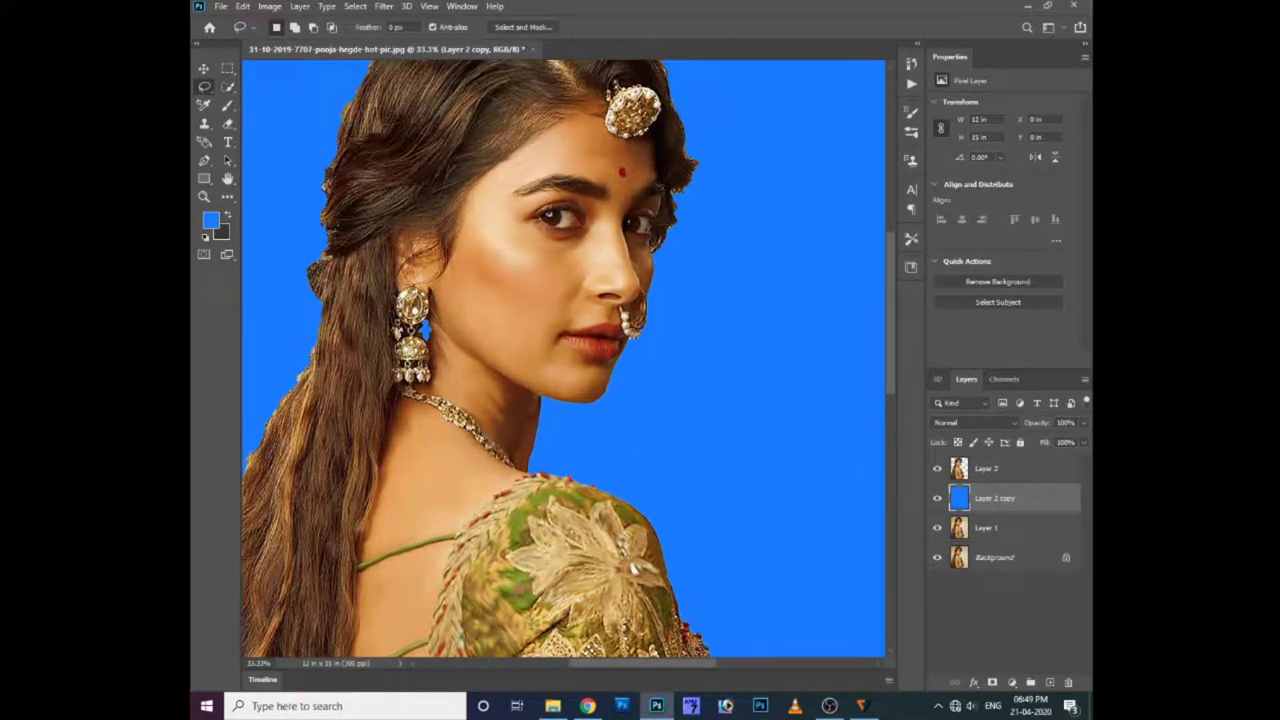
{"action": "left_click", "coordinate": [1000, 528]}
{"action": "key", "text": "ctrl+shift+alt+n"}
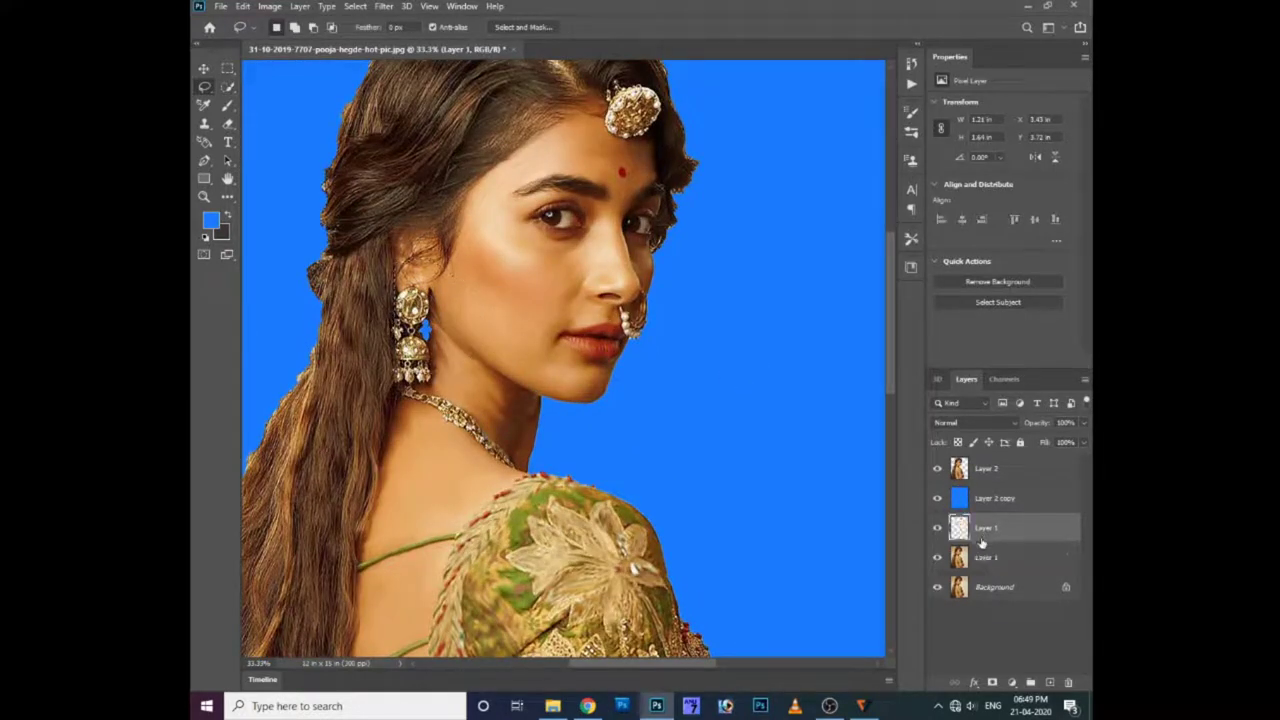
{"action": "left_click_drag", "start_coordinate": [958, 528], "coordinate": [958, 501]}
{"action": "left_click", "coordinate": [996, 474]}
{"action": "key", "text": "ctrl+e"}
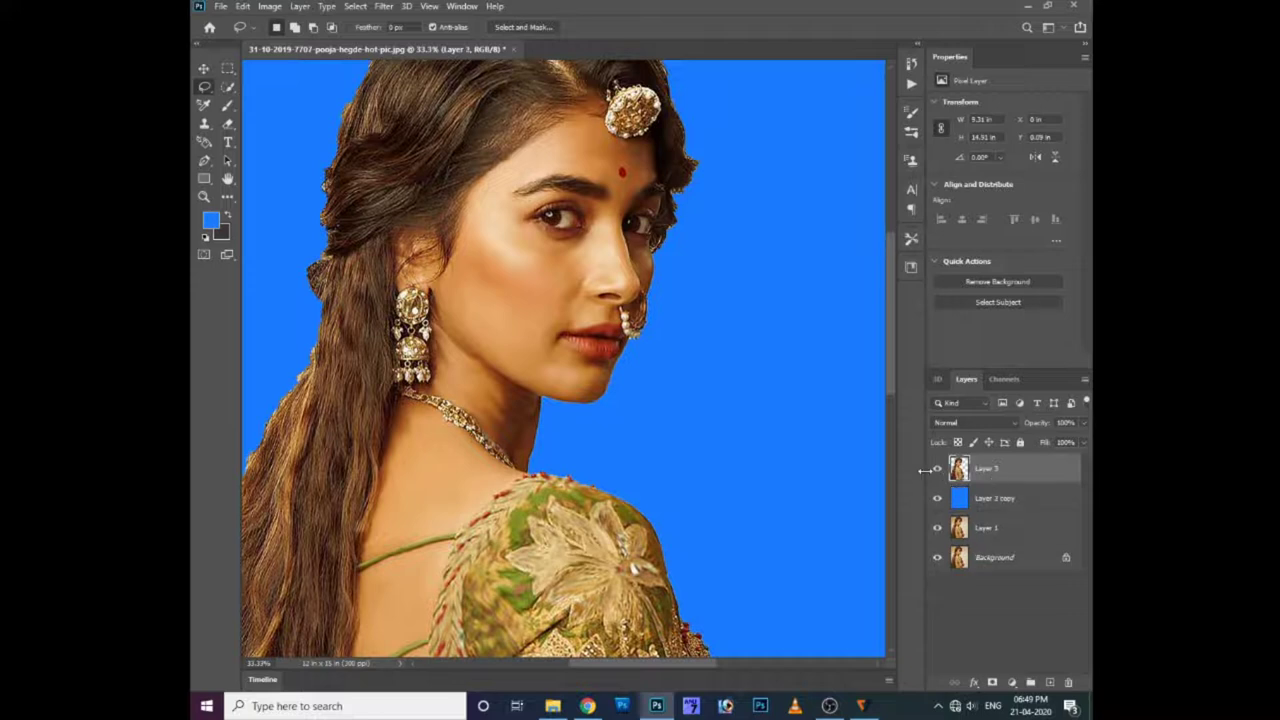
{"action": "scroll", "coordinate": [509, 253], "scroll_direction": "down", "scroll_amount": 5}
{"action": "scroll", "coordinate": [520, 330], "scroll_direction": "up", "scroll_amount": 5}
{"action": "scroll", "coordinate": [529, 401], "scroll_direction": "up", "scroll_amount": 1}
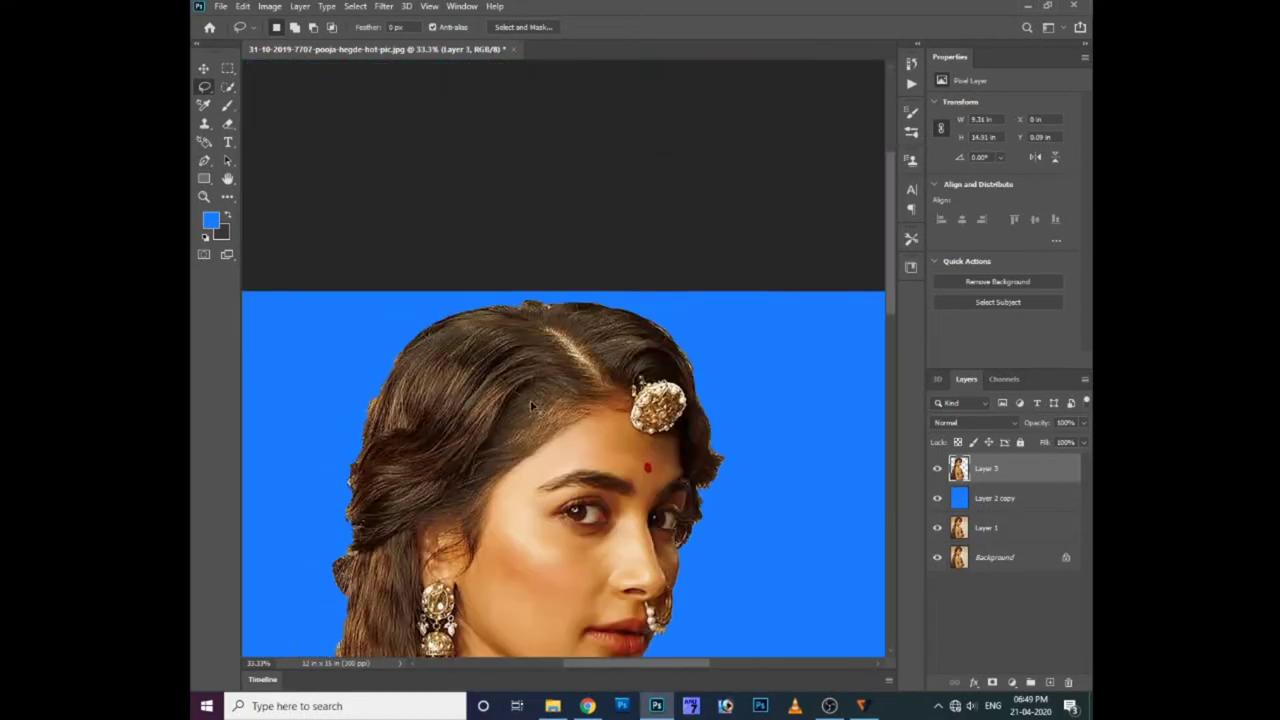
{"action": "scroll", "coordinate": [540, 400], "scroll_direction": "up", "scroll_amount": 2}
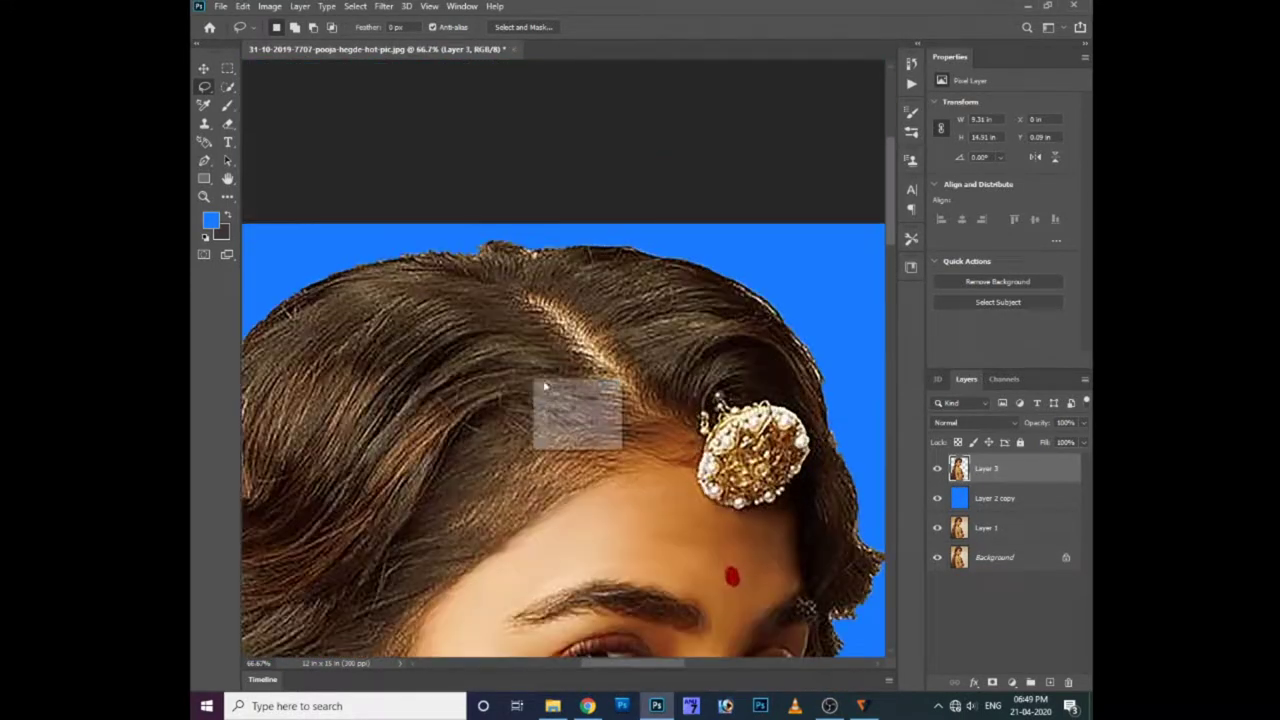
- Switch to the Smudge tool and set its strength to 63%
{"action": "key", "text": "i"}
{"action": "right_click", "coordinate": [228, 197]}
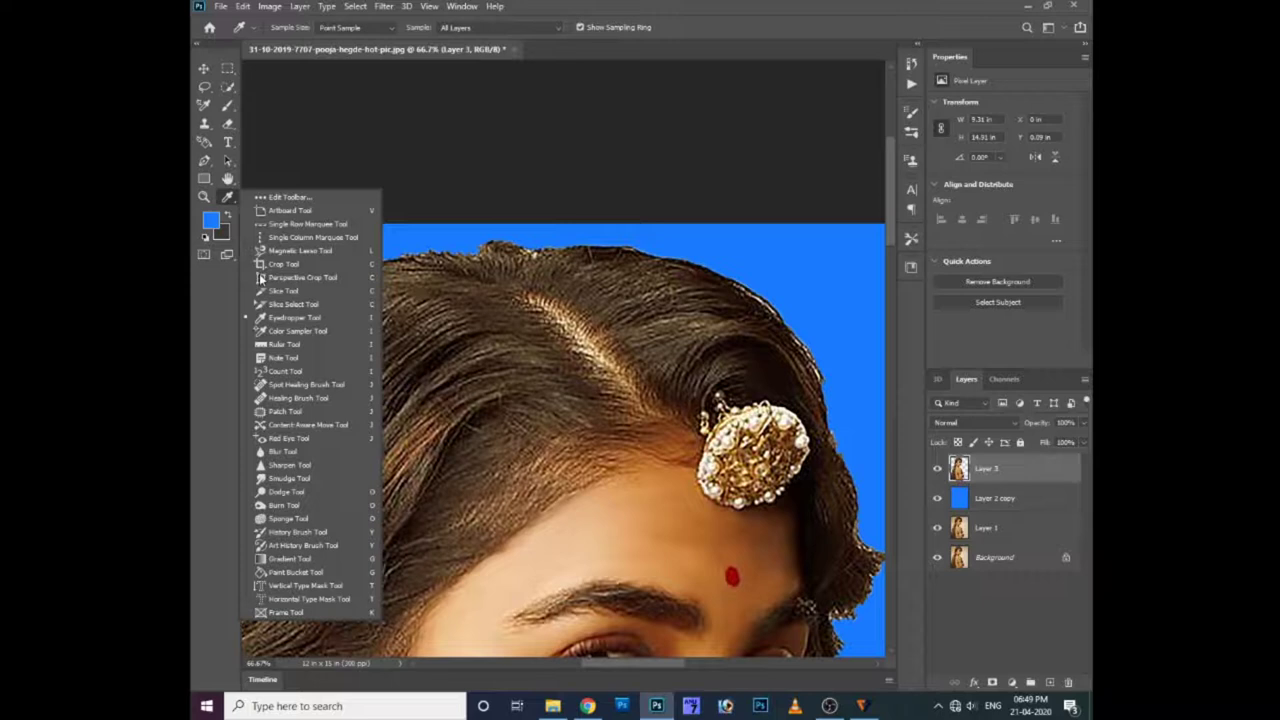
{"action": "left_click", "coordinate": [284, 483]}
{"action": "right_click", "coordinate": [512, 362]}
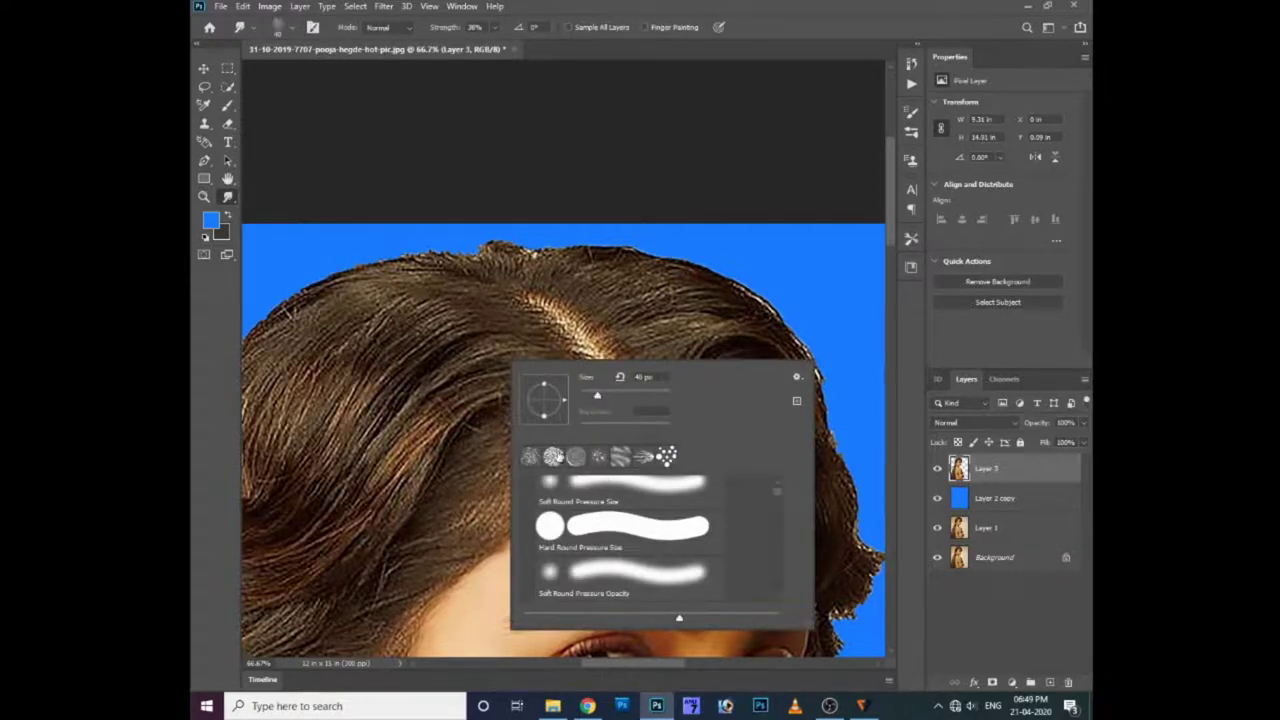
{"action": "left_click", "coordinate": [514, 320]}
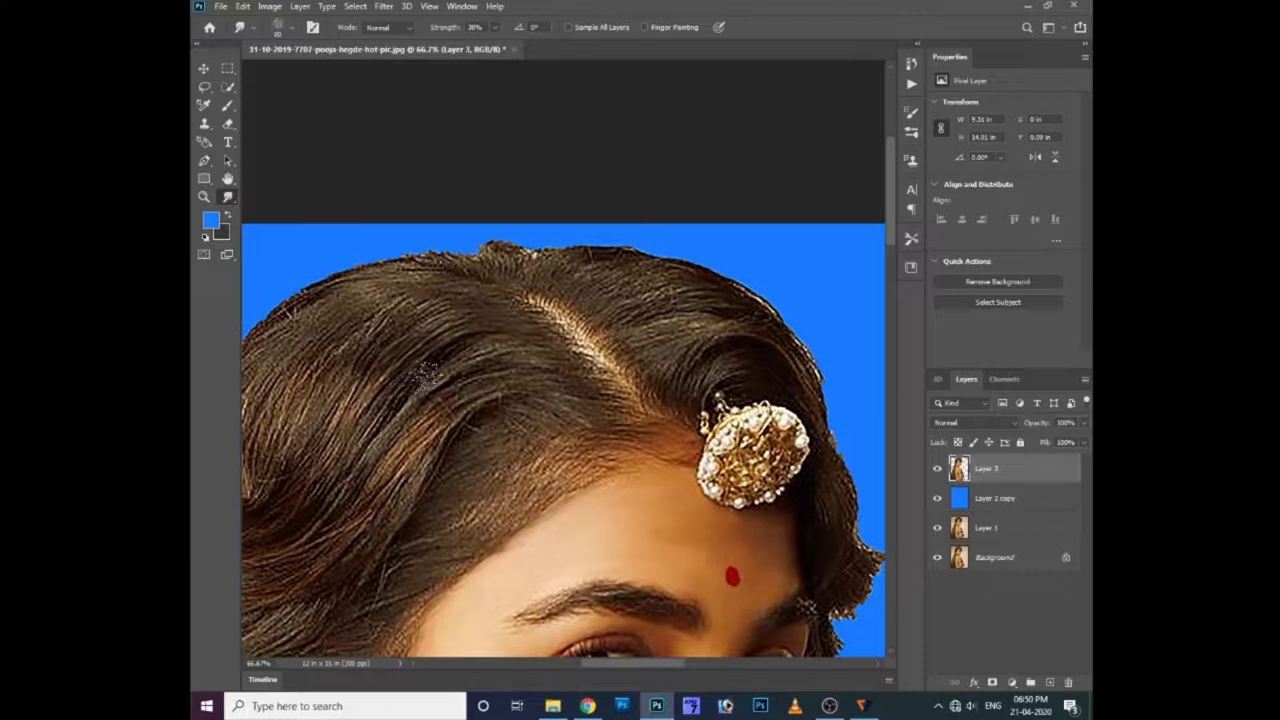
{"action": "left_click", "coordinate": [495, 28]}
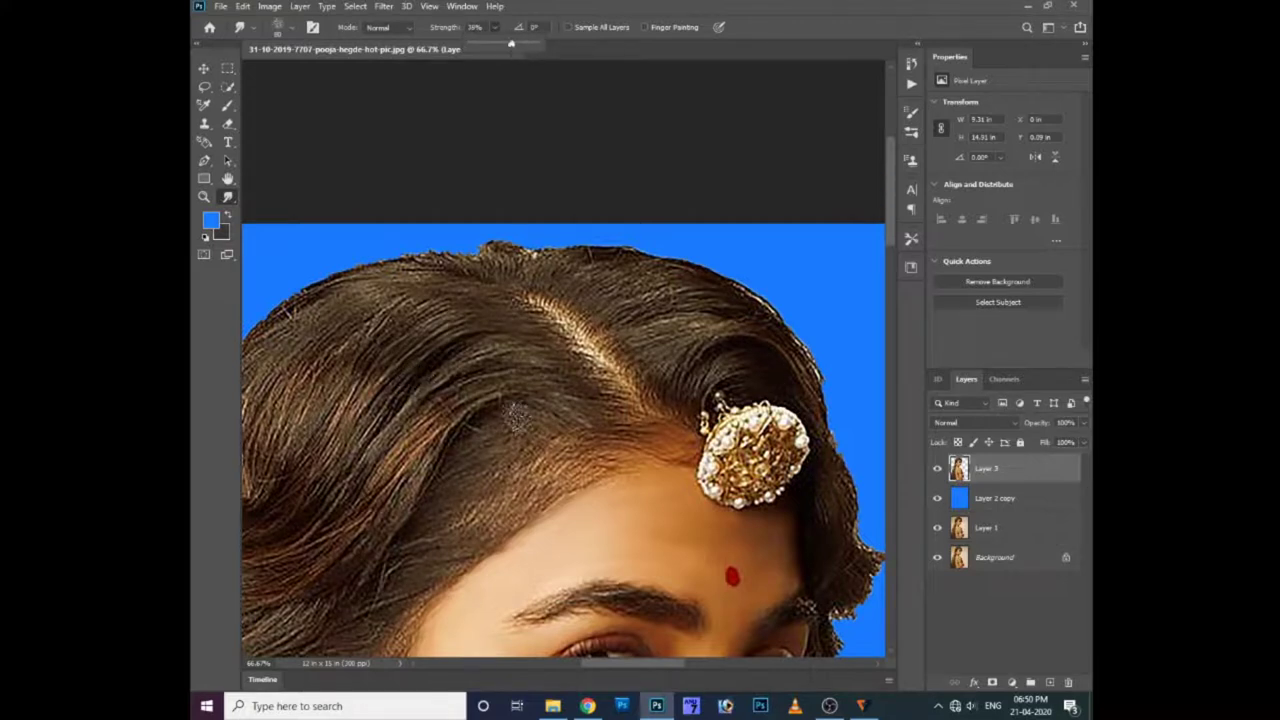
{"action": "key", "text": "6"}
{"action": "key", "text": "3"}
- Smudge the hair above the forehead and the frizzy left edge beside the ear into strands
{"action": "mouse_move", "coordinate": [440, 358]}
{"action": "left_mouse_down"}
{"action": "mouse_move", "coordinate": [447, 410]}
{"action": "mouse_move", "coordinate": [604, 410]}
{"action": "mouse_move", "coordinate": [469, 415]}
{"action": "mouse_move", "coordinate": [565, 340]}
{"action": "mouse_move", "coordinate": [522, 310]}
{"action": "mouse_move", "coordinate": [395, 323]}
{"action": "mouse_move", "coordinate": [453, 268]}
{"action": "mouse_move", "coordinate": [411, 286]}
{"action": "mouse_move", "coordinate": [500, 280]}
{"action": "mouse_move", "coordinate": [440, 301]}
{"action": "mouse_move", "coordinate": [509, 302]}
{"action": "mouse_move", "coordinate": [410, 400]}
{"action": "mouse_move", "coordinate": [440, 335]}
{"action": "mouse_move", "coordinate": [380, 440]}
{"action": "mouse_move", "coordinate": [433, 428]}
{"action": "mouse_move", "coordinate": [476, 345]}
{"action": "mouse_move", "coordinate": [640, 340]}
{"action": "mouse_move", "coordinate": [516, 338]}
{"action": "mouse_move", "coordinate": [487, 400]}
{"action": "mouse_move", "coordinate": [620, 375]}
{"action": "mouse_move", "coordinate": [505, 525]}
{"action": "mouse_move", "coordinate": [545, 390]}
{"action": "mouse_move", "coordinate": [400, 576]}
{"action": "mouse_move", "coordinate": [420, 490]}
{"action": "mouse_move", "coordinate": [340, 560]}
{"action": "mouse_move", "coordinate": [441, 473]}
{"action": "mouse_move", "coordinate": [697, 414]}
{"action": "mouse_move", "coordinate": [590, 420]}
{"action": "mouse_move", "coordinate": [688, 412]}
{"action": "mouse_move", "coordinate": [654, 428]}
{"action": "mouse_move", "coordinate": [738, 440]}
{"action": "mouse_move", "coordinate": [615, 500]}
{"action": "mouse_move", "coordinate": [577, 494]}
{"action": "mouse_move", "coordinate": [590, 425]}
{"action": "mouse_move", "coordinate": [635, 434]}
{"action": "left_mouse_up"}
{"action": "scroll", "coordinate": [571, 423], "scroll_direction": "down", "scroll_amount": 3}
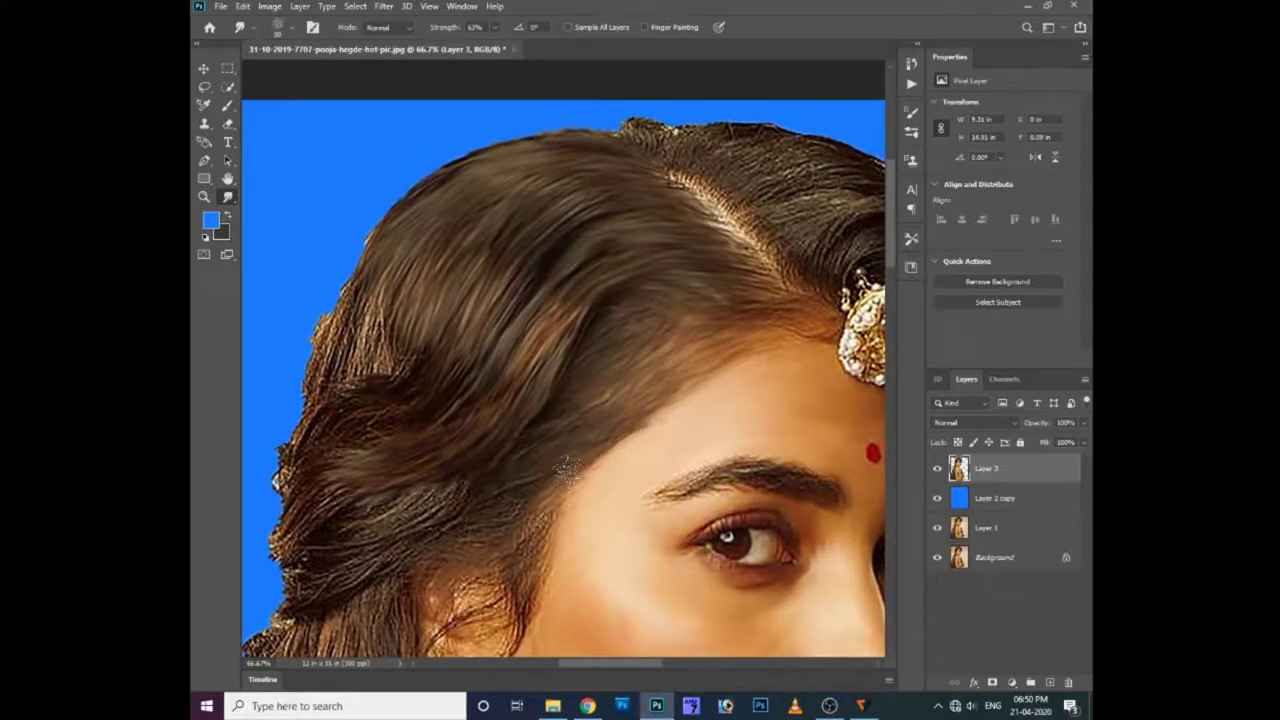
{"action": "scroll", "coordinate": [545, 450], "scroll_direction": "down", "scroll_amount": 3}
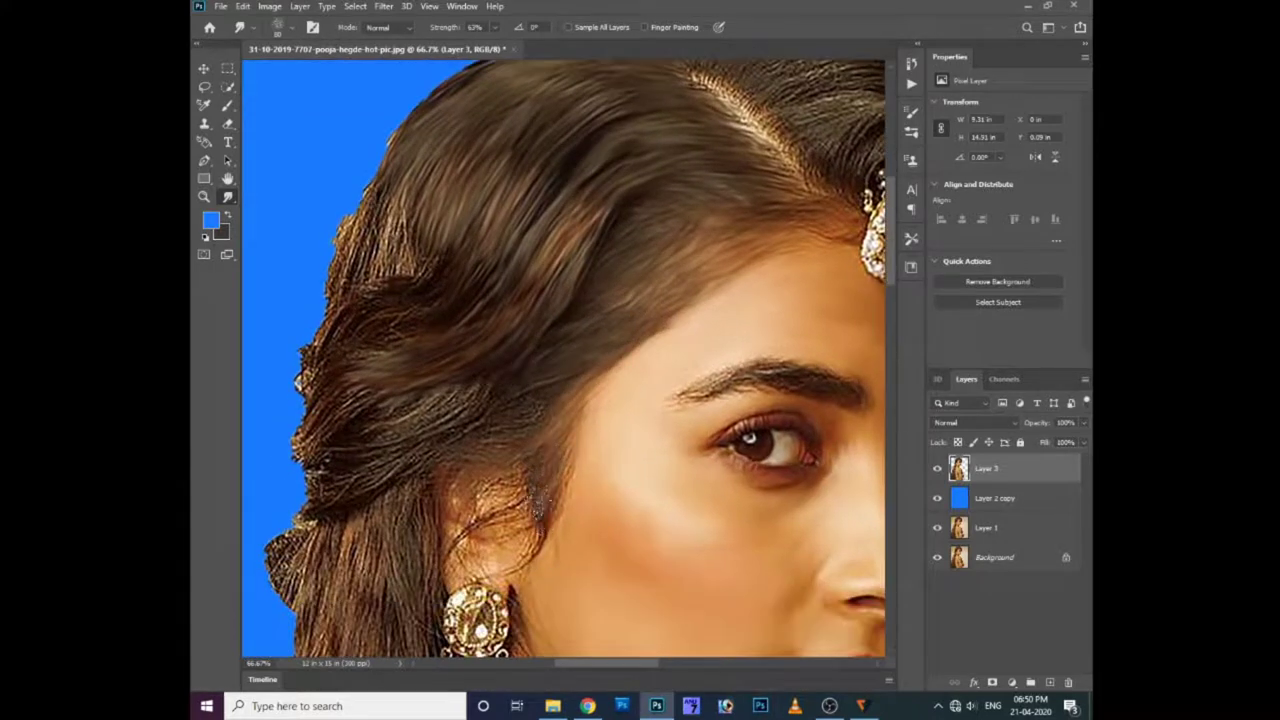
{"action": "mouse_move", "coordinate": [445, 392]}
{"action": "left_mouse_down"}
{"action": "mouse_move", "coordinate": [403, 411]}
{"action": "mouse_move", "coordinate": [411, 395]}
{"action": "mouse_move", "coordinate": [384, 380]}
{"action": "mouse_move", "coordinate": [330, 368]}
{"action": "mouse_move", "coordinate": [305, 385]}
{"action": "left_mouse_up"}
{"action": "left_click_drag", "start_coordinate": [360, 330], "coordinate": [312, 362]}
{"action": "left_click_drag", "start_coordinate": [440, 258], "coordinate": [330, 310]}
{"action": "left_click_drag", "start_coordinate": [400, 275], "coordinate": [305, 340]}
{"action": "left_click_drag", "start_coordinate": [375, 300], "coordinate": [305, 350]}
{"action": "left_click_drag", "start_coordinate": [400, 165], "coordinate": [340, 245]}
{"action": "mouse_move", "coordinate": [388, 186]}
{"action": "left_mouse_down"}
{"action": "mouse_move", "coordinate": [335, 290]}
{"action": "mouse_move", "coordinate": [345, 295]}
{"action": "left_mouse_up"}
{"action": "mouse_move", "coordinate": [420, 215]}
{"action": "left_mouse_down"}
{"action": "mouse_move", "coordinate": [392, 276]}
{"action": "mouse_move", "coordinate": [335, 325]}
{"action": "left_mouse_up"}
{"action": "left_click_drag", "start_coordinate": [375, 280], "coordinate": [320, 350]}
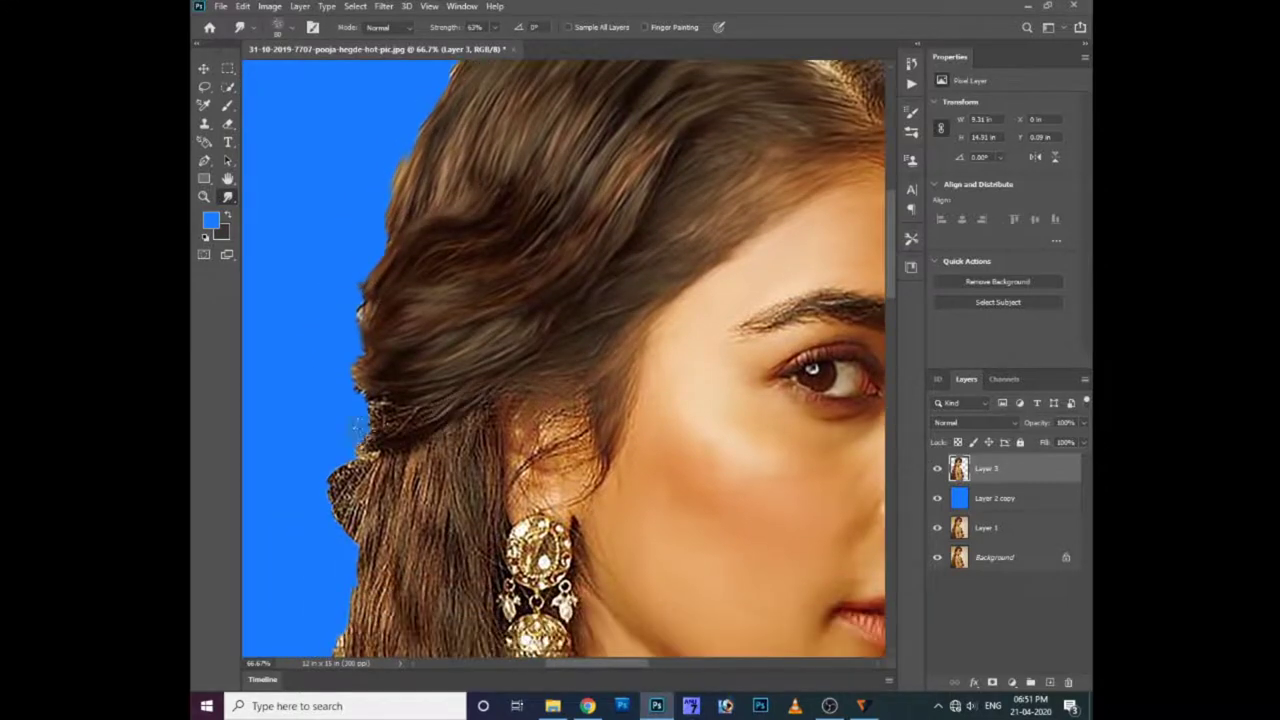
{"action": "left_click_drag", "start_coordinate": [446, 411], "coordinate": [365, 400]}
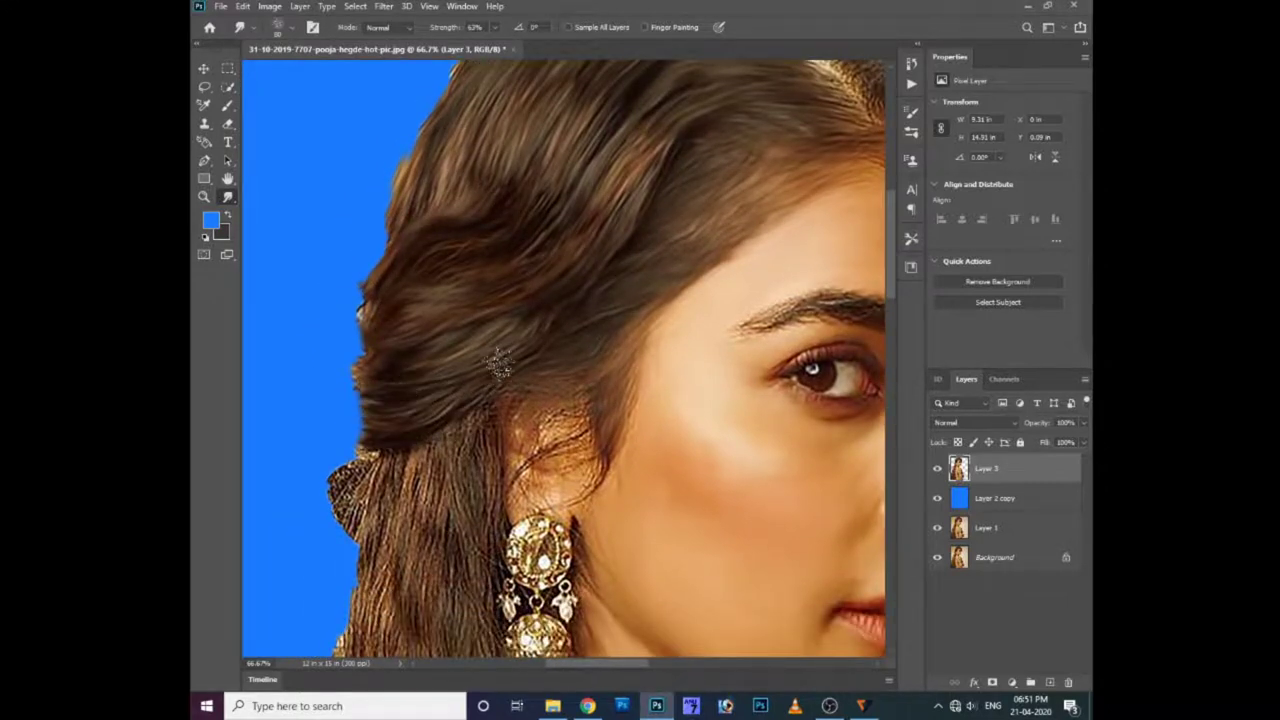
- Smear the hair below the ear and earring and the middle-left strands down toward the neck
{"action": "scroll", "coordinate": [480, 430], "scroll_direction": "down", "scroll_amount": 2}
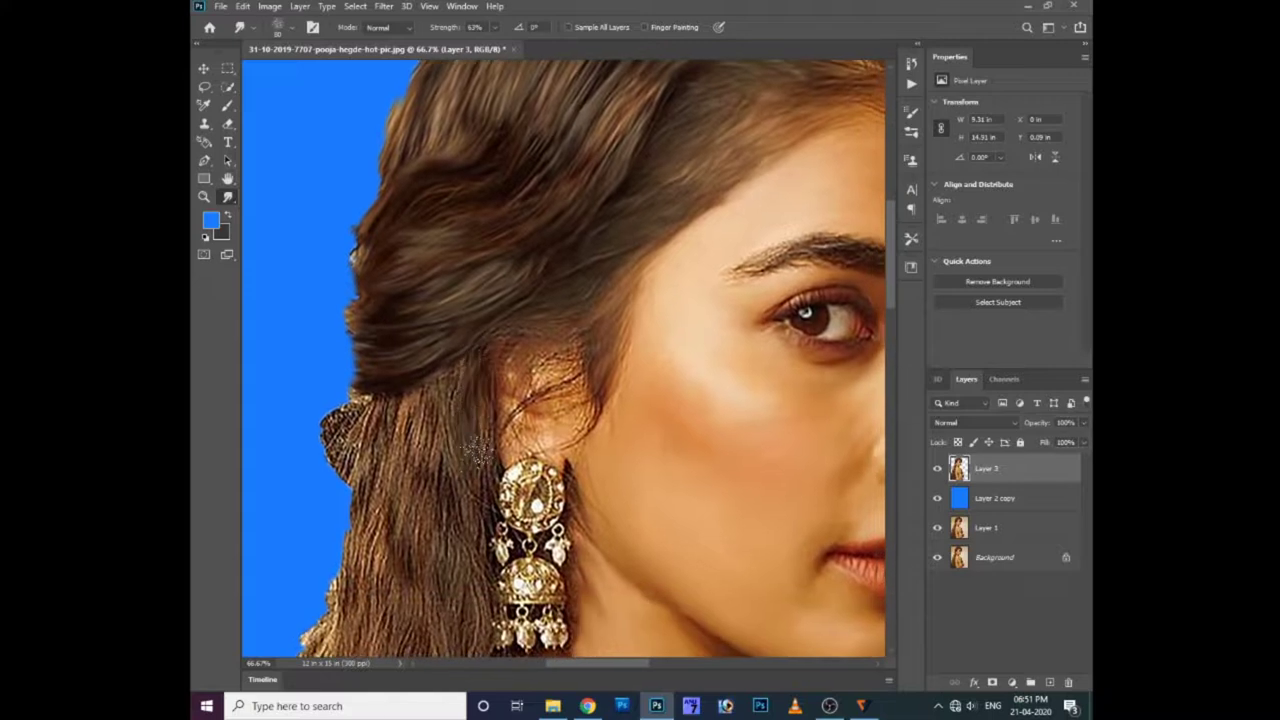
{"action": "mouse_move", "coordinate": [450, 400]}
{"action": "left_mouse_down"}
{"action": "mouse_move", "coordinate": [420, 525]}
{"action": "mouse_move", "coordinate": [420, 480]}
{"action": "left_mouse_up"}
{"action": "left_click_drag", "start_coordinate": [400, 425], "coordinate": [385, 585]}
{"action": "mouse_move", "coordinate": [380, 390]}
{"action": "left_mouse_down"}
{"action": "mouse_move", "coordinate": [347, 582]}
{"action": "mouse_move", "coordinate": [360, 565]}
{"action": "mouse_move", "coordinate": [358, 448]}
{"action": "mouse_move", "coordinate": [401, 521]}
{"action": "left_mouse_up"}
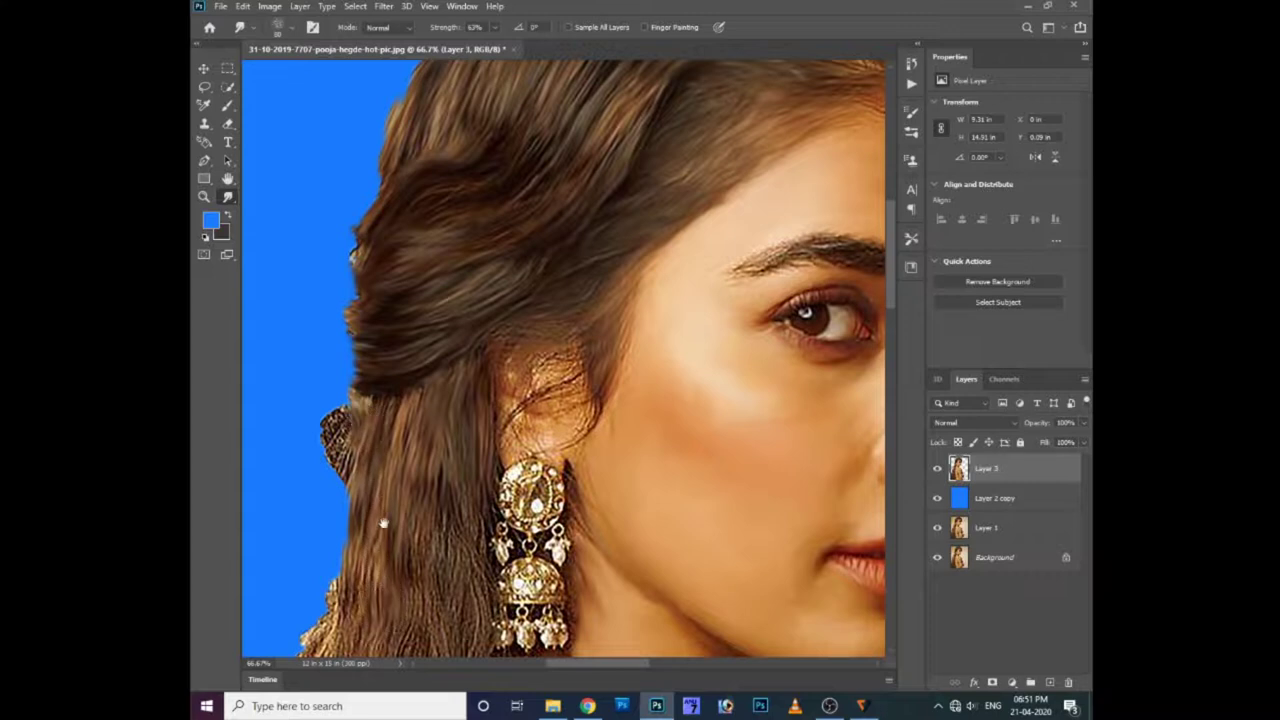
{"action": "scroll", "coordinate": [385, 530], "scroll_direction": "down", "scroll_amount": 2}
{"action": "left_click_drag", "start_coordinate": [467, 452], "coordinate": [440, 600]}
{"action": "scroll", "coordinate": [420, 560], "scroll_direction": "down", "scroll_amount": 4}
{"action": "left_click_drag", "start_coordinate": [355, 501], "coordinate": [290, 540]}
{"action": "left_click_drag", "start_coordinate": [355, 375], "coordinate": [300, 560]}
{"action": "mouse_move", "coordinate": [330, 400]}
{"action": "left_mouse_down"}
{"action": "mouse_move", "coordinate": [280, 590]}
{"action": "mouse_move", "coordinate": [339, 399]}
{"action": "mouse_move", "coordinate": [272, 525]}
{"action": "left_mouse_up"}
{"action": "left_click_drag", "start_coordinate": [295, 450], "coordinate": [372, 298]}
{"action": "left_click_drag", "start_coordinate": [352, 557], "coordinate": [410, 330]}
{"action": "left_click_drag", "start_coordinate": [405, 400], "coordinate": [390, 570]}
{"action": "mouse_move", "coordinate": [385, 480]}
{"action": "left_mouse_down"}
{"action": "mouse_move", "coordinate": [360, 620]}
{"action": "mouse_move", "coordinate": [458, 420]}
{"action": "left_mouse_up"}
{"action": "left_click_drag", "start_coordinate": [445, 580], "coordinate": [467, 380]}
{"action": "left_click_drag", "start_coordinate": [490, 570], "coordinate": [500, 440]}
{"action": "left_click_drag", "start_coordinate": [518, 390], "coordinate": [509, 460]}
- Smooth the hair over the shoulder and back into flowing strands against the blue
{"action": "scroll", "coordinate": [490, 470], "scroll_direction": "down", "scroll_amount": 3}
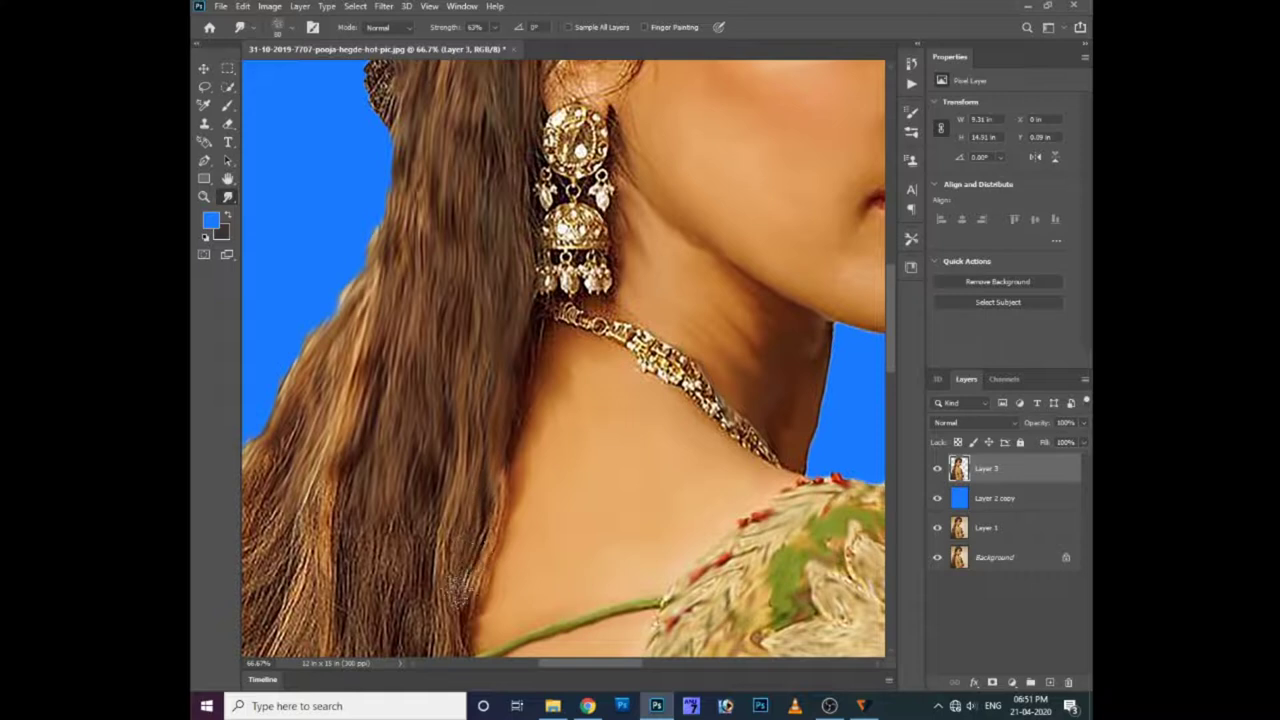
{"action": "scroll", "coordinate": [455, 625], "scroll_direction": "down", "scroll_amount": 3}
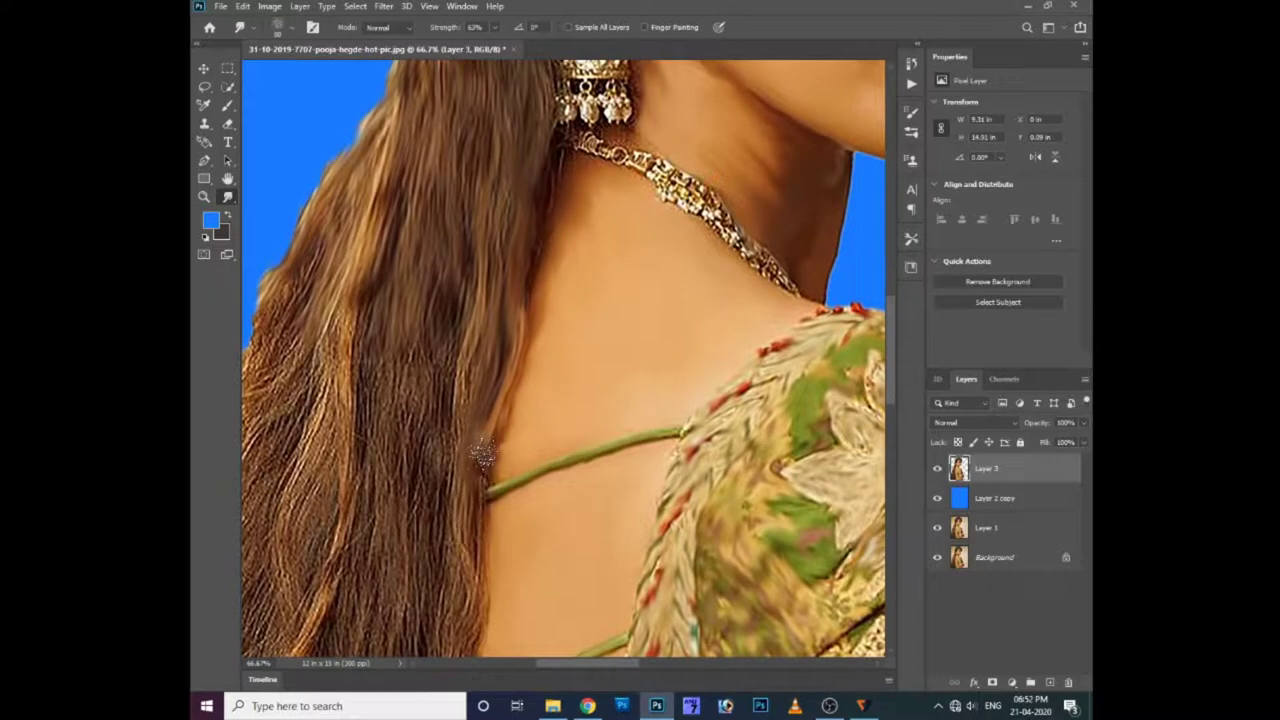
{"action": "scroll", "coordinate": [480, 460], "scroll_direction": "down", "scroll_amount": 3}
{"action": "left_click_drag", "start_coordinate": [470, 232], "coordinate": [443, 370]}
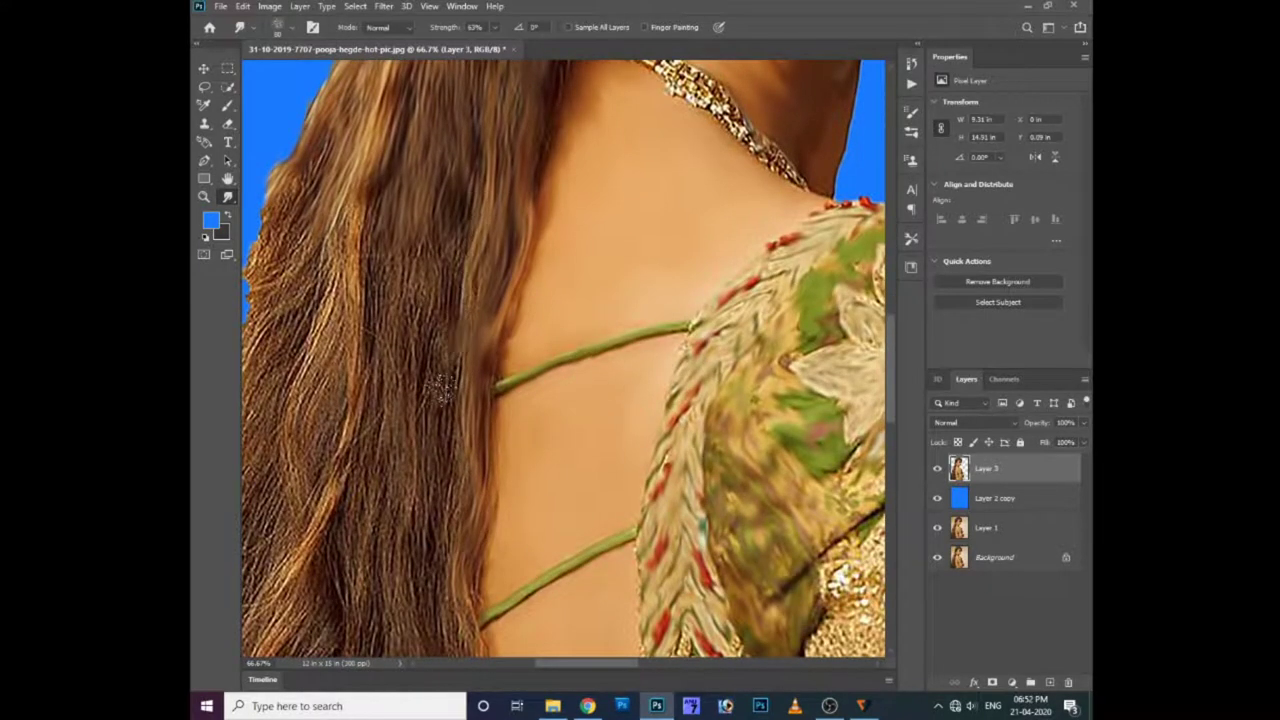
{"action": "mouse_move", "coordinate": [440, 222]}
{"action": "left_mouse_down"}
{"action": "mouse_move", "coordinate": [414, 386]}
{"action": "mouse_move", "coordinate": [443, 380]}
{"action": "left_mouse_up"}
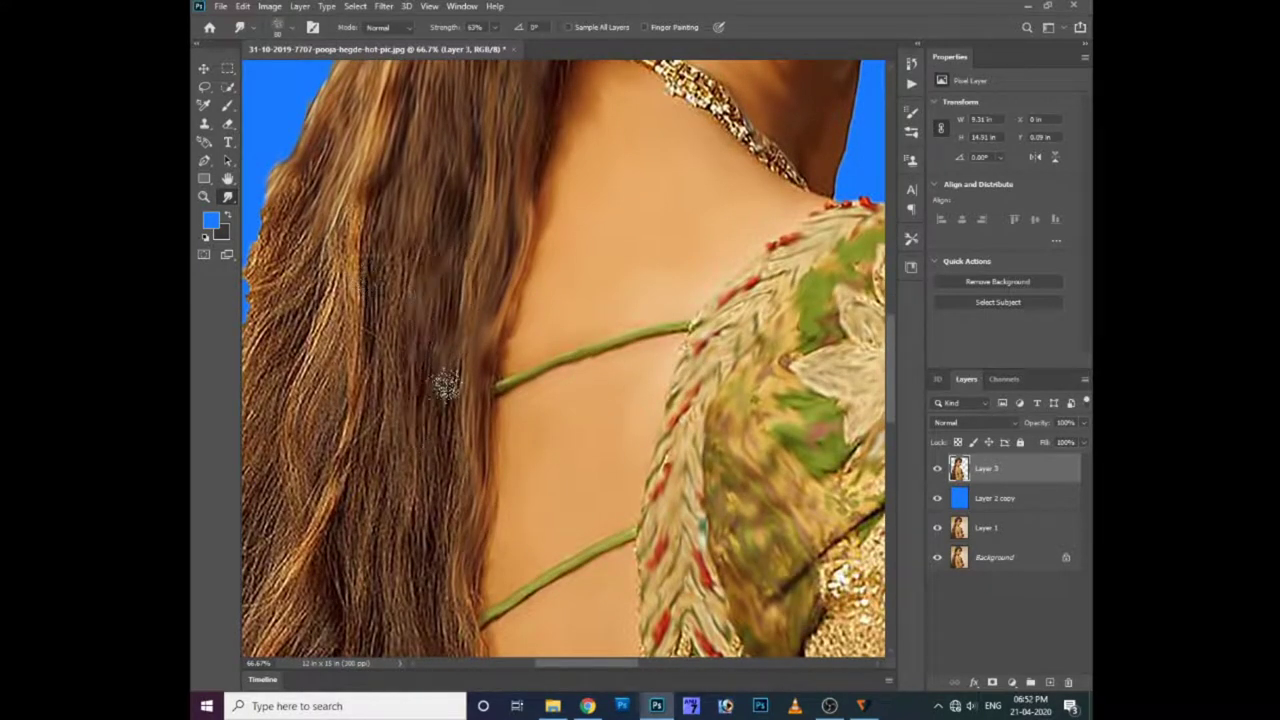
{"action": "left_click_drag", "start_coordinate": [366, 513], "coordinate": [416, 543]}
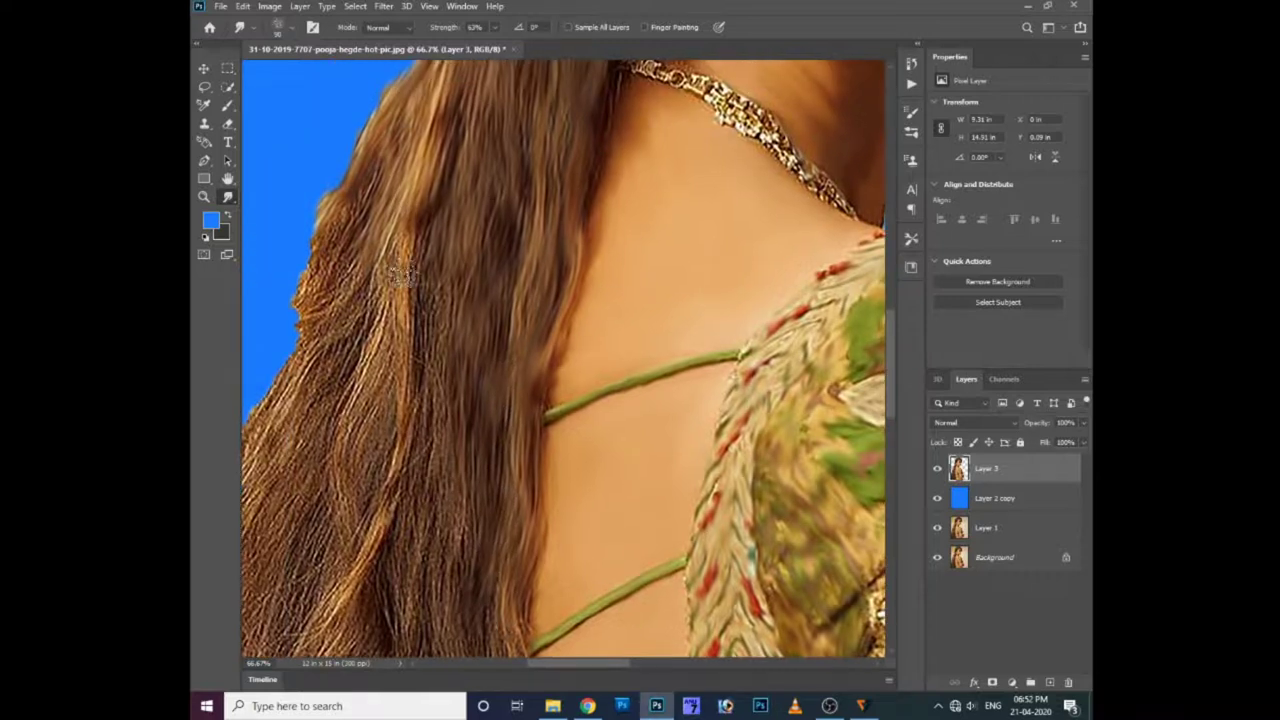
{"action": "mouse_move", "coordinate": [421, 416]}
{"action": "left_mouse_down"}
{"action": "mouse_move", "coordinate": [415, 332]}
{"action": "mouse_move", "coordinate": [460, 530]}
{"action": "left_mouse_up"}
{"action": "left_click_drag", "start_coordinate": [457, 386], "coordinate": [410, 620]}
{"action": "mouse_move", "coordinate": [423, 451]}
{"action": "left_mouse_down"}
{"action": "mouse_move", "coordinate": [371, 594]}
{"action": "mouse_move", "coordinate": [365, 465]}
{"action": "mouse_move", "coordinate": [290, 570]}
{"action": "mouse_move", "coordinate": [310, 590]}
{"action": "mouse_move", "coordinate": [371, 514]}
{"action": "left_mouse_up"}
{"action": "left_click_drag", "start_coordinate": [345, 385], "coordinate": [465, 442]}
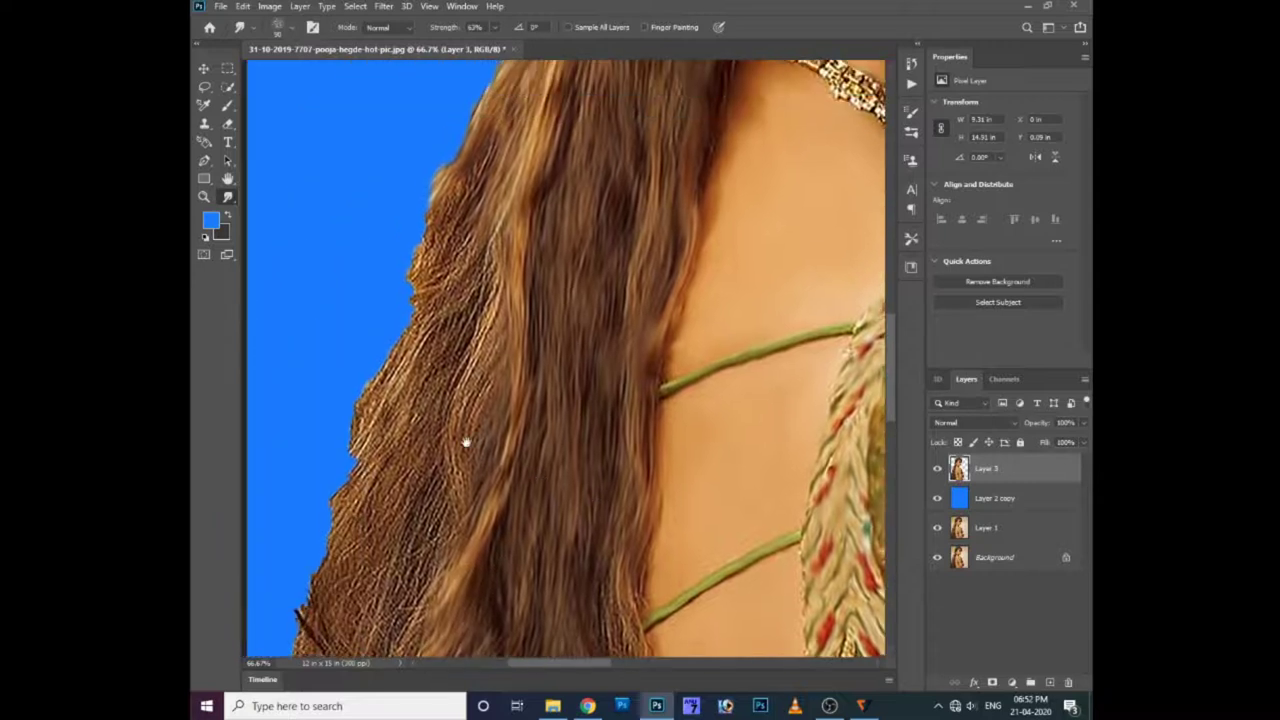
{"action": "left_click_drag", "start_coordinate": [500, 286], "coordinate": [471, 509]}
{"action": "left_click_drag", "start_coordinate": [495, 360], "coordinate": [463, 480]}
{"action": "left_click_drag", "start_coordinate": [482, 226], "coordinate": [415, 375]}
{"action": "mouse_move", "coordinate": [470, 175]}
{"action": "left_mouse_down"}
{"action": "mouse_move", "coordinate": [415, 290]}
{"action": "mouse_move", "coordinate": [440, 200]}
{"action": "mouse_move", "coordinate": [400, 405]}
{"action": "left_mouse_up"}
{"action": "left_click_drag", "start_coordinate": [455, 285], "coordinate": [355, 470]}
{"action": "left_click_drag", "start_coordinate": [405, 335], "coordinate": [320, 540]}
{"action": "left_click_drag", "start_coordinate": [470, 290], "coordinate": [362, 522]}
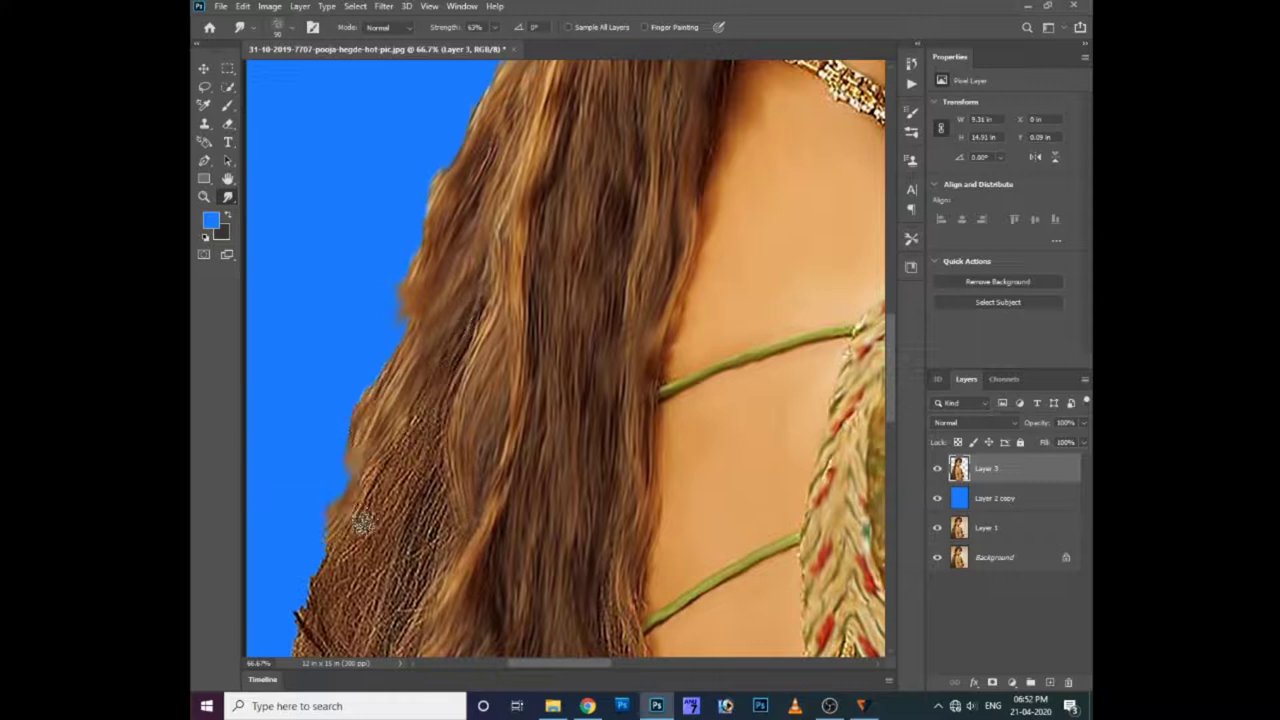
- Smudge the rough lower-left hair into downward strands, including near the blouse strap and earring
{"action": "scroll", "coordinate": [443, 357], "scroll_direction": "down", "scroll_amount": 3}
{"action": "left_click_drag", "start_coordinate": [422, 363], "coordinate": [340, 462]}
{"action": "left_click_drag", "start_coordinate": [408, 314], "coordinate": [345, 420]}
{"action": "mouse_move", "coordinate": [362, 352]}
{"action": "left_mouse_down"}
{"action": "mouse_move", "coordinate": [318, 440]}
{"action": "mouse_move", "coordinate": [305, 545]}
{"action": "left_mouse_up"}
{"action": "left_click_drag", "start_coordinate": [385, 405], "coordinate": [310, 565]}
{"action": "left_click_drag", "start_coordinate": [365, 455], "coordinate": [300, 560]}
{"action": "mouse_move", "coordinate": [418, 455]}
{"action": "left_mouse_down"}
{"action": "mouse_move", "coordinate": [300, 625]}
{"action": "mouse_move", "coordinate": [365, 645]}
{"action": "left_mouse_up"}
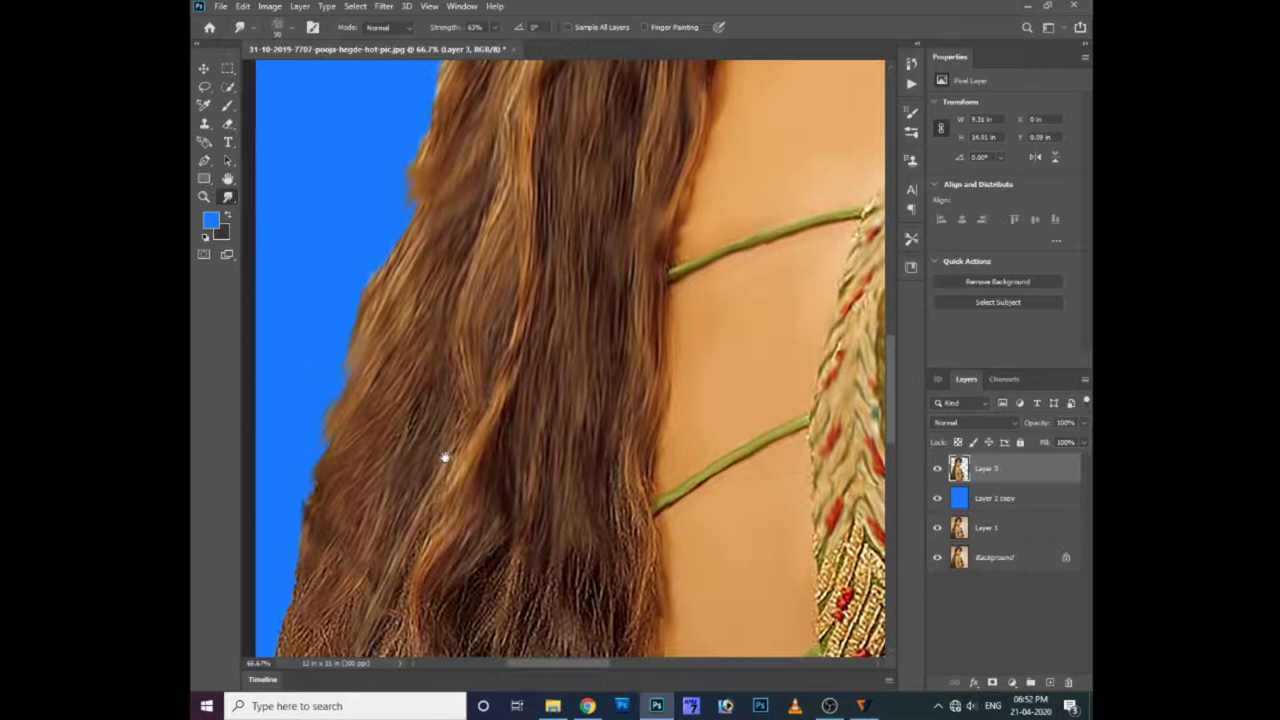
{"action": "scroll", "coordinate": [445, 457], "scroll_direction": "down", "scroll_amount": 1}
{"action": "mouse_move", "coordinate": [450, 345]}
{"action": "left_mouse_down"}
{"action": "mouse_move", "coordinate": [309, 580]}
{"action": "mouse_move", "coordinate": [300, 625]}
{"action": "left_mouse_up"}
{"action": "left_click_drag", "start_coordinate": [483, 417], "coordinate": [443, 614]}
{"action": "left_click_drag", "start_coordinate": [430, 490], "coordinate": [380, 660]}
{"action": "left_click_drag", "start_coordinate": [415, 520], "coordinate": [380, 665]}
{"action": "mouse_move", "coordinate": [517, 518]}
{"action": "left_mouse_down"}
{"action": "mouse_move", "coordinate": [526, 571]}
{"action": "mouse_move", "coordinate": [554, 586]}
{"action": "left_mouse_up"}
{"action": "mouse_move", "coordinate": [640, 410]}
{"action": "left_mouse_down"}
{"action": "mouse_move", "coordinate": [652, 474]}
{"action": "mouse_move", "coordinate": [600, 585]}
{"action": "mouse_move", "coordinate": [620, 540]}
{"action": "left_mouse_up"}
{"action": "mouse_move", "coordinate": [594, 480]}
{"action": "left_mouse_down"}
{"action": "mouse_move", "coordinate": [544, 663]}
{"action": "mouse_move", "coordinate": [620, 640]}
{"action": "mouse_move", "coordinate": [640, 600]}
{"action": "mouse_move", "coordinate": [586, 623]}
{"action": "left_mouse_up"}
{"action": "scroll", "coordinate": [549, 343], "scroll_direction": "up", "scroll_amount": 5}
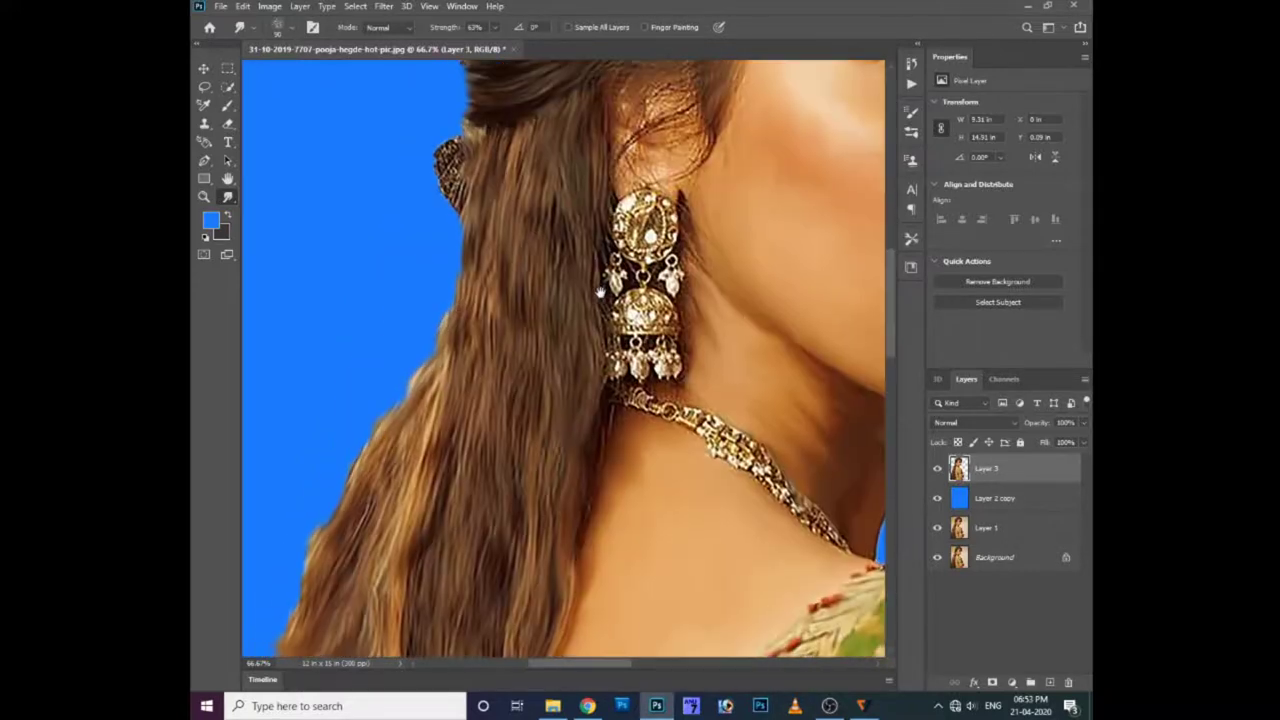
{"action": "left_click_drag", "start_coordinate": [571, 200], "coordinate": [600, 355]}
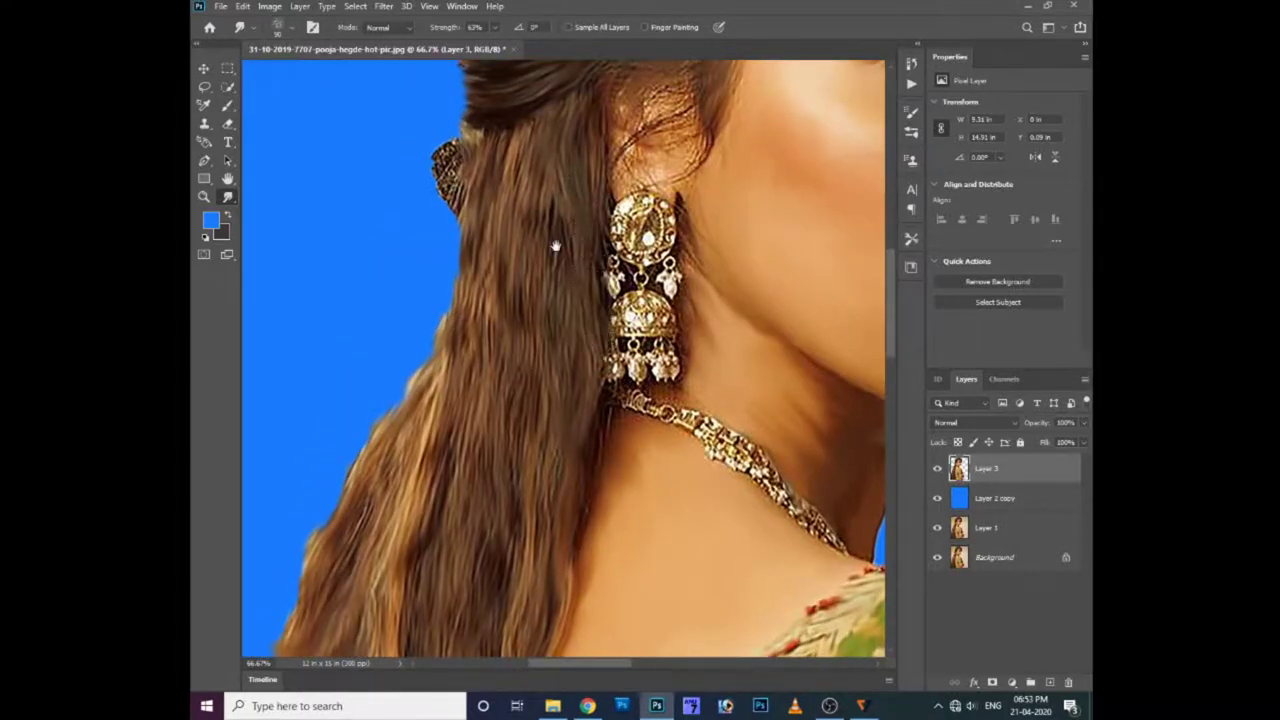
{"action": "scroll", "coordinate": [555, 246], "scroll_direction": "up", "scroll_amount": 3}
{"action": "scroll", "coordinate": [488, 337], "scroll_direction": "up", "scroll_amount": 1, "text": "alt"}
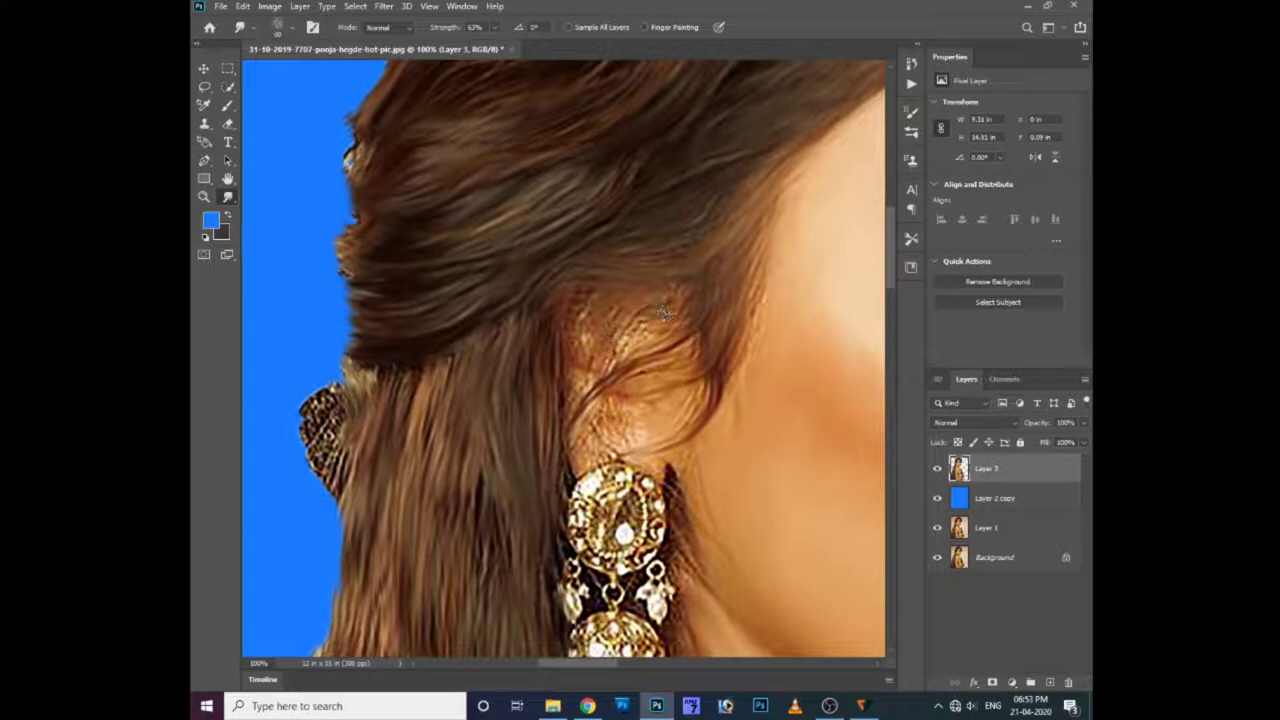
- Smudge the wispy strands over the ear into the skin, then zoom in on the earring
{"action": "left_click_drag", "start_coordinate": [620, 350], "coordinate": [566, 462]}
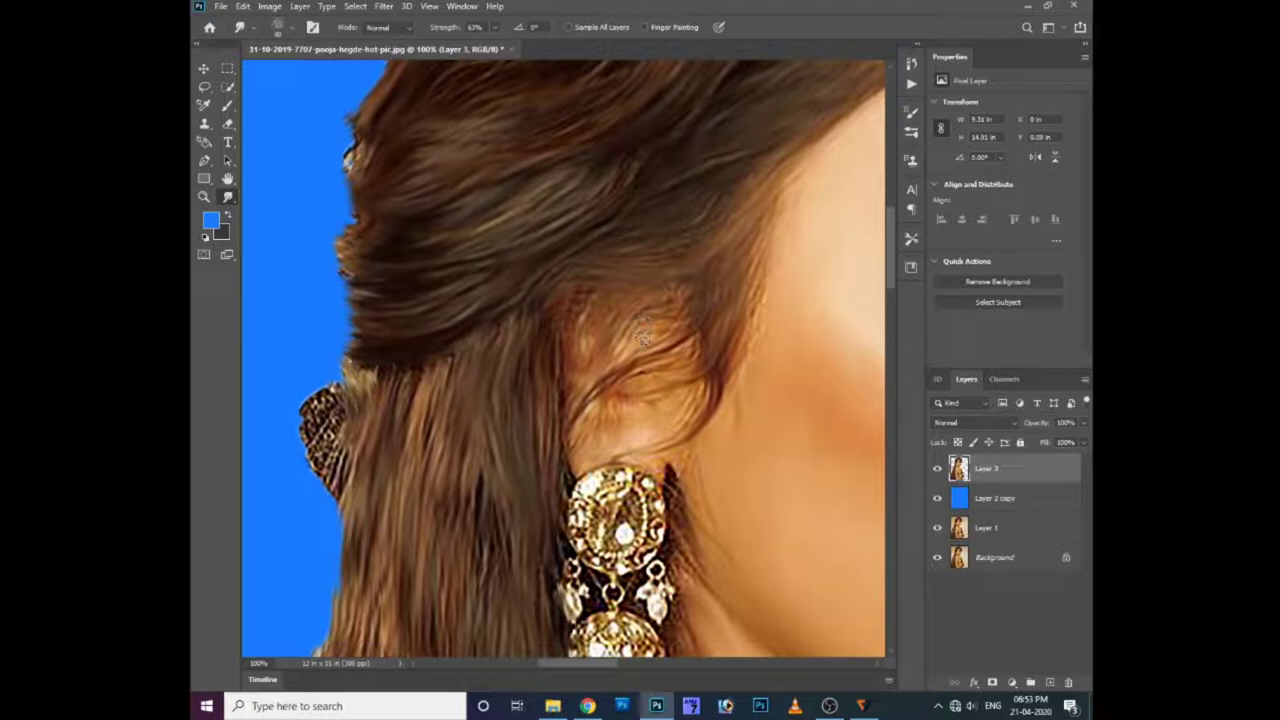
{"action": "left_click_drag", "start_coordinate": [562, 480], "coordinate": [485, 370]}
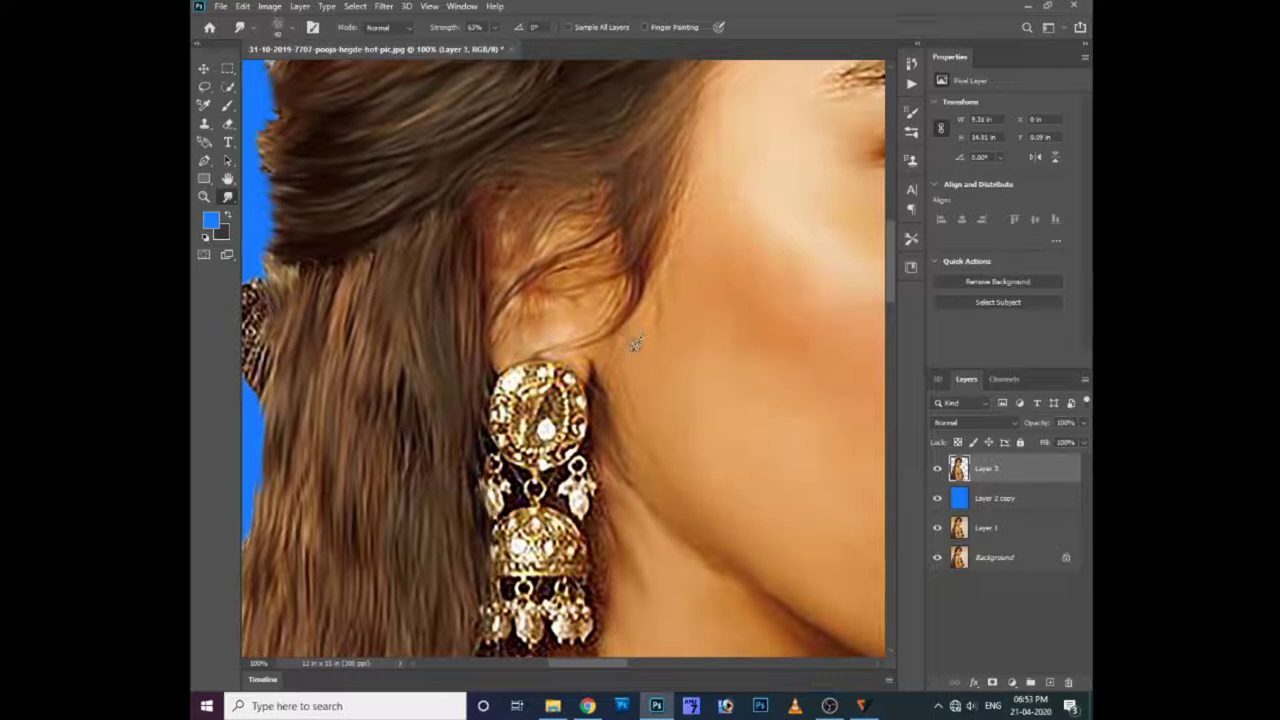
{"action": "left_click_drag", "start_coordinate": [680, 193], "coordinate": [620, 247]}
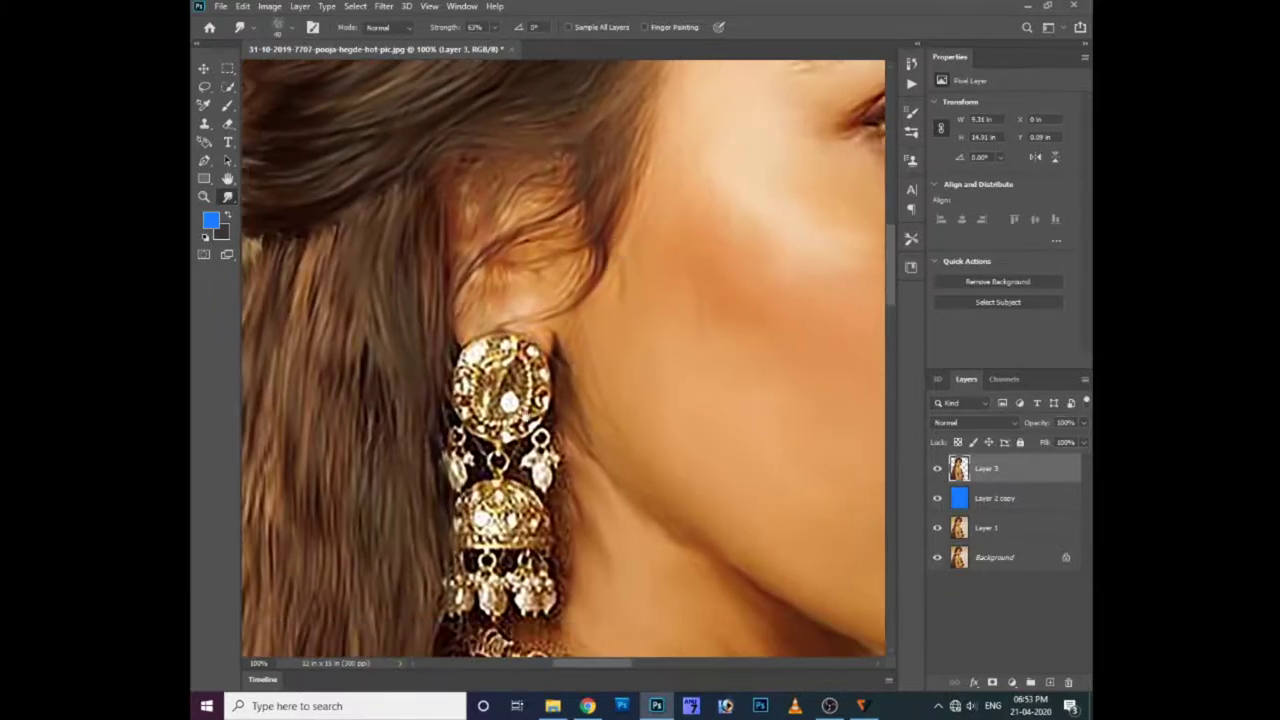
{"action": "left_click_drag", "start_coordinate": [520, 400], "coordinate": [545, 345]}
- Zoom to 200% on the earring and smudge the top of its dome smooth
{"action": "key", "text": "ctrl+plus"}
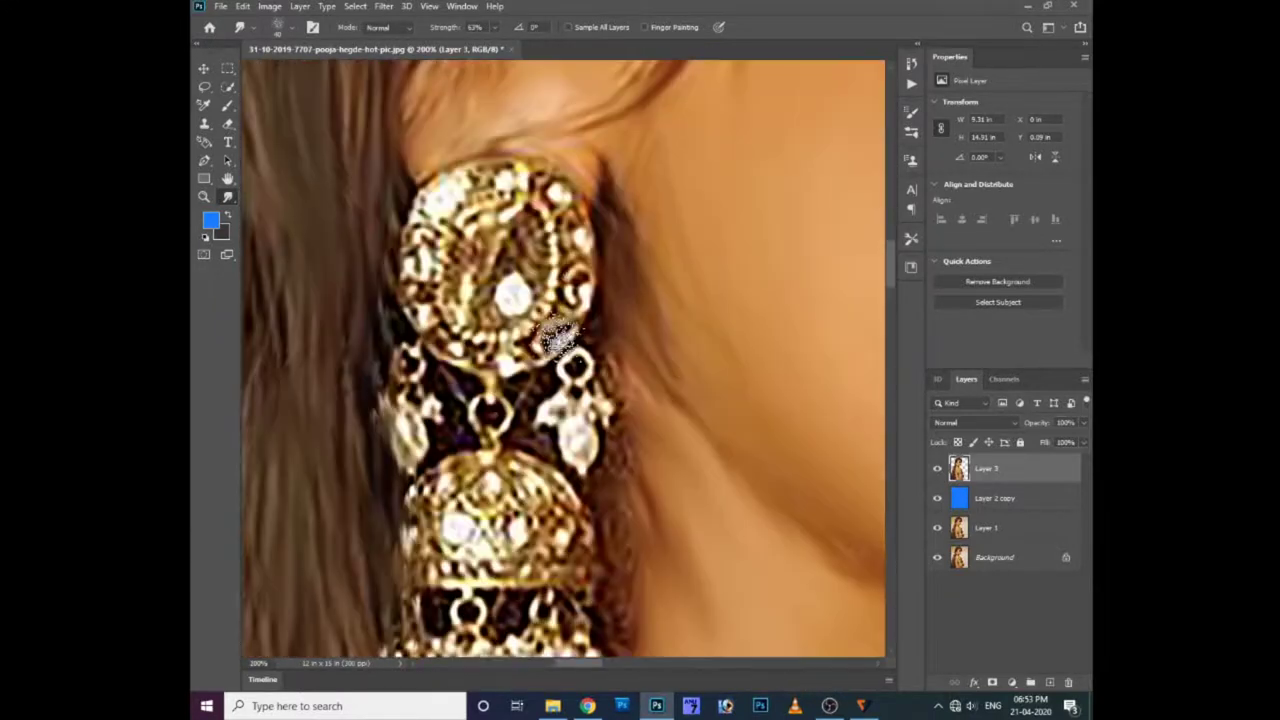
{"action": "scroll", "coordinate": [520, 350], "scroll_direction": "down", "scroll_amount": 3}
{"action": "scroll", "coordinate": [480, 400], "scroll_direction": "down", "scroll_amount": 2}
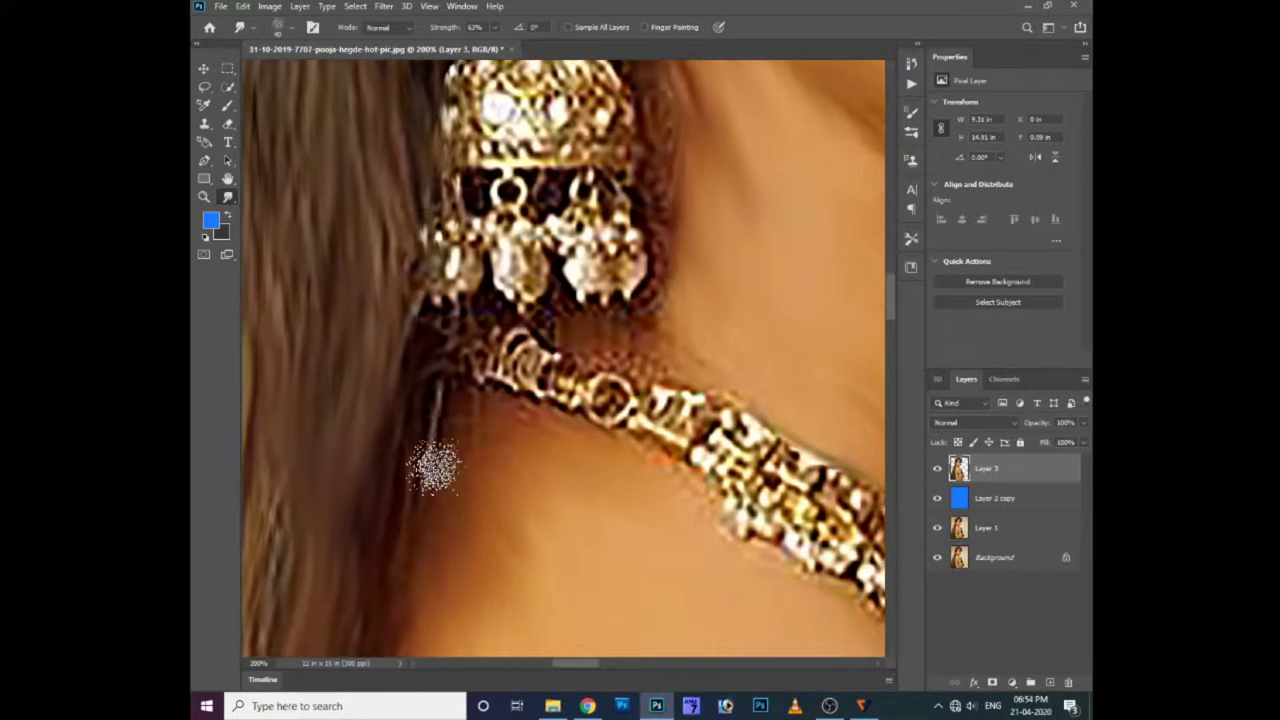
{"action": "scroll", "coordinate": [437, 414], "scroll_direction": "up", "scroll_amount": 4}
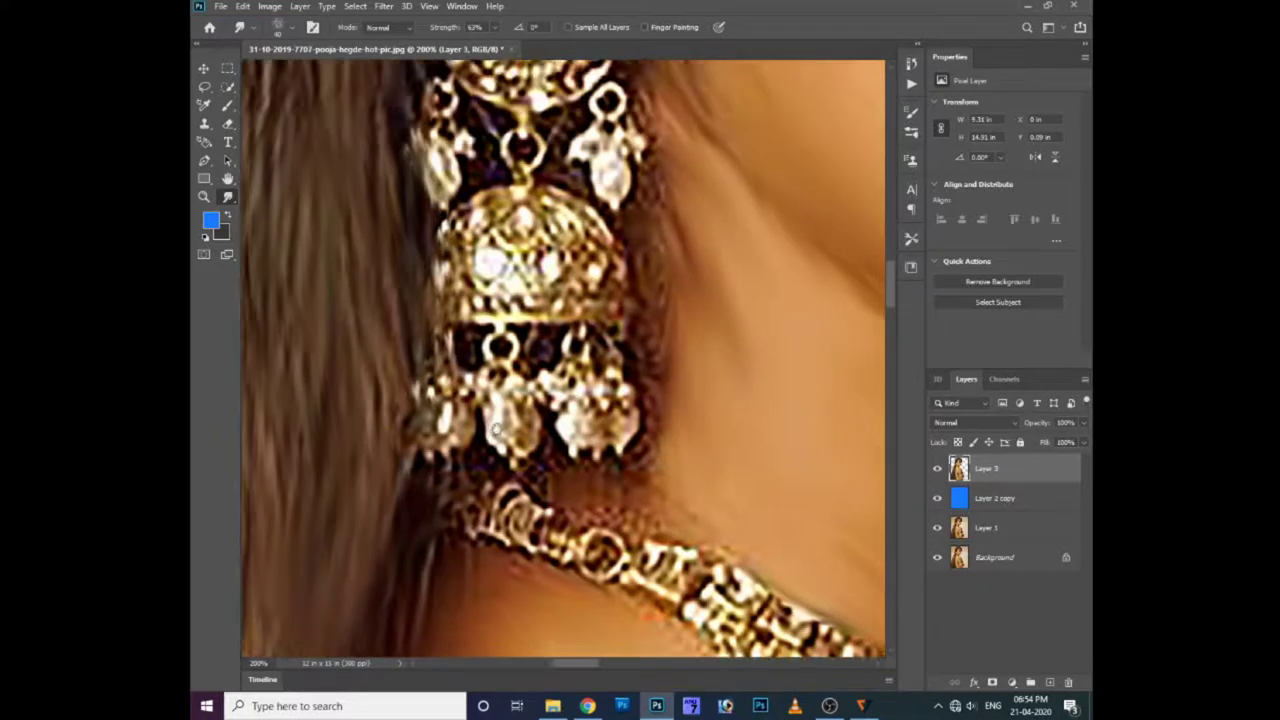
{"action": "scroll", "coordinate": [437, 414], "scroll_direction": "up", "scroll_amount": 5}
{"action": "right_click", "coordinate": [543, 356]}
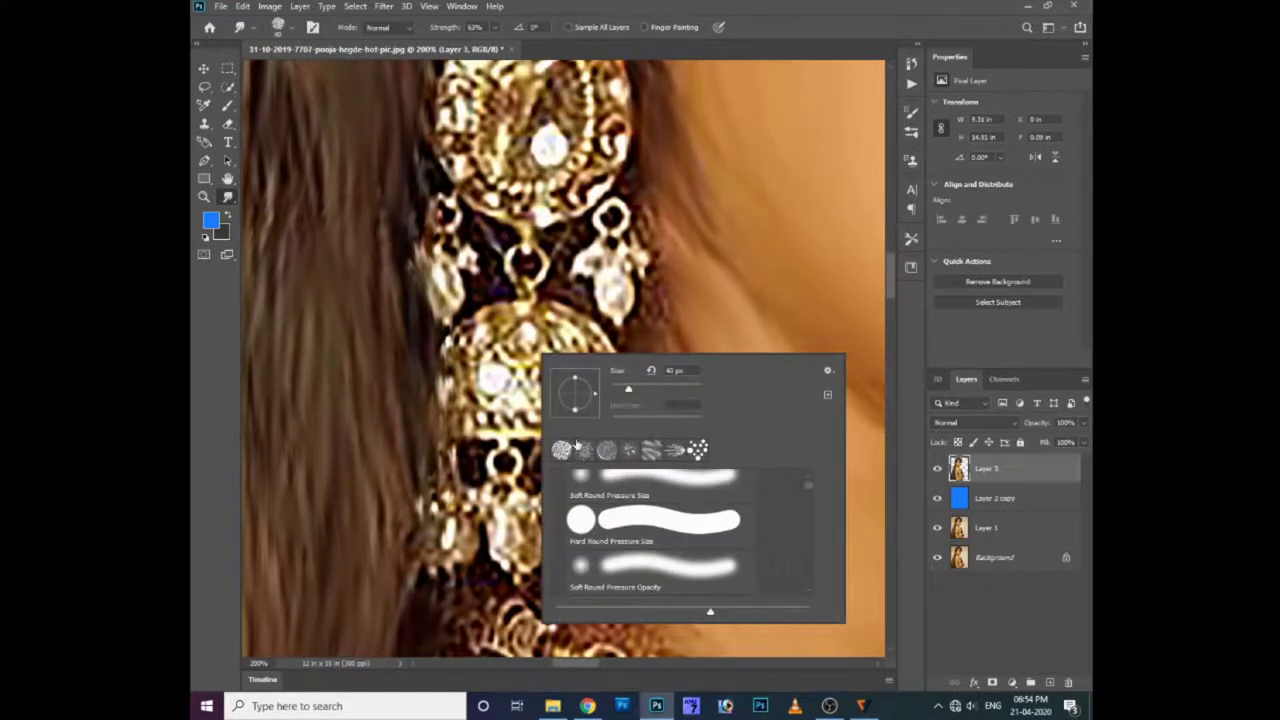
{"action": "left_click", "coordinate": [508, 326]}
{"action": "mouse_move", "coordinate": [510, 326]}
{"action": "left_mouse_down"}
{"action": "mouse_move", "coordinate": [470, 330]}
{"action": "mouse_move", "coordinate": [525, 312]}
{"action": "mouse_move", "coordinate": [572, 322]}
{"action": "left_mouse_up"}
- Lower smudge strength to 27% and smear the earring dome's jewels and bead
{"action": "left_click", "coordinate": [493, 28]}
{"action": "left_click_drag", "start_coordinate": [473, 48], "coordinate": [466, 48]}
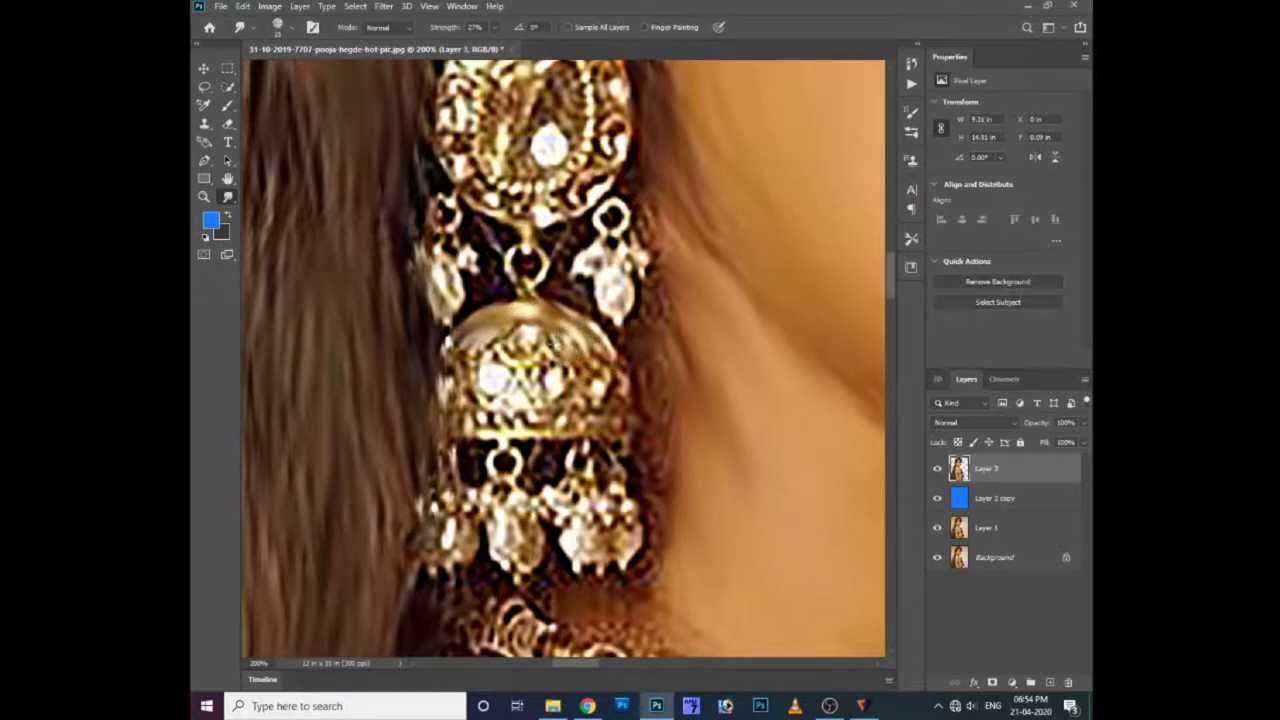
{"action": "left_click_drag", "start_coordinate": [512, 398], "coordinate": [555, 374]}
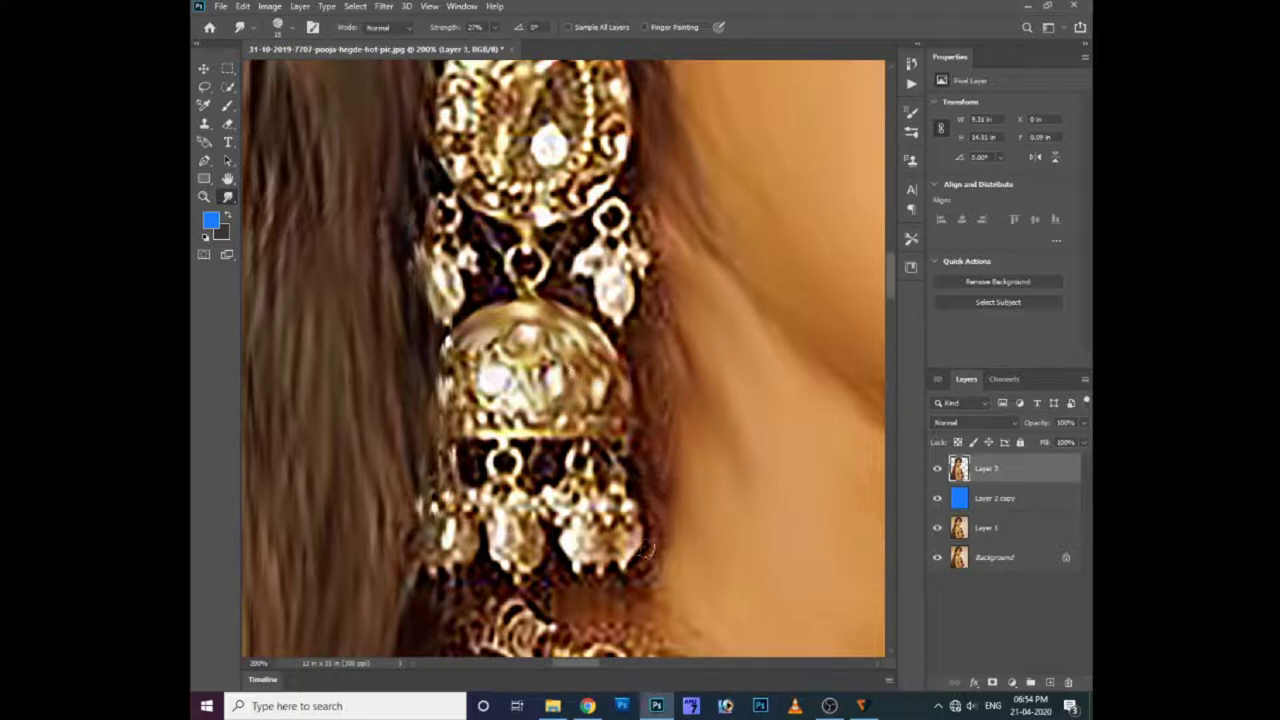
{"action": "left_click_drag", "start_coordinate": [589, 470], "coordinate": [584, 466]}
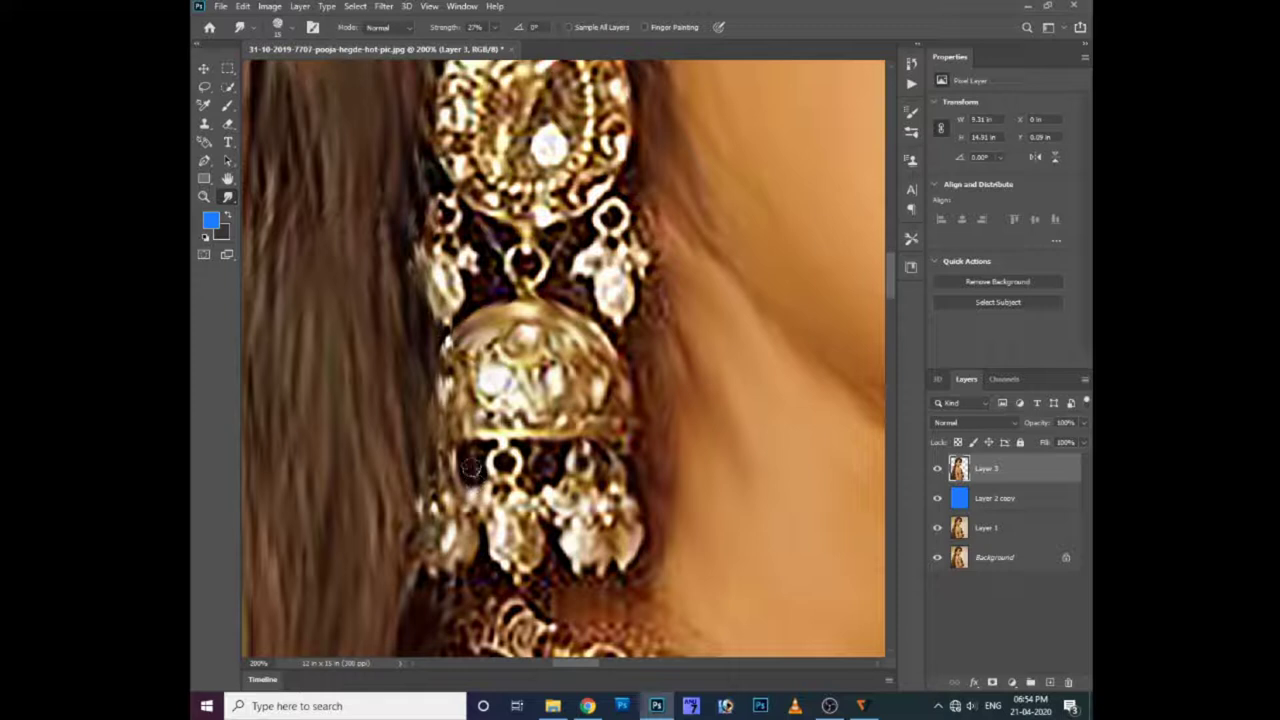
- Smear the top of the earring and the edge of its upper disc
{"action": "scroll", "coordinate": [495, 317], "scroll_direction": "up", "scroll_amount": 2}
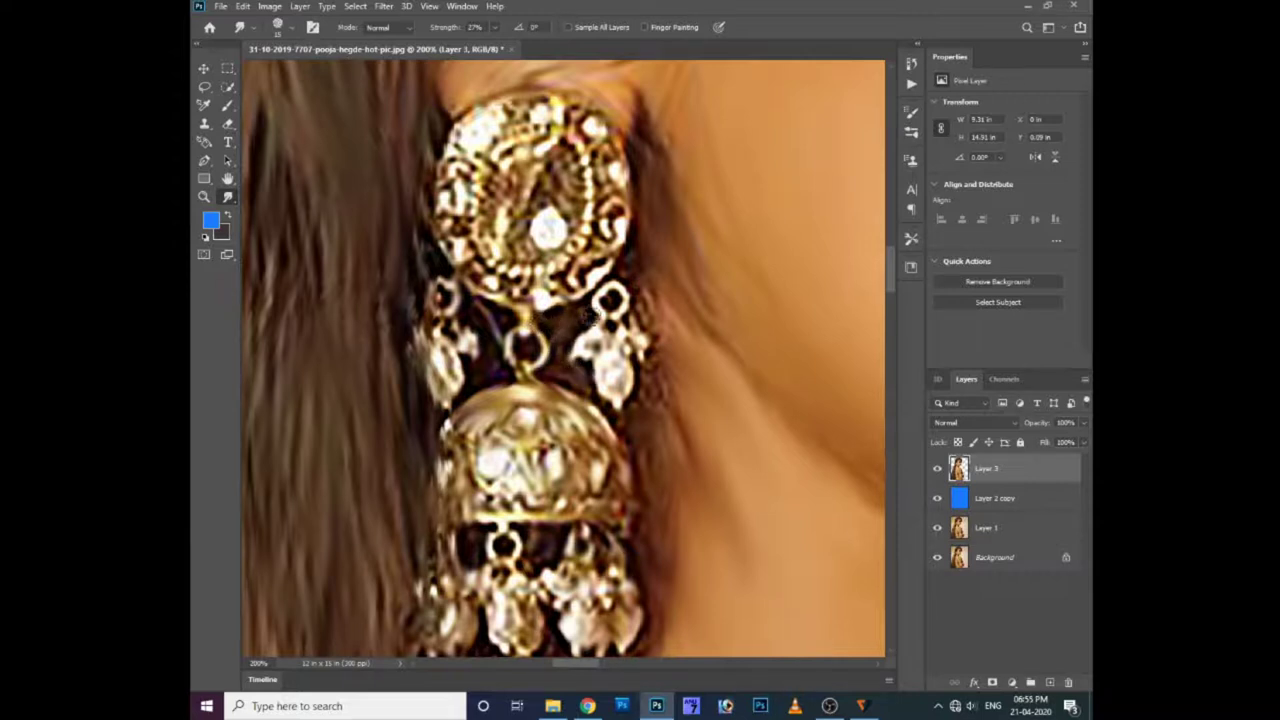
{"action": "scroll", "coordinate": [566, 284], "scroll_direction": "up", "scroll_amount": 1}
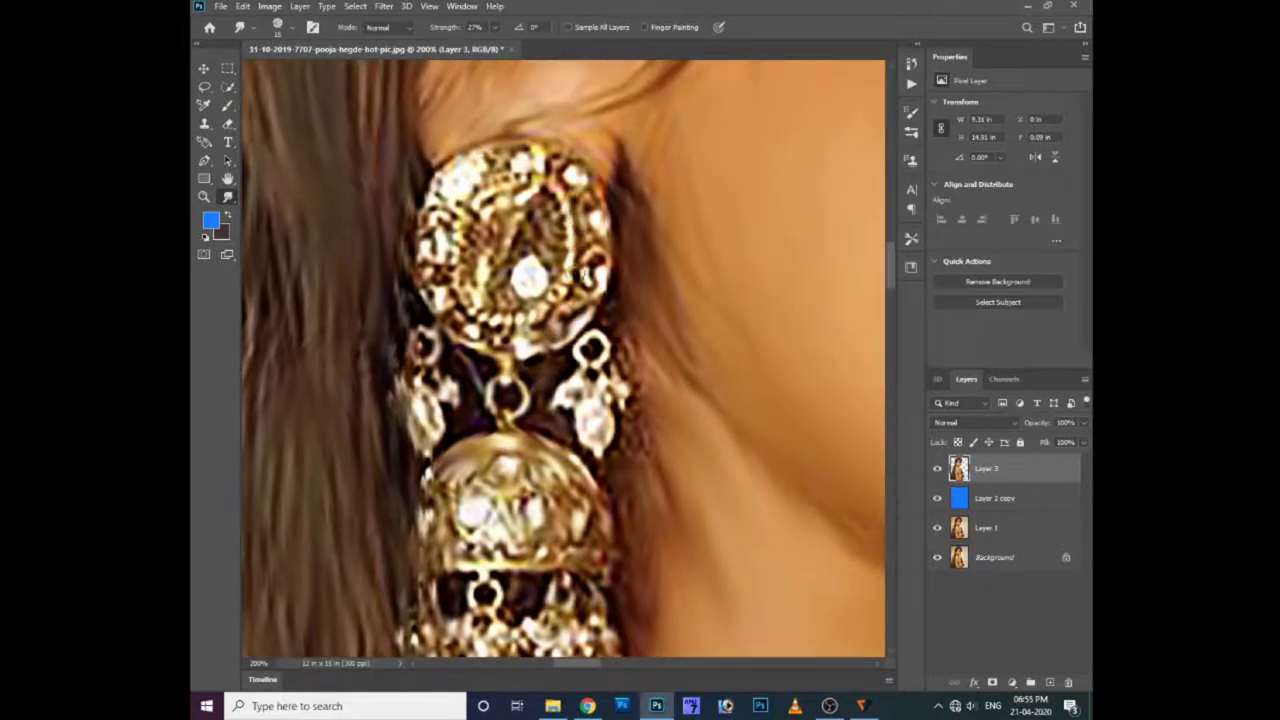
{"action": "mouse_move", "coordinate": [543, 160]}
{"action": "left_mouse_down"}
{"action": "mouse_move", "coordinate": [511, 244]}
{"action": "mouse_move", "coordinate": [538, 292]}
{"action": "left_mouse_up"}
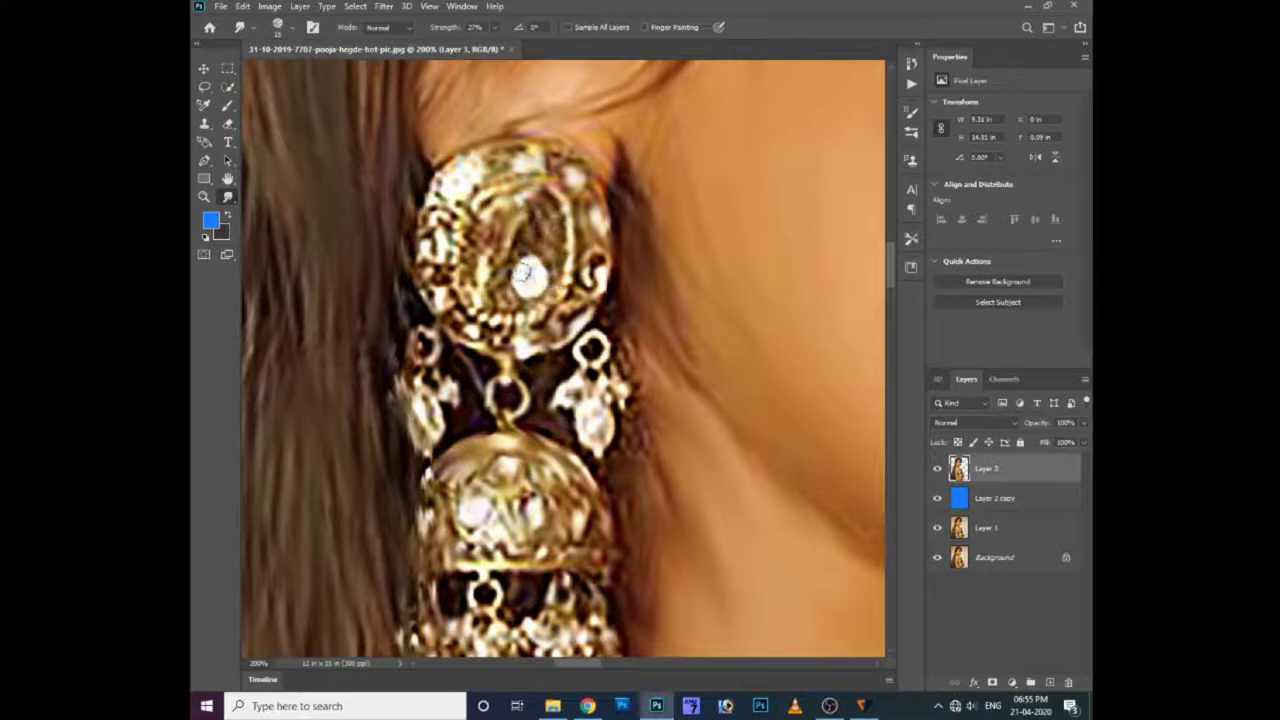
{"action": "mouse_move", "coordinate": [447, 236]}
{"action": "left_mouse_down"}
{"action": "mouse_move", "coordinate": [443, 285]}
{"action": "mouse_move", "coordinate": [476, 320]}
{"action": "mouse_move", "coordinate": [545, 326]}
{"action": "mouse_move", "coordinate": [580, 312]}
{"action": "mouse_move", "coordinate": [572, 258]}
{"action": "mouse_move", "coordinate": [537, 278]}
{"action": "left_mouse_up"}
{"action": "scroll", "coordinate": [537, 278], "scroll_direction": "down", "scroll_amount": 2}
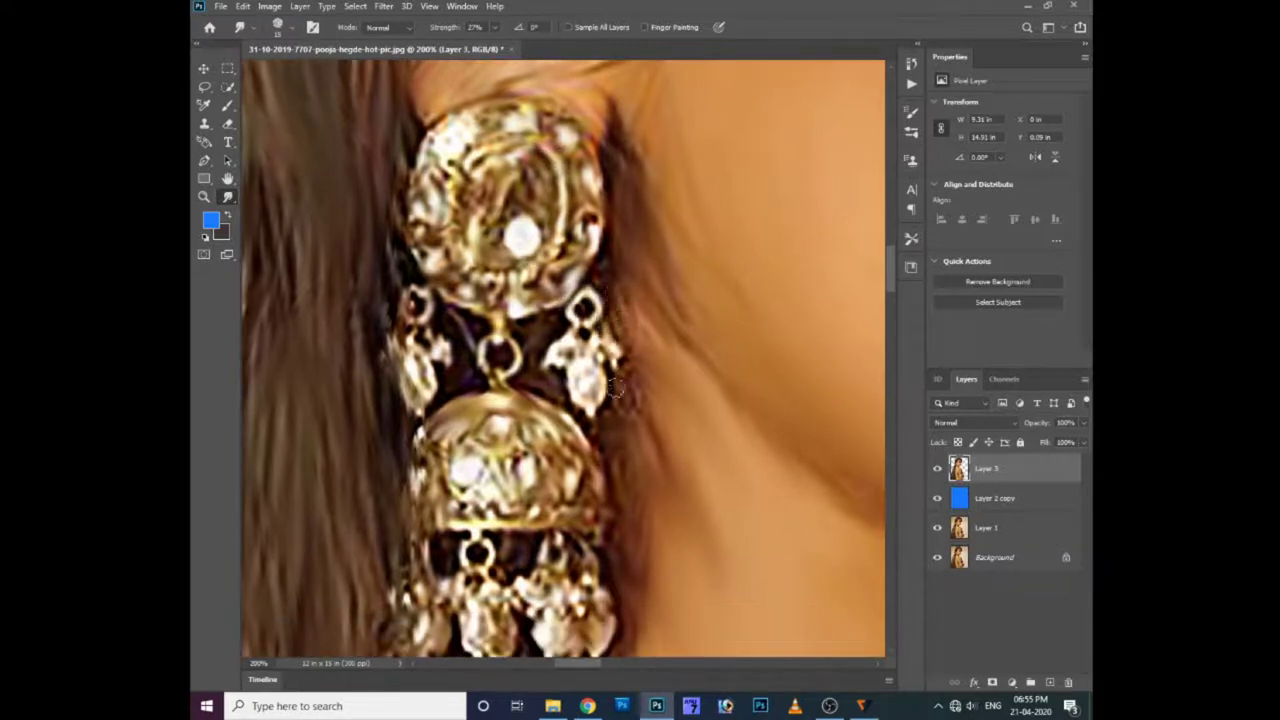
{"action": "scroll", "coordinate": [627, 447], "scroll_direction": "down", "scroll_amount": 3}
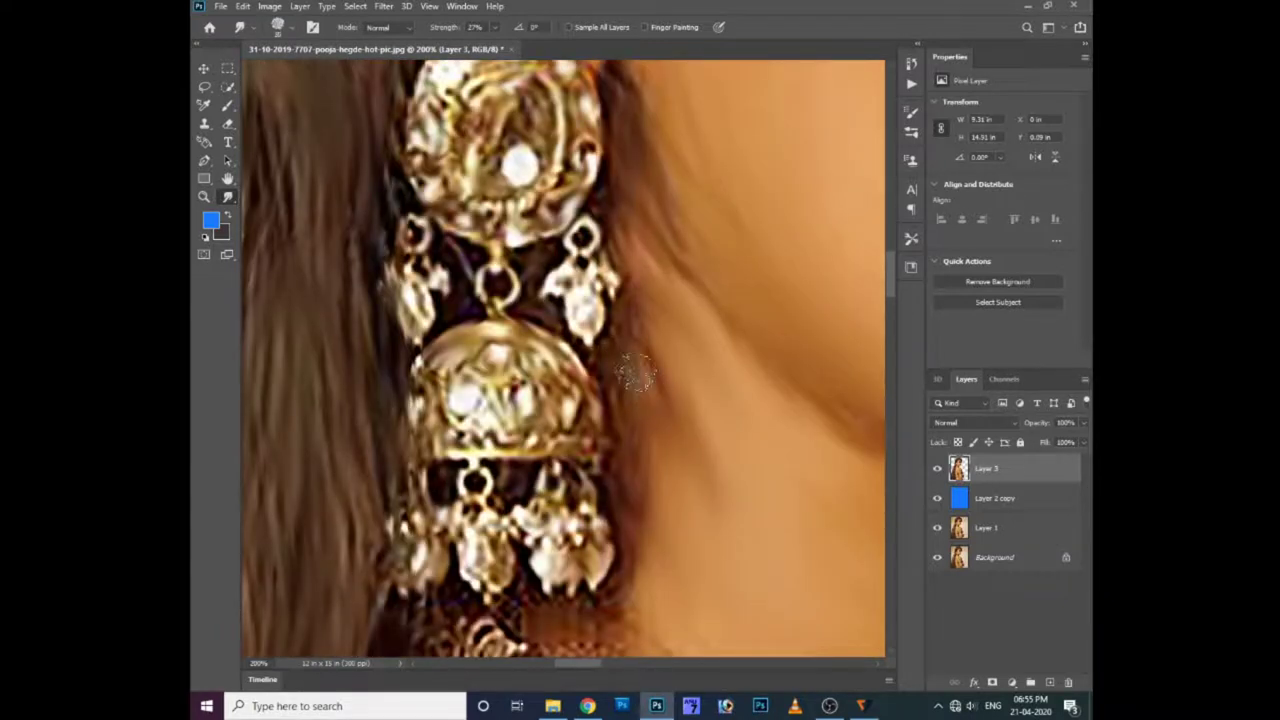
{"action": "scroll", "coordinate": [635, 385], "scroll_direction": "down", "scroll_amount": 2}
{"action": "scroll", "coordinate": [643, 409], "scroll_direction": "down", "scroll_amount": 2}
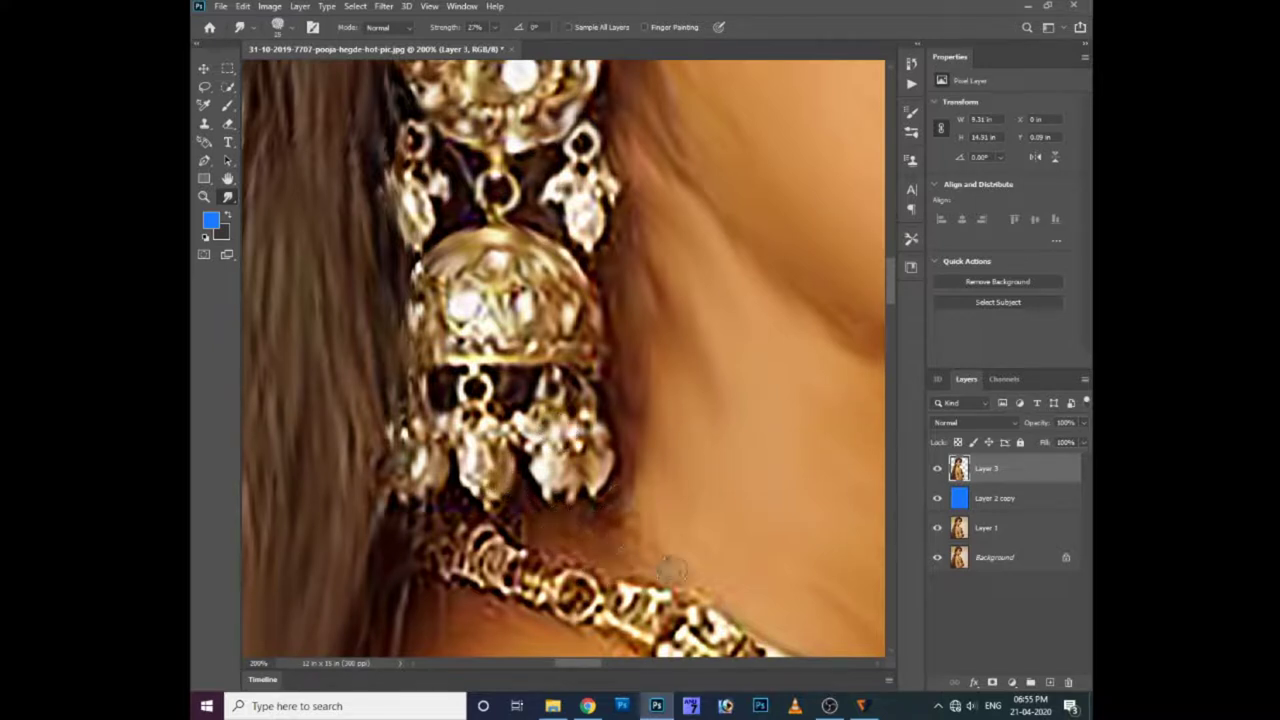
- Smudge the necklace beads just below the earring into brushstrokes along their length
{"action": "left_click_drag", "start_coordinate": [526, 533], "coordinate": [561, 503]}
{"action": "mouse_move", "coordinate": [500, 462]}
{"action": "left_mouse_down"}
{"action": "mouse_move", "coordinate": [480, 500]}
{"action": "mouse_move", "coordinate": [490, 550]}
{"action": "mouse_move", "coordinate": [540, 530]}
{"action": "mouse_move", "coordinate": [640, 590]}
{"action": "left_mouse_up"}
{"action": "left_click_drag", "start_coordinate": [503, 582], "coordinate": [462, 527]}
{"action": "mouse_move", "coordinate": [600, 578]}
{"action": "left_mouse_down"}
{"action": "mouse_move", "coordinate": [605, 525]}
{"action": "mouse_move", "coordinate": [660, 520]}
{"action": "mouse_move", "coordinate": [695, 597]}
{"action": "mouse_move", "coordinate": [618, 437]}
{"action": "mouse_move", "coordinate": [560, 455]}
{"action": "left_mouse_up"}
{"action": "mouse_move", "coordinate": [465, 400]}
{"action": "left_mouse_down"}
{"action": "mouse_move", "coordinate": [505, 405]}
{"action": "mouse_move", "coordinate": [590, 470]}
{"action": "mouse_move", "coordinate": [515, 470]}
{"action": "mouse_move", "coordinate": [430, 420]}
{"action": "mouse_move", "coordinate": [415, 445]}
{"action": "mouse_move", "coordinate": [435, 490]}
{"action": "left_mouse_up"}
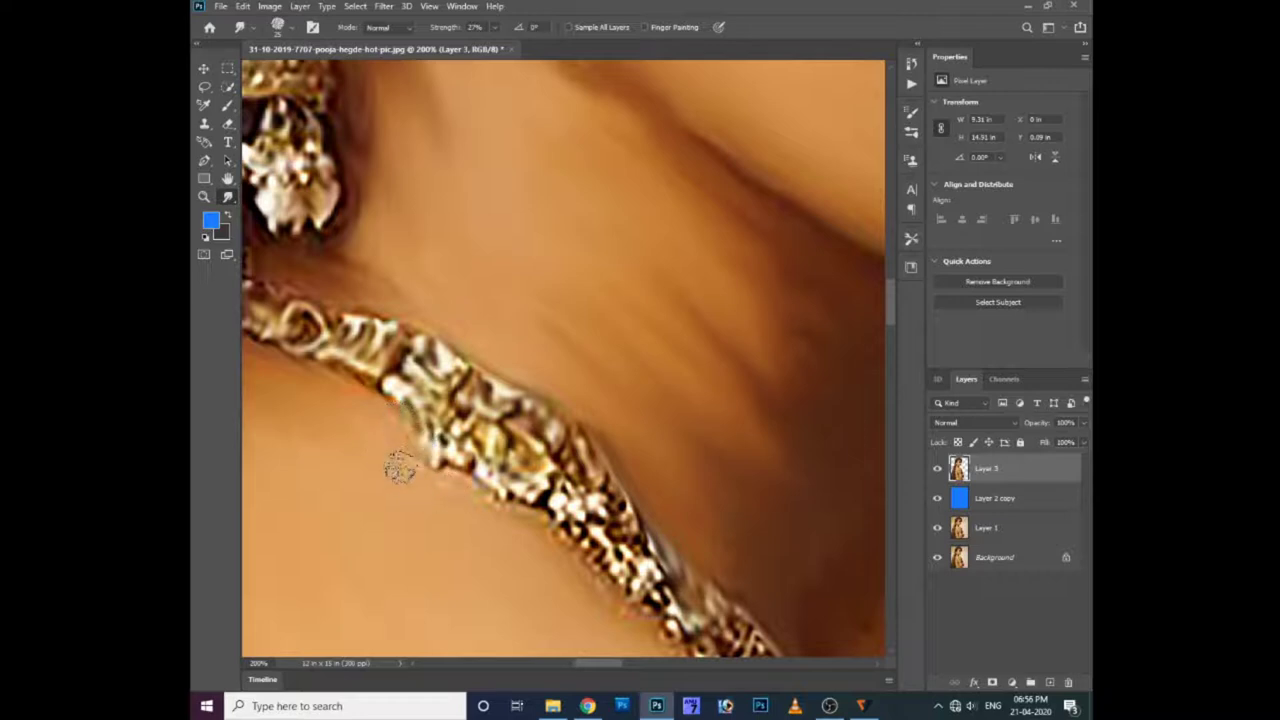
- Pan along the necklace and smudge its lower edge
{"action": "left_click_drag", "start_coordinate": [507, 530], "coordinate": [515, 487]}
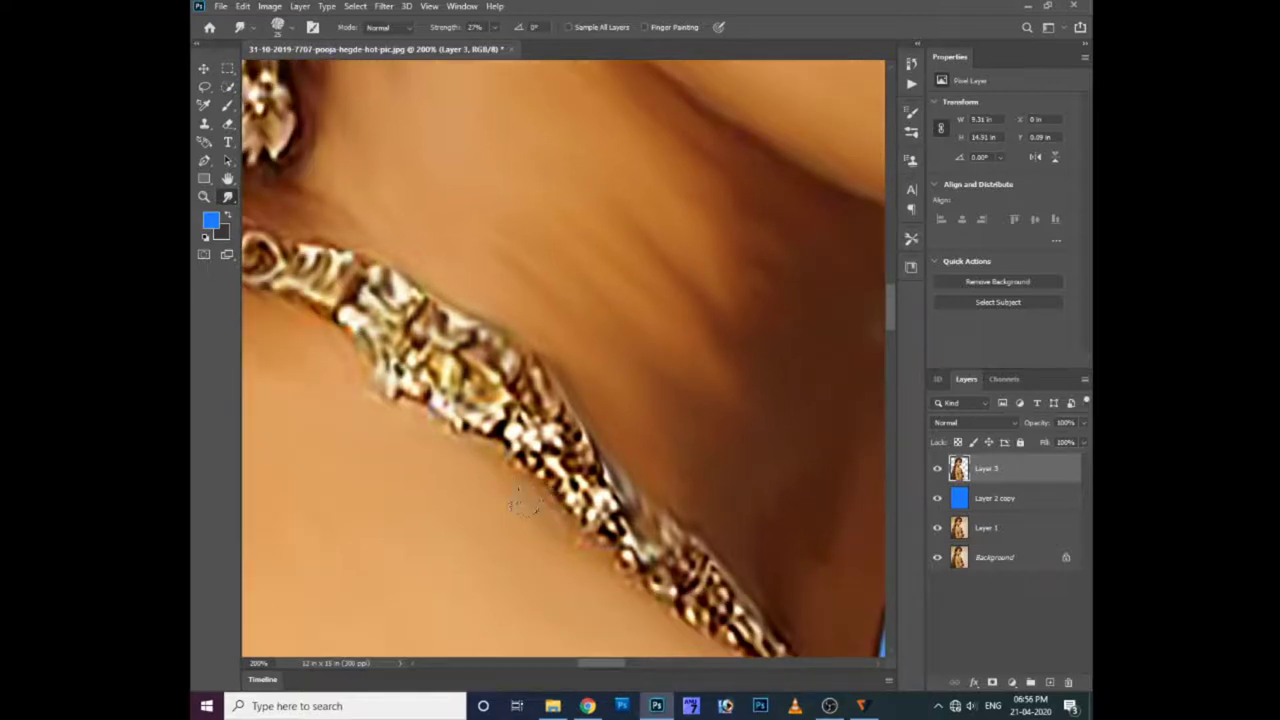
{"action": "left_click_drag", "start_coordinate": [565, 549], "coordinate": [528, 507]}
{"action": "mouse_move", "coordinate": [610, 479]}
{"action": "left_mouse_down"}
{"action": "mouse_move", "coordinate": [588, 432]}
{"action": "mouse_move", "coordinate": [520, 398]}
{"action": "mouse_move", "coordinate": [510, 370]}
{"action": "mouse_move", "coordinate": [550, 444]}
{"action": "mouse_move", "coordinate": [685, 555]}
{"action": "mouse_move", "coordinate": [605, 455]}
{"action": "left_mouse_up"}
{"action": "left_click_drag", "start_coordinate": [700, 545], "coordinate": [674, 511]}
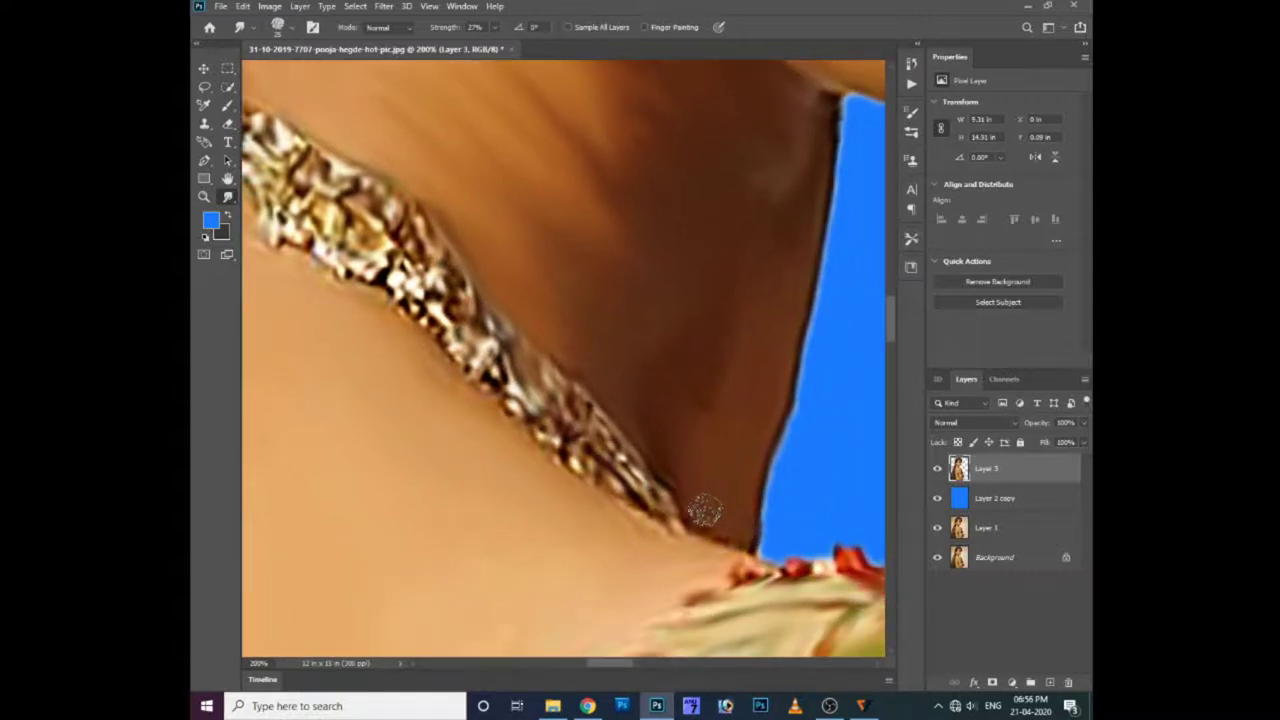
- Soften the shadowed neck edge beside the blue background
{"action": "scroll", "coordinate": [600, 414], "scroll_direction": "up", "scroll_amount": 3}
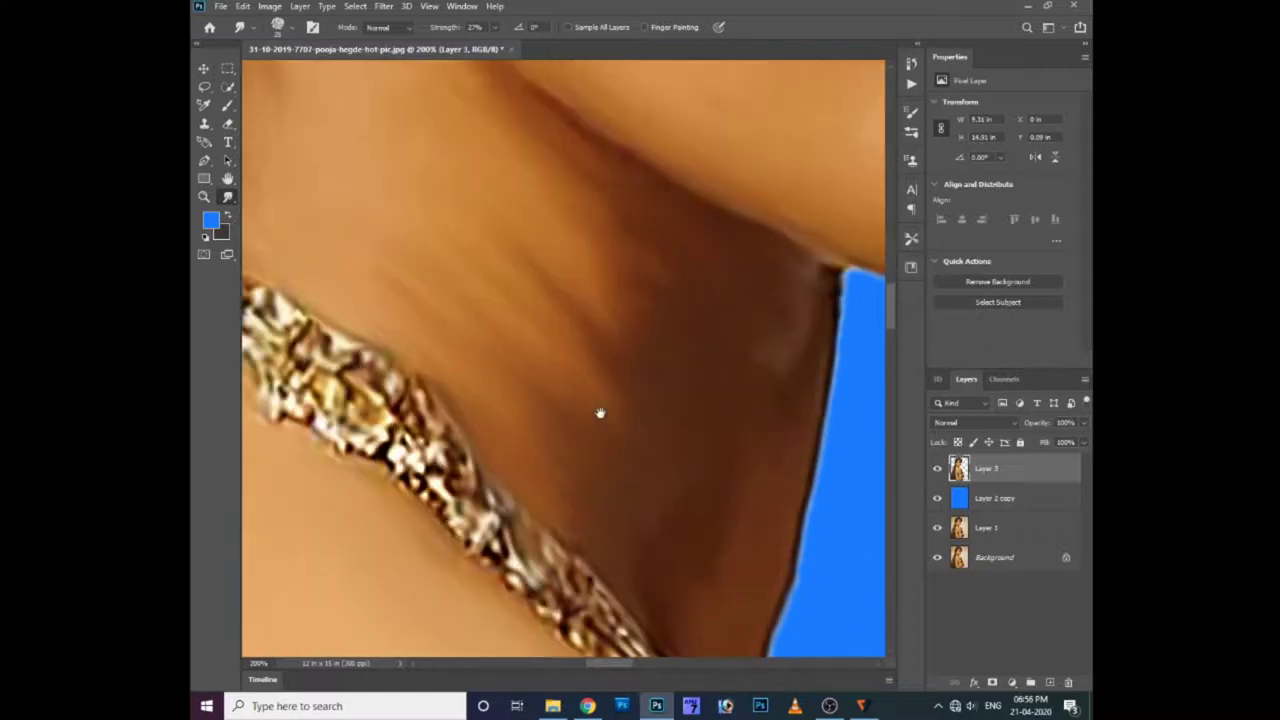
{"action": "scroll", "coordinate": [509, 414], "scroll_direction": "up", "scroll_amount": 3}
{"action": "scroll", "coordinate": [457, 337], "scroll_direction": "up", "scroll_amount": 1}
{"action": "scroll", "coordinate": [460, 338], "scroll_direction": "up", "scroll_amount": 2}
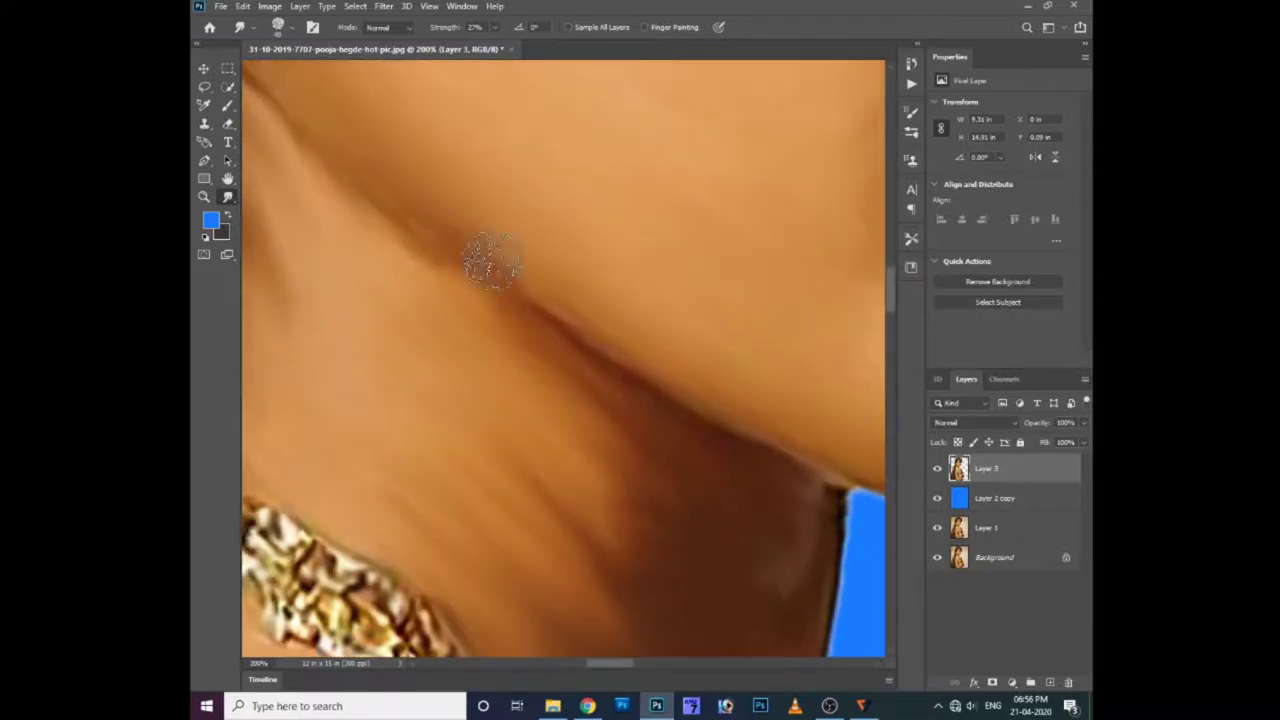
{"action": "scroll", "coordinate": [500, 320], "scroll_direction": "down", "scroll_amount": 2}
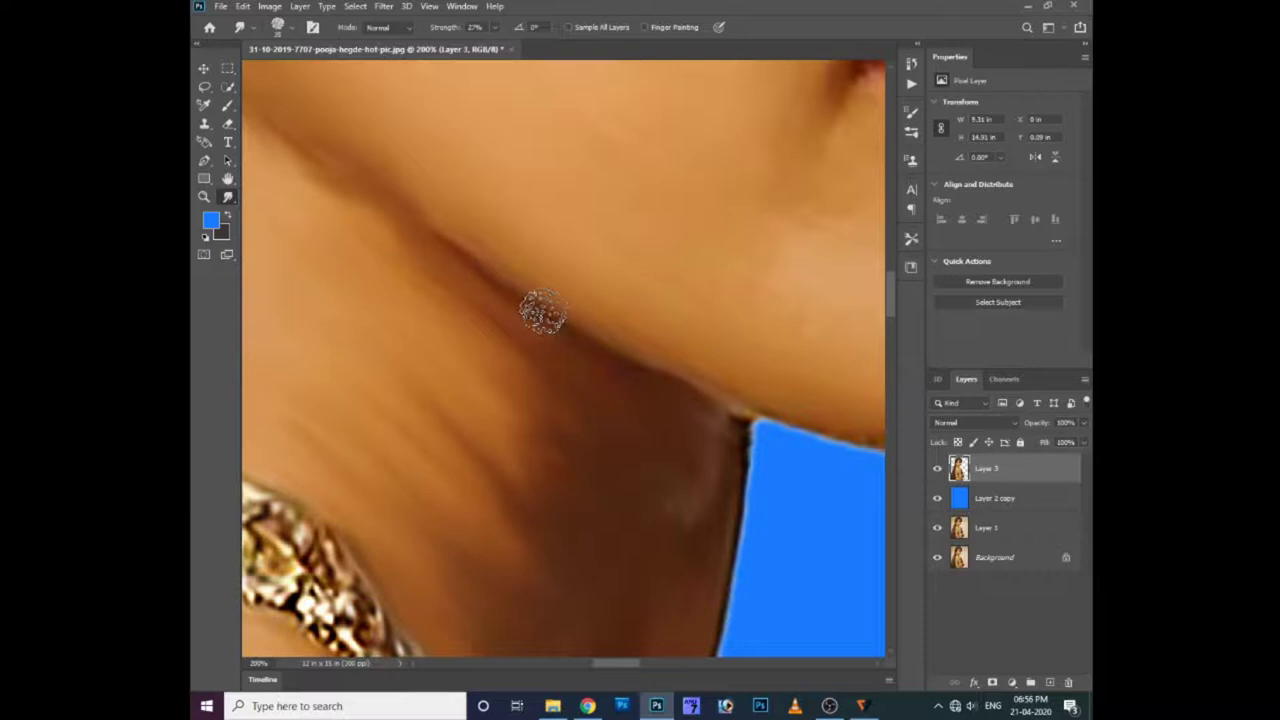
{"action": "left_click_drag", "start_coordinate": [731, 420], "coordinate": [711, 458]}
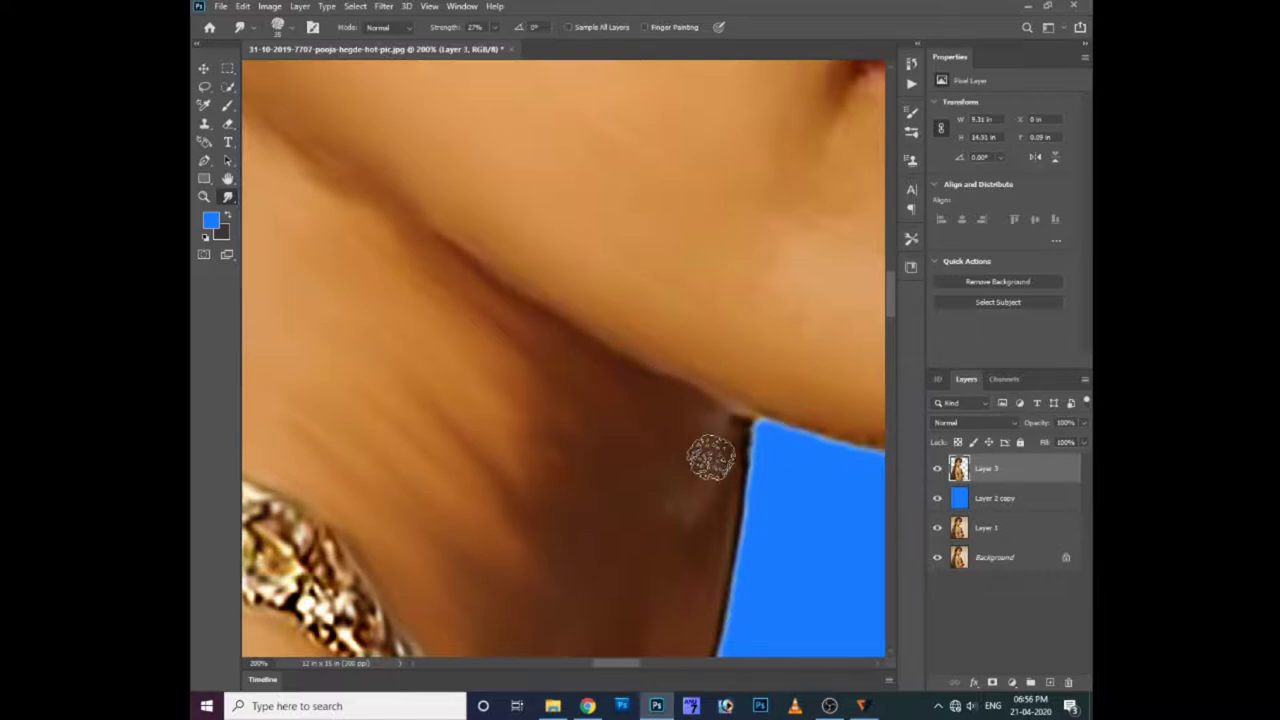
{"action": "scroll", "coordinate": [674, 557], "scroll_direction": "down", "scroll_amount": 2}
{"action": "scroll", "coordinate": [631, 506], "scroll_direction": "down", "scroll_amount": 2}
- Pick a brush size and smooth the stray hair along the crown's top edge
{"action": "scroll", "coordinate": [606, 471], "scroll_direction": "down", "scroll_amount": 2}
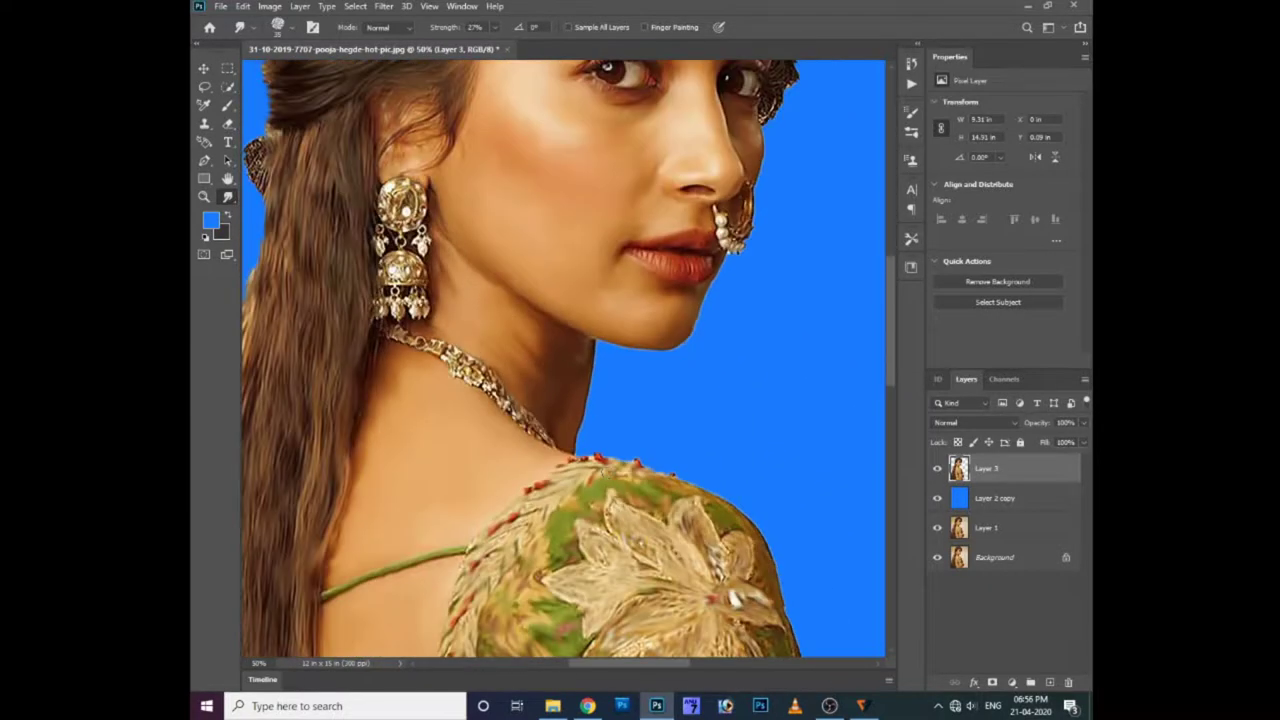
{"action": "scroll", "coordinate": [580, 447], "scroll_direction": "up", "scroll_amount": 1}
{"action": "scroll", "coordinate": [500, 171], "scroll_direction": "up", "scroll_amount": 5}
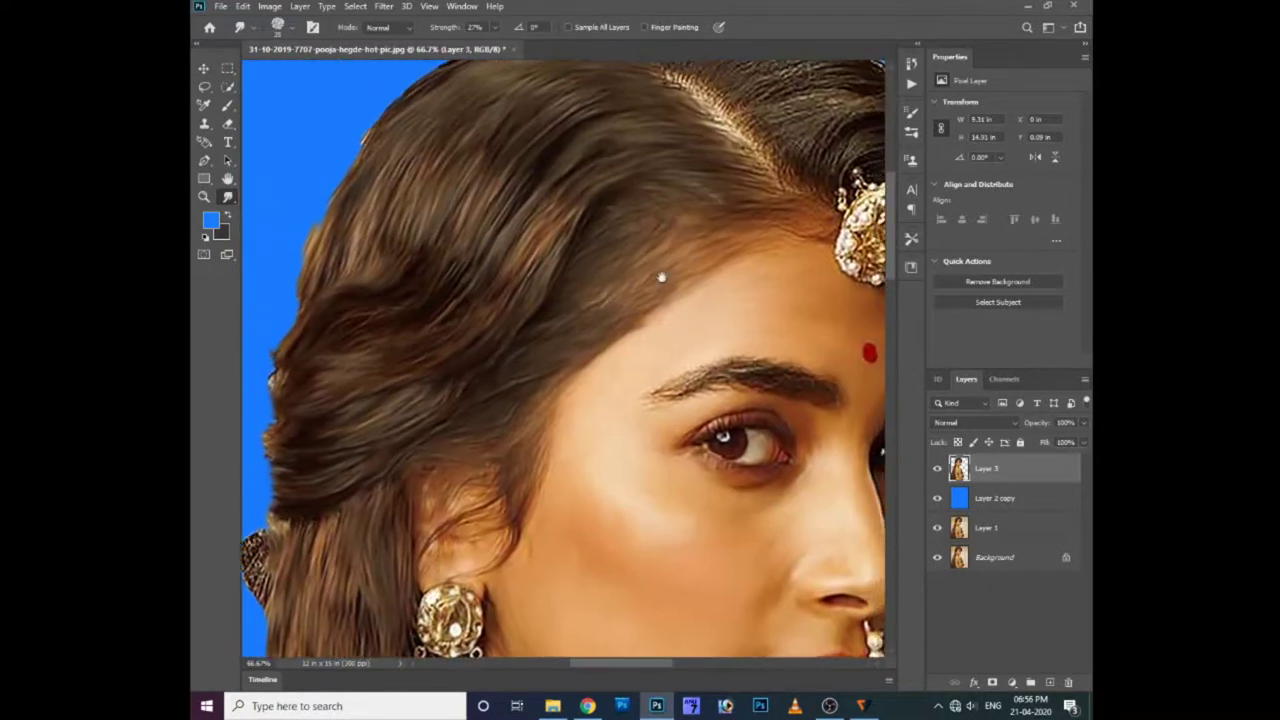
{"action": "scroll", "coordinate": [660, 277], "scroll_direction": "up", "scroll_amount": 1}
{"action": "right_click", "coordinate": [553, 193]}
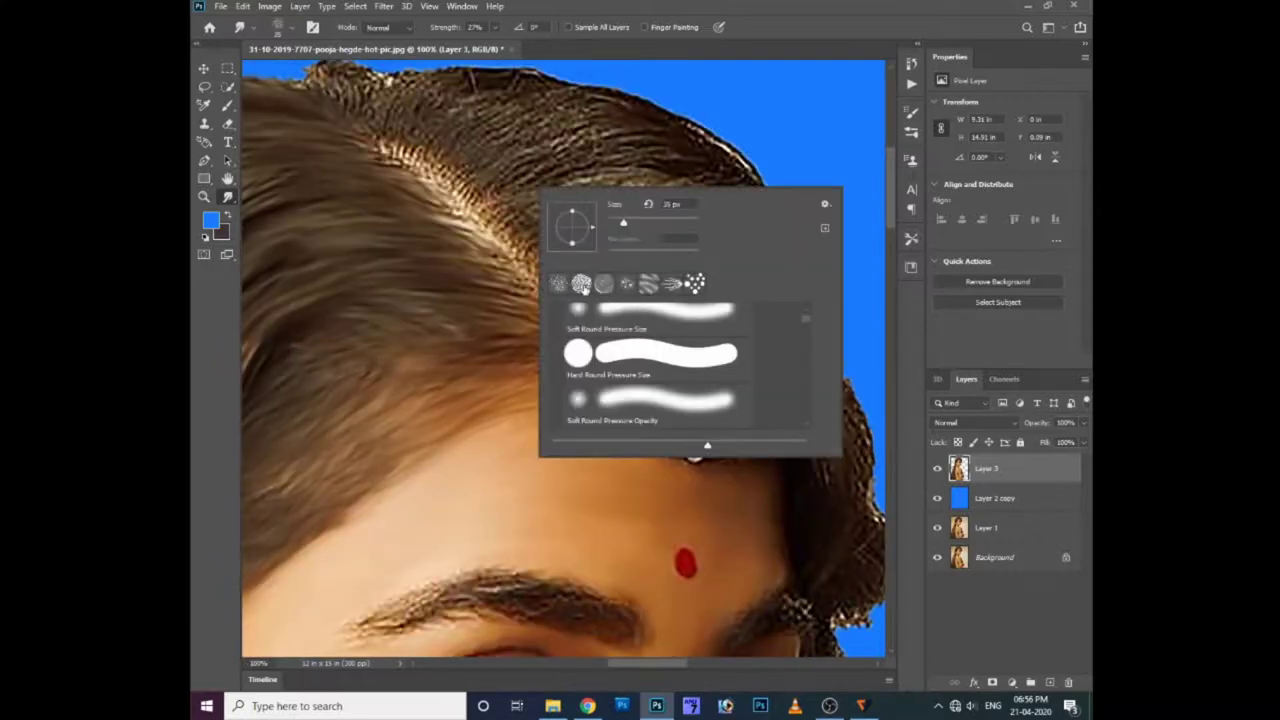
{"action": "left_click", "coordinate": [479, 159]}
{"action": "scroll", "coordinate": [395, 208], "scroll_direction": "up", "scroll_amount": 2}
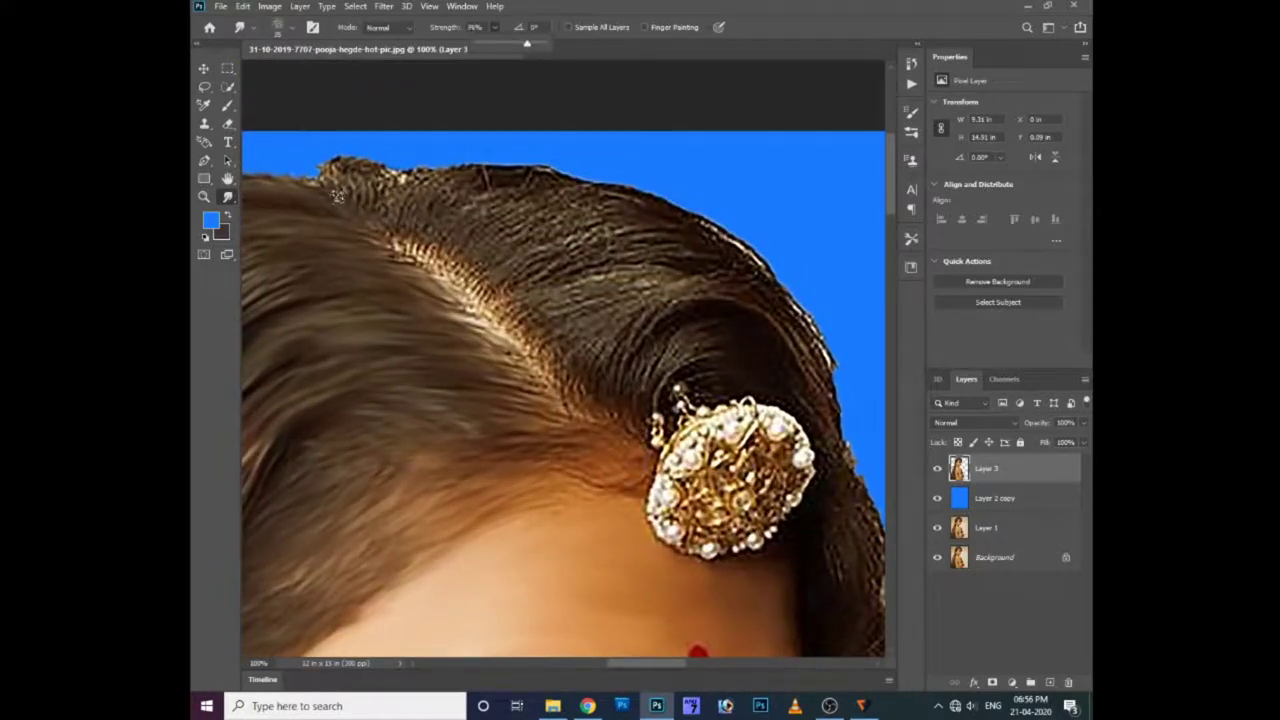
{"action": "left_click_drag", "start_coordinate": [338, 196], "coordinate": [455, 175]}
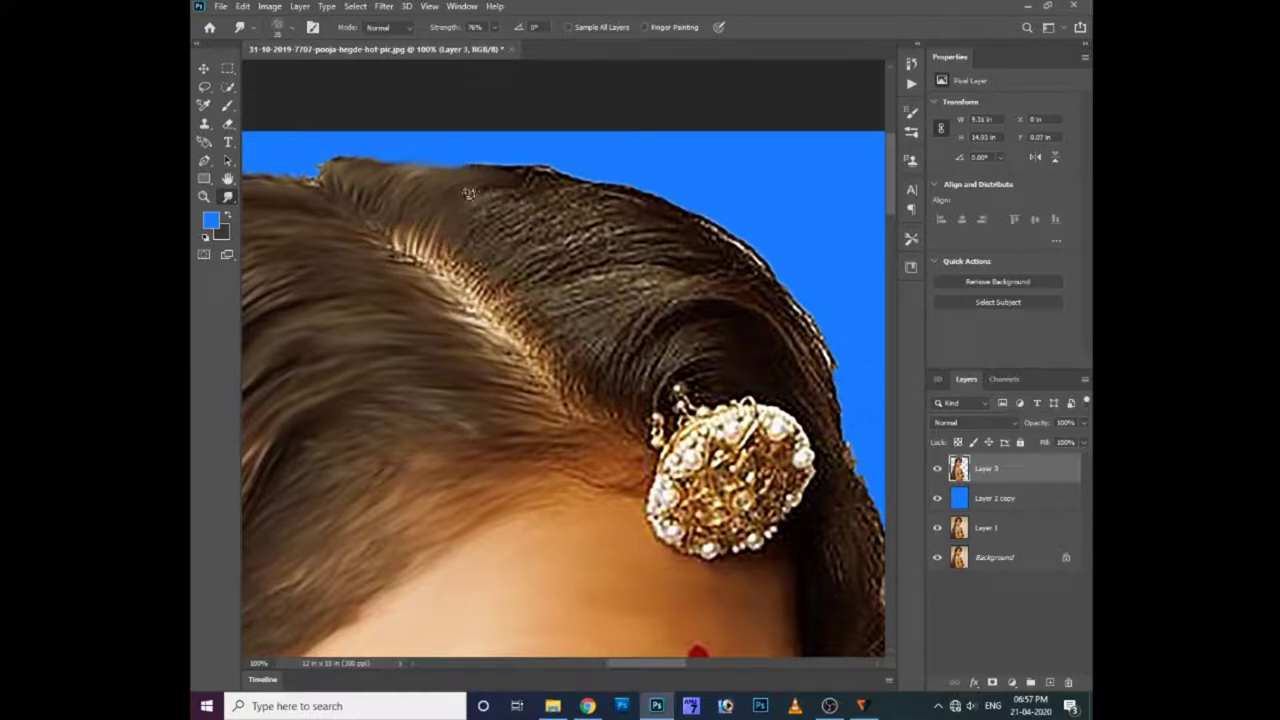
{"action": "left_click_drag", "start_coordinate": [460, 248], "coordinate": [596, 262]}
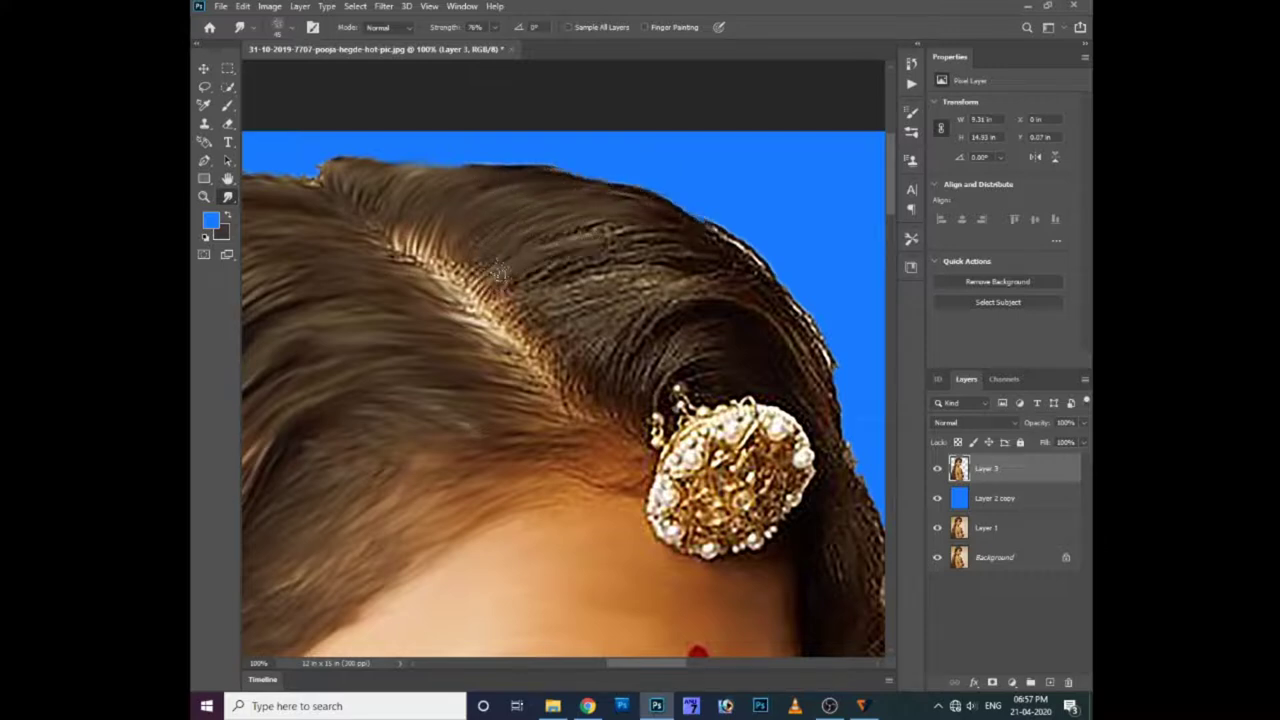
- Blend the hair along the part line, the right edge, and above the ornament
{"action": "left_click_drag", "start_coordinate": [472, 306], "coordinate": [397, 253]}
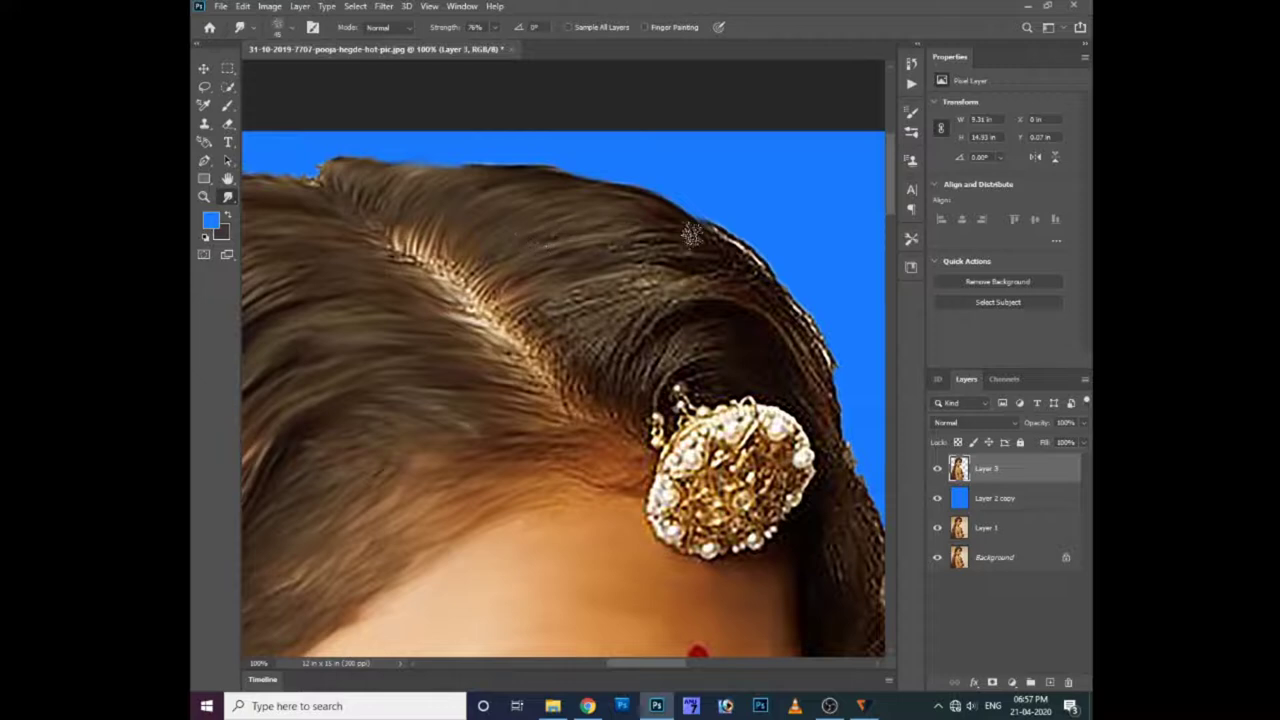
{"action": "left_click_drag", "start_coordinate": [690, 241], "coordinate": [820, 360]}
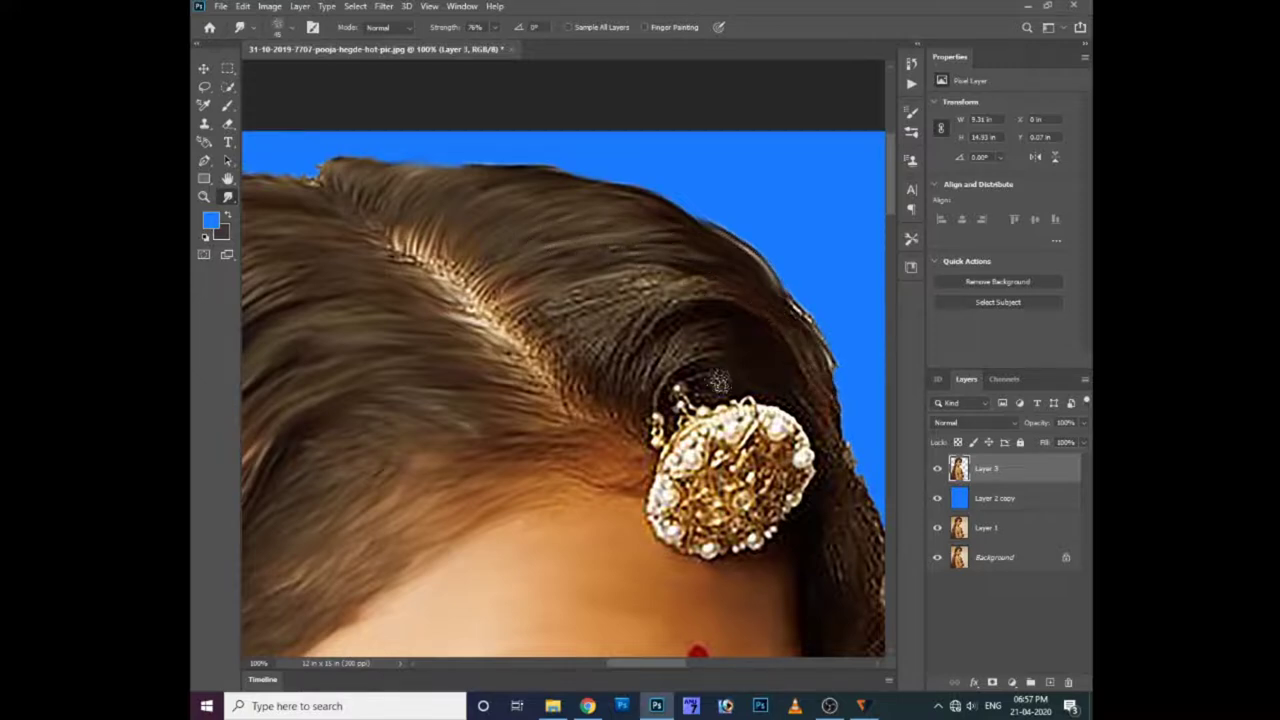
{"action": "mouse_move", "coordinate": [725, 285]}
{"action": "left_mouse_down"}
{"action": "mouse_move", "coordinate": [601, 349]}
{"action": "mouse_move", "coordinate": [531, 316]}
{"action": "left_mouse_up"}
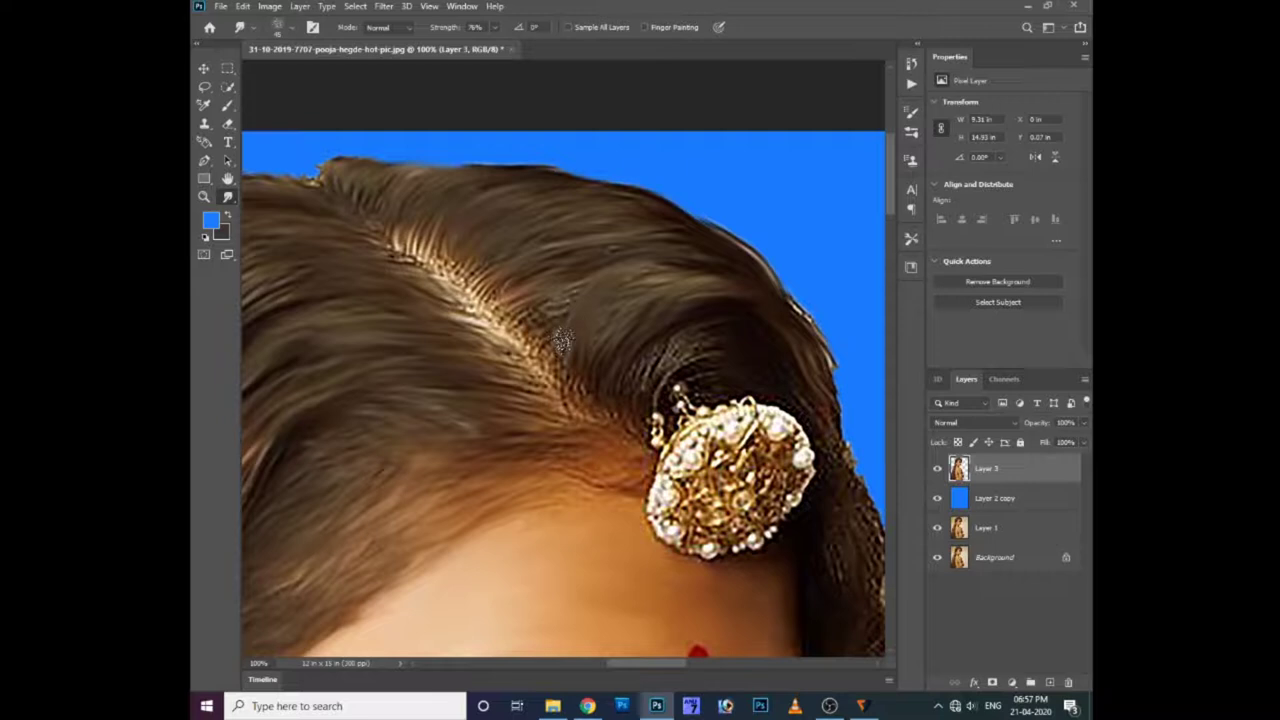
{"action": "left_click_drag", "start_coordinate": [531, 316], "coordinate": [750, 378]}
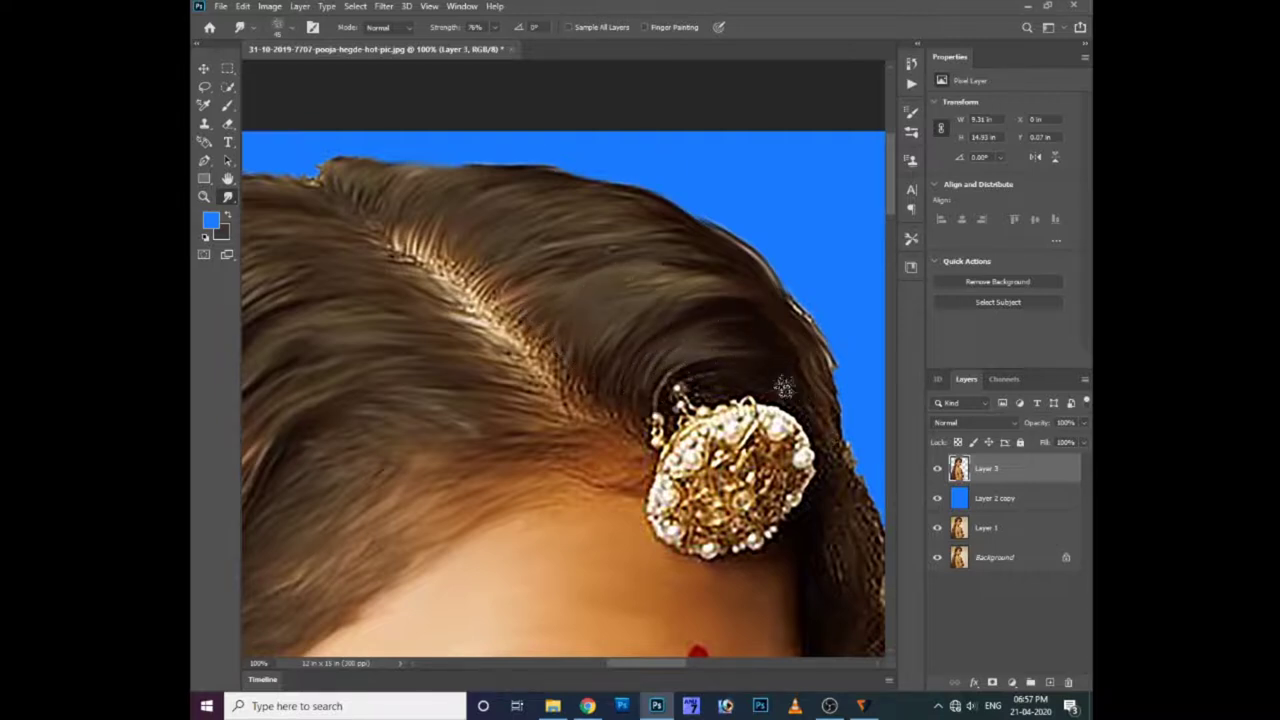
{"action": "left_click_drag", "start_coordinate": [866, 500], "coordinate": [818, 444]}
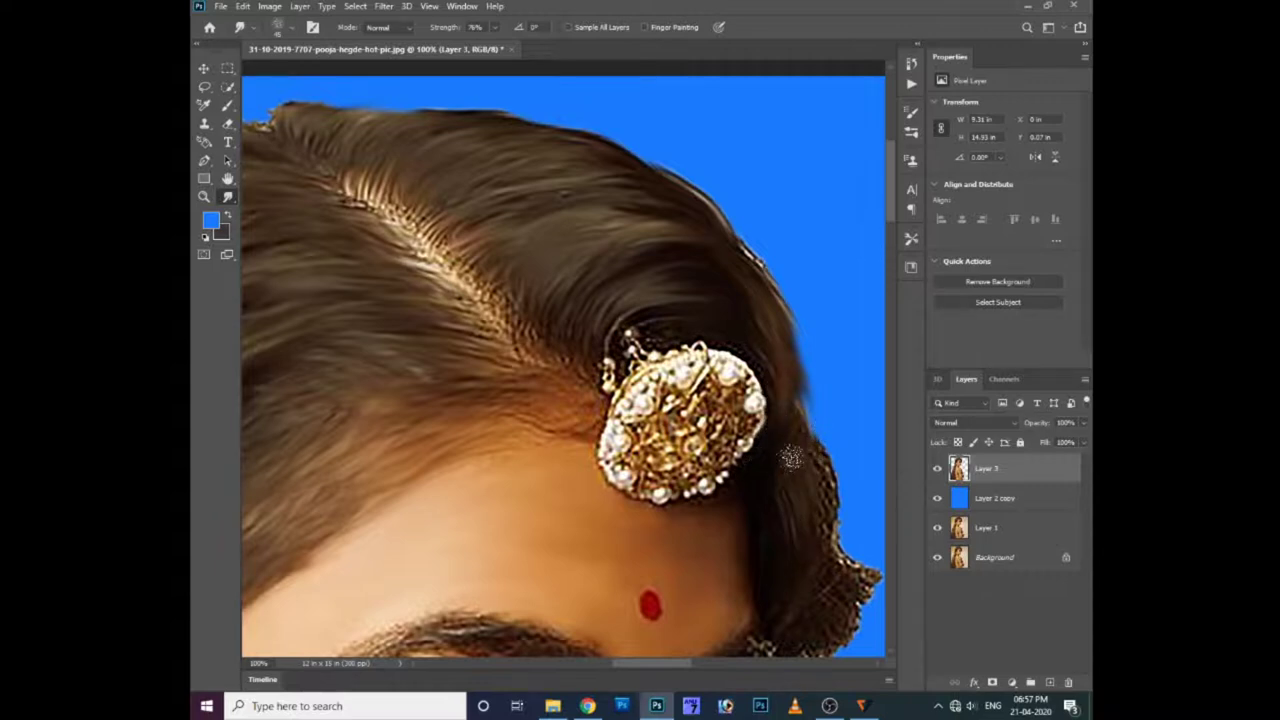
{"action": "left_click_drag", "start_coordinate": [826, 517], "coordinate": [777, 423]}
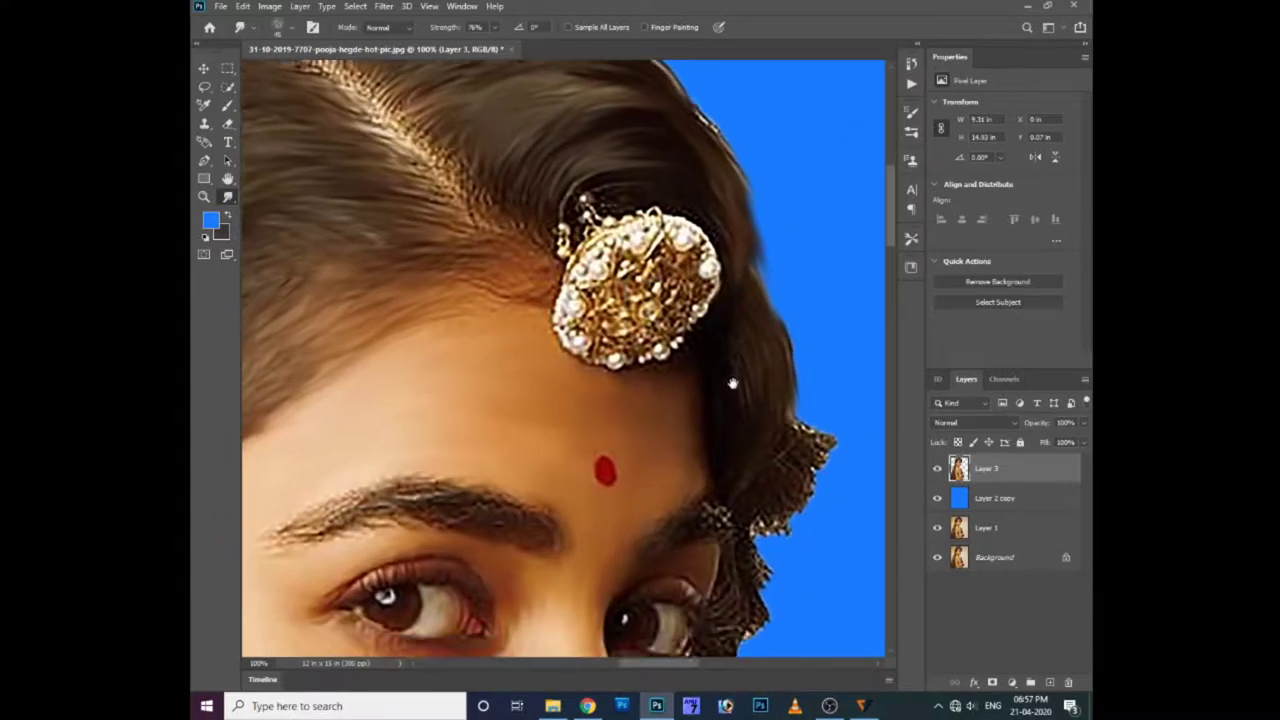
- Toggle Layer 2 copy off and on to check, then extend the hair edge into the blue
{"action": "left_click_drag", "start_coordinate": [734, 374], "coordinate": [760, 298]}
{"action": "left_click", "coordinate": [938, 498]}
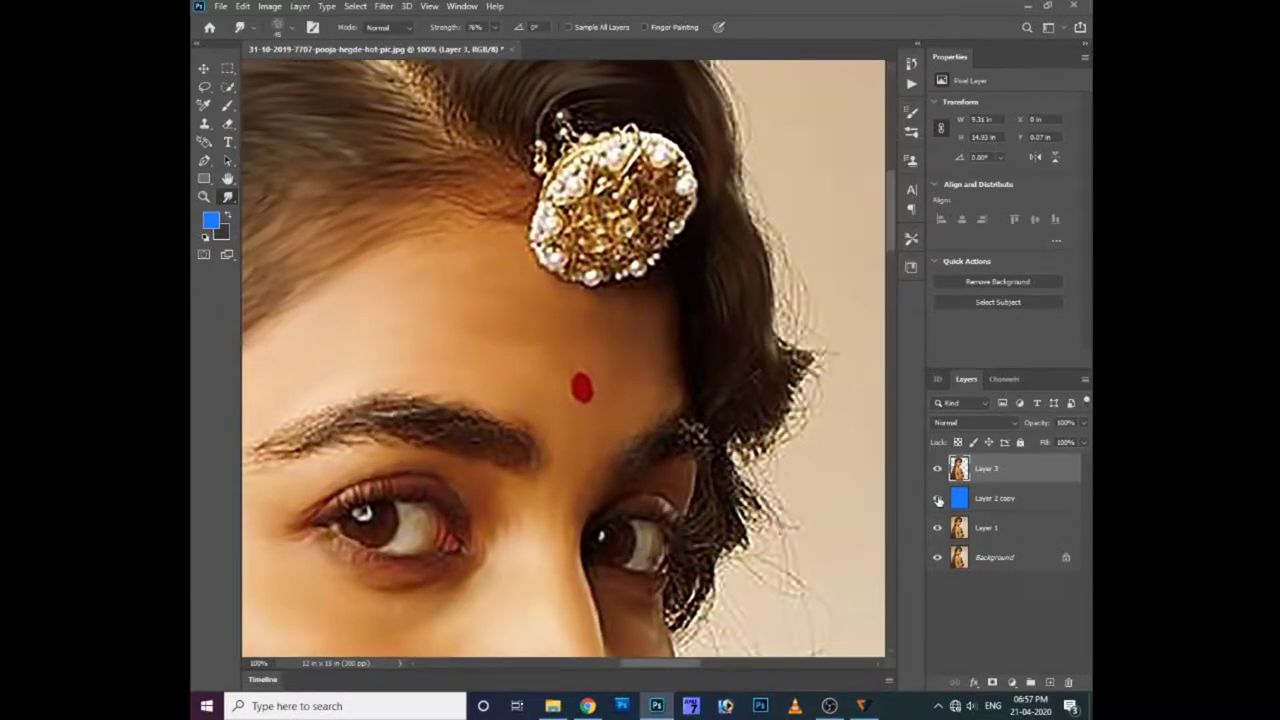
{"action": "left_click", "coordinate": [938, 498]}
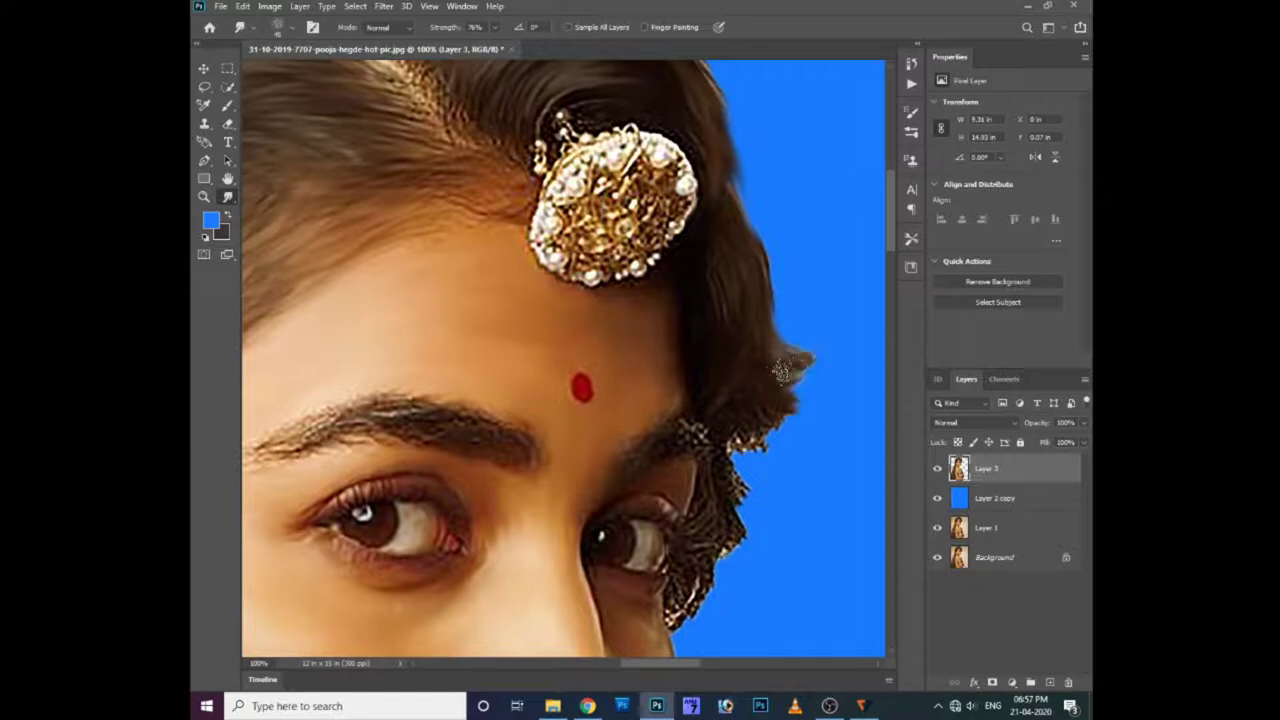
{"action": "mouse_move", "coordinate": [803, 382]}
{"action": "left_mouse_down"}
{"action": "mouse_move", "coordinate": [755, 367]}
{"action": "mouse_move", "coordinate": [708, 430]}
{"action": "mouse_move", "coordinate": [733, 513]}
{"action": "left_mouse_up"}
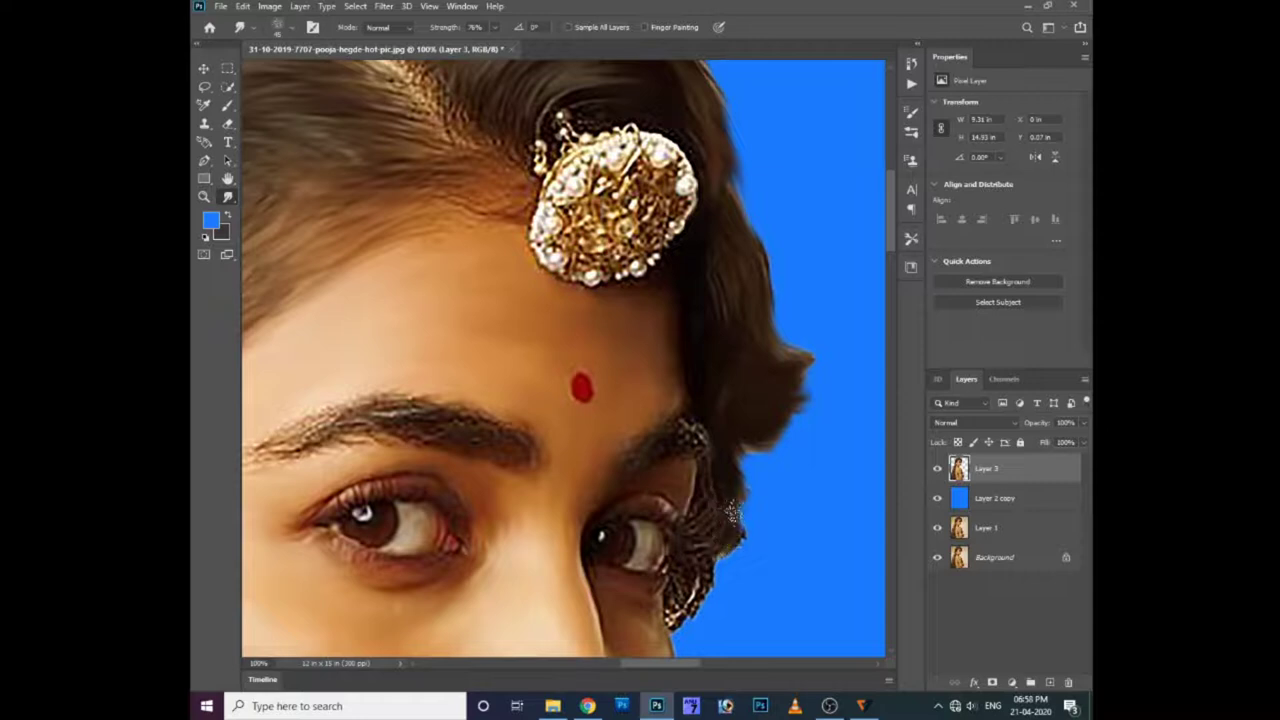
- Smudge the hair along the ornament's left and top-left edges toward the hairline
{"action": "mouse_move", "coordinate": [690, 543]}
{"action": "left_mouse_down"}
{"action": "mouse_move", "coordinate": [698, 496]}
{"action": "mouse_move", "coordinate": [693, 533]}
{"action": "mouse_move", "coordinate": [731, 522]}
{"action": "left_mouse_up"}
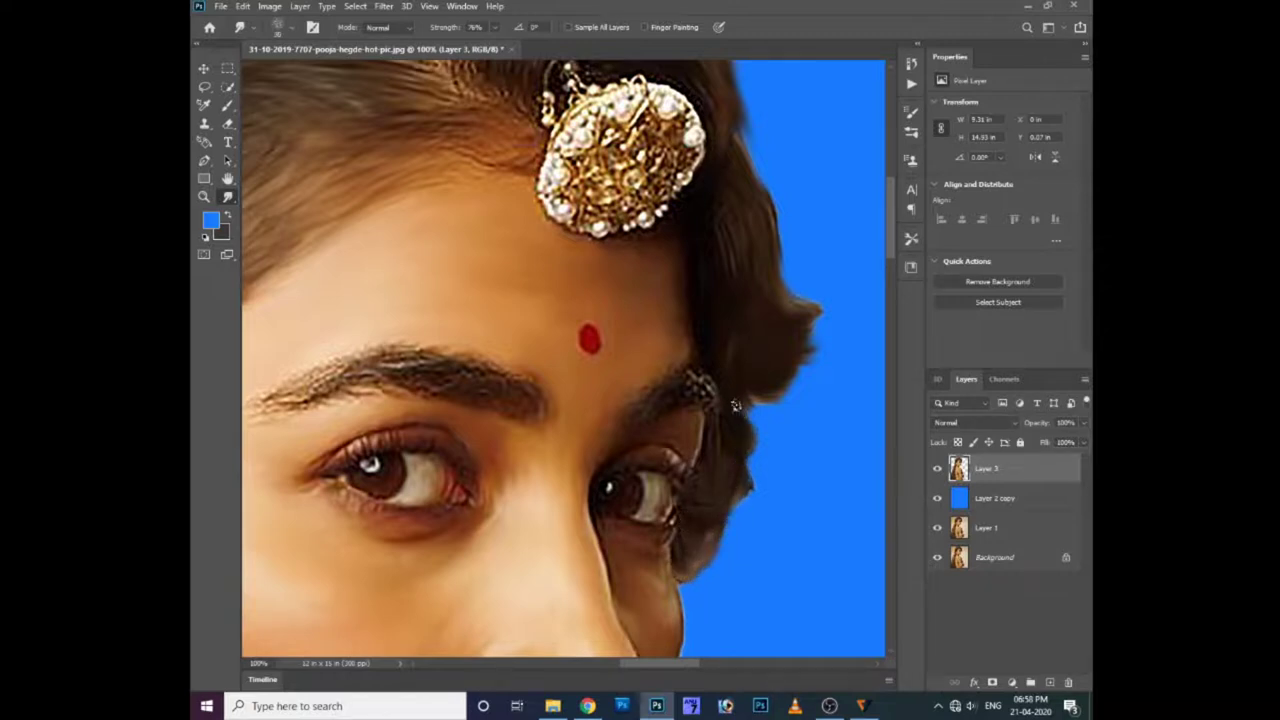
{"action": "left_click_drag", "start_coordinate": [612, 50], "coordinate": [729, 258]}
{"action": "left_click_drag", "start_coordinate": [640, 340], "coordinate": [602, 255]}
{"action": "left_click_drag", "start_coordinate": [621, 363], "coordinate": [593, 311]}
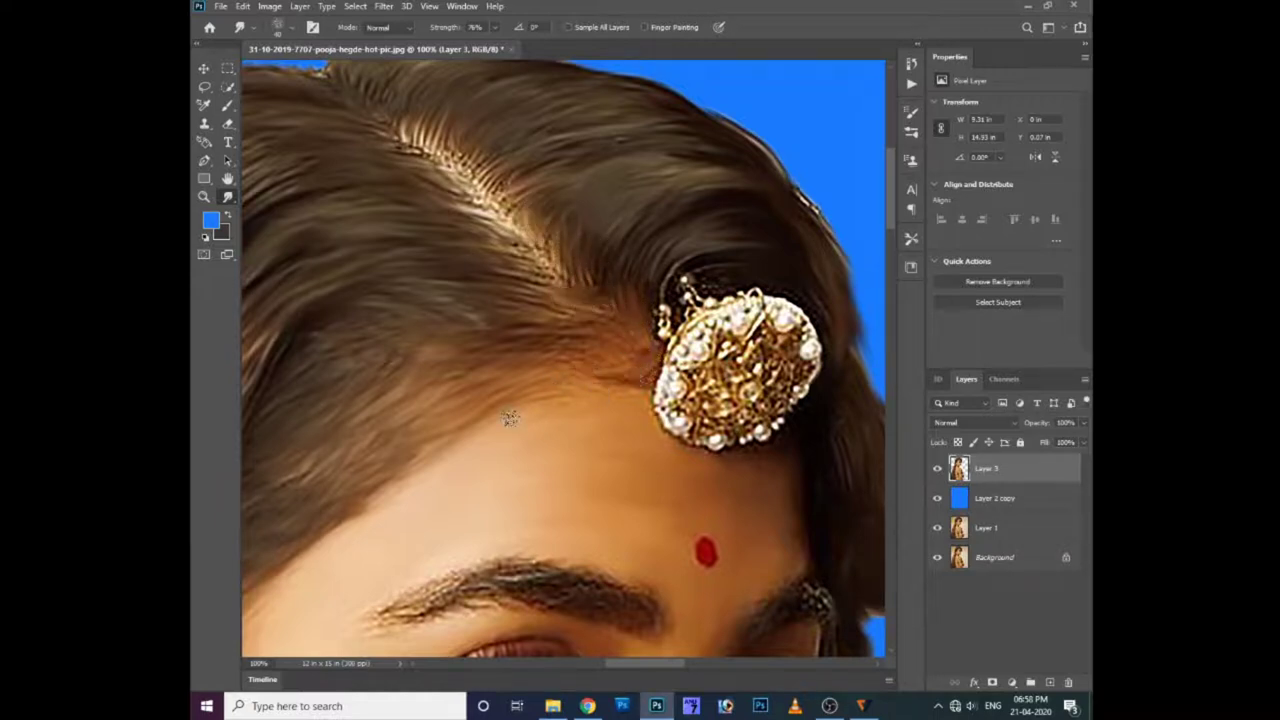
{"action": "left_click_drag", "start_coordinate": [706, 322], "coordinate": [652, 308]}
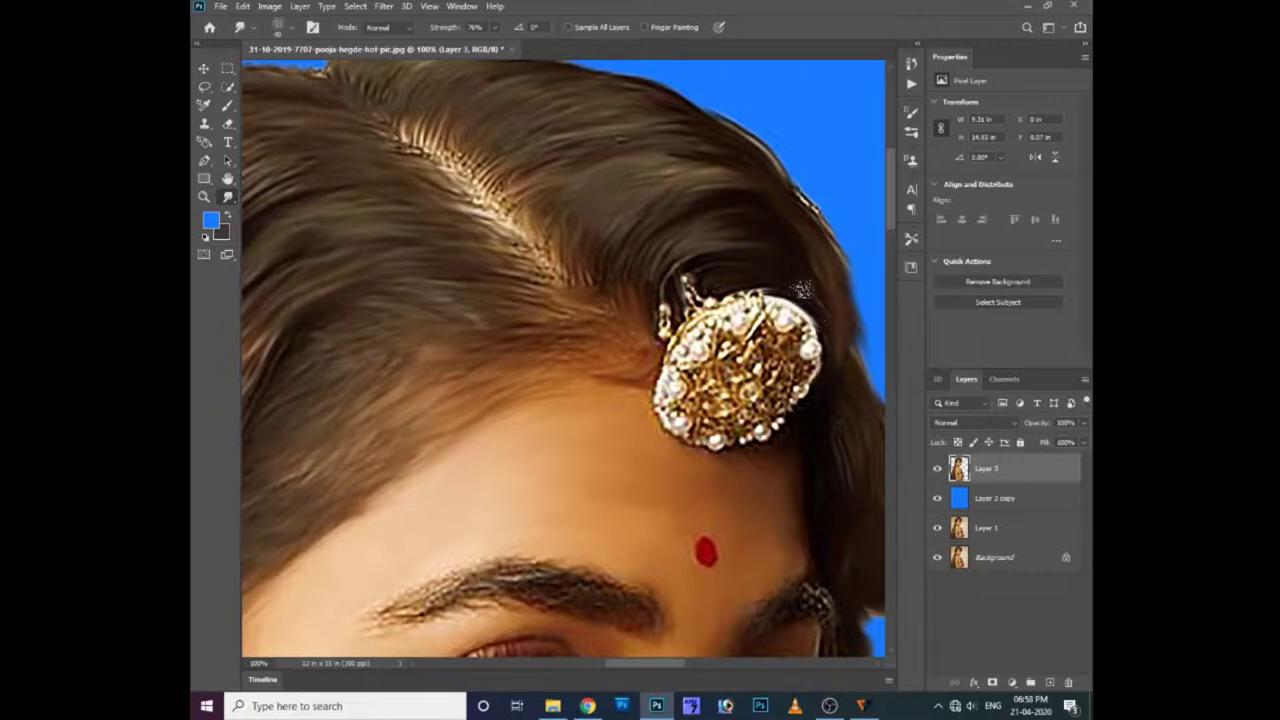
- Choose the first brush tip, lower smudge strength, and pull hair and a pearl by the ornament's hook
{"action": "scroll", "coordinate": [622, 250], "scroll_direction": "up", "scroll_amount": 1}
{"action": "scroll", "coordinate": [571, 223], "scroll_direction": "up", "scroll_amount": 1}
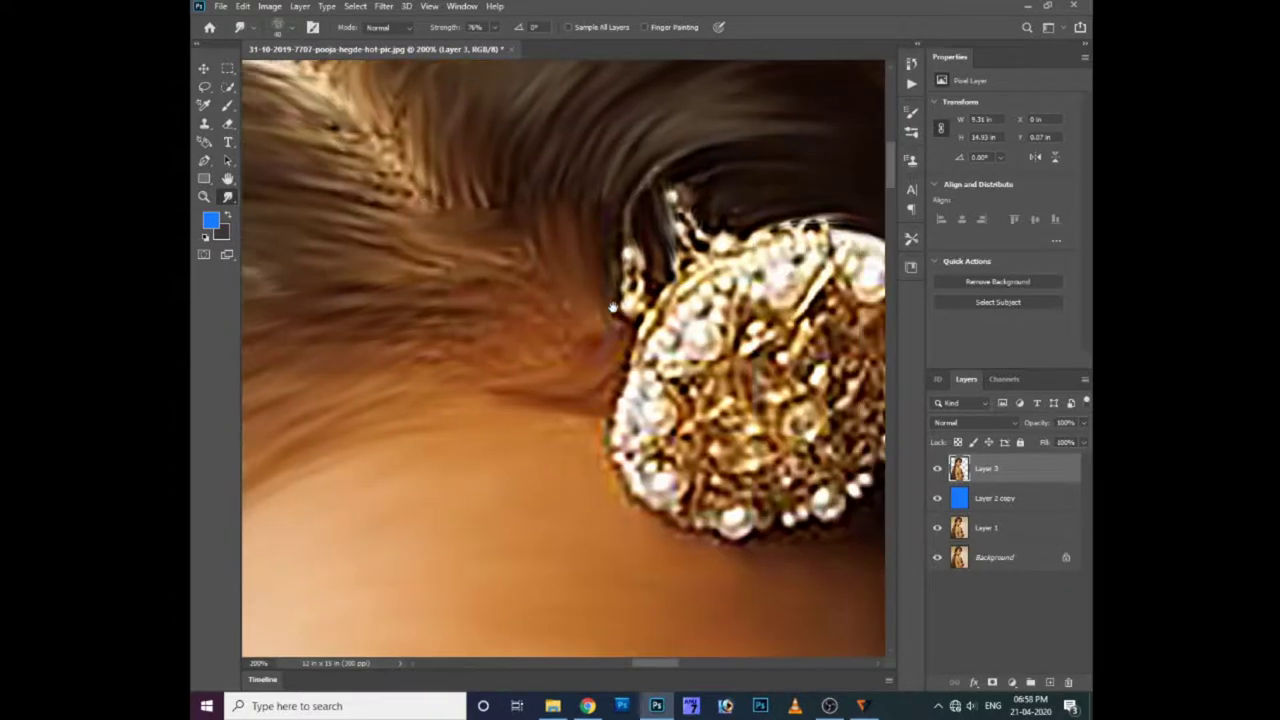
{"action": "right_click", "coordinate": [638, 282]}
{"action": "left_click", "coordinate": [657, 375]}
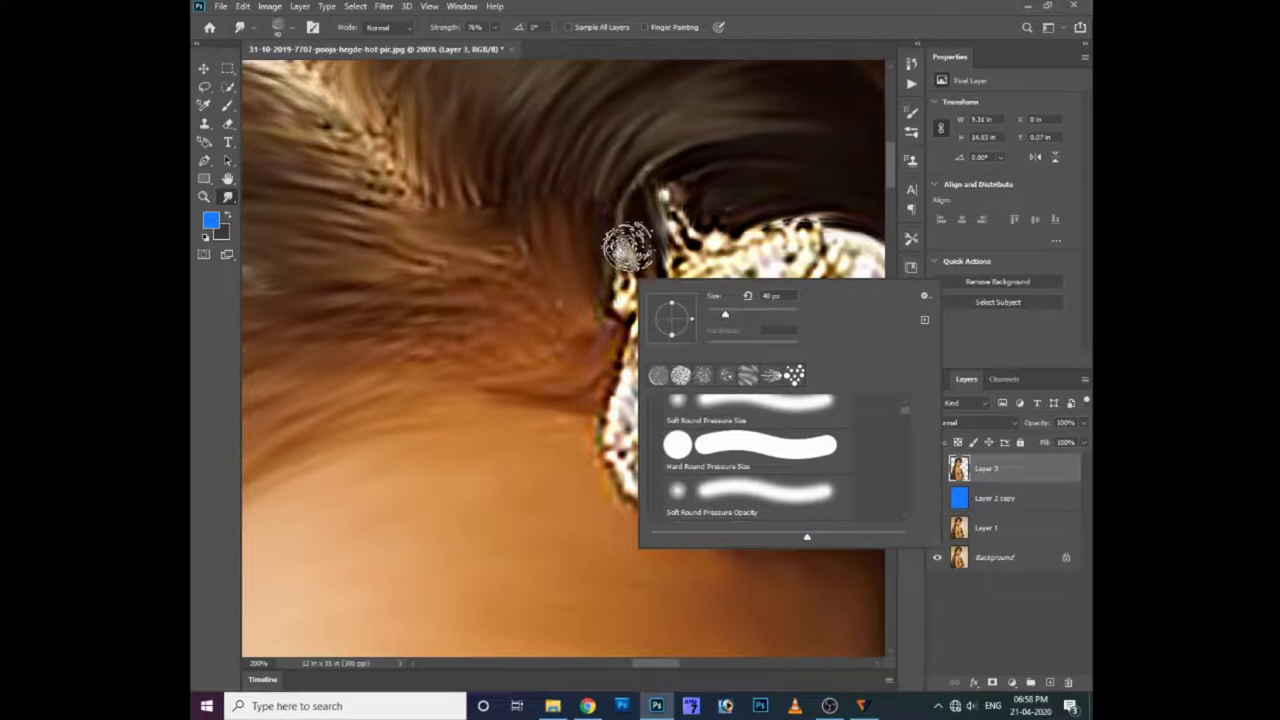
{"action": "left_click", "coordinate": [620, 243]}
{"action": "left_click_drag", "start_coordinate": [620, 243], "coordinate": [620, 252]}
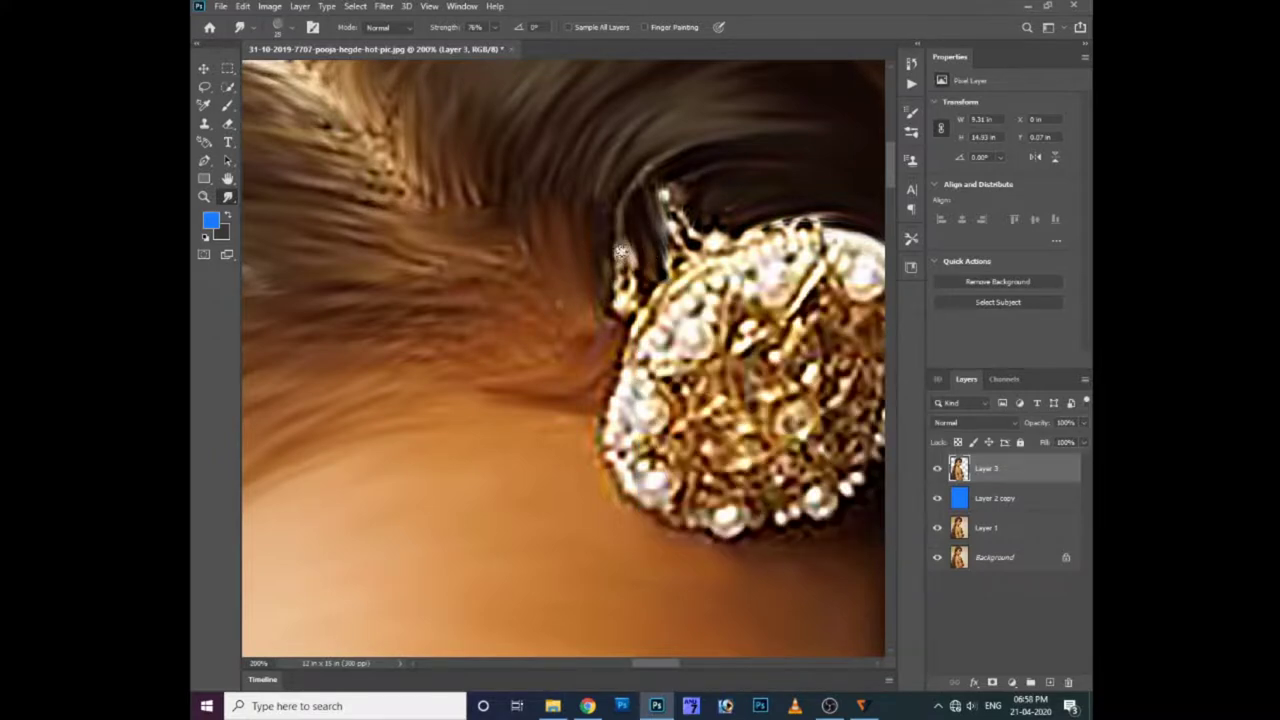
{"action": "left_click", "coordinate": [494, 30]}
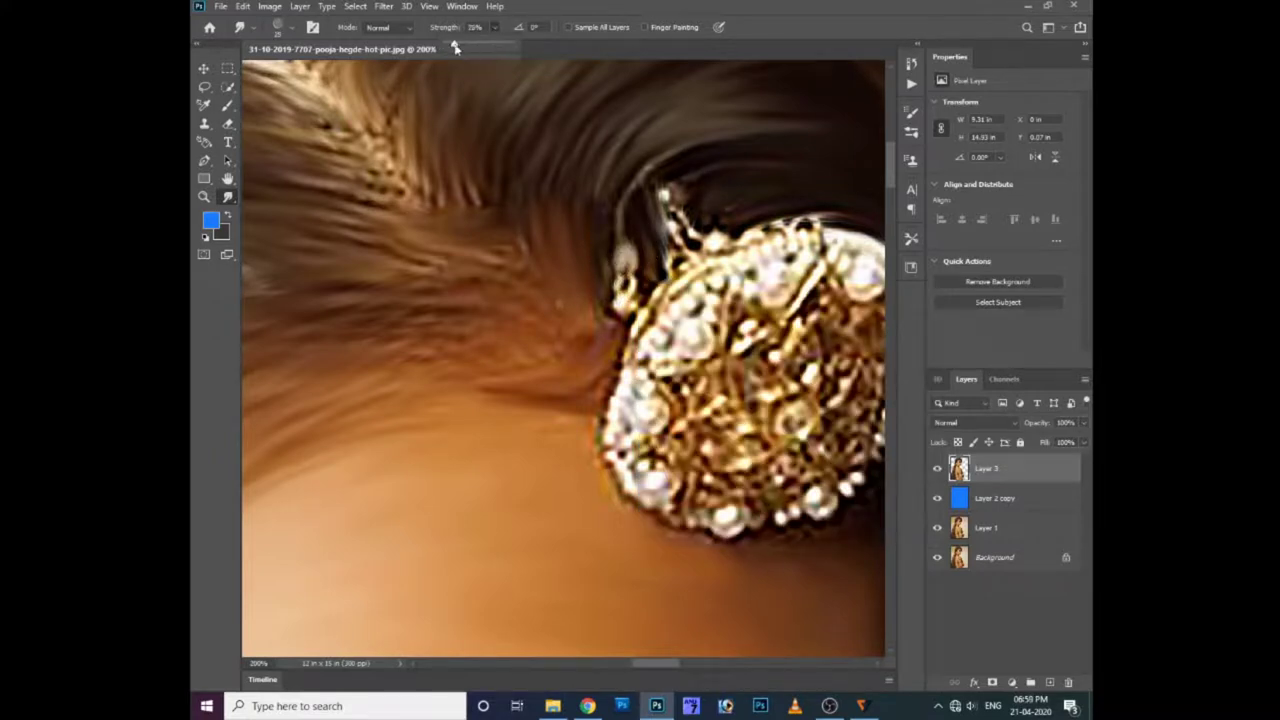
{"action": "left_click", "coordinate": [610, 300]}
{"action": "left_click_drag", "start_coordinate": [620, 308], "coordinate": [698, 272]}
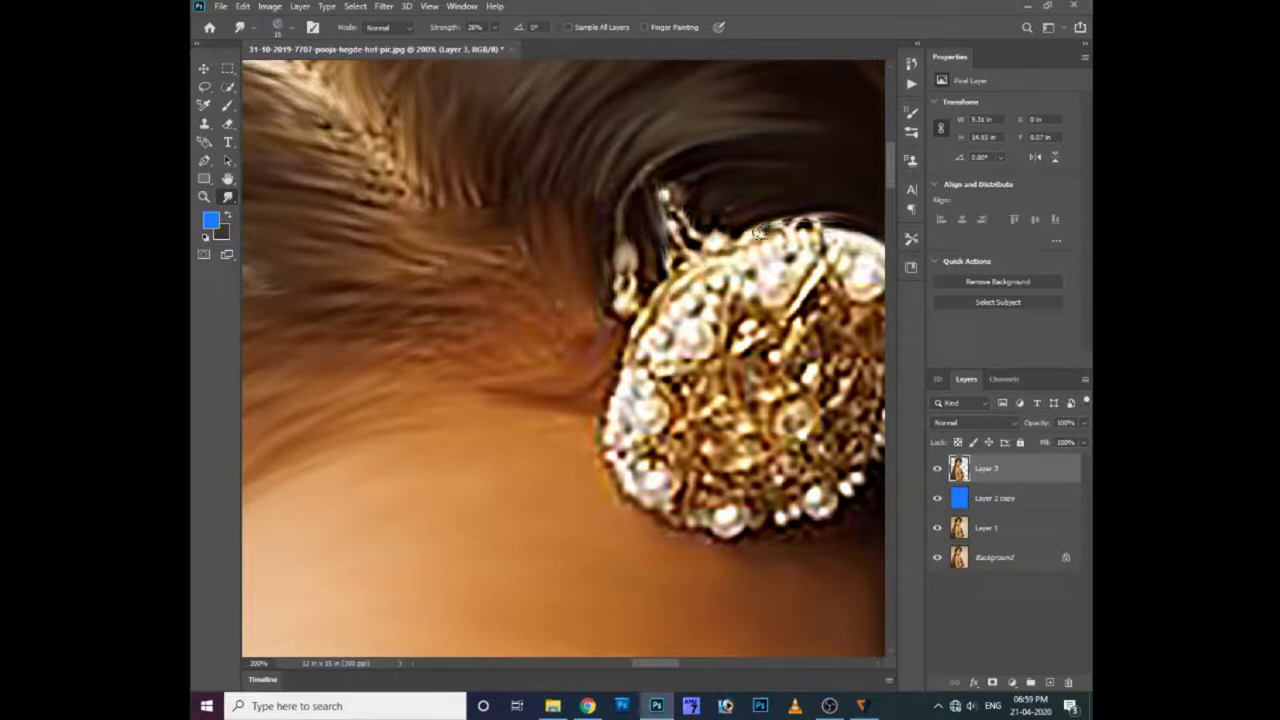
- Smear the ornament's upper-right, right-side and bottom pearls and its gold filigree
{"action": "scroll", "coordinate": [776, 240], "scroll_direction": "right", "scroll_amount": 3}
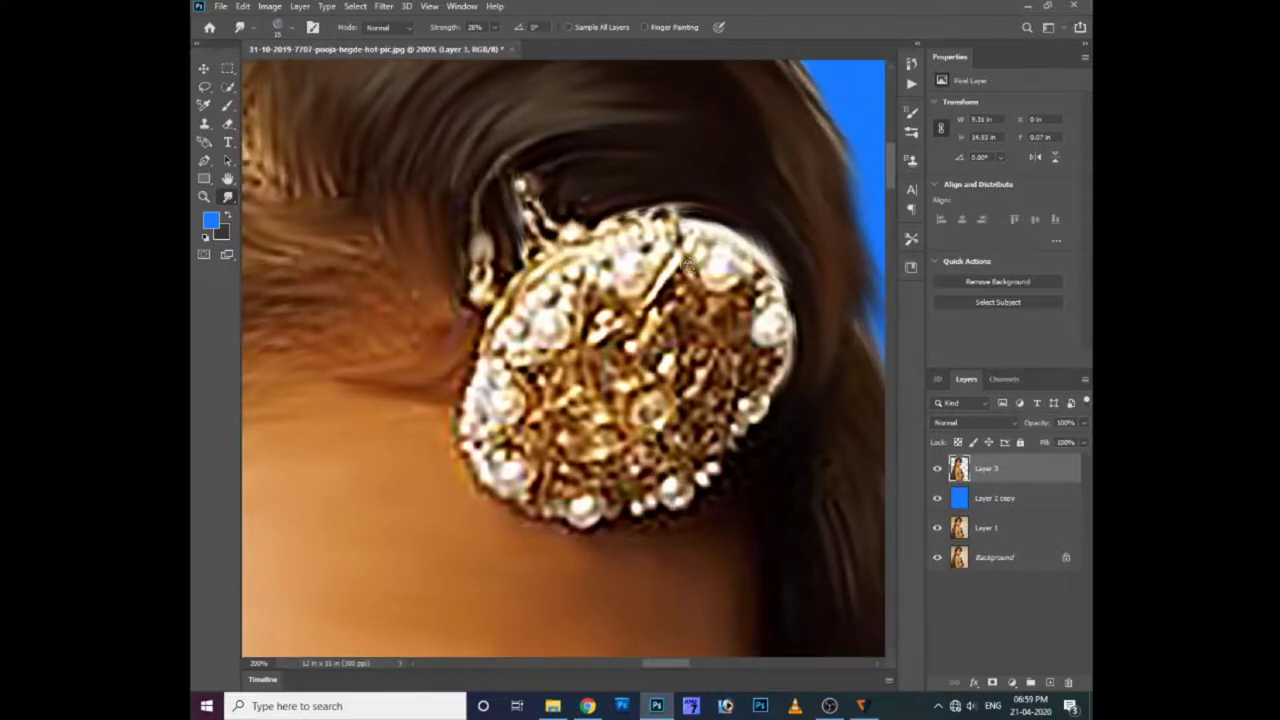
{"action": "mouse_move", "coordinate": [766, 278]}
{"action": "left_mouse_down"}
{"action": "mouse_move", "coordinate": [649, 241]}
{"action": "mouse_move", "coordinate": [519, 343]}
{"action": "left_mouse_up"}
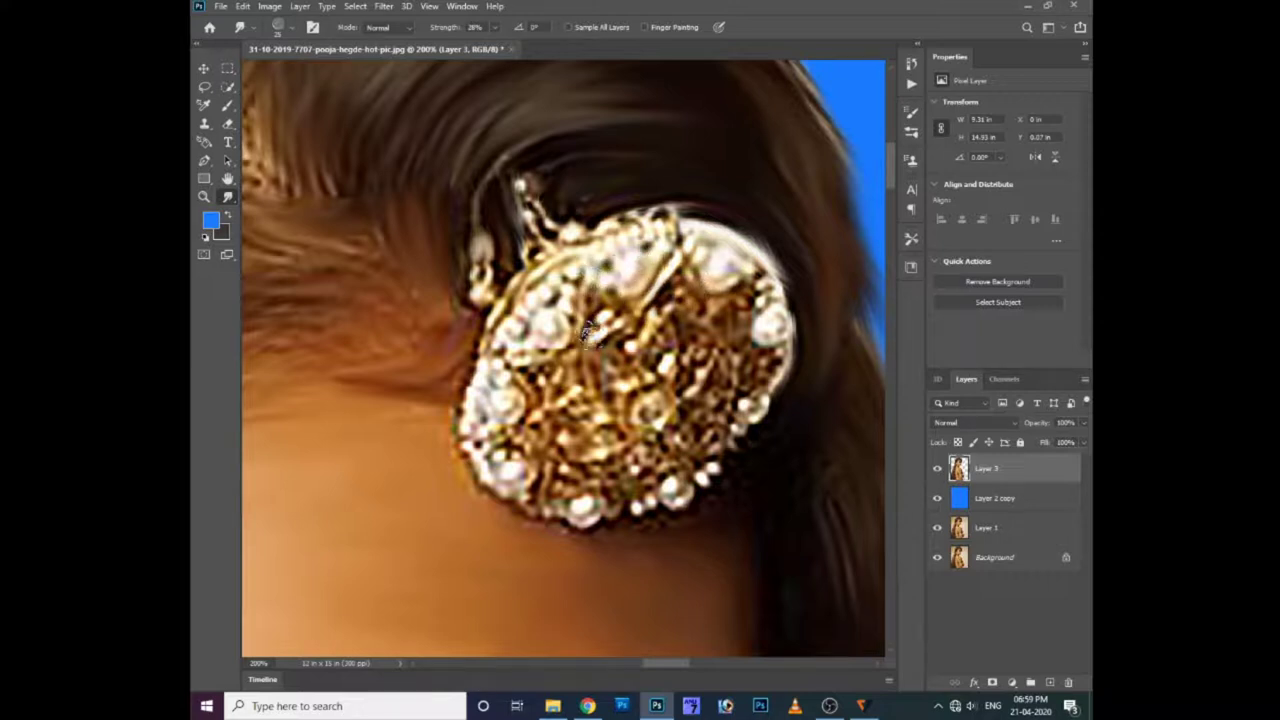
{"action": "right_click", "coordinate": [632, 325]}
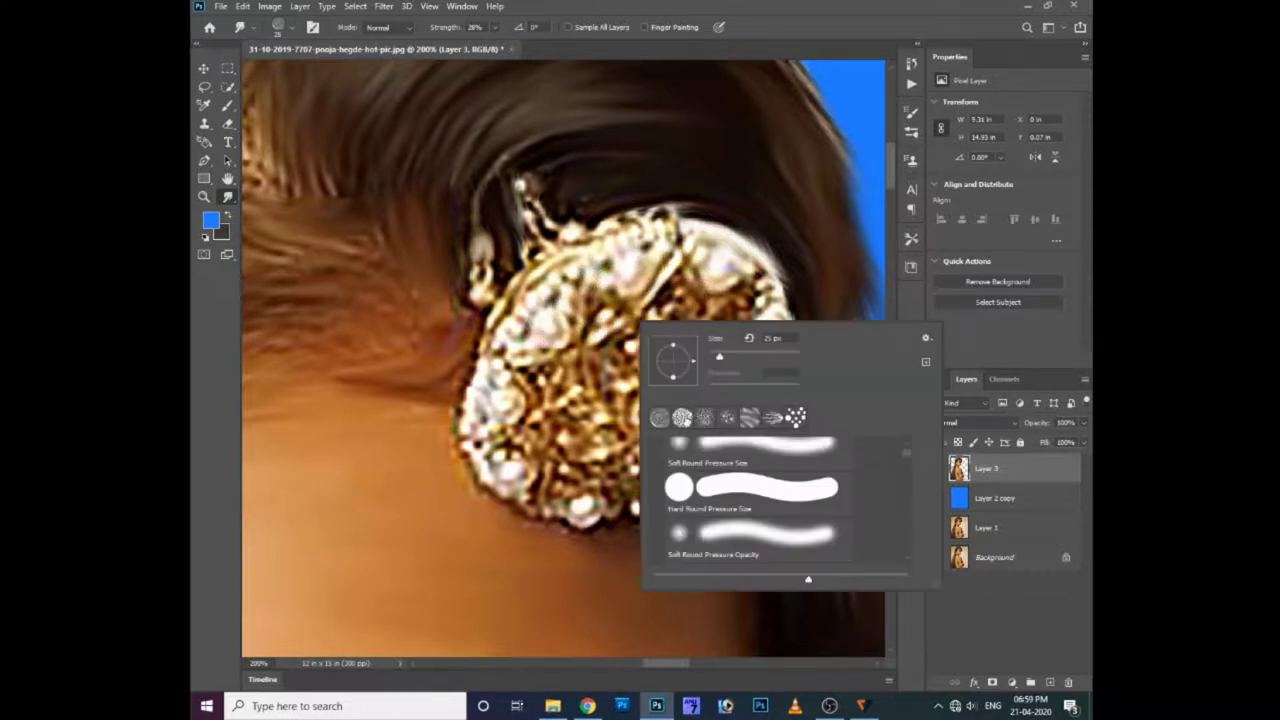
{"action": "left_click", "coordinate": [715, 295]}
{"action": "mouse_move", "coordinate": [737, 310]}
{"action": "left_mouse_down"}
{"action": "mouse_move", "coordinate": [751, 300]}
{"action": "mouse_move", "coordinate": [765, 372]}
{"action": "left_mouse_up"}
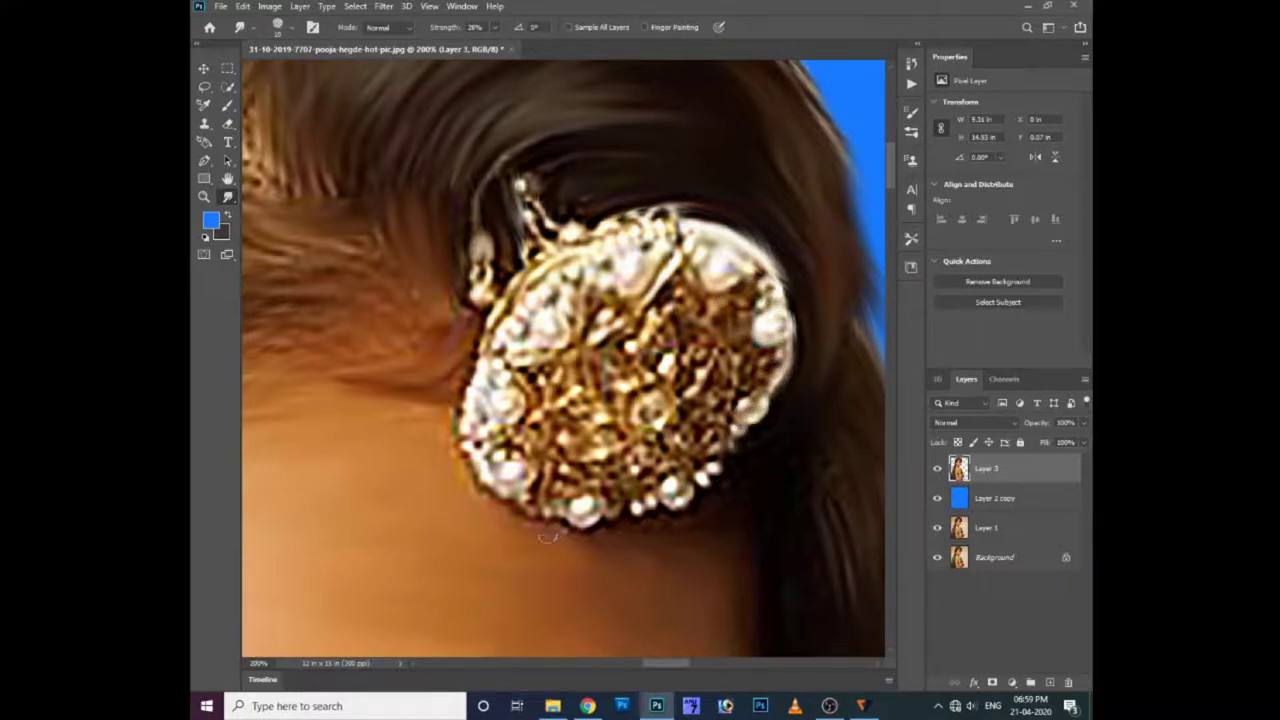
{"action": "left_click_drag", "start_coordinate": [578, 510], "coordinate": [679, 486]}
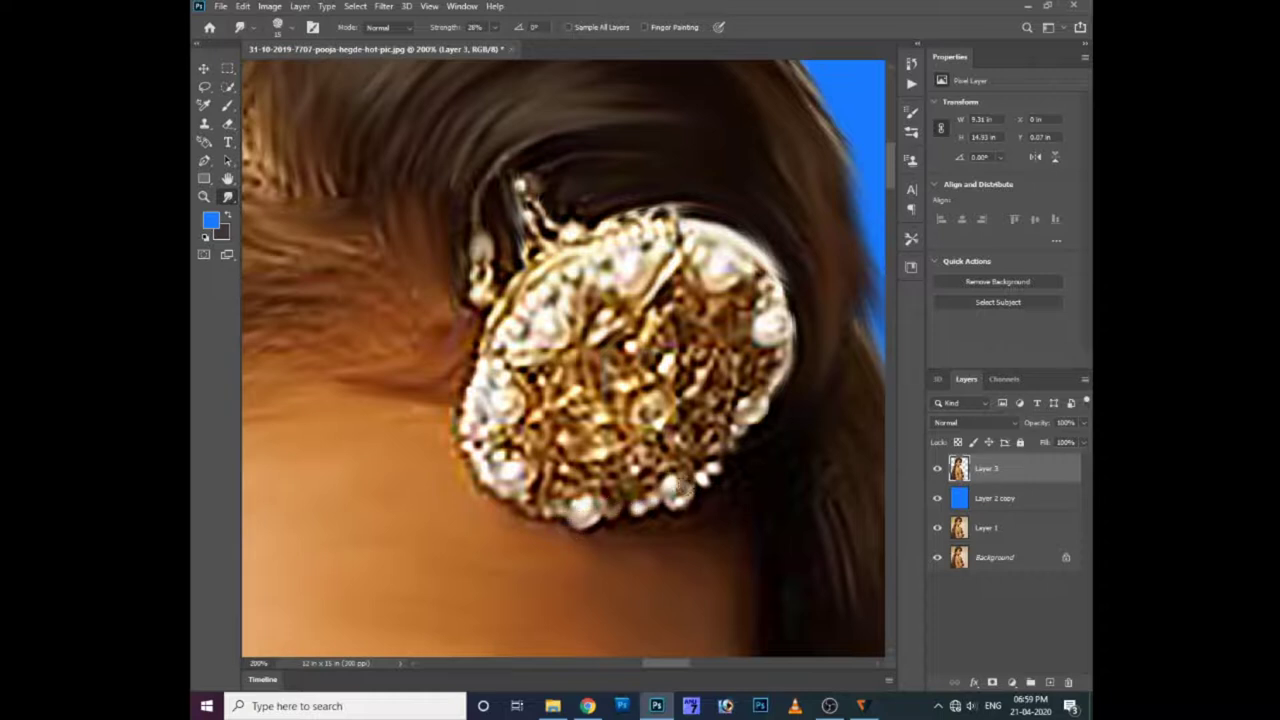
{"action": "left_click_drag", "start_coordinate": [487, 476], "coordinate": [479, 454]}
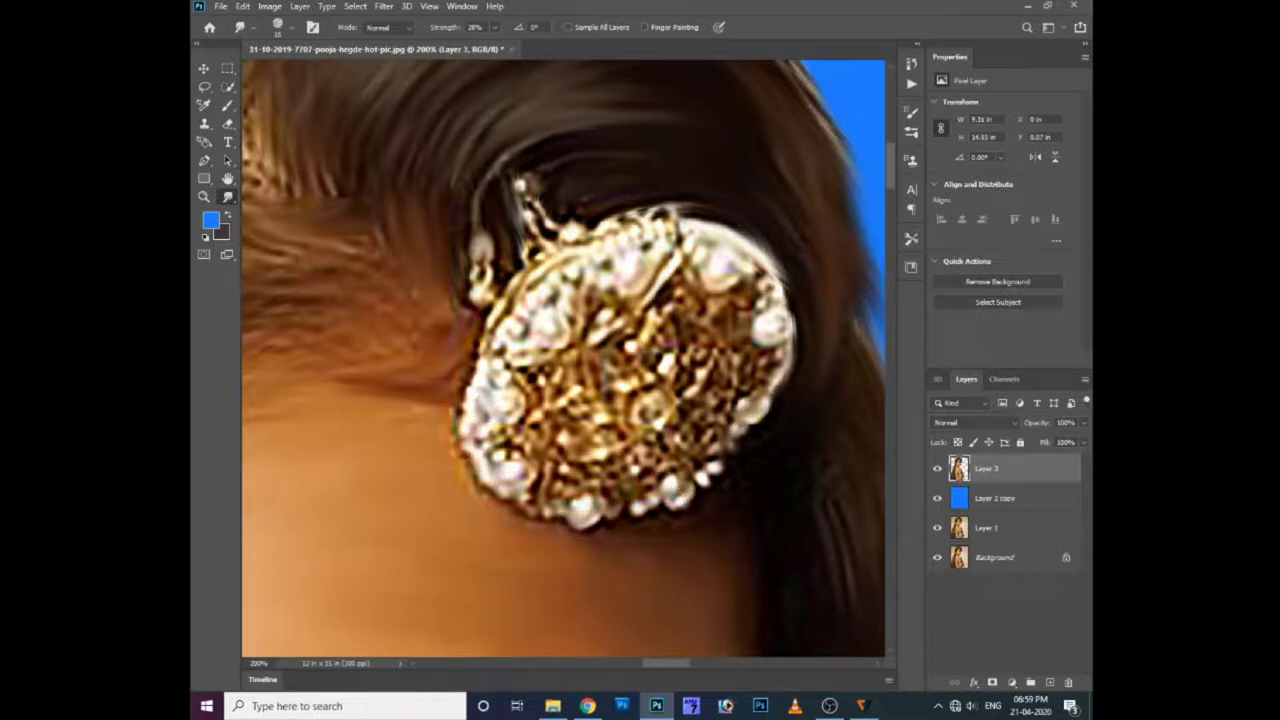
{"action": "mouse_move", "coordinate": [498, 441]}
{"action": "left_mouse_down"}
{"action": "mouse_move", "coordinate": [535, 408]}
{"action": "mouse_move", "coordinate": [530, 373]}
{"action": "mouse_move", "coordinate": [575, 380]}
{"action": "mouse_move", "coordinate": [662, 358]}
{"action": "mouse_move", "coordinate": [680, 382]}
{"action": "mouse_move", "coordinate": [619, 410]}
{"action": "mouse_move", "coordinate": [582, 466]}
{"action": "mouse_move", "coordinate": [700, 372]}
{"action": "mouse_move", "coordinate": [723, 394]}
{"action": "left_mouse_up"}
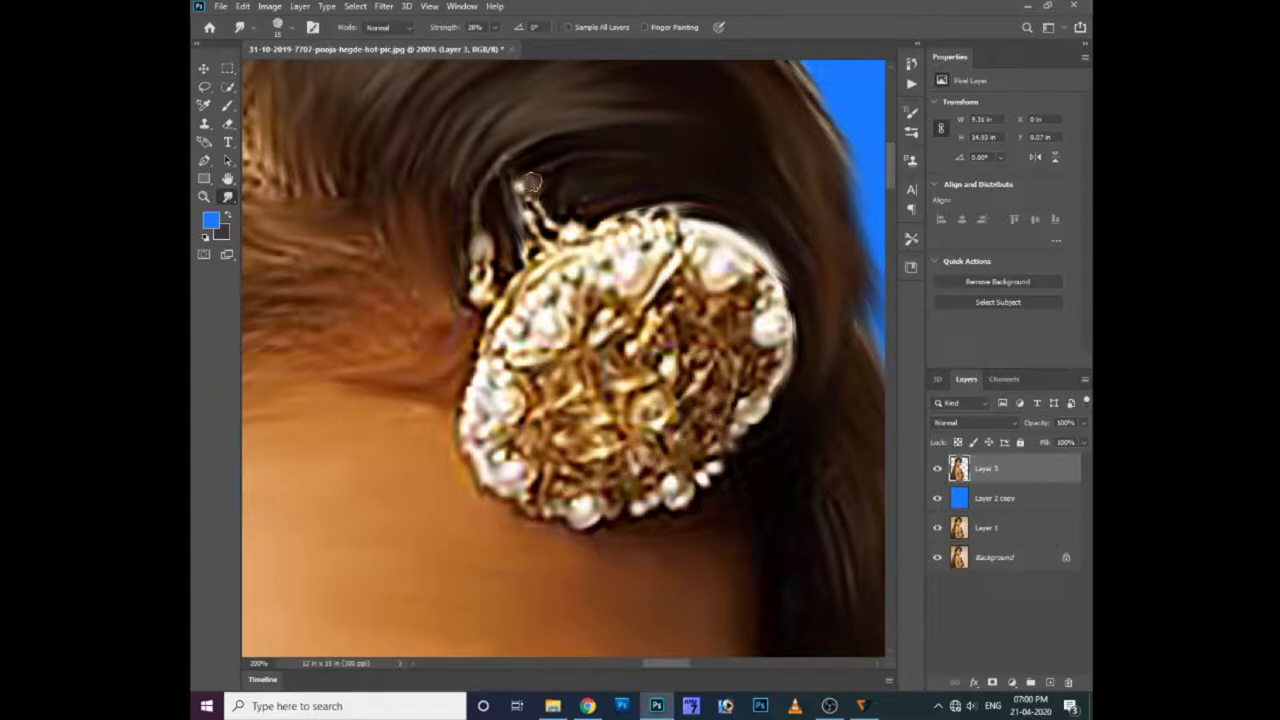
- At 100% zoom, smooth the hair parting, then zoom out to see the whole face
{"action": "key", "text": "ctrl+minus"}
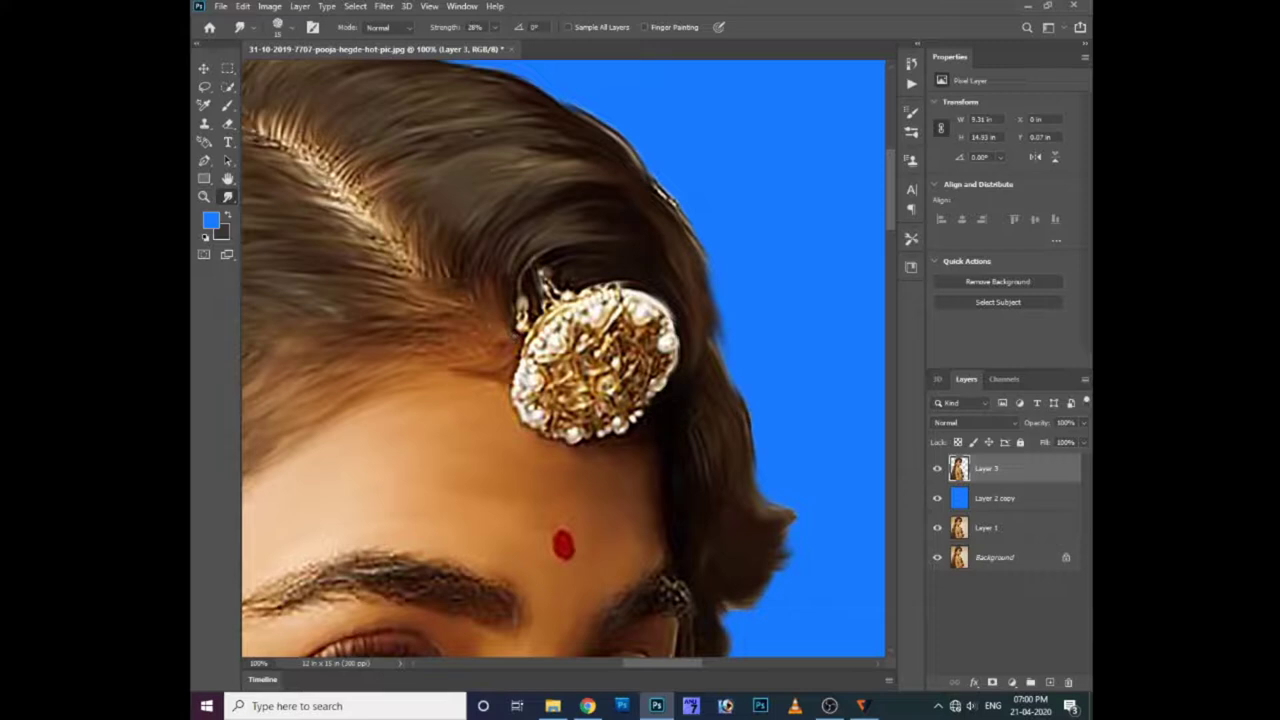
{"action": "left_click_drag", "start_coordinate": [543, 406], "coordinate": [713, 541]}
{"action": "left_click_drag", "start_coordinate": [520, 344], "coordinate": [512, 318]}
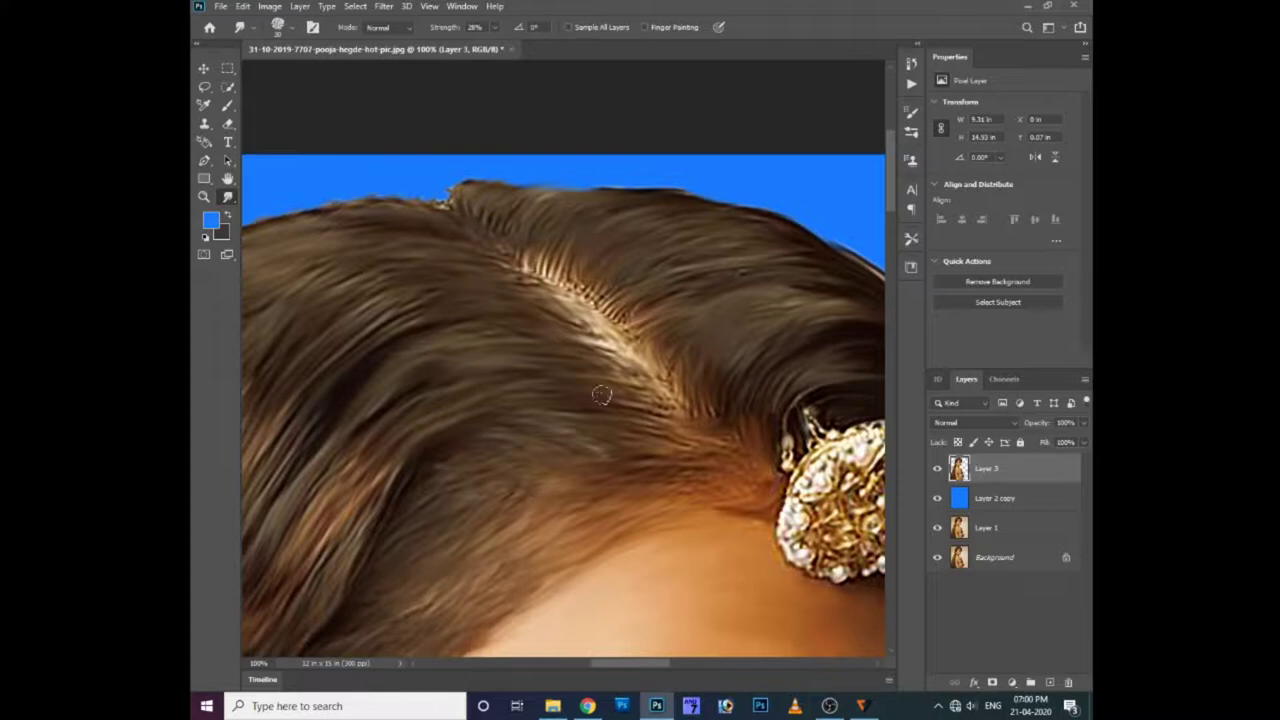
{"action": "key", "text": "ctrl+minus"}
{"action": "scroll", "coordinate": [494, 349], "scroll_direction": "down", "scroll_amount": 2}
{"action": "scroll", "coordinate": [497, 305], "scroll_direction": "down", "scroll_amount": 3}
{"action": "scroll", "coordinate": [497, 305], "scroll_direction": "down", "scroll_amount": 1}
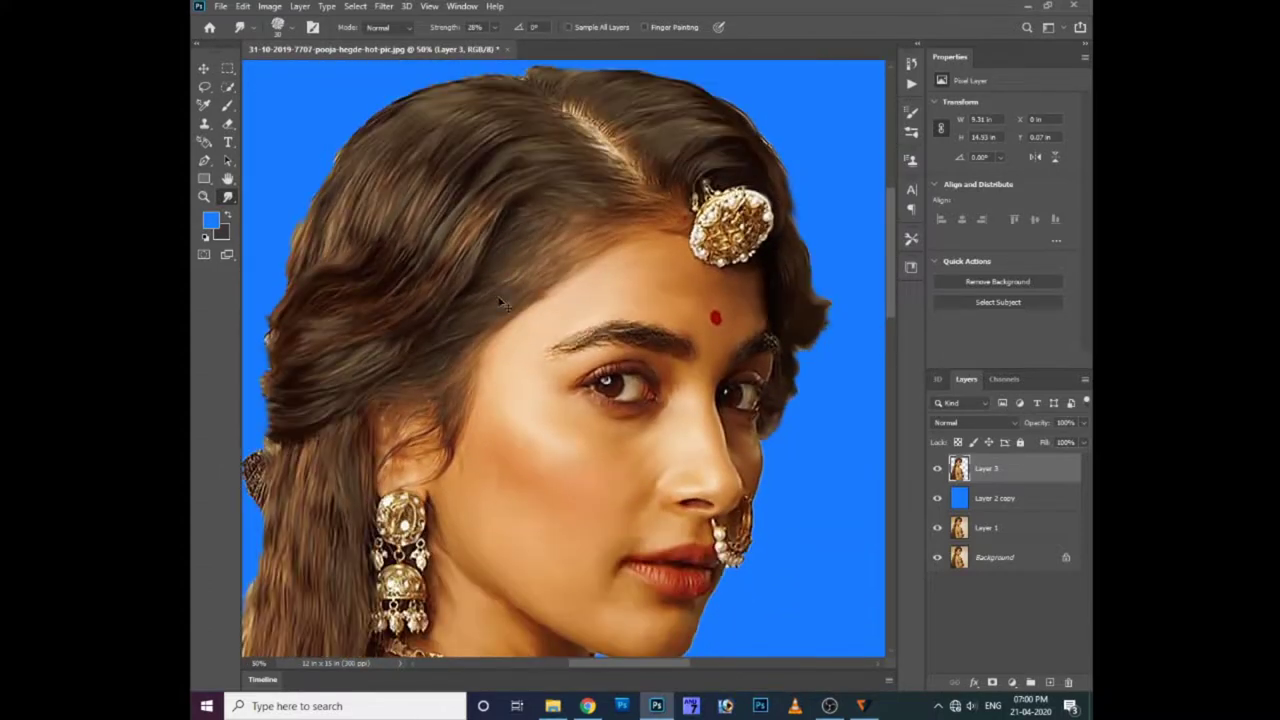
{"action": "scroll", "coordinate": [509, 294], "scroll_direction": "up", "scroll_amount": 3}
- Resize the brush and smear the first eyebrow's lower edge and speckled inner end
{"action": "right_click", "coordinate": [509, 294]}
{"action": "left_click", "coordinate": [517, 191]}
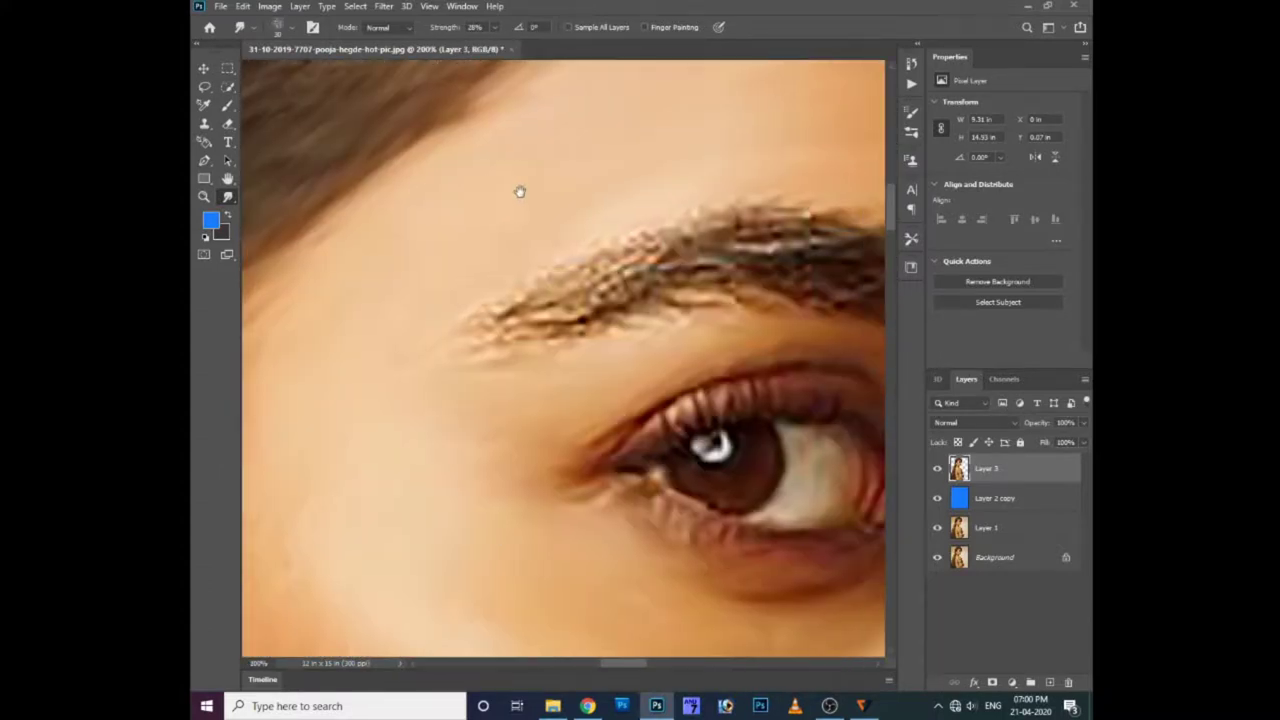
{"action": "scroll", "coordinate": [490, 191], "scroll_direction": "right", "scroll_amount": 5}
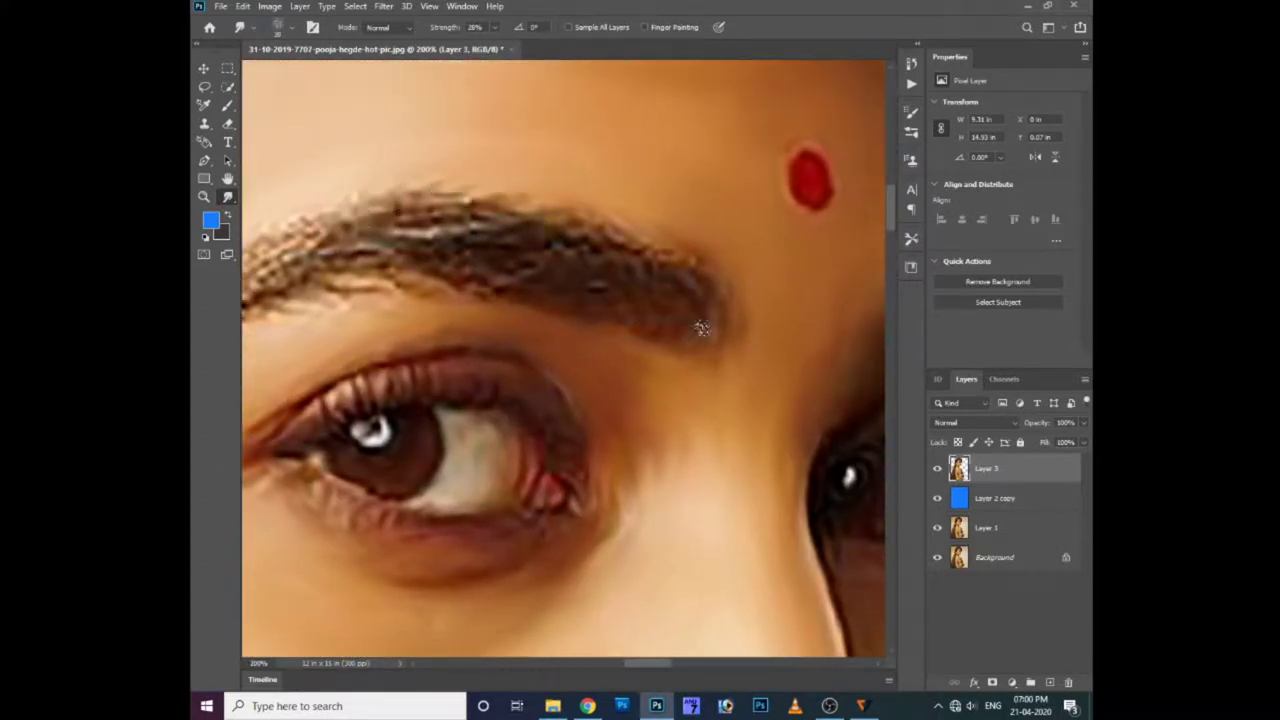
{"action": "right_click", "coordinate": [553, 266]}
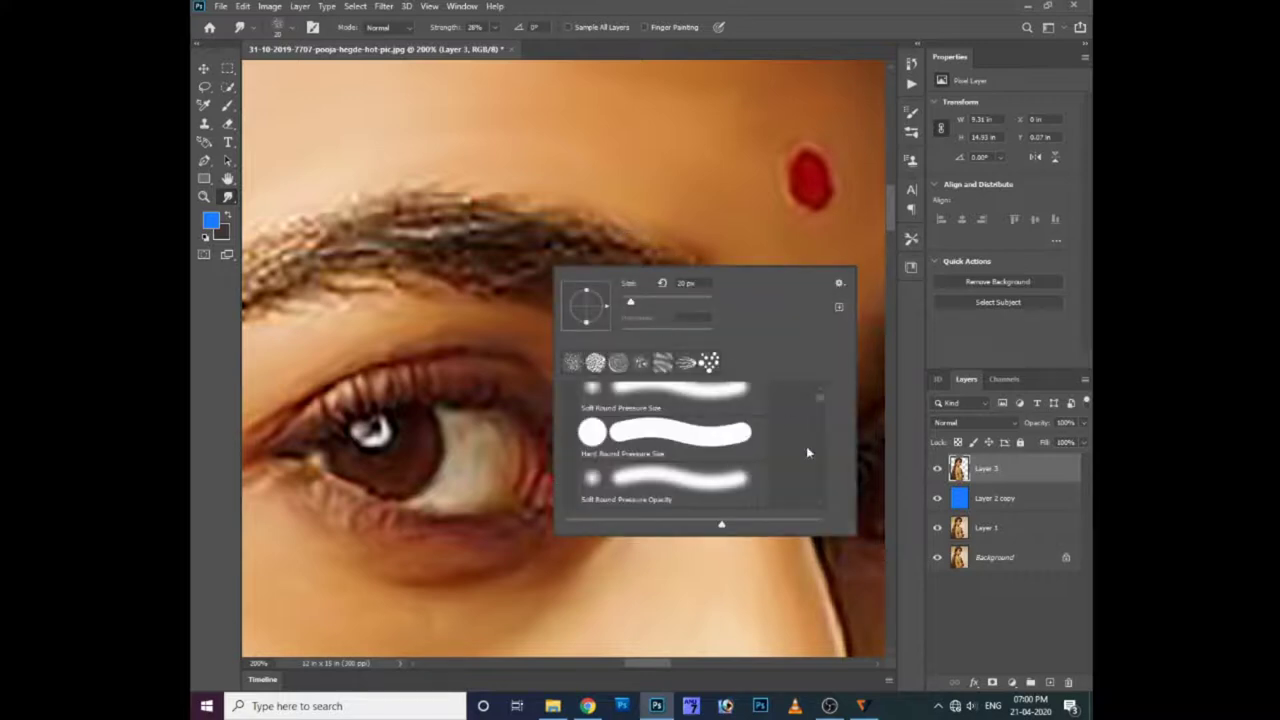
{"action": "left_click", "coordinate": [575, 237]}
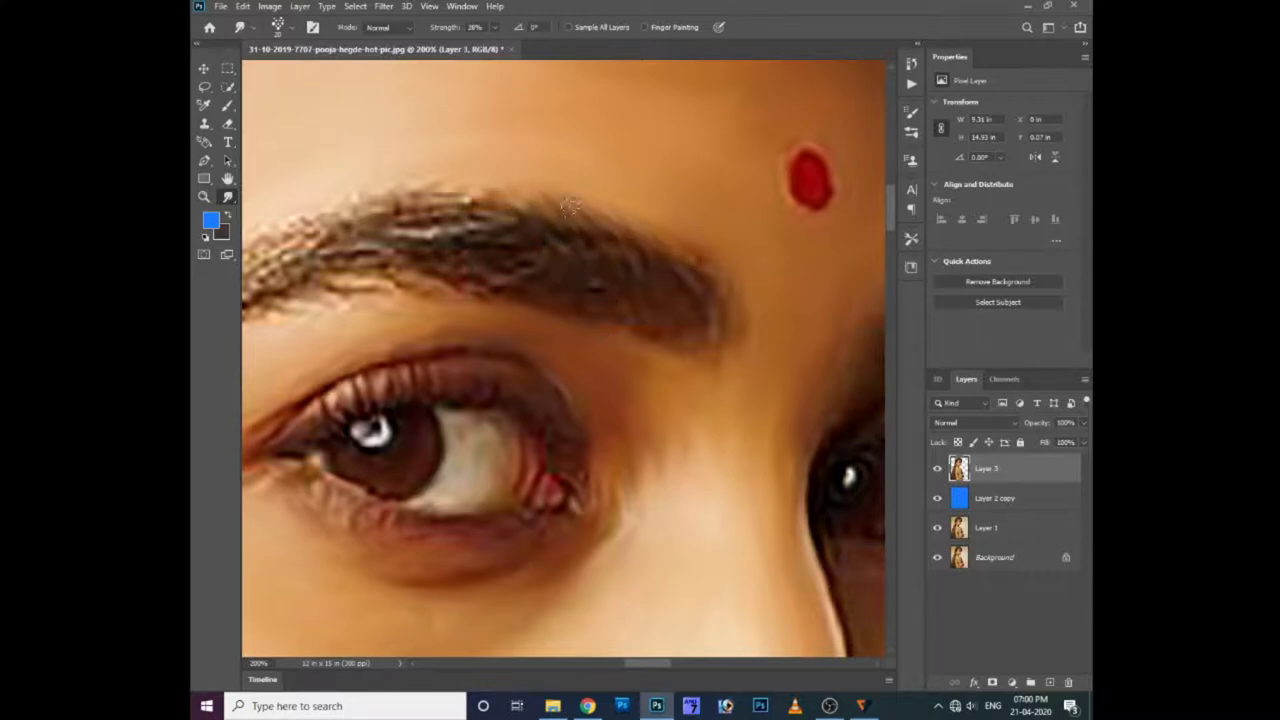
{"action": "scroll", "coordinate": [530, 220], "scroll_direction": "left", "scroll_amount": 3}
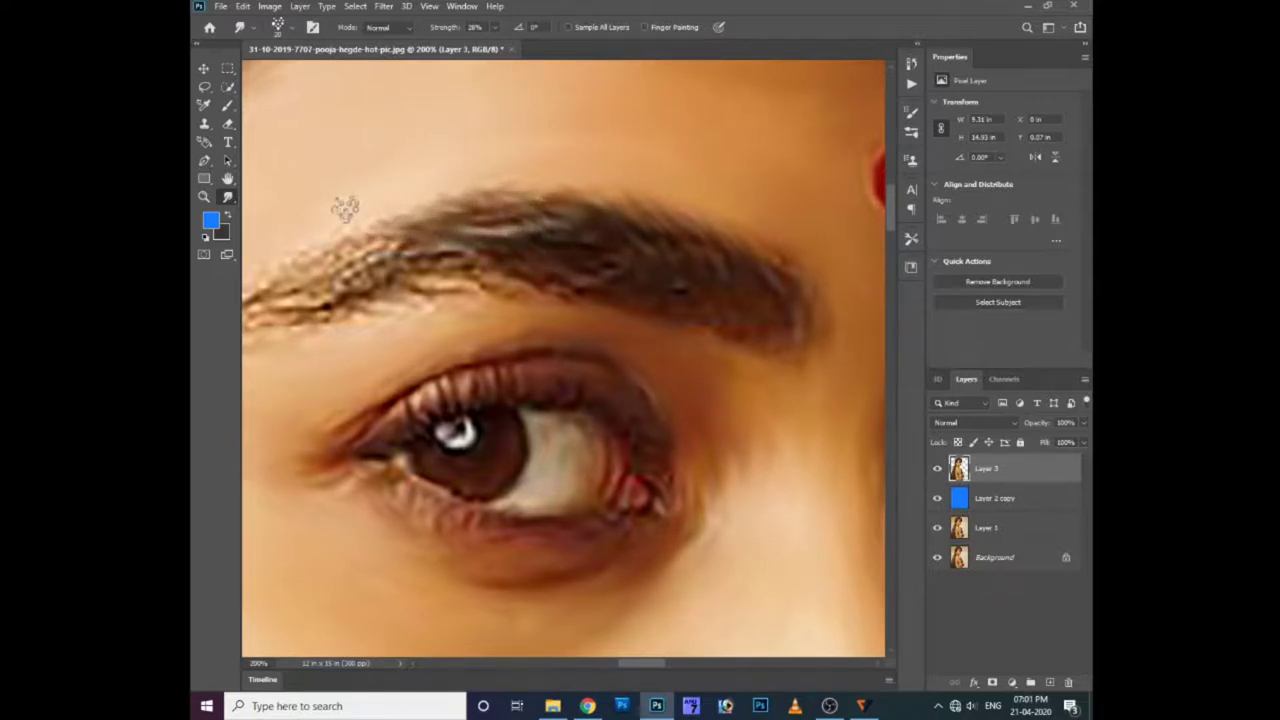
{"action": "mouse_move", "coordinate": [447, 222]}
{"action": "left_mouse_down"}
{"action": "mouse_move", "coordinate": [588, 265]}
{"action": "mouse_move", "coordinate": [596, 291]}
{"action": "left_mouse_up"}
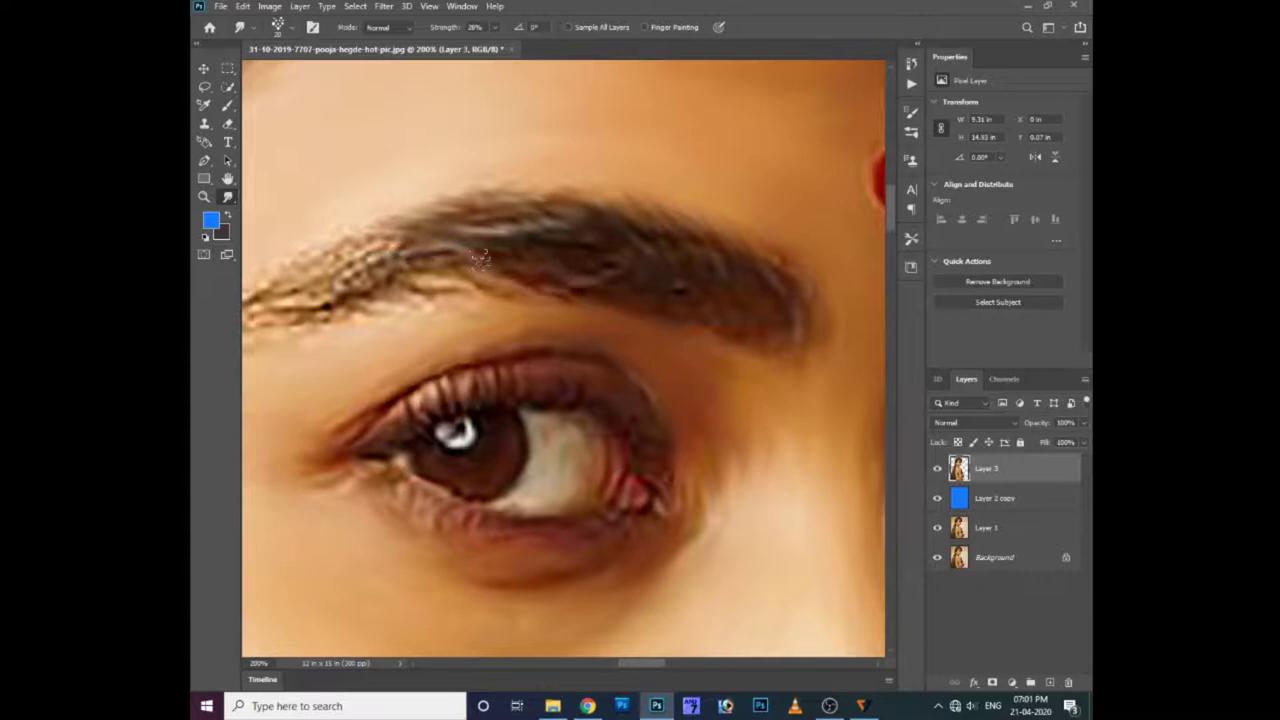
{"action": "mouse_move", "coordinate": [366, 258]}
{"action": "left_mouse_down"}
{"action": "mouse_move", "coordinate": [466, 251]}
{"action": "mouse_move", "coordinate": [525, 280]}
{"action": "mouse_move", "coordinate": [399, 285]}
{"action": "mouse_move", "coordinate": [303, 345]}
{"action": "left_mouse_up"}
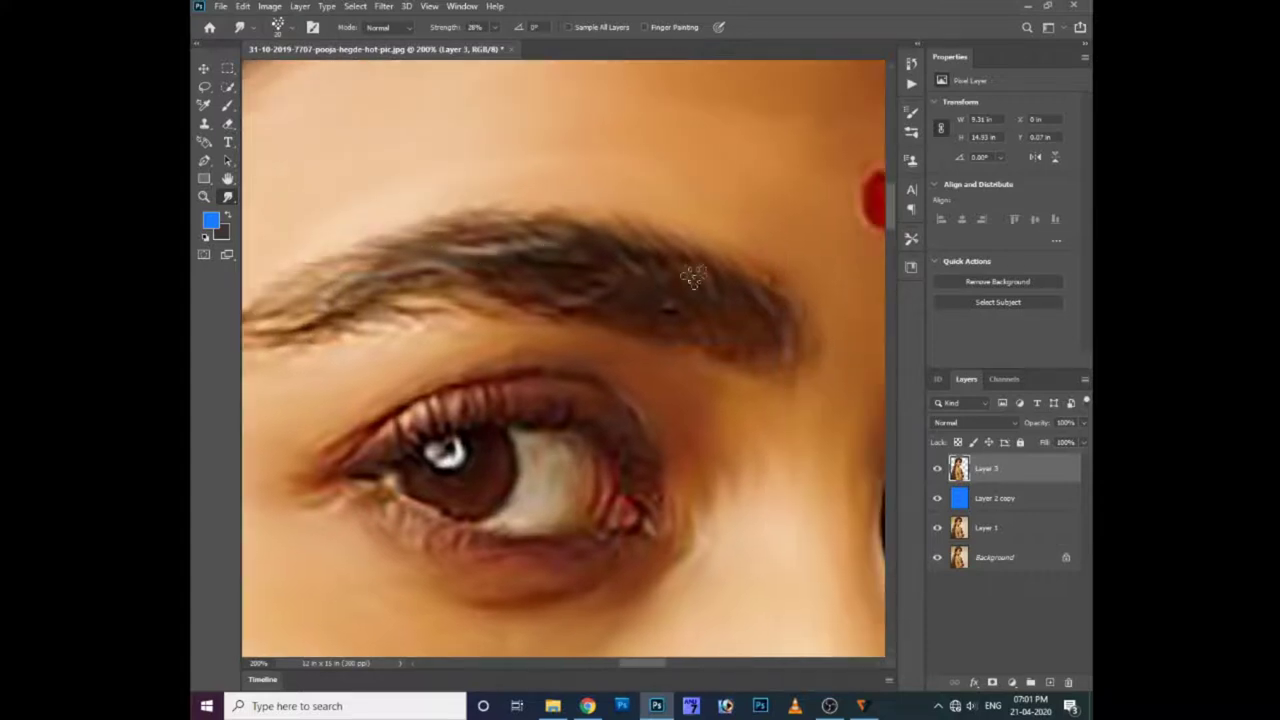
{"action": "left_click_drag", "start_coordinate": [503, 285], "coordinate": [341, 328]}
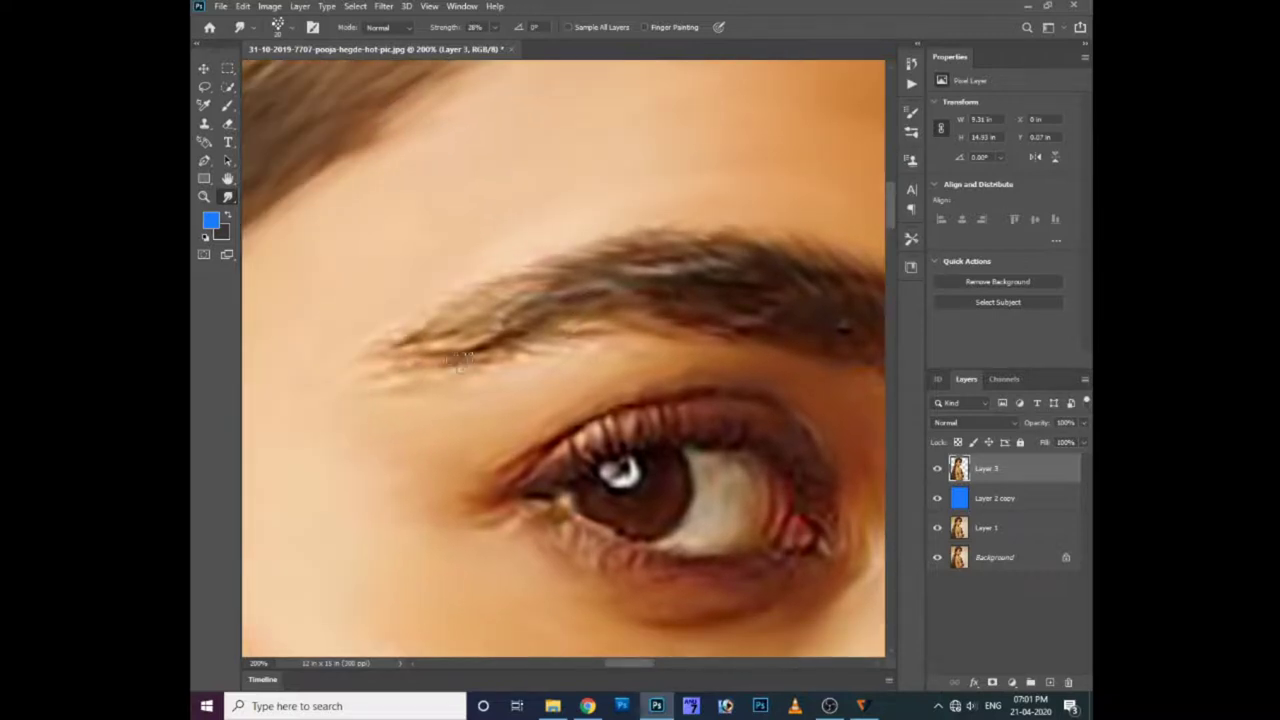
- Smooth and darken the other eyebrow's outer end beside the bindi, then zoom out to about 66.7%
{"action": "left_click_drag", "start_coordinate": [587, 272], "coordinate": [403, 240]}
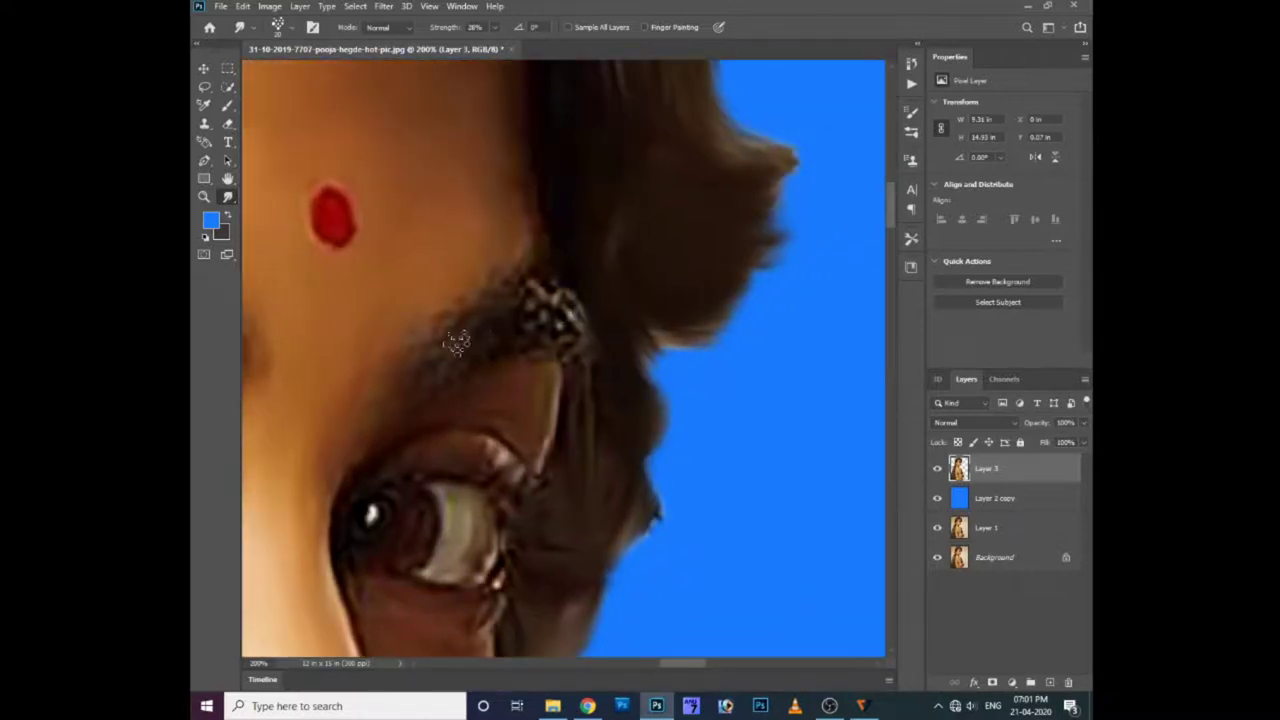
{"action": "mouse_move", "coordinate": [446, 318]}
{"action": "left_mouse_down"}
{"action": "mouse_move", "coordinate": [502, 324]}
{"action": "mouse_move", "coordinate": [518, 307]}
{"action": "mouse_move", "coordinate": [563, 353]}
{"action": "left_mouse_up"}
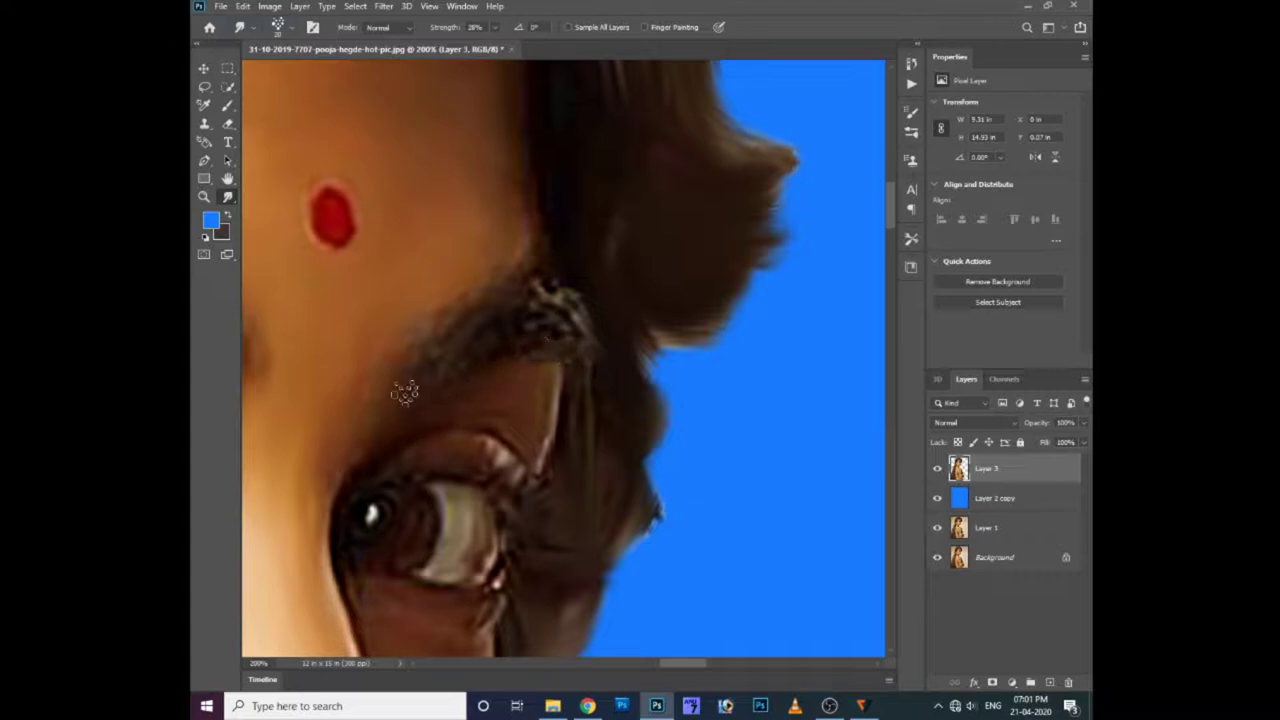
{"action": "key", "text": "ctrl+minus"}
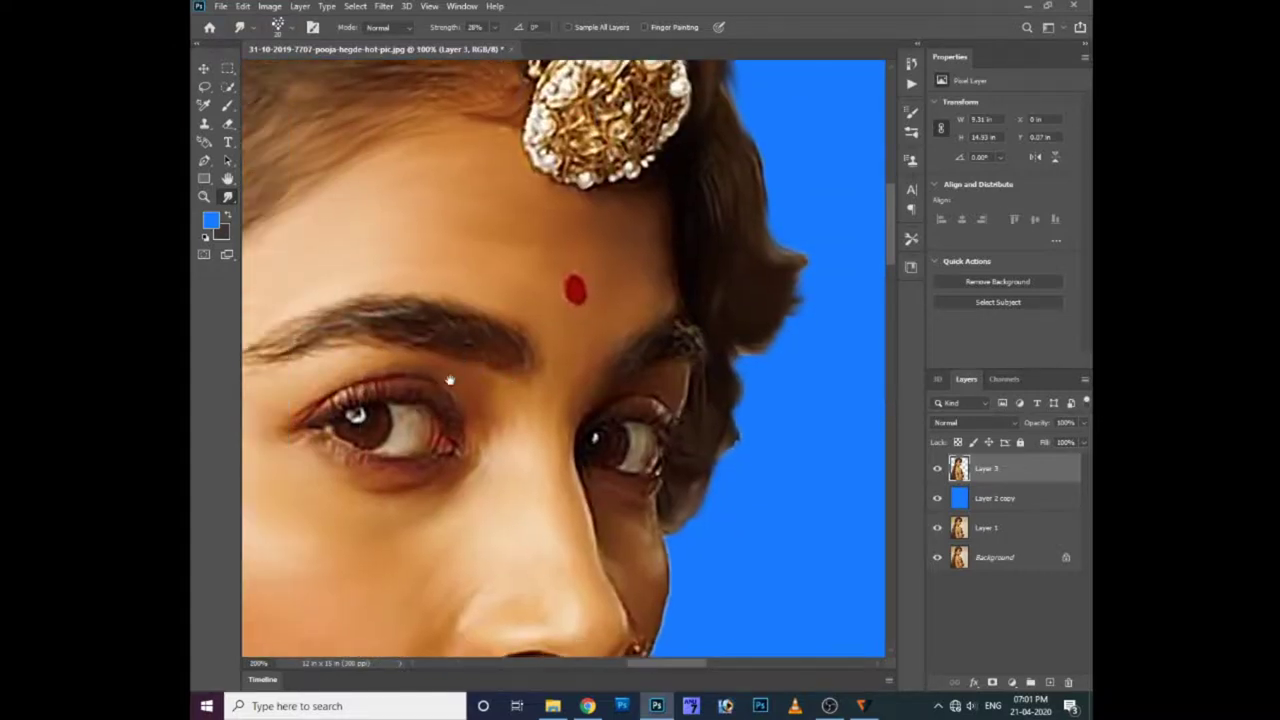
{"action": "key", "text": "ctrl+minus"}
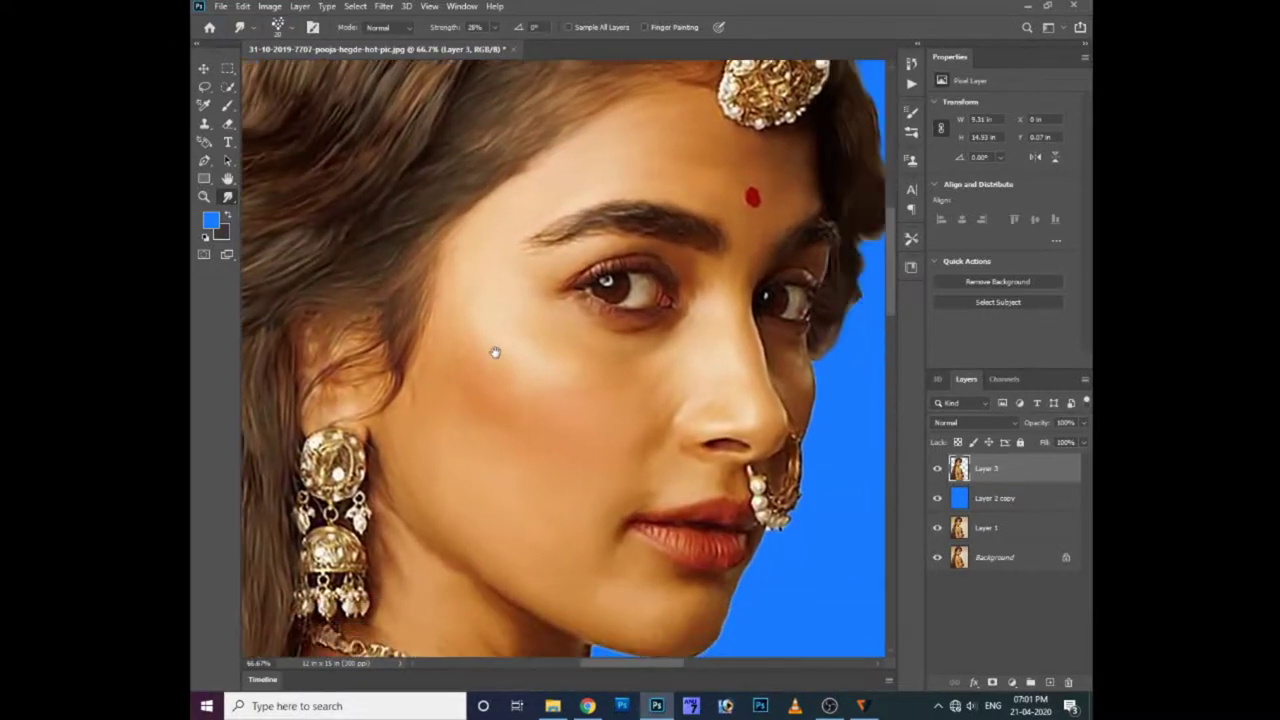
{"action": "key", "text": "ctrl+minus"}
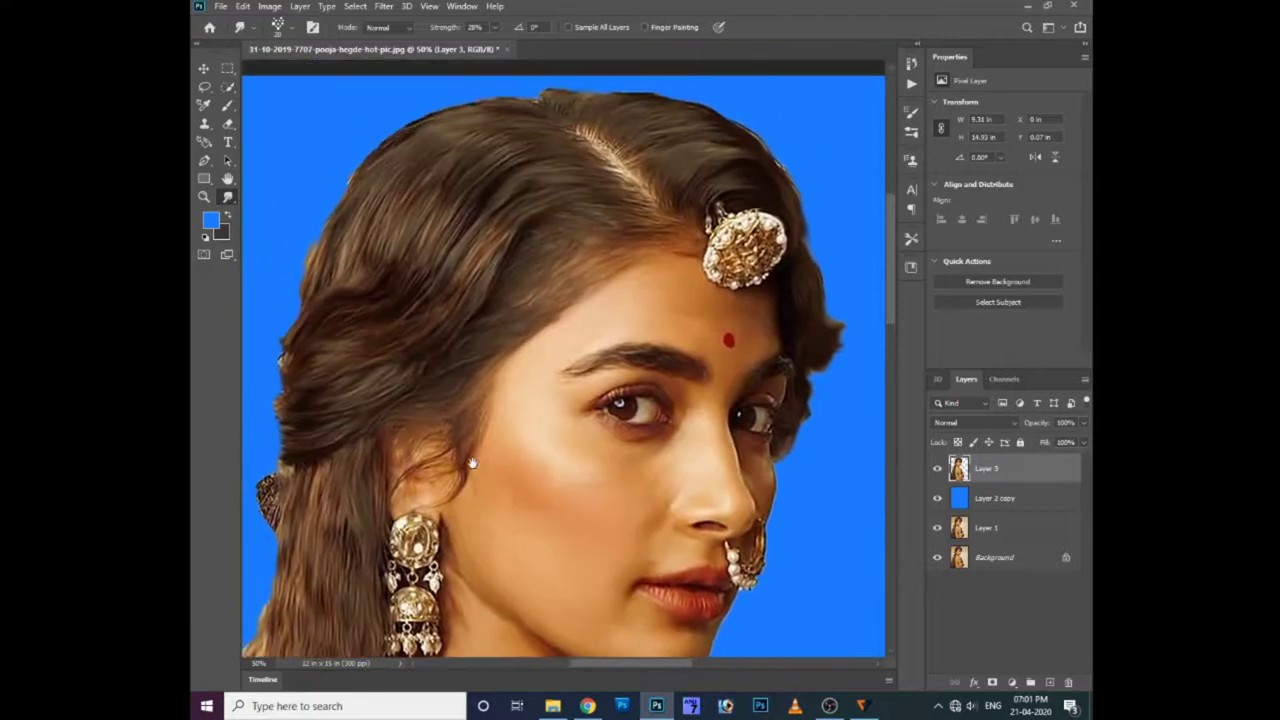
{"action": "key", "text": "ctrl+minus"}
{"action": "key", "text": "ctrl+plus"}
{"action": "key", "text": "ctrl+plus"}
{"action": "key", "text": "ctrl+plus"}
{"action": "key", "text": "ctrl+minus"}
- At 72% strength and 100% zoom, push the top hair outline into soft strokes
{"action": "right_click", "coordinate": [479, 295]}
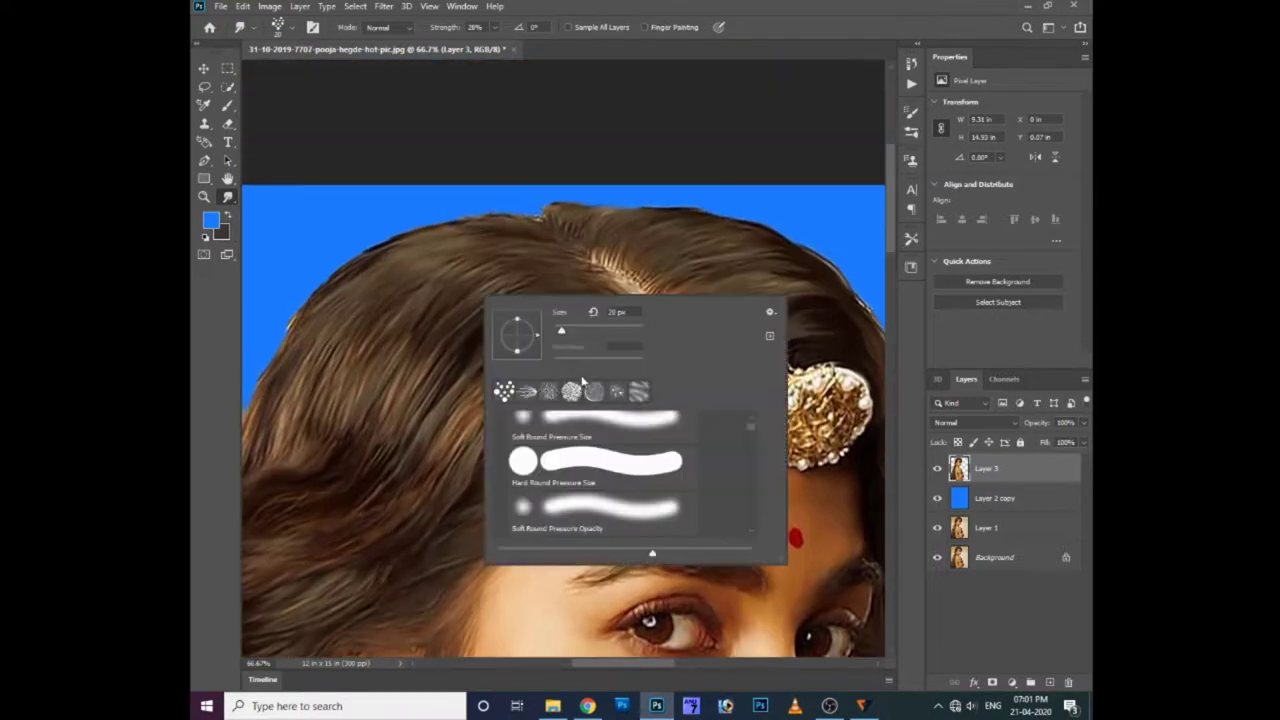
{"action": "left_click", "coordinate": [517, 240]}
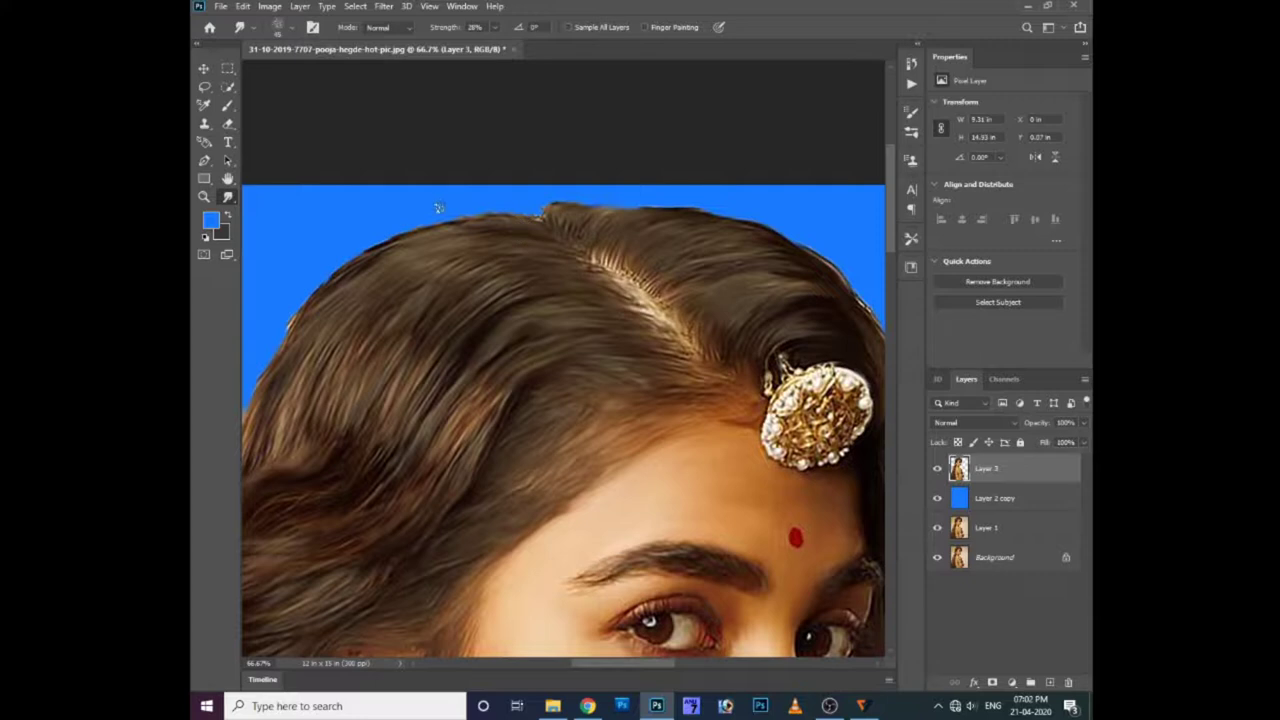
{"action": "key", "text": "ctrl+plus"}
{"action": "right_click", "coordinate": [524, 242]}
{"action": "left_click", "coordinate": [530, 246]}
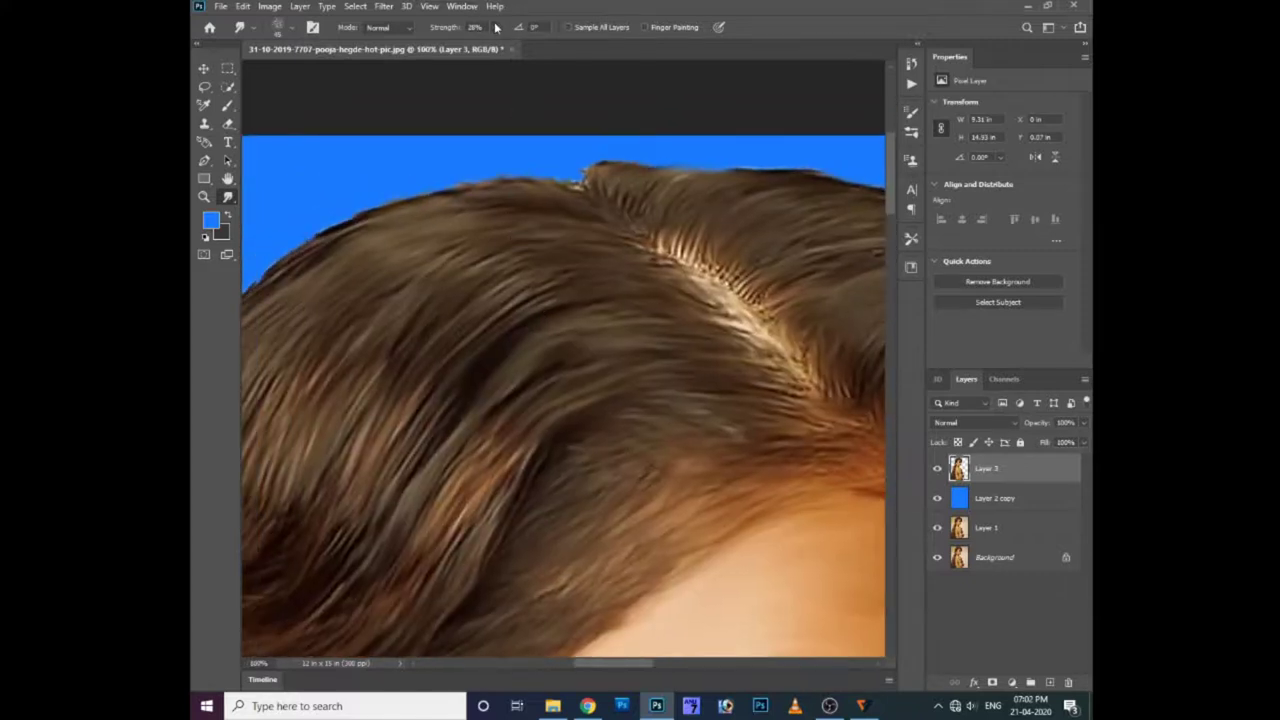
{"action": "left_click_drag", "start_coordinate": [585, 145], "coordinate": [560, 200]}
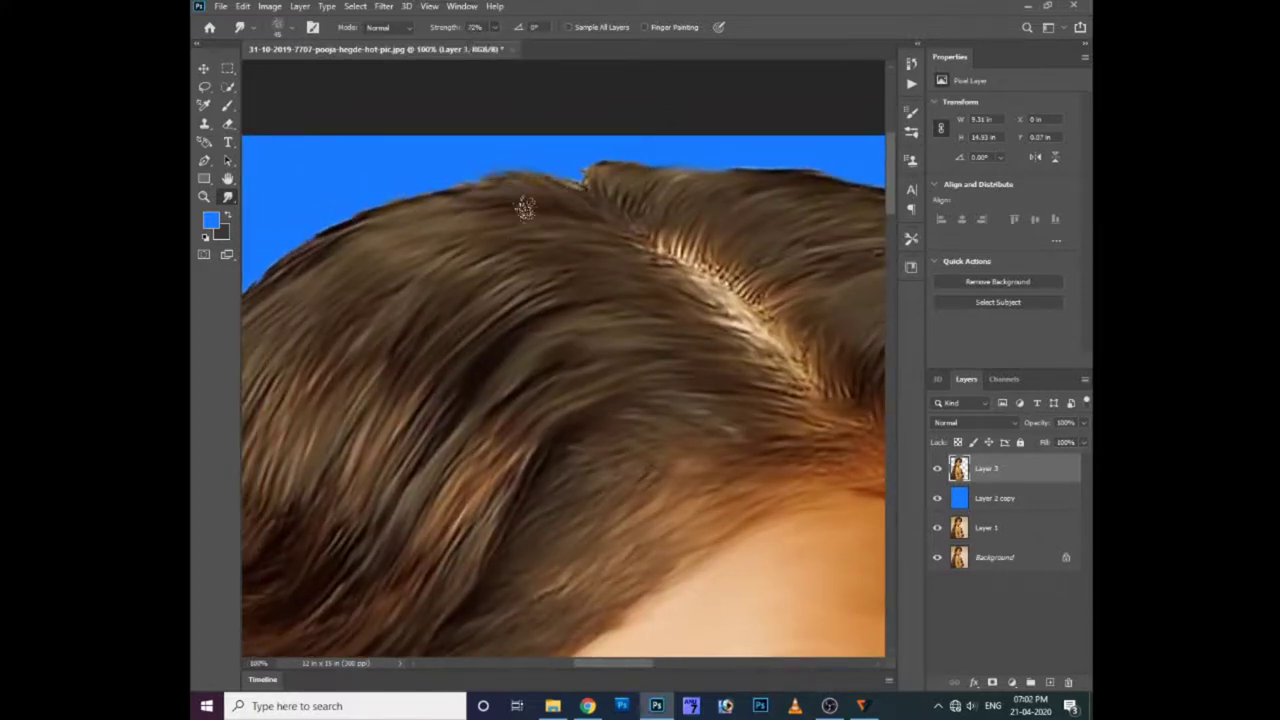
{"action": "left_click_drag", "start_coordinate": [674, 175], "coordinate": [680, 186]}
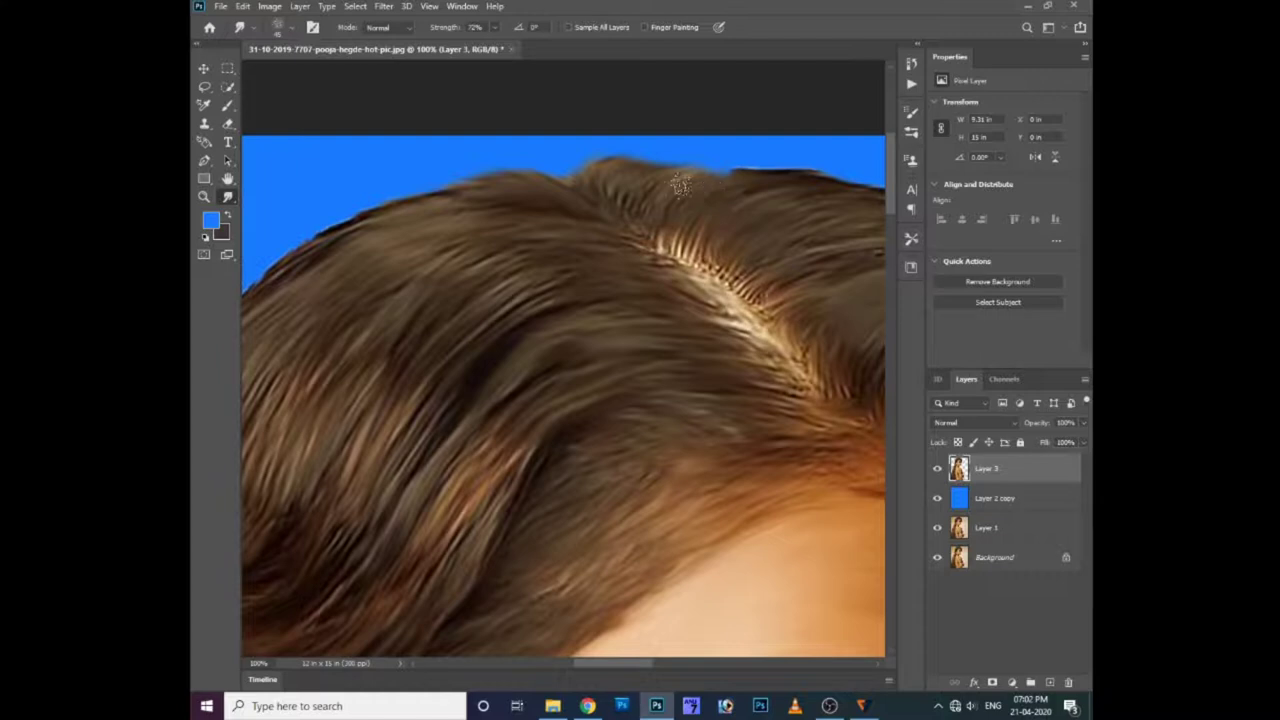
- Pan past the forehead ornament and smudge the hair edge beside the forehead
{"action": "left_click_drag", "start_coordinate": [793, 160], "coordinate": [713, 195]}
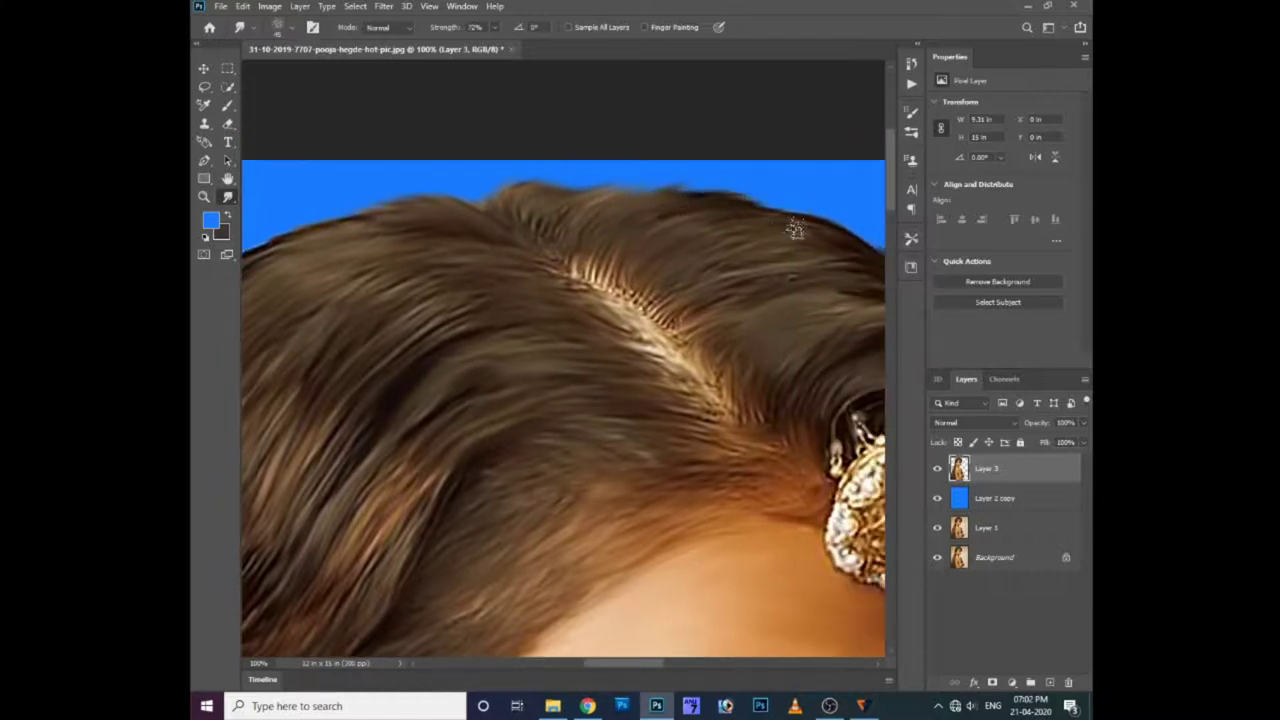
{"action": "left_click_drag", "start_coordinate": [656, 254], "coordinate": [551, 256]}
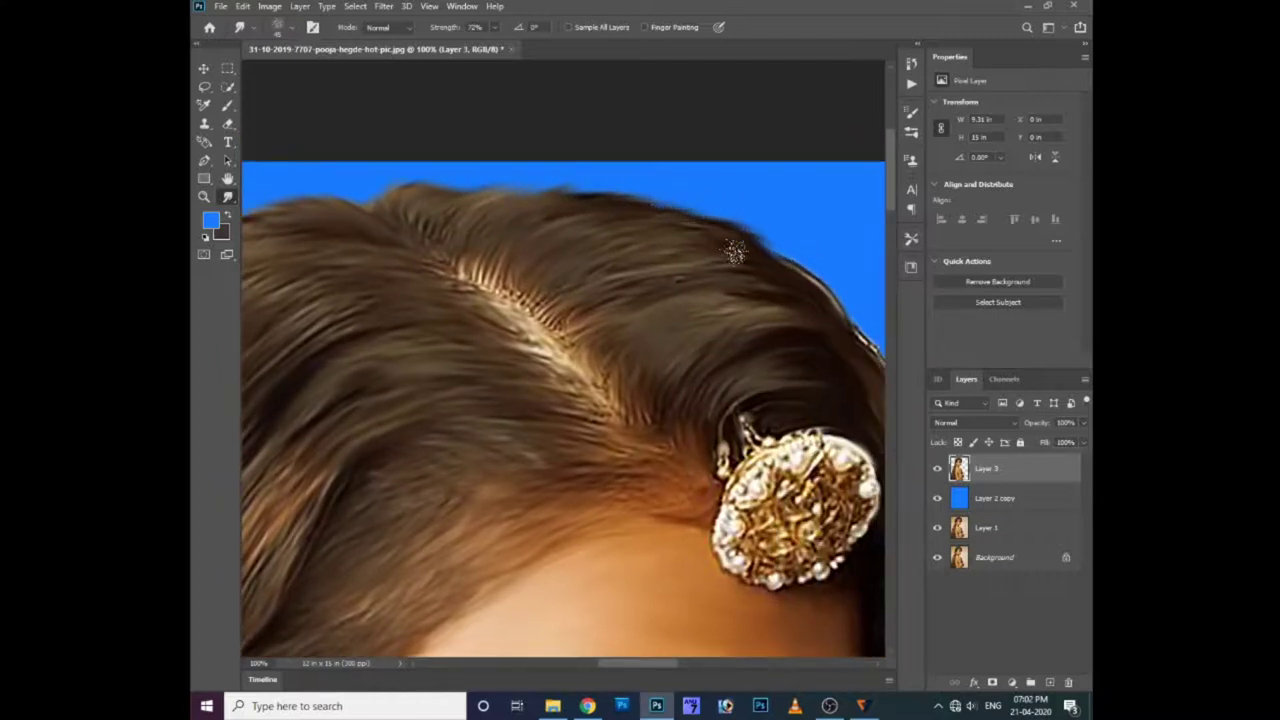
{"action": "left_click_drag", "start_coordinate": [741, 251], "coordinate": [646, 221]}
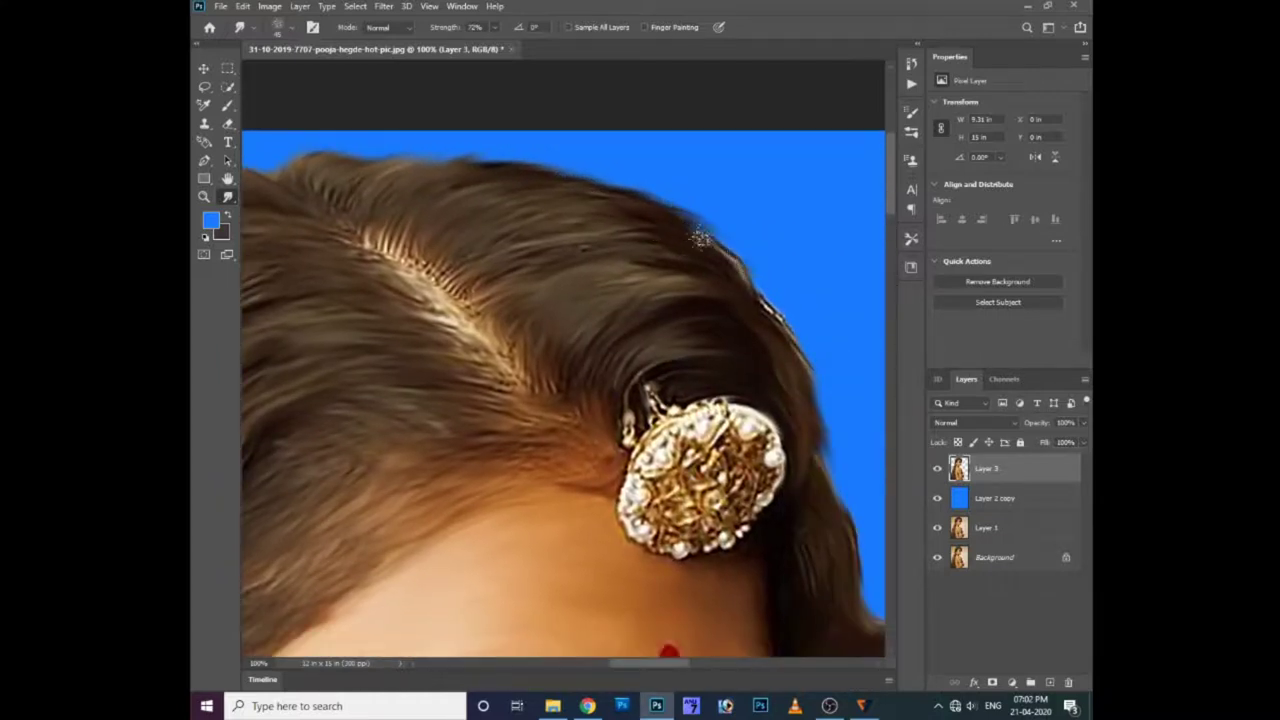
{"action": "mouse_move", "coordinate": [752, 342]}
{"action": "left_mouse_down"}
{"action": "mouse_move", "coordinate": [697, 297]}
{"action": "mouse_move", "coordinate": [763, 375]}
{"action": "left_mouse_up"}
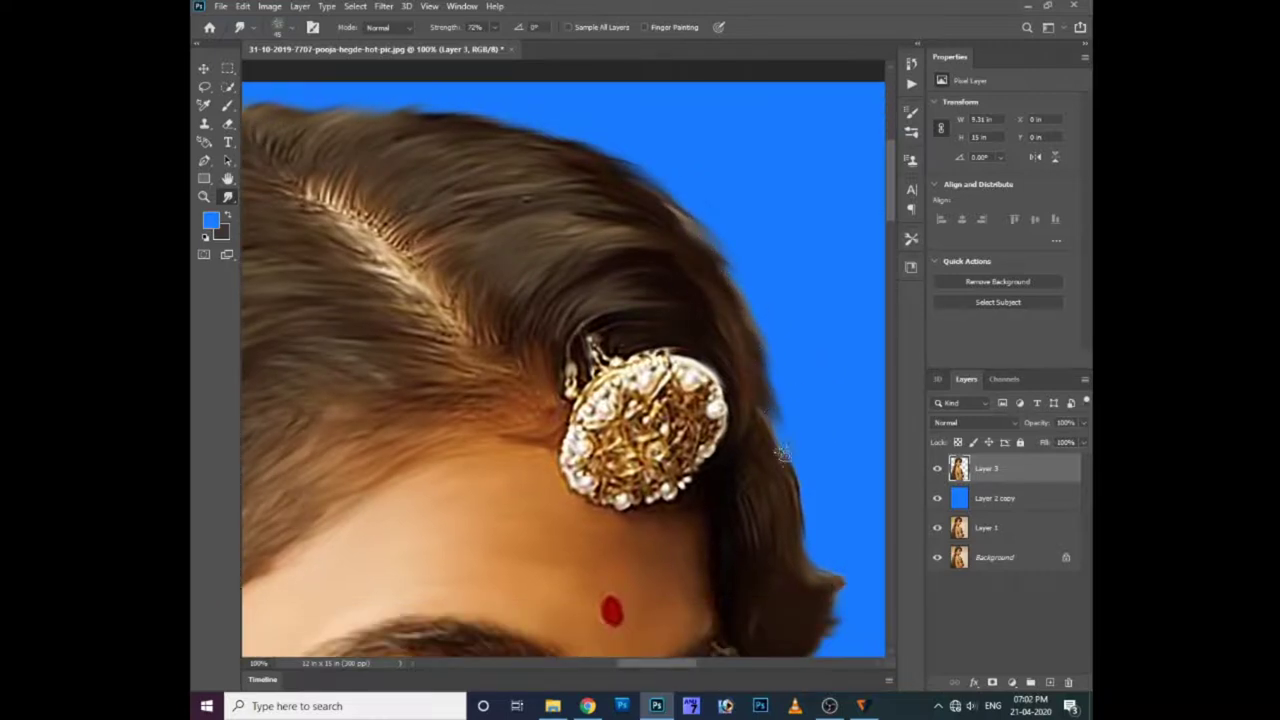
{"action": "left_click_drag", "start_coordinate": [783, 455], "coordinate": [754, 393]}
{"action": "mouse_move", "coordinate": [778, 476]}
{"action": "left_mouse_down"}
{"action": "mouse_move", "coordinate": [774, 417]}
{"action": "mouse_move", "coordinate": [781, 428]}
{"action": "left_mouse_up"}
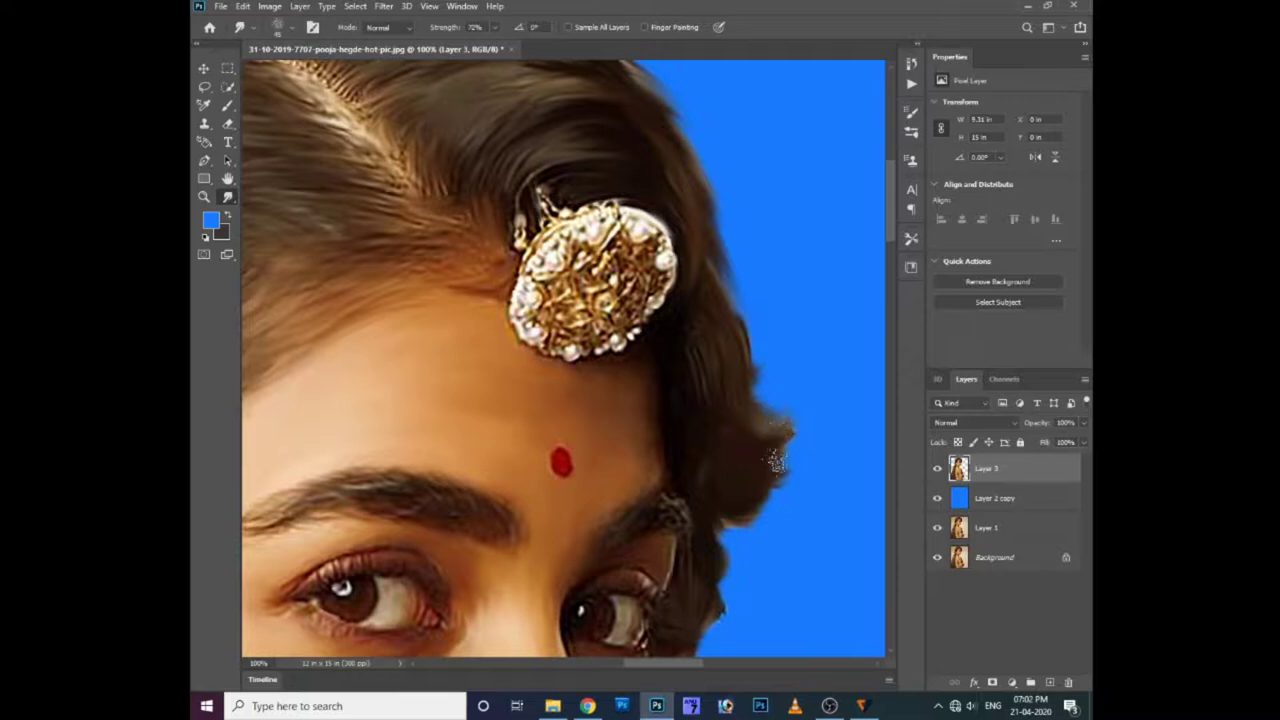
{"action": "left_click_drag", "start_coordinate": [801, 479], "coordinate": [763, 486]}
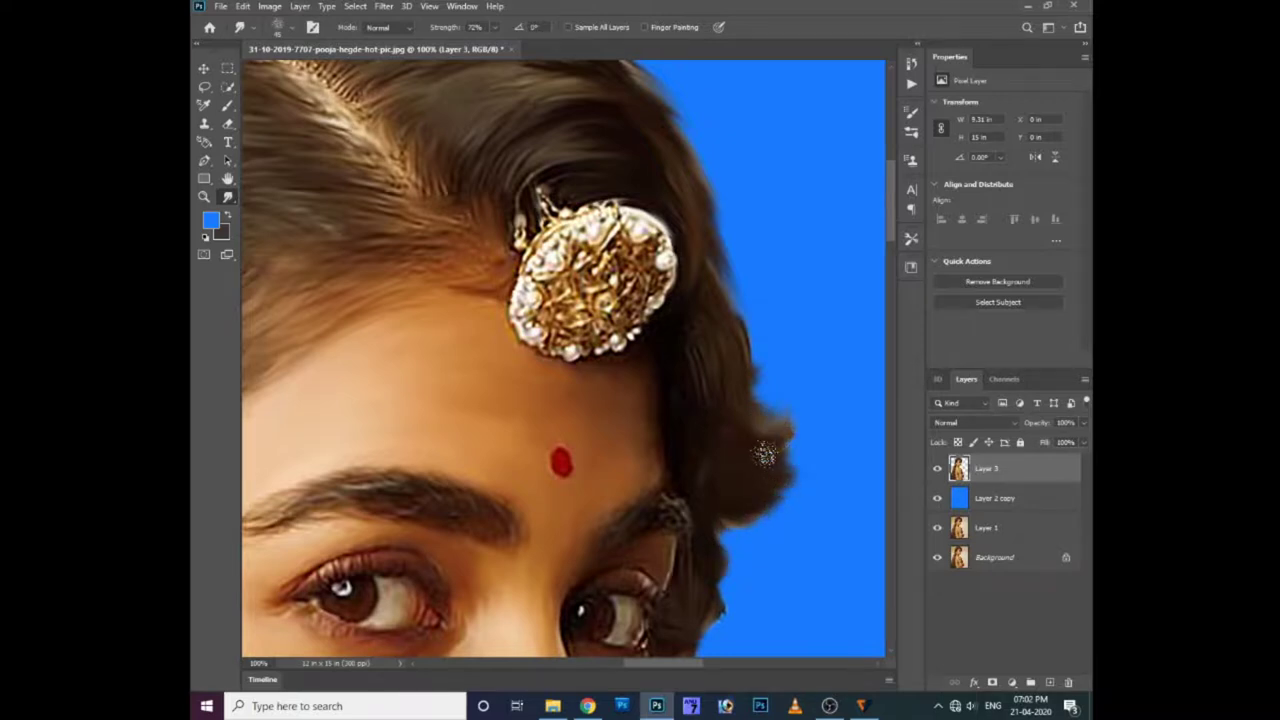
- Smooth the hair edge beside the eye out into the blue
{"action": "scroll", "coordinate": [757, 437], "scroll_direction": "down", "scroll_amount": 2}
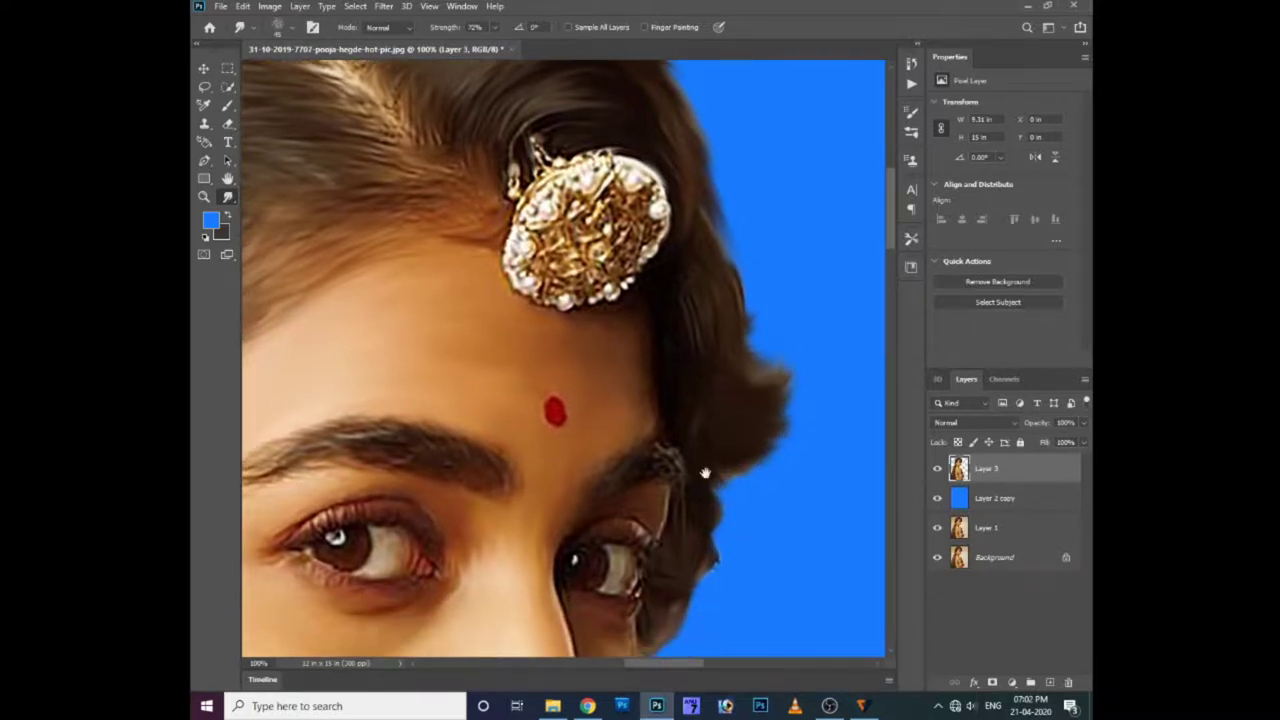
{"action": "scroll", "coordinate": [709, 460], "scroll_direction": "down", "scroll_amount": 3}
{"action": "left_click_drag", "start_coordinate": [705, 512], "coordinate": [691, 497]}
{"action": "left_click_drag", "start_coordinate": [680, 545], "coordinate": [694, 527]}
- Smudge the hair's top edge and its outline downward into the blue backdrop
{"action": "scroll", "coordinate": [694, 403], "scroll_direction": "left", "scroll_amount": 2}
{"action": "scroll", "coordinate": [603, 397], "scroll_direction": "up", "scroll_amount": 3}
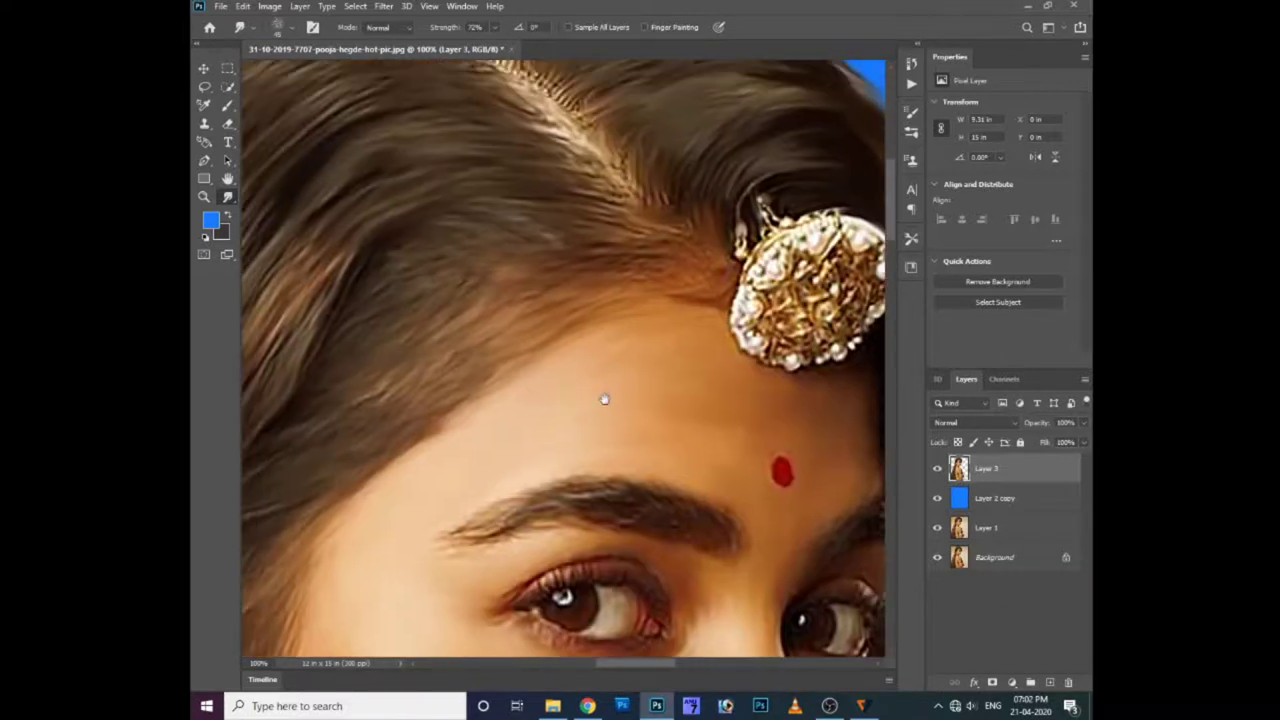
{"action": "scroll", "coordinate": [743, 457], "scroll_direction": "up", "scroll_amount": 5}
{"action": "mouse_move", "coordinate": [719, 230]}
{"action": "left_mouse_down"}
{"action": "mouse_move", "coordinate": [640, 231]}
{"action": "mouse_move", "coordinate": [560, 257]}
{"action": "mouse_move", "coordinate": [630, 245]}
{"action": "mouse_move", "coordinate": [588, 281]}
{"action": "left_mouse_up"}
{"action": "mouse_move", "coordinate": [567, 286]}
{"action": "left_mouse_down"}
{"action": "mouse_move", "coordinate": [500, 322]}
{"action": "mouse_move", "coordinate": [525, 320]}
{"action": "mouse_move", "coordinate": [451, 371]}
{"action": "left_mouse_up"}
{"action": "mouse_move", "coordinate": [415, 418]}
{"action": "left_mouse_down"}
{"action": "mouse_move", "coordinate": [446, 398]}
{"action": "mouse_move", "coordinate": [414, 470]}
{"action": "mouse_move", "coordinate": [444, 478]}
{"action": "left_mouse_up"}
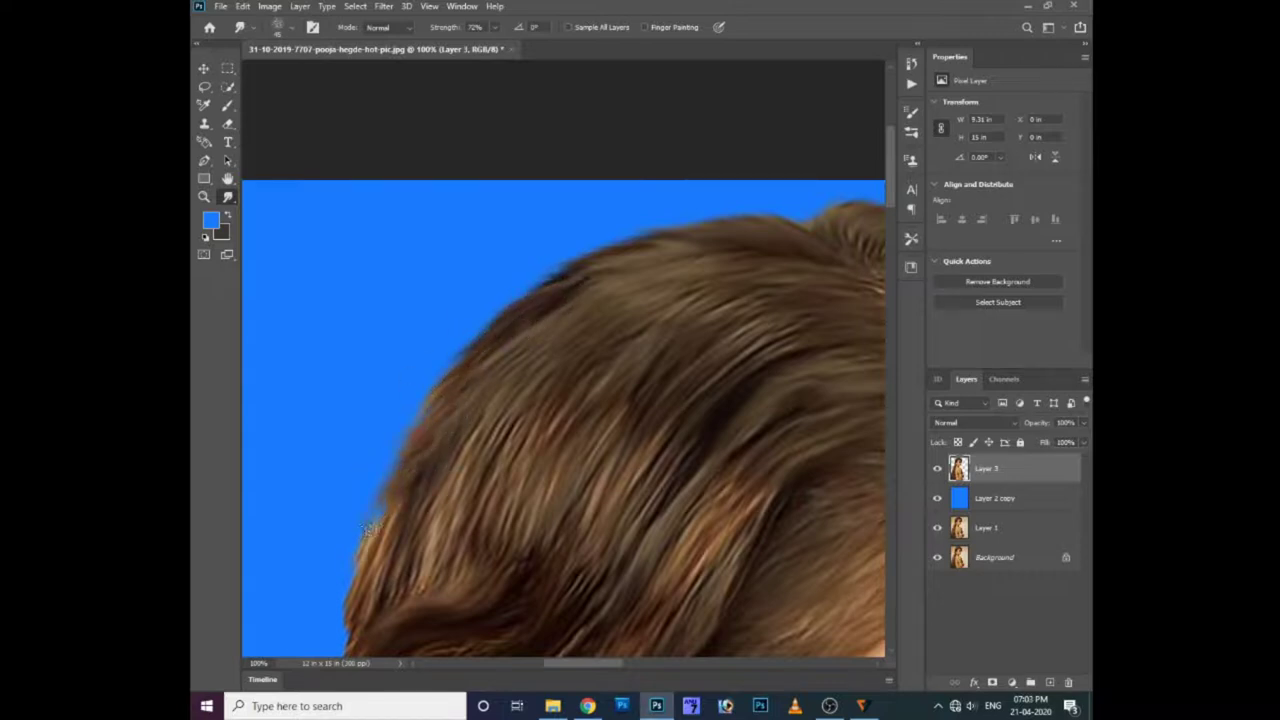
- Blend the lower hair edge at the back of the head into the blue with touch-up strokes
{"action": "scroll", "coordinate": [426, 474], "scroll_direction": "down", "scroll_amount": 1}
{"action": "scroll", "coordinate": [410, 470], "scroll_direction": "down", "scroll_amount": 1}
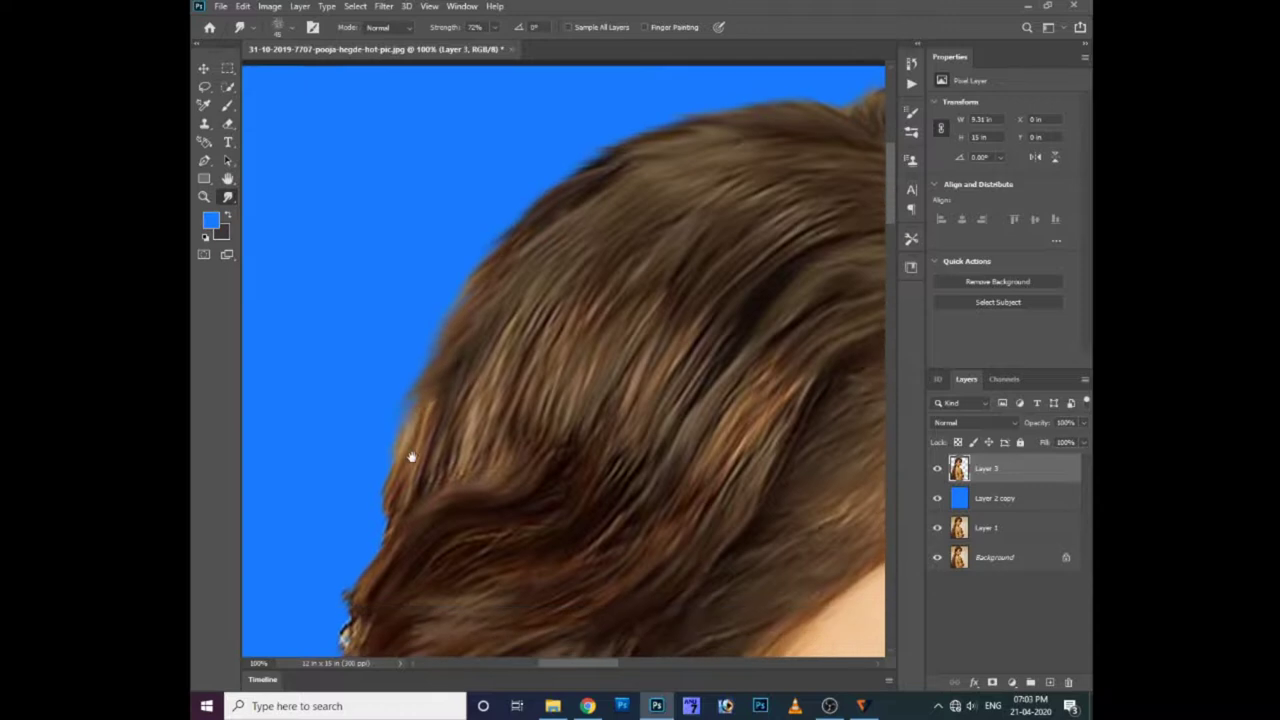
{"action": "scroll", "coordinate": [383, 516], "scroll_direction": "down", "scroll_amount": 1}
{"action": "left_click_drag", "start_coordinate": [416, 464], "coordinate": [385, 560]}
{"action": "scroll", "coordinate": [425, 486], "scroll_direction": "down", "scroll_amount": 1}
{"action": "left_click_drag", "start_coordinate": [414, 437], "coordinate": [423, 480]}
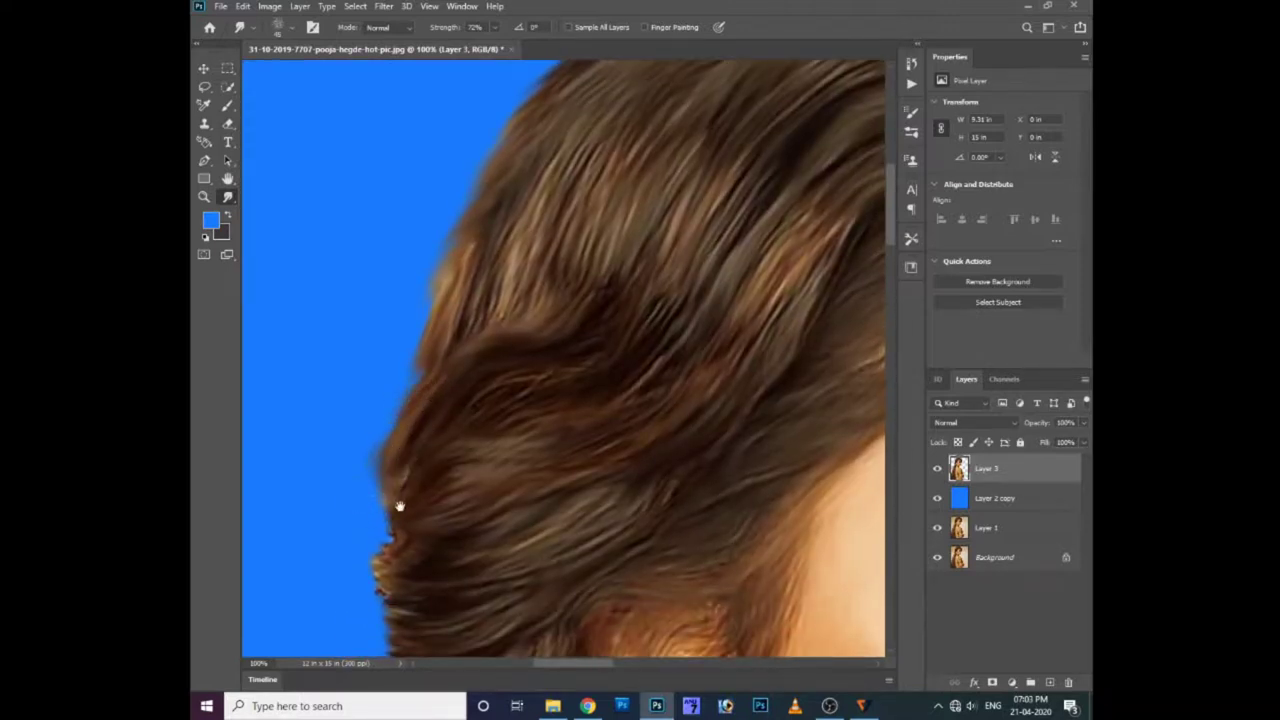
{"action": "scroll", "coordinate": [400, 508], "scroll_direction": "down", "scroll_amount": 1}
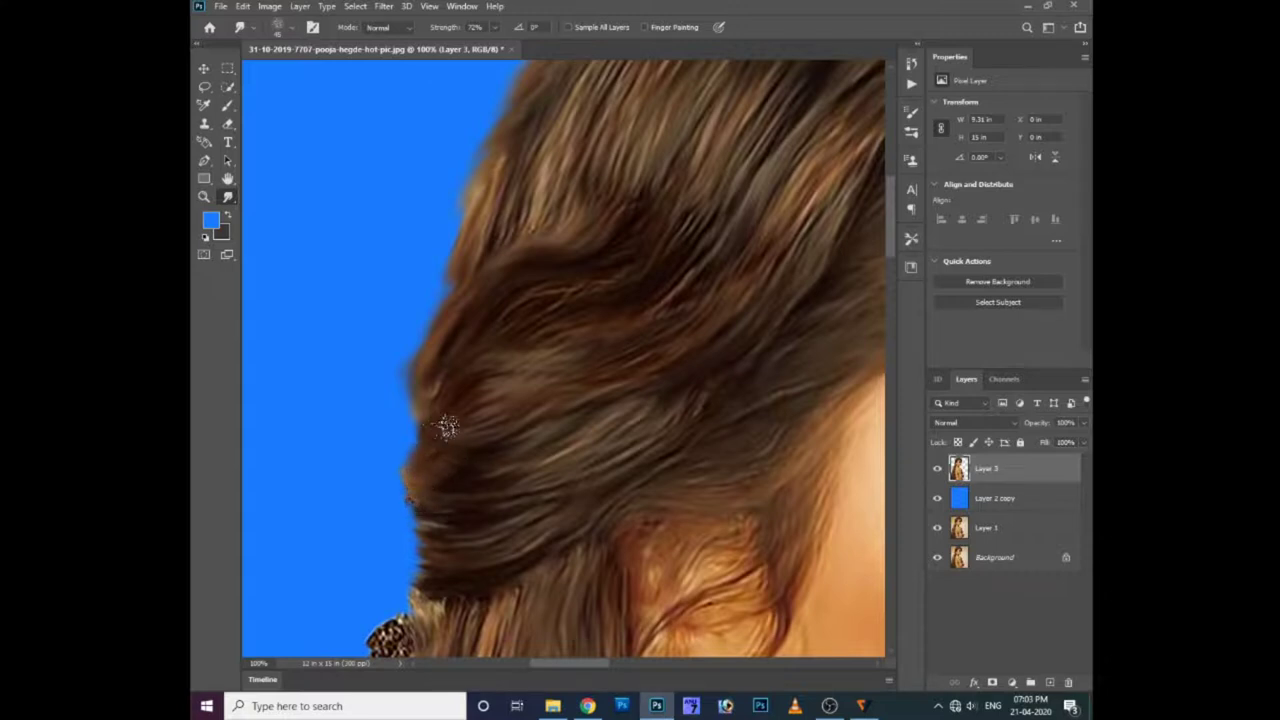
{"action": "left_click_drag", "start_coordinate": [423, 486], "coordinate": [441, 550]}
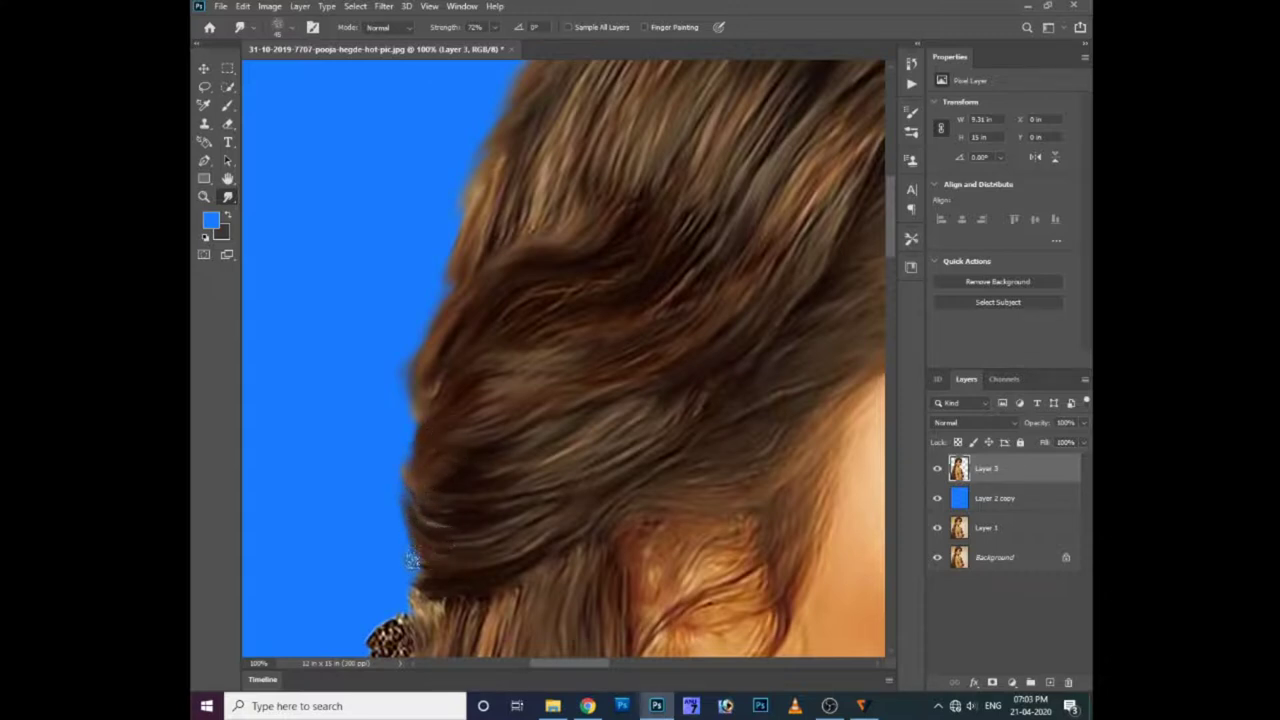
{"action": "left_click_drag", "start_coordinate": [466, 440], "coordinate": [412, 508]}
{"action": "scroll", "coordinate": [450, 560], "scroll_direction": "down", "scroll_amount": 2}
{"action": "scroll", "coordinate": [432, 470], "scroll_direction": "down", "scroll_amount": 1}
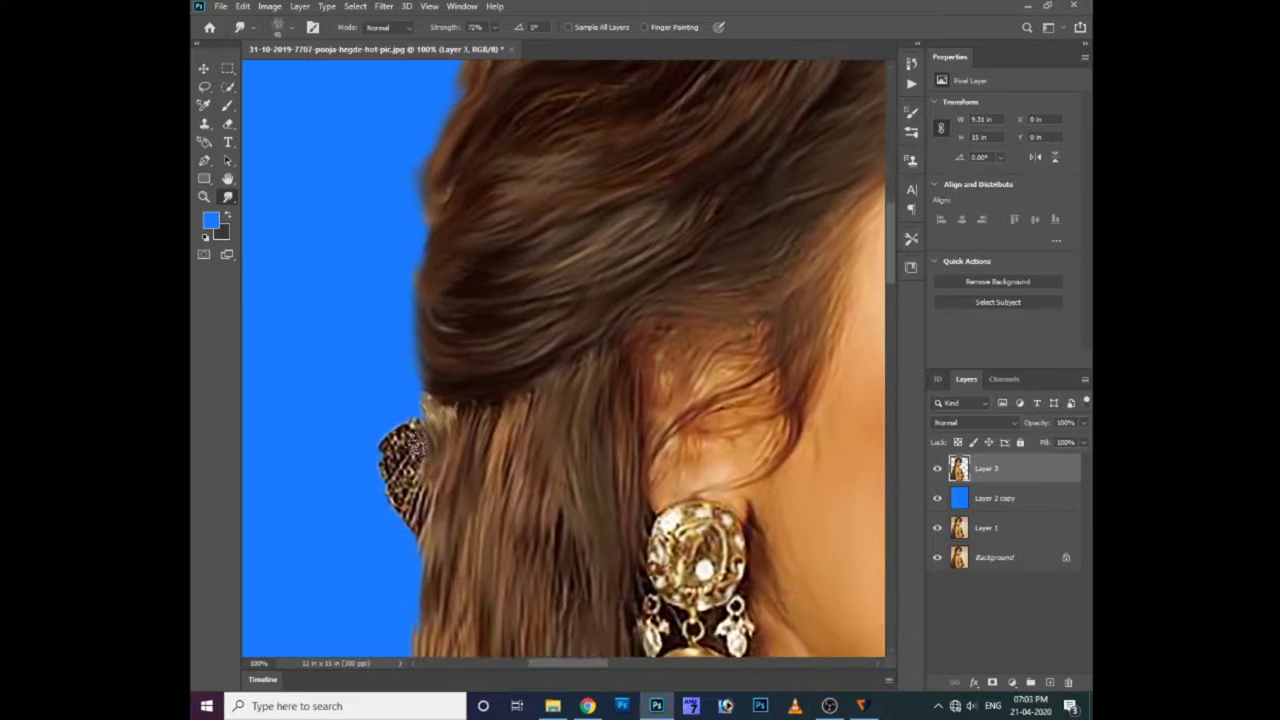
- Erase the stray earring fragment at the hair edge, then smudge the hair's left fringe smooth
{"action": "key", "text": "e"}
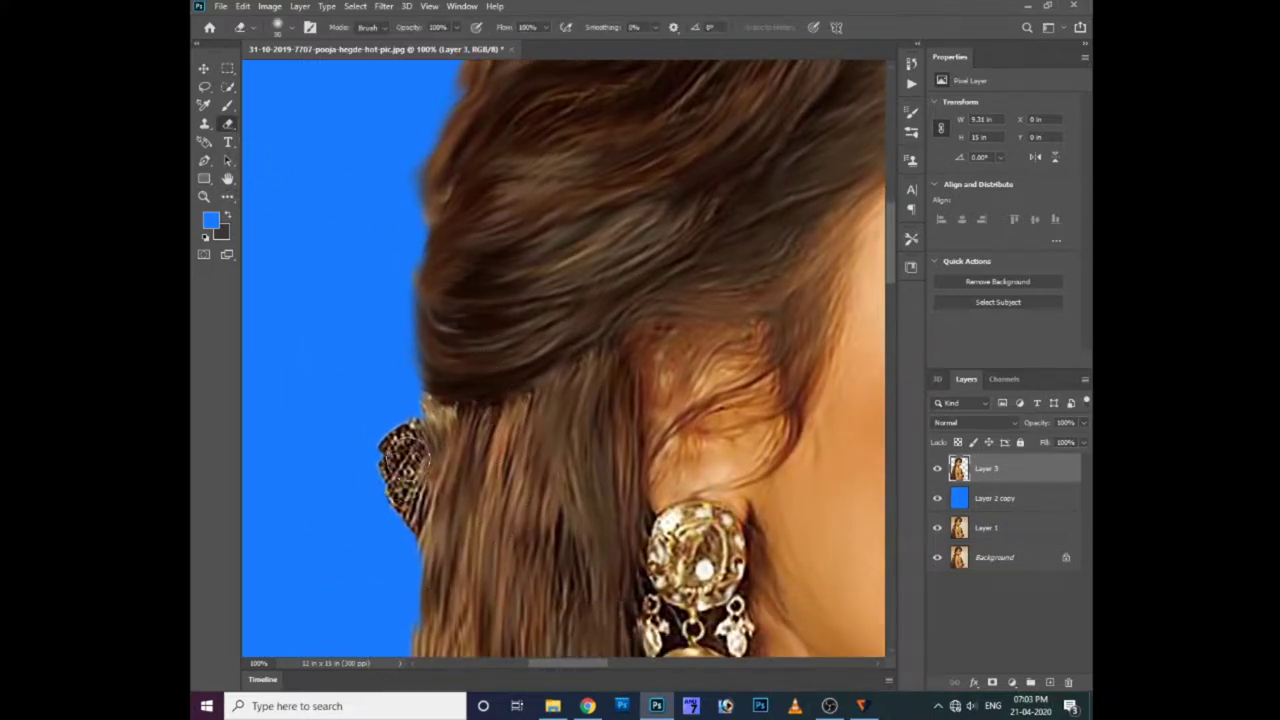
{"action": "left_click_drag", "start_coordinate": [405, 435], "coordinate": [359, 507]}
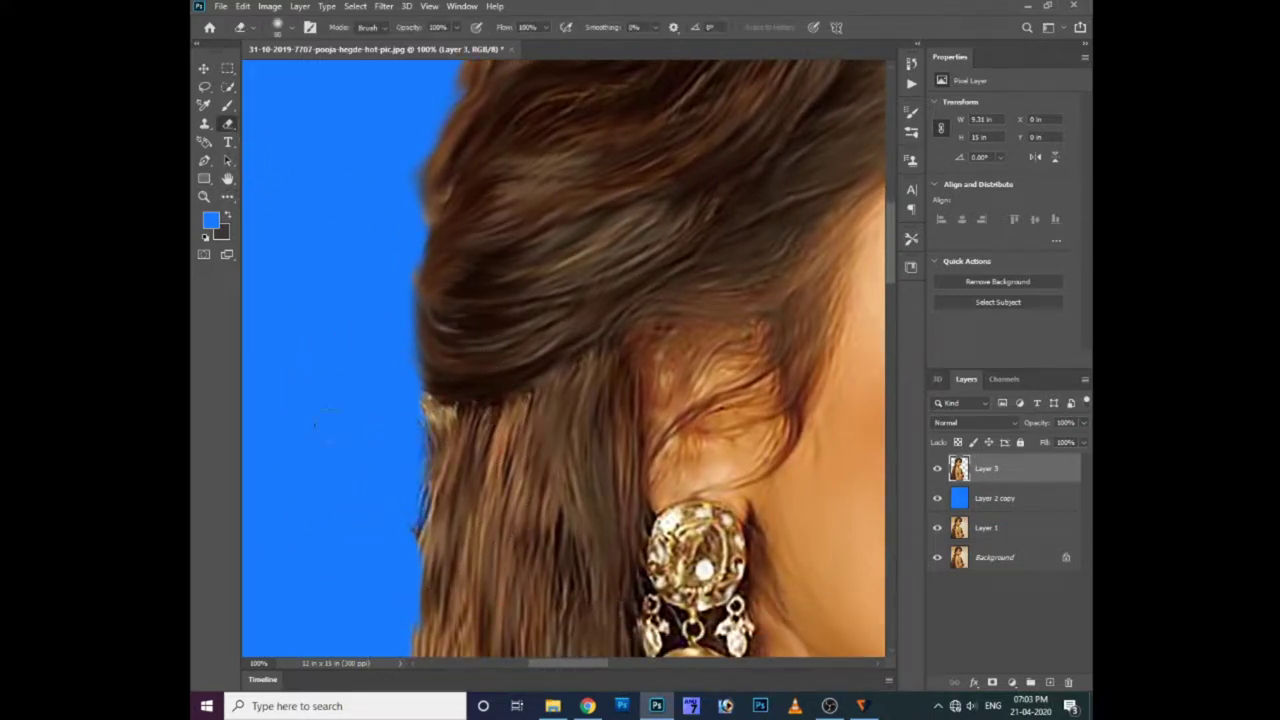
{"action": "left_click", "coordinate": [229, 199]}
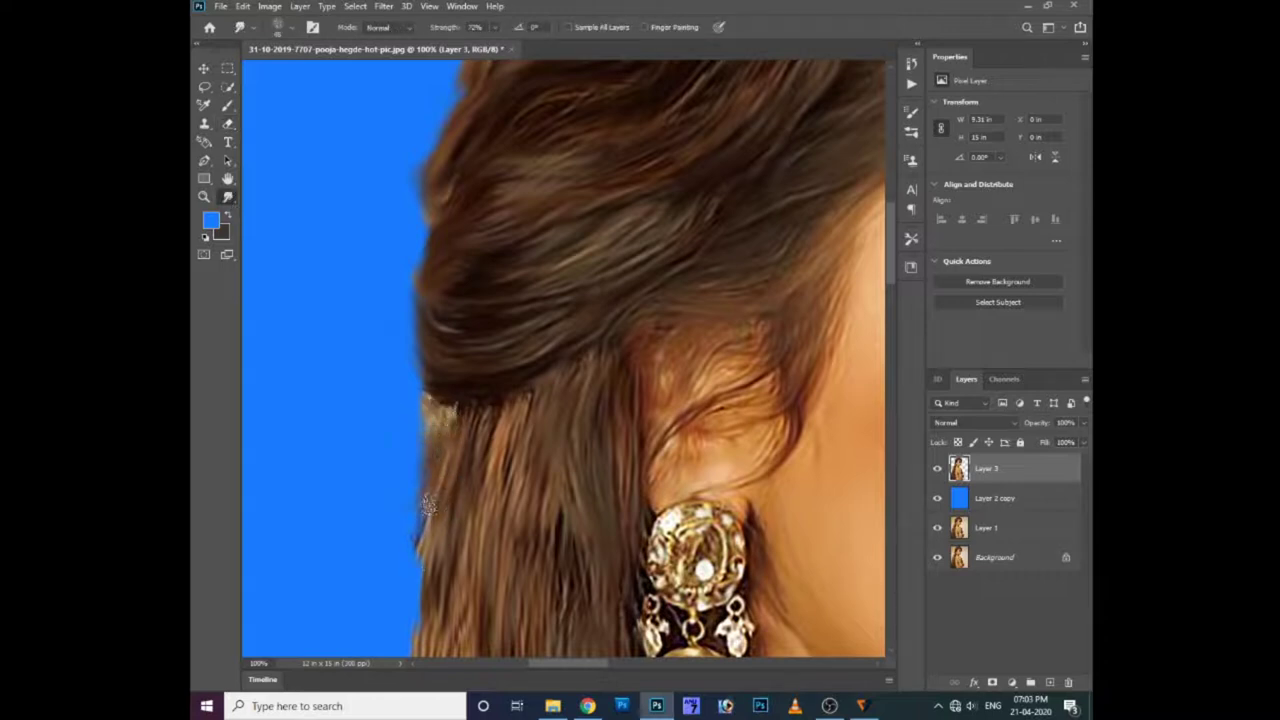
{"action": "left_click_drag", "start_coordinate": [454, 477], "coordinate": [405, 268]}
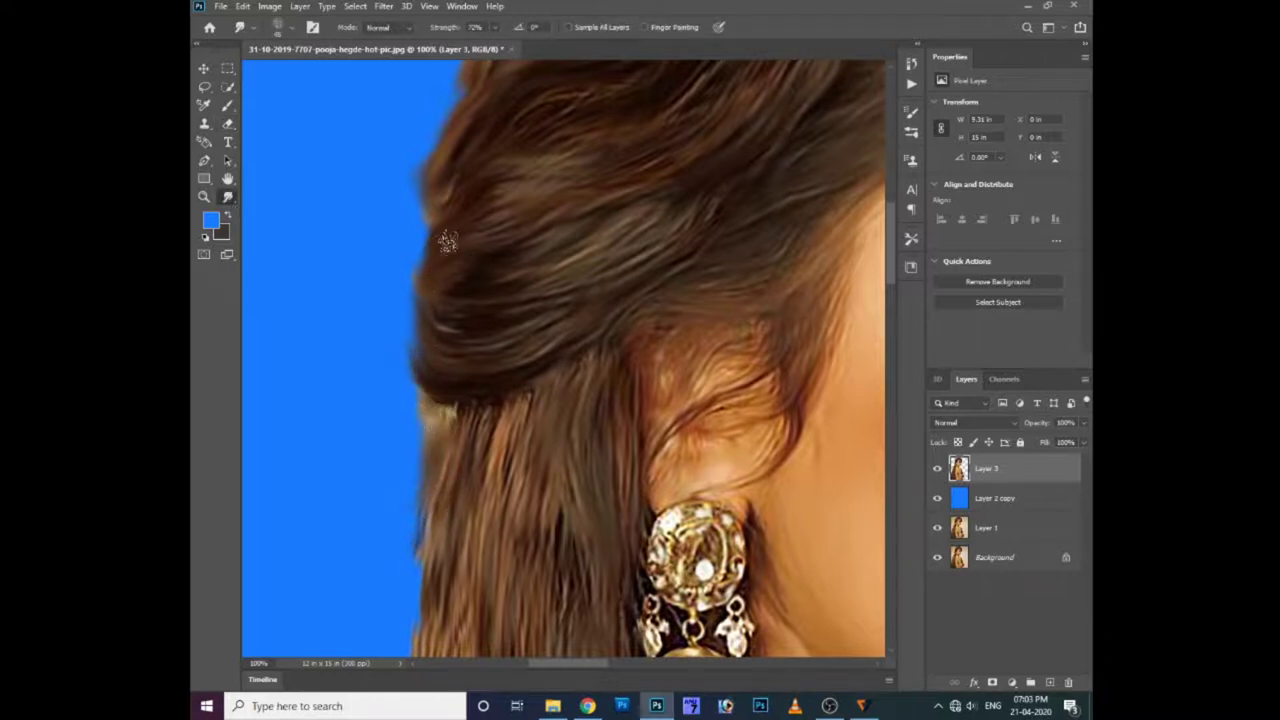
- Zoom out and scroll down to bring the neck, shoulder and blouse into view
{"action": "scroll", "coordinate": [440, 500], "scroll_direction": "down", "scroll_amount": 1}
{"action": "scroll", "coordinate": [424, 421], "scroll_direction": "down", "scroll_amount": 3}
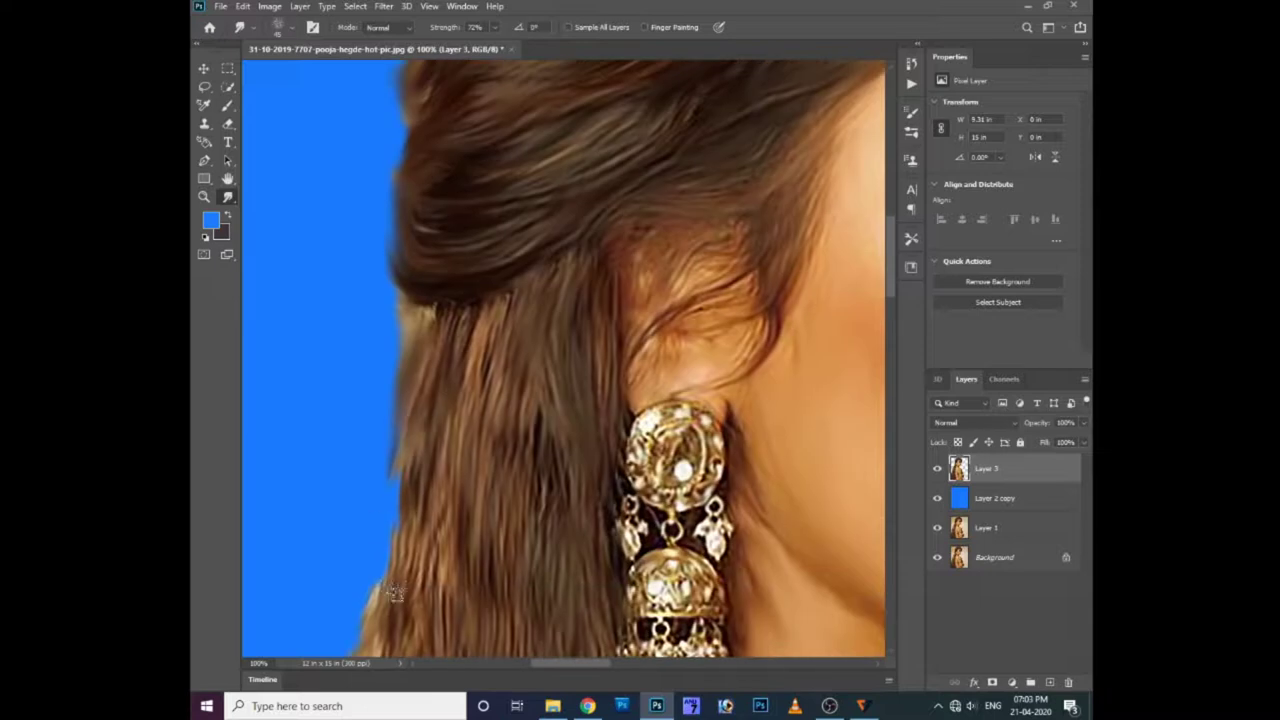
{"action": "scroll", "coordinate": [424, 500], "scroll_direction": "down", "scroll_amount": 1}
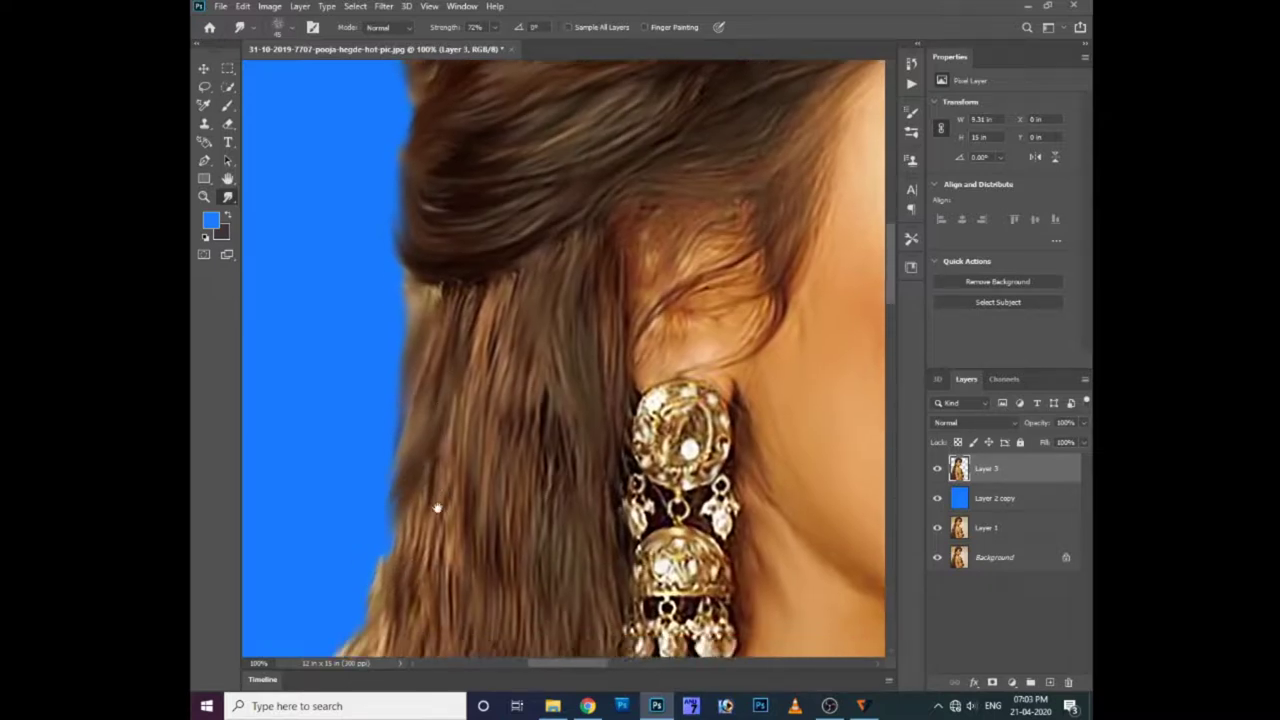
{"action": "scroll", "coordinate": [424, 505], "scroll_direction": "down", "scroll_amount": 1}
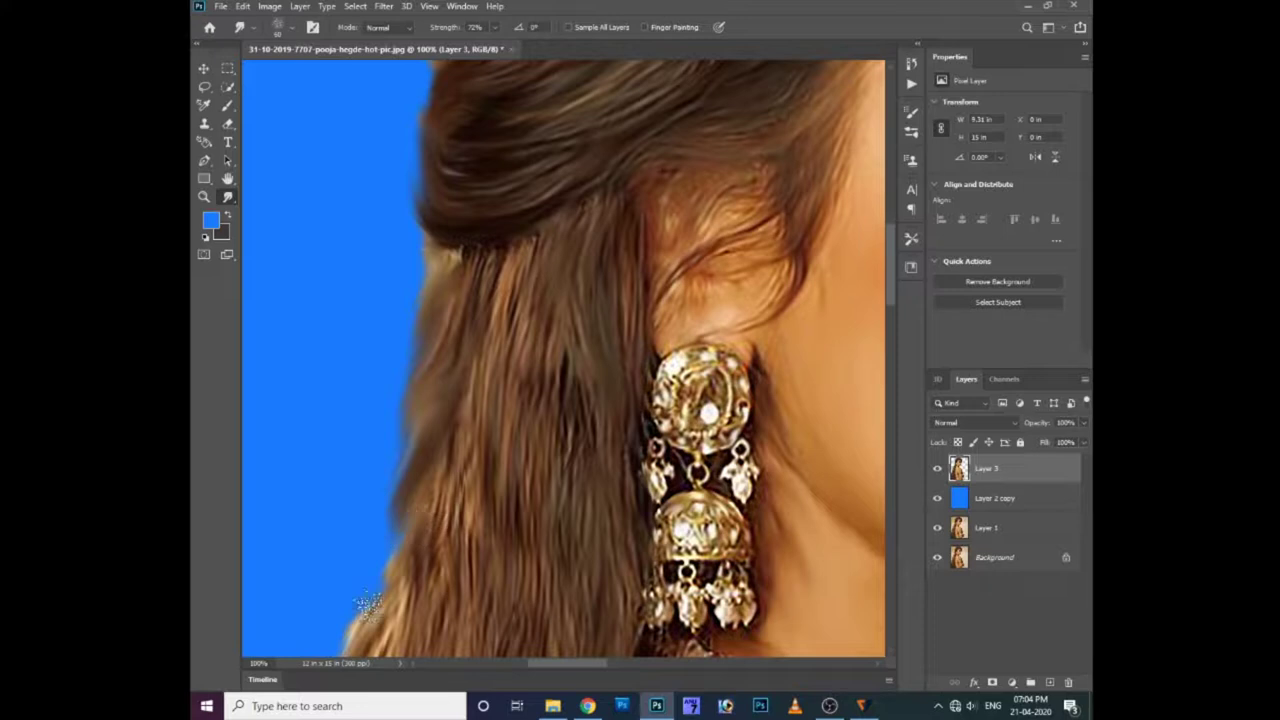
{"action": "scroll", "coordinate": [391, 457], "scroll_direction": "down", "scroll_amount": 3}
{"action": "scroll", "coordinate": [391, 457], "scroll_direction": "down", "scroll_amount": 1}
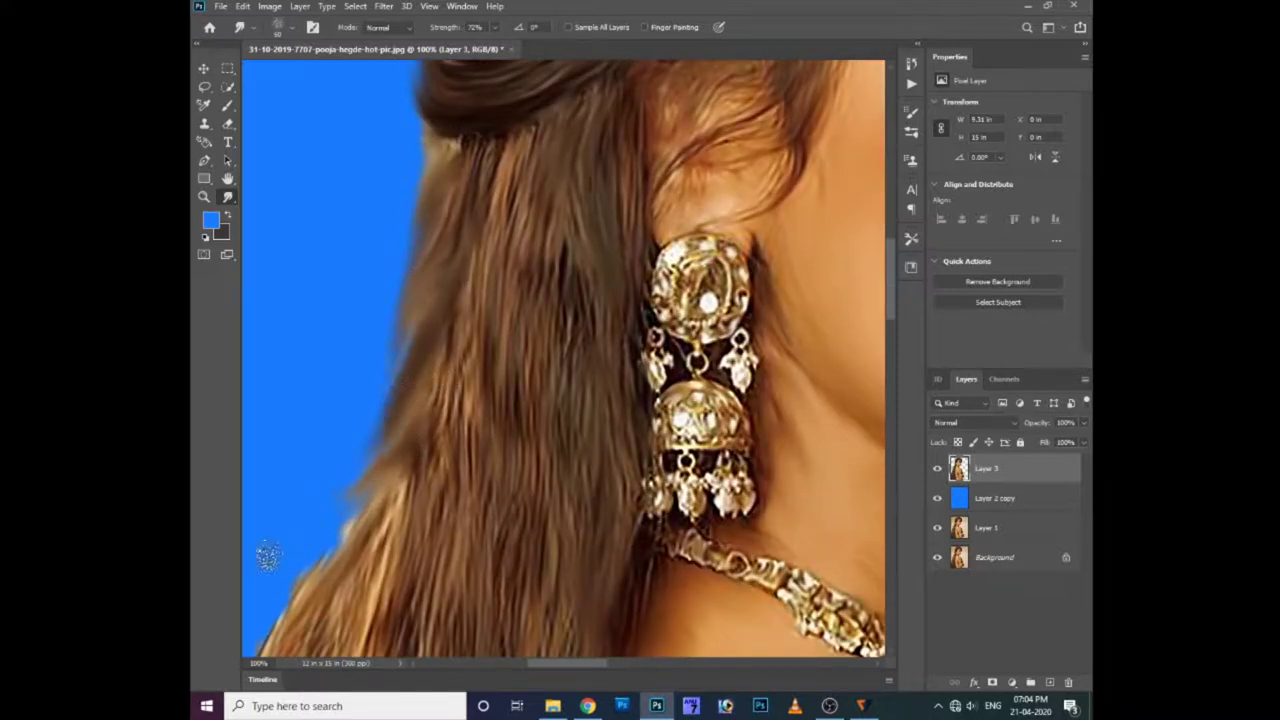
{"action": "key", "text": "ctrl+minus"}
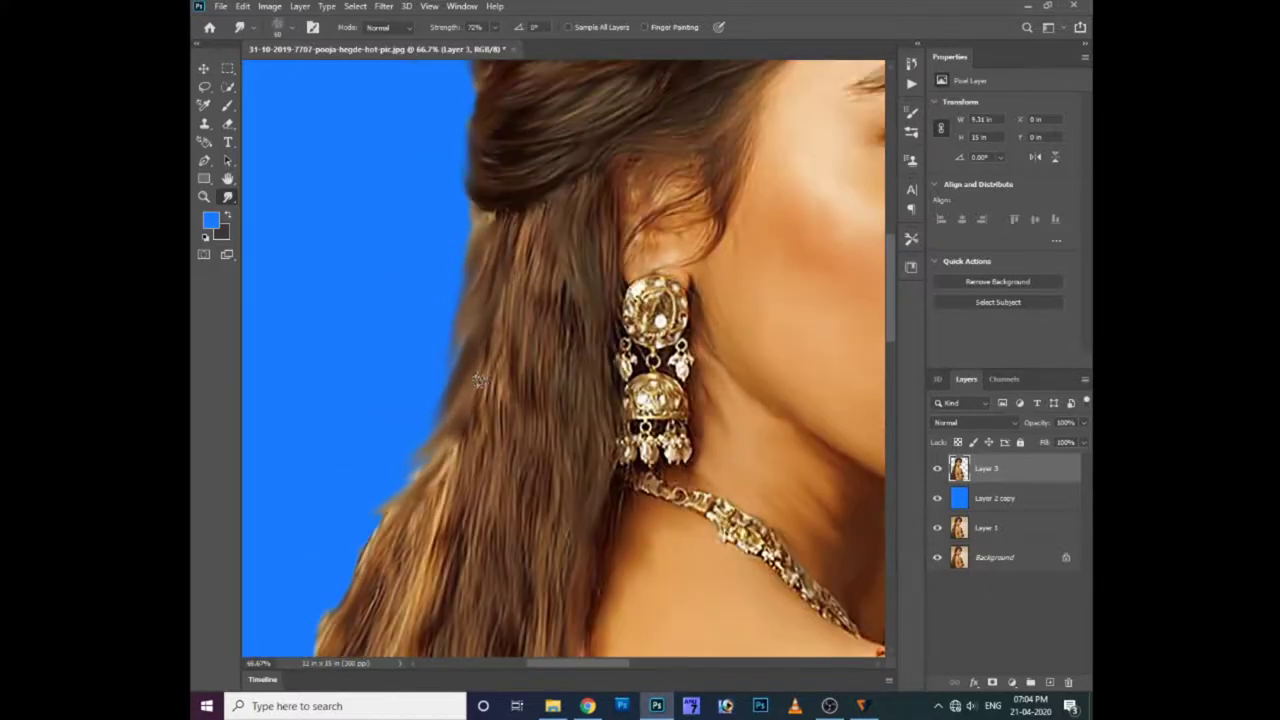
{"action": "scroll", "coordinate": [486, 343], "scroll_direction": "up", "scroll_amount": 4}
{"action": "scroll", "coordinate": [537, 373], "scroll_direction": "up", "scroll_amount": 5}
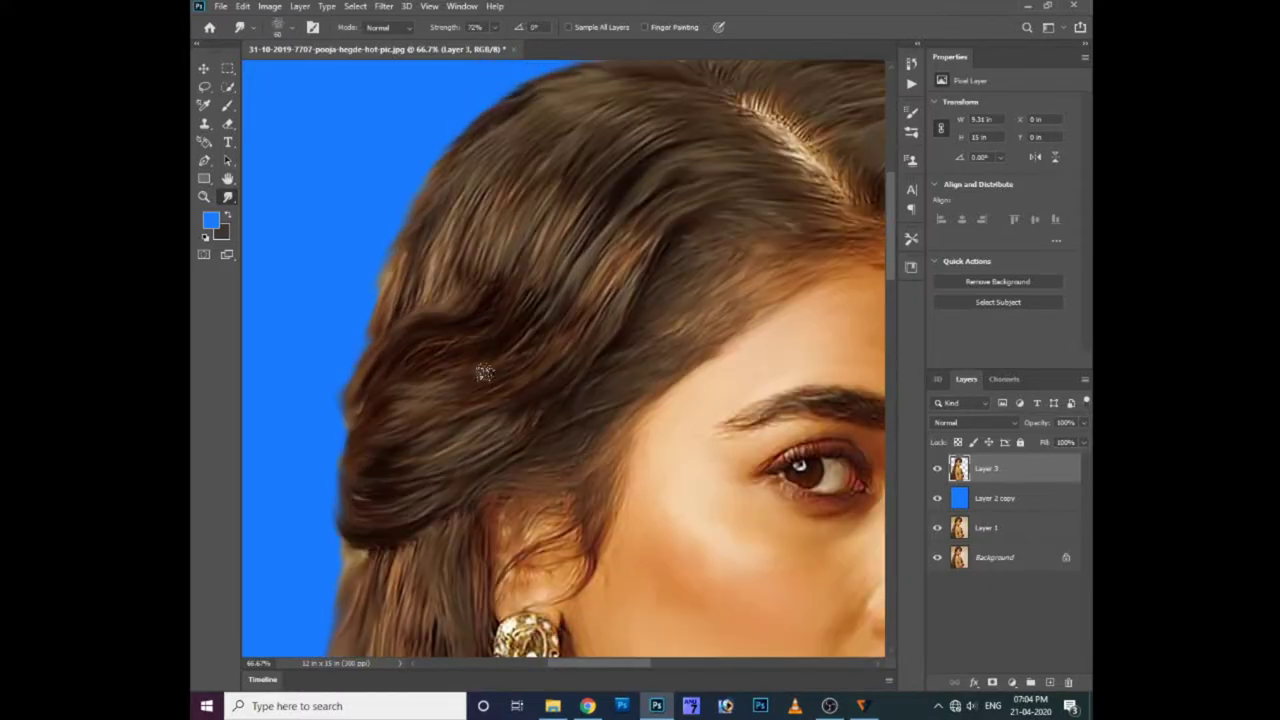
{"action": "key", "text": "ctrl+minus"}
{"action": "scroll", "coordinate": [450, 450], "scroll_direction": "down", "scroll_amount": 5}
{"action": "scroll", "coordinate": [400, 557], "scroll_direction": "down", "scroll_amount": 5}
- Smear the sleeve's left edge and lower embroidered border into painted brushstrokes
{"action": "scroll", "coordinate": [400, 557], "scroll_direction": "down", "scroll_amount": 2}
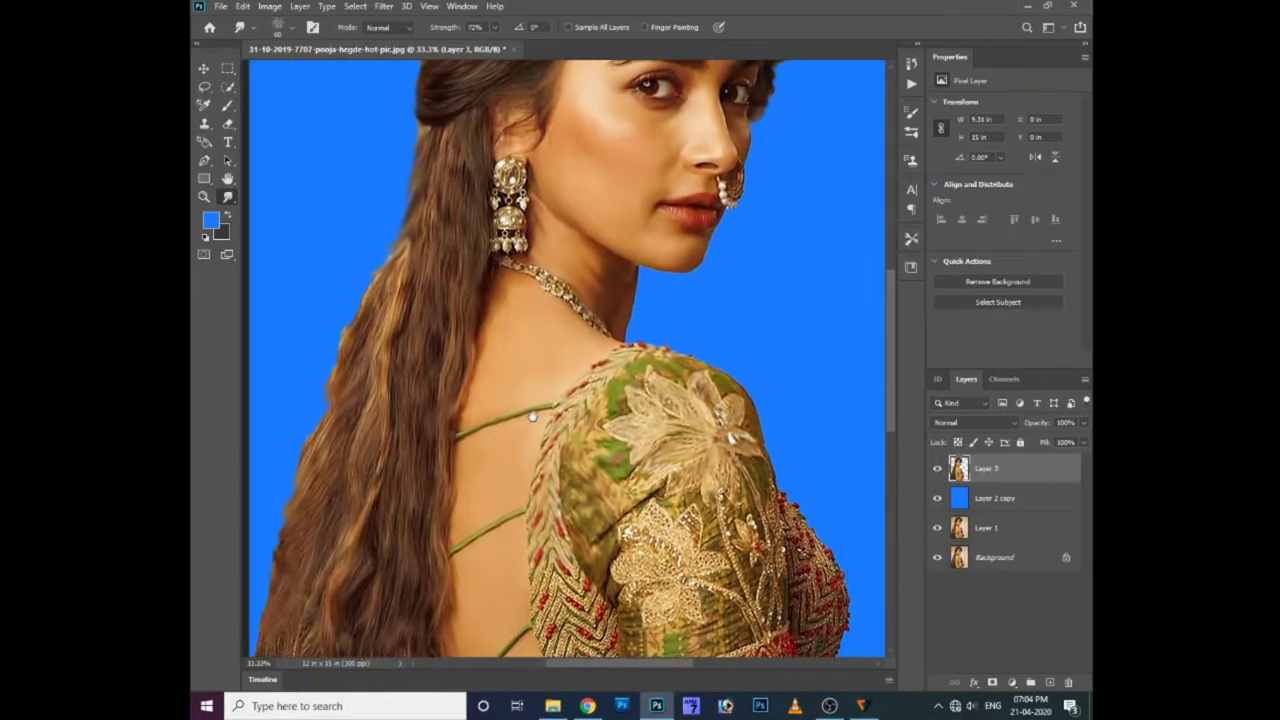
{"action": "key", "text": "ctrl+plus"}
{"action": "key", "text": "ctrl+plus"}
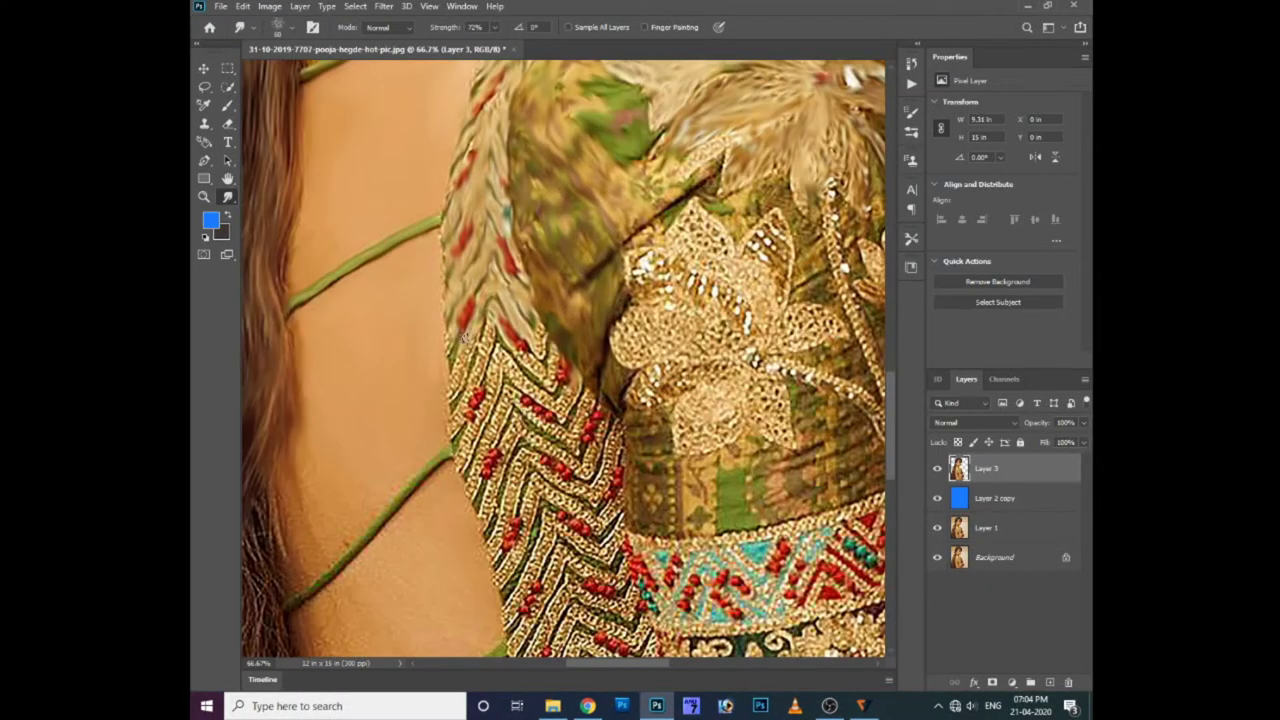
{"action": "left_click_drag", "start_coordinate": [431, 256], "coordinate": [478, 380]}
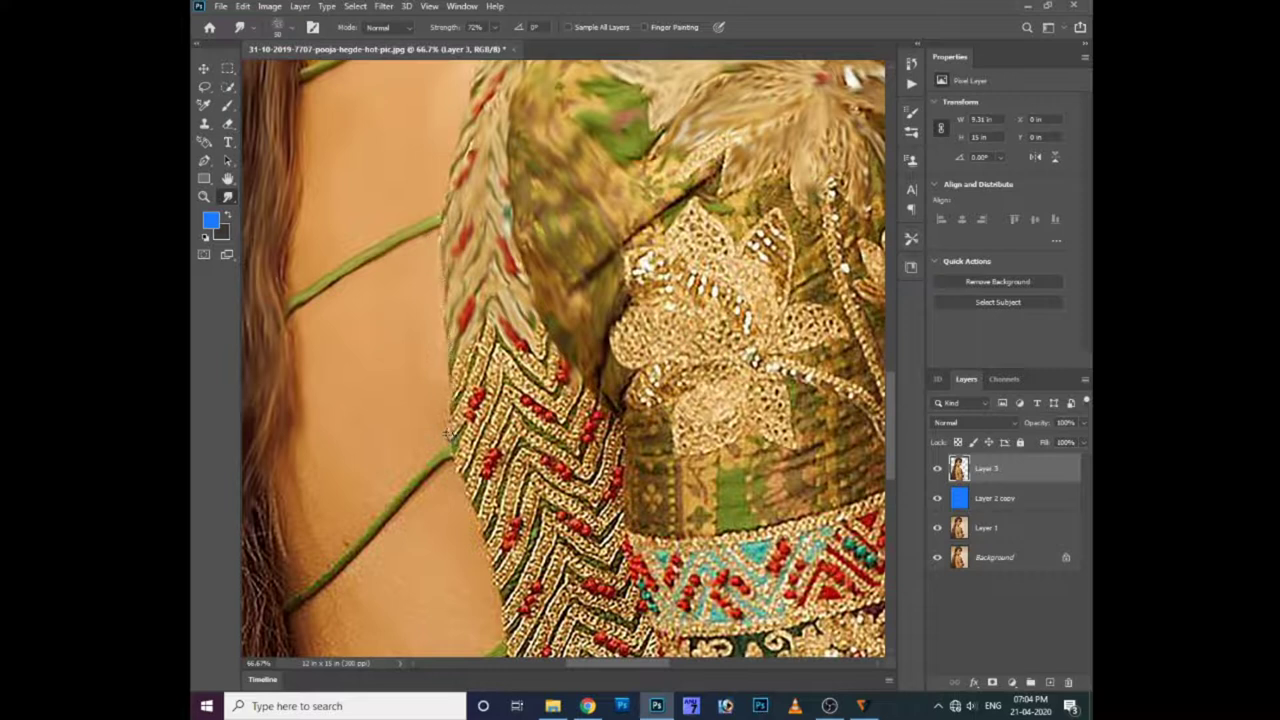
{"action": "mouse_move", "coordinate": [476, 378]}
{"action": "left_mouse_down"}
{"action": "mouse_move", "coordinate": [548, 360]}
{"action": "mouse_move", "coordinate": [459, 424]}
{"action": "mouse_move", "coordinate": [573, 436]}
{"action": "mouse_move", "coordinate": [534, 463]}
{"action": "mouse_move", "coordinate": [647, 395]}
{"action": "mouse_move", "coordinate": [651, 377]}
{"action": "left_mouse_up"}
{"action": "mouse_move", "coordinate": [556, 470]}
{"action": "left_mouse_down"}
{"action": "mouse_move", "coordinate": [575, 510]}
{"action": "mouse_move", "coordinate": [612, 520]}
{"action": "mouse_move", "coordinate": [525, 565]}
{"action": "mouse_move", "coordinate": [540, 440]}
{"action": "mouse_move", "coordinate": [505, 500]}
{"action": "mouse_move", "coordinate": [492, 470]}
{"action": "mouse_move", "coordinate": [479, 486]}
{"action": "left_mouse_up"}
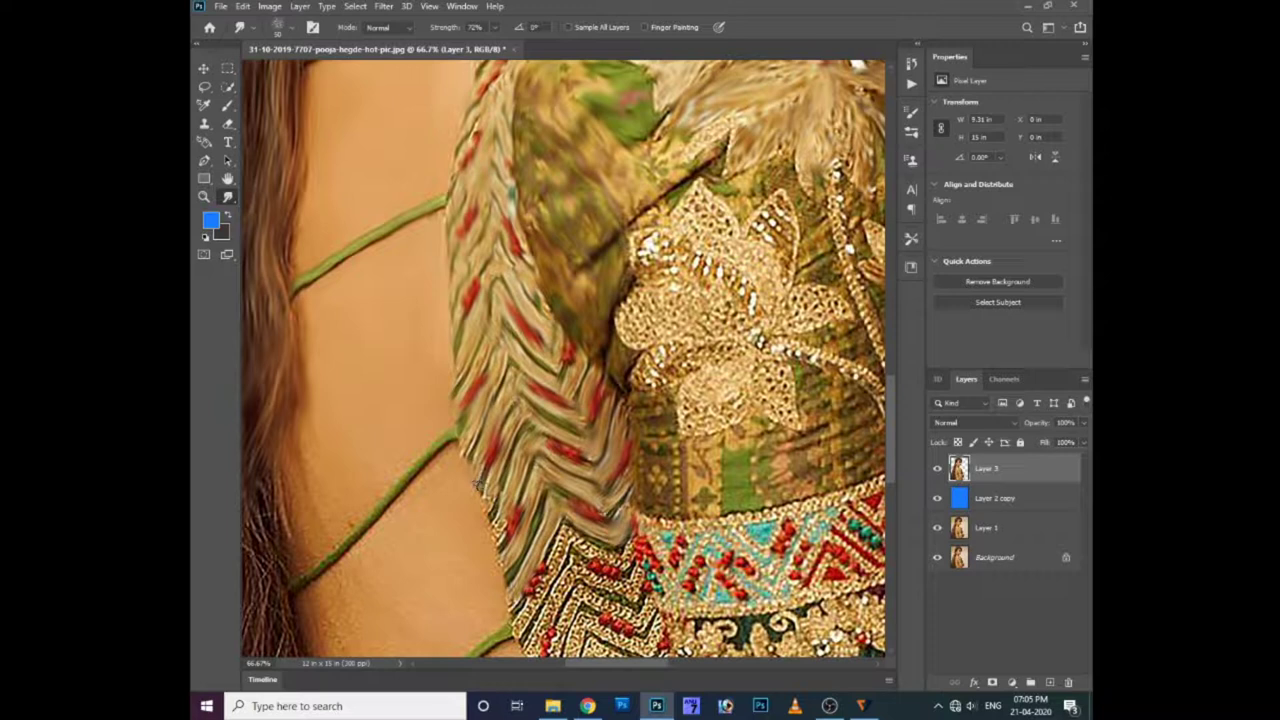
- Switch the Smudge tool to a different brush tip and set its strength to 29%
{"action": "right_click", "coordinate": [424, 482]}
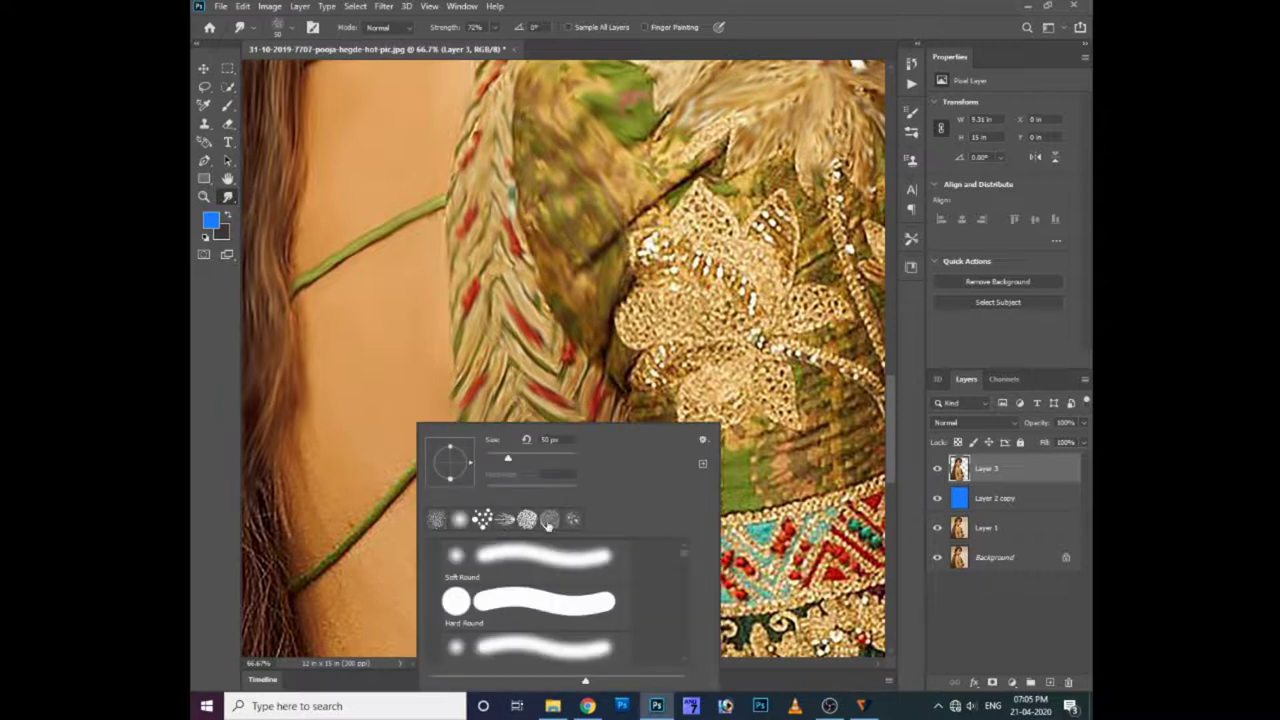
{"action": "left_click", "coordinate": [436, 519]}
{"action": "left_click", "coordinate": [312, 479]}
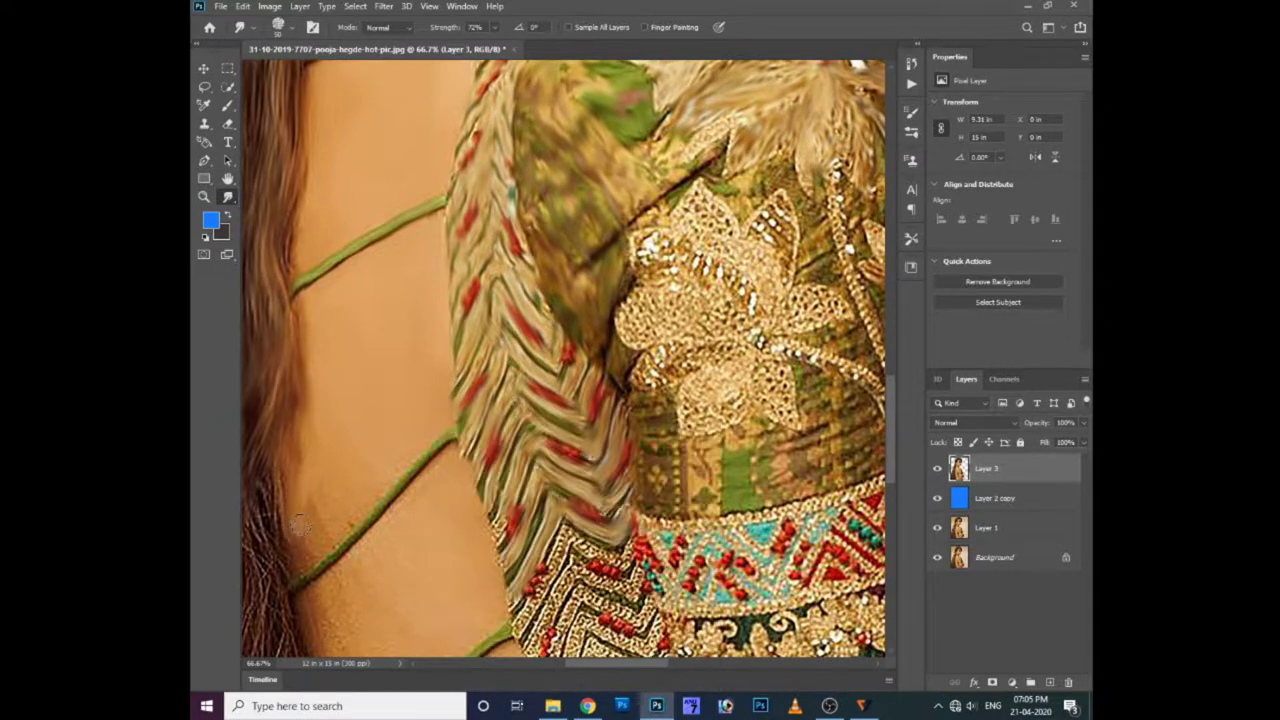
{"action": "left_click_drag", "start_coordinate": [497, 28], "coordinate": [455, 70]}
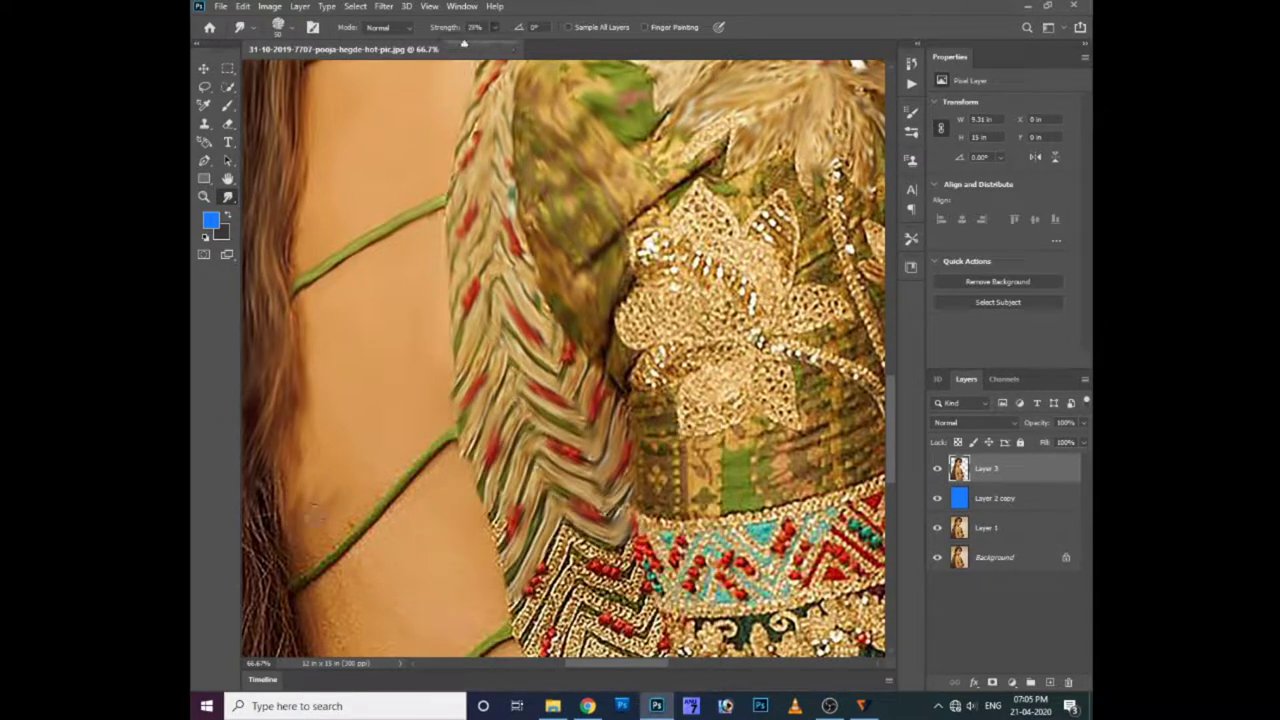
{"action": "left_click_drag", "start_coordinate": [323, 503], "coordinate": [343, 433]}
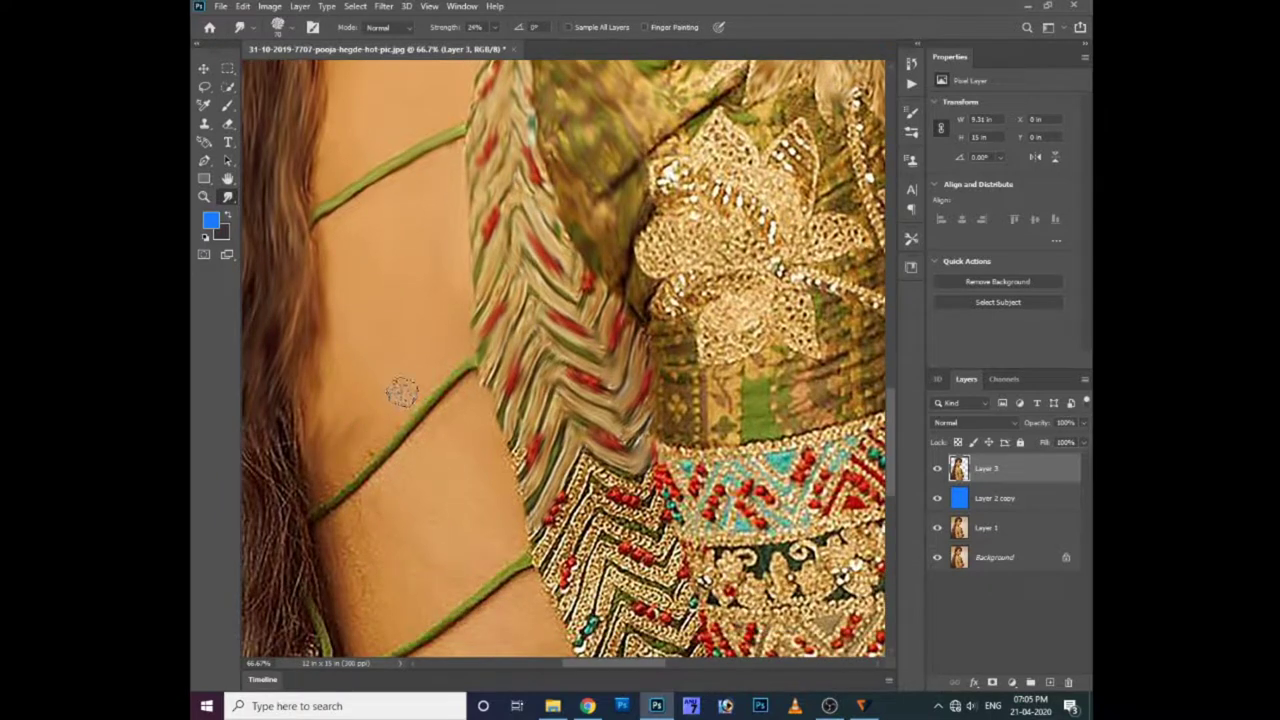
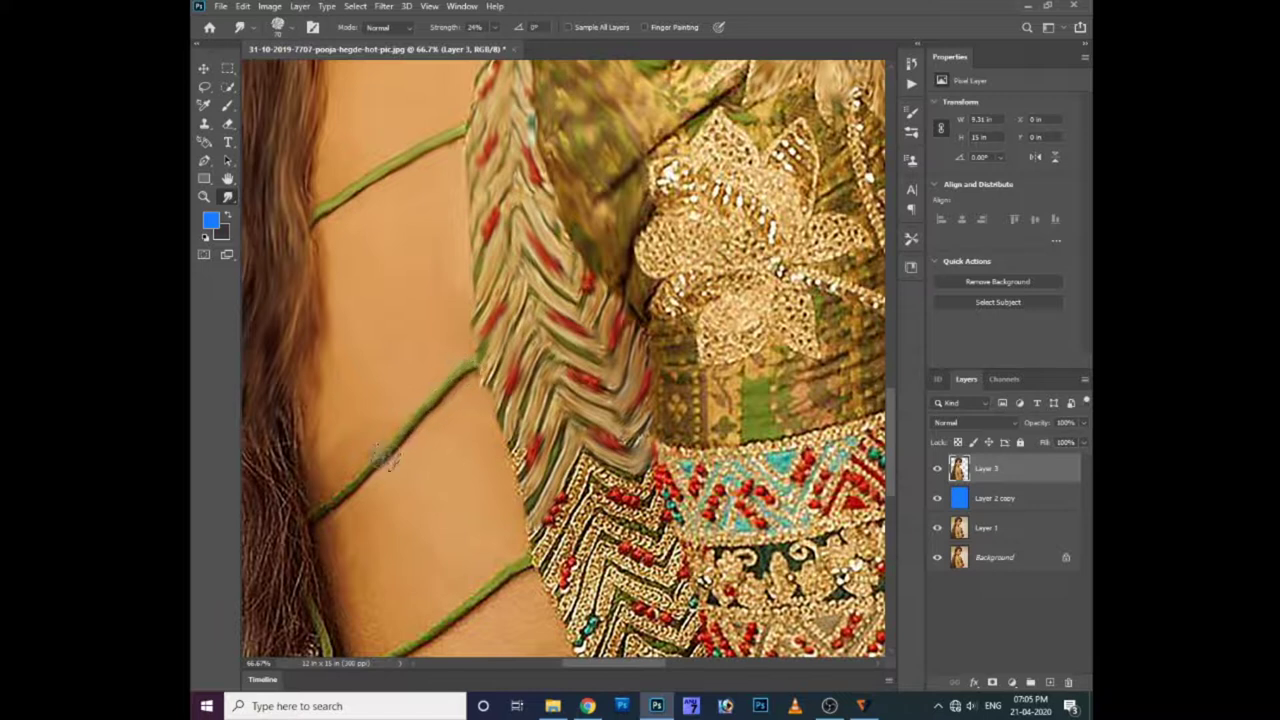
- Check the face at different zooms and hide the blue Layer 2 copy fill to reveal the beige backdrop
{"action": "scroll", "coordinate": [445, 301], "scroll_direction": "up", "scroll_amount": 1}
{"action": "key", "text": "ctrl+minus"}
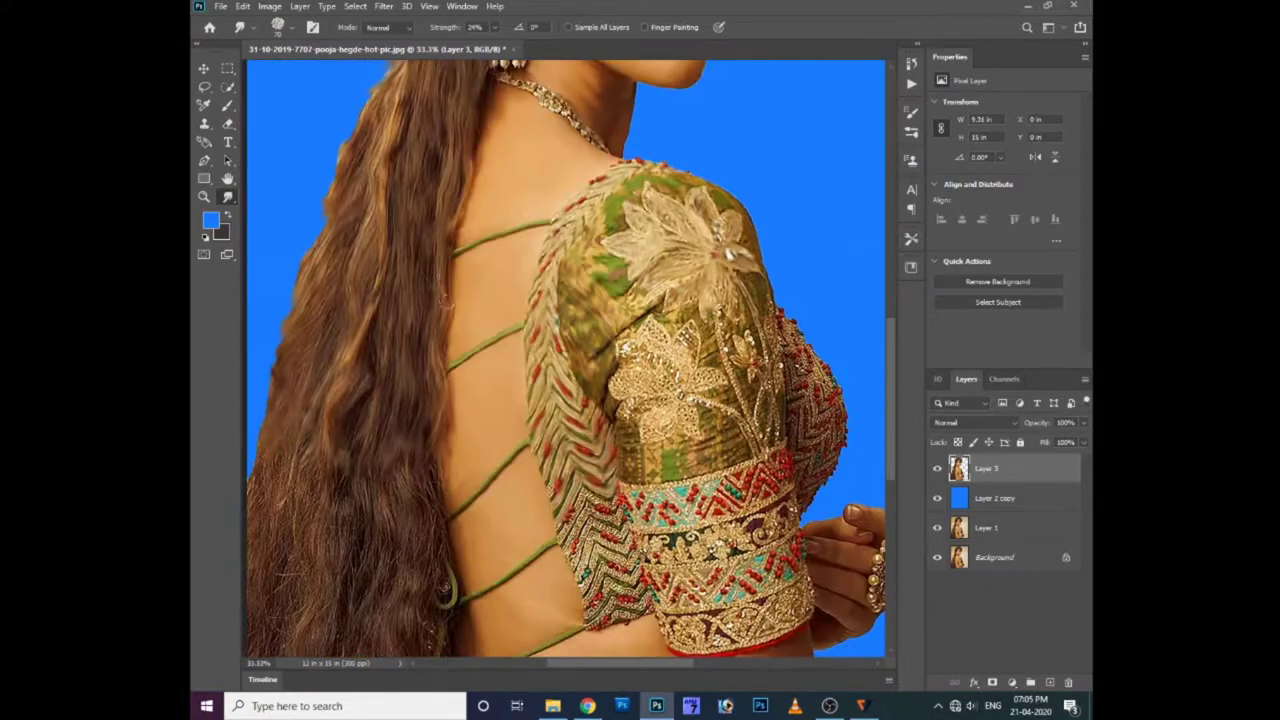
{"action": "scroll", "coordinate": [460, 258], "scroll_direction": "up", "scroll_amount": 5}
{"action": "scroll", "coordinate": [470, 265], "scroll_direction": "up", "scroll_amount": 3}
{"action": "key", "text": "ctrl+plus"}
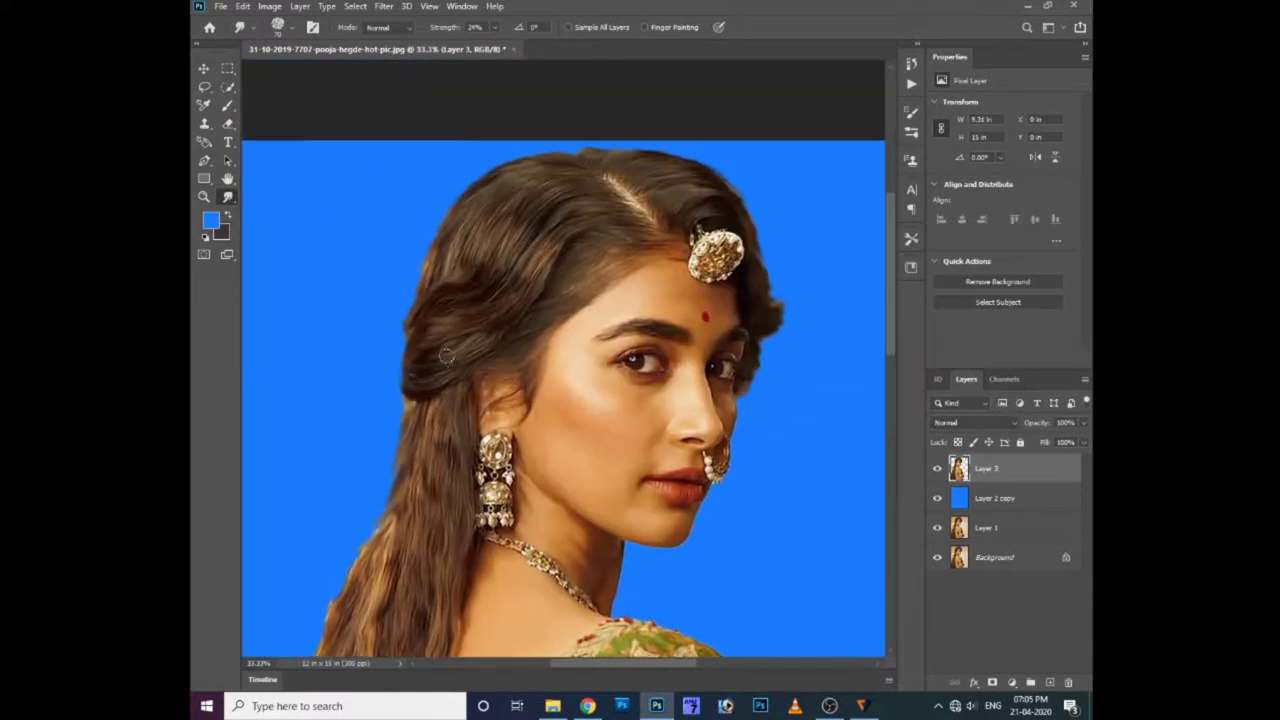
{"action": "left_click", "coordinate": [938, 500]}
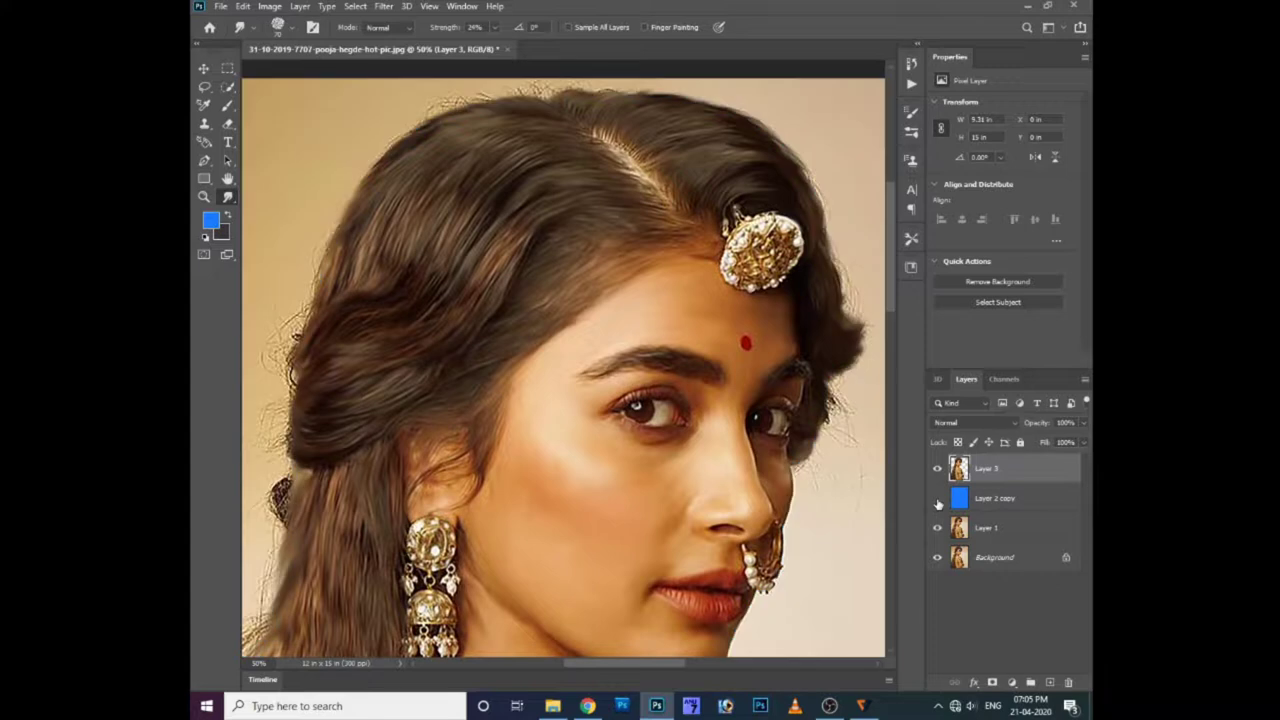
{"action": "left_click", "coordinate": [938, 500]}
{"action": "key", "text": "ctrl+plus"}
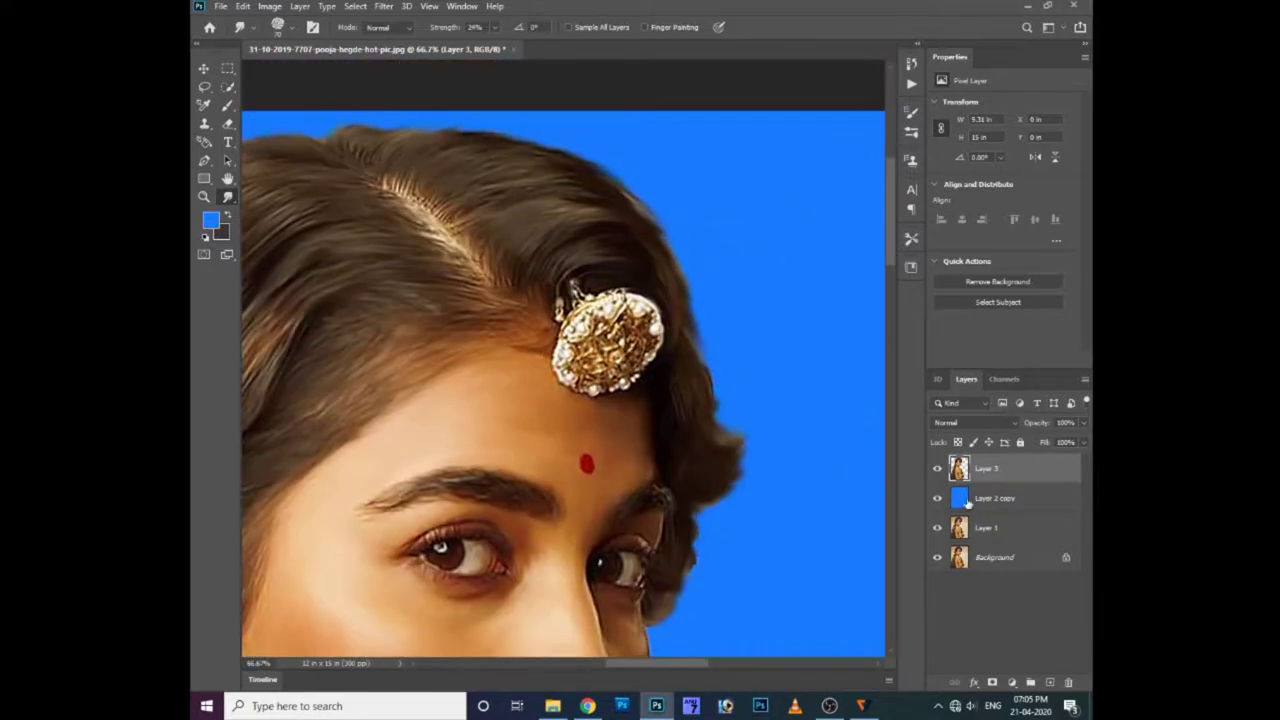
{"action": "key", "text": "p"}
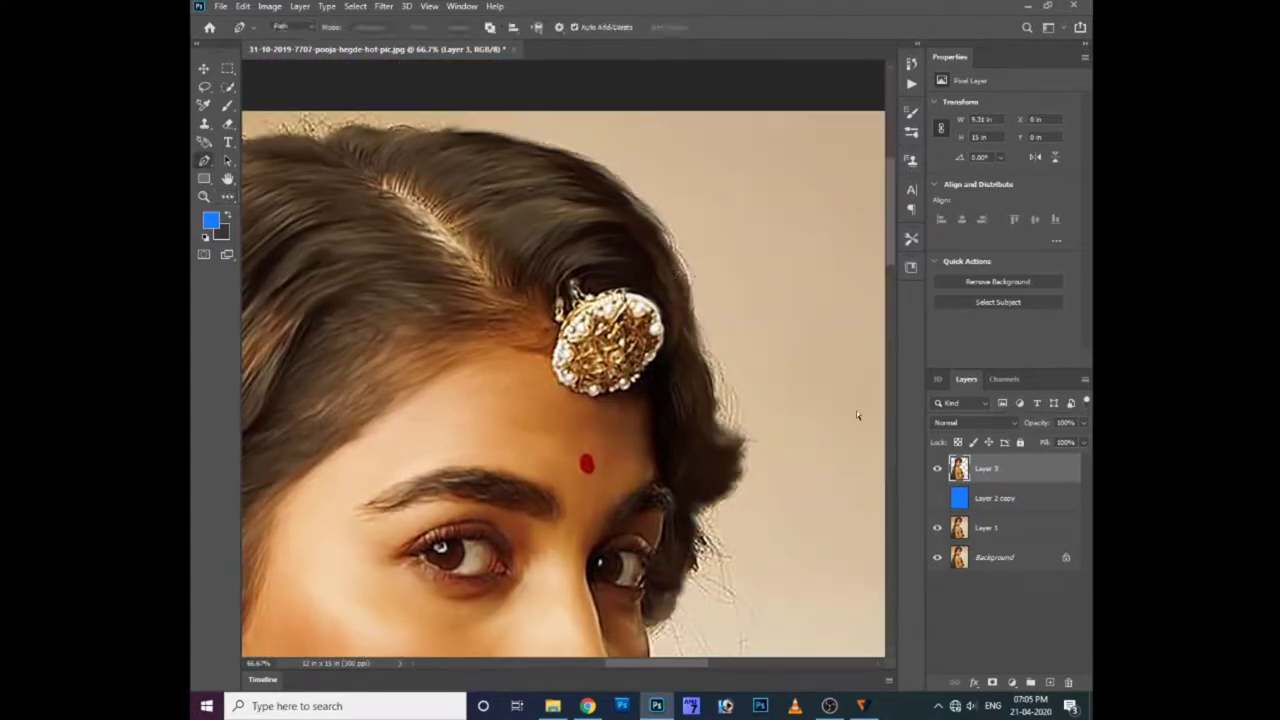
{"action": "key", "text": "ctrl+shift+n"}
- Create Layer 4 and start a Pen path along the hairline by the forehead ornament
{"action": "left_click", "coordinate": [757, 201]}
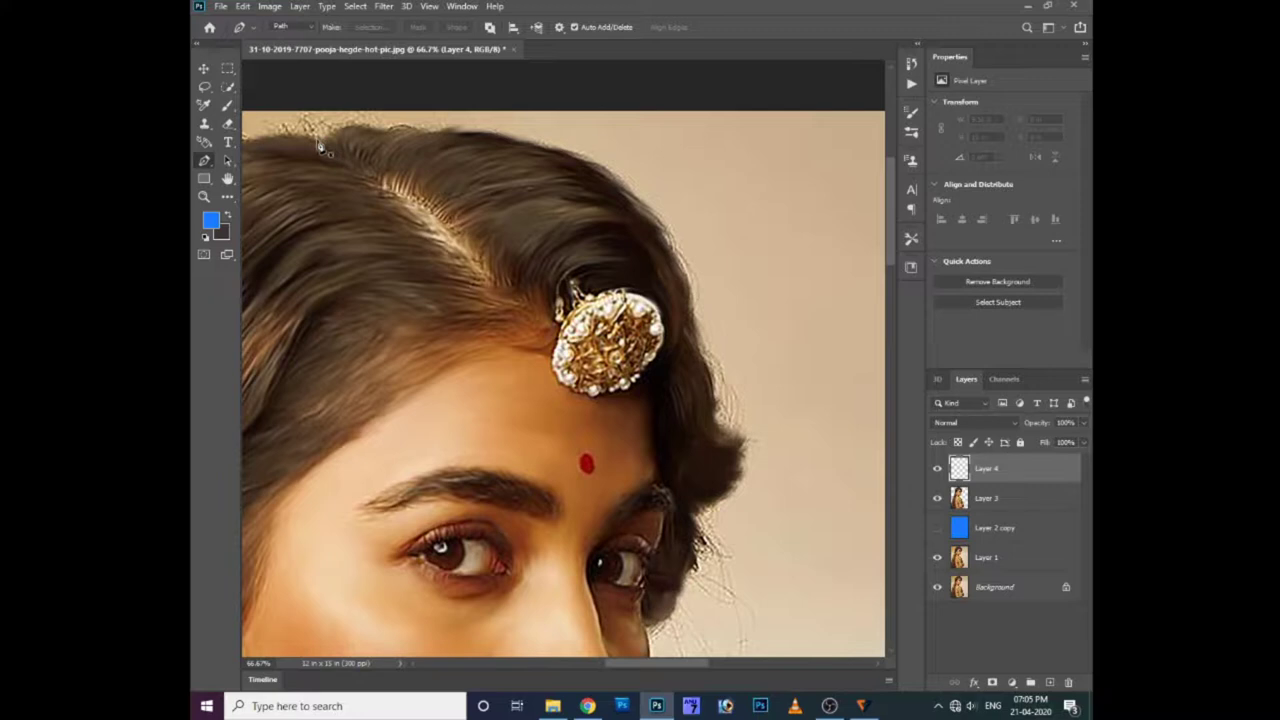
{"action": "left_click_drag", "start_coordinate": [323, 148], "coordinate": [403, 167]}
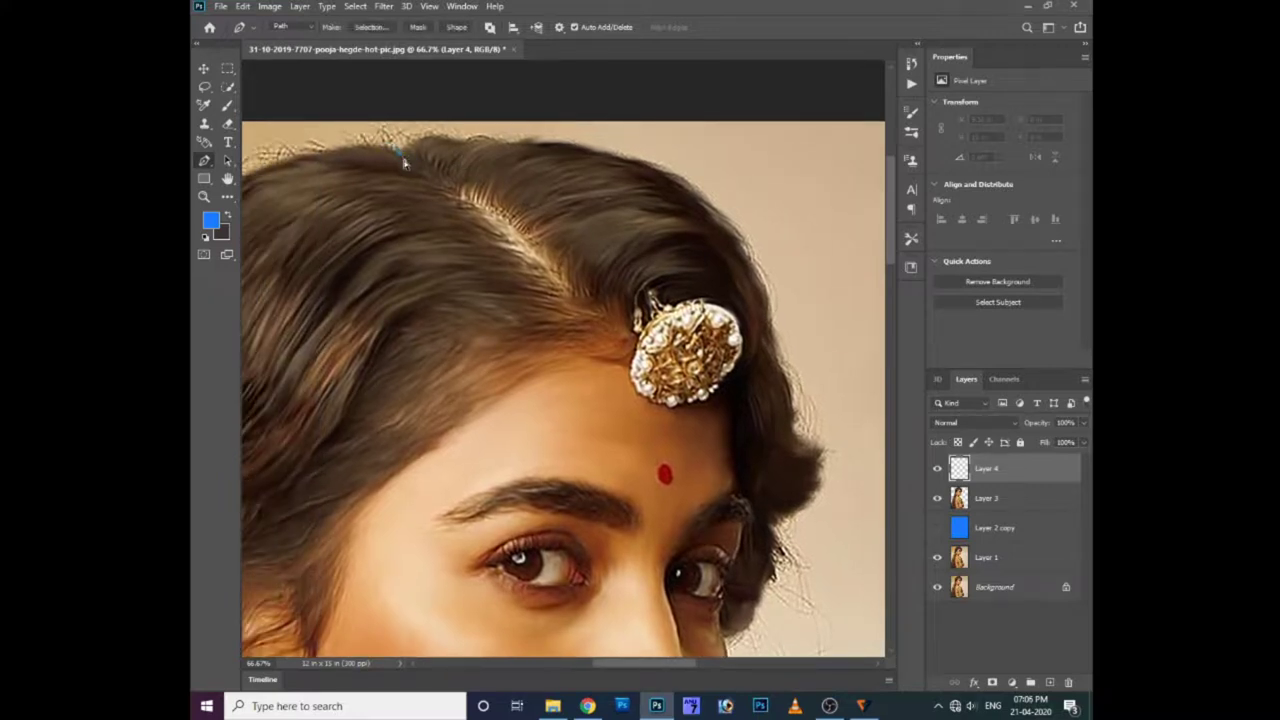
{"action": "left_click", "coordinate": [393, 148]}
{"action": "left_click_drag", "start_coordinate": [408, 152], "coordinate": [396, 147]}
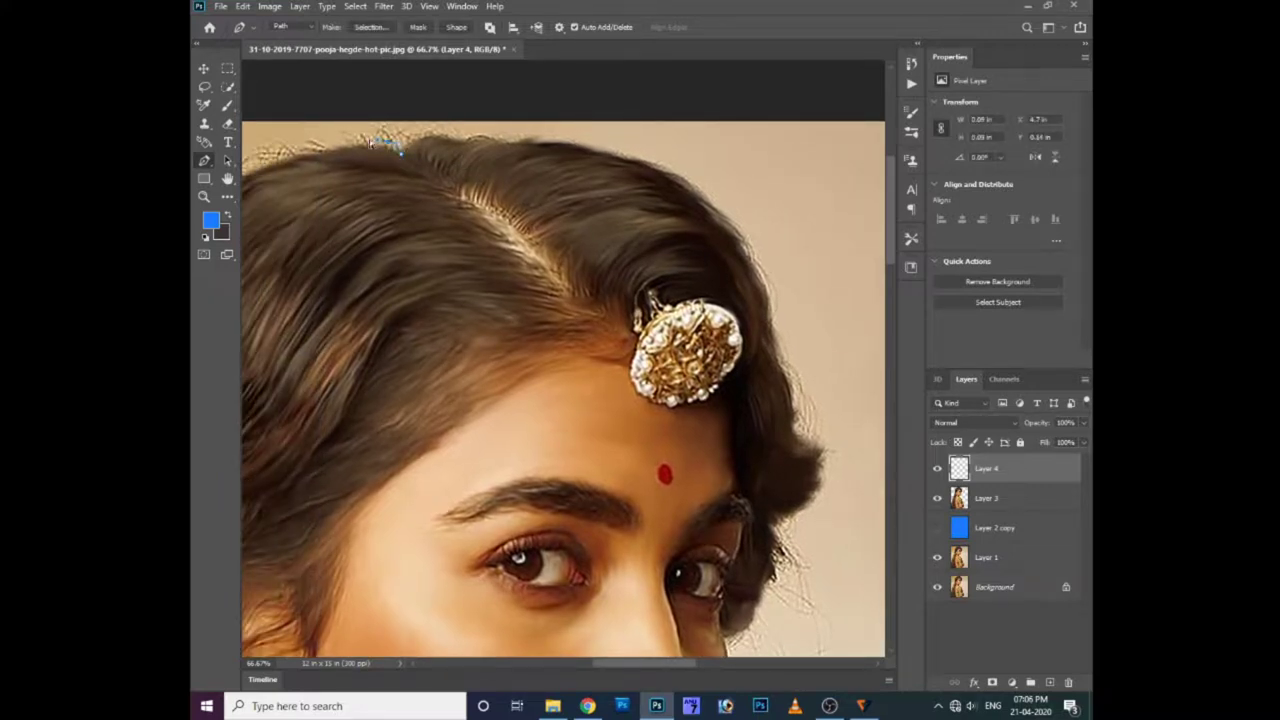
{"action": "left_click", "coordinate": [407, 148]}
{"action": "left_click", "coordinate": [409, 149]}
{"action": "left_click", "coordinate": [436, 150]}
- Extend the path down the hair edge beside the temple with curved anchor points
{"action": "left_click", "coordinate": [747, 233]}
{"action": "left_click", "coordinate": [776, 300]}
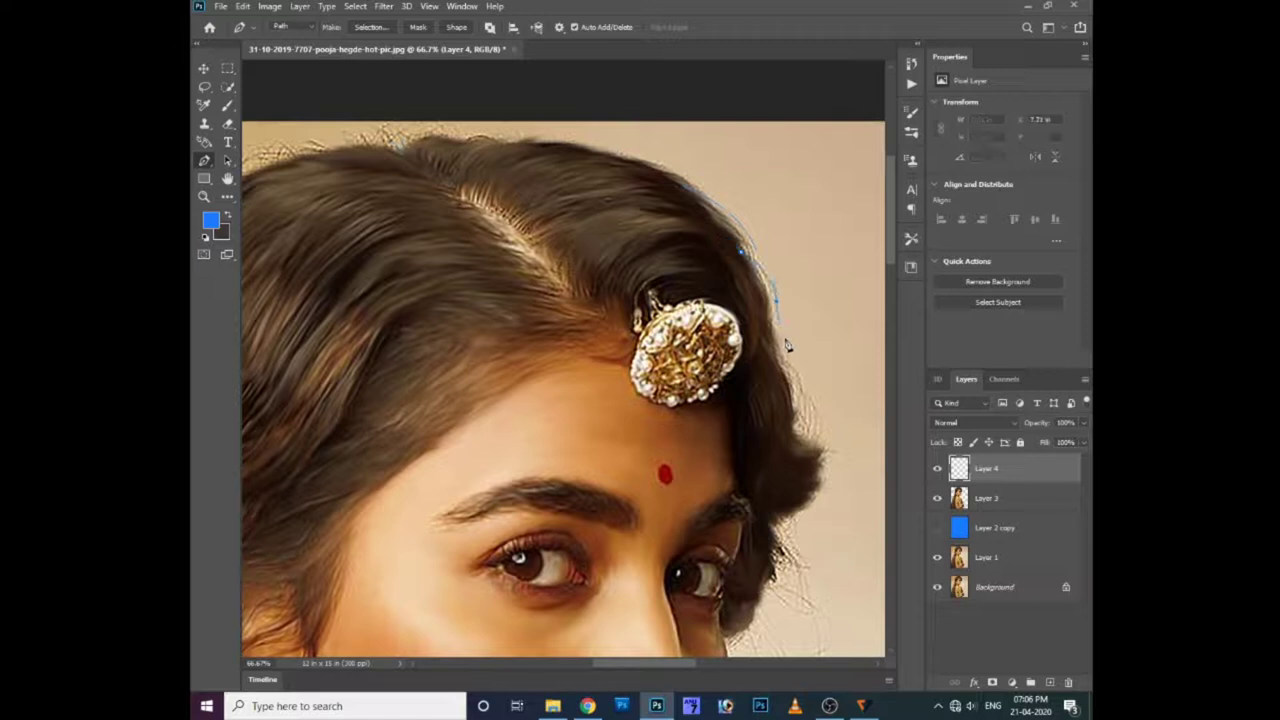
{"action": "left_click_drag", "start_coordinate": [803, 440], "coordinate": [713, 348]}
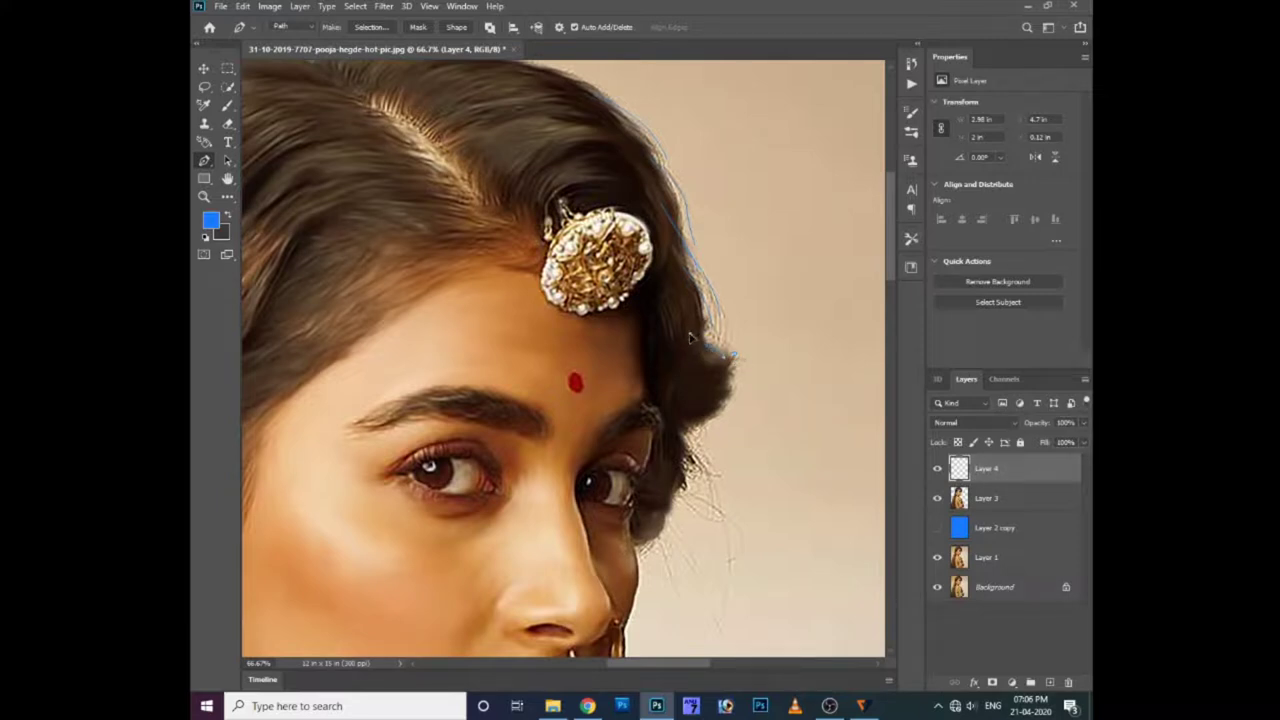
{"action": "mouse_move", "coordinate": [729, 414]}
{"action": "left_mouse_down"}
{"action": "mouse_move", "coordinate": [703, 379]}
{"action": "mouse_move", "coordinate": [739, 369]}
{"action": "mouse_move", "coordinate": [741, 380]}
{"action": "left_mouse_up"}
{"action": "key", "text": "ctrl+z"}
{"action": "left_click_drag", "start_coordinate": [757, 367], "coordinate": [743, 367]}
{"action": "key", "text": "Escape"}
- Continue the hair-edge path further down to a curved point near the eye
{"action": "left_click", "coordinate": [690, 400]}
{"action": "key", "text": "ctrl+z"}
{"action": "left_click", "coordinate": [702, 455]}
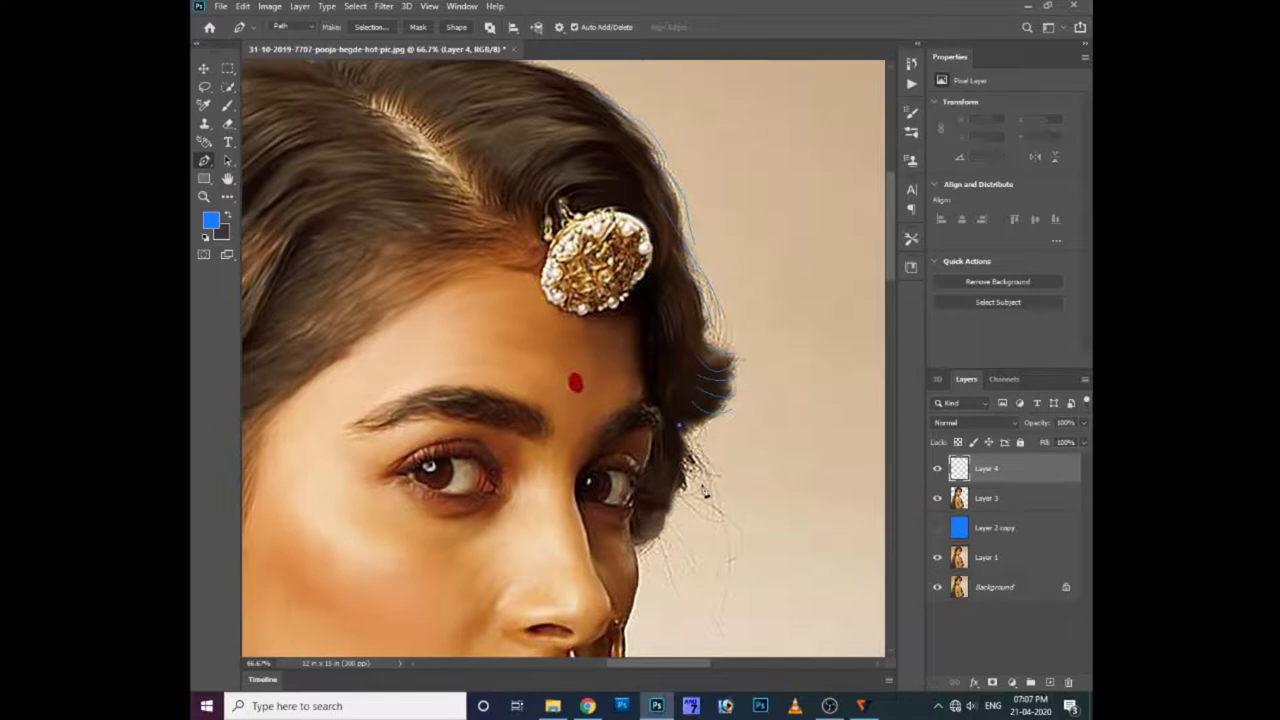
{"action": "left_click", "coordinate": [705, 488]}
{"action": "left_click", "coordinate": [676, 440]}
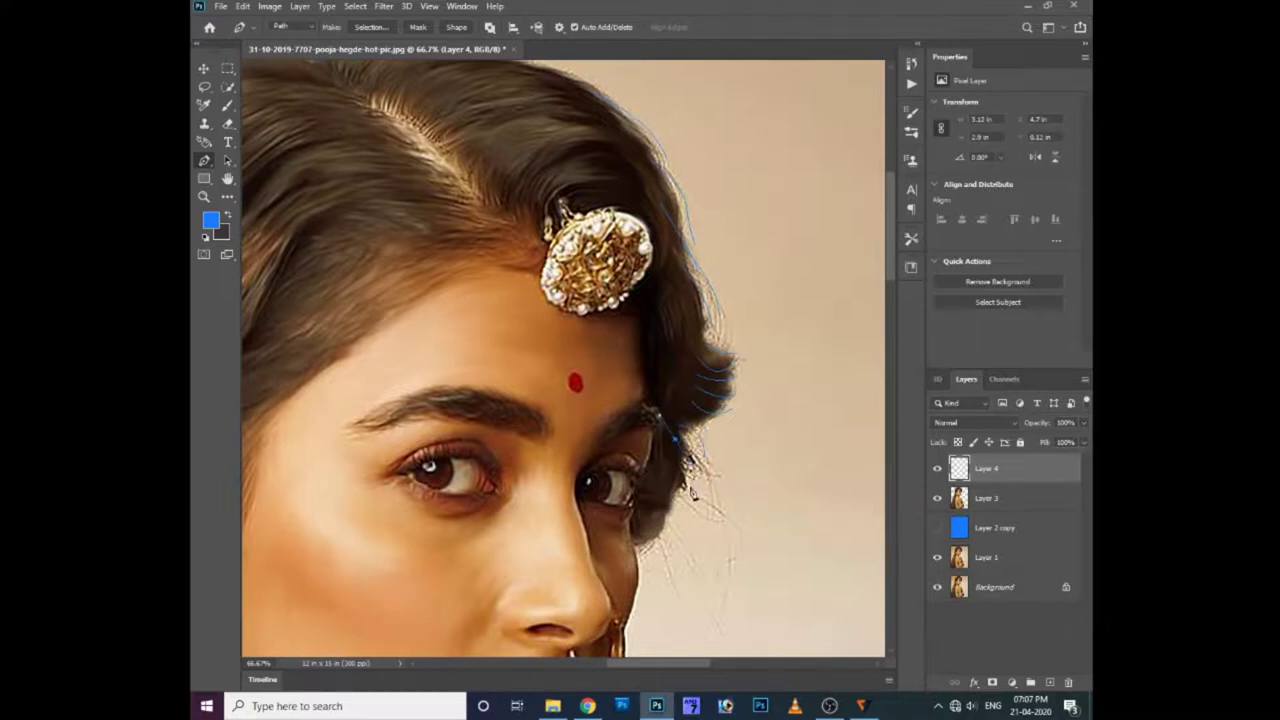
{"action": "left_click", "coordinate": [684, 490]}
{"action": "left_click", "coordinate": [700, 530]}
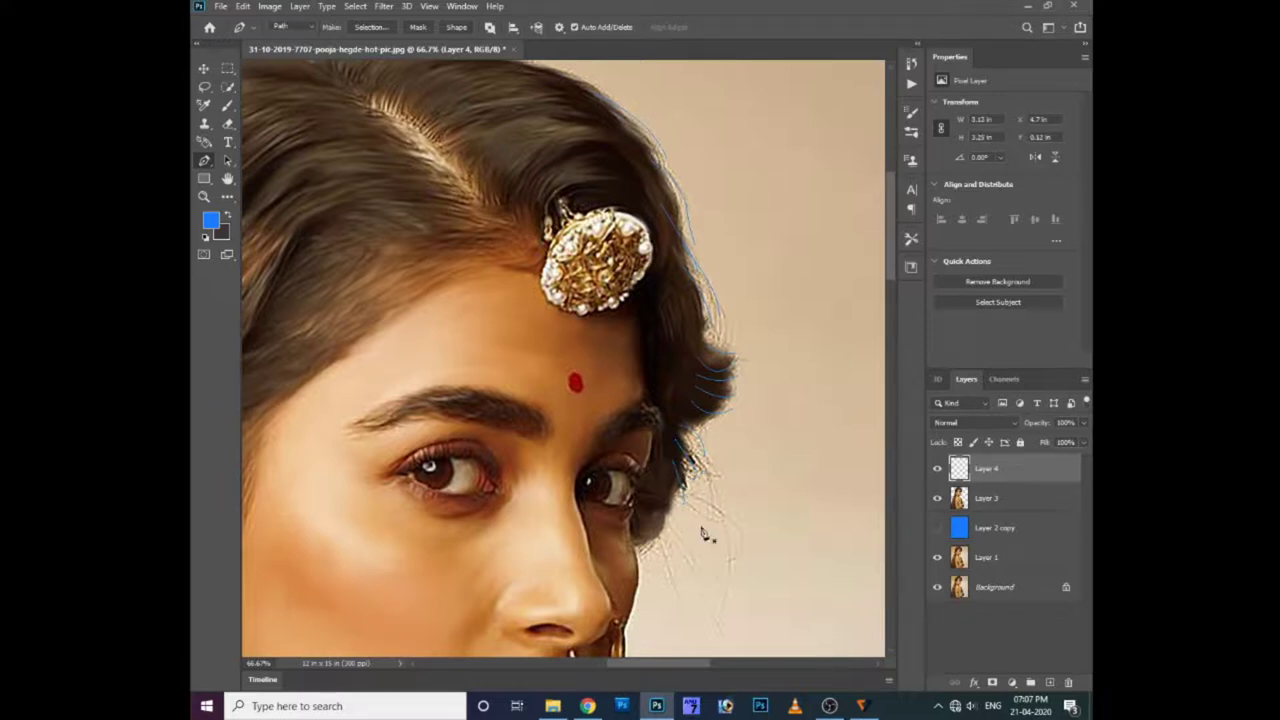
{"action": "left_click_drag", "start_coordinate": [645, 550], "coordinate": [666, 558]}
{"action": "left_click", "coordinate": [659, 564]}
{"action": "scroll", "coordinate": [660, 480], "scroll_direction": "down", "scroll_amount": 3}
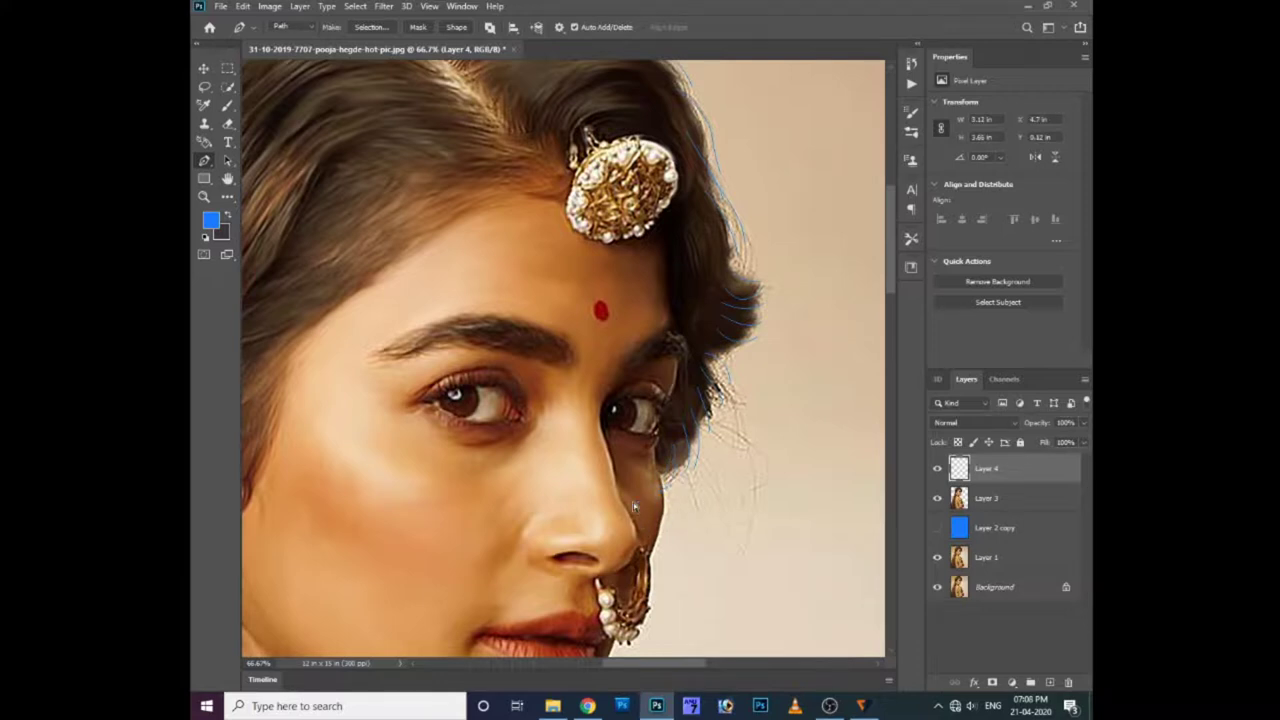
{"action": "scroll", "coordinate": [633, 502], "scroll_direction": "up", "scroll_amount": 5}
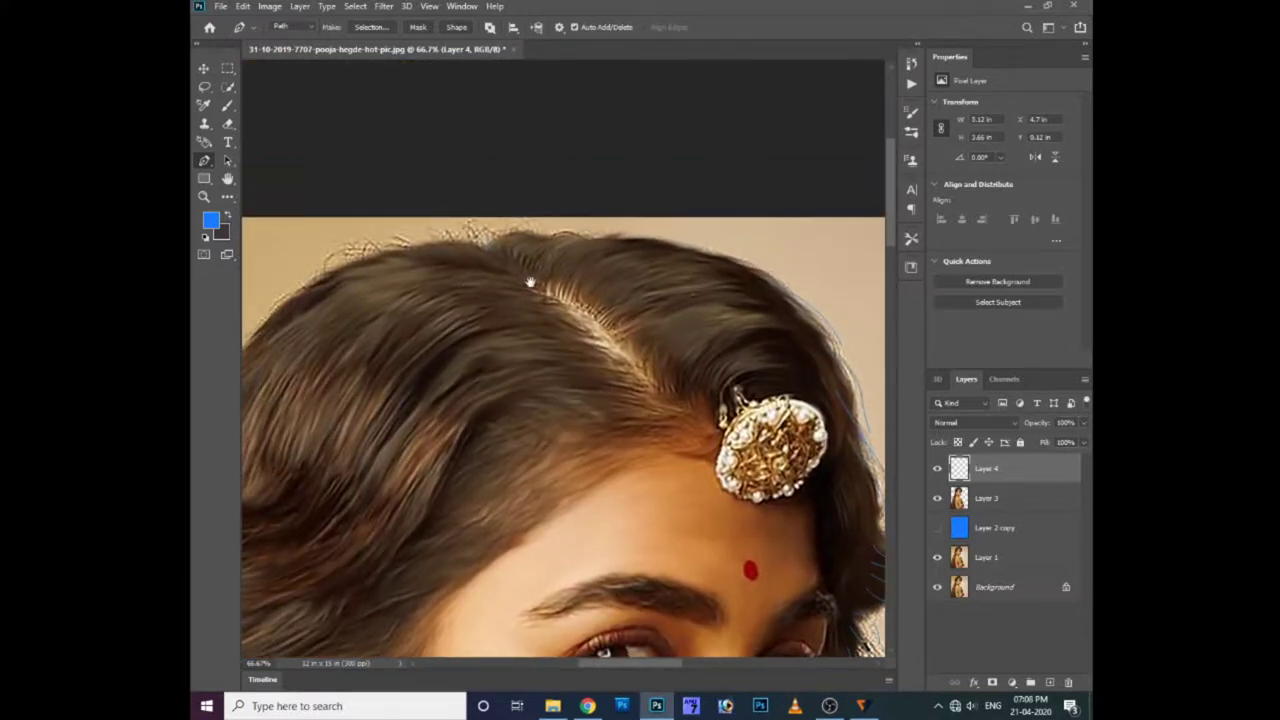
- Add curved path points along the top hairline of the head
{"action": "scroll", "coordinate": [540, 286], "scroll_direction": "left", "scroll_amount": 2}
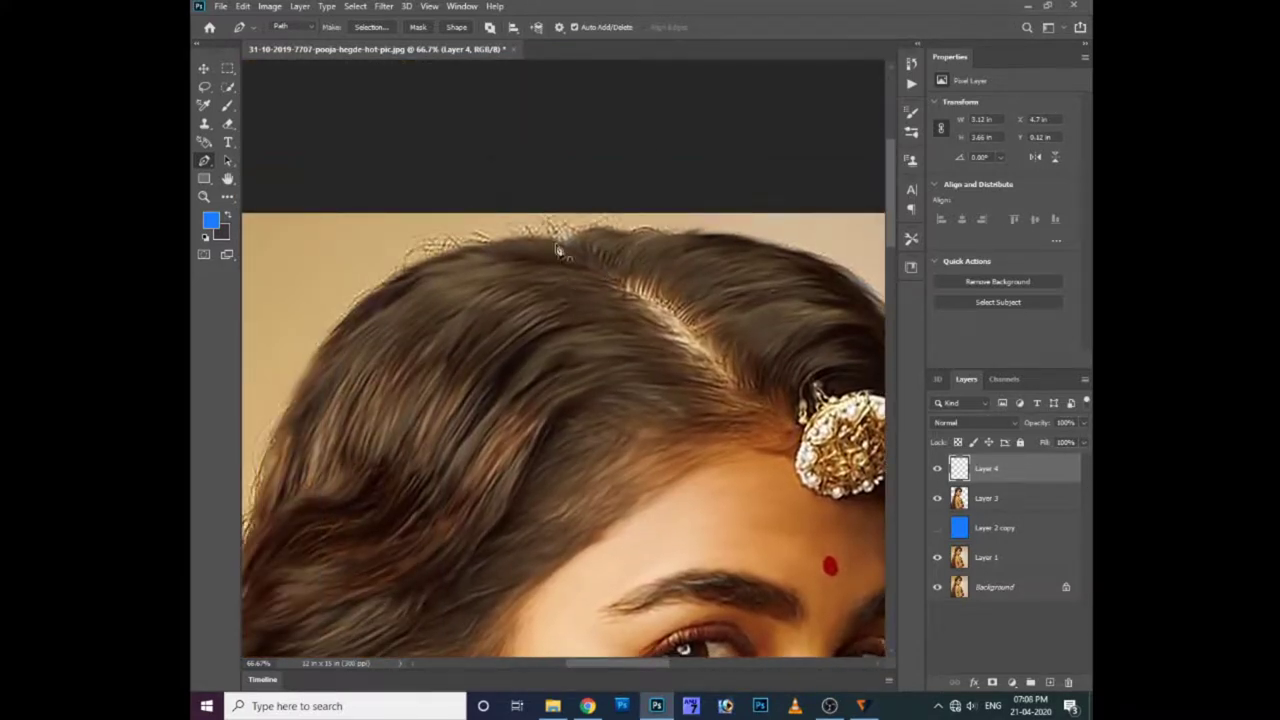
{"action": "left_click_drag", "start_coordinate": [483, 237], "coordinate": [462, 241]}
{"action": "left_click", "coordinate": [450, 255]}
{"action": "left_click_drag", "start_coordinate": [435, 256], "coordinate": [422, 268]}
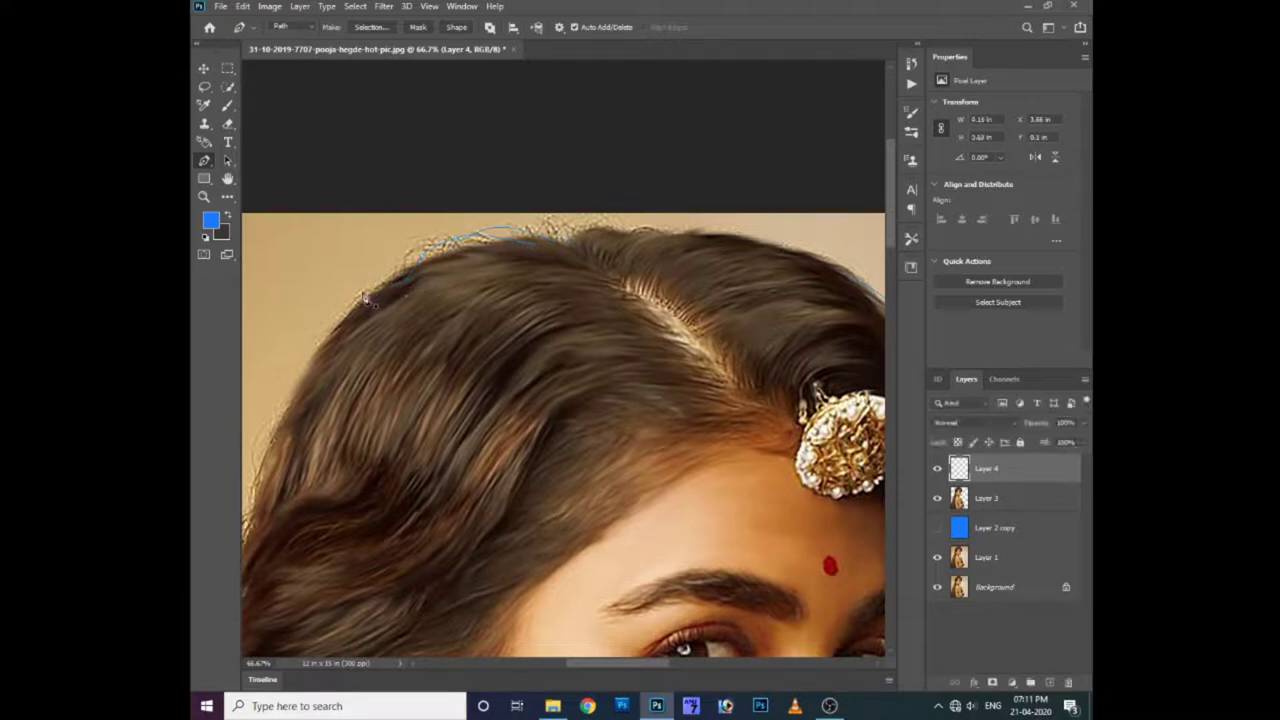
{"action": "left_click", "coordinate": [384, 287]}
{"action": "left_click_drag", "start_coordinate": [397, 340], "coordinate": [557, 283]}
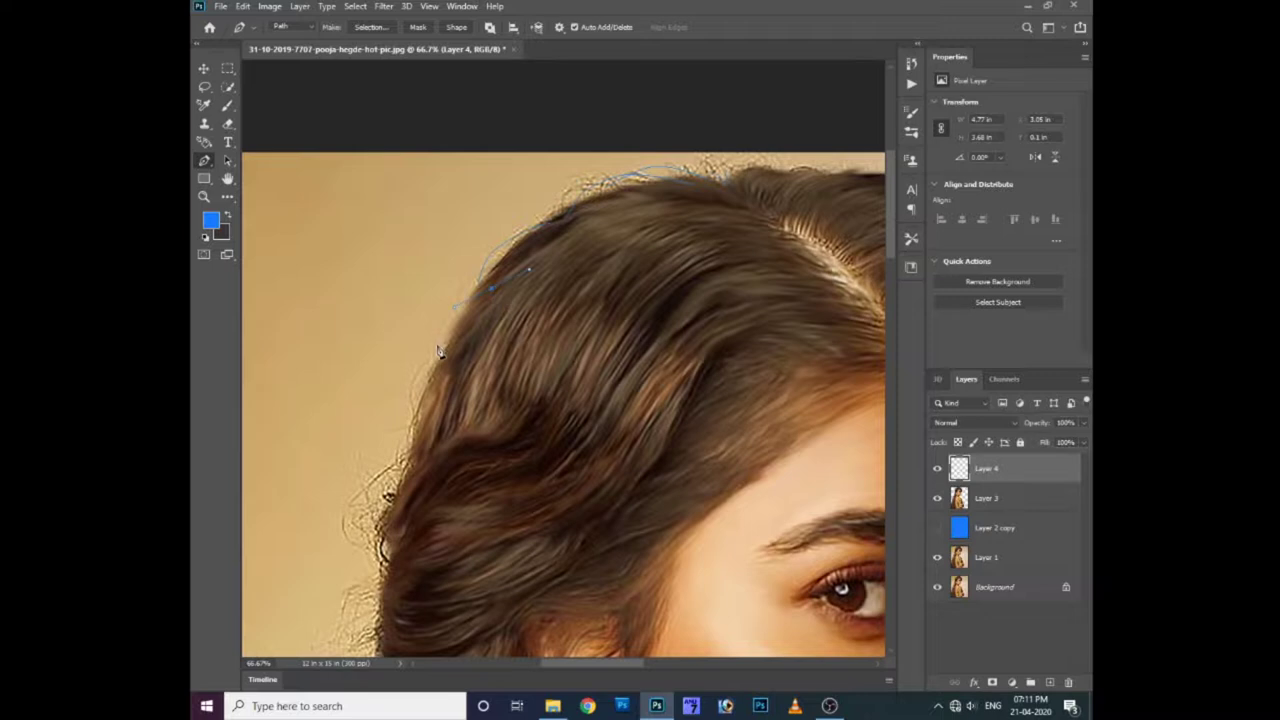
- Trace curved points down the back of the head's hair edge
{"action": "left_click_drag", "start_coordinate": [480, 340], "coordinate": [516, 318]}
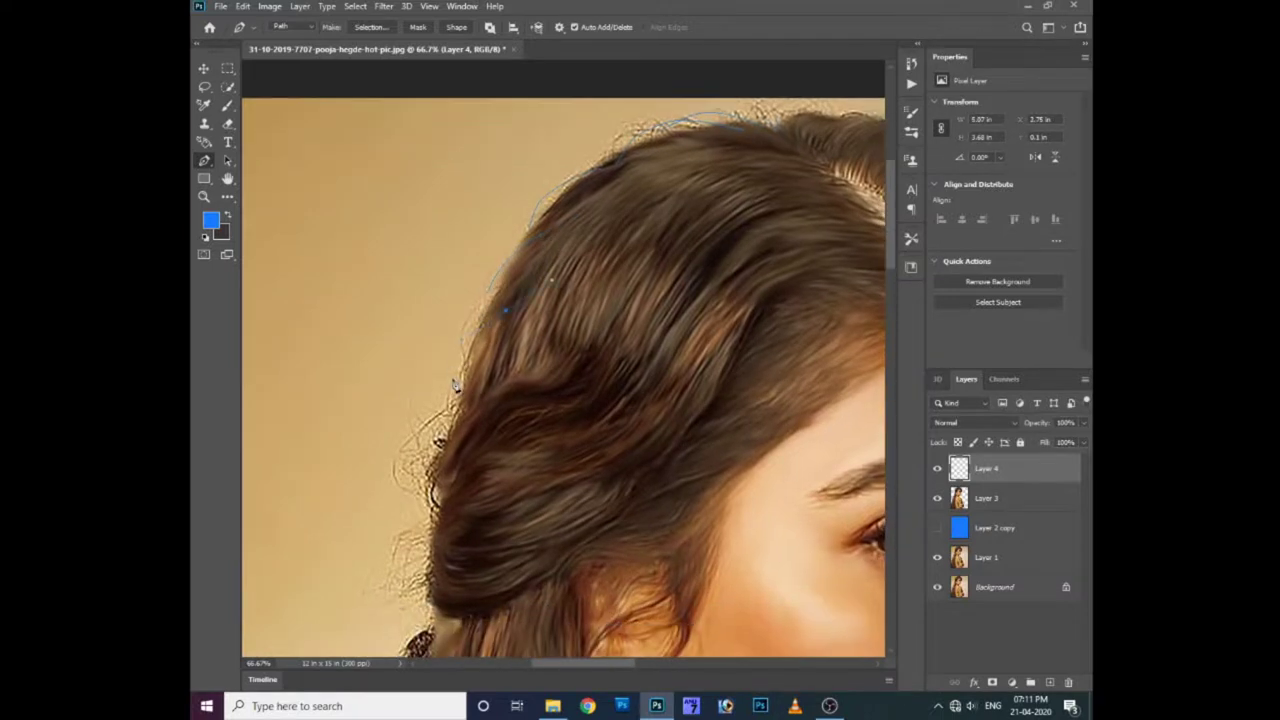
{"action": "left_click_drag", "start_coordinate": [477, 417], "coordinate": [490, 340]}
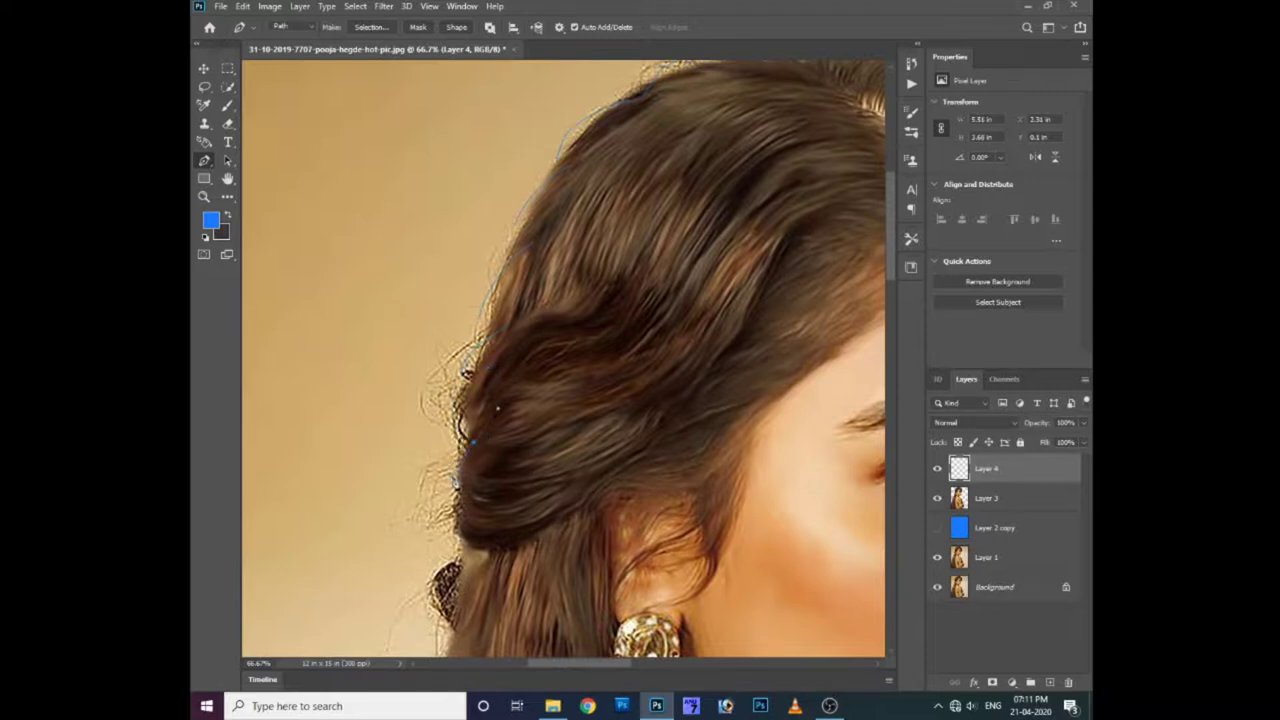
{"action": "left_click_drag", "start_coordinate": [497, 418], "coordinate": [509, 409]}
{"action": "mouse_move", "coordinate": [475, 488]}
{"action": "left_mouse_down"}
{"action": "mouse_move", "coordinate": [487, 462]}
{"action": "mouse_move", "coordinate": [508, 459]}
{"action": "left_mouse_up"}
{"action": "left_click", "coordinate": [477, 506]}
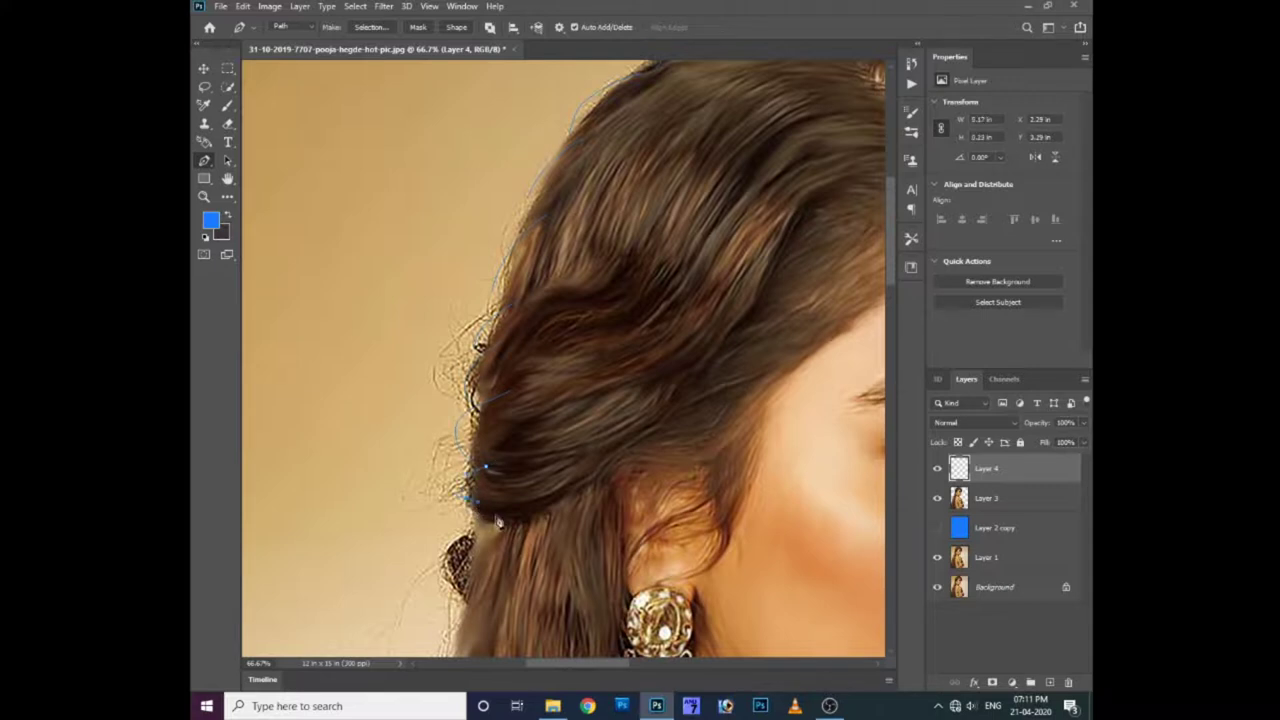
{"action": "key", "text": "ctrl+z"}
{"action": "left_click_drag", "start_coordinate": [494, 432], "coordinate": [540, 418]}
{"action": "left_click_drag", "start_coordinate": [484, 468], "coordinate": [482, 505]}
- Continue the hair-edge path with curve handles down toward the earring
{"action": "left_click_drag", "start_coordinate": [505, 423], "coordinate": [530, 363]}
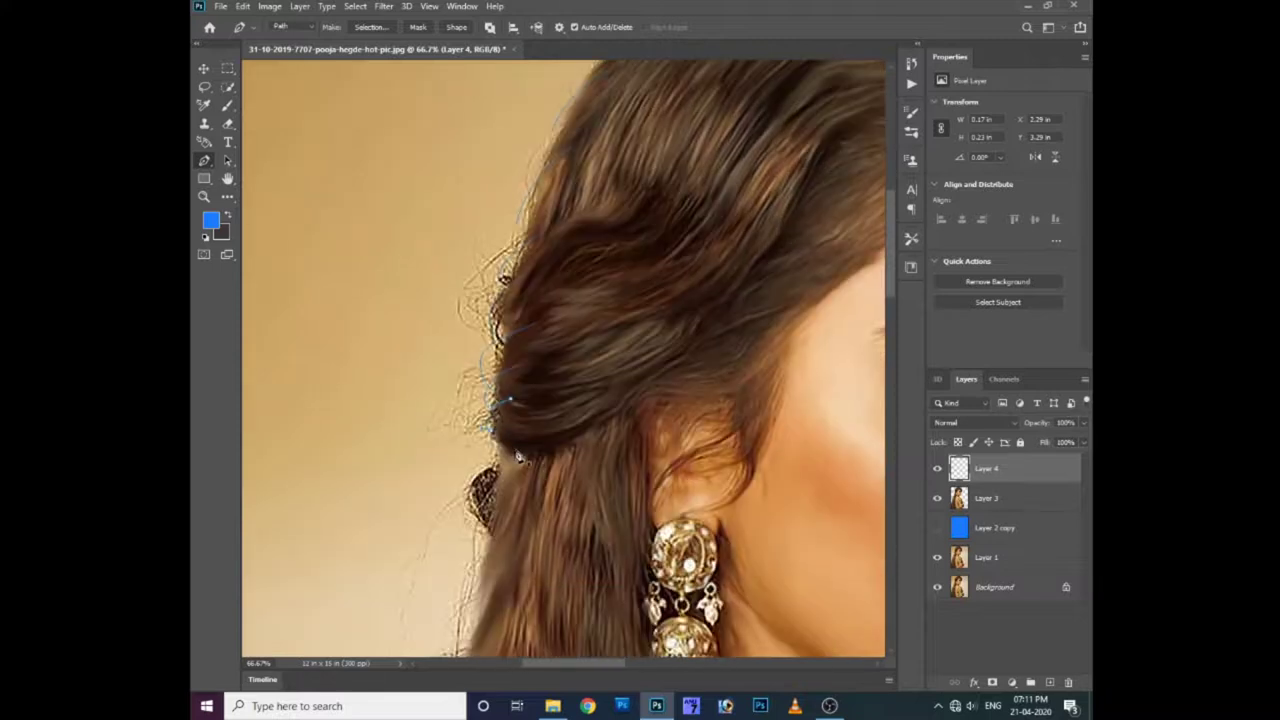
{"action": "left_click", "coordinate": [500, 400]}
{"action": "left_click", "coordinate": [516, 342]}
{"action": "left_click", "coordinate": [530, 376]}
{"action": "left_click_drag", "start_coordinate": [528, 374], "coordinate": [462, 384]}
{"action": "left_click_drag", "start_coordinate": [505, 450], "coordinate": [476, 455]}
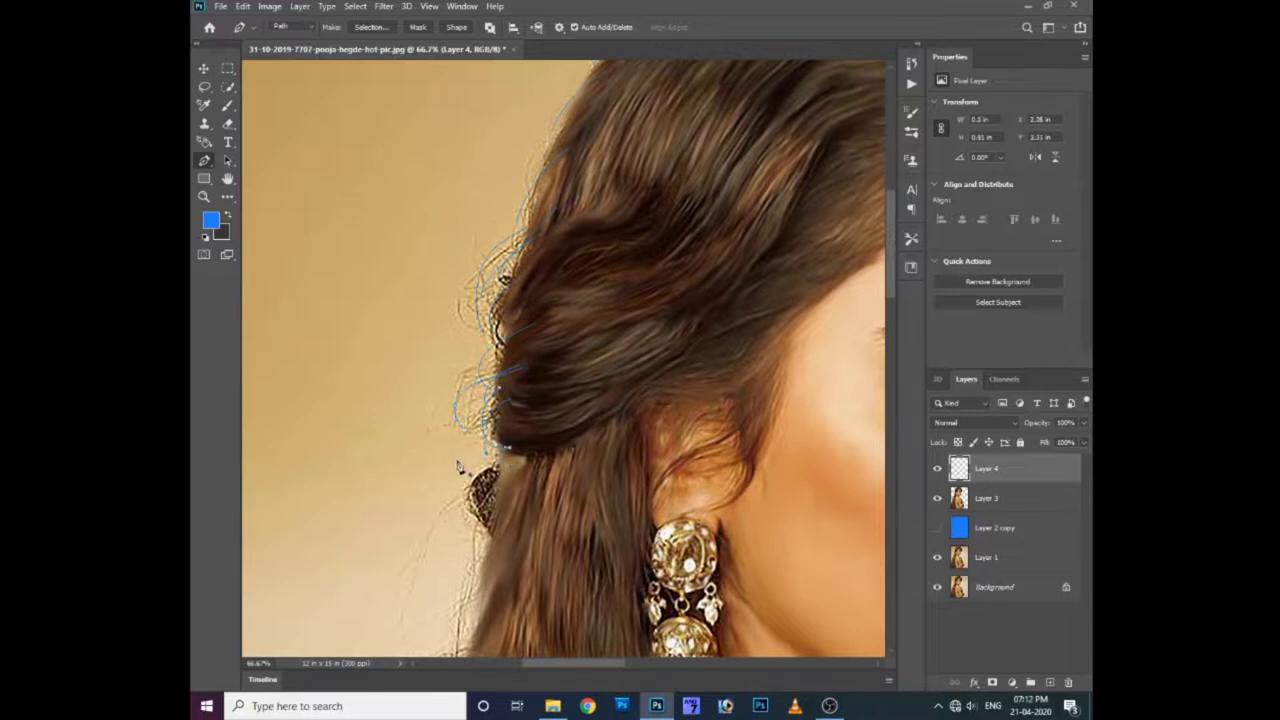
- Trace Pen anchors along the loose hair strands just past the earring
{"action": "scroll", "coordinate": [508, 455], "scroll_direction": "down", "scroll_amount": 3}
{"action": "scroll", "coordinate": [500, 400], "scroll_direction": "down", "scroll_amount": 1}
{"action": "scroll", "coordinate": [496, 370], "scroll_direction": "down", "scroll_amount": 3}
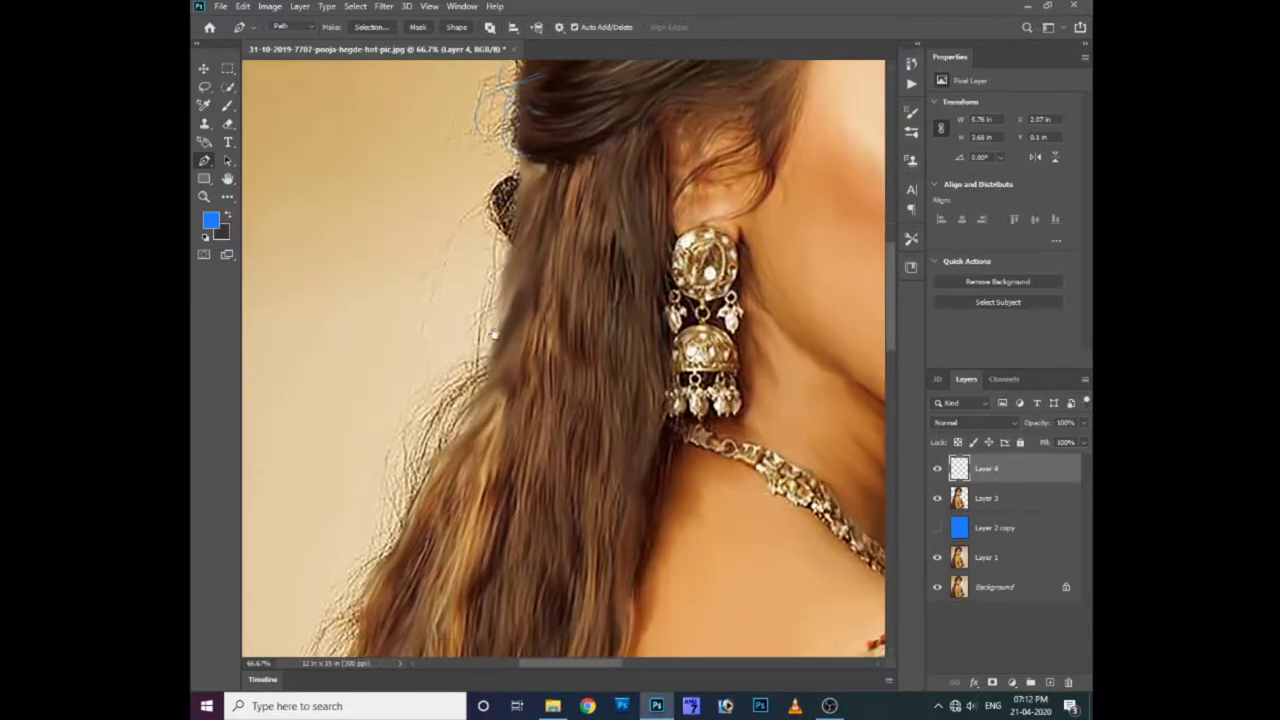
{"action": "left_click_drag", "start_coordinate": [454, 441], "coordinate": [468, 480]}
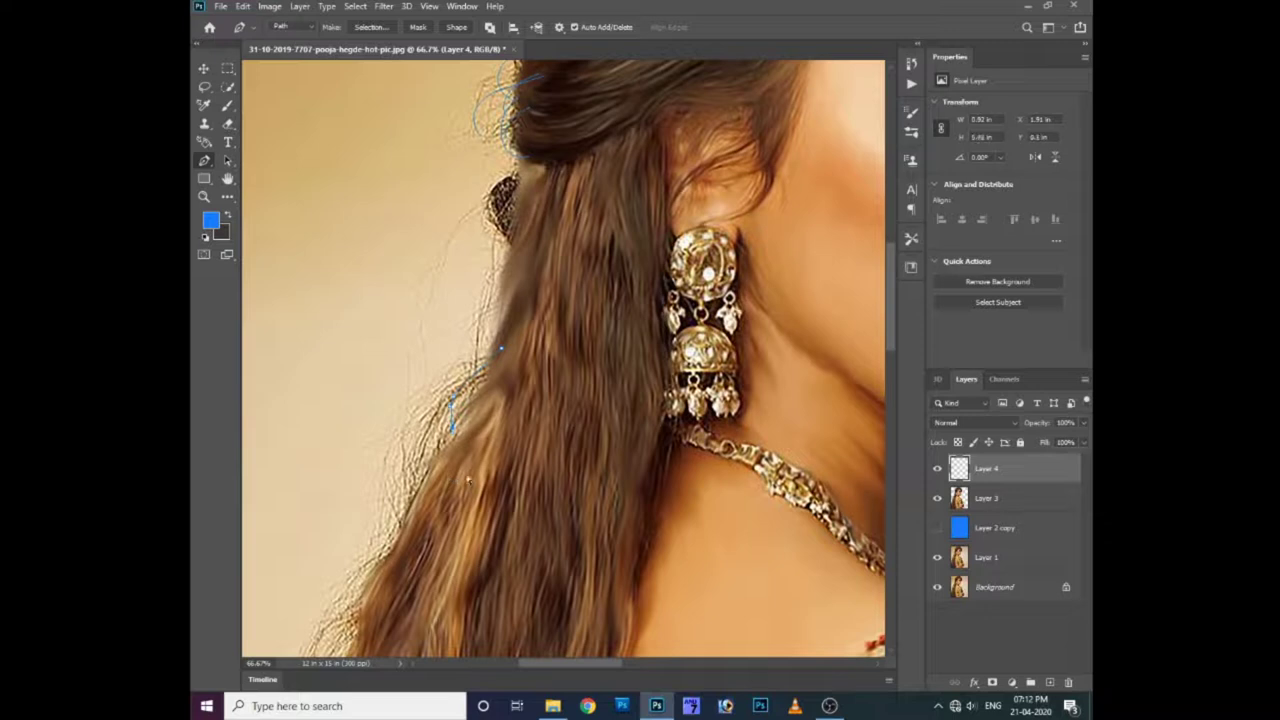
{"action": "left_click_drag", "start_coordinate": [476, 363], "coordinate": [476, 413]}
{"action": "key", "text": "ctrl+z"}
{"action": "left_click", "coordinate": [426, 460]}
{"action": "left_click", "coordinate": [497, 386]}
{"action": "left_click", "coordinate": [421, 426]}
- Extend the strand paths down the hair edge toward the shoulder
{"action": "left_click_drag", "start_coordinate": [399, 522], "coordinate": [466, 422]}
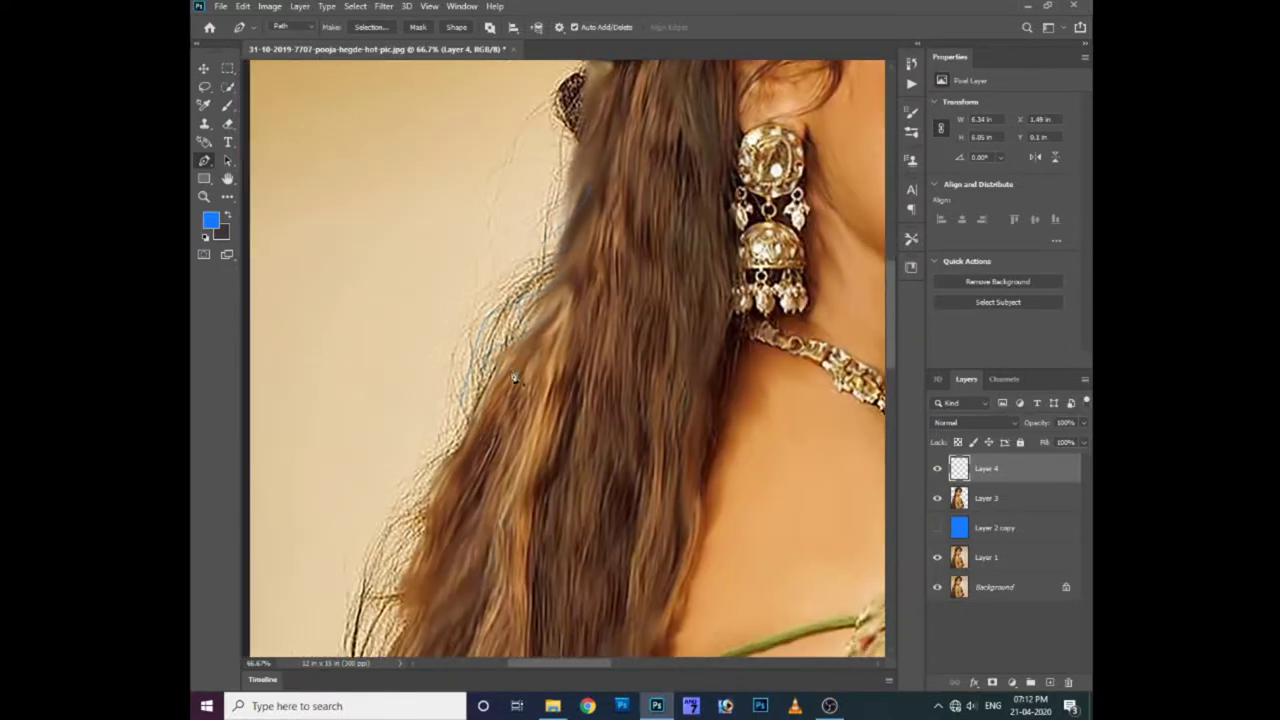
{"action": "left_click", "coordinate": [437, 488]}
{"action": "left_click", "coordinate": [516, 437]}
{"action": "left_click", "coordinate": [400, 505]}
{"action": "left_click", "coordinate": [411, 534]}
{"action": "left_click_drag", "start_coordinate": [443, 560], "coordinate": [490, 445]}
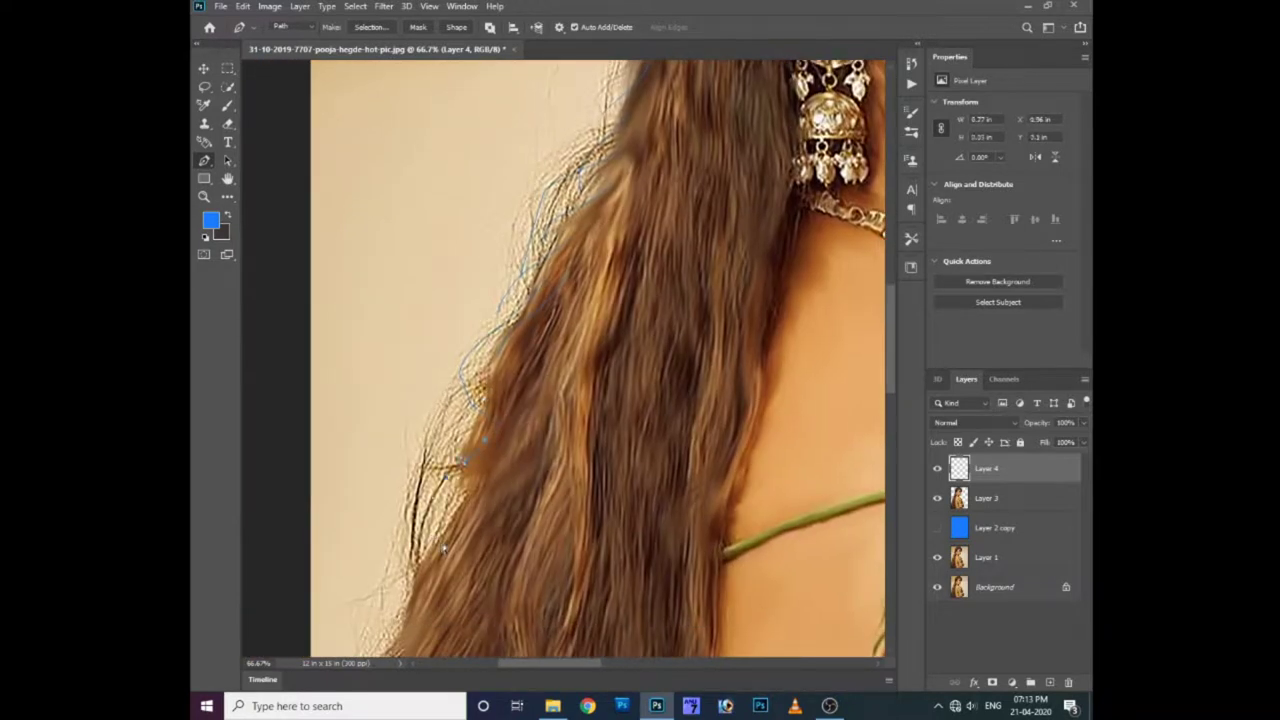
{"action": "left_click", "coordinate": [415, 556]}
{"action": "left_click", "coordinate": [425, 530]}
- Deselect the finished hair path, then select one of its segments
{"action": "left_click", "coordinate": [496, 404], "text": "ctrl"}
{"action": "left_click", "coordinate": [441, 445], "text": "ctrl"}
{"action": "scroll", "coordinate": [564, 388], "scroll_direction": "up", "scroll_amount": 1}
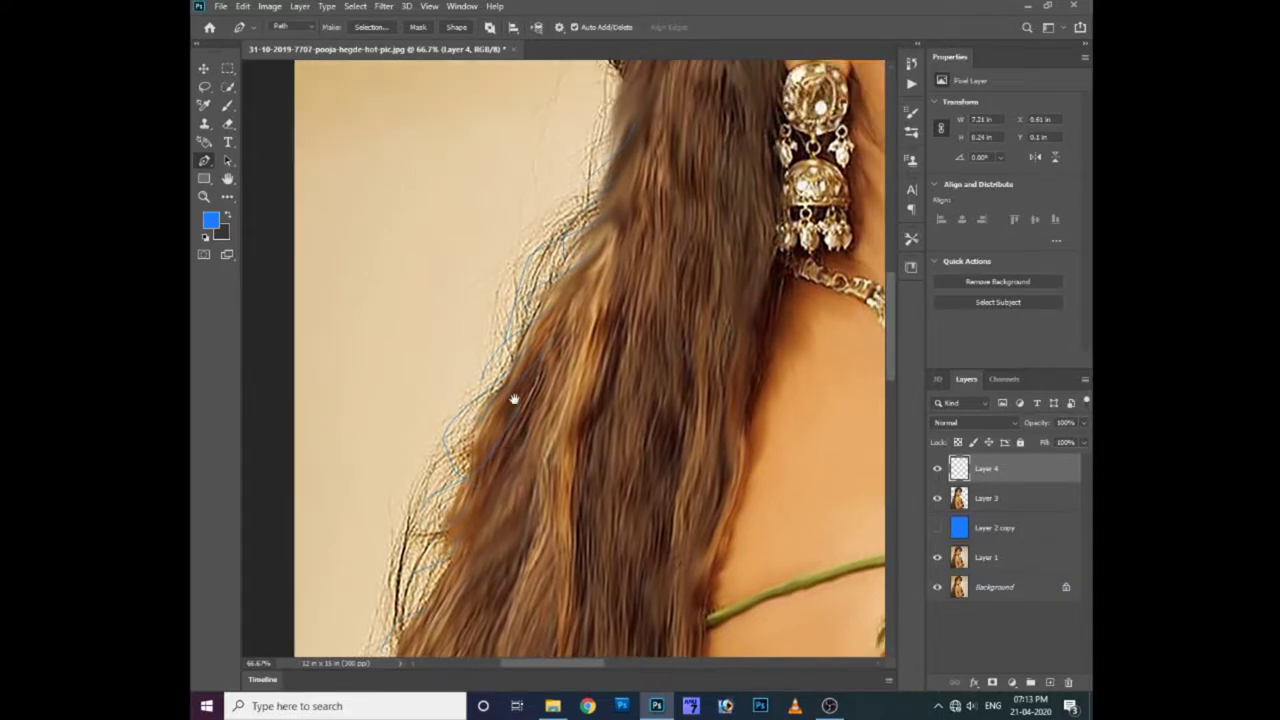
- Set the foreground colour to the sampled brown hair colour #5b331a
{"action": "left_click", "coordinate": [211, 220]}
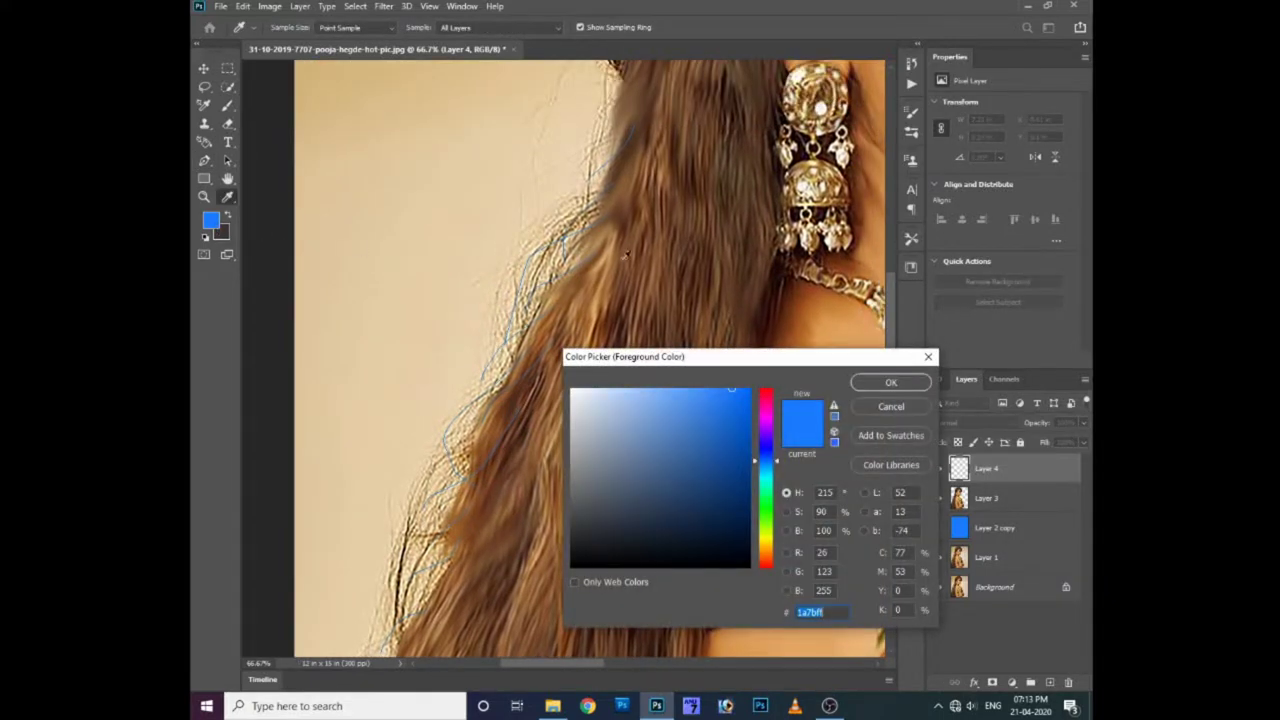
{"action": "left_click", "coordinate": [636, 196]}
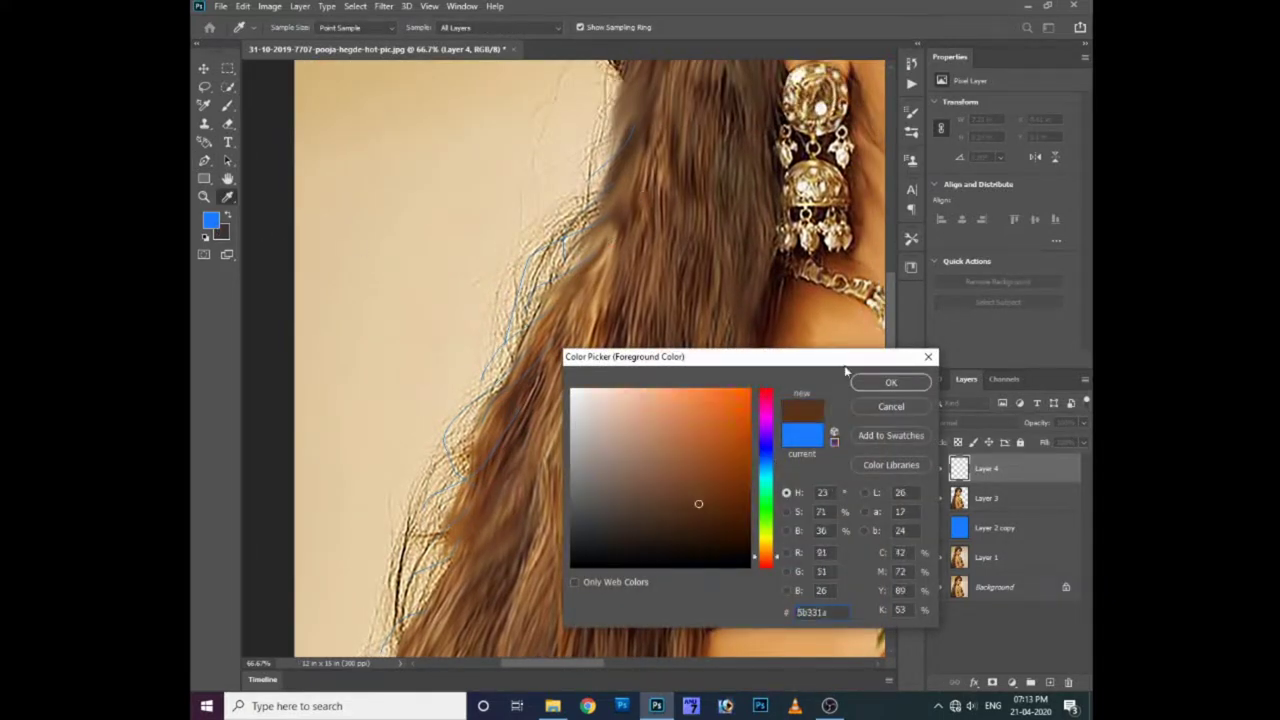
{"action": "left_click", "coordinate": [891, 382]}
{"action": "key", "text": "ctrl+minus"}
{"action": "key", "text": "ctrl+minus"}
{"action": "key", "text": "ctrl+minus"}
{"action": "key", "text": "ctrl+minus"}
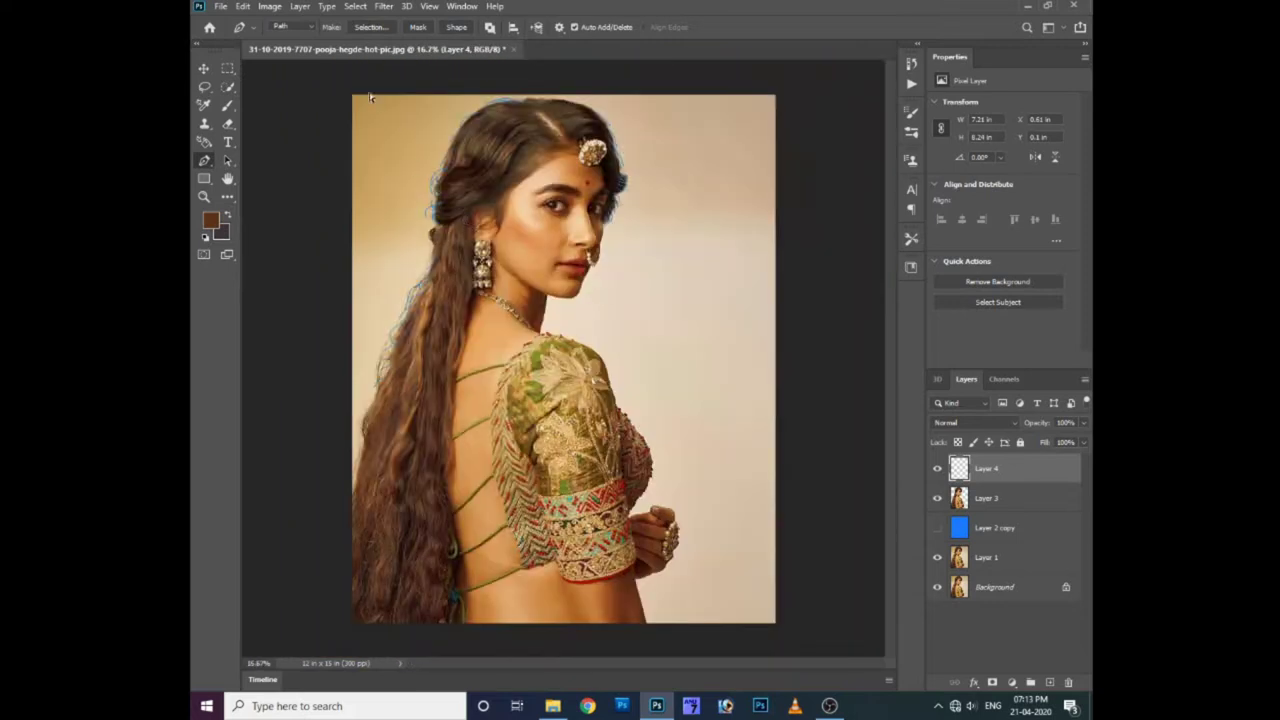
- Stroke the hair path with the Pencil on Layer 4 and zoom to 50% to inspect
{"action": "left_click_drag", "start_coordinate": [359, 98], "coordinate": [675, 590]}
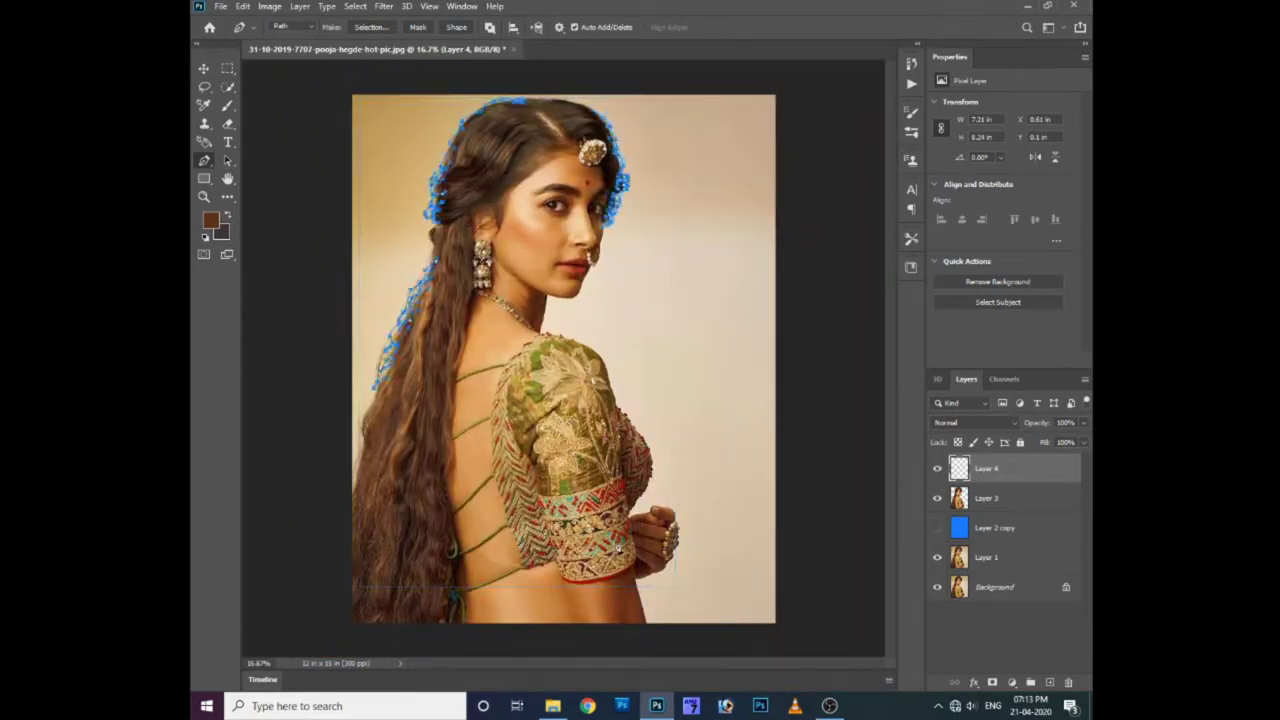
{"action": "right_click", "coordinate": [518, 163]}
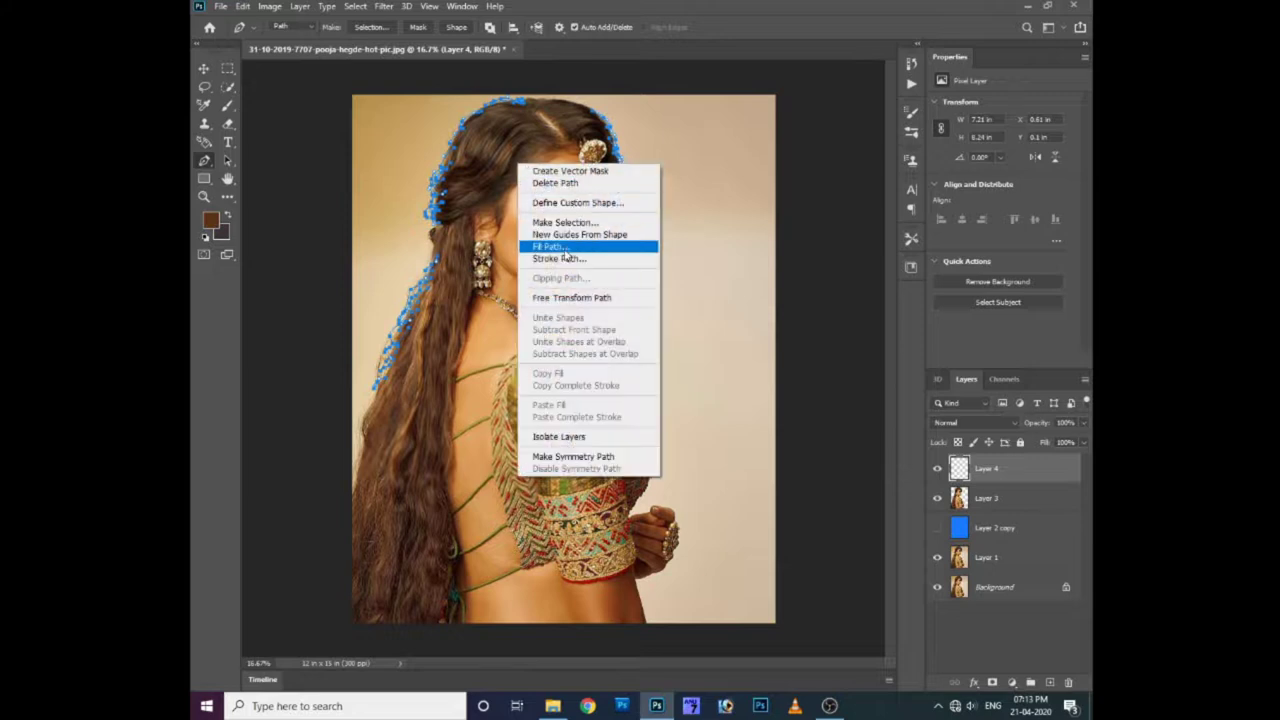
{"action": "left_click", "coordinate": [562, 258]}
{"action": "left_click", "coordinate": [732, 219]}
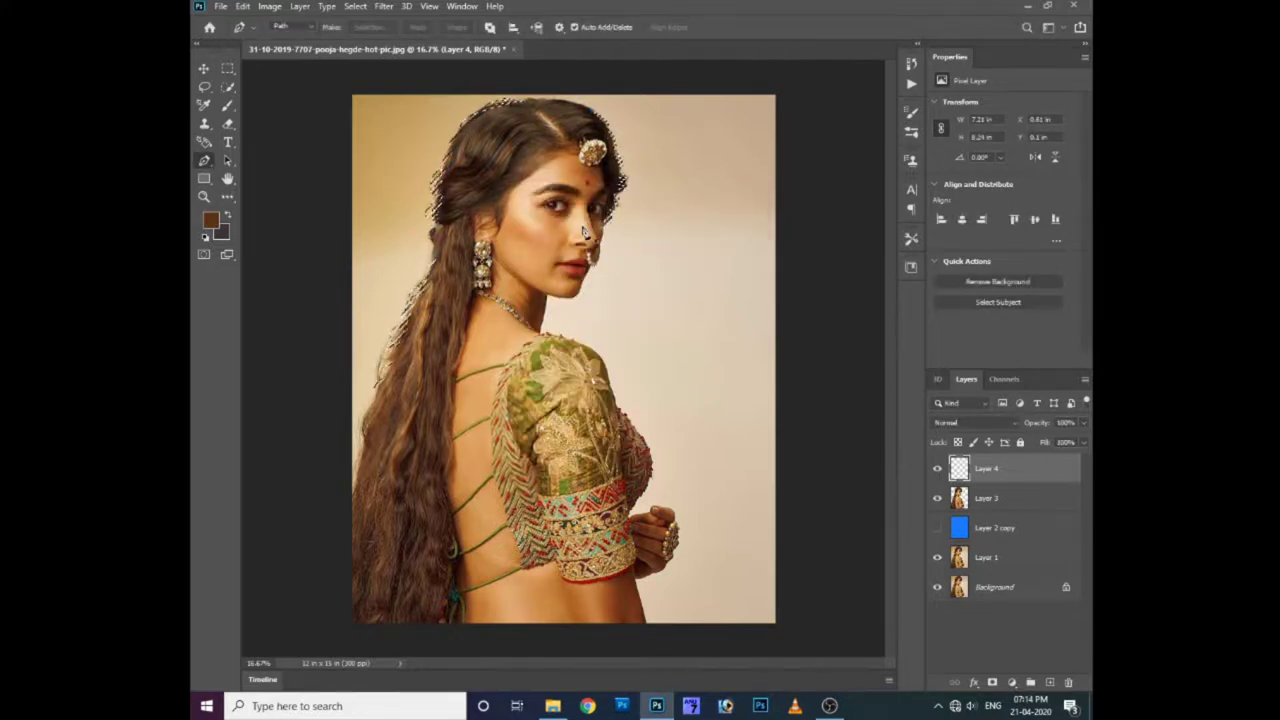
{"action": "key", "text": "ctrl+plus"}
{"action": "key", "text": "ctrl+plus"}
{"action": "key", "text": "ctrl+plus"}
- Show the blue Layer 2 copy backdrop again at 50% zoom
{"action": "scroll", "coordinate": [582, 260], "scroll_direction": "up", "scroll_amount": 5}
{"action": "scroll", "coordinate": [577, 300], "scroll_direction": "up", "scroll_amount": 3}
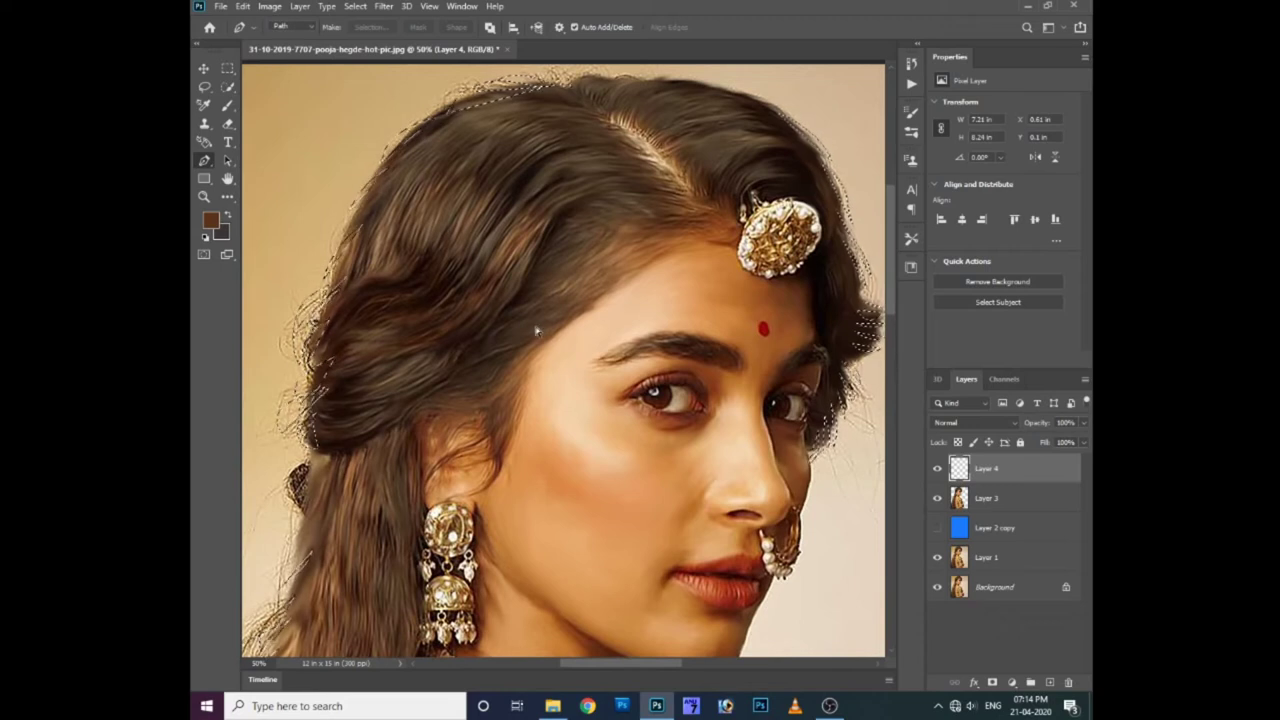
{"action": "left_click", "coordinate": [937, 527]}
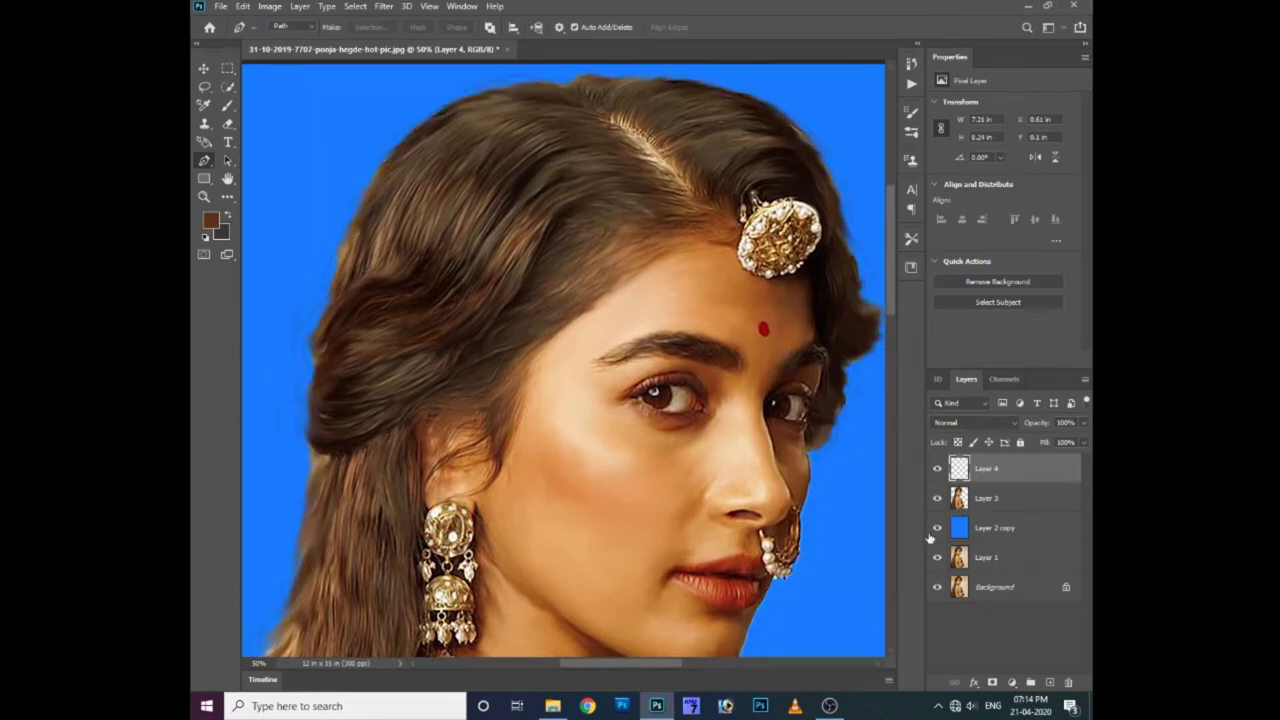
{"action": "key", "text": "ctrl+minus"}
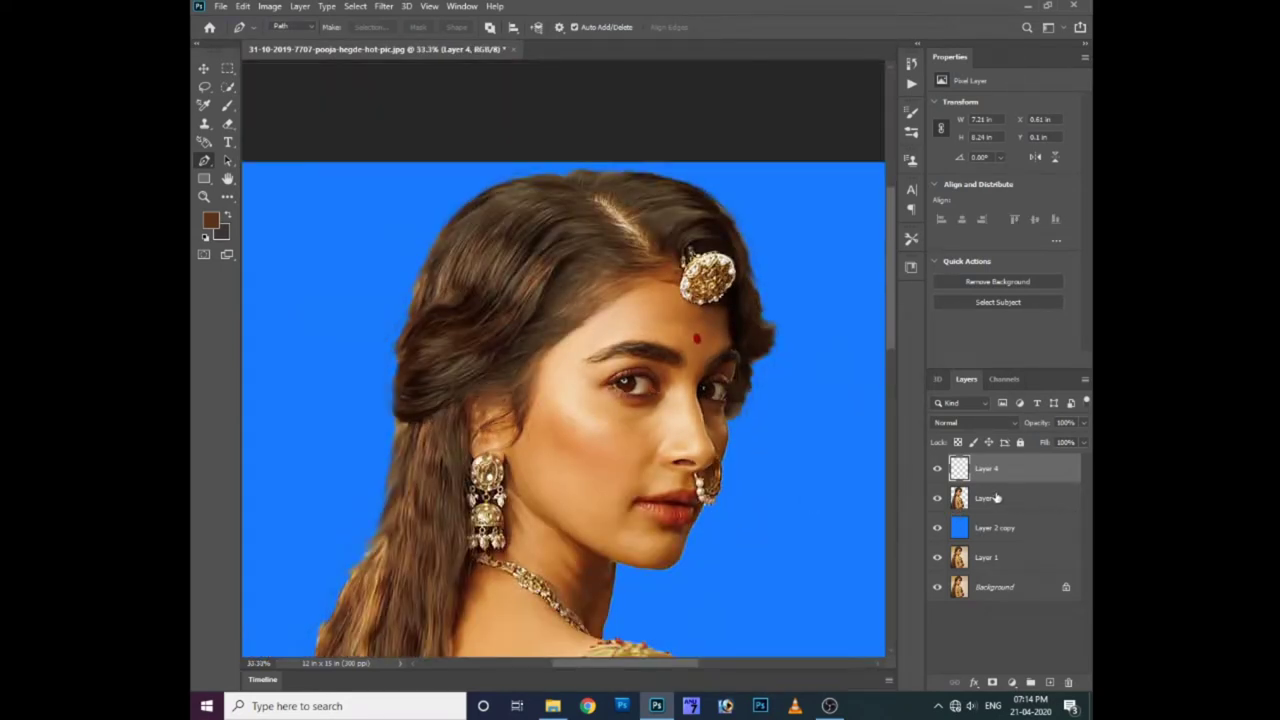
{"action": "key", "text": "ctrl+plus"}
- Duplicate Layer 4, nudge the copy upward, and move the strand layers below Layer 3
{"action": "key", "text": "ctrl+j"}
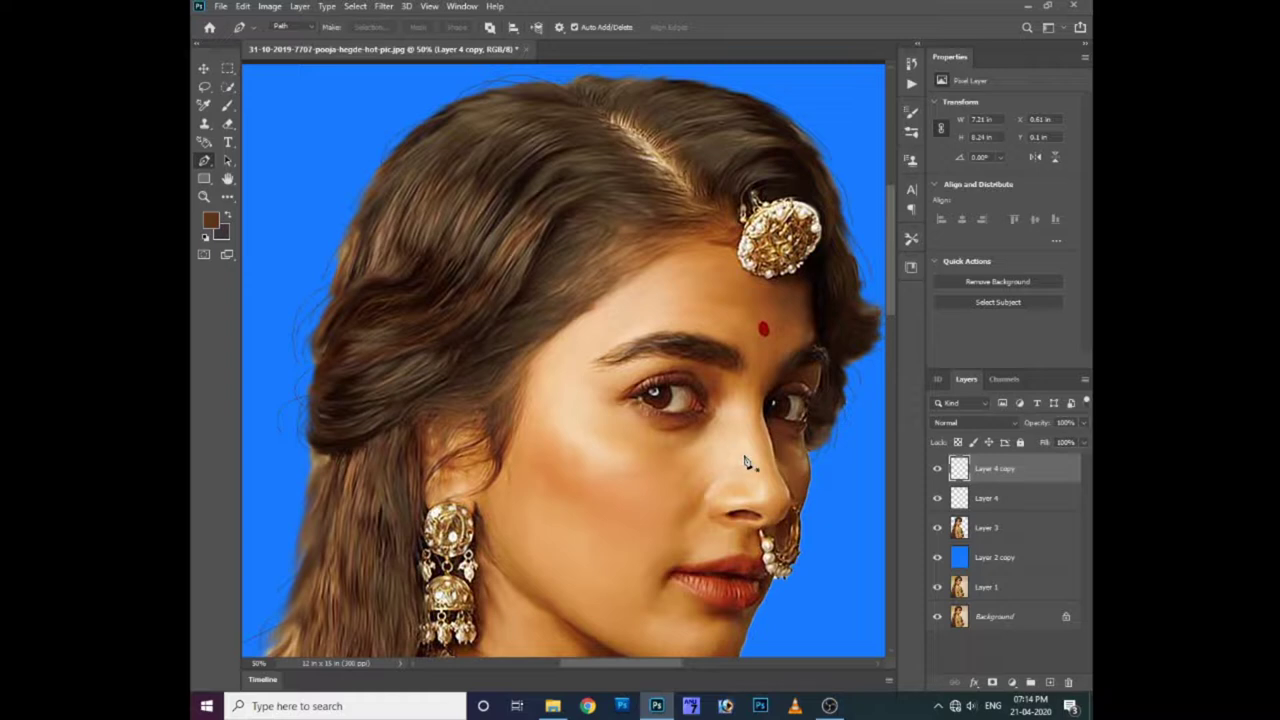
{"action": "key", "text": "v"}
{"action": "mouse_move", "coordinate": [748, 457]}
{"action": "left_mouse_down"}
{"action": "mouse_move", "coordinate": [655, 319]}
{"action": "mouse_move", "coordinate": [660, 357]}
{"action": "left_mouse_up"}
{"action": "key", "text": "ctrl+bracketleft"}
{"action": "key", "text": "ctrl+bracketleft"}
{"action": "key", "text": "alt+bracketright"}
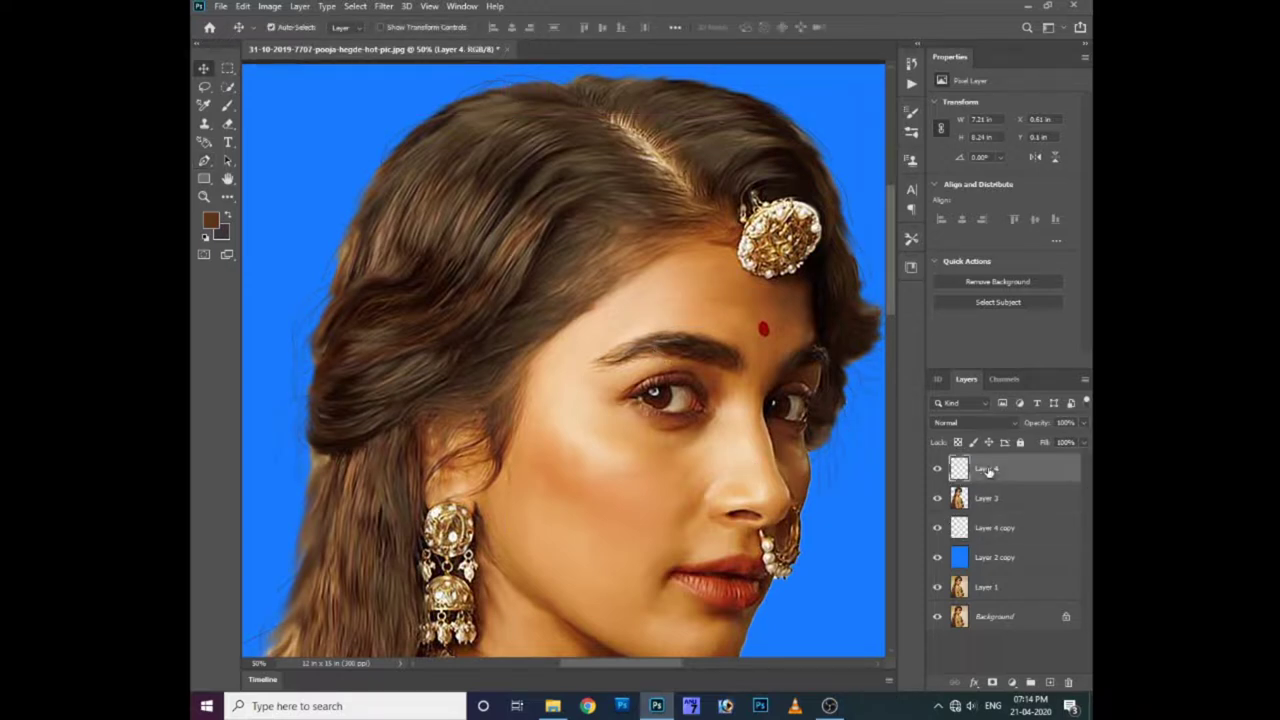
{"action": "key", "text": "ctrl+bracketleft"}
{"action": "left_click_drag", "start_coordinate": [578, 430], "coordinate": [634, 430]}
- Soften the strands with a 0.9-pixel Gaussian Blur and delete the extra strand copy
{"action": "key", "text": "alt+t"}
{"action": "left_click", "coordinate": [607, 220]}
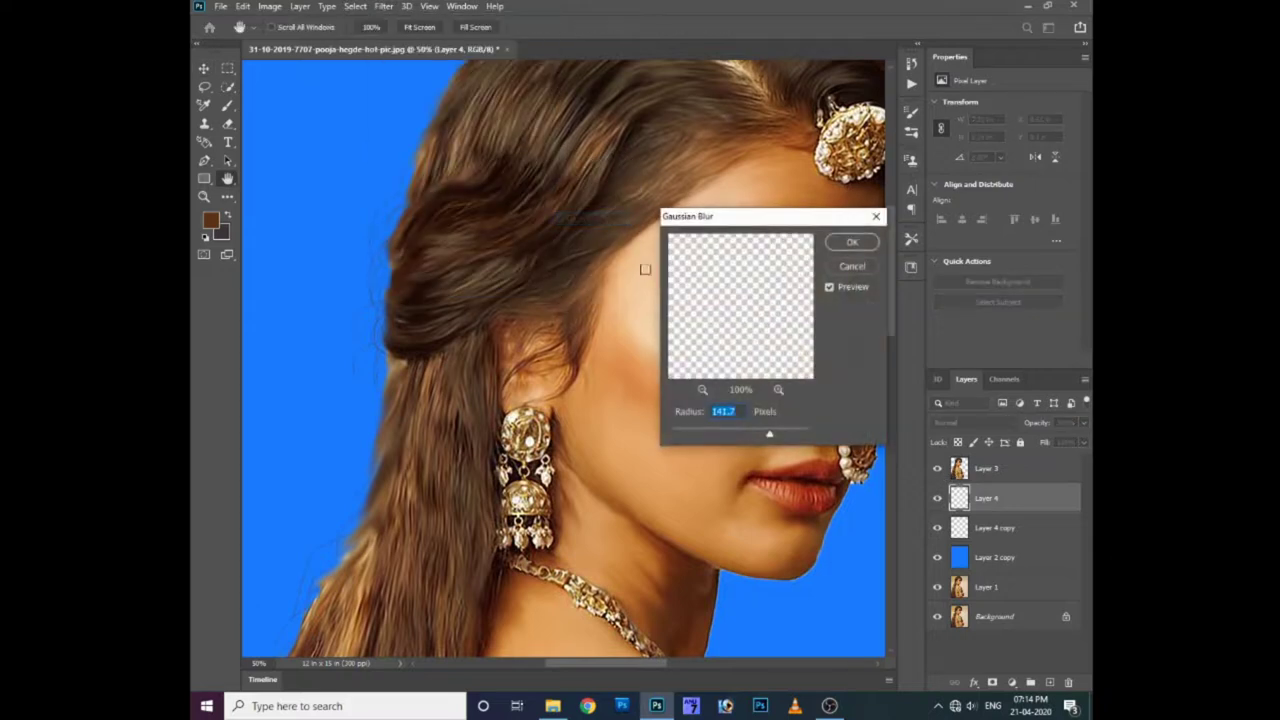
{"action": "left_click_drag", "start_coordinate": [689, 430], "coordinate": [678, 432]}
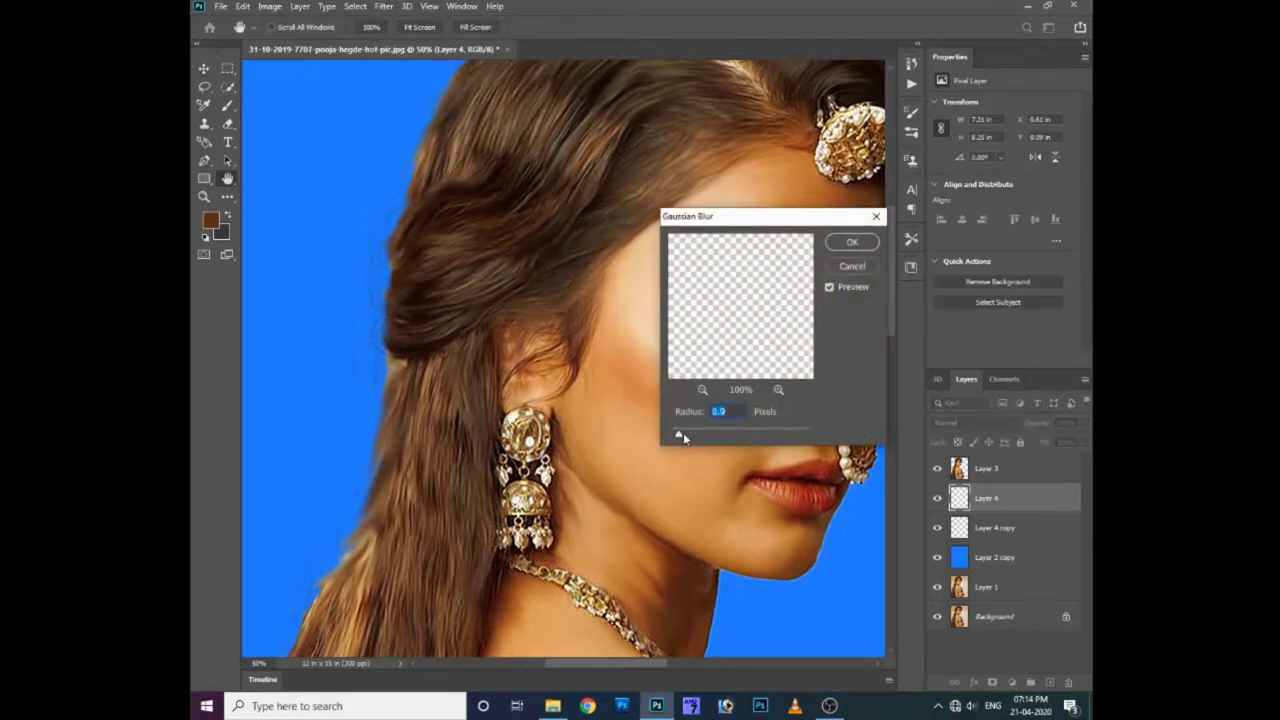
{"action": "key", "text": "Return"}
{"action": "key", "text": "ctrl+j"}
{"action": "key", "text": "v"}
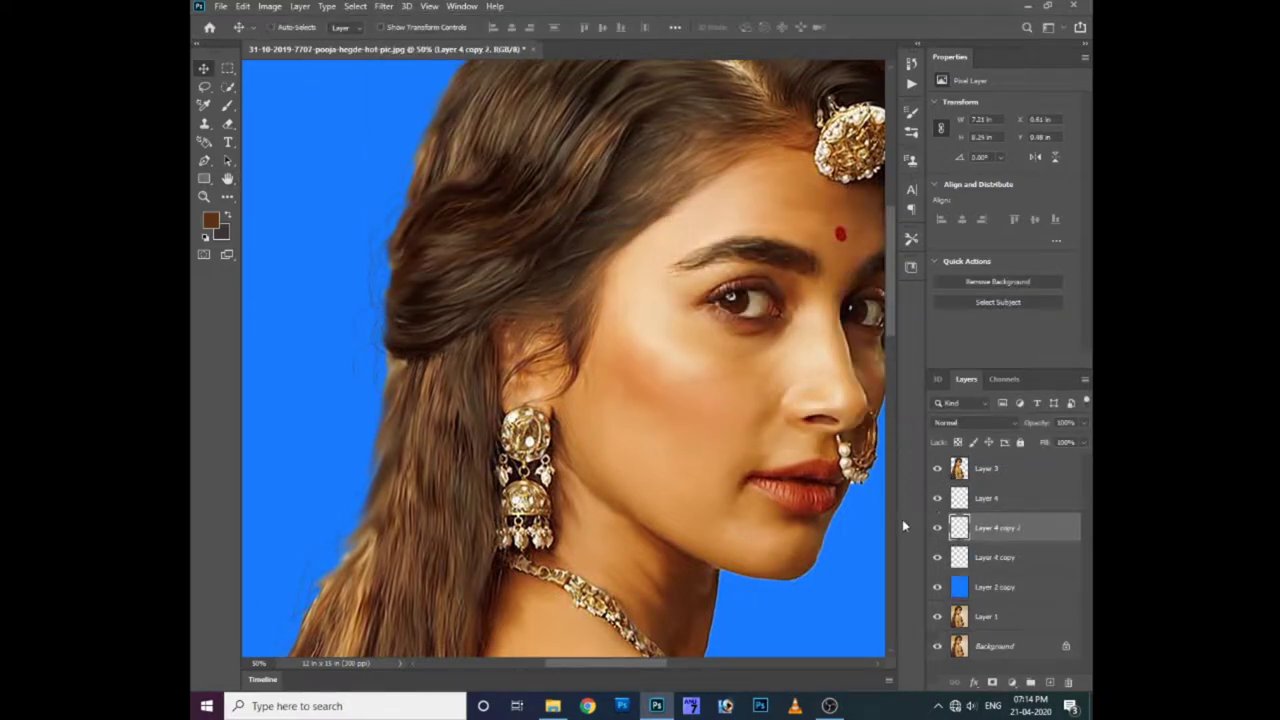
{"action": "key", "text": "Delete"}
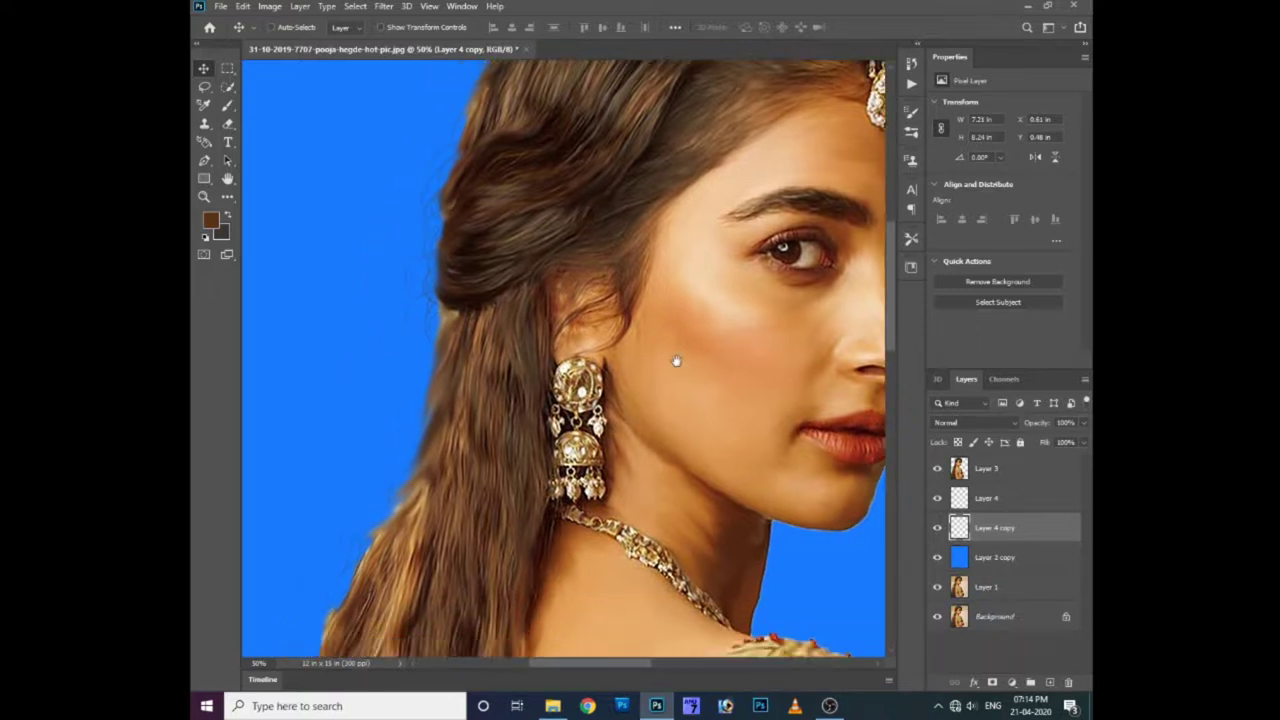
{"action": "scroll", "coordinate": [670, 400], "scroll_direction": "down", "scroll_amount": 5}
{"action": "key", "text": "ctrl+minus"}
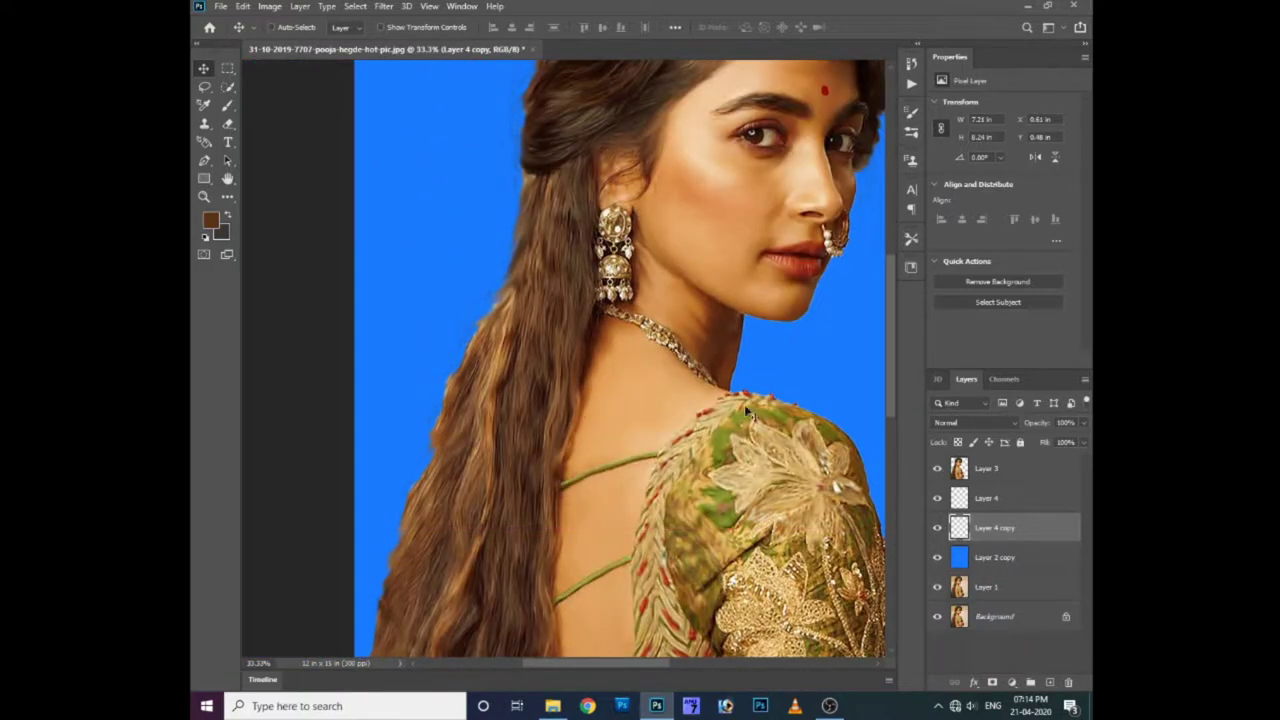
- Lasso a left-edge hair section, copy it to Layer 5, and shift it down the edge
{"action": "key", "text": "l"}
{"action": "left_click_drag", "start_coordinate": [368, 390], "coordinate": [457, 257]}
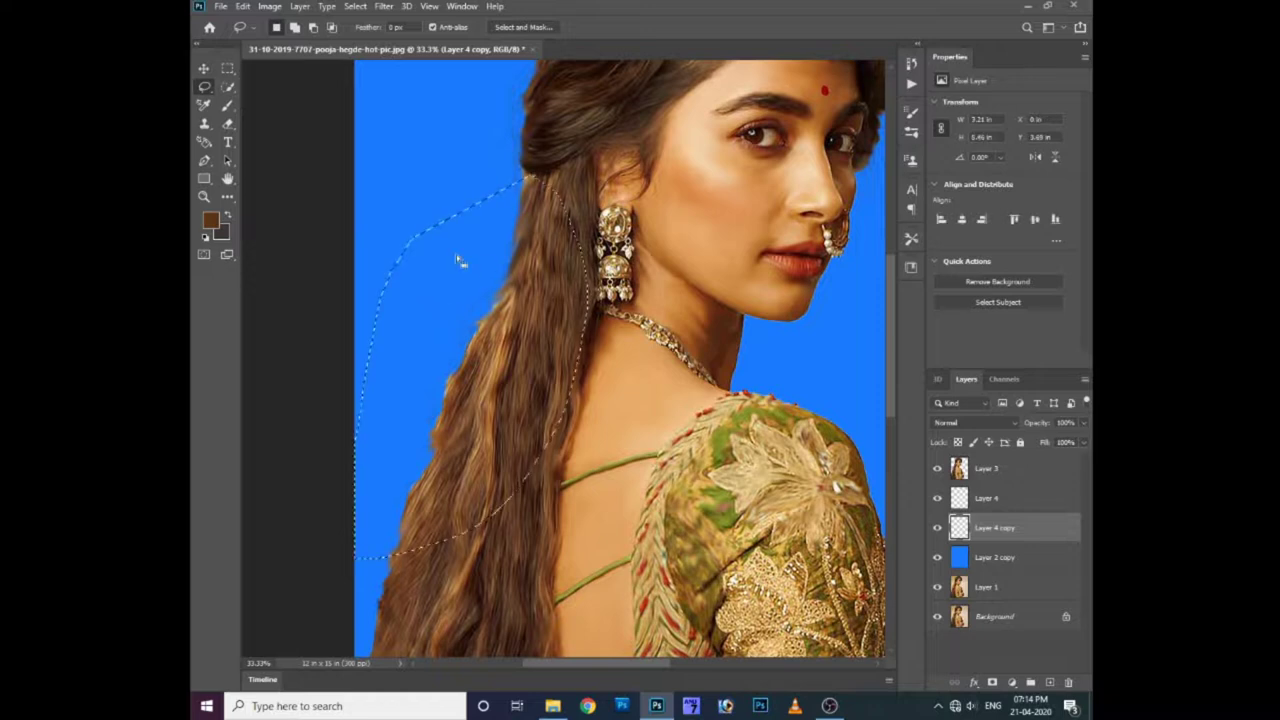
{"action": "key", "text": "ctrl+j"}
{"action": "key", "text": "v"}
{"action": "mouse_move", "coordinate": [476, 390]}
{"action": "left_mouse_down"}
{"action": "mouse_move", "coordinate": [524, 209]}
{"action": "mouse_move", "coordinate": [458, 393]}
{"action": "left_mouse_up"}
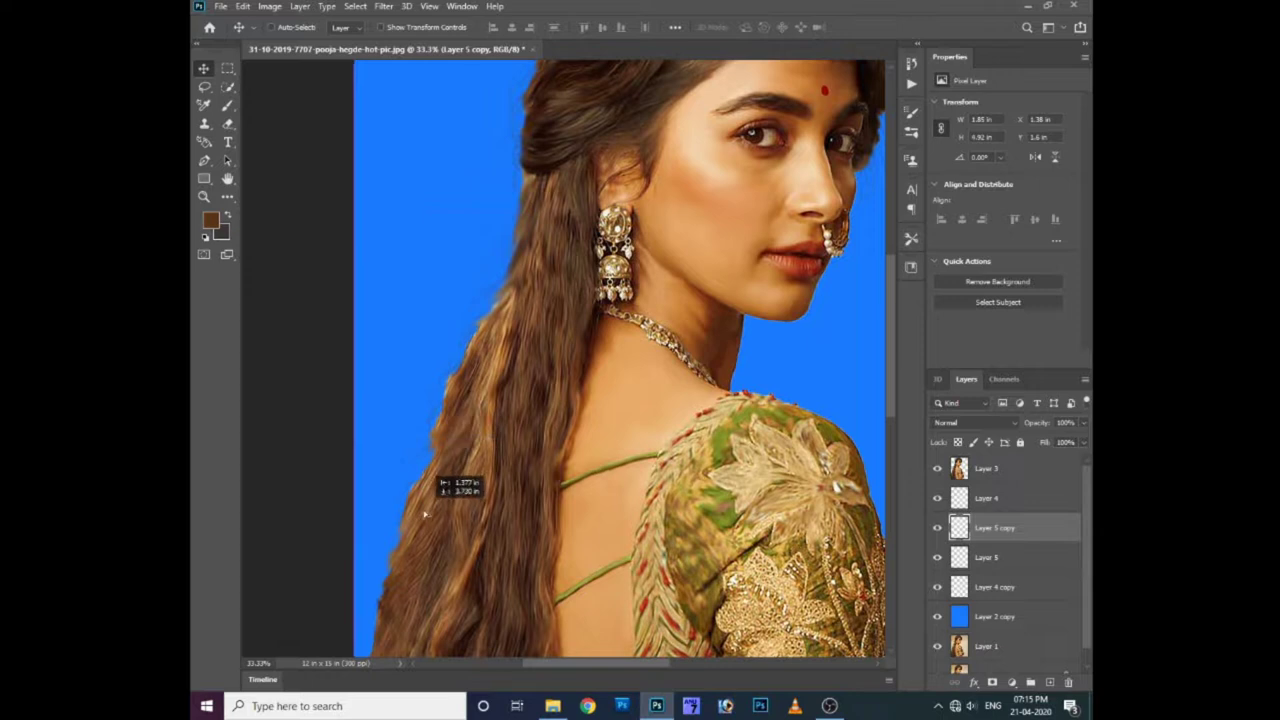
{"action": "left_click_drag", "start_coordinate": [458, 393], "coordinate": [428, 505]}
- Bring the face into view and select the Layer 4 and Layer 4 copy strand layers
{"action": "left_click_drag", "start_coordinate": [766, 135], "coordinate": [520, 300]}
{"action": "scroll", "coordinate": [520, 300], "scroll_direction": "up", "scroll_amount": 2}
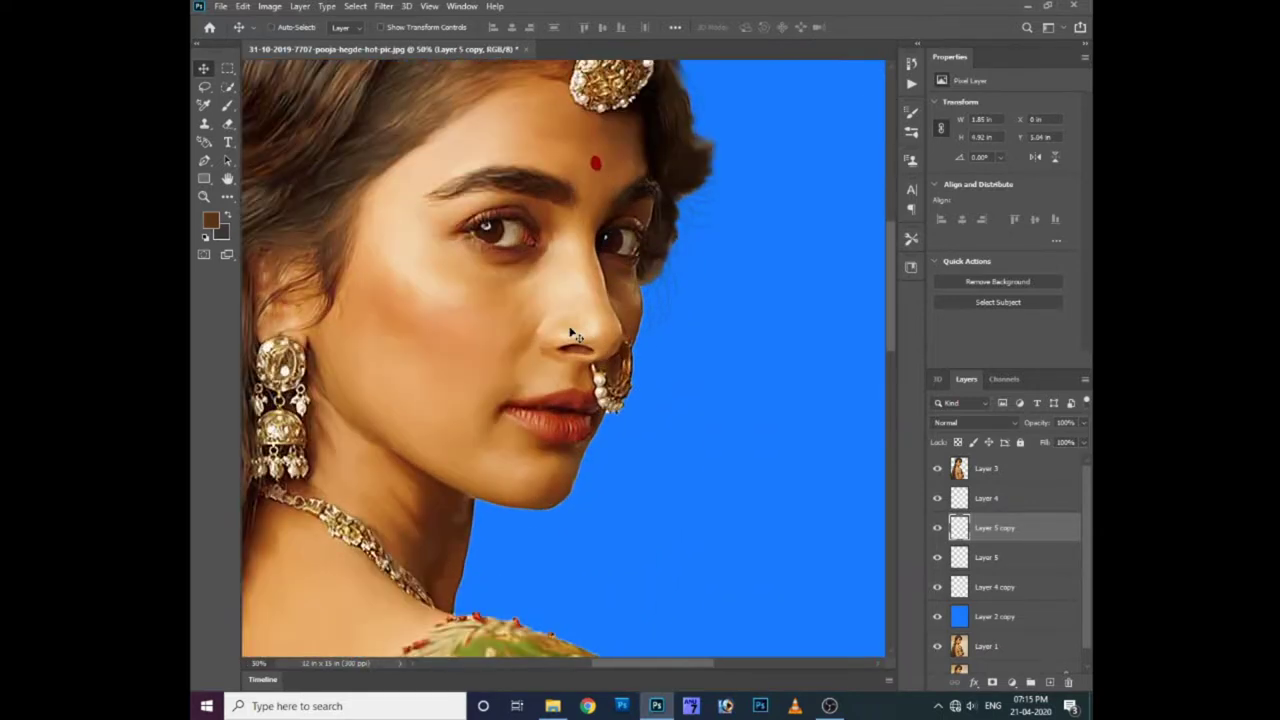
{"action": "left_click_drag", "start_coordinate": [721, 264], "coordinate": [677, 316]}
{"action": "left_click", "coordinate": [958, 499]}
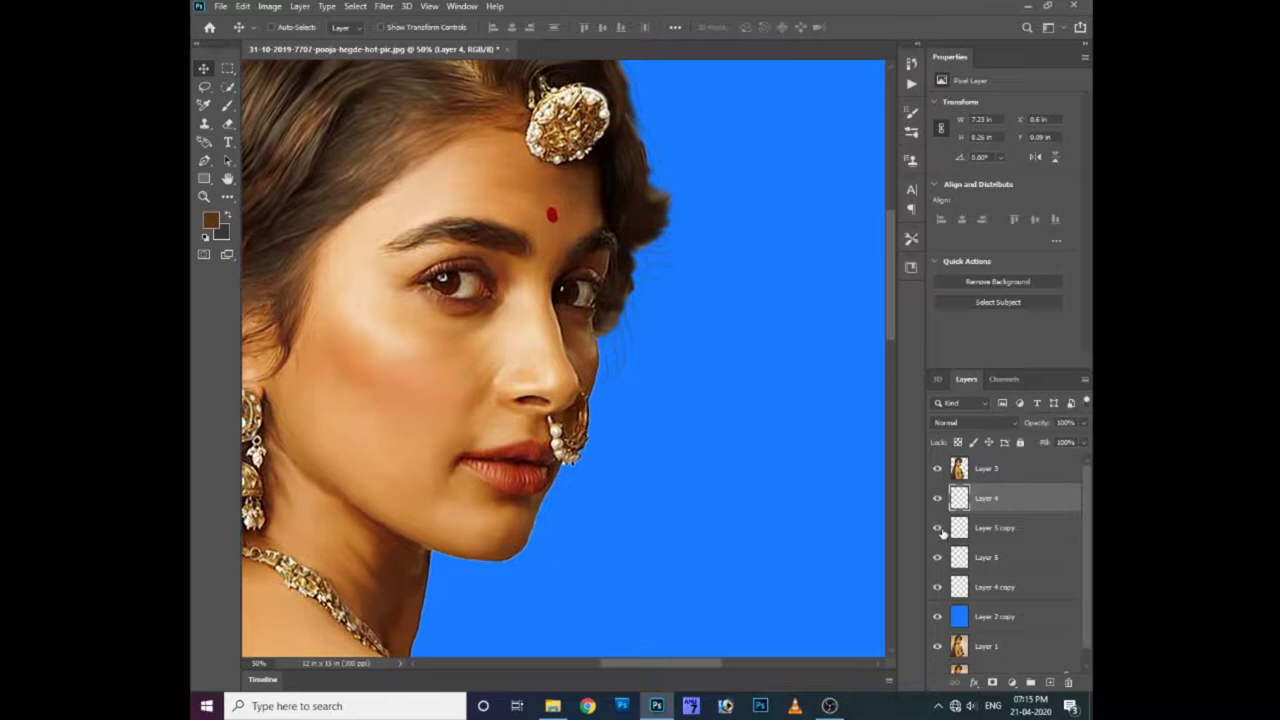
{"action": "left_click", "coordinate": [978, 587]}
{"action": "key", "text": "e"}
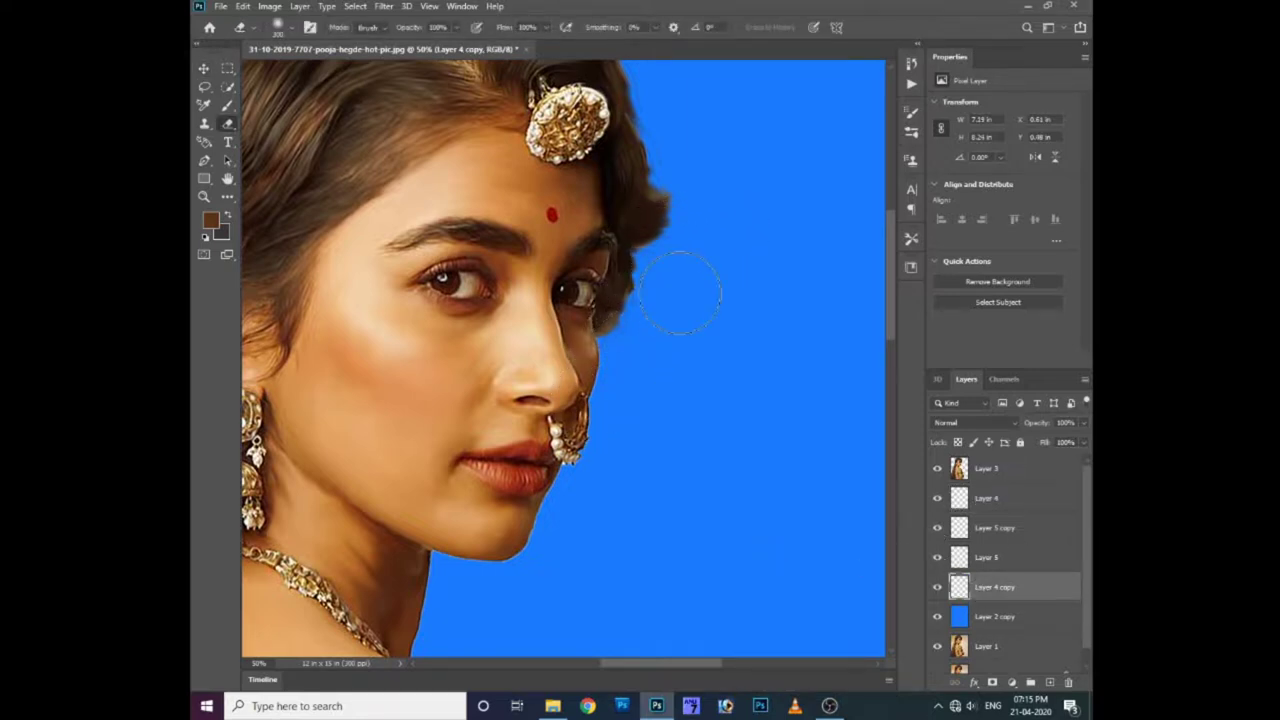
- Inspect the hairline and face, select Layer 3, and zoom out to 33.3%
{"action": "key", "text": "ctrl+plus"}
{"action": "scroll", "coordinate": [722, 310], "scroll_direction": "up", "scroll_amount": 5}
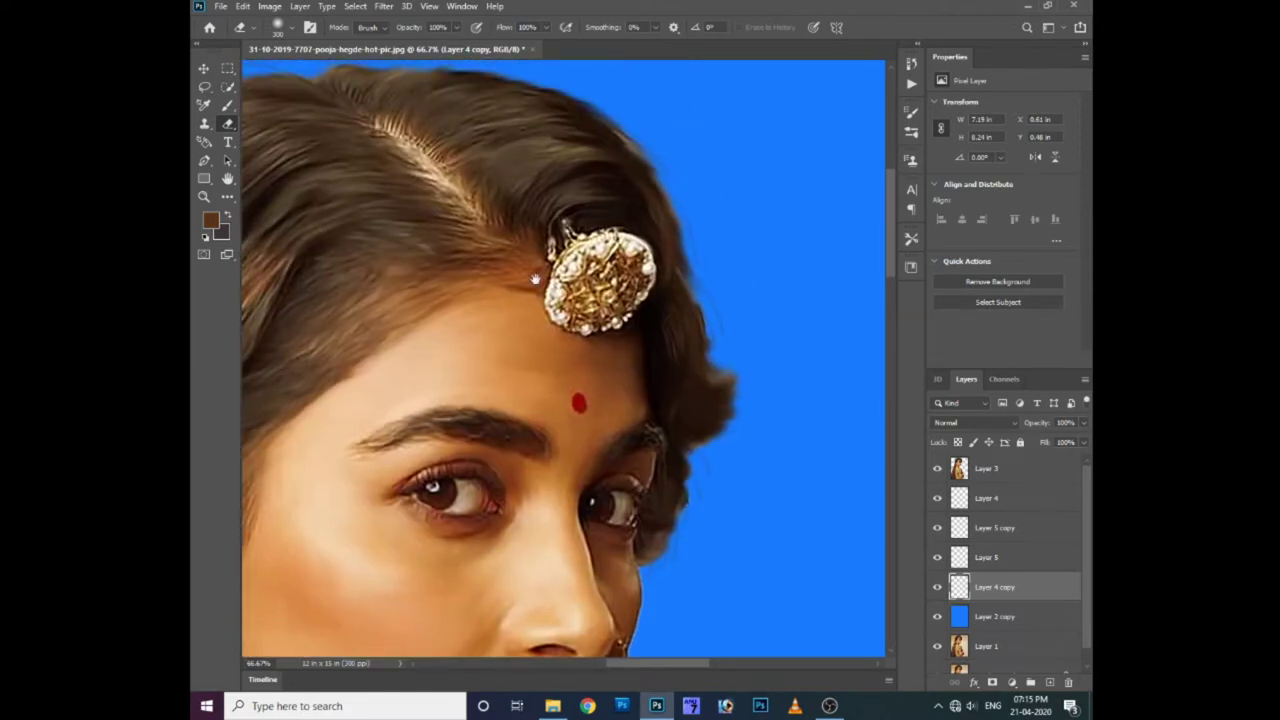
{"action": "scroll", "coordinate": [668, 250], "scroll_direction": "left", "scroll_amount": 3}
{"action": "key", "text": "ctrl+minus"}
{"action": "left_click", "coordinate": [526, 210], "text": "ctrl"}
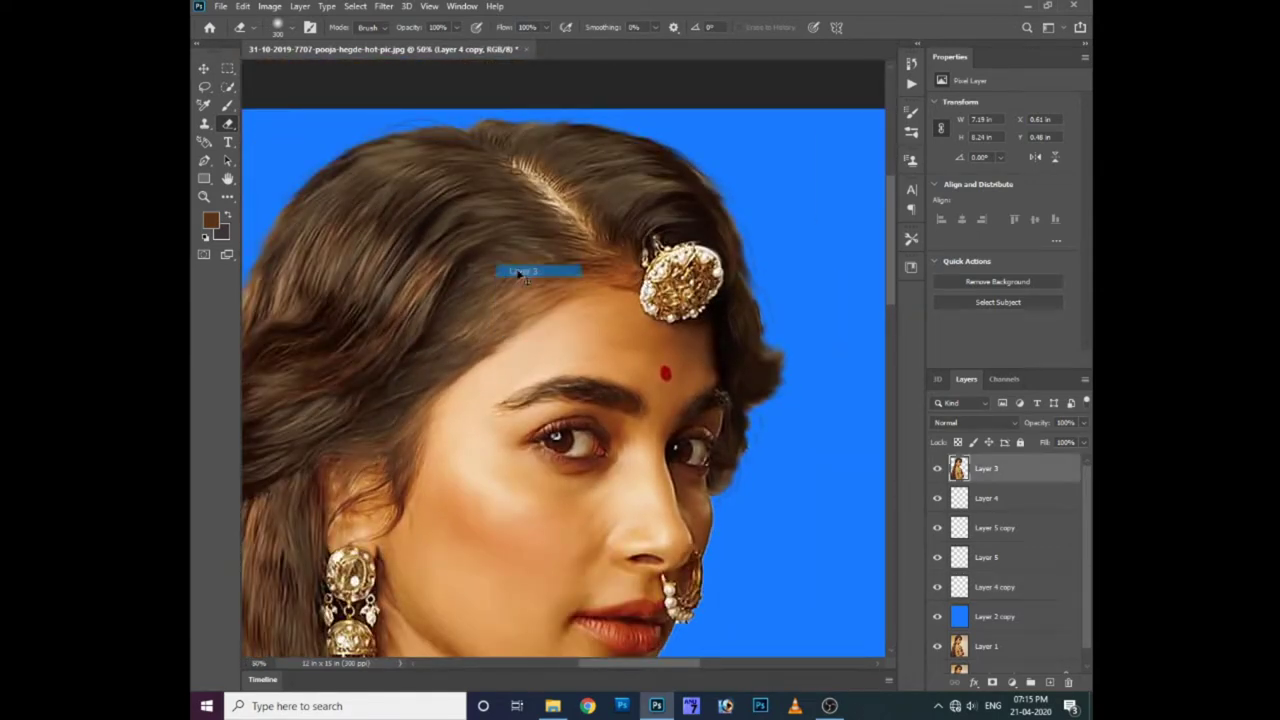
{"action": "key", "text": "ctrl+minus"}
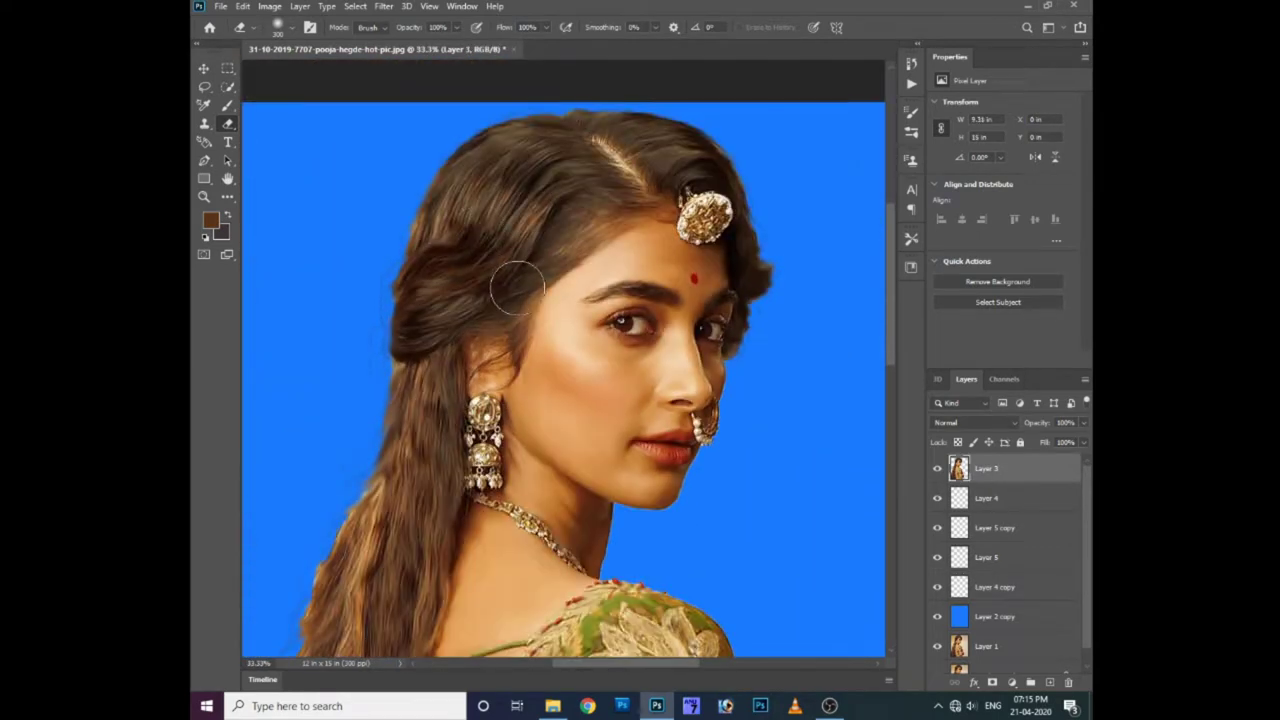
- Select all strand layers and scale them slightly narrower
{"action": "left_click", "coordinate": [995, 497]}
{"action": "left_click", "coordinate": [987, 590], "text": "shift"}
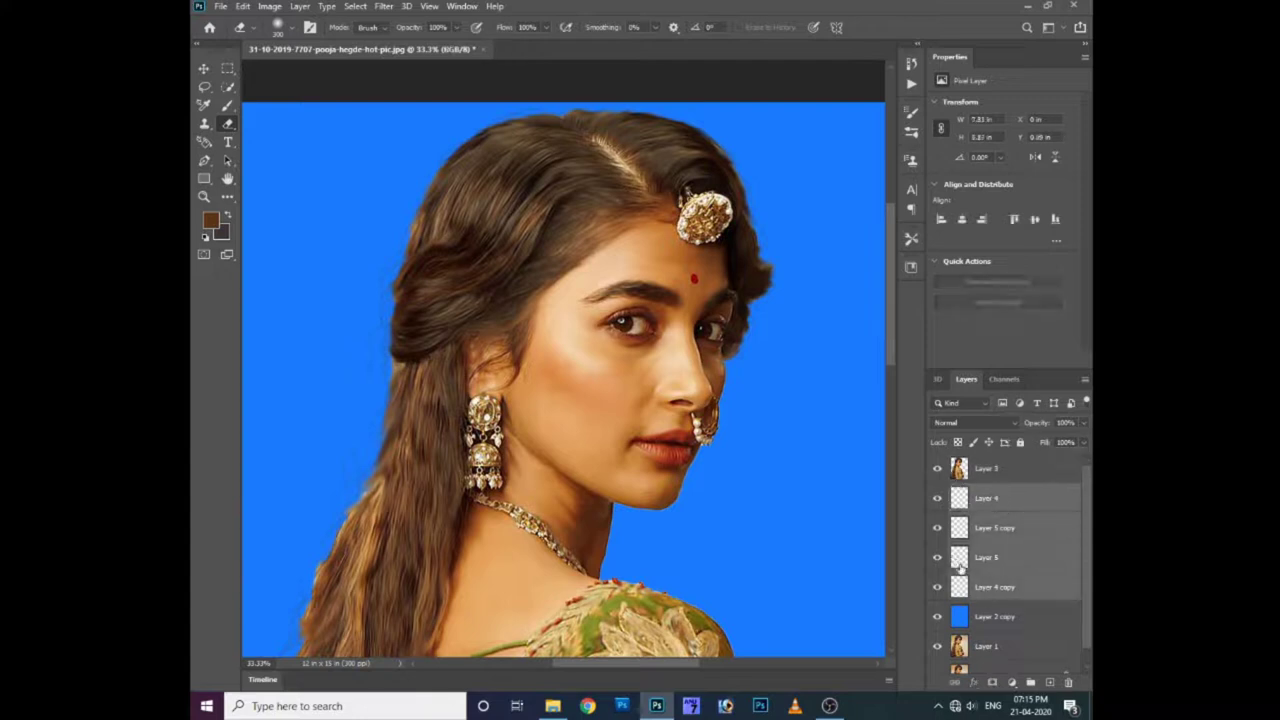
{"action": "key", "text": "ctrl+t"}
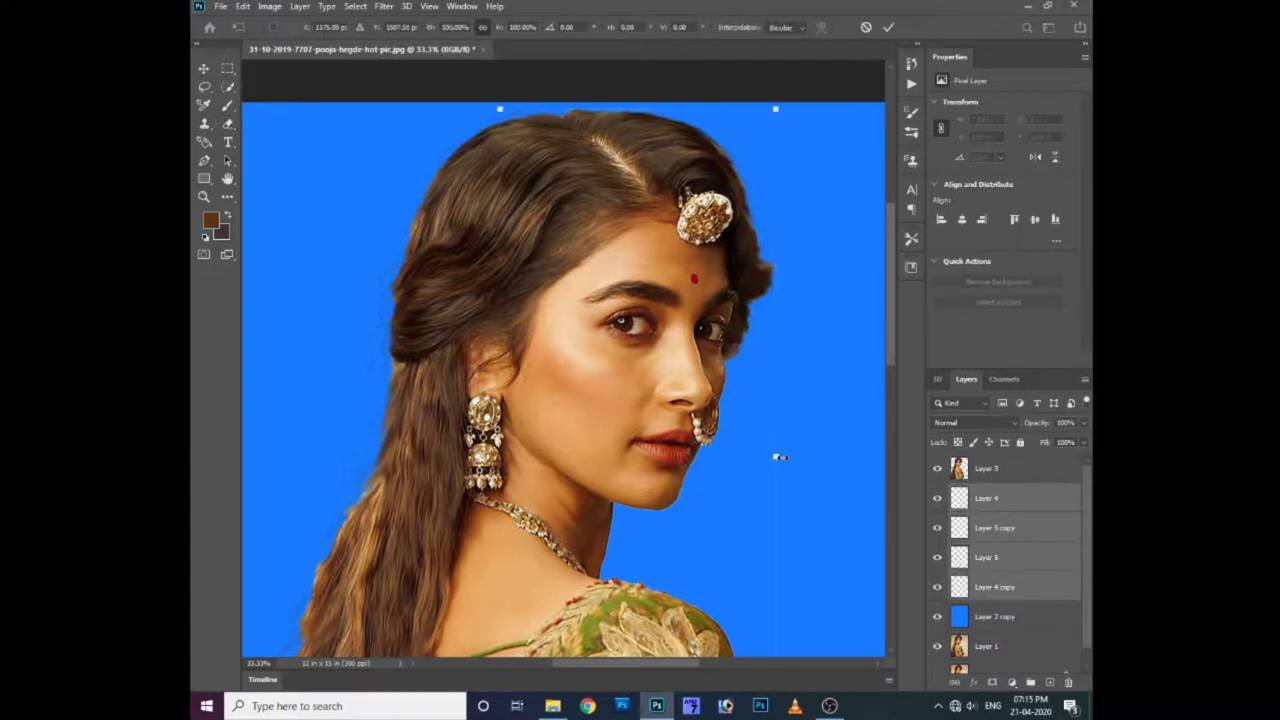
{"action": "left_click_drag", "start_coordinate": [779, 457], "coordinate": [771, 455]}
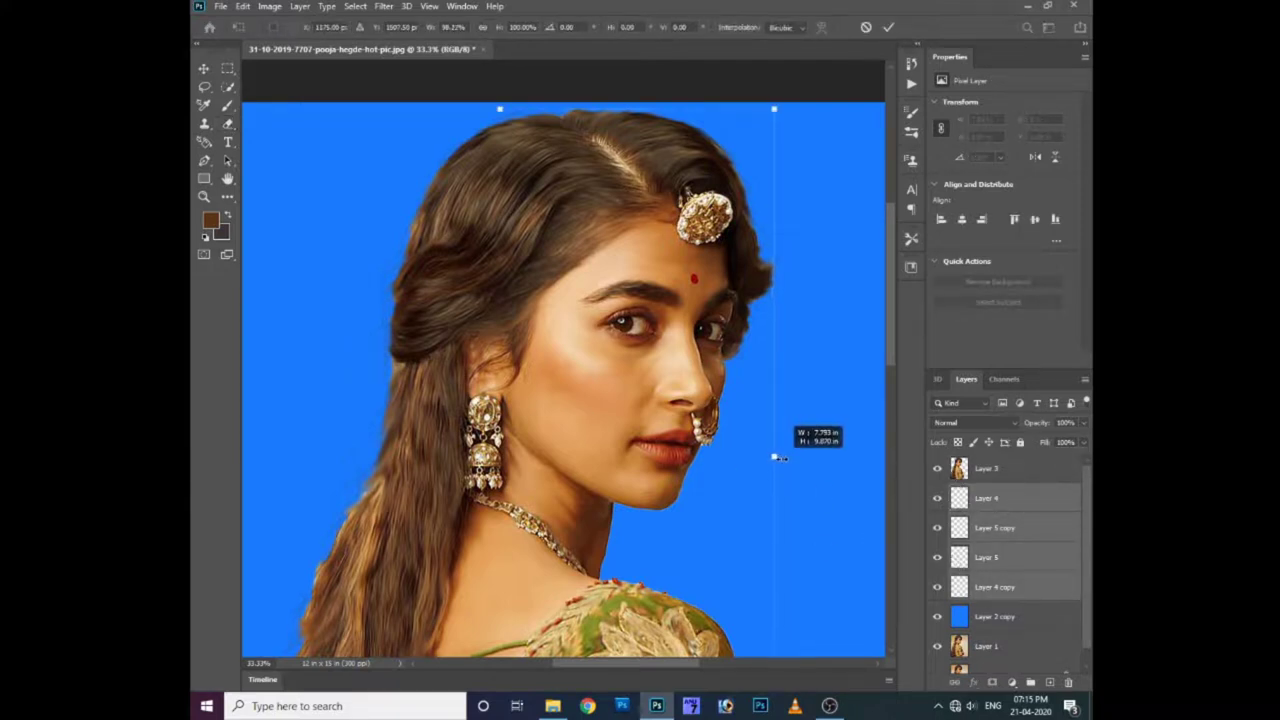
{"action": "key", "text": "Return"}
- Merge the strand layers into Layer 4 and add a slightly offset duplicate
{"action": "key", "text": "e"}
{"action": "key", "text": "v"}
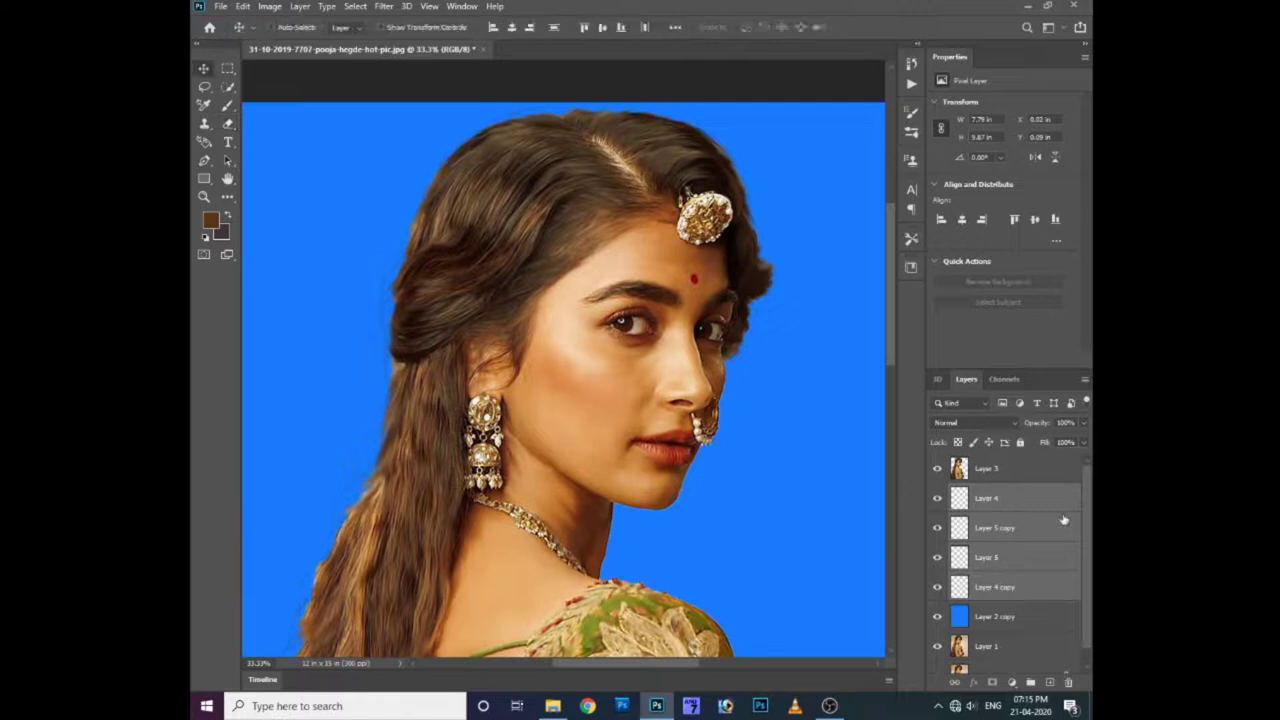
{"action": "key", "text": "ctrl+e"}
{"action": "left_click_drag", "start_coordinate": [766, 457], "coordinate": [585, 530], "text": "alt"}
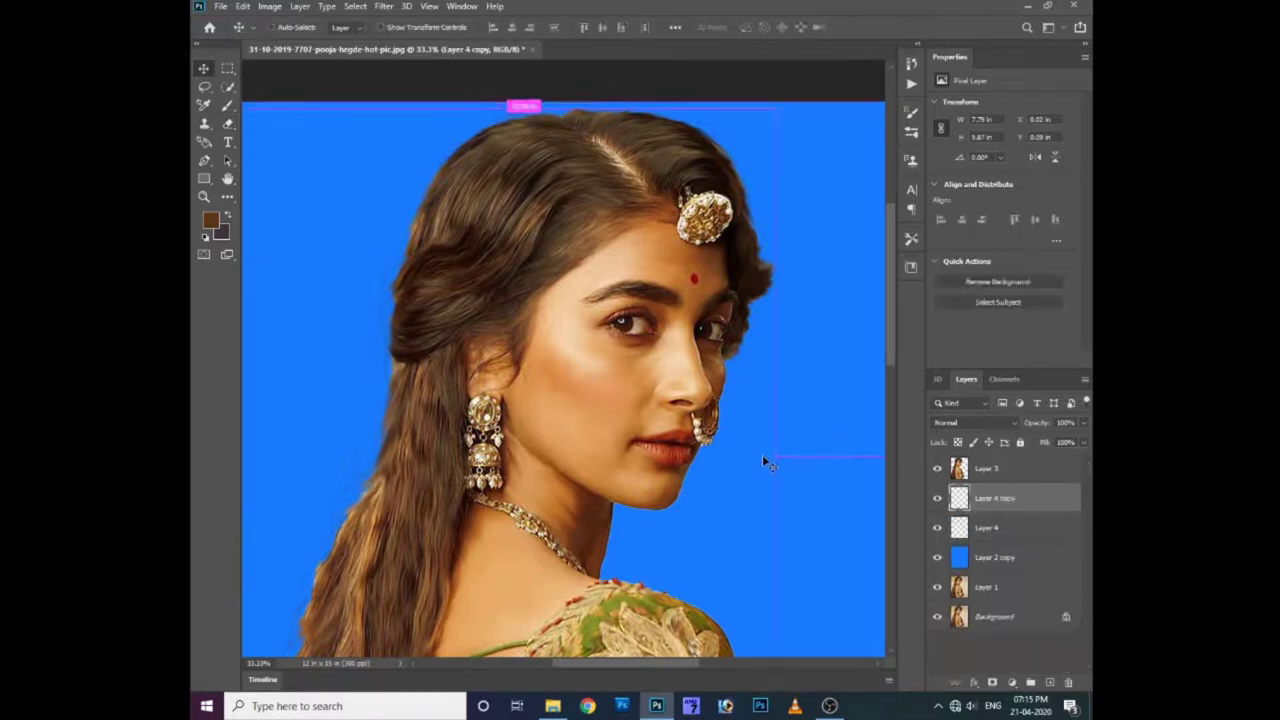
{"action": "left_click_drag", "start_coordinate": [798, 506], "coordinate": [776, 518]}
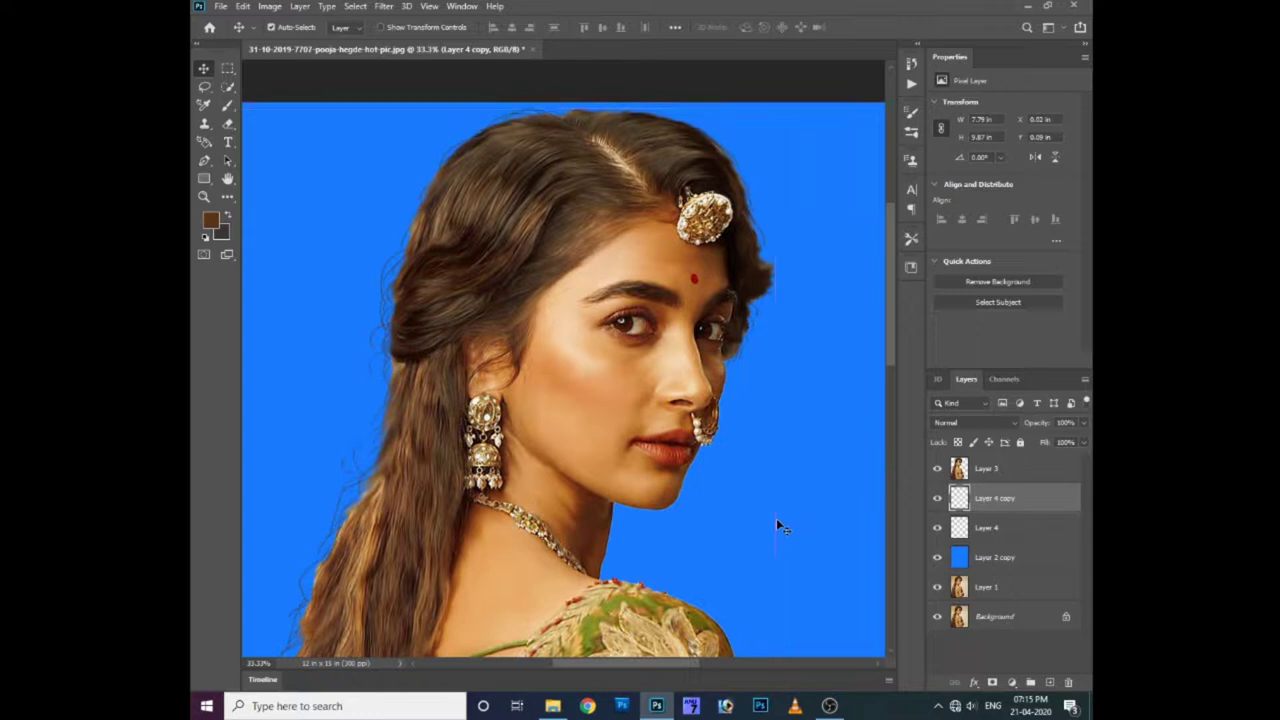
- Merge the strand copy into Layer 4, then duplicate it and widen the new copy to 8.3 inches
{"action": "key", "text": "ctrl+e"}
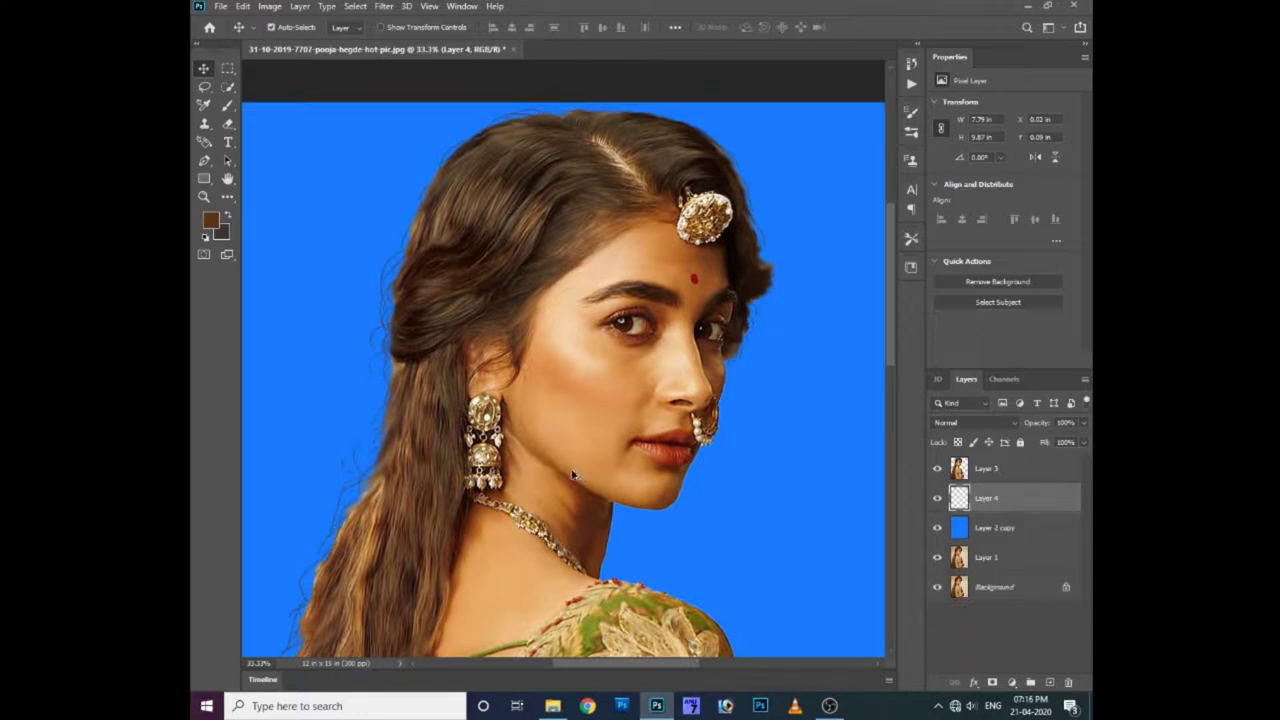
{"action": "key", "text": "ctrl"}
{"action": "mouse_move", "coordinate": [851, 491]}
{"action": "left_mouse_down"}
{"action": "mouse_move", "coordinate": [602, 456]}
{"action": "mouse_move", "coordinate": [626, 366]}
{"action": "mouse_move", "coordinate": [619, 438]}
{"action": "mouse_move", "coordinate": [597, 450]}
{"action": "mouse_move", "coordinate": [607, 428]}
{"action": "left_mouse_up"}
{"action": "key", "text": "ctrl+t"}
{"action": "mouse_move", "coordinate": [494, 466]}
{"action": "left_mouse_down"}
{"action": "mouse_move", "coordinate": [398, 450]}
{"action": "mouse_move", "coordinate": [423, 484]}
{"action": "left_mouse_up"}
{"action": "key", "text": "Return"}
- Delete the duplicate Layer 4 copy, make Layer 3 active and choose the Smudge tool
{"action": "scroll", "coordinate": [423, 484], "scroll_direction": "down", "scroll_amount": 3}
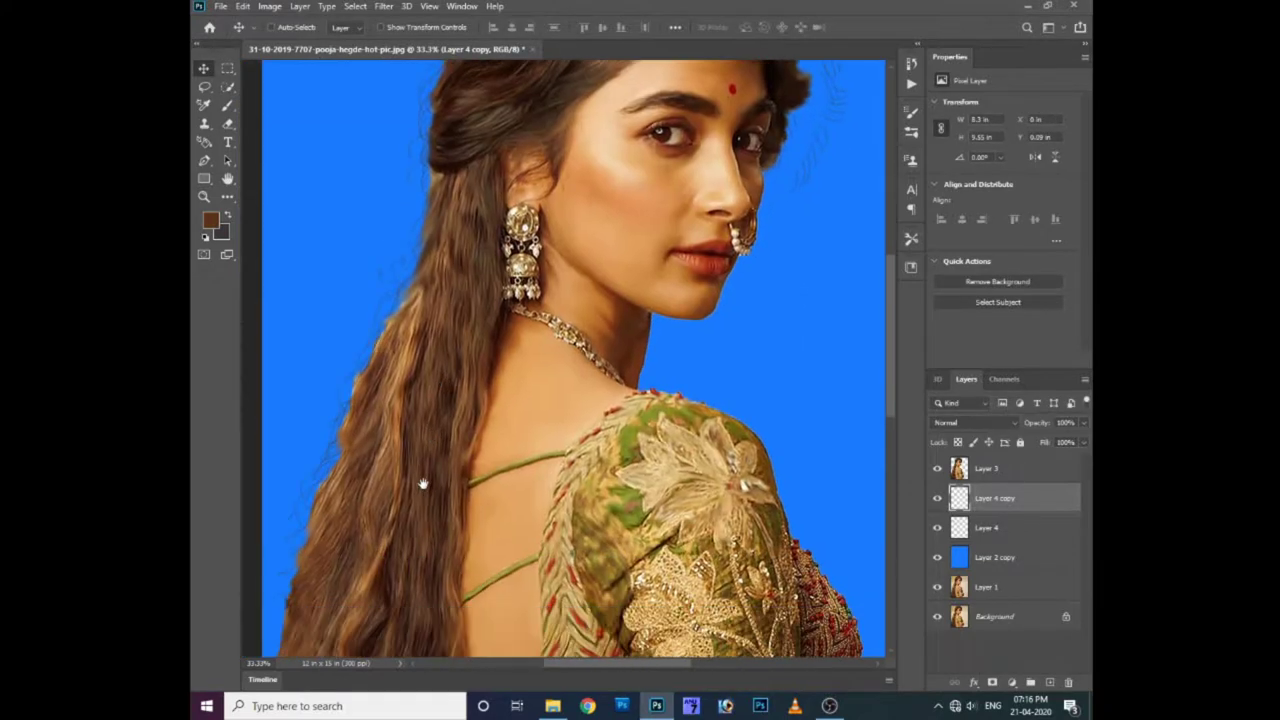
{"action": "key", "text": "Delete"}
{"action": "scroll", "coordinate": [520, 315], "scroll_direction": "up", "scroll_amount": 5}
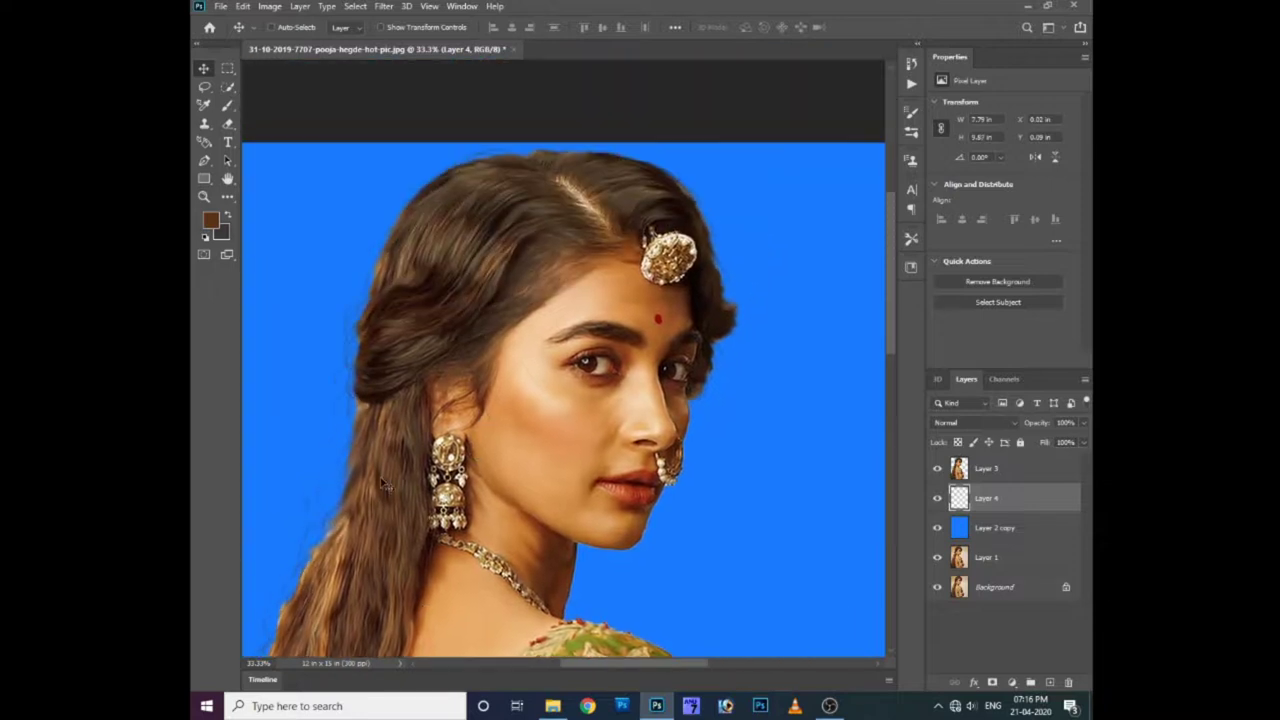
{"action": "key", "text": "alt+bracketright"}
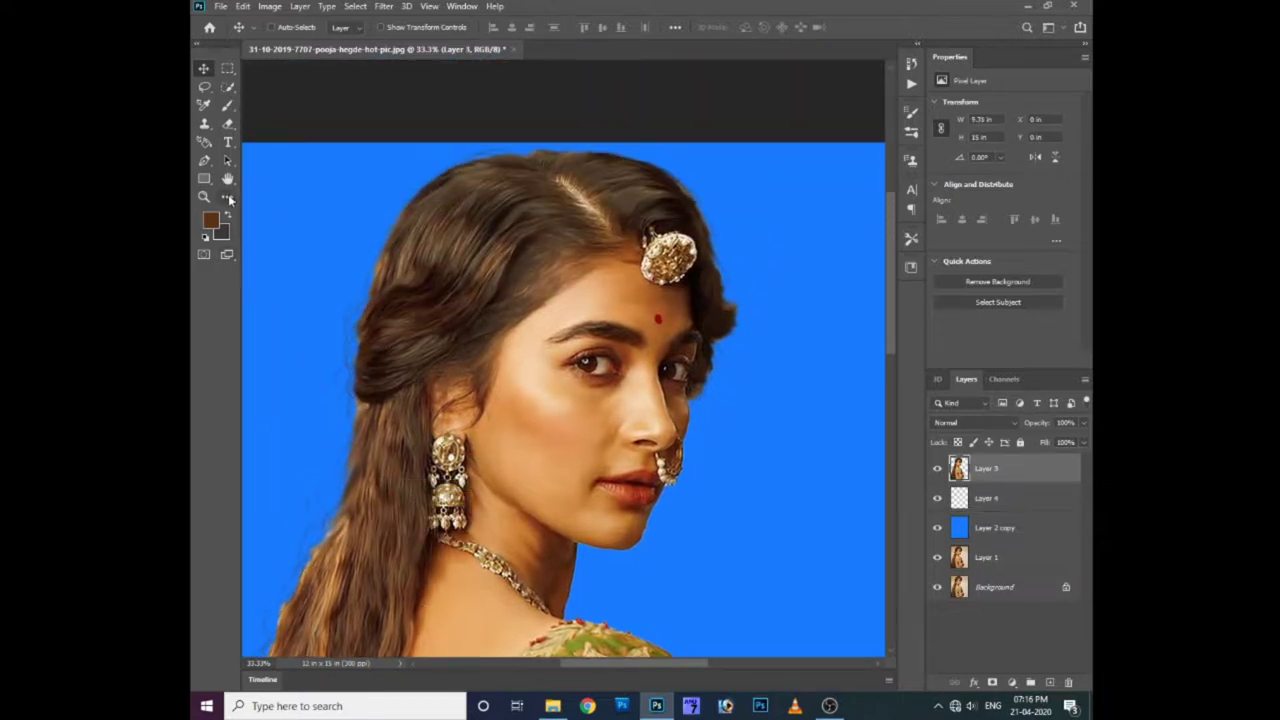
{"action": "left_click", "coordinate": [229, 199]}
{"action": "left_click", "coordinate": [292, 465]}
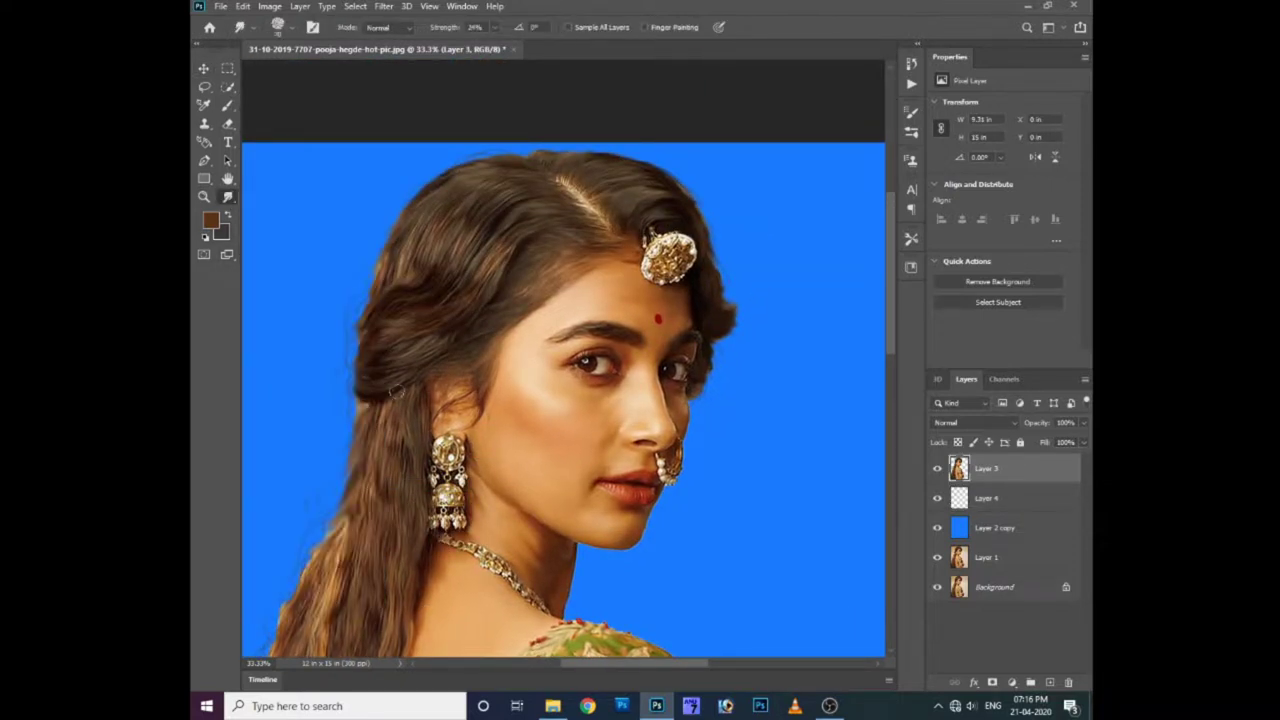
- Set Smudge strength to 72% and smudge strands along the left hair edge
{"action": "right_click", "coordinate": [397, 392]}
{"action": "scroll", "coordinate": [346, 455], "scroll_direction": "up", "scroll_amount": 1}
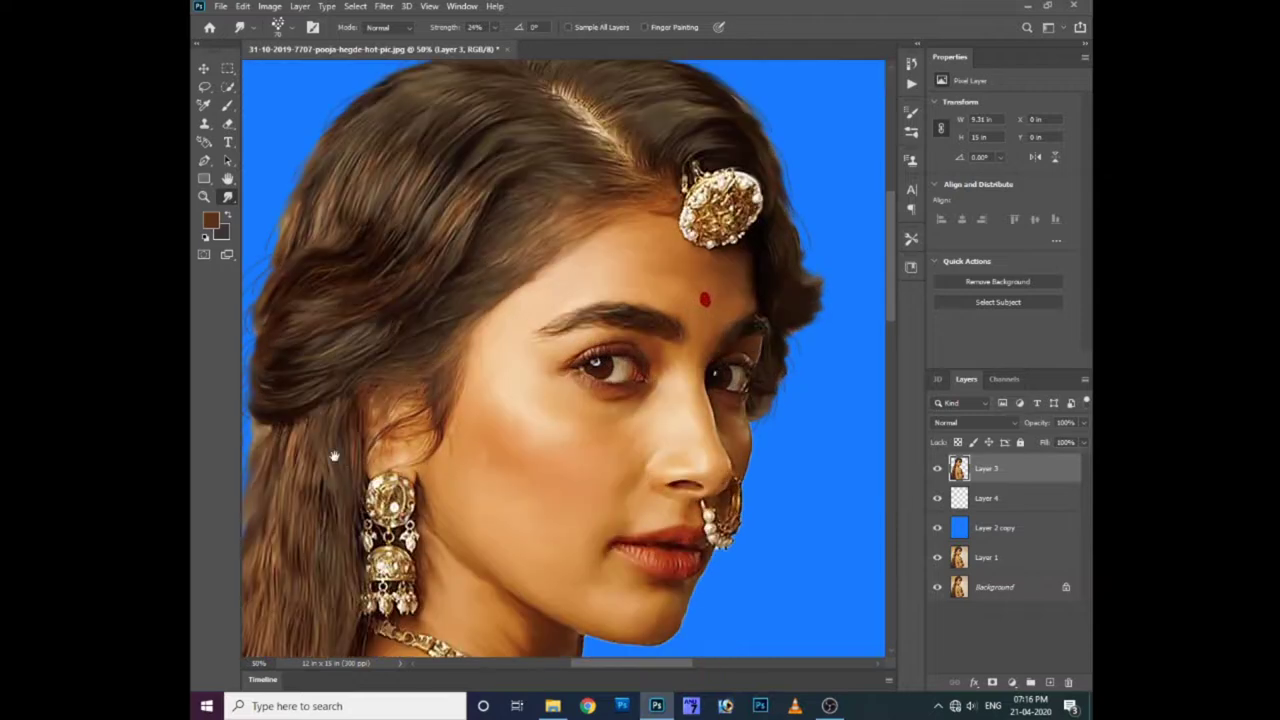
{"action": "scroll", "coordinate": [350, 480], "scroll_direction": "left", "scroll_amount": 3}
{"action": "left_click", "coordinate": [494, 27]}
{"action": "left_click", "coordinate": [409, 455]}
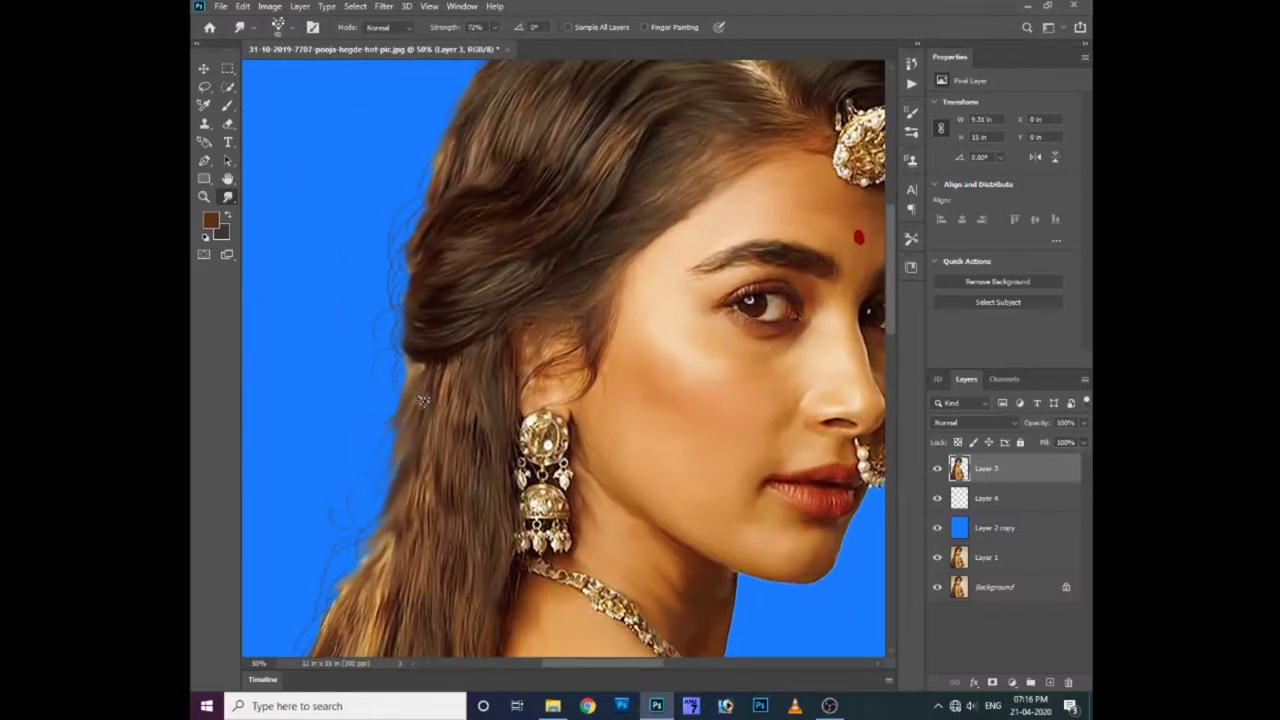
{"action": "left_click_drag", "start_coordinate": [400, 432], "coordinate": [412, 305]}
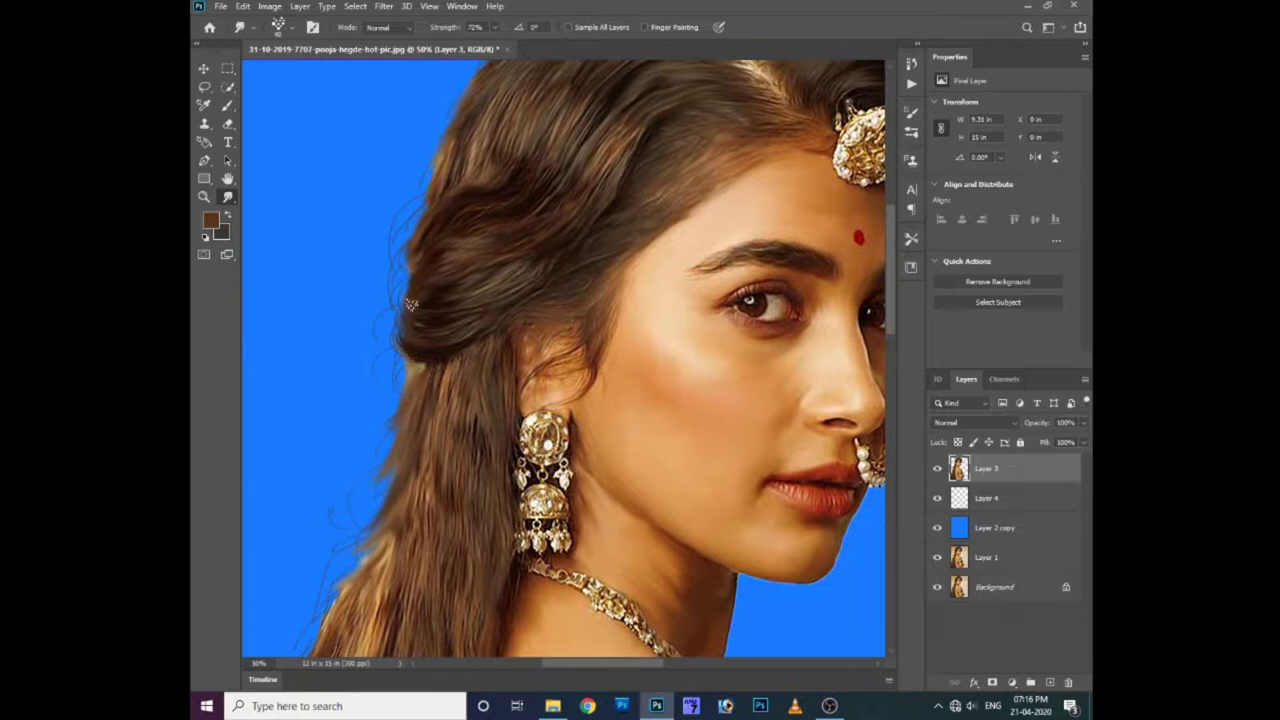
{"action": "left_click_drag", "start_coordinate": [418, 226], "coordinate": [430, 235]}
- Smudge the right hair edge downward to beside the eye
{"action": "scroll", "coordinate": [432, 330], "scroll_direction": "down", "scroll_amount": 3}
{"action": "scroll", "coordinate": [367, 434], "scroll_direction": "down", "scroll_amount": 2}
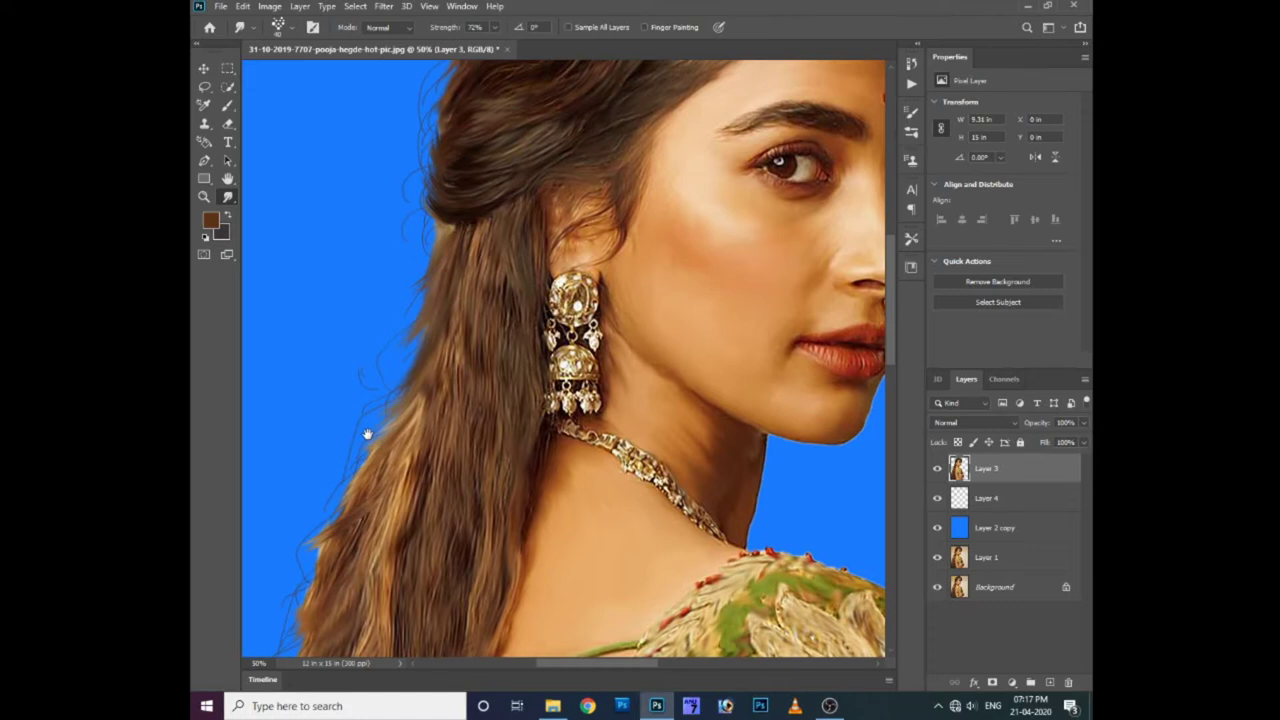
{"action": "scroll", "coordinate": [364, 468], "scroll_direction": "down", "scroll_amount": 2}
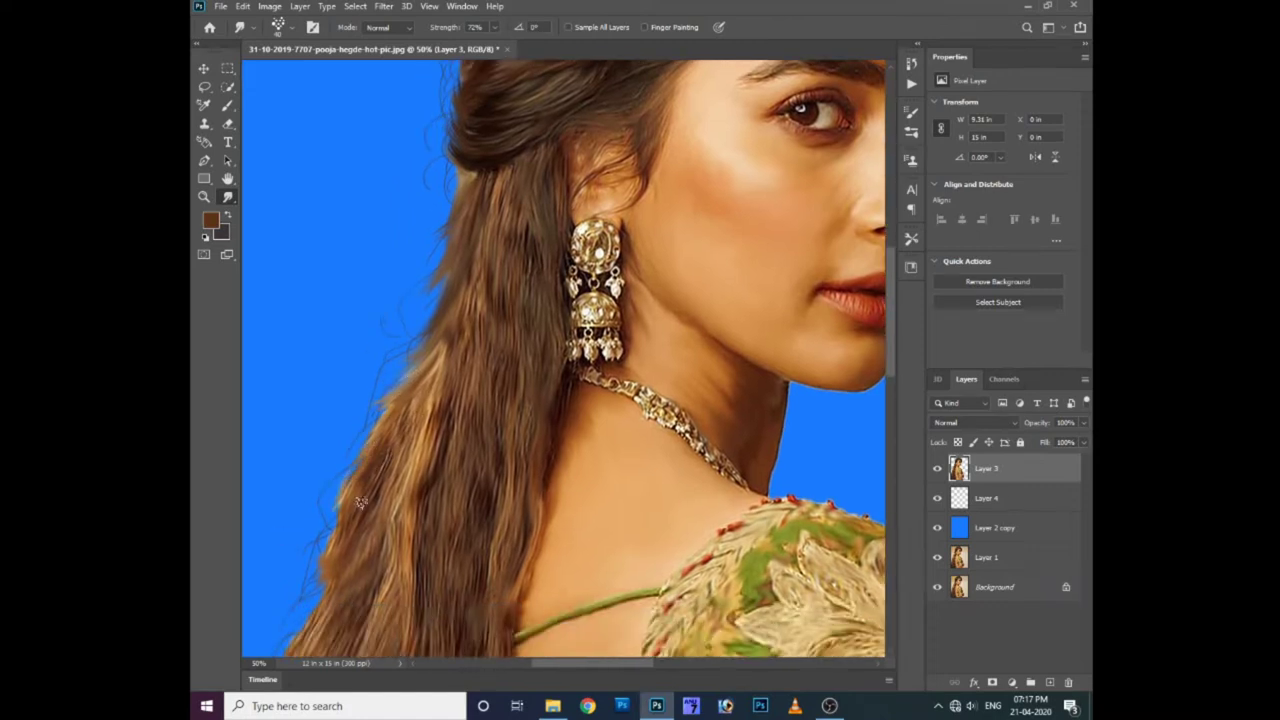
{"action": "scroll", "coordinate": [356, 500], "scroll_direction": "down", "scroll_amount": 3}
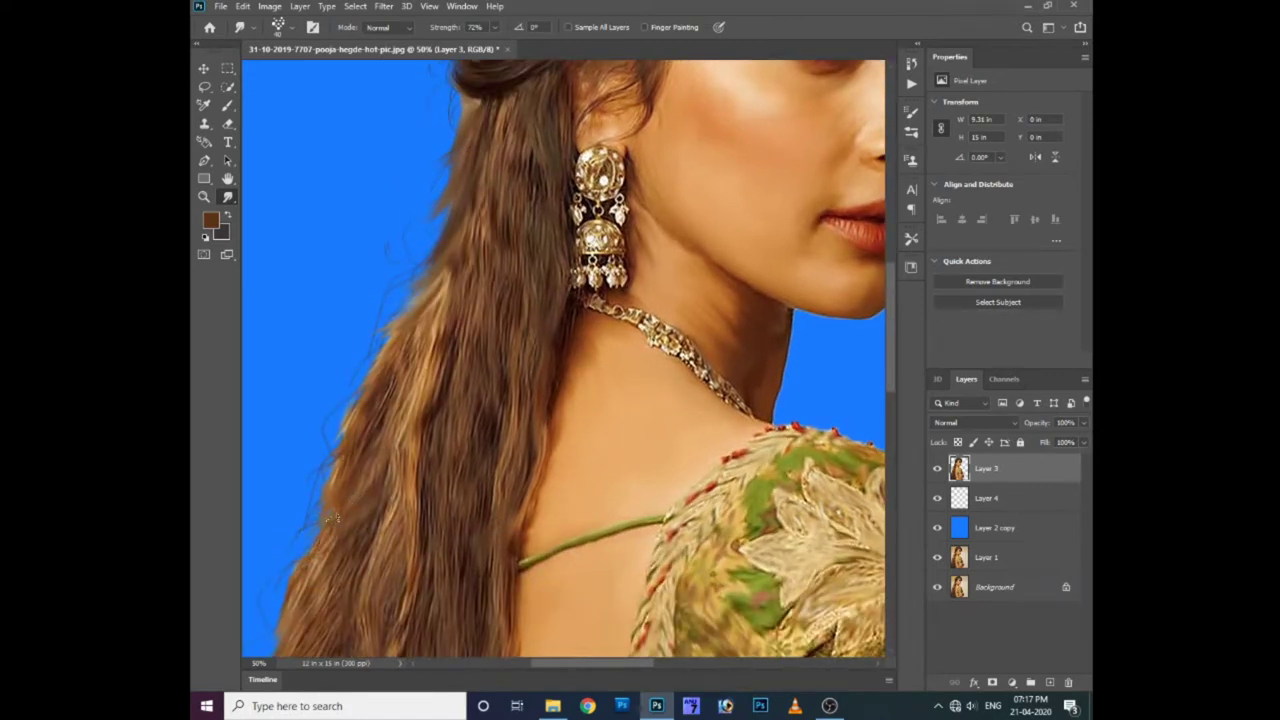
{"action": "scroll", "coordinate": [434, 337], "scroll_direction": "up", "scroll_amount": 7}
{"action": "scroll", "coordinate": [460, 337], "scroll_direction": "up", "scroll_amount": 2}
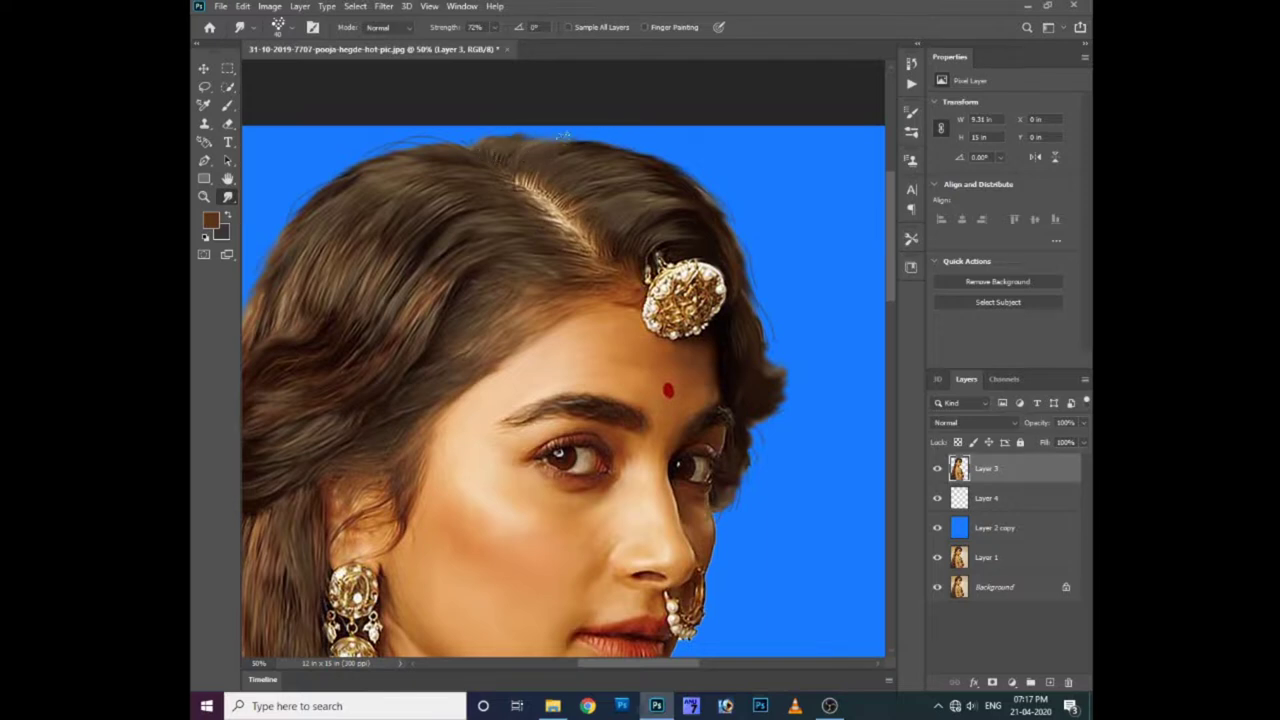
{"action": "mouse_move", "coordinate": [729, 215]}
{"action": "left_mouse_down"}
{"action": "mouse_move", "coordinate": [778, 357]}
{"action": "mouse_move", "coordinate": [779, 412]}
{"action": "left_mouse_up"}
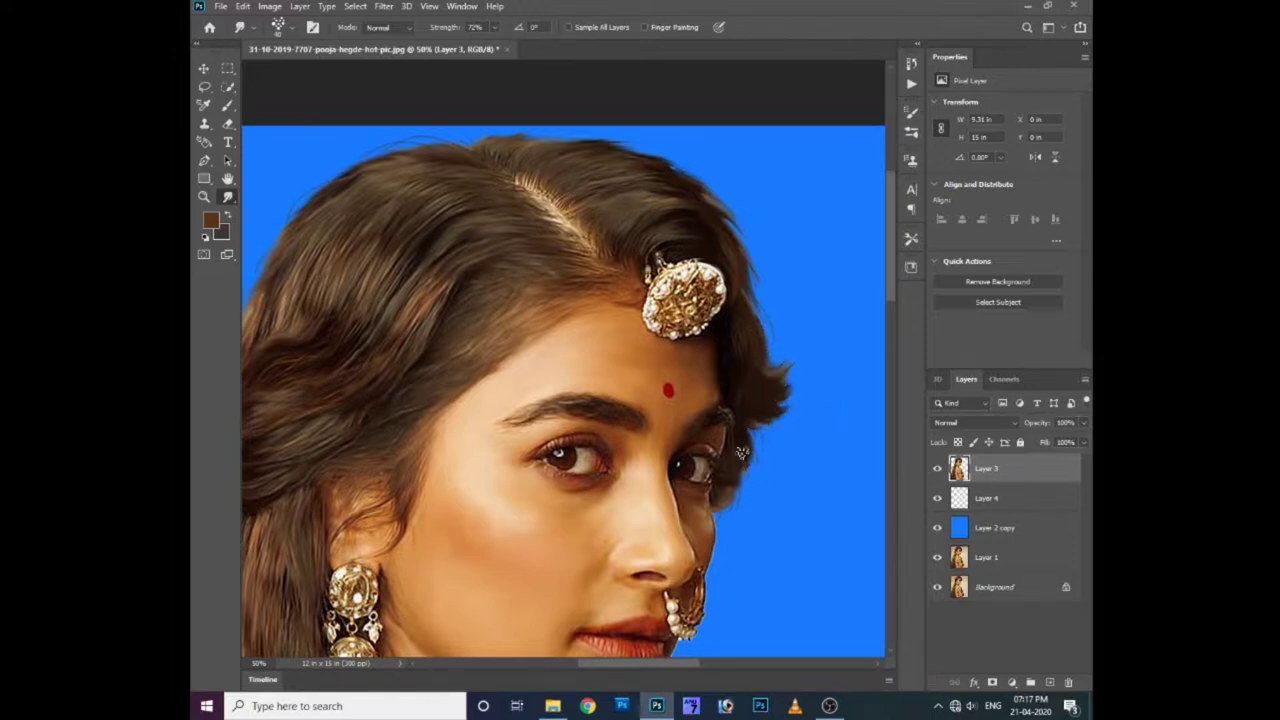
{"action": "left_click_drag", "start_coordinate": [742, 432], "coordinate": [721, 509]}
- Pull wispy strands up from the top hairline and fill in its left side
{"action": "scroll", "coordinate": [760, 390], "scroll_direction": "up", "scroll_amount": 1}
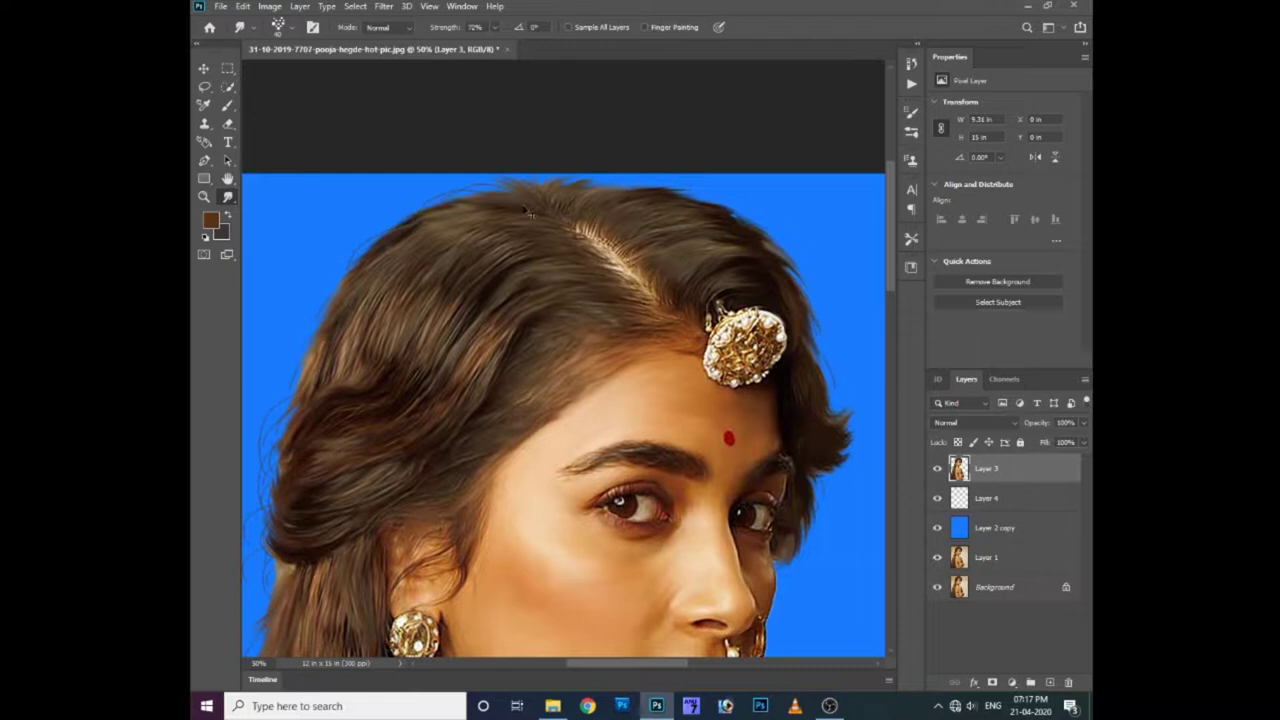
{"action": "left_click_drag", "start_coordinate": [545, 212], "coordinate": [537, 190]}
{"action": "left_click_drag", "start_coordinate": [598, 203], "coordinate": [588, 197]}
{"action": "left_click_drag", "start_coordinate": [440, 197], "coordinate": [367, 242]}
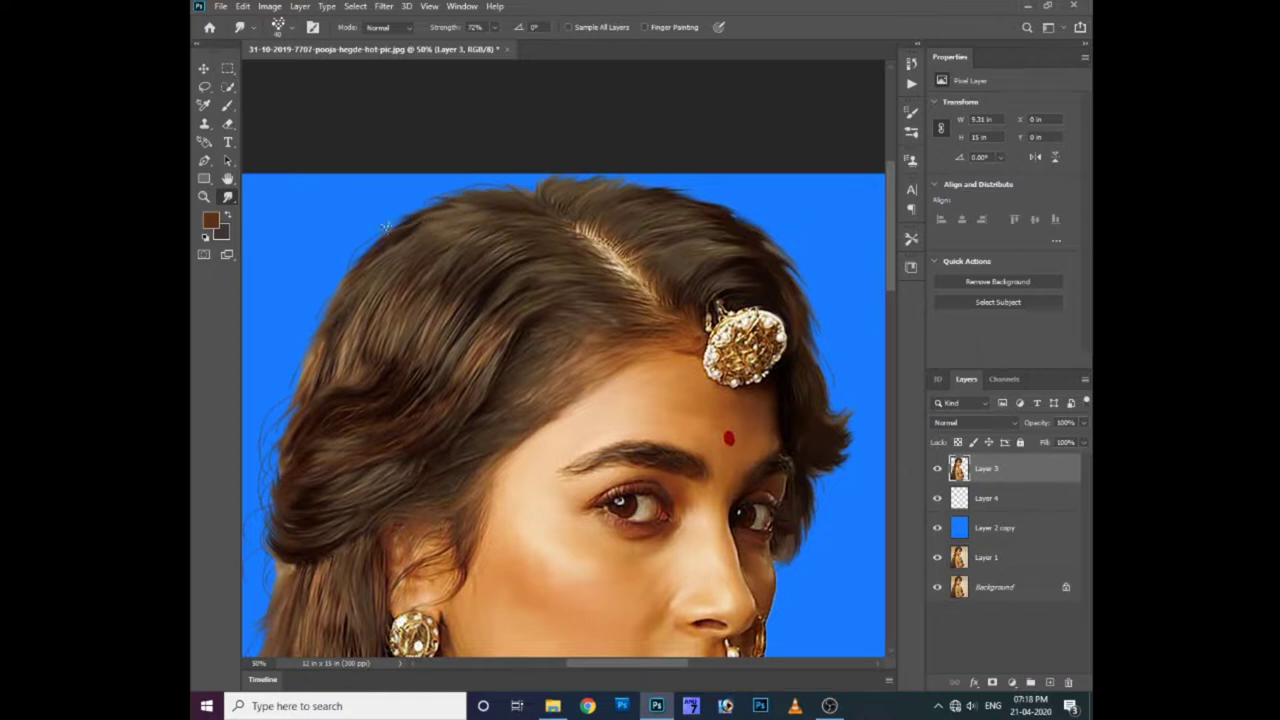
{"action": "key", "text": "ctrl+minus"}
{"action": "key", "text": "ctrl+plus"}
{"action": "key", "text": "ctrl+plus"}
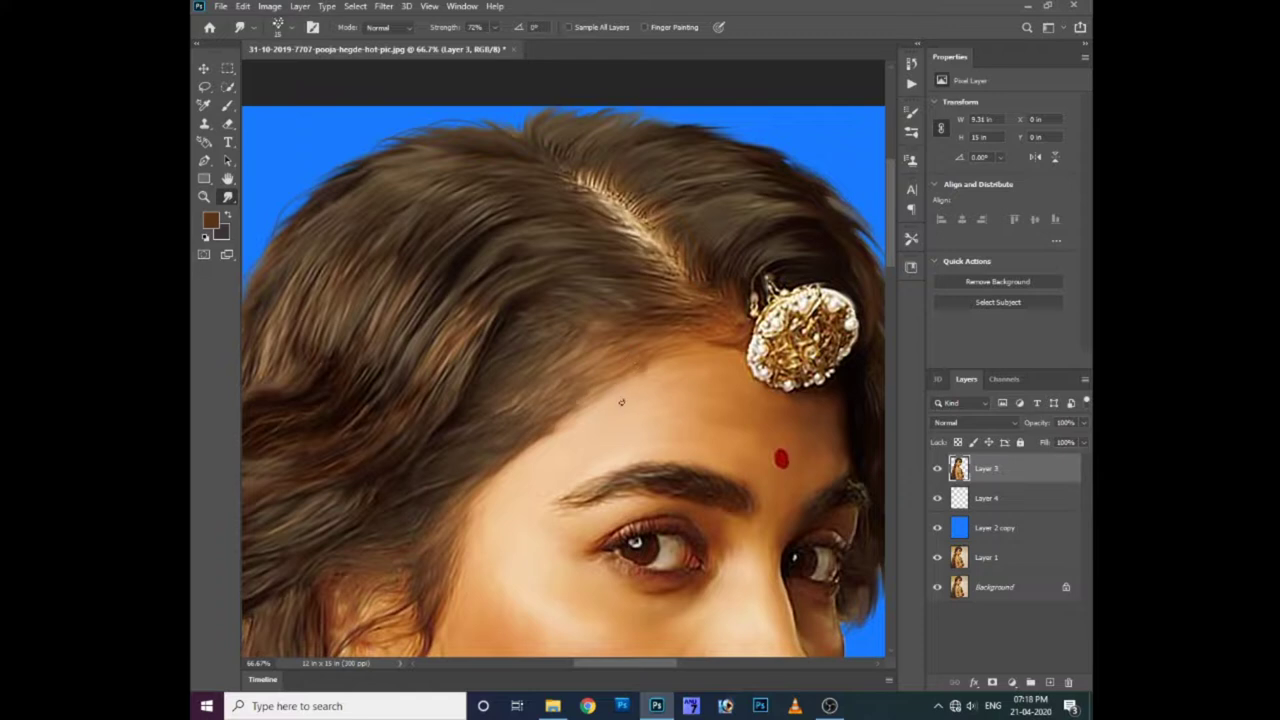
{"action": "scroll", "coordinate": [621, 402], "scroll_direction": "down", "scroll_amount": 3}
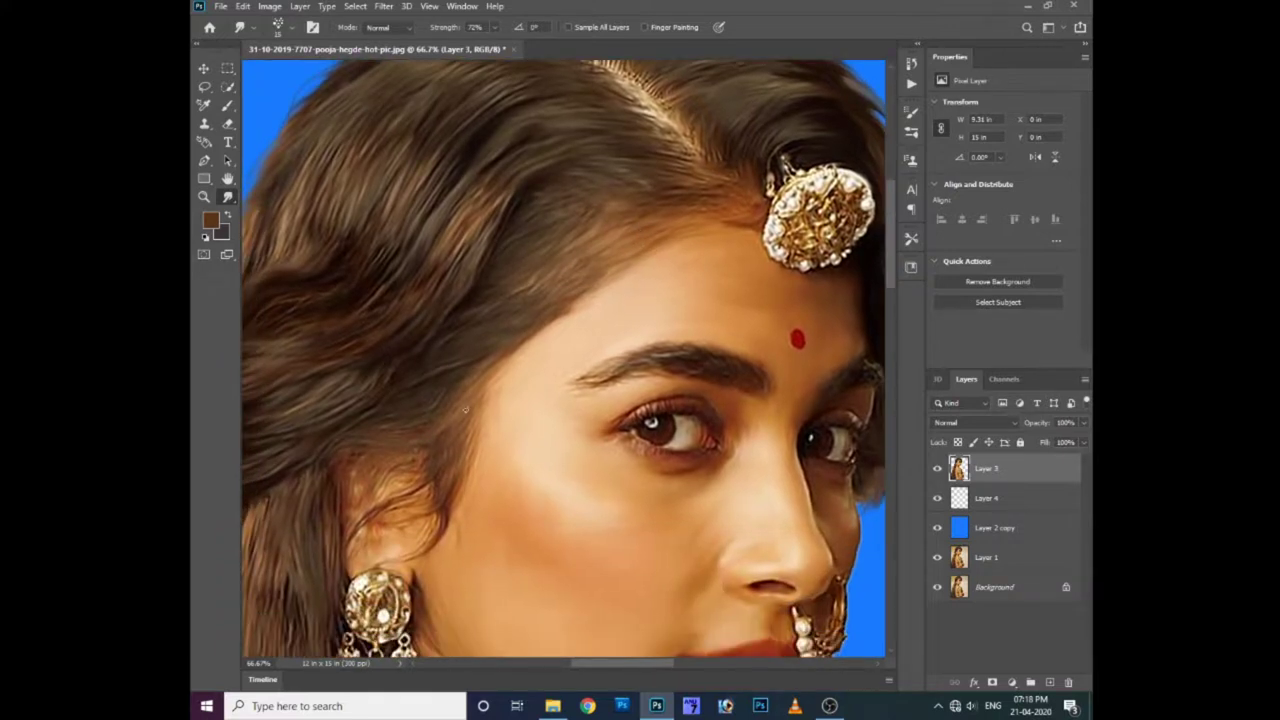
{"action": "scroll", "coordinate": [676, 292], "scroll_direction": "up", "scroll_amount": 2}
- Add a new Layer 5 and draw a curved strand path across the forehead with the Pen tool
{"action": "key", "text": "p"}
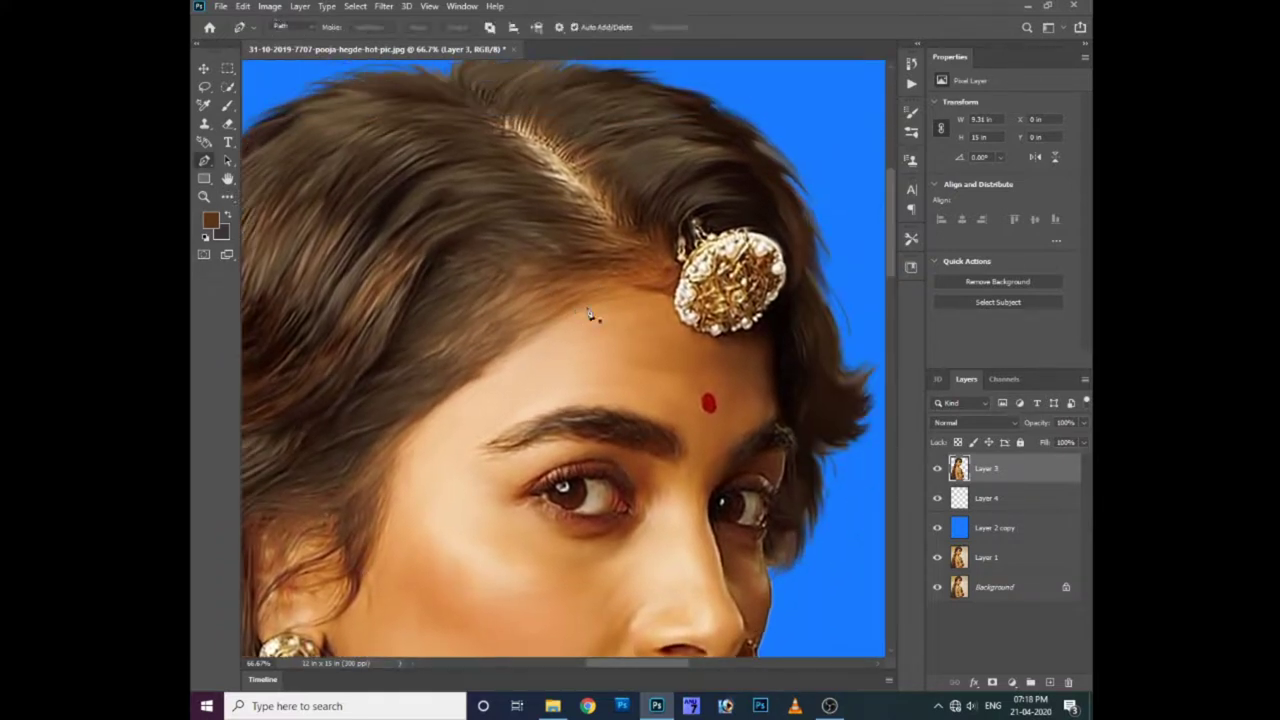
{"action": "key", "text": "ctrl+shift+n"}
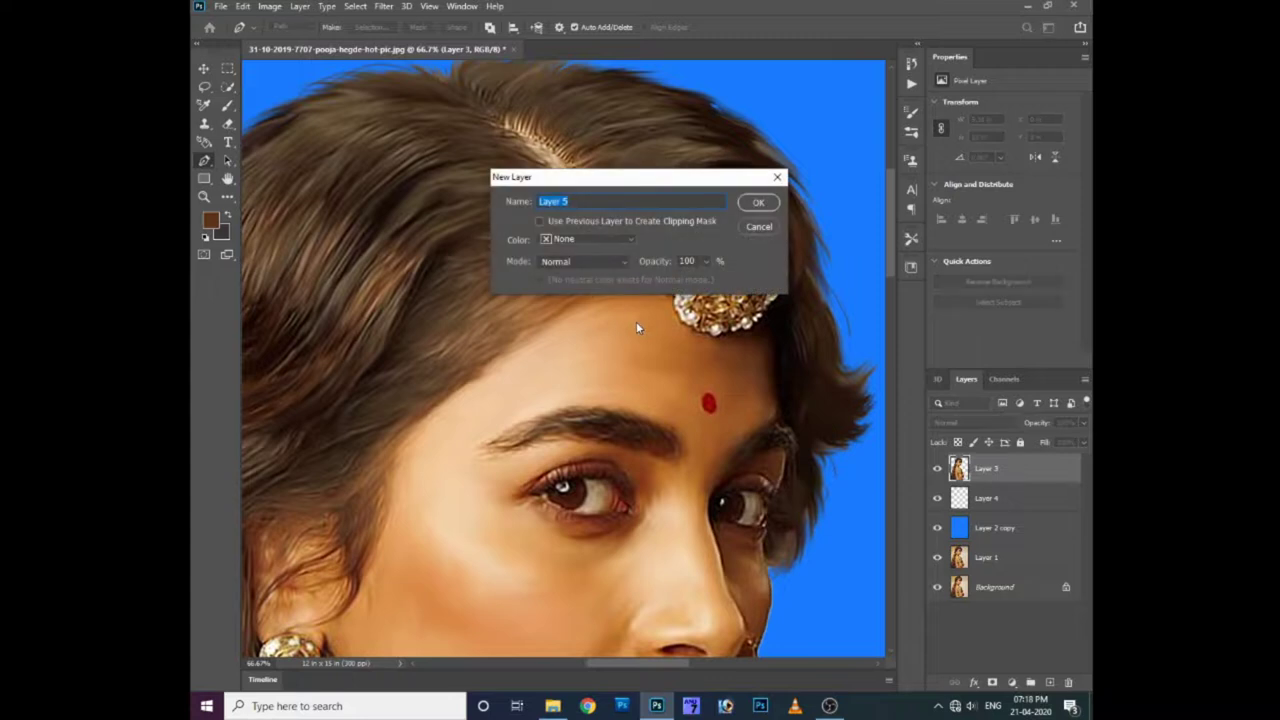
{"action": "key", "text": "Return"}
{"action": "left_click", "coordinate": [631, 279]}
{"action": "left_click", "coordinate": [609, 303]}
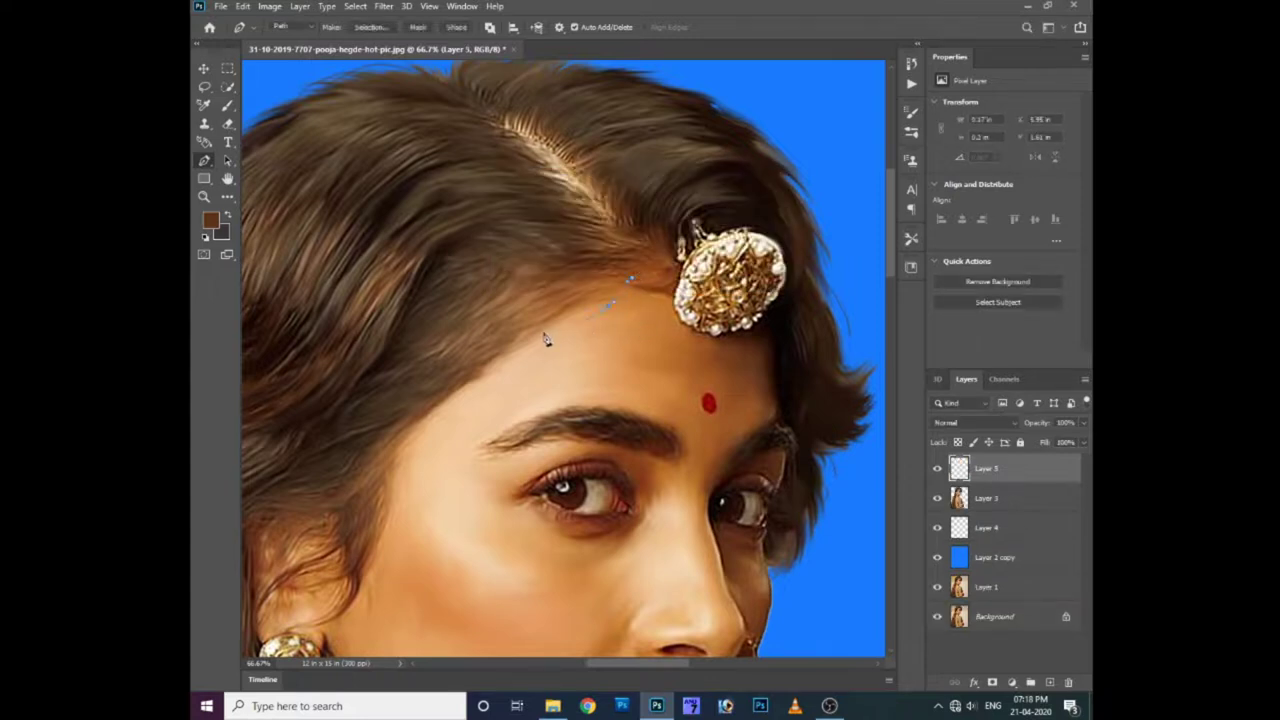
{"action": "left_click", "coordinate": [545, 330]}
{"action": "left_click", "coordinate": [588, 288]}
{"action": "left_click", "coordinate": [500, 359]}
{"action": "left_click", "coordinate": [581, 262]}
- Stroke the path with the Pencil as a thin line and hide the path outline
{"action": "right_click", "coordinate": [557, 302]}
{"action": "left_click", "coordinate": [590, 390]}
{"action": "left_click", "coordinate": [731, 221]}
{"action": "key", "text": "Return"}
- Nudge the strand down slightly and soften it with a Gaussian Blur
{"action": "key", "text": "v"}
{"action": "key", "text": "shift+Down"}
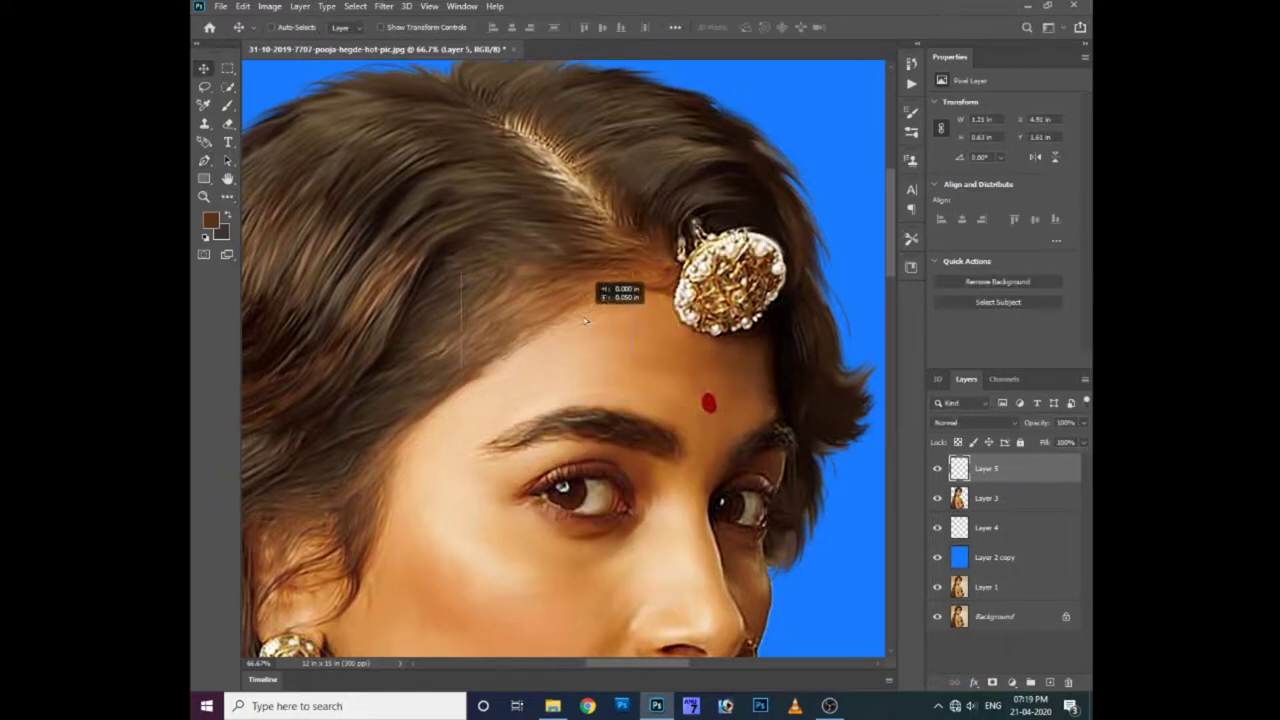
{"action": "key", "text": "alt+t"}
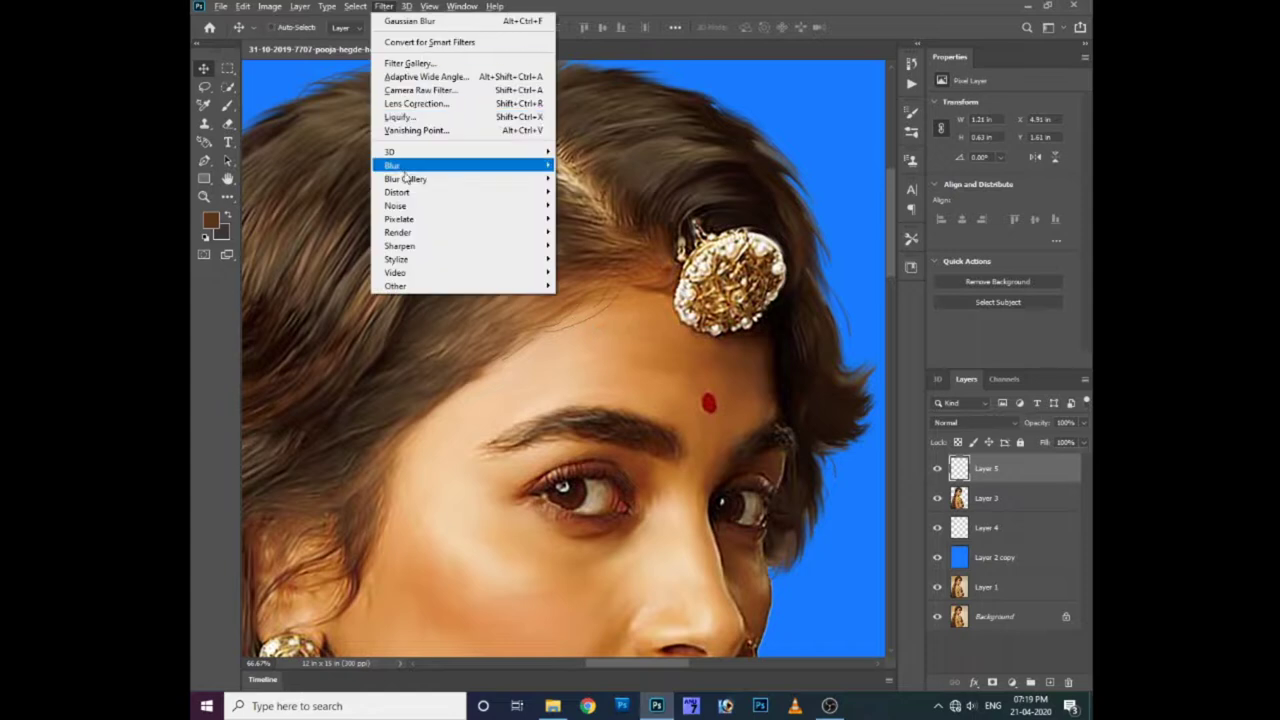
{"action": "mouse_move", "coordinate": [392, 165]}
{"action": "left_click", "coordinate": [592, 218]}
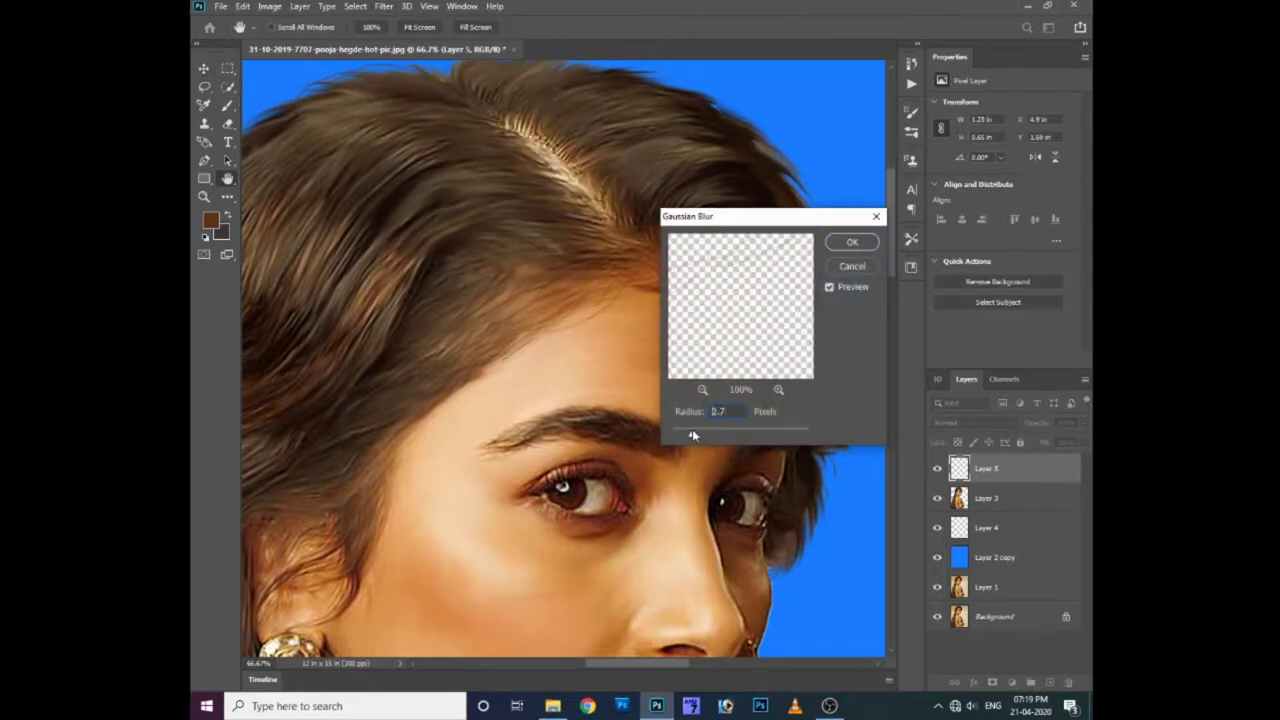
{"action": "key", "text": "Return"}
- Duplicate the blurred strand layer, then move the copy down-left and rotate it slightly
{"action": "key", "text": "ctrl+j"}
{"action": "key", "text": "v"}
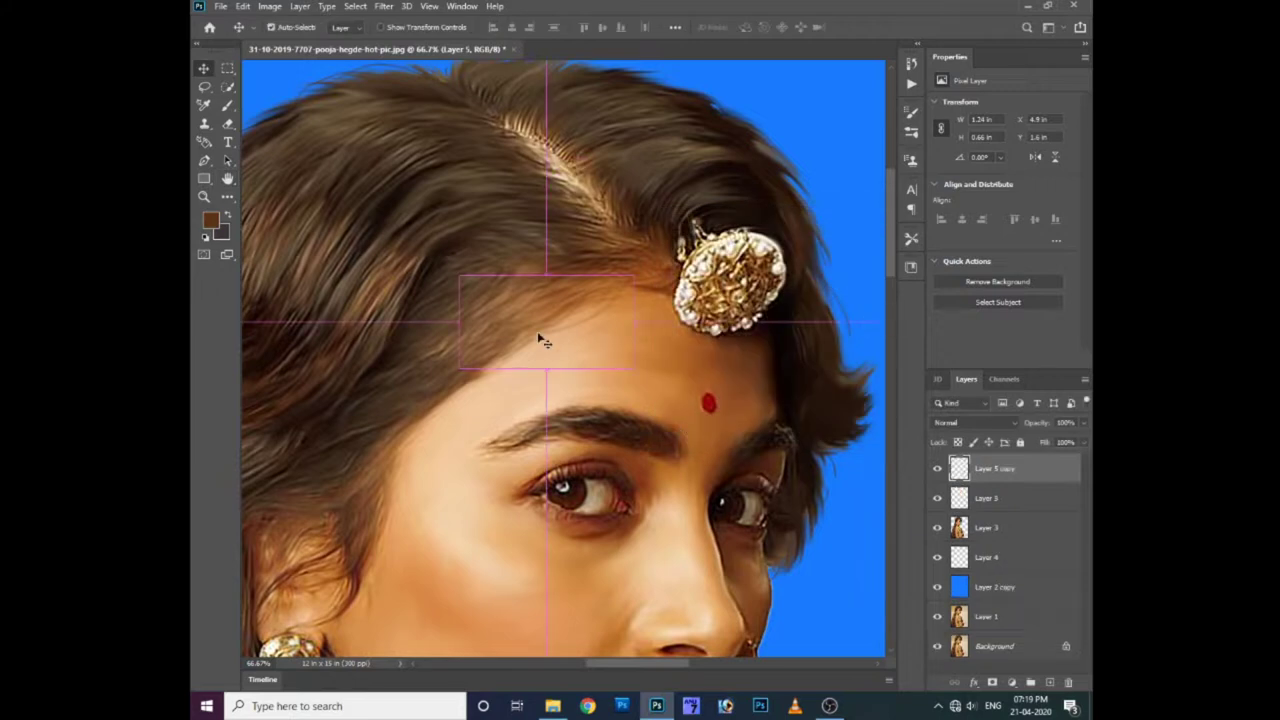
{"action": "left_click_drag", "start_coordinate": [517, 349], "coordinate": [450, 375]}
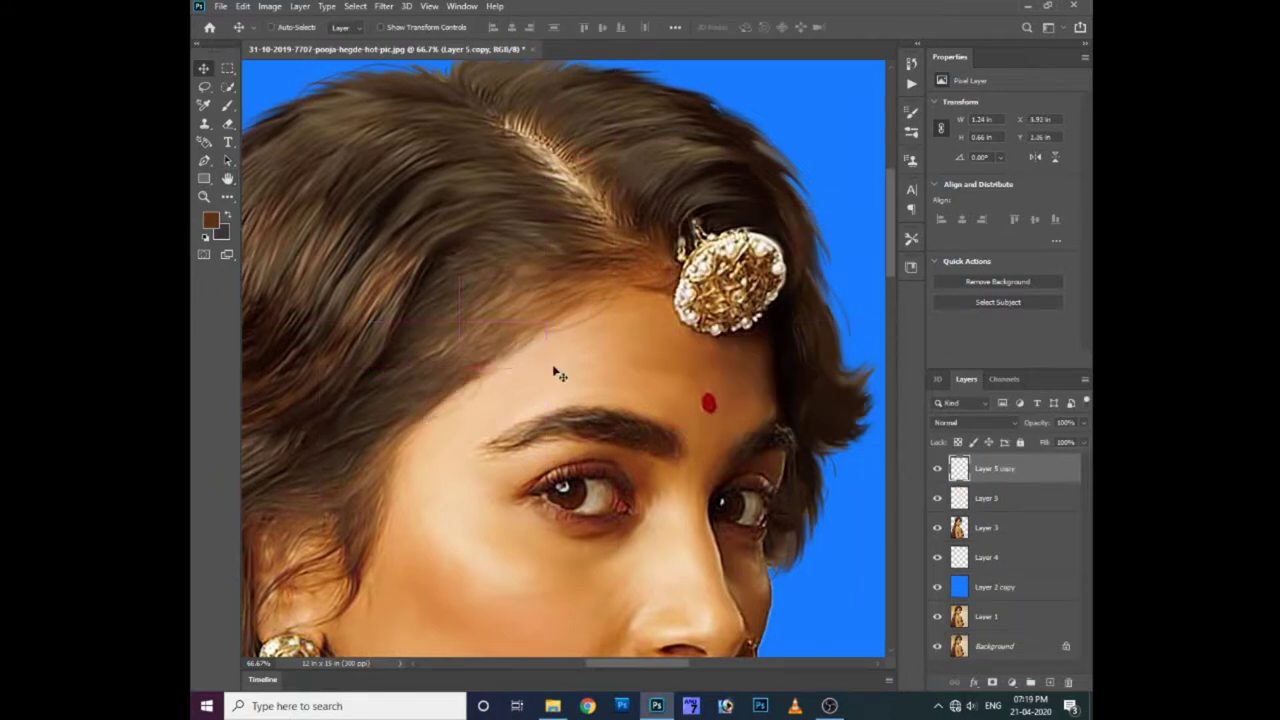
{"action": "key", "text": "ctrl+t"}
{"action": "left_click_drag", "start_coordinate": [621, 285], "coordinate": [582, 298]}
{"action": "key", "text": "Return"}
- Rotate the original Layer 5 strand to follow the hairline and darken it with Curves
{"action": "left_click", "coordinate": [995, 500]}
{"action": "key", "text": "ctrl+t"}
{"action": "mouse_move", "coordinate": [644, 272]}
{"action": "left_mouse_down"}
{"action": "mouse_move", "coordinate": [608, 314]}
{"action": "mouse_move", "coordinate": [611, 292]}
{"action": "left_mouse_up"}
{"action": "key", "text": "Return"}
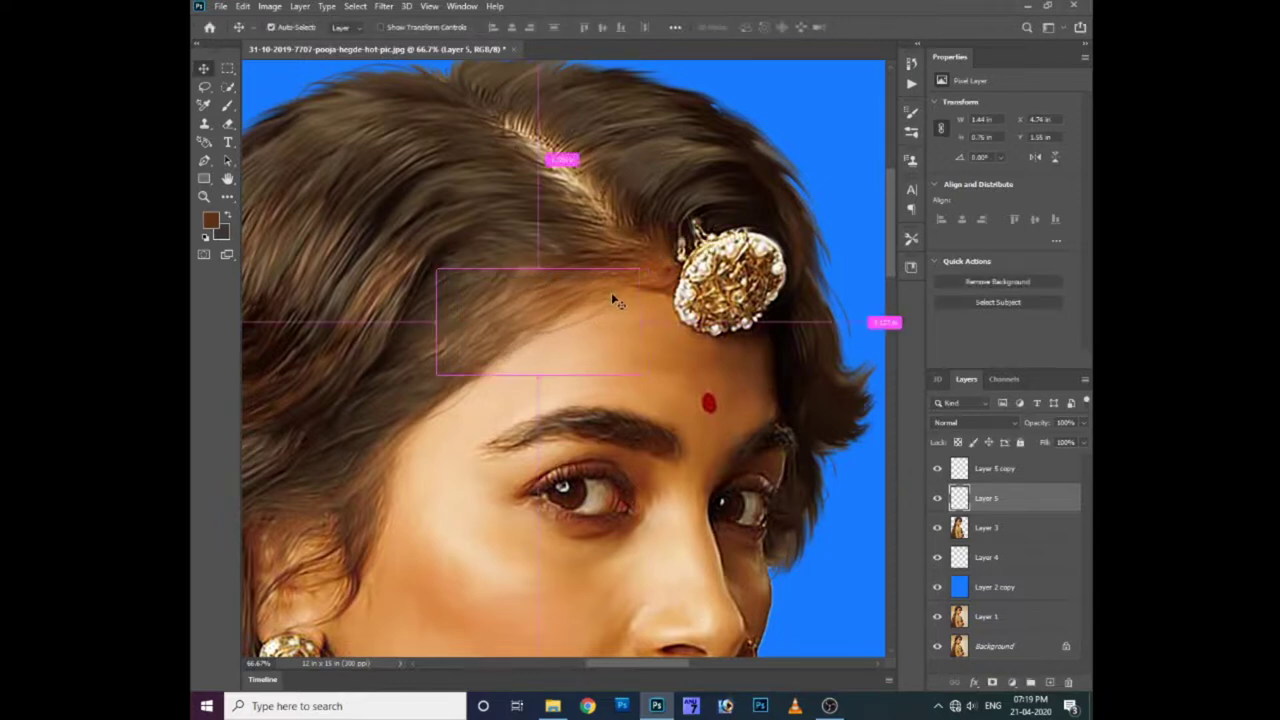
{"action": "key", "text": "ctrl+m"}
{"action": "mouse_move", "coordinate": [775, 333]}
{"action": "left_mouse_down"}
{"action": "mouse_move", "coordinate": [775, 362]}
{"action": "mouse_move", "coordinate": [760, 357]}
{"action": "left_mouse_up"}
{"action": "key", "text": "Return"}
{"action": "key", "text": "e"}
{"action": "key", "text": "bracketleft"}
{"action": "key", "text": "bracketleft"}
{"action": "key", "text": "bracketleft"}
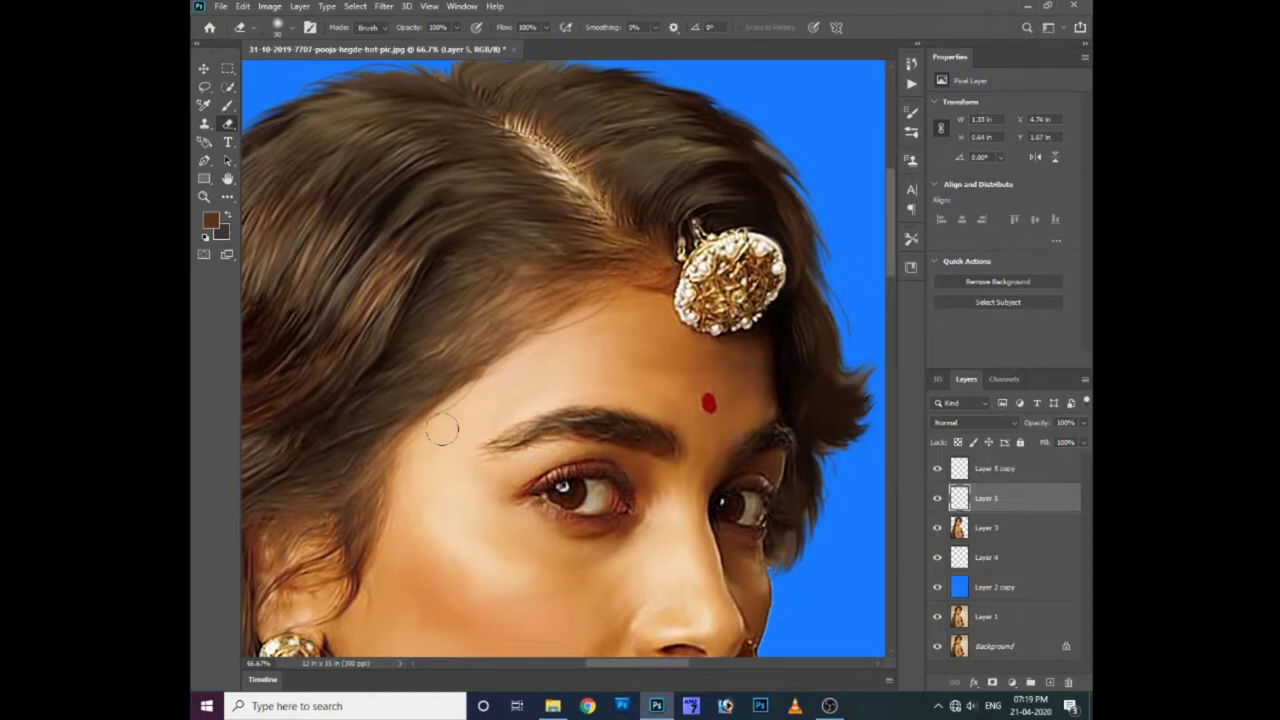
- Switch to the Pencil tool with higher line smoothing and opacity around 45%
{"action": "key", "text": "ctrl+minus"}
{"action": "key", "text": "ctrl+plus"}
{"action": "left_click", "coordinate": [228, 104]}
{"action": "right_click", "coordinate": [228, 104]}
{"action": "left_click", "coordinate": [290, 123]}
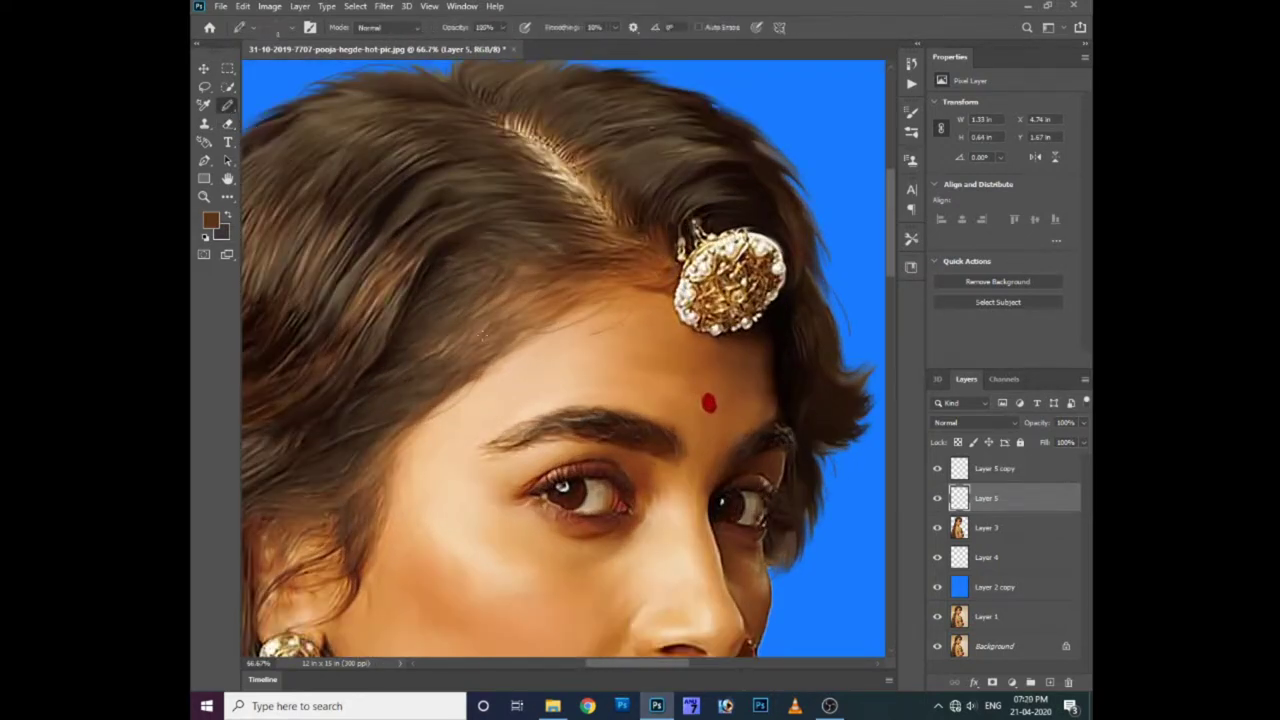
{"action": "left_click", "coordinate": [502, 29]}
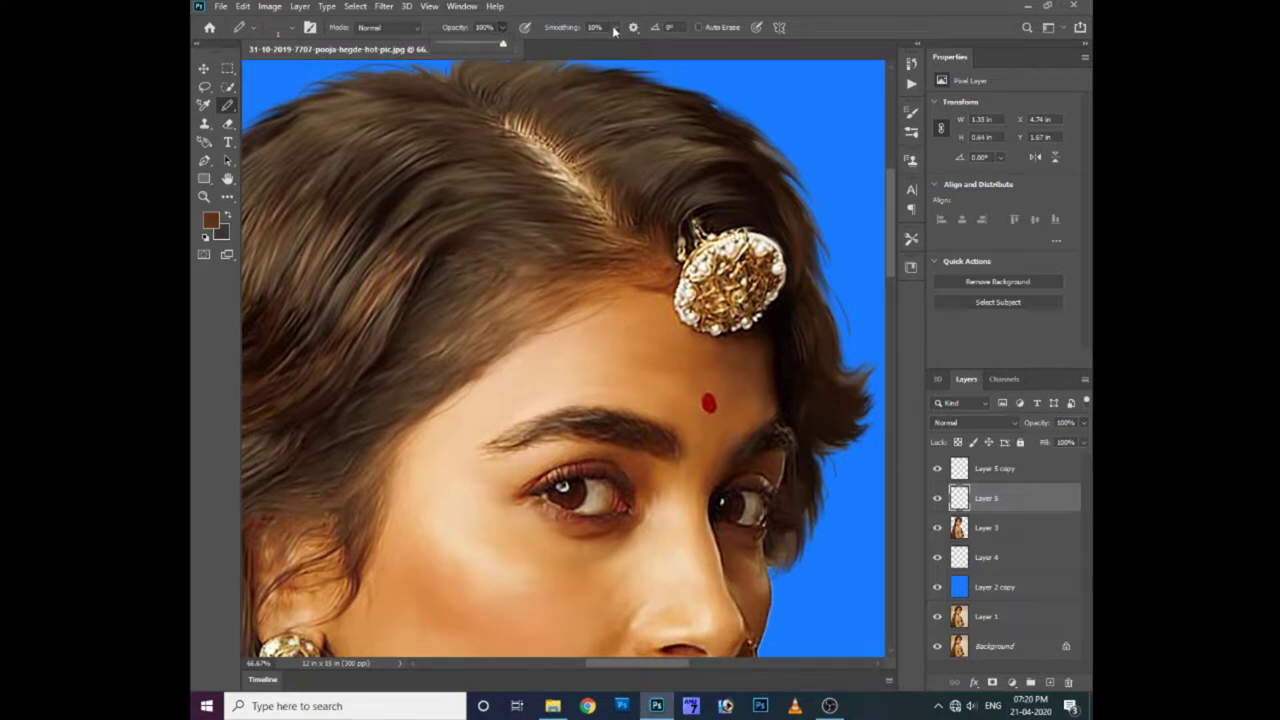
{"action": "left_click_drag", "start_coordinate": [614, 29], "coordinate": [636, 46]}
{"action": "left_click_drag", "start_coordinate": [507, 29], "coordinate": [467, 47]}
{"action": "left_click", "coordinate": [617, 266]}
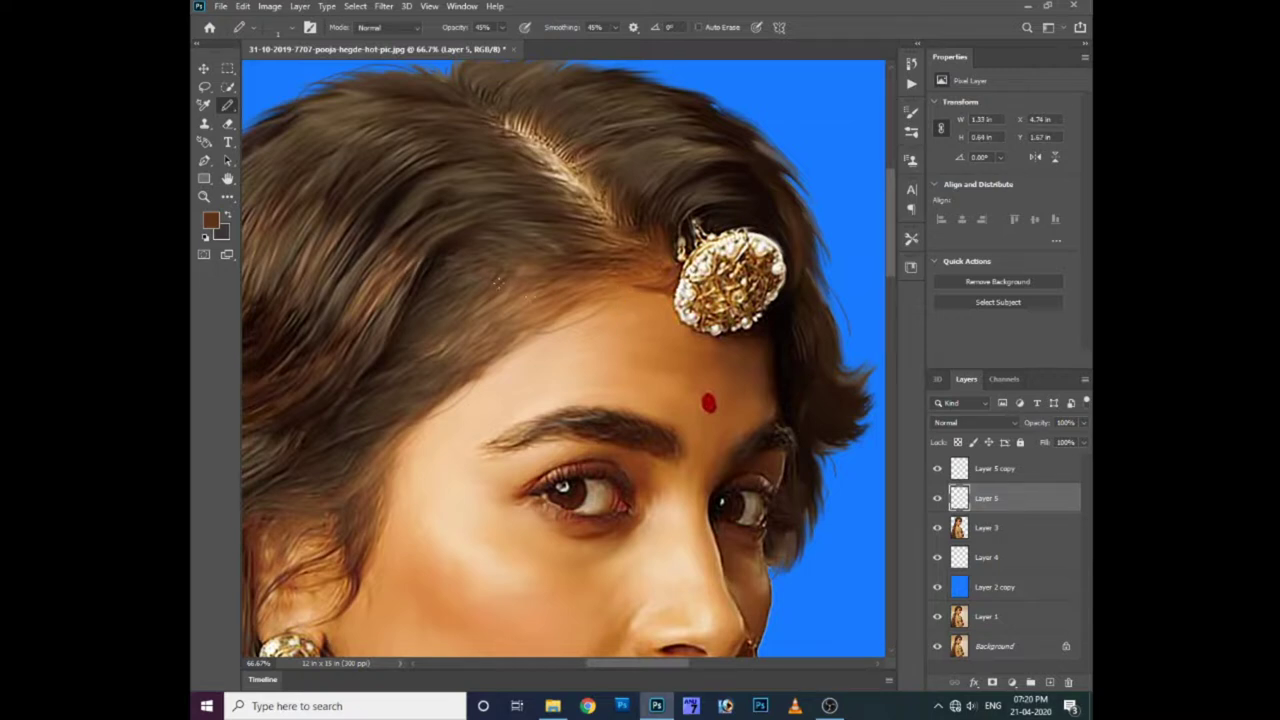
- Add an empty Layer 6 above Layer 5 and set painting opacity to 29%
{"action": "key", "text": "ctrl+shift+n"}
{"action": "key", "text": "Return"}
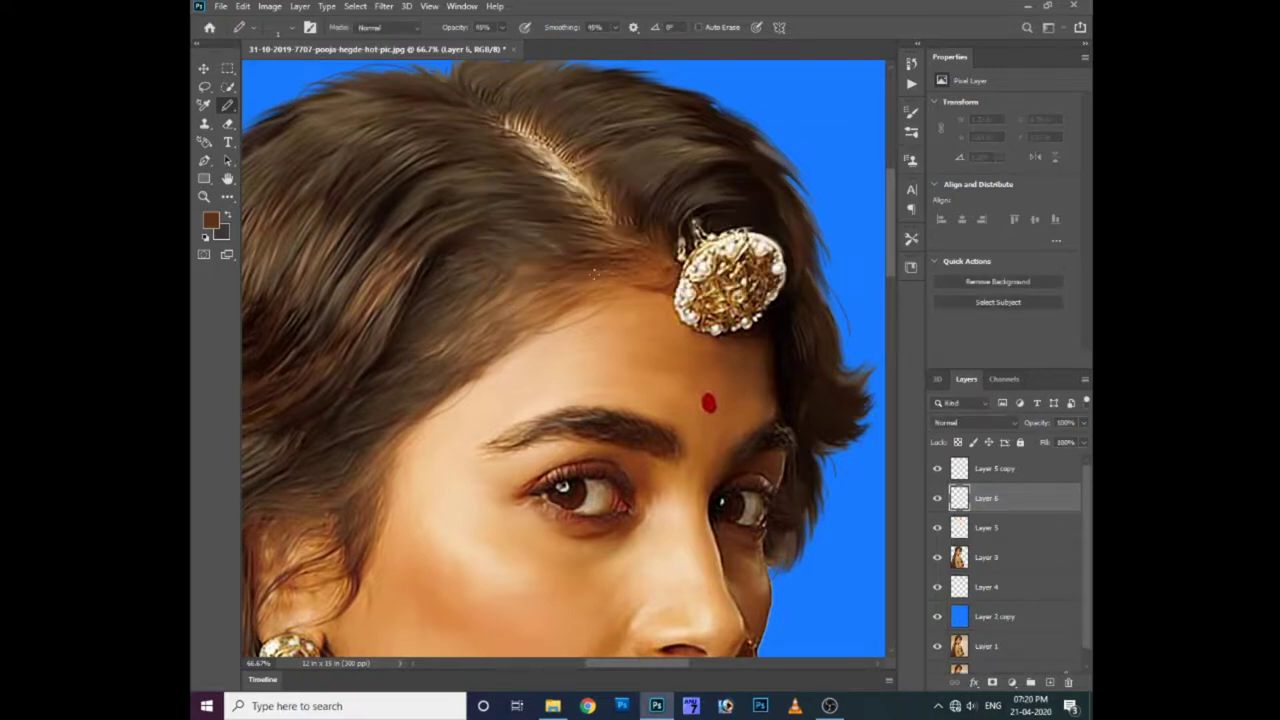
{"action": "left_click", "coordinate": [499, 29]}
{"action": "left_click", "coordinate": [554, 217]}
{"action": "left_click_drag", "start_coordinate": [501, 29], "coordinate": [503, 34]}
{"action": "left_click", "coordinate": [621, 265]}
- Check the brown foreground colour and pan to bring the lips and earring into view
{"action": "left_click", "coordinate": [210, 221]}
{"action": "key", "text": "Escape"}
{"action": "left_click_drag", "start_coordinate": [542, 321], "coordinate": [562, 307]}
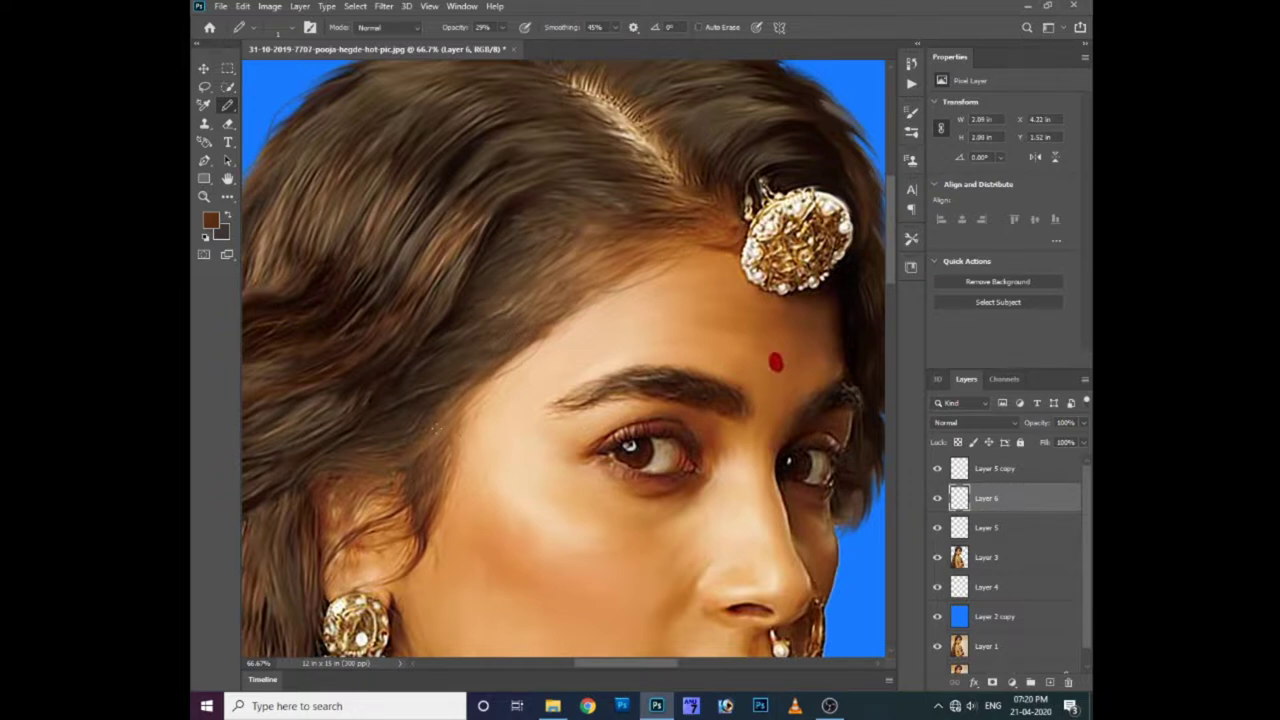
{"action": "left_click_drag", "start_coordinate": [432, 428], "coordinate": [450, 340]}
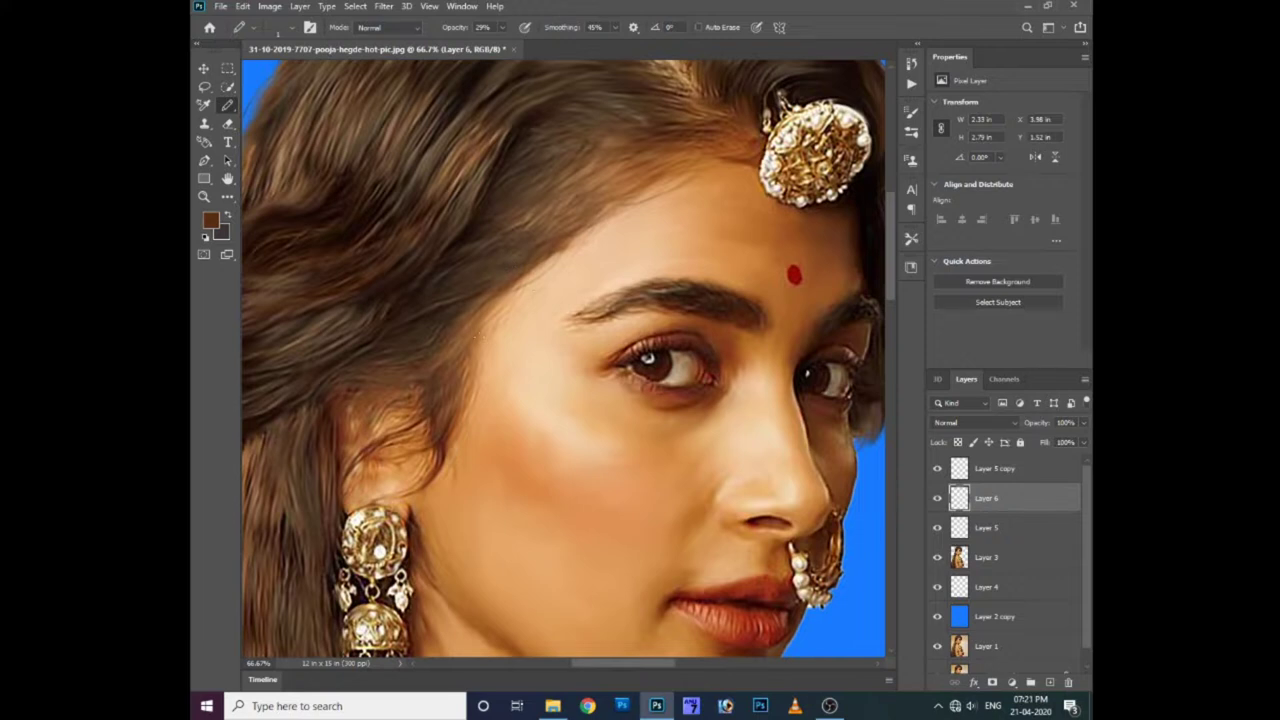
- Link the layers from Layer 5 copy down through Layer 4 together
{"action": "left_click", "coordinate": [383, 6]}
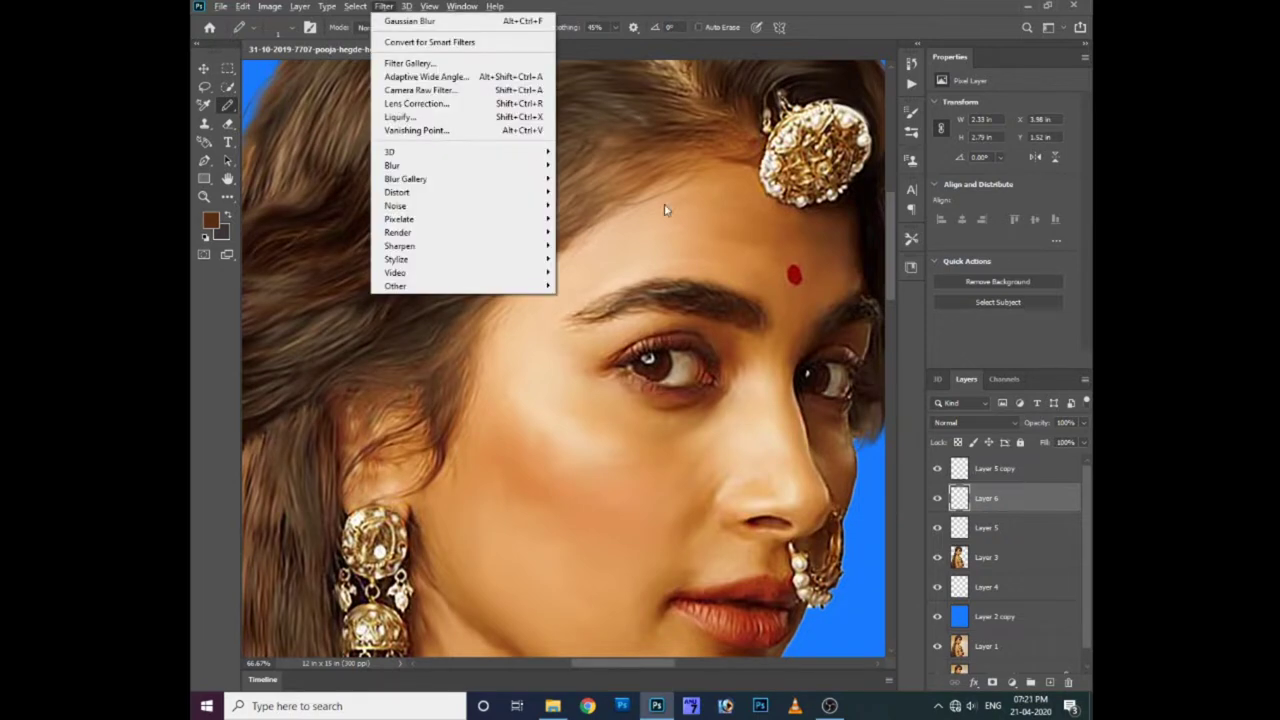
{"action": "left_click", "coordinate": [590, 218]}
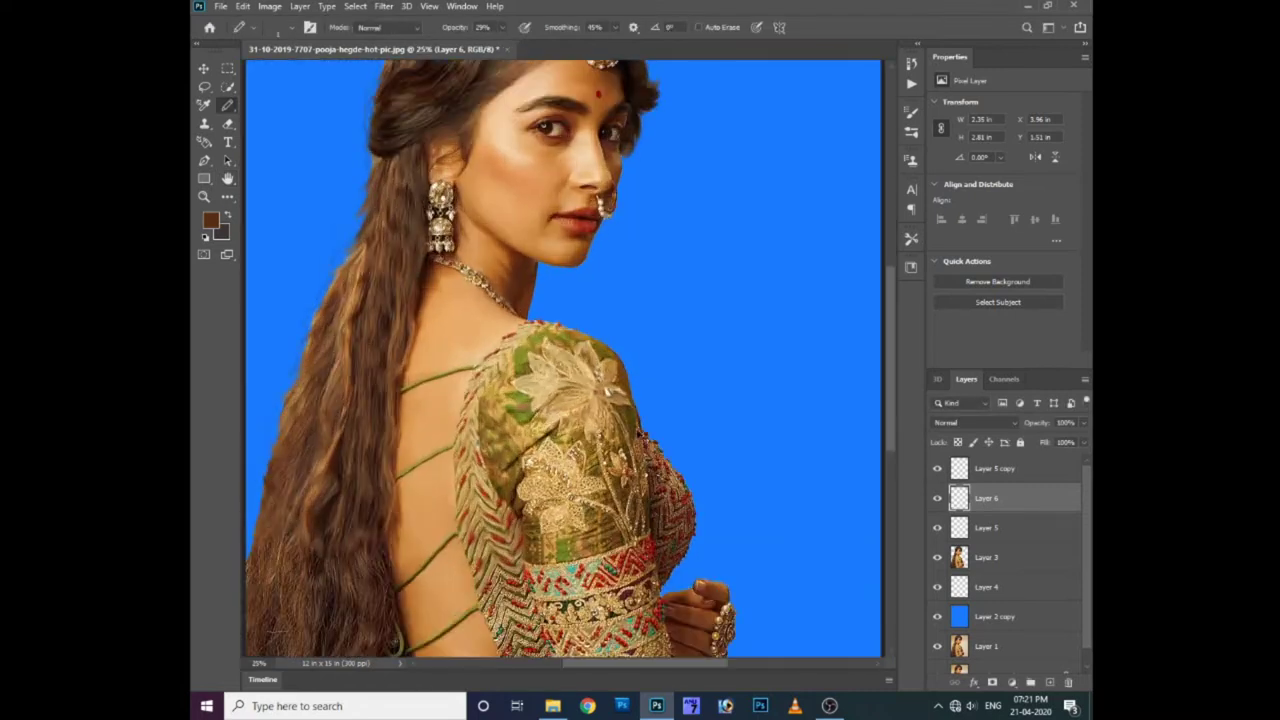
{"action": "key", "text": "v"}
{"action": "left_click", "coordinate": [982, 470]}
{"action": "left_click", "coordinate": [984, 588], "text": "shift"}
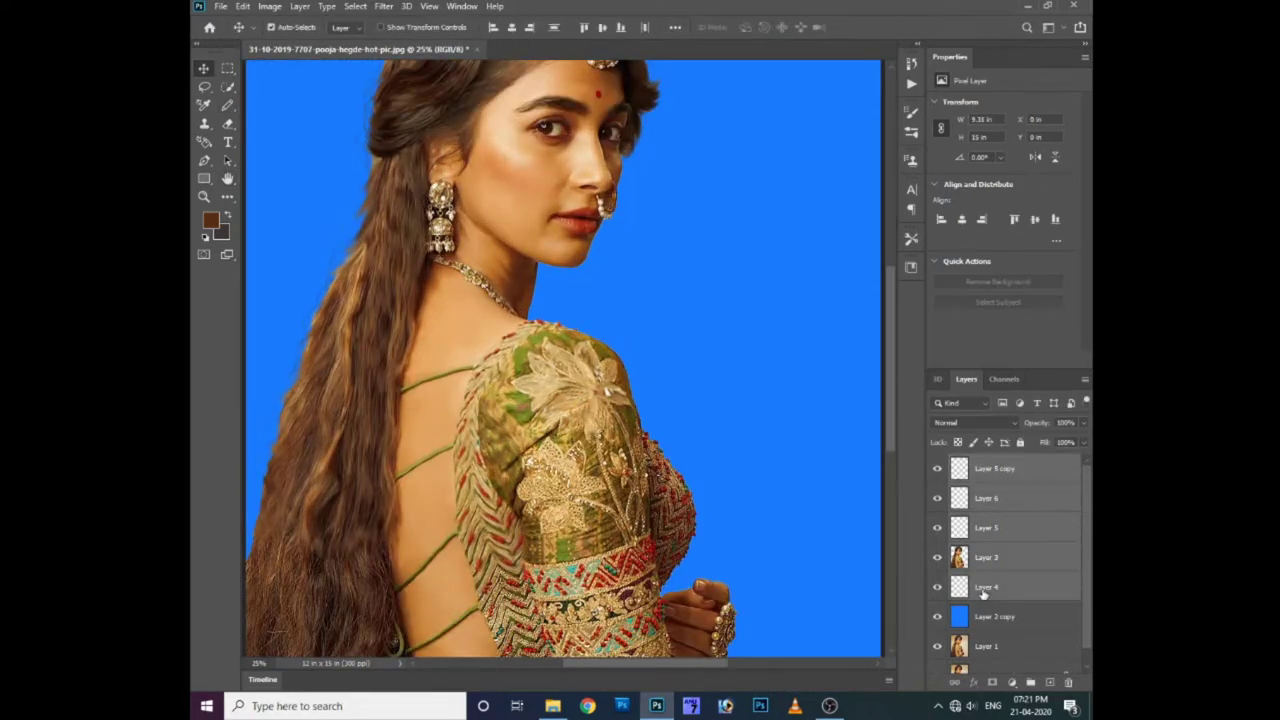
{"action": "left_click", "coordinate": [955, 683]}
- Select the Layer 3 portrait, move it down-right and enlarge it to about 112%
{"action": "key", "text": "ctrl+0"}
{"action": "right_click", "coordinate": [528, 450]}
{"action": "left_click", "coordinate": [565, 489]}
{"action": "left_click_drag", "start_coordinate": [600, 486], "coordinate": [558, 533]}
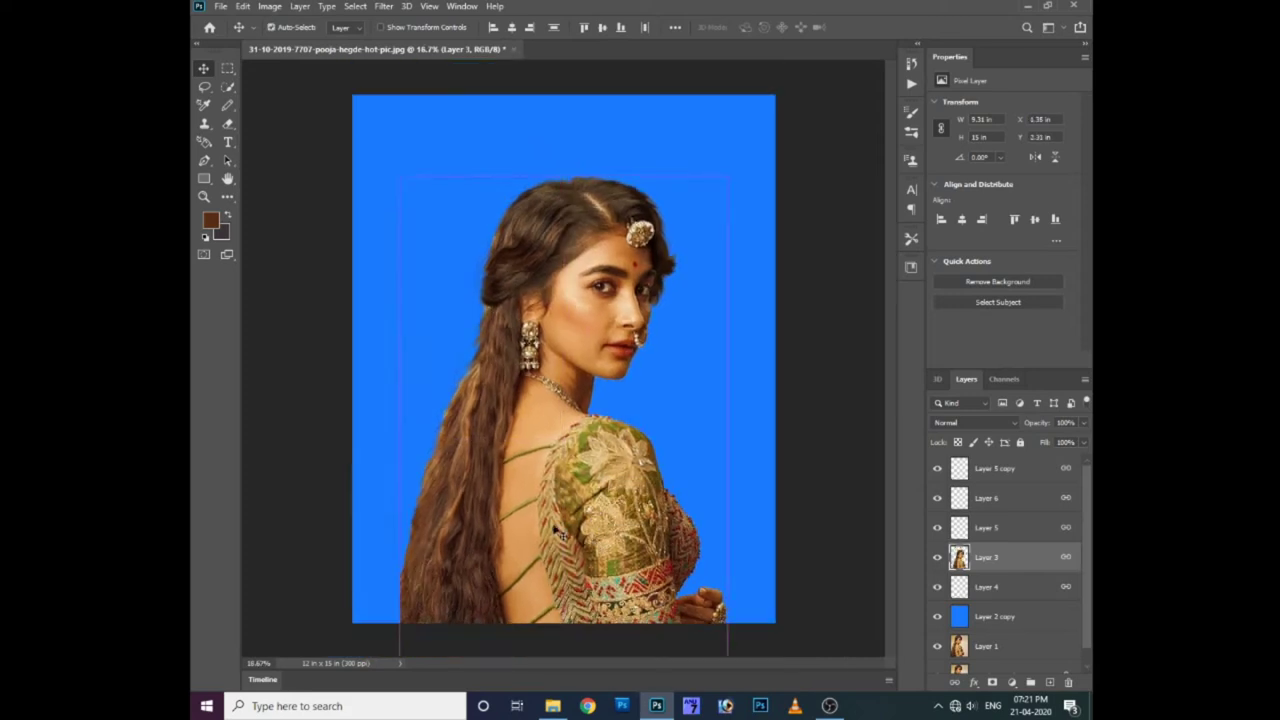
{"action": "key", "text": "ctrl+t"}
{"action": "mouse_move", "coordinate": [727, 175]}
{"action": "left_mouse_down"}
{"action": "mouse_move", "coordinate": [760, 151]}
{"action": "mouse_move", "coordinate": [757, 125]}
{"action": "left_mouse_up"}
{"action": "key", "text": "Return"}
- Nudge the enlarged portrait into its final position on the canvas
{"action": "right_click", "coordinate": [572, 320]}
{"action": "left_click", "coordinate": [551, 356]}
{"action": "scroll", "coordinate": [551, 355], "scroll_direction": "up", "scroll_amount": 1}
{"action": "scroll", "coordinate": [551, 355], "scroll_direction": "down", "scroll_amount": 1}
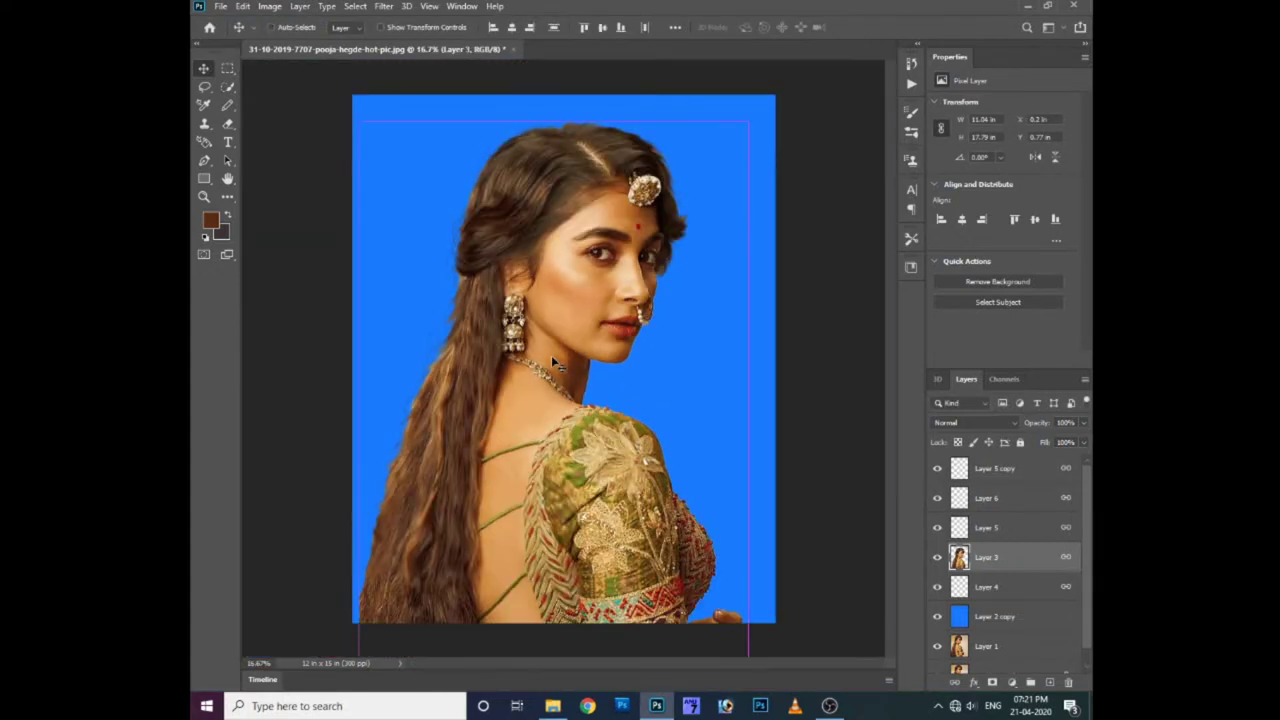
{"action": "left_click_drag", "start_coordinate": [576, 332], "coordinate": [583, 320]}
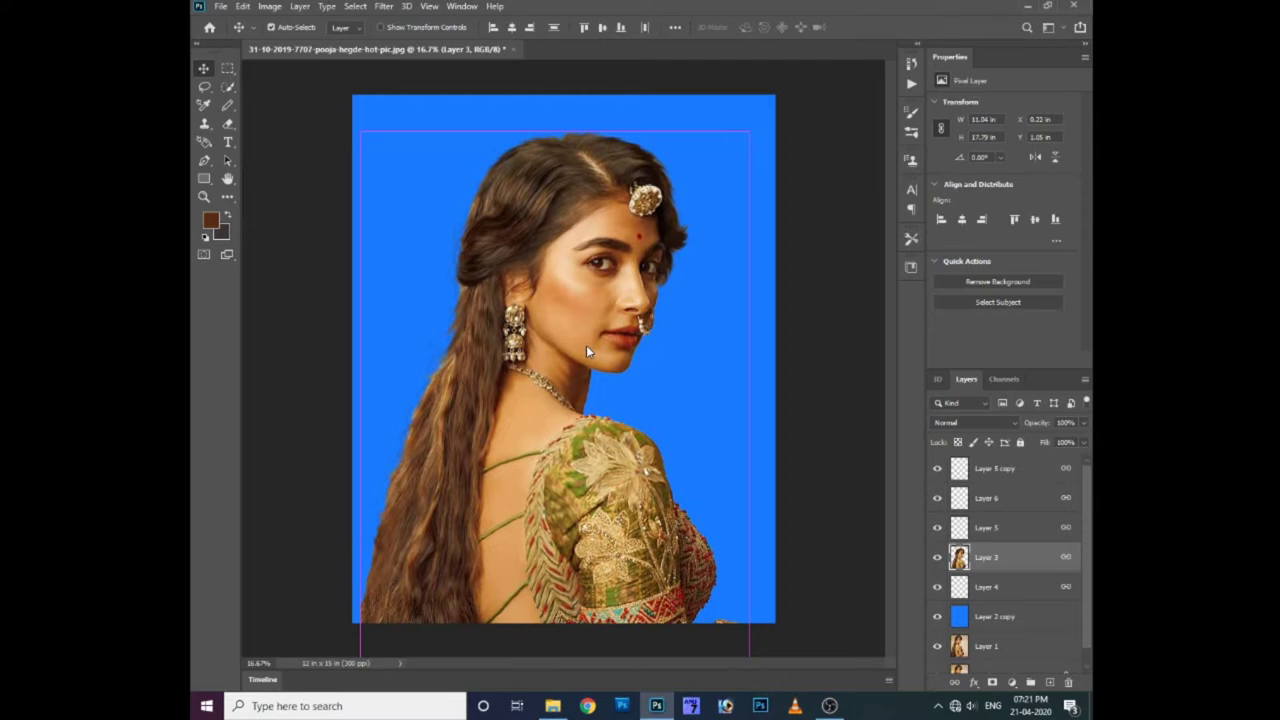
{"action": "key", "text": "ctrl+o"}
- Open the Brown Orange Polka Abstract Backdrop for Table Banner image from the BC folder
{"action": "left_click", "coordinate": [455, 28]}
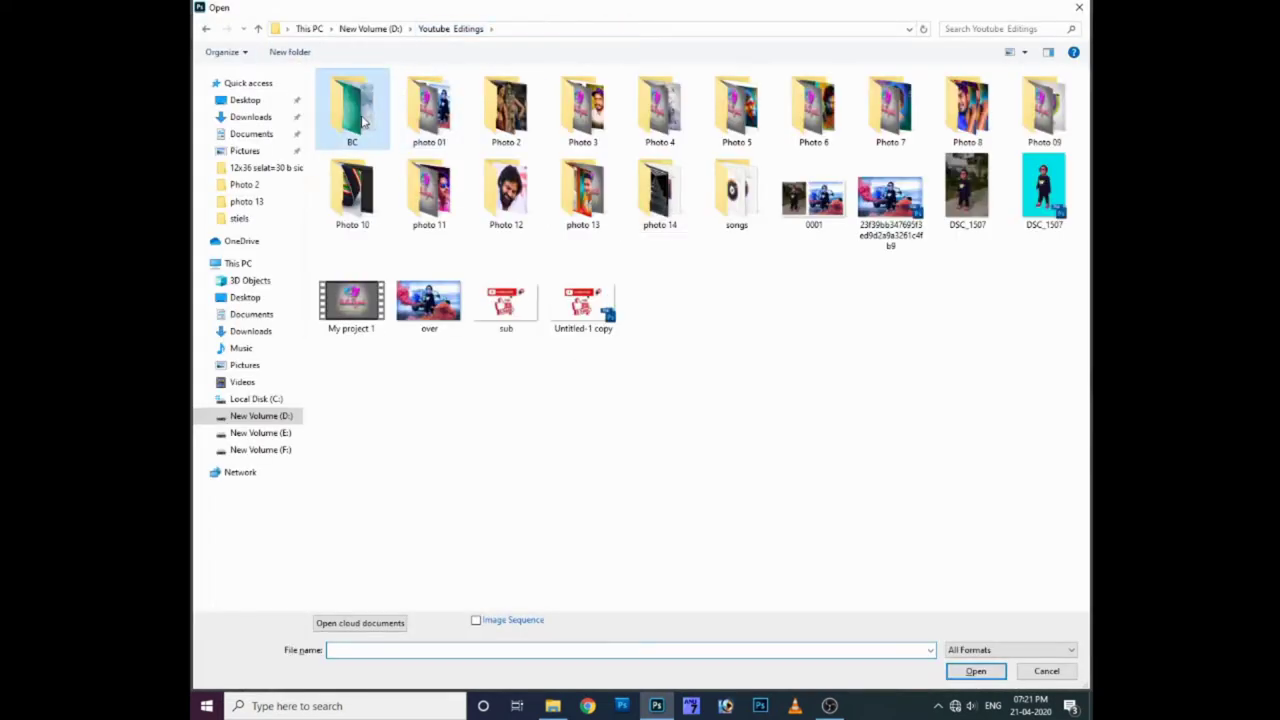
{"action": "double_click", "coordinate": [351, 105]}
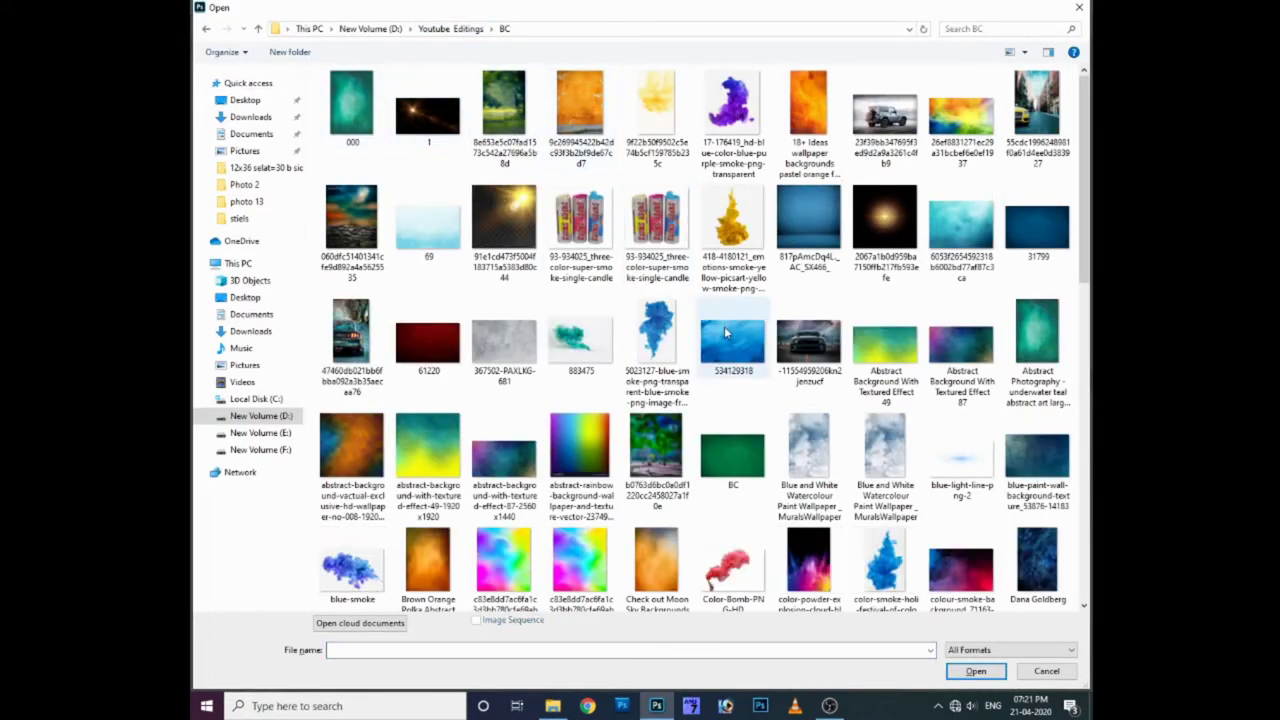
{"action": "left_click", "coordinate": [438, 560]}
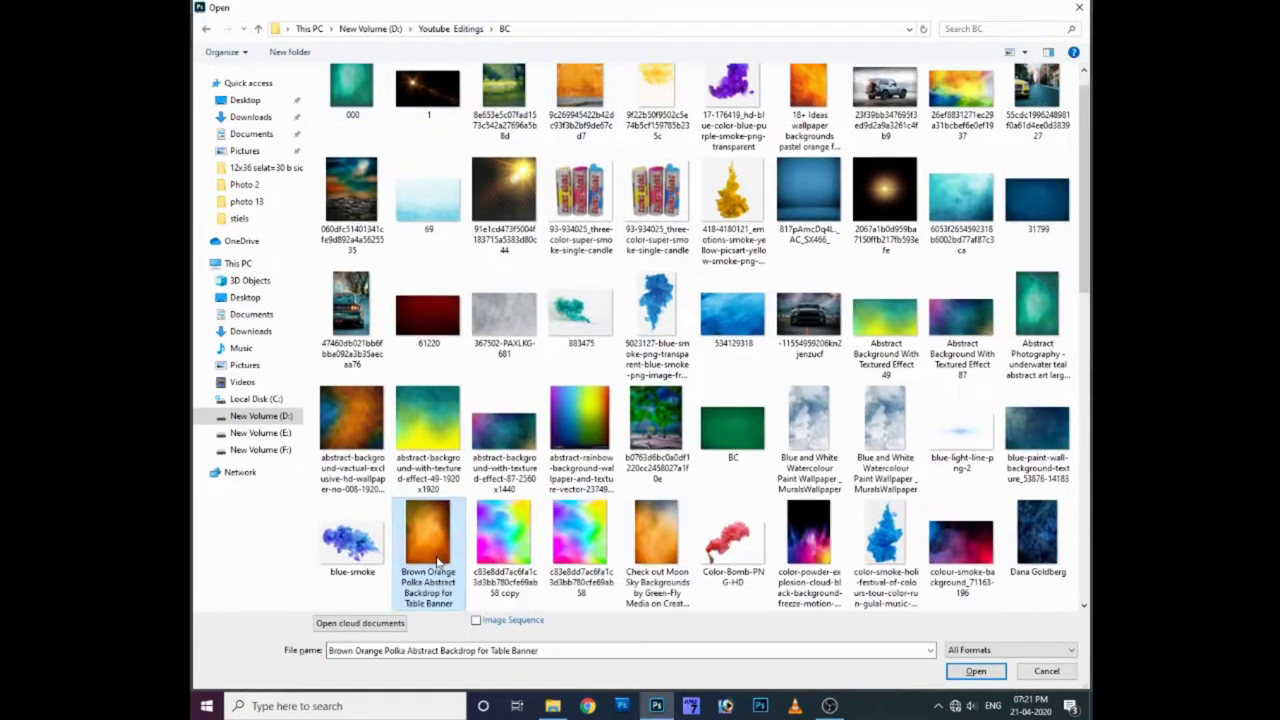
{"action": "scroll", "coordinate": [818, 513], "scroll_direction": "down", "scroll_amount": 3}
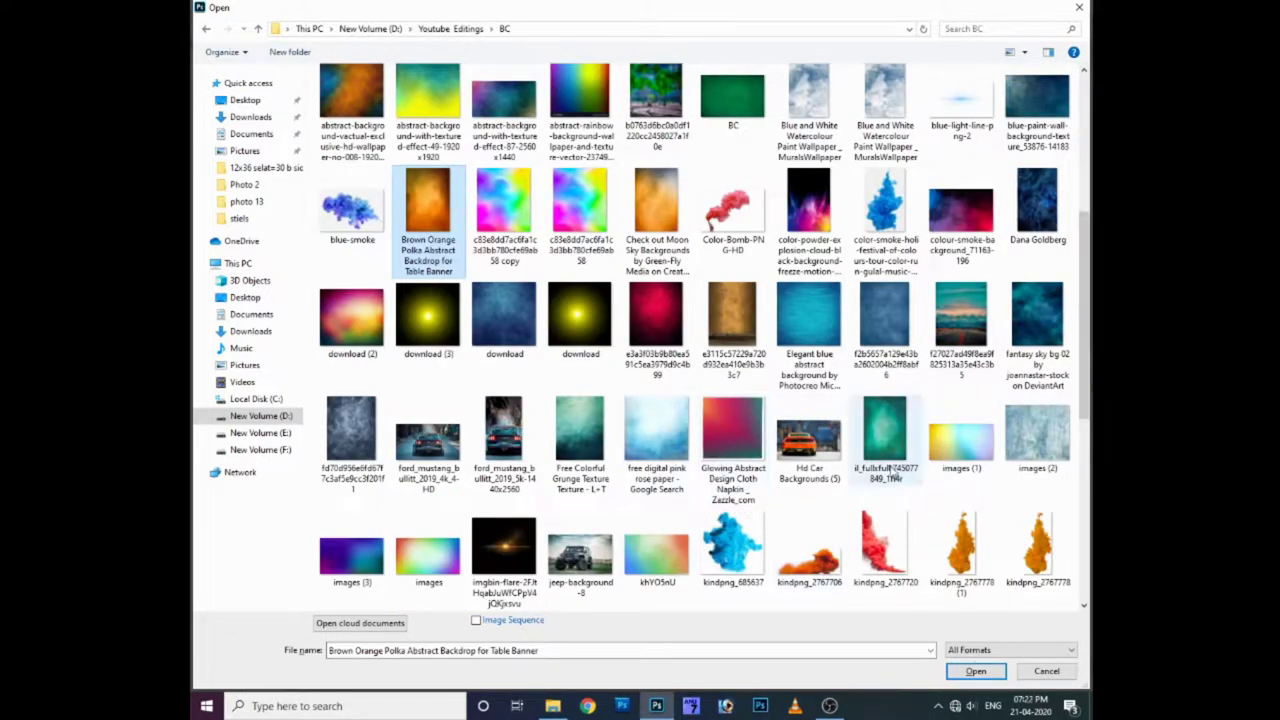
{"action": "left_click", "coordinate": [1037, 430], "text": "ctrl"}
{"action": "left_click", "coordinate": [975, 671]}
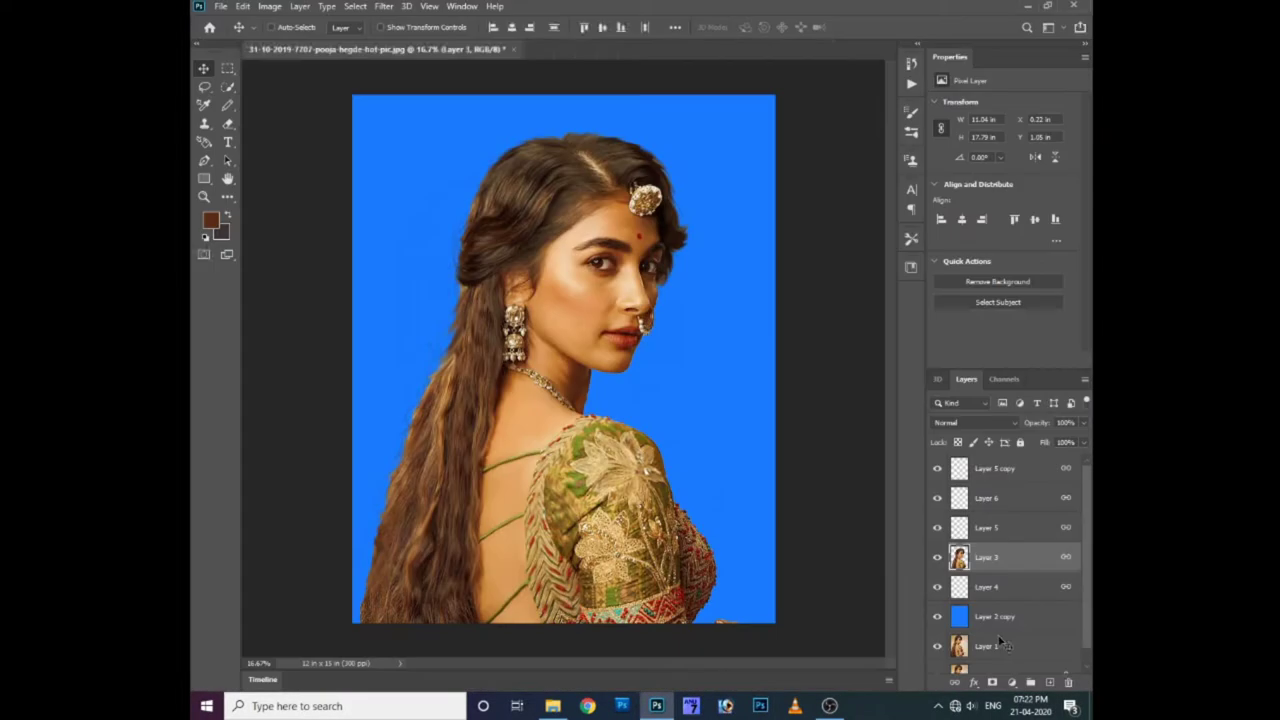
- Close the extra images (2) file, copy the backdrop and close it without saving
{"action": "key", "text": "ctrl+w"}
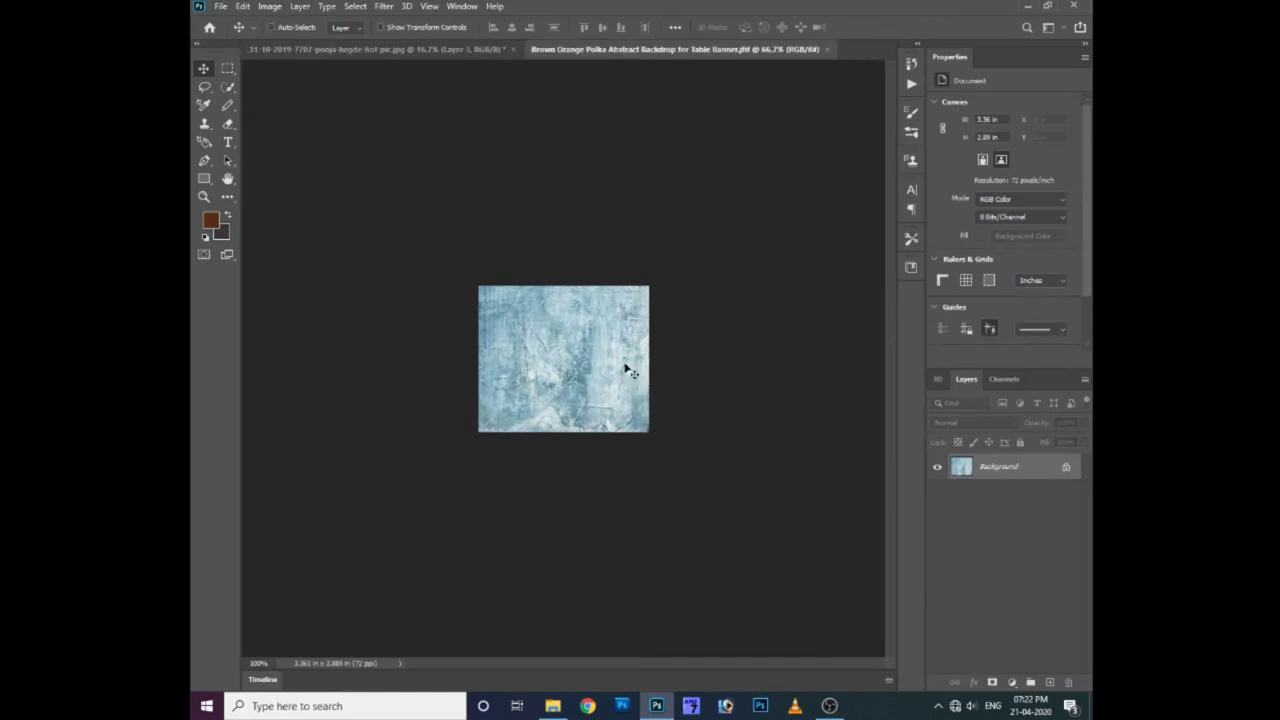
{"action": "key", "text": "ctrl+w"}
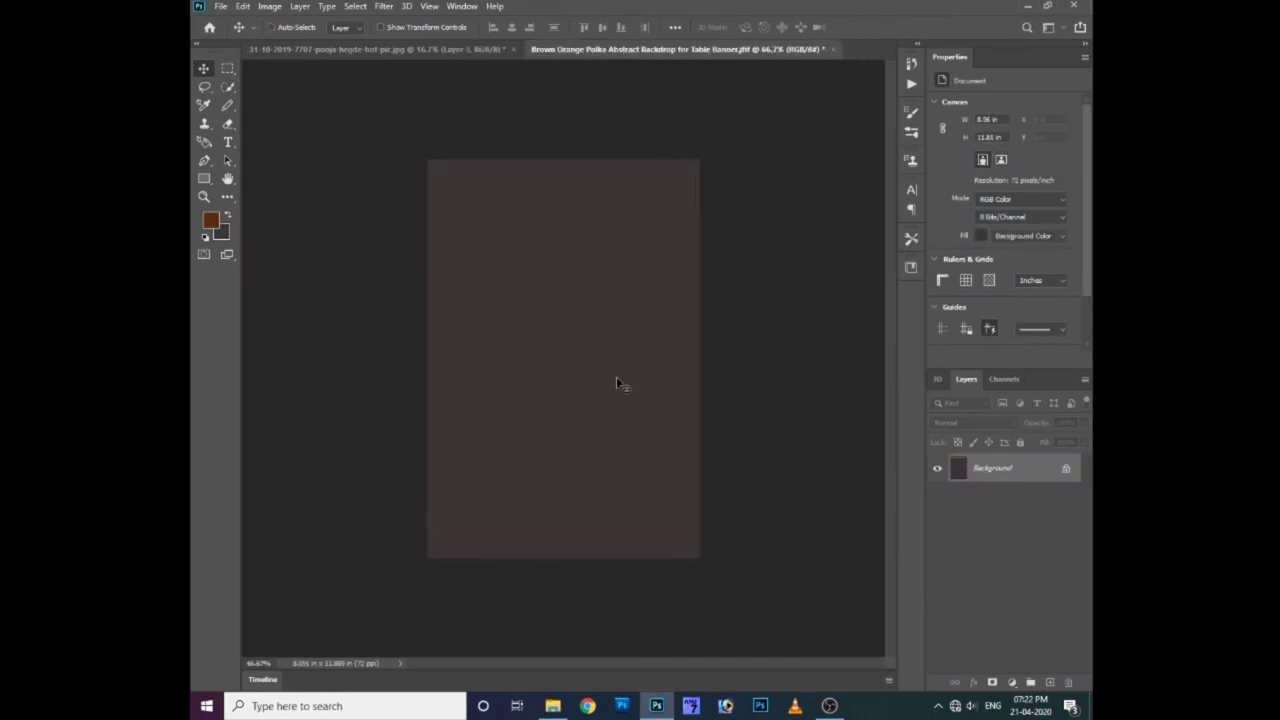
{"action": "left_click", "coordinate": [630, 262]}
- Paste the backdrop as Layer 7, scale it to fill the canvas, and place it below Layer 3
{"action": "key", "text": "ctrl+v"}
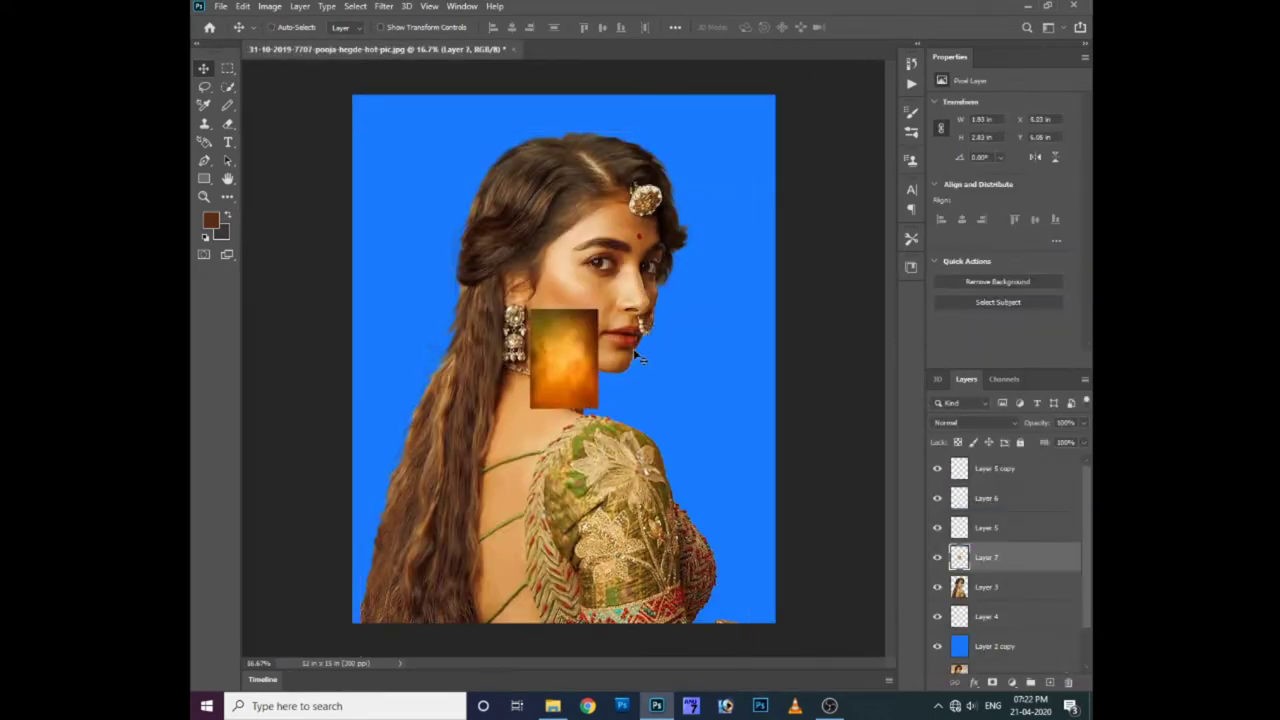
{"action": "key", "text": "ctrl+t"}
{"action": "left_click_drag", "start_coordinate": [596, 410], "coordinate": [871, 608]}
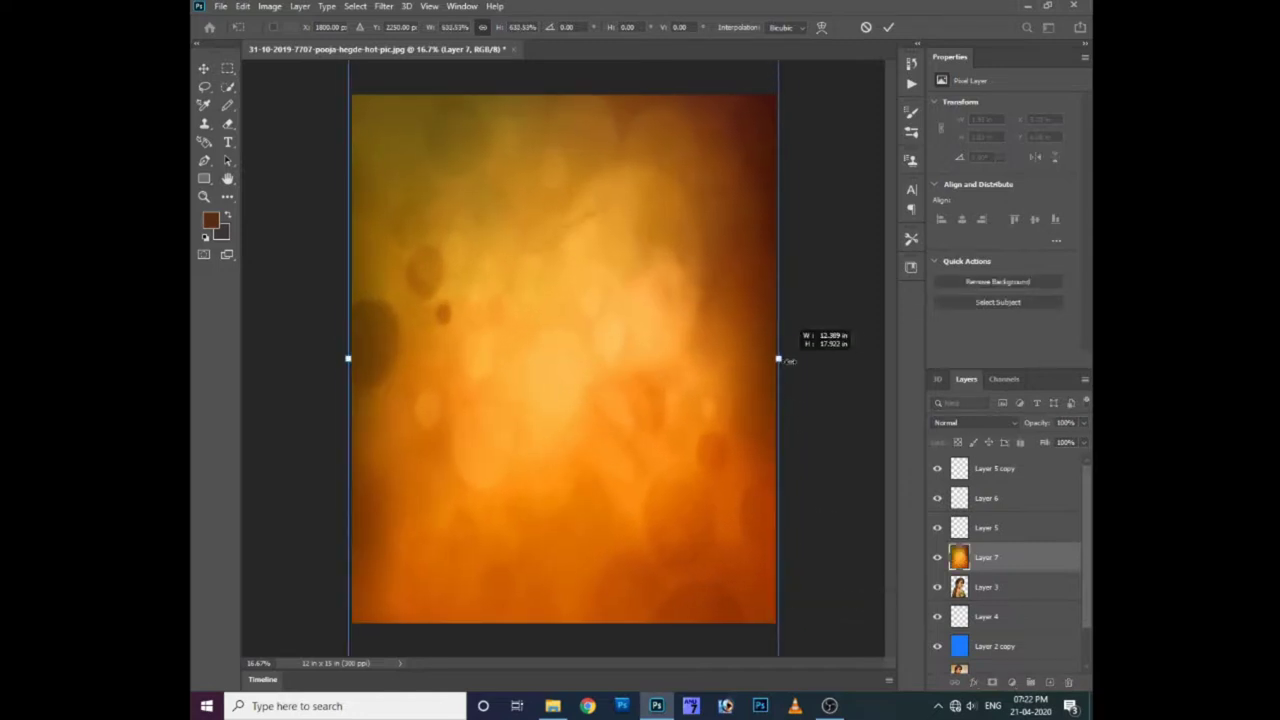
{"action": "left_click_drag", "start_coordinate": [778, 358], "coordinate": [791, 360]}
{"action": "key", "text": "Return"}
{"action": "key", "text": "ctrl+bracketright"}
{"action": "key", "text": "ctrl+bracketright"}
{"action": "key", "text": "ctrl+bracketright"}
{"action": "key", "text": "ctrl+bracketleft"}
{"action": "key", "text": "ctrl+bracketleft"}
{"action": "key", "text": "ctrl+bracketleft"}
{"action": "key", "text": "ctrl+bracketleft"}
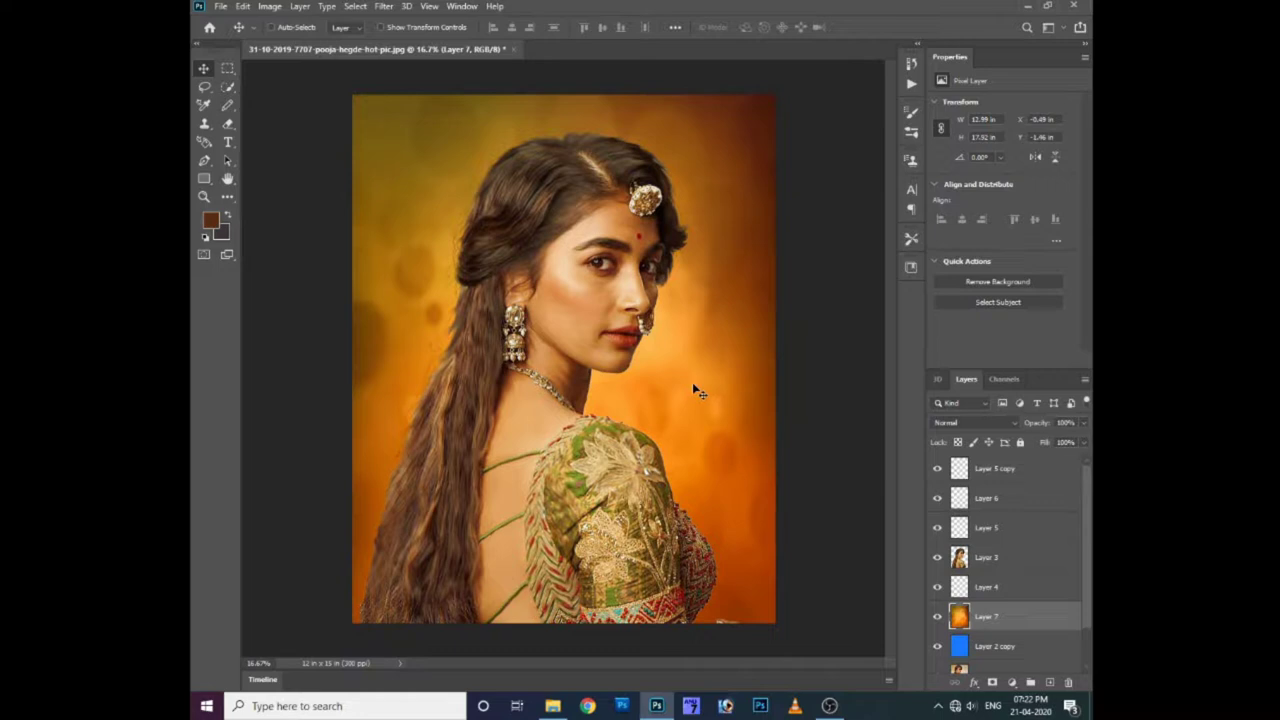
- Blur the backdrop with a Gaussian Blur of radius 176.2 pixels
{"action": "key", "text": "alt+t"}
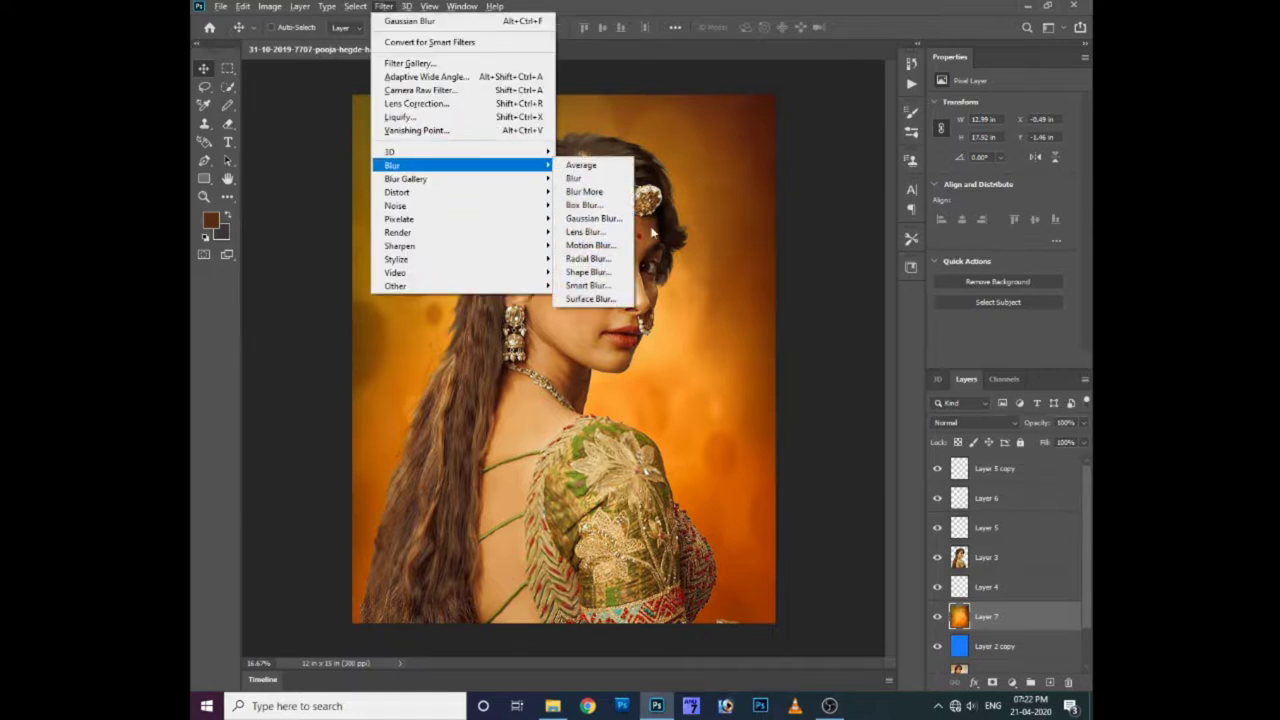
{"action": "left_click", "coordinate": [592, 218]}
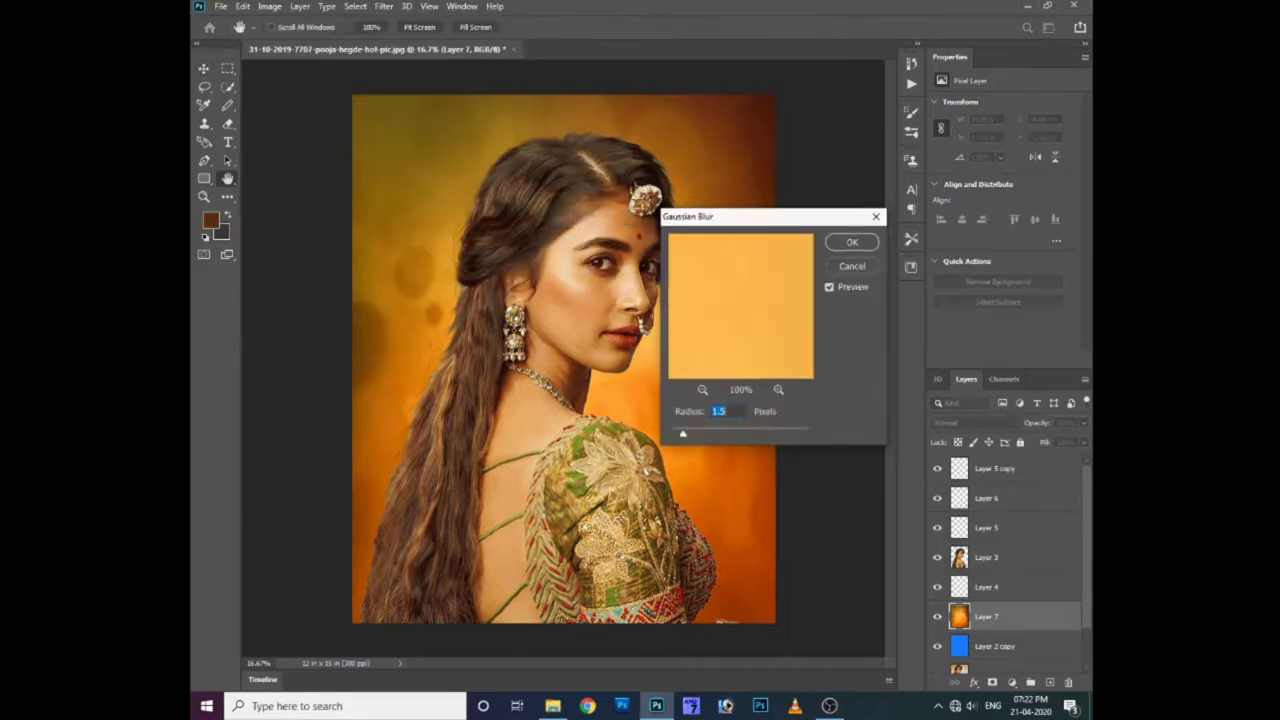
{"action": "left_click", "coordinate": [780, 432]}
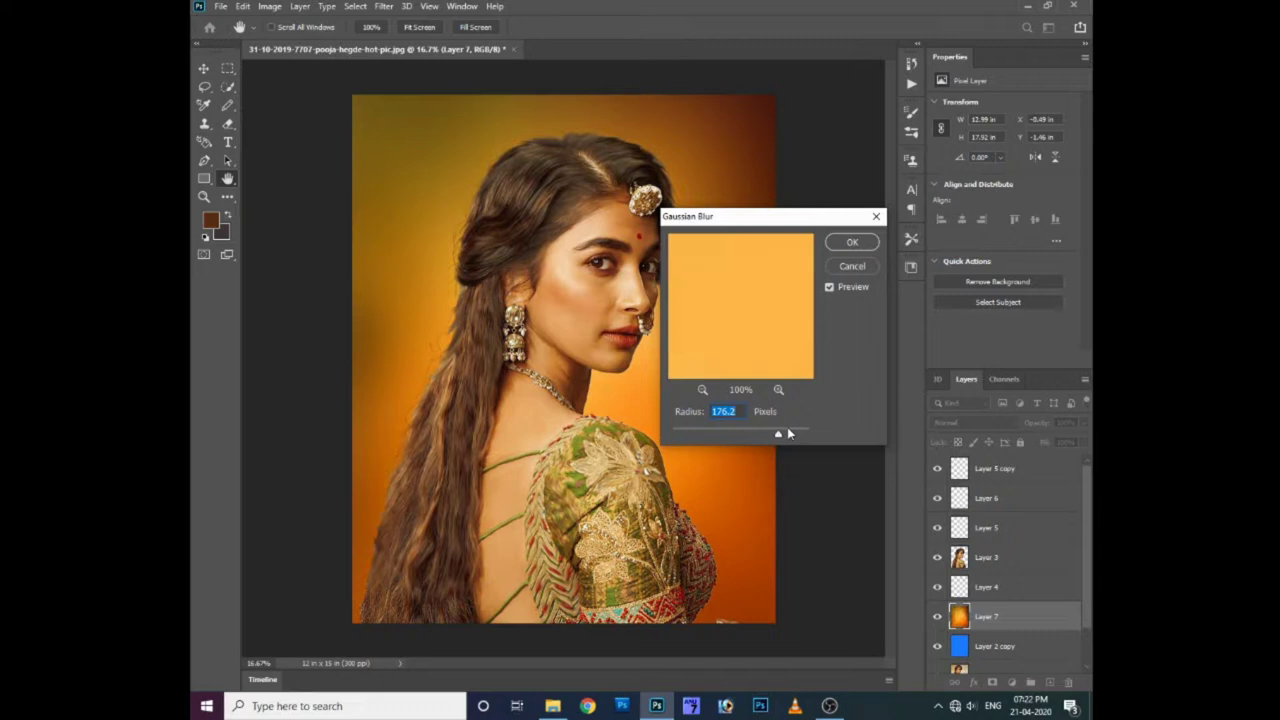
{"action": "key", "text": "Return"}
{"action": "left_click", "coordinate": [588, 322], "text": "ctrl"}
- Select Layer 7, move the orange backdrop down, and duplicate it in Multiply mode
{"action": "right_click", "coordinate": [668, 323]}
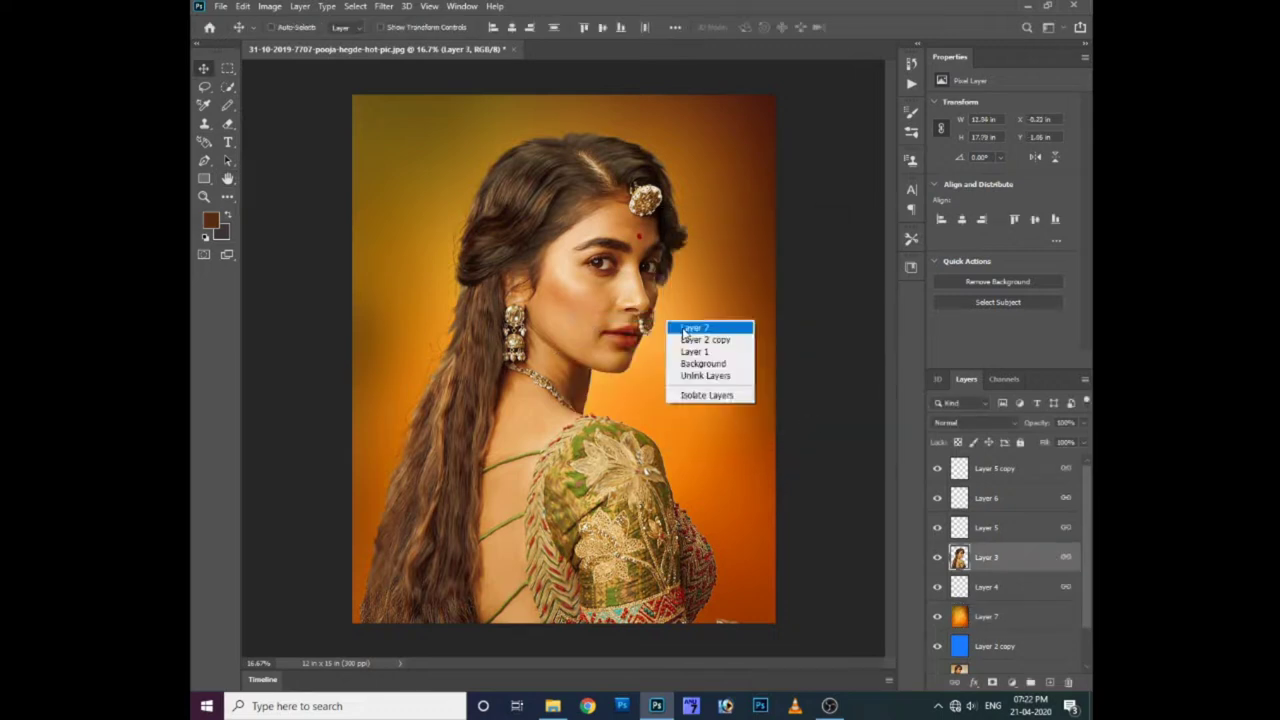
{"action": "left_click", "coordinate": [684, 330]}
{"action": "left_click_drag", "start_coordinate": [698, 329], "coordinate": [703, 452]}
{"action": "key", "text": "ctrl+j"}
{"action": "left_click", "coordinate": [958, 423]}
{"action": "left_click", "coordinate": [949, 395]}
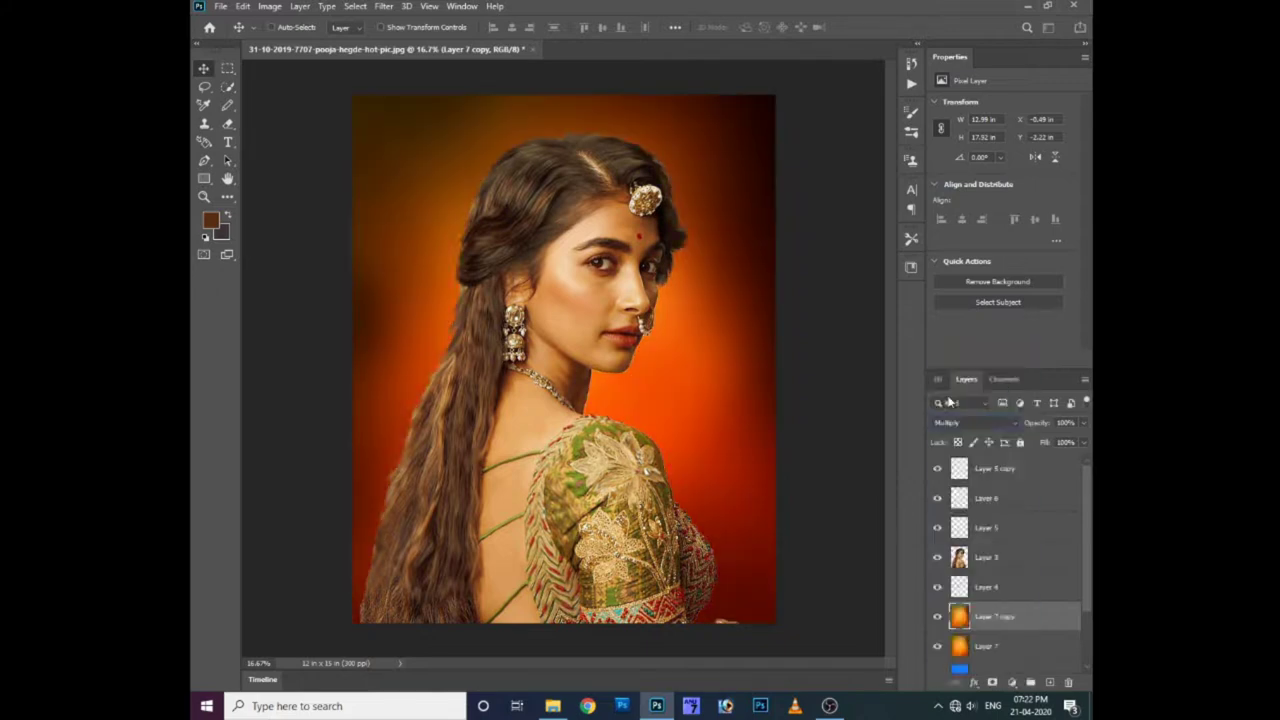
- Erase the darkened backdrop around the head and hair, then delete the Multiply copy
{"action": "key", "text": "e"}
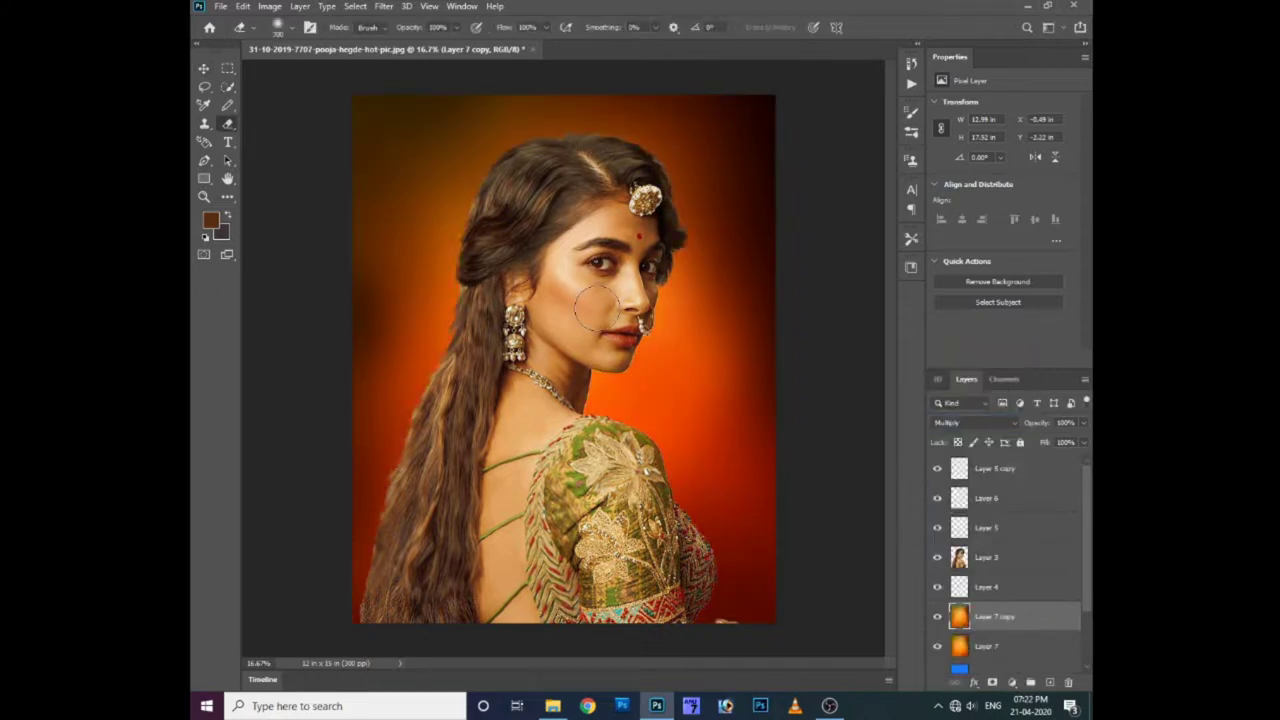
{"action": "left_click", "coordinate": [515, 206]}
{"action": "left_click_drag", "start_coordinate": [516, 206], "coordinate": [643, 177]}
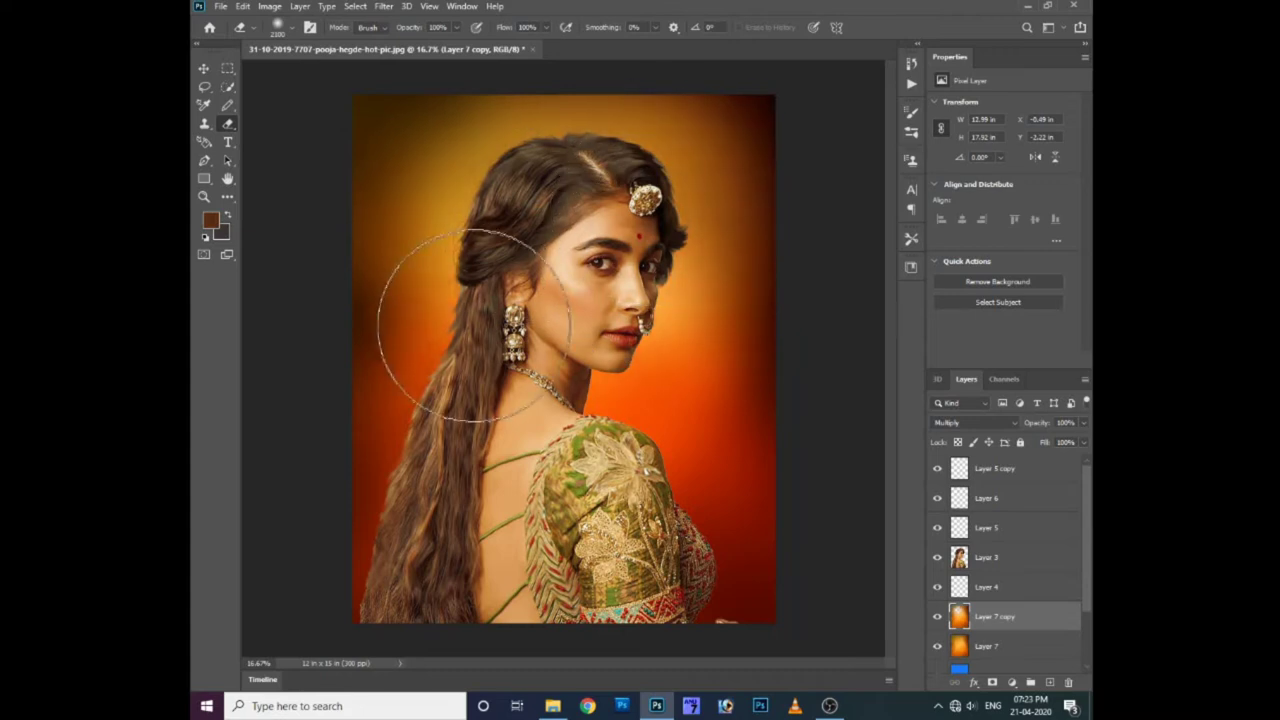
{"action": "left_click_drag", "start_coordinate": [474, 326], "coordinate": [660, 450]}
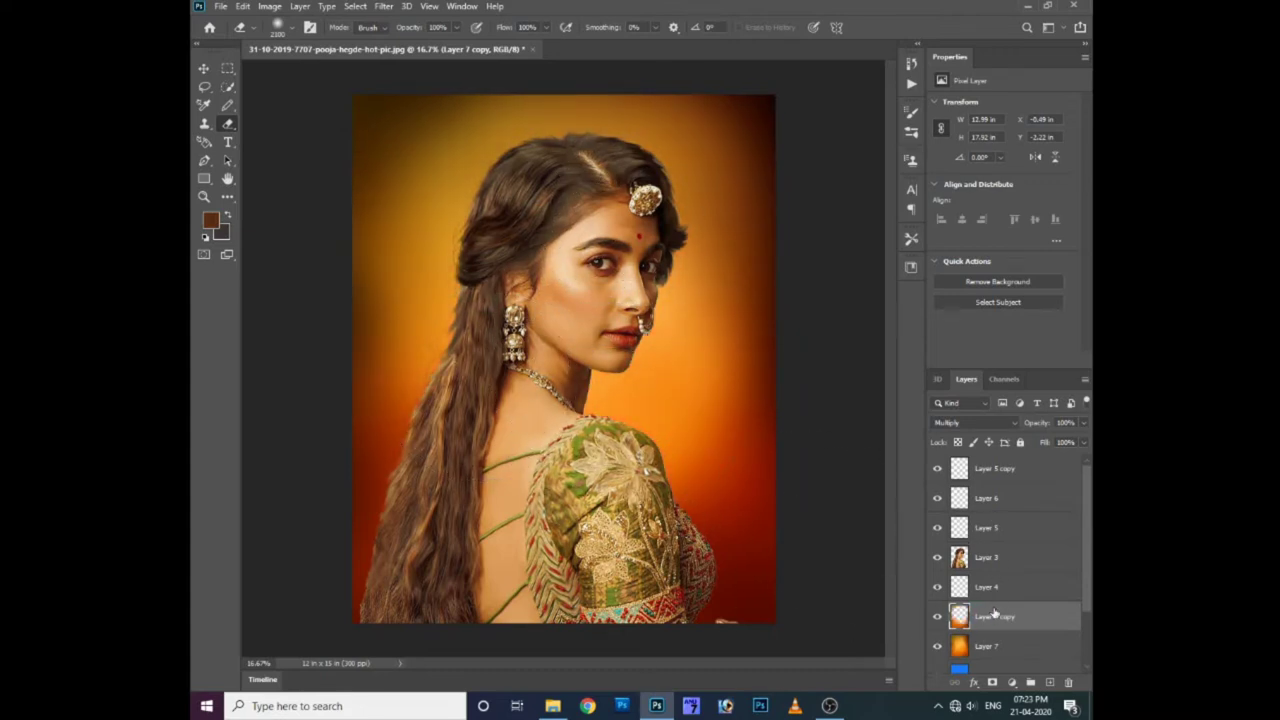
{"action": "key", "text": "Delete"}
- Duplicate the blurred backdrop to the top, mask it over the portrait, and undo the last stroke
{"action": "key", "text": "ctrl+j"}
{"action": "key", "text": "ctrl+shift+bracketright"}
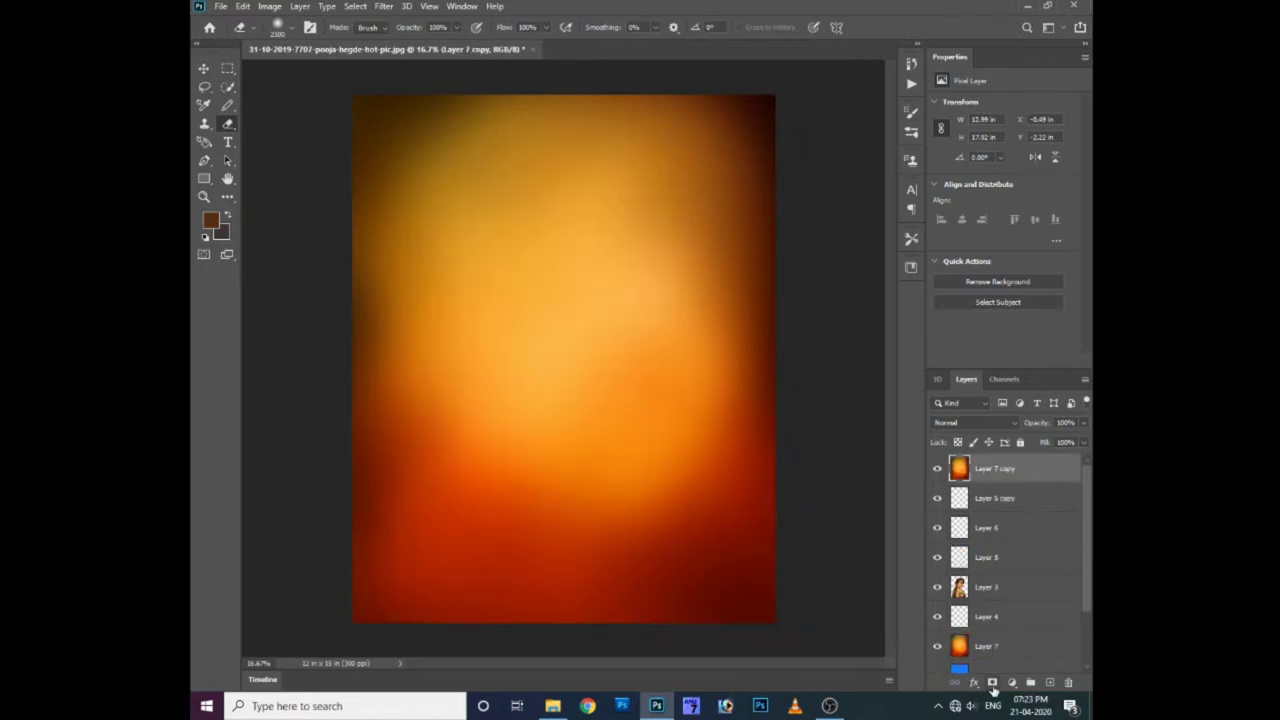
{"action": "left_click", "coordinate": [1012, 682]}
{"action": "left_click", "coordinate": [992, 682]}
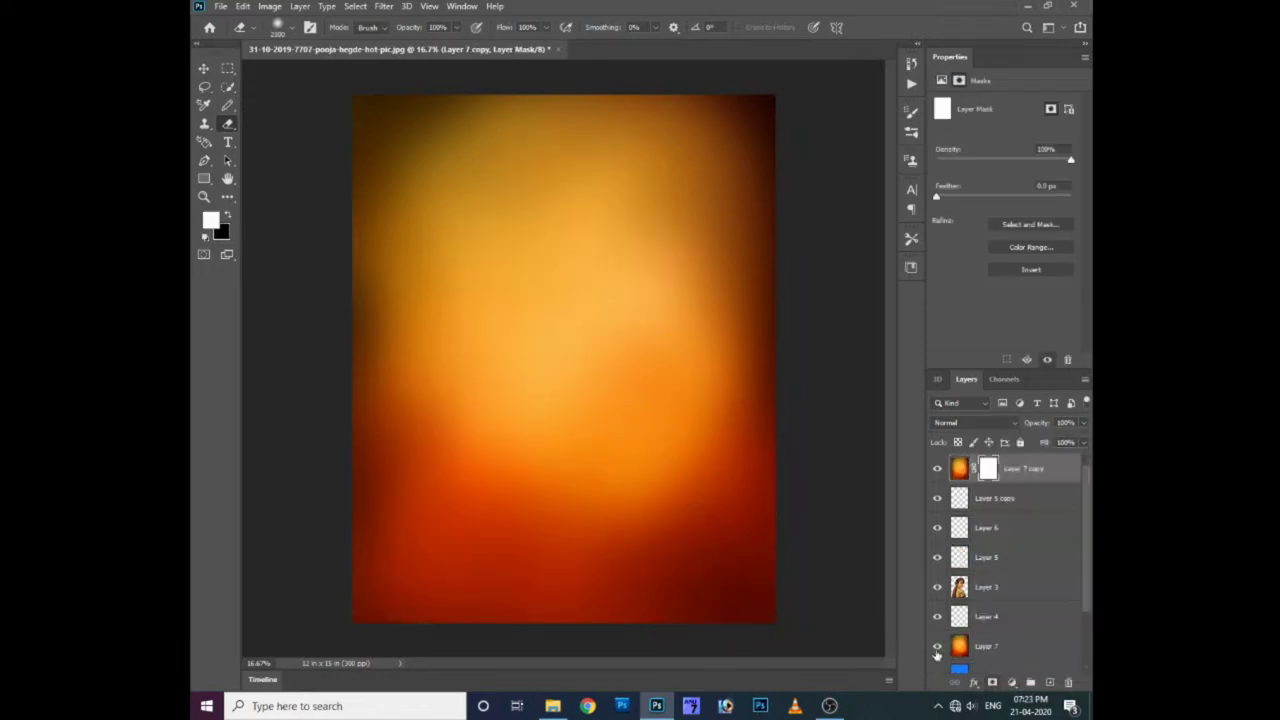
{"action": "mouse_move", "coordinate": [574, 362]}
{"action": "left_mouse_down"}
{"action": "mouse_move", "coordinate": [562, 248]}
{"action": "mouse_move", "coordinate": [500, 478]}
{"action": "mouse_move", "coordinate": [671, 294]}
{"action": "left_mouse_up"}
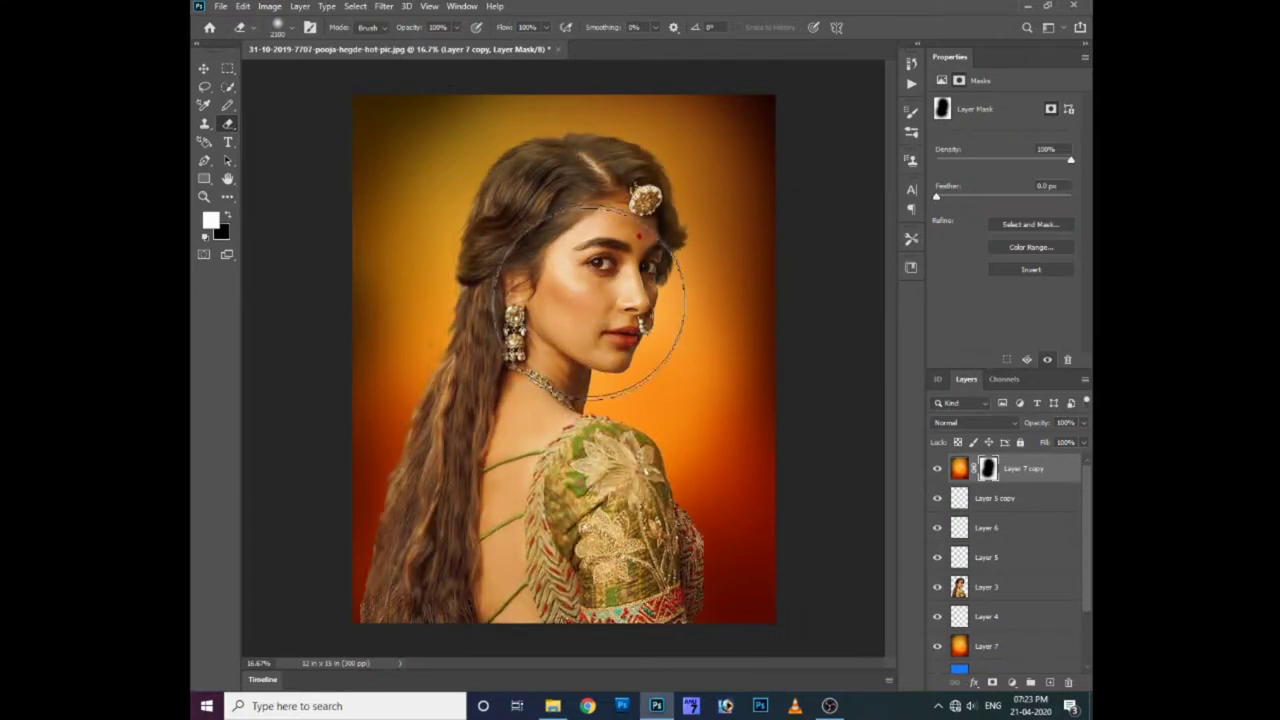
{"action": "key", "text": "ctrl+z"}
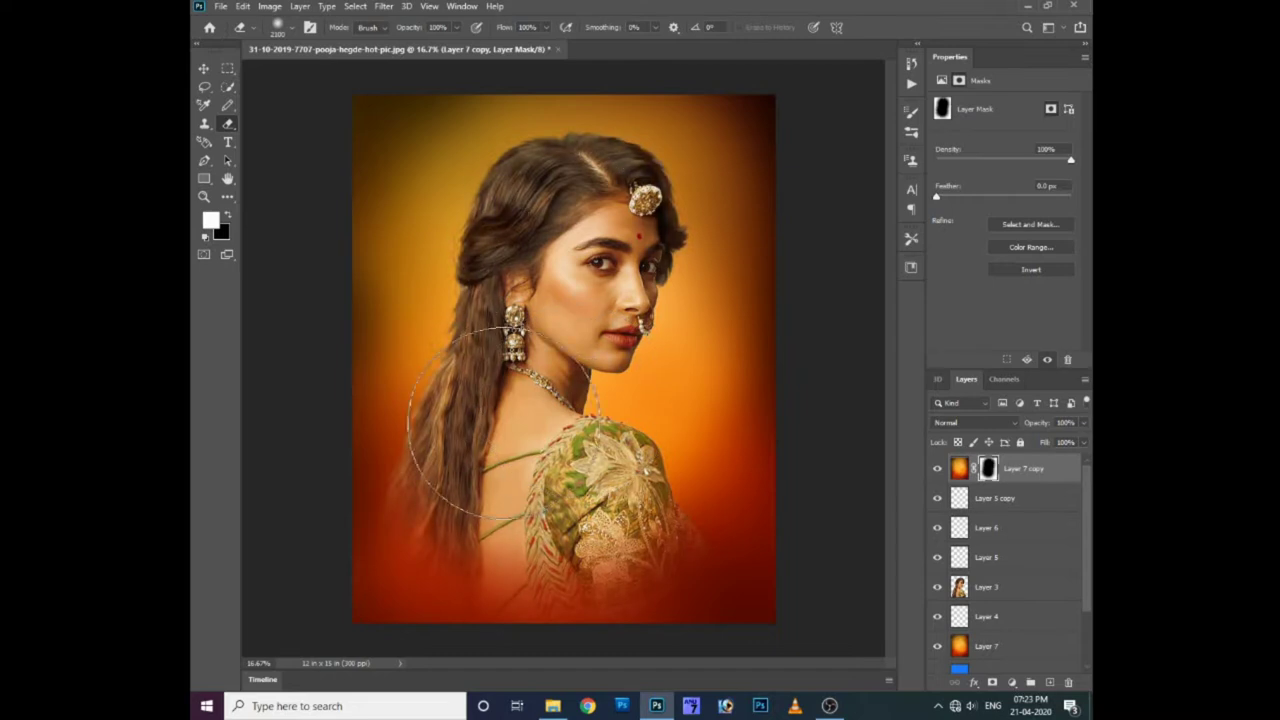
- Zoom in on the portrait and make Layer 3 the active layer
{"action": "key", "text": "ctrl+plus"}
{"action": "key", "text": "ctrl+plus"}
{"action": "right_click", "coordinate": [603, 250], "text": "ctrl"}
{"action": "left_click", "coordinate": [610, 248]}
- Switch to the Smudge Tool with a textured brush tip
{"action": "scroll", "coordinate": [575, 236], "scroll_direction": "down", "scroll_amount": 3}
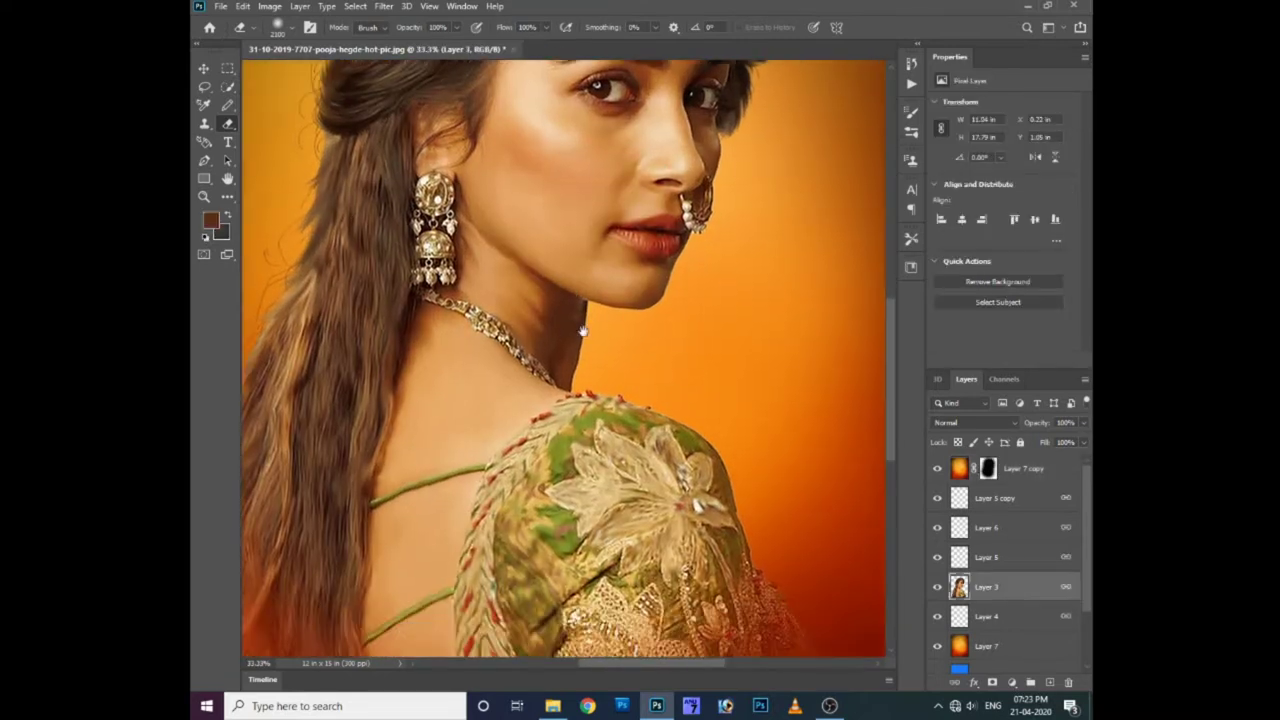
{"action": "key", "text": "ctrl+plus"}
{"action": "scroll", "coordinate": [575, 236], "scroll_direction": "down", "scroll_amount": 3}
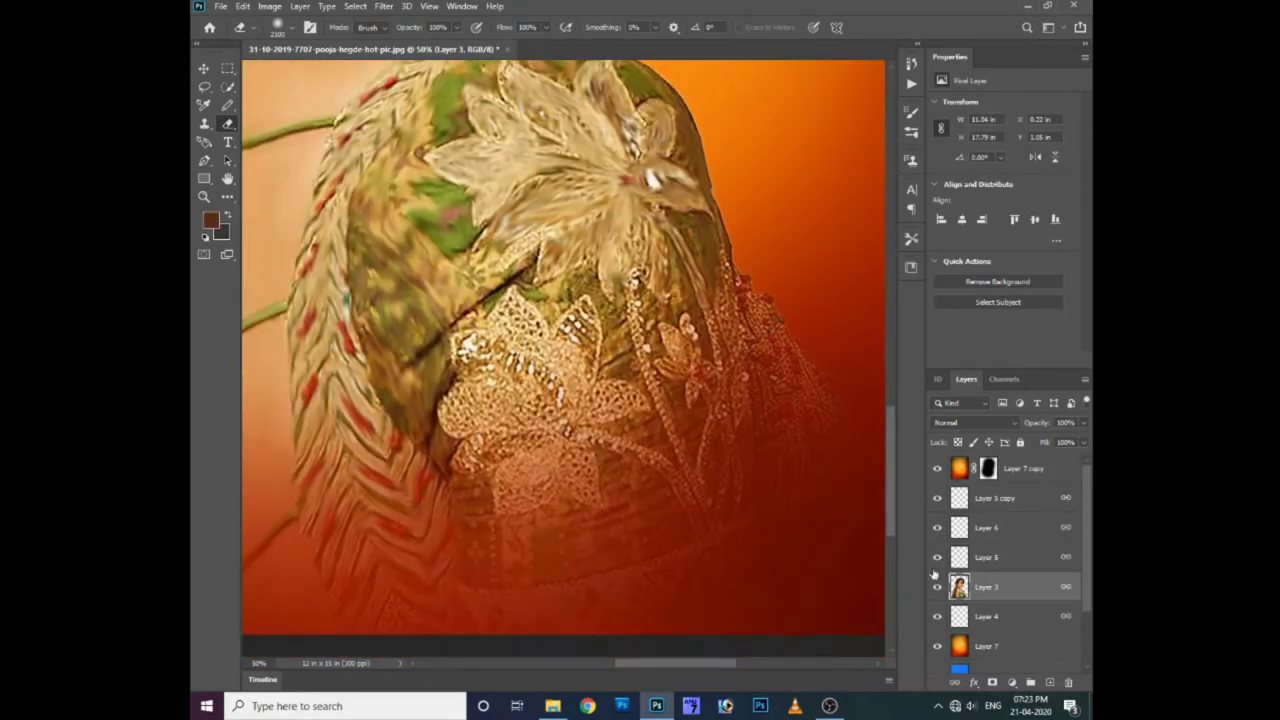
{"action": "key", "text": "i"}
{"action": "left_click", "coordinate": [228, 197]}
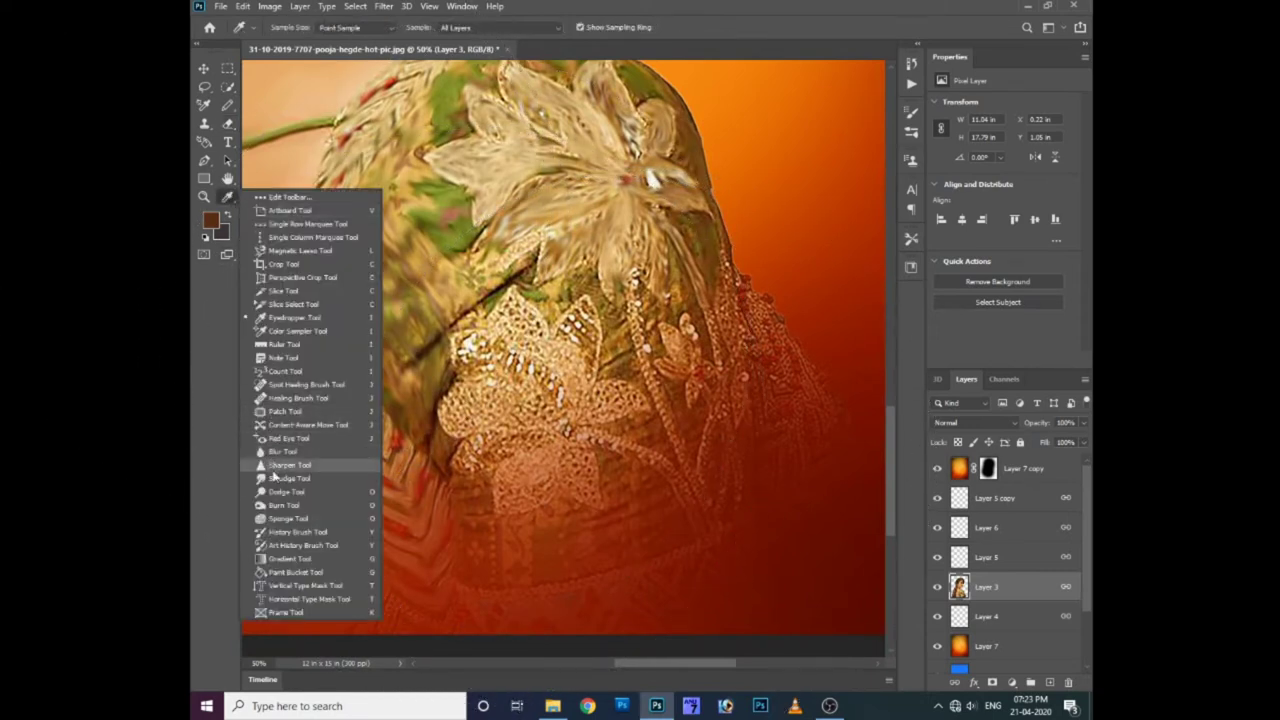
{"action": "left_click", "coordinate": [280, 478]}
{"action": "right_click", "coordinate": [615, 393]}
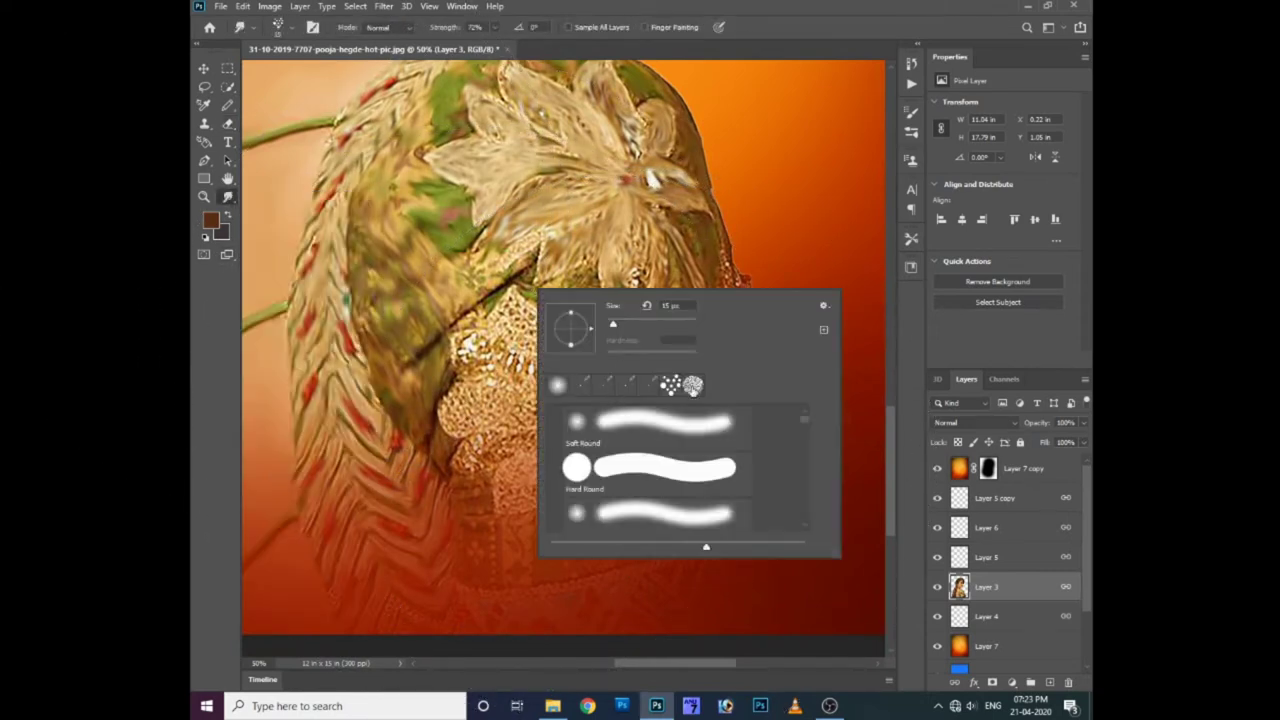
{"action": "left_click", "coordinate": [693, 385]}
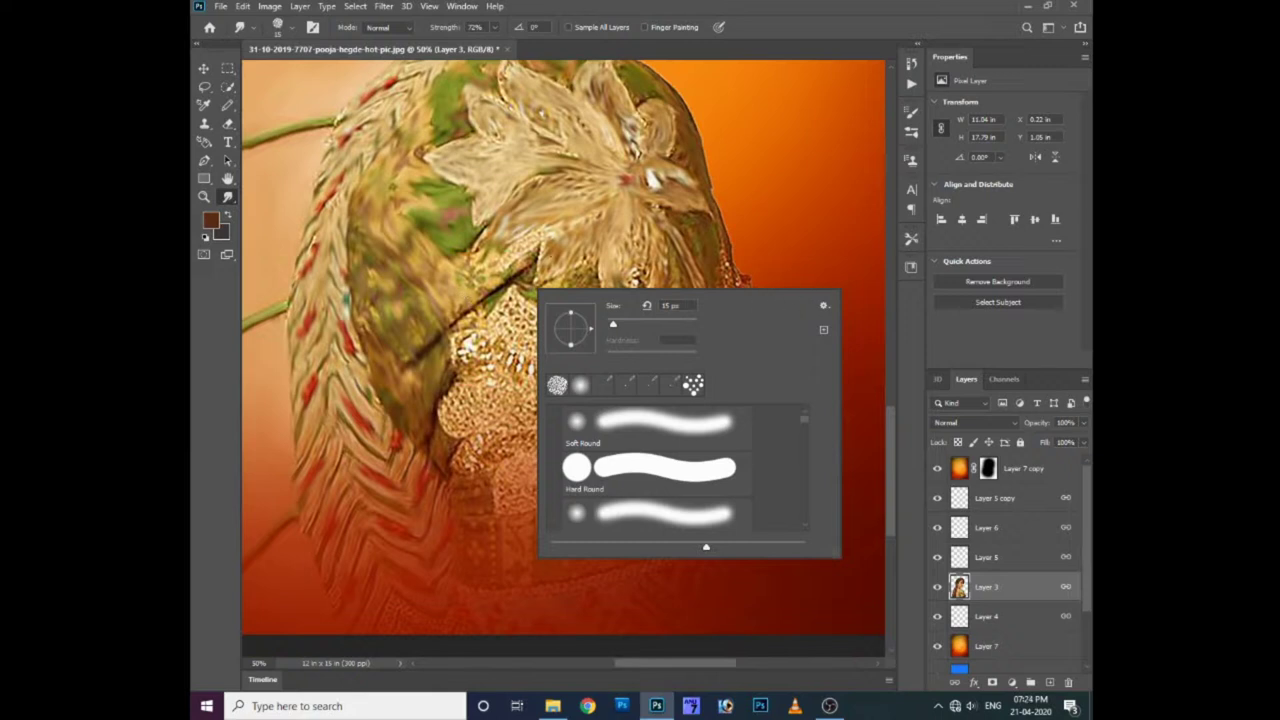
{"action": "key", "text": "Return"}
- Lower smudge strength to 28% and smear the sleeve's dark line and the pendant chain
{"action": "left_click_drag", "start_coordinate": [533, 239], "coordinate": [475, 272]}
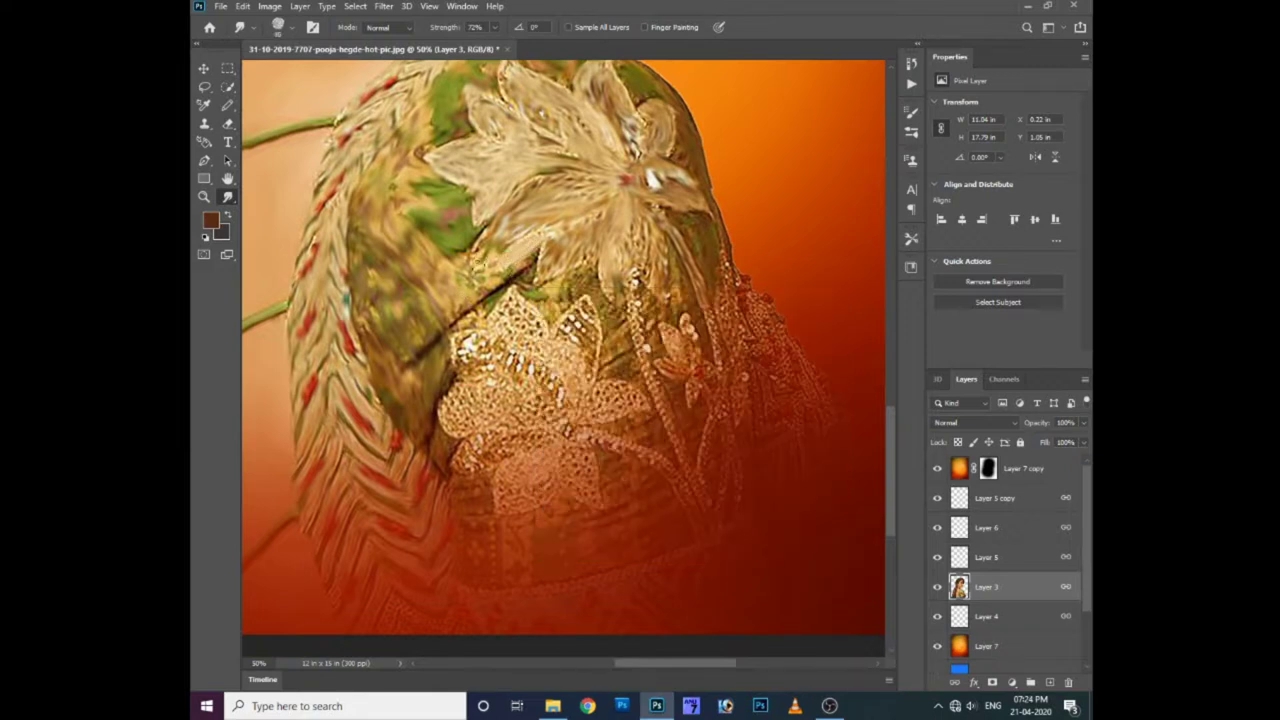
{"action": "left_click", "coordinate": [493, 27]}
{"action": "left_click_drag", "start_coordinate": [495, 46], "coordinate": [475, 47]}
{"action": "key", "text": "Return"}
{"action": "left_click_drag", "start_coordinate": [514, 264], "coordinate": [462, 322]}
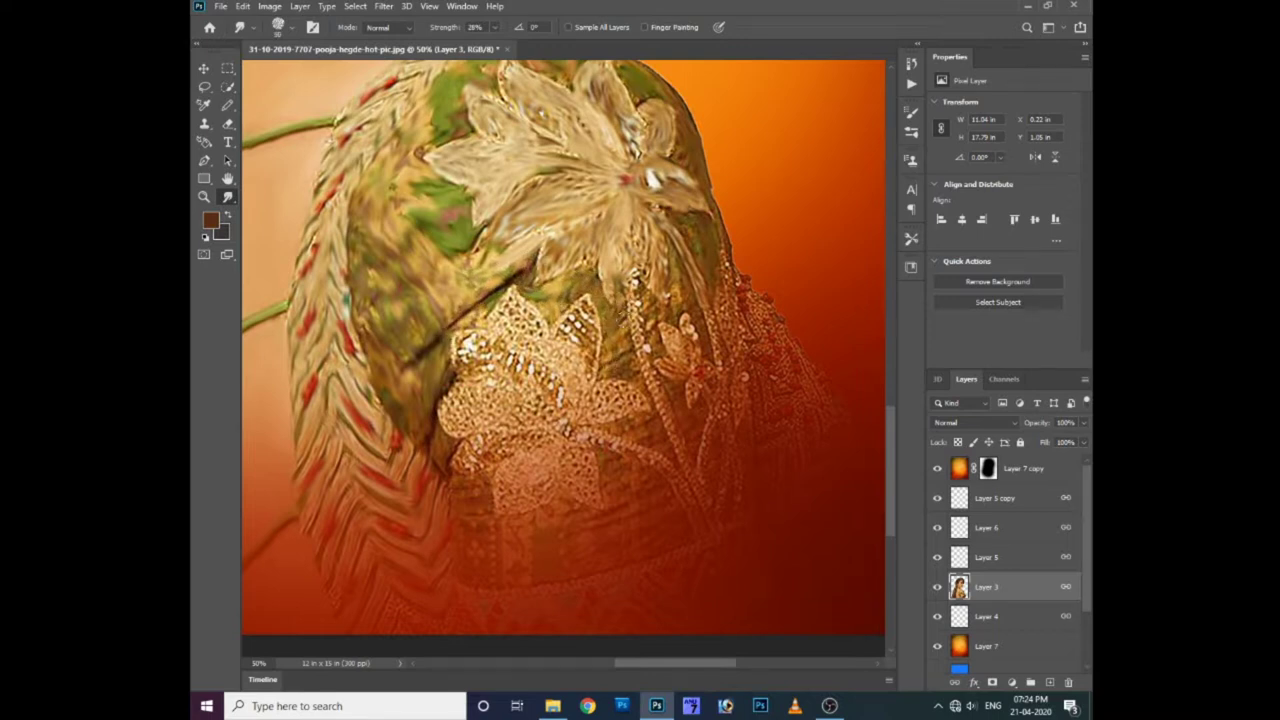
{"action": "left_click_drag", "start_coordinate": [632, 280], "coordinate": [644, 340]}
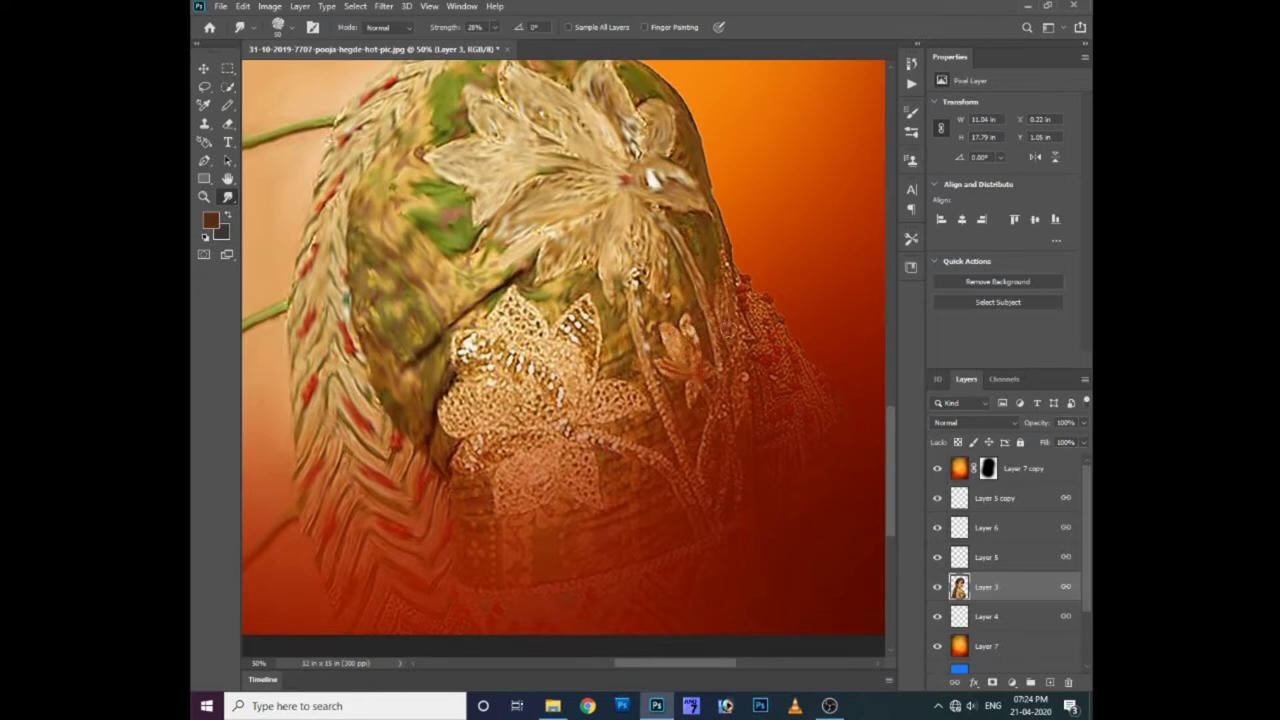
- Lock Layer 3's transparent pixels and smudge the sleeve's dotted edge and the dress lace
{"action": "left_click", "coordinate": [958, 442]}
{"action": "left_click_drag", "start_coordinate": [748, 300], "coordinate": [752, 350]}
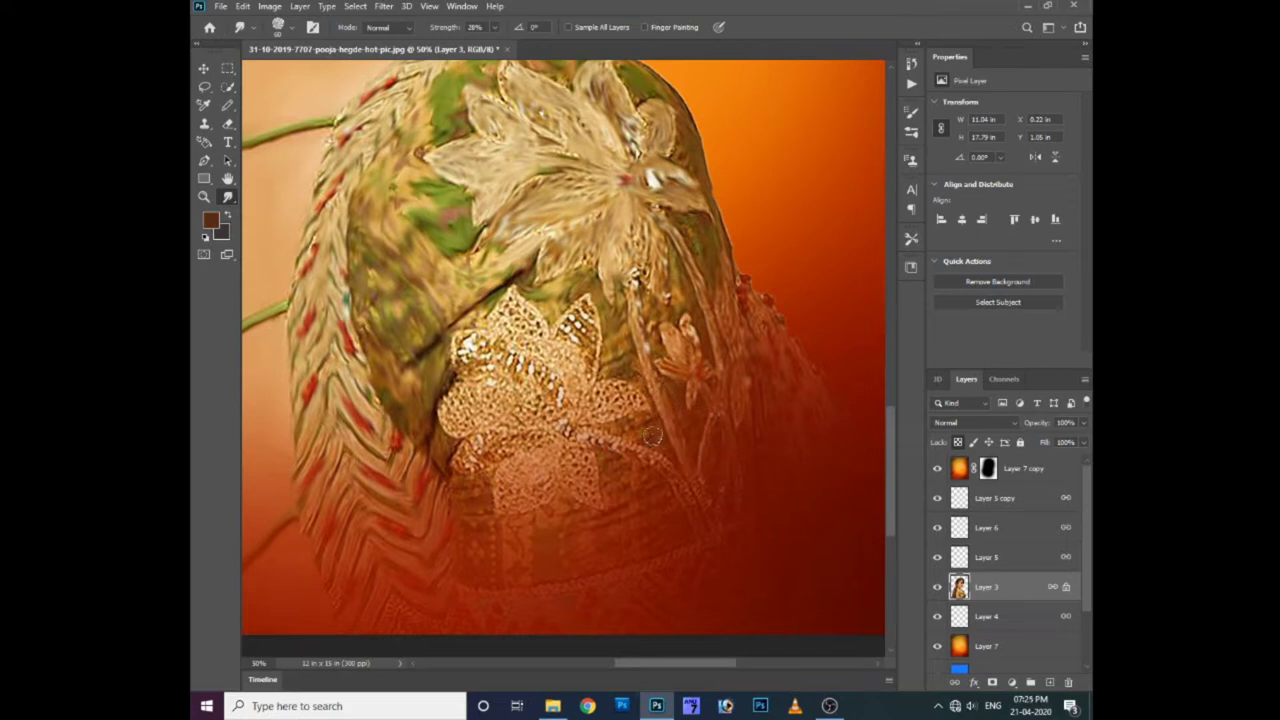
{"action": "mouse_move", "coordinate": [590, 385]}
{"action": "left_mouse_down"}
{"action": "mouse_move", "coordinate": [575, 318]}
{"action": "mouse_move", "coordinate": [510, 310]}
{"action": "mouse_move", "coordinate": [500, 345]}
{"action": "mouse_move", "coordinate": [535, 385]}
{"action": "mouse_move", "coordinate": [470, 350]}
{"action": "mouse_move", "coordinate": [540, 410]}
{"action": "mouse_move", "coordinate": [460, 400]}
{"action": "mouse_move", "coordinate": [510, 430]}
{"action": "mouse_move", "coordinate": [465, 460]}
{"action": "mouse_move", "coordinate": [530, 445]}
{"action": "mouse_move", "coordinate": [510, 495]}
{"action": "mouse_move", "coordinate": [550, 440]}
{"action": "mouse_move", "coordinate": [590, 500]}
{"action": "mouse_move", "coordinate": [600, 440]}
{"action": "mouse_move", "coordinate": [707, 511]}
{"action": "mouse_move", "coordinate": [632, 472]}
{"action": "mouse_move", "coordinate": [667, 502]}
{"action": "left_mouse_up"}
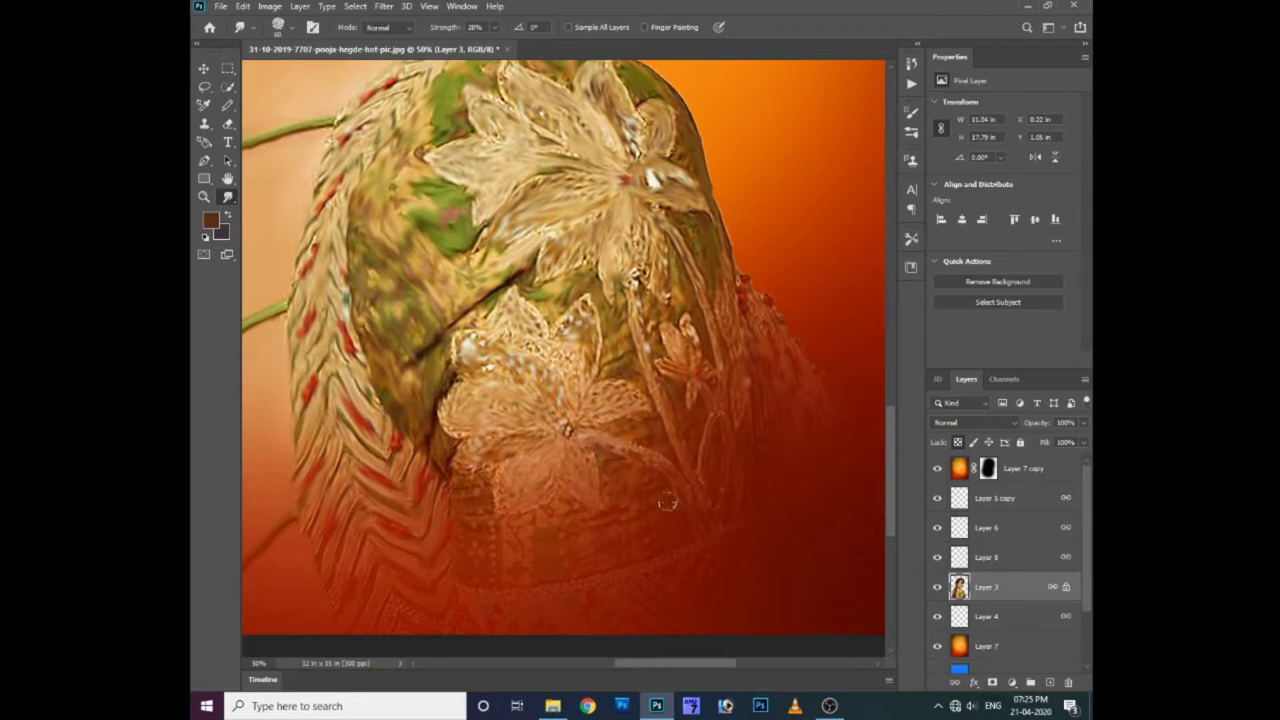
{"action": "left_click_drag", "start_coordinate": [447, 390], "coordinate": [475, 527]}
{"action": "left_click_drag", "start_coordinate": [519, 605], "coordinate": [556, 505]}
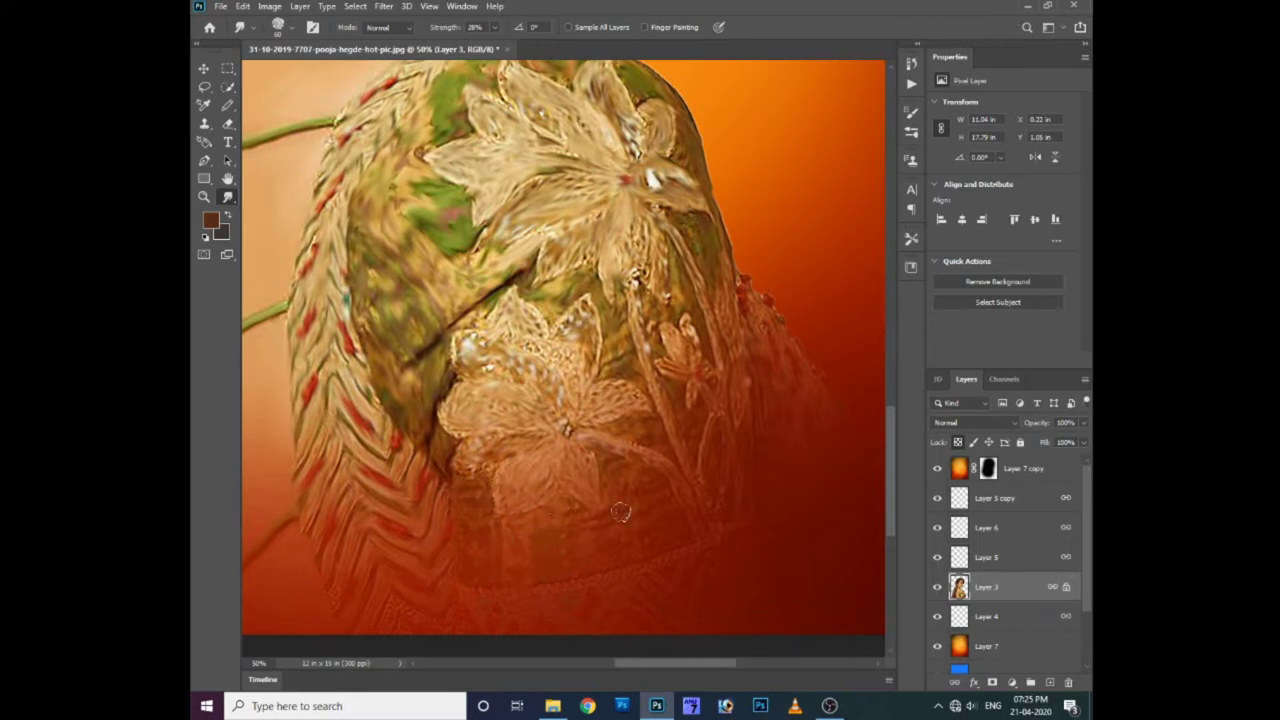
{"action": "scroll", "coordinate": [669, 567], "scroll_direction": "down", "scroll_amount": 2}
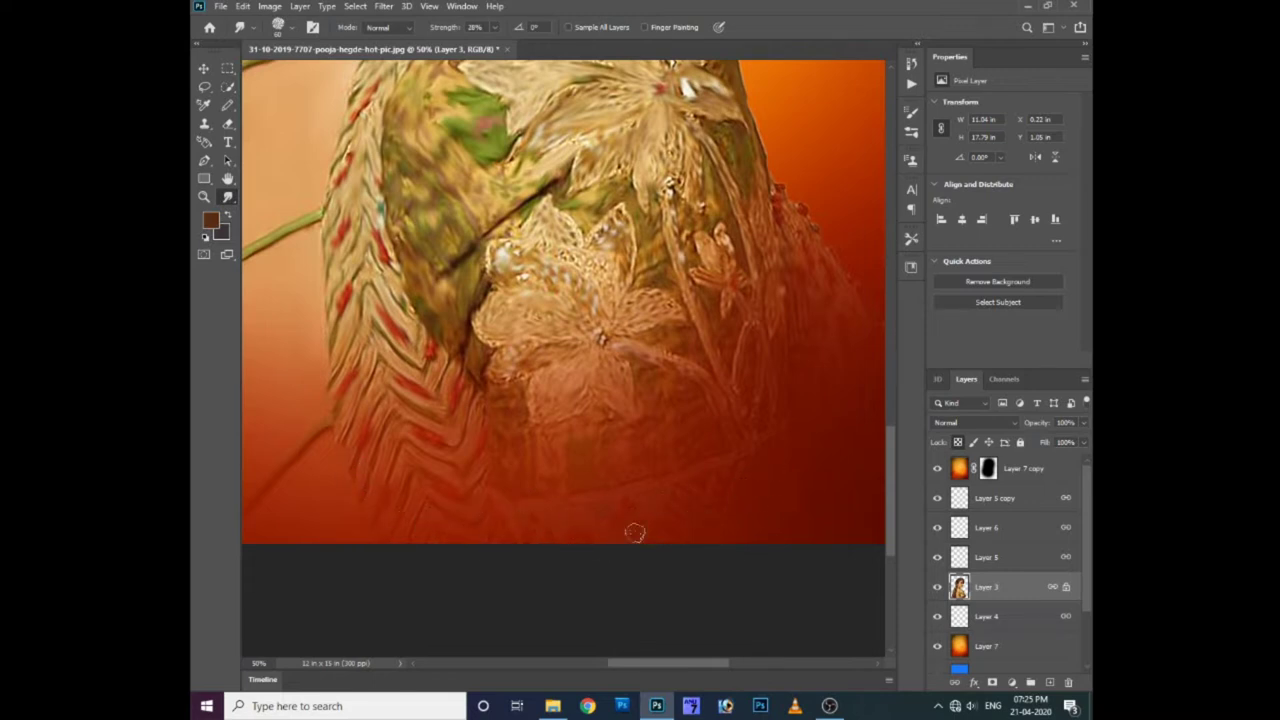
- Pick a new brush tip and smudge the hair strands on the left
{"action": "key", "text": "ctrl+minus"}
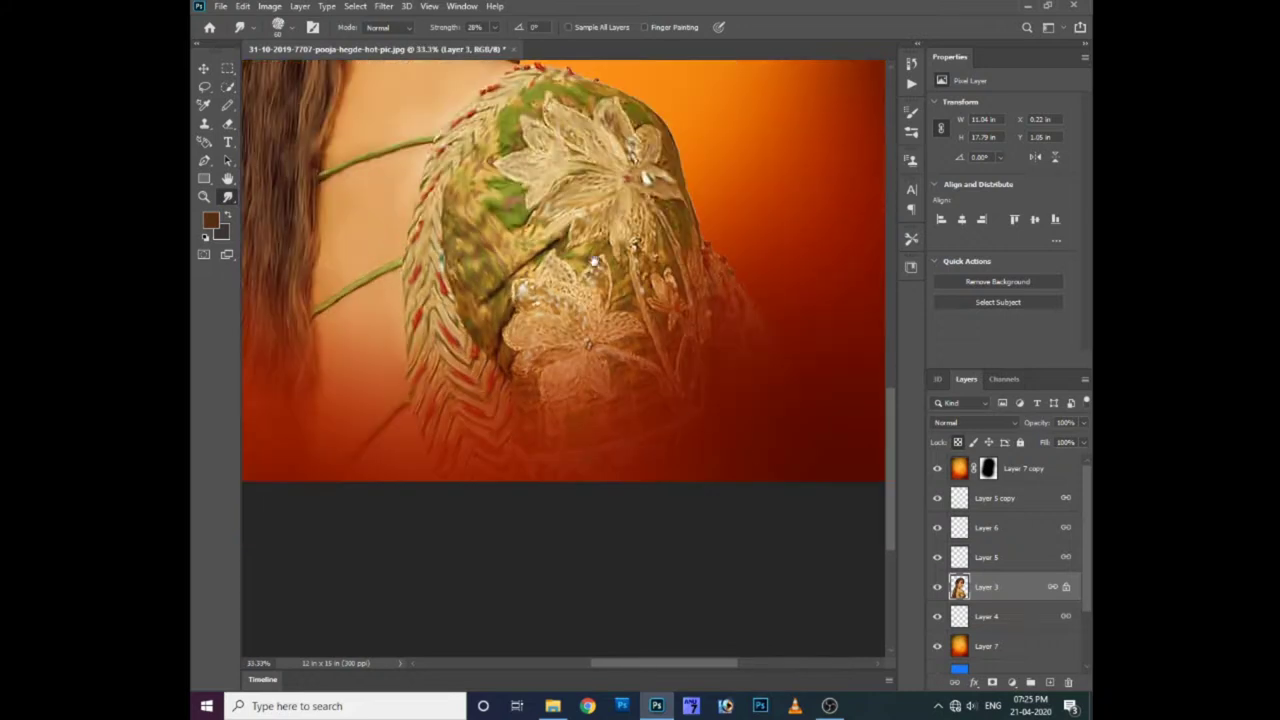
{"action": "scroll", "coordinate": [594, 262], "scroll_direction": "up", "scroll_amount": 3}
{"action": "scroll", "coordinate": [443, 271], "scroll_direction": "up", "scroll_amount": 3}
{"action": "key", "text": "ctrl+minus"}
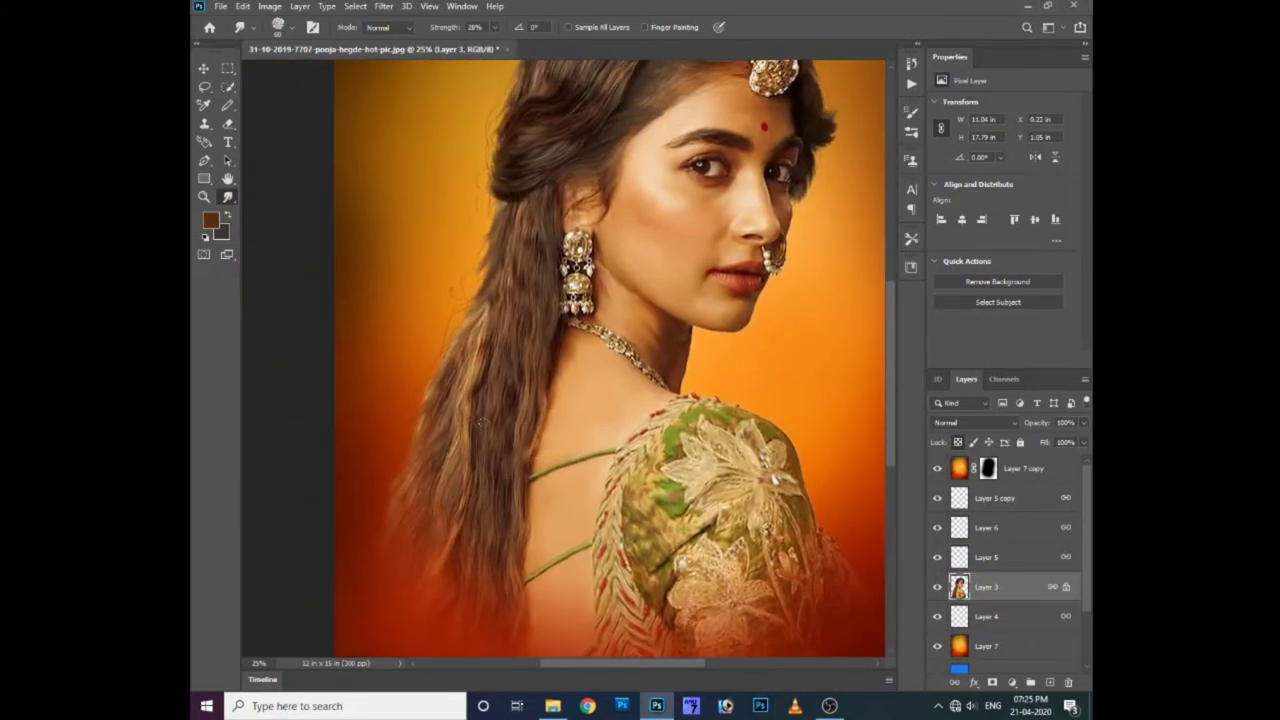
{"action": "key", "text": "ctrl+plus"}
{"action": "right_click", "coordinate": [484, 318]}
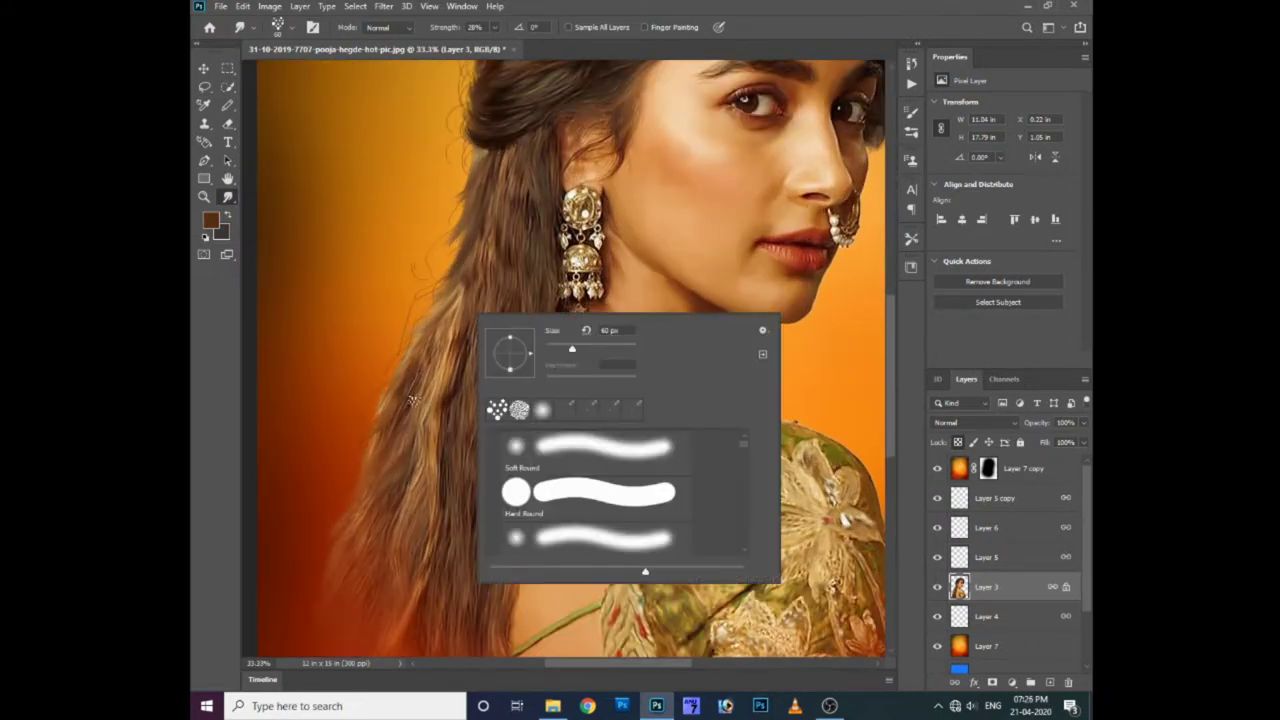
{"action": "left_click", "coordinate": [354, 390]}
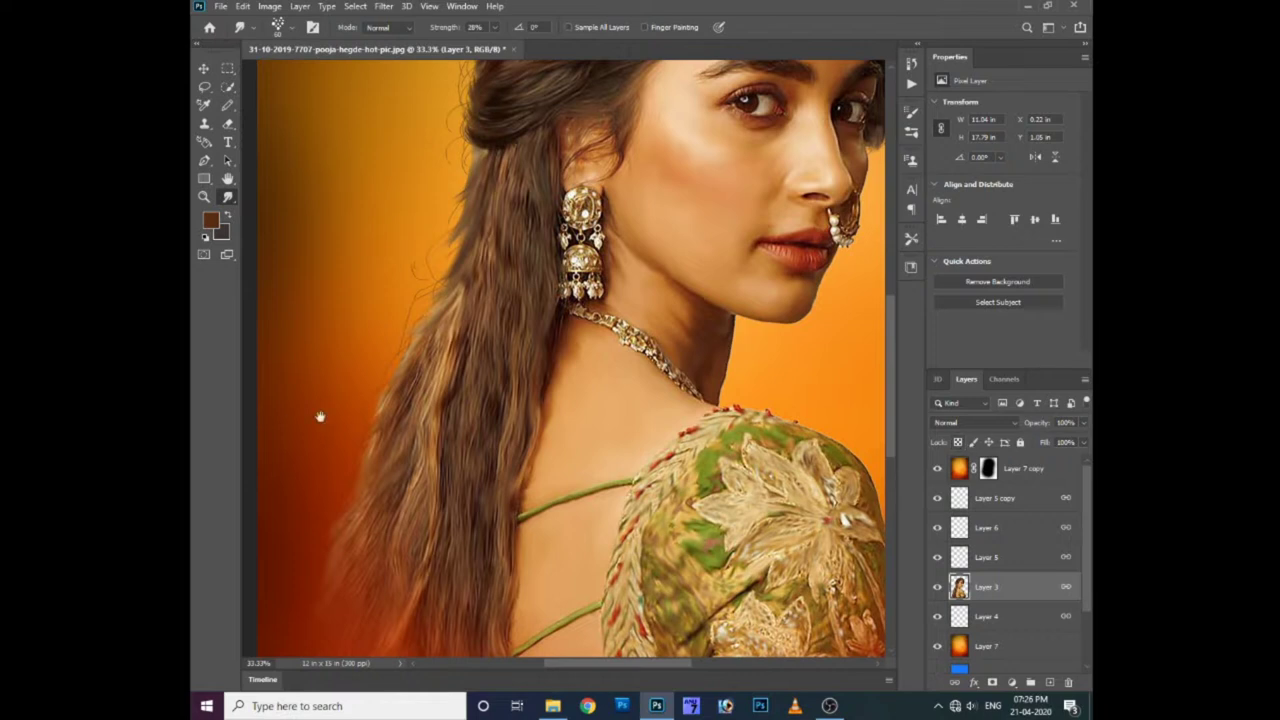
{"action": "scroll", "coordinate": [487, 444], "scroll_direction": "left", "scroll_amount": 3}
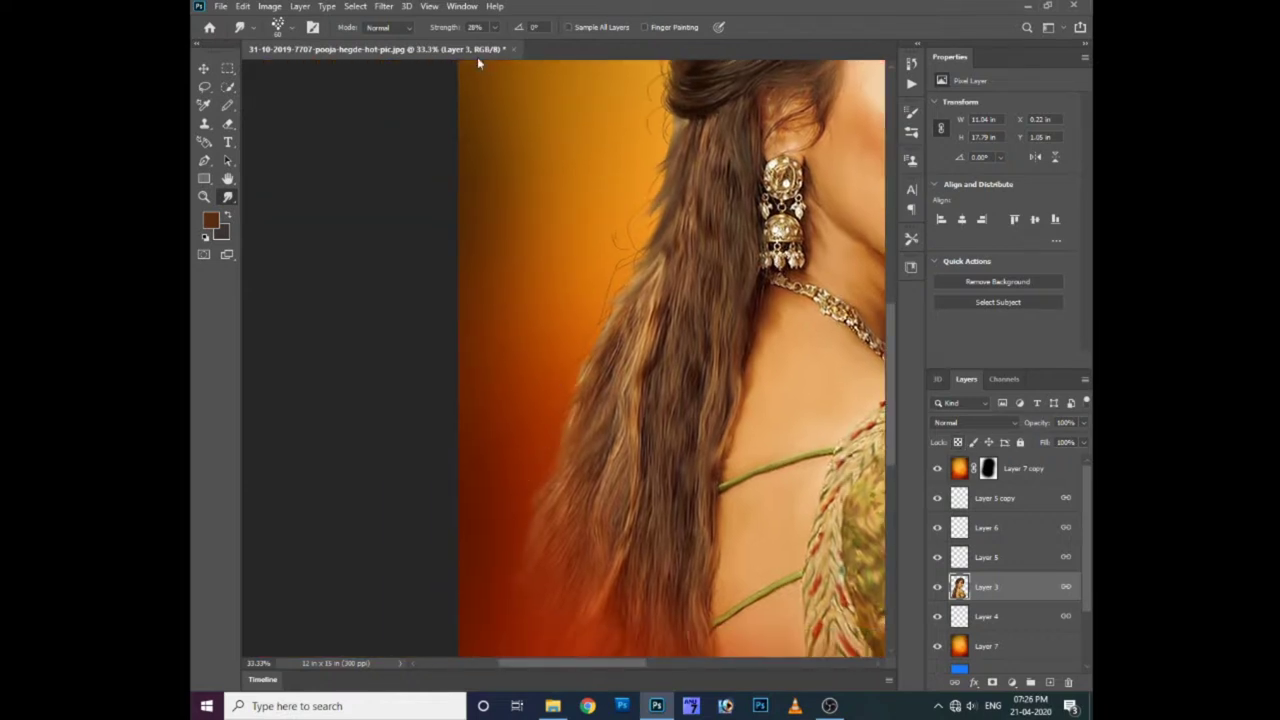
{"action": "left_click_drag", "start_coordinate": [590, 419], "coordinate": [597, 402]}
{"action": "scroll", "coordinate": [556, 340], "scroll_direction": "up", "scroll_amount": 3}
{"action": "scroll", "coordinate": [646, 300], "scroll_direction": "right", "scroll_amount": 2}
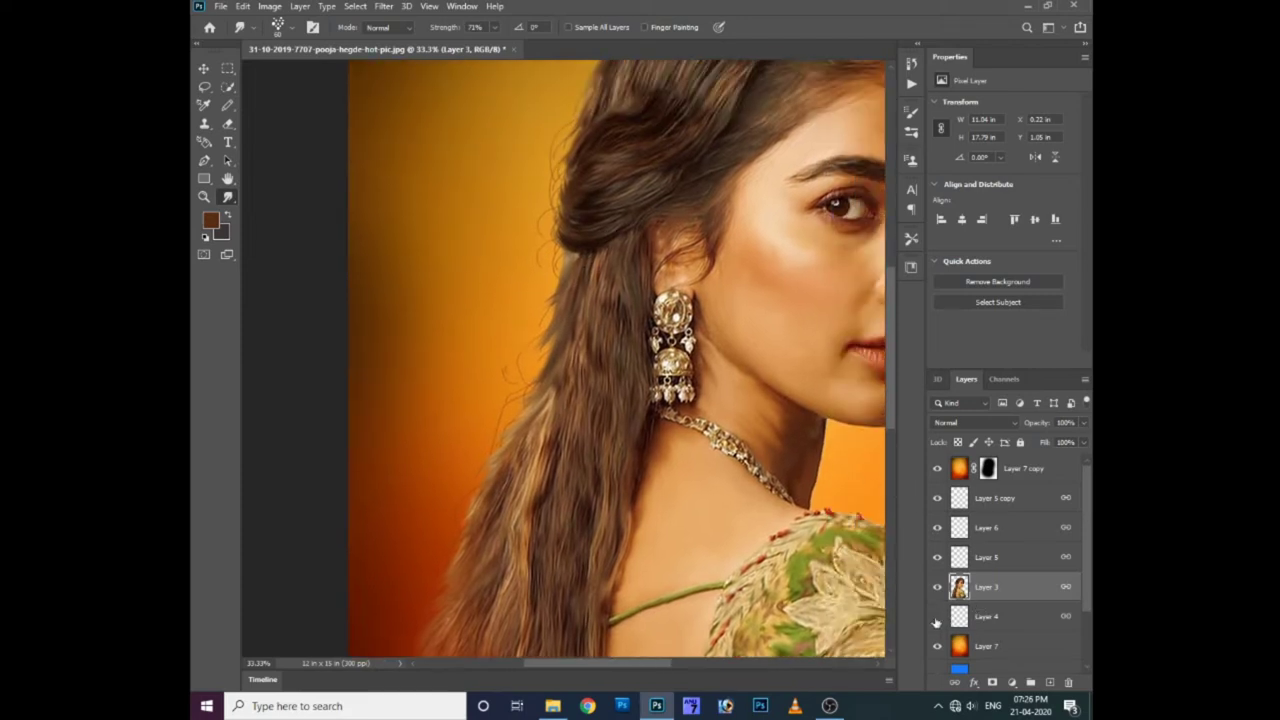
- Apply a Gaussian Blur to Layer 4
{"action": "left_click", "coordinate": [990, 617]}
{"action": "key", "text": "ctrl+minus"}
{"action": "key", "text": "ctrl+minus"}
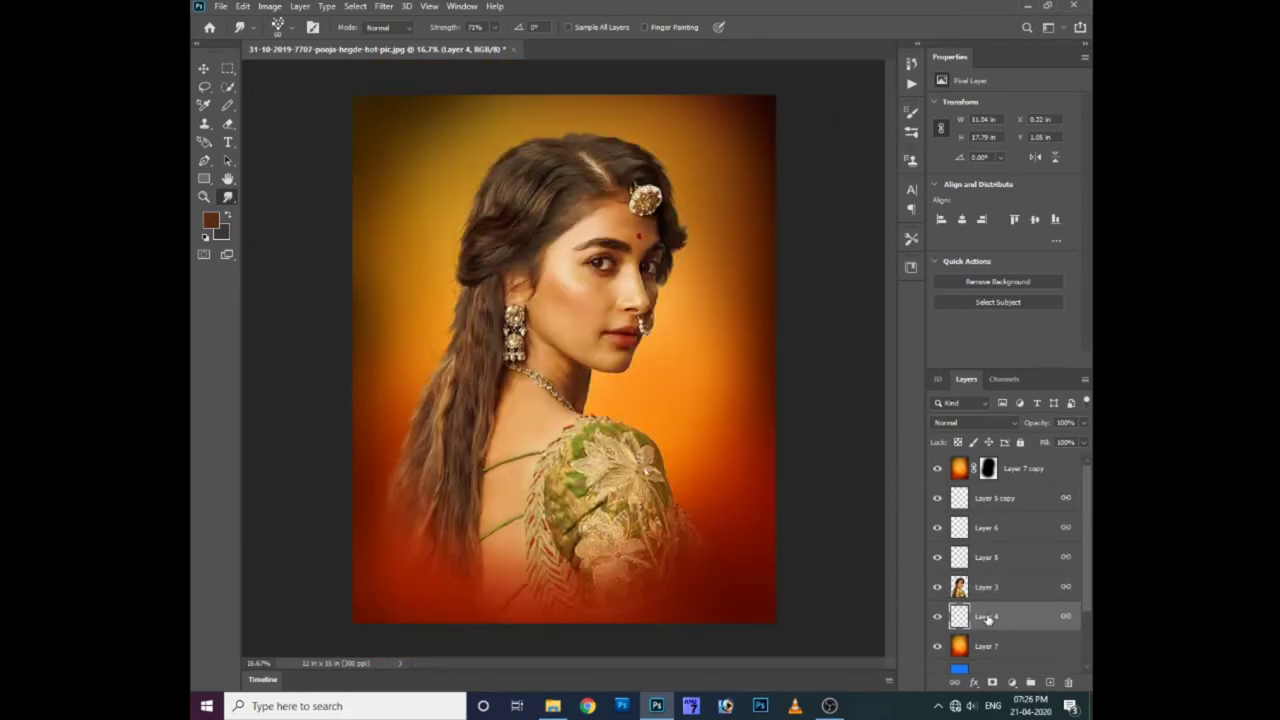
{"action": "key", "text": "ctrl+plus"}
{"action": "key", "text": "alt+t"}
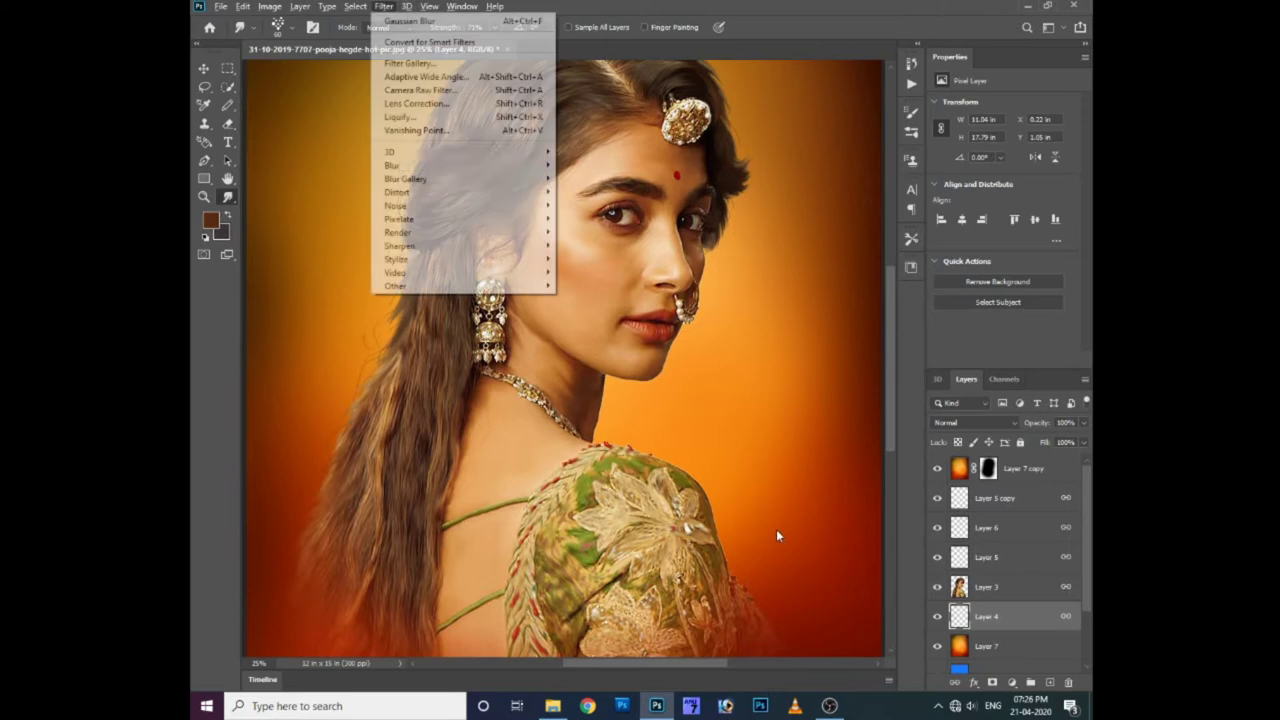
{"action": "mouse_move", "coordinate": [392, 165]}
{"action": "left_click", "coordinate": [592, 222]}
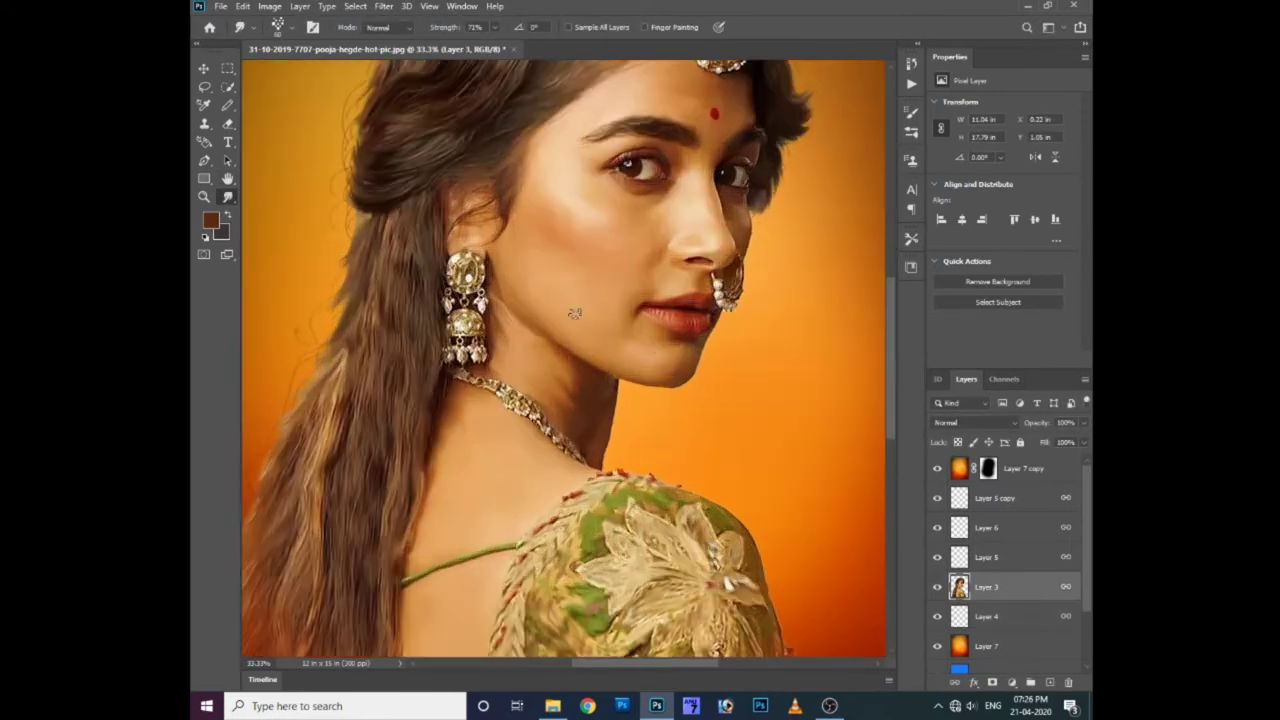
- Stamp all visible layers into a new merged Layer 8 with Ctrl+Alt+Shift+E
{"action": "scroll", "coordinate": [575, 313], "scroll_direction": "up", "scroll_amount": 5}
{"action": "scroll", "coordinate": [690, 453], "scroll_direction": "up", "scroll_amount": 1}
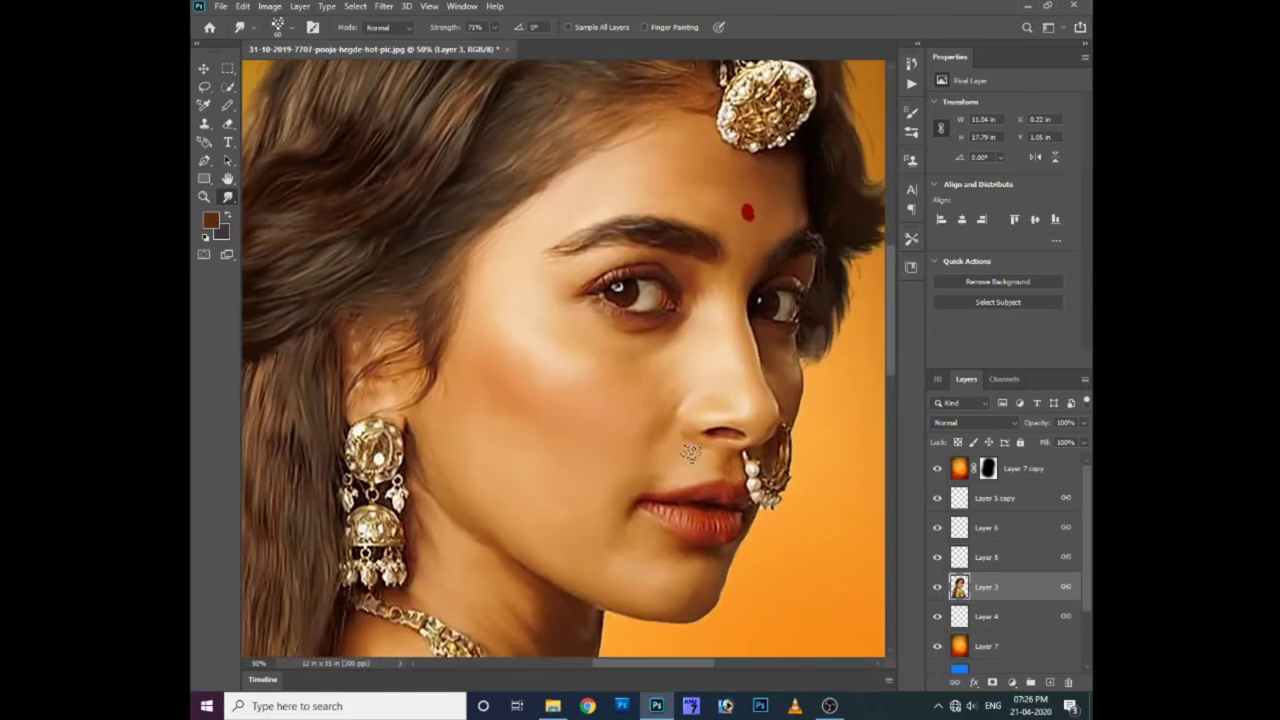
{"action": "key", "text": "ctrl+shift+alt+e"}
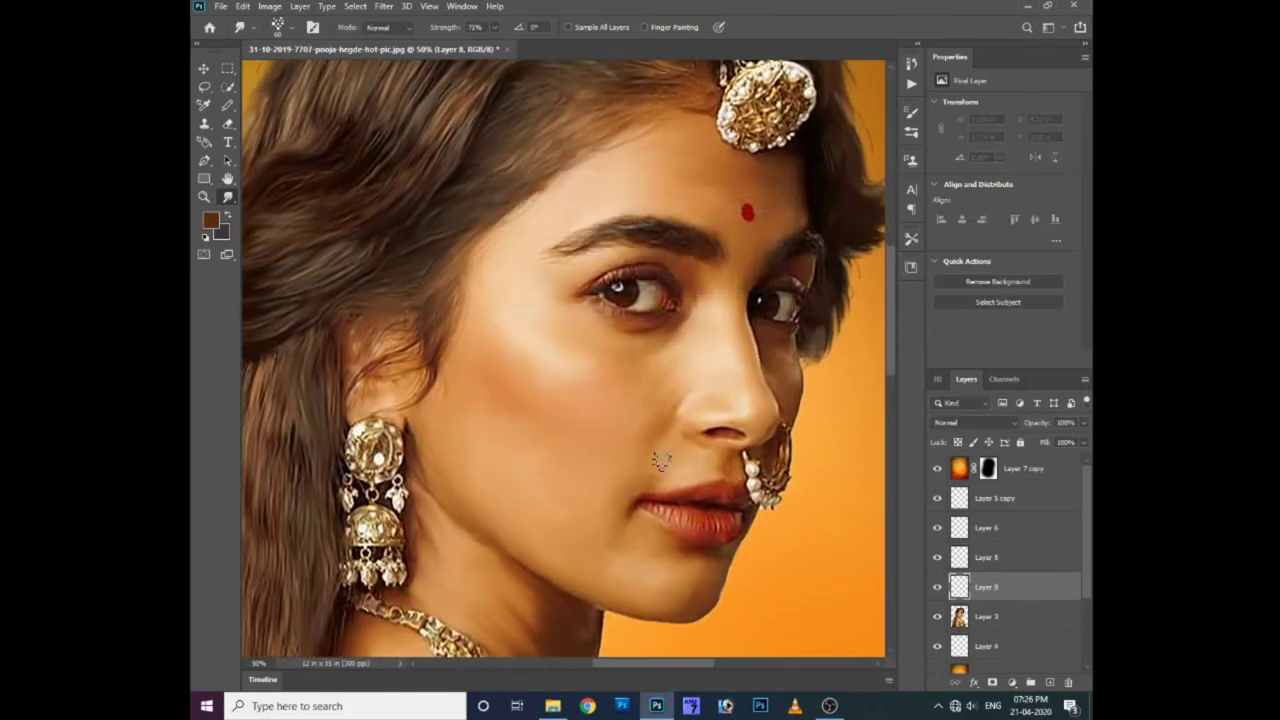
{"action": "left_click", "coordinate": [971, 423]}
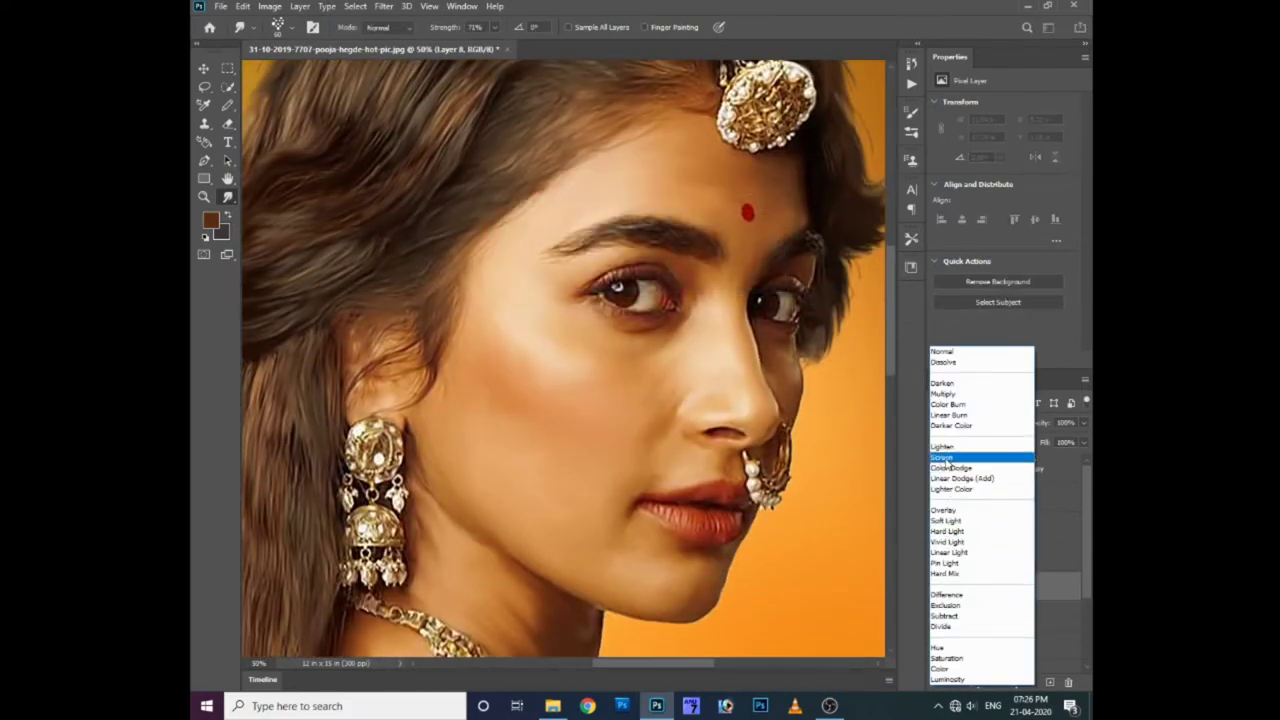
- Set Layer 8 to Overlay and paint a bright red blush across the cheek
{"action": "left_click", "coordinate": [943, 510]}
{"action": "left_click", "coordinate": [210, 219]}
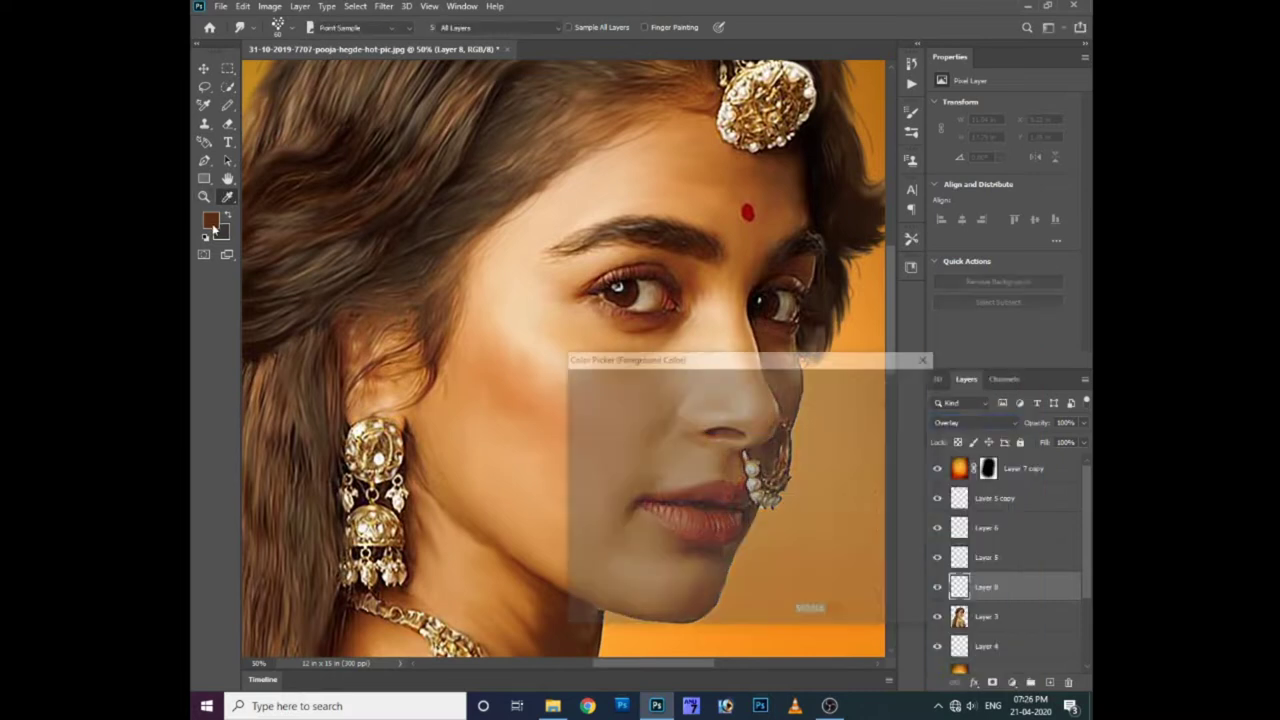
{"action": "left_click", "coordinate": [765, 398]}
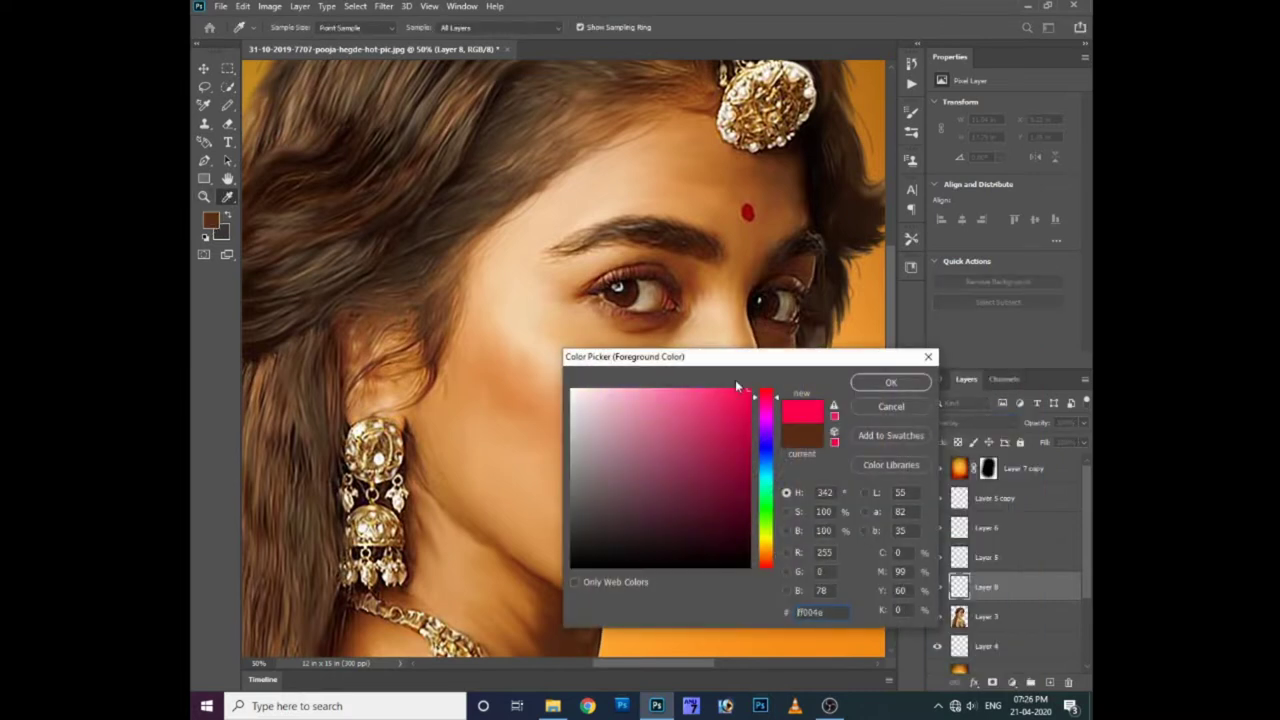
{"action": "key", "text": "Return"}
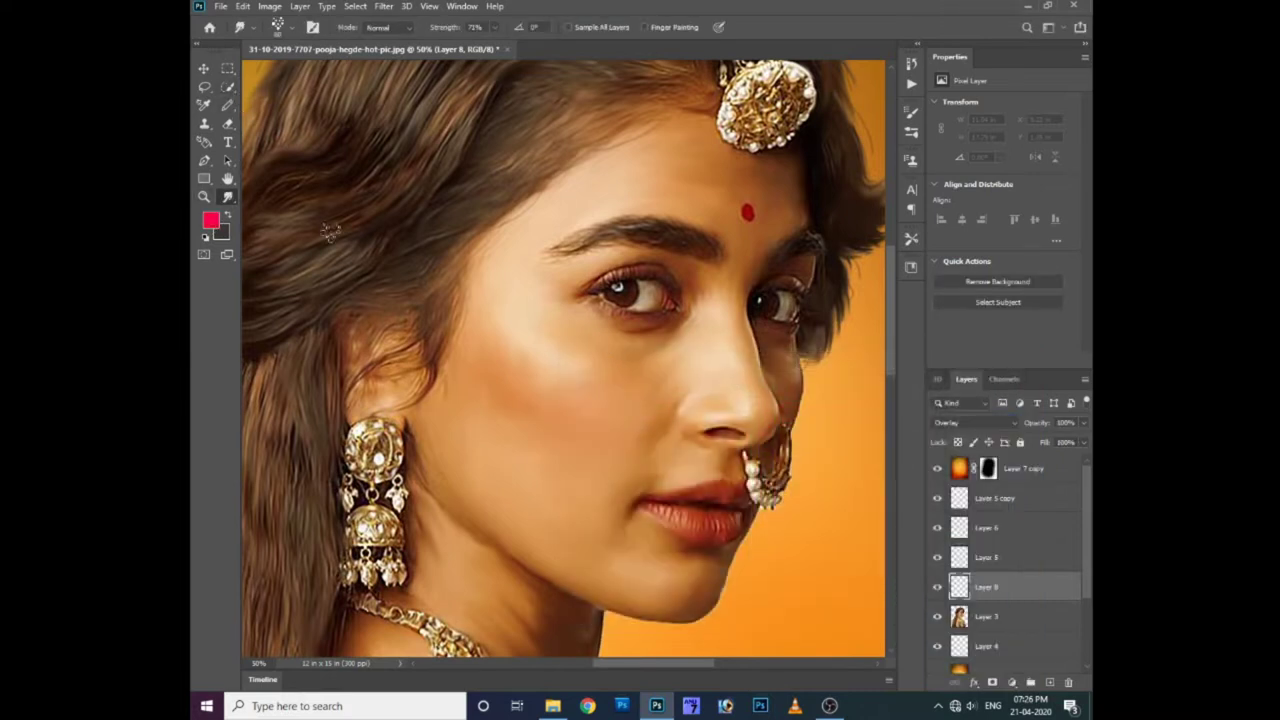
{"action": "right_click", "coordinate": [228, 106]}
{"action": "left_click", "coordinate": [280, 107]}
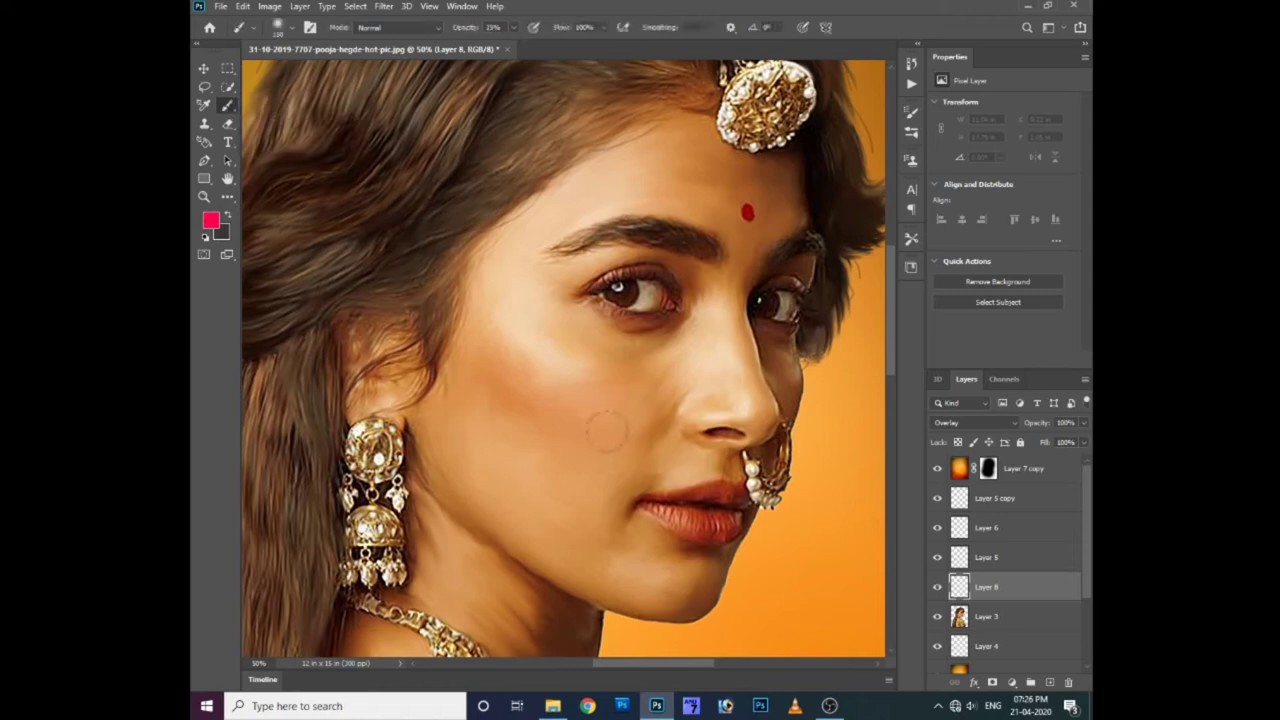
{"action": "mouse_move", "coordinate": [543, 366]}
{"action": "left_mouse_down"}
{"action": "mouse_move", "coordinate": [660, 422]}
{"action": "mouse_move", "coordinate": [550, 388]}
{"action": "mouse_move", "coordinate": [528, 363]}
{"action": "mouse_move", "coordinate": [557, 371]}
{"action": "mouse_move", "coordinate": [528, 329]}
{"action": "mouse_move", "coordinate": [645, 400]}
{"action": "mouse_move", "coordinate": [614, 443]}
{"action": "mouse_move", "coordinate": [602, 413]}
{"action": "left_mouse_up"}
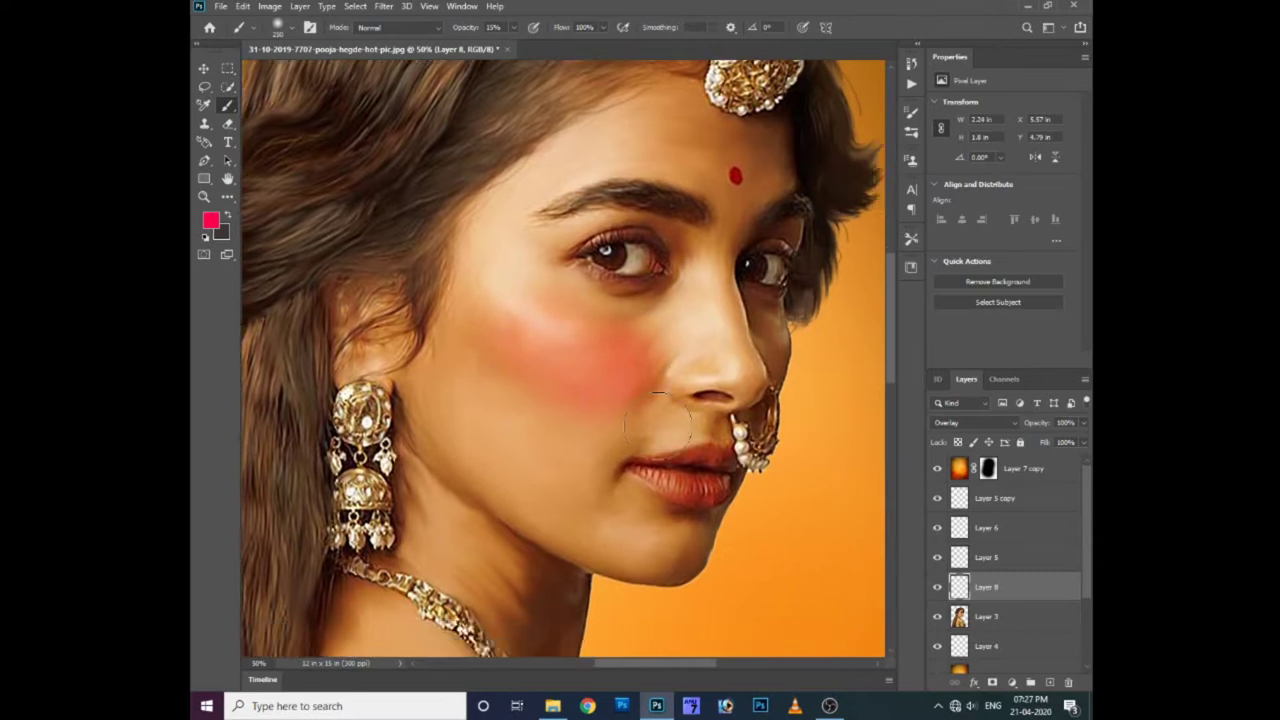
- Soften the blush with a 1.0-radius Gaussian Blur, then switch to a smaller eraser
{"action": "left_click", "coordinate": [383, 6]}
{"action": "left_click", "coordinate": [585, 219]}
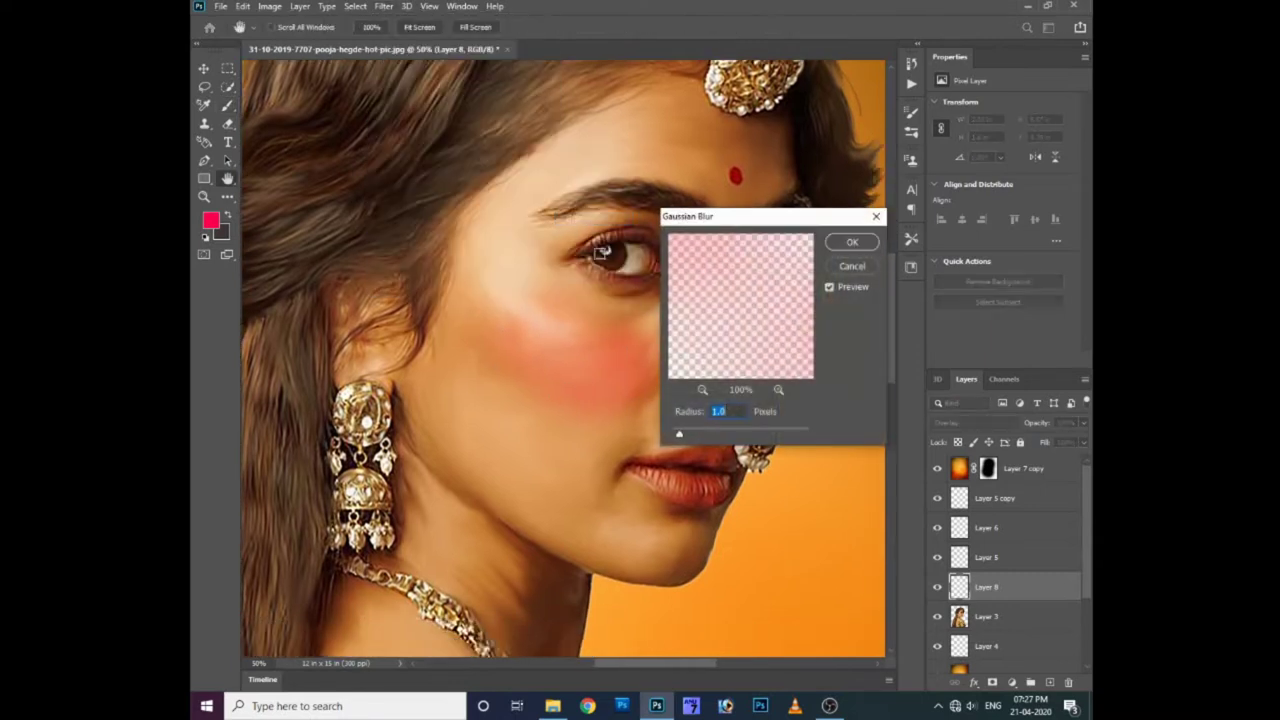
{"action": "key", "text": "Return"}
{"action": "key", "text": "e"}
{"action": "key", "text": "bracketleft"}
{"action": "key", "text": "bracketleft"}
{"action": "key", "text": "bracketleft"}
{"action": "key", "text": "bracketleft"}
{"action": "key", "text": "bracketleft"}
{"action": "key", "text": "bracketleft"}
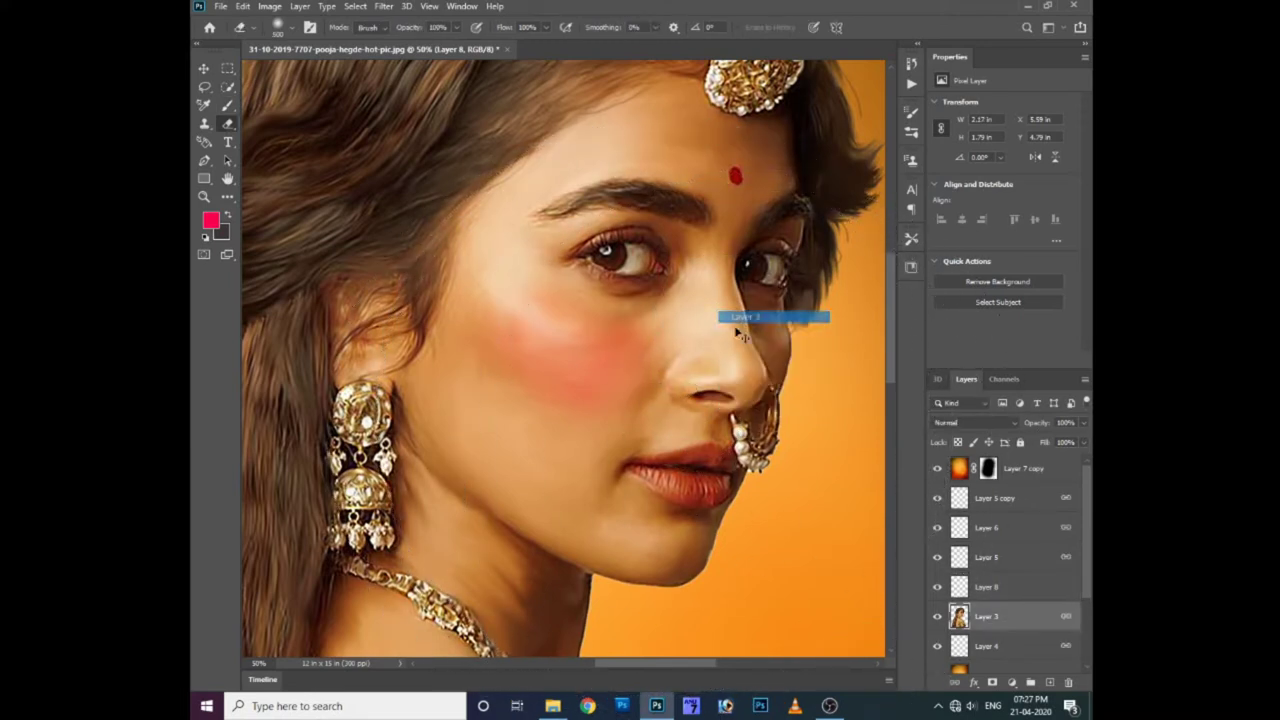
- Set a light peach foreground colour and make Layer 8 the active layer
{"action": "key", "text": "i"}
{"action": "left_click", "coordinate": [210, 220]}
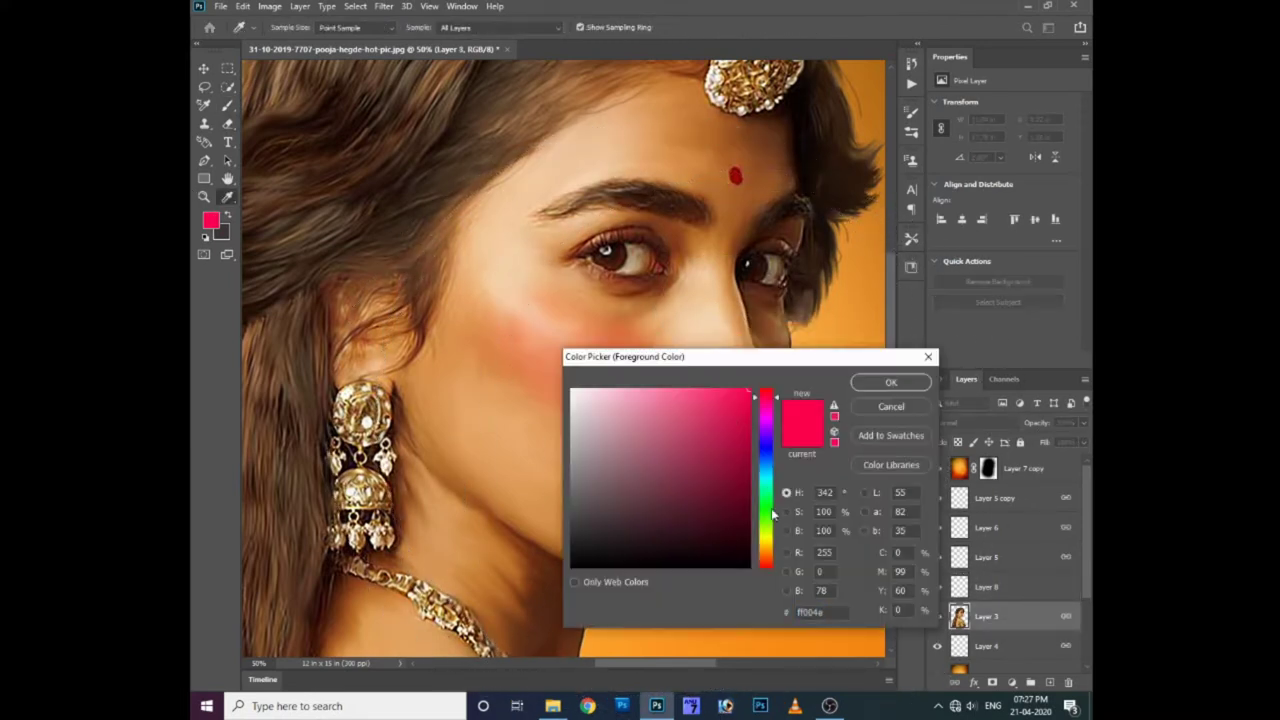
{"action": "left_click_drag", "start_coordinate": [772, 514], "coordinate": [770, 550]}
{"action": "left_click_drag", "start_coordinate": [750, 390], "coordinate": [648, 375]}
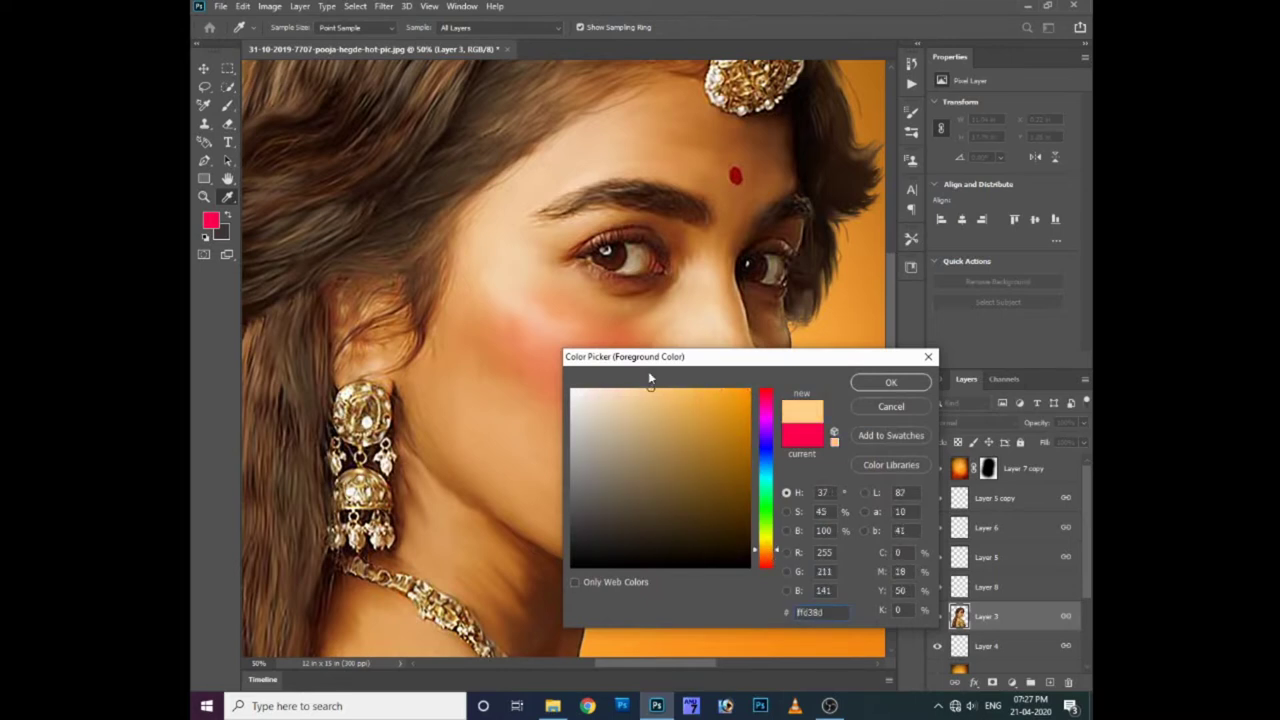
{"action": "key", "text": "Return"}
{"action": "key", "text": "e"}
{"action": "left_click_drag", "start_coordinate": [722, 272], "coordinate": [731, 357]}
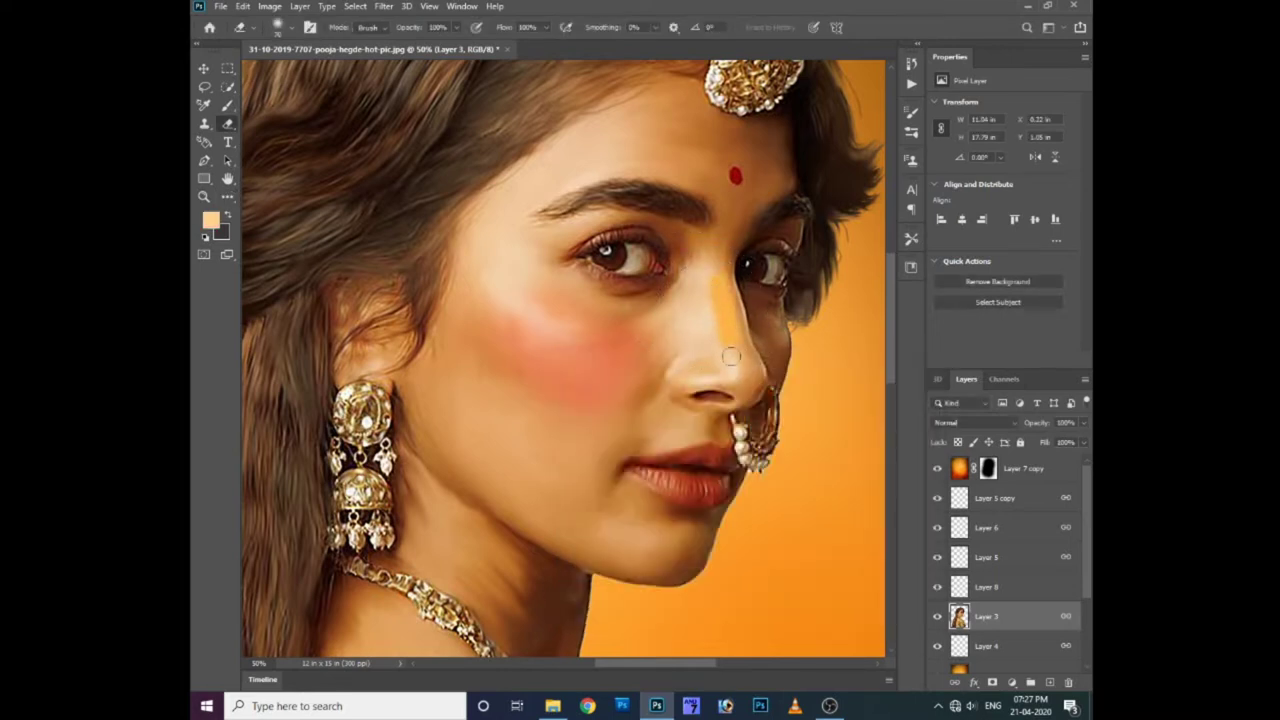
{"action": "right_click", "coordinate": [714, 333]}
{"action": "left_click", "coordinate": [722, 338]}
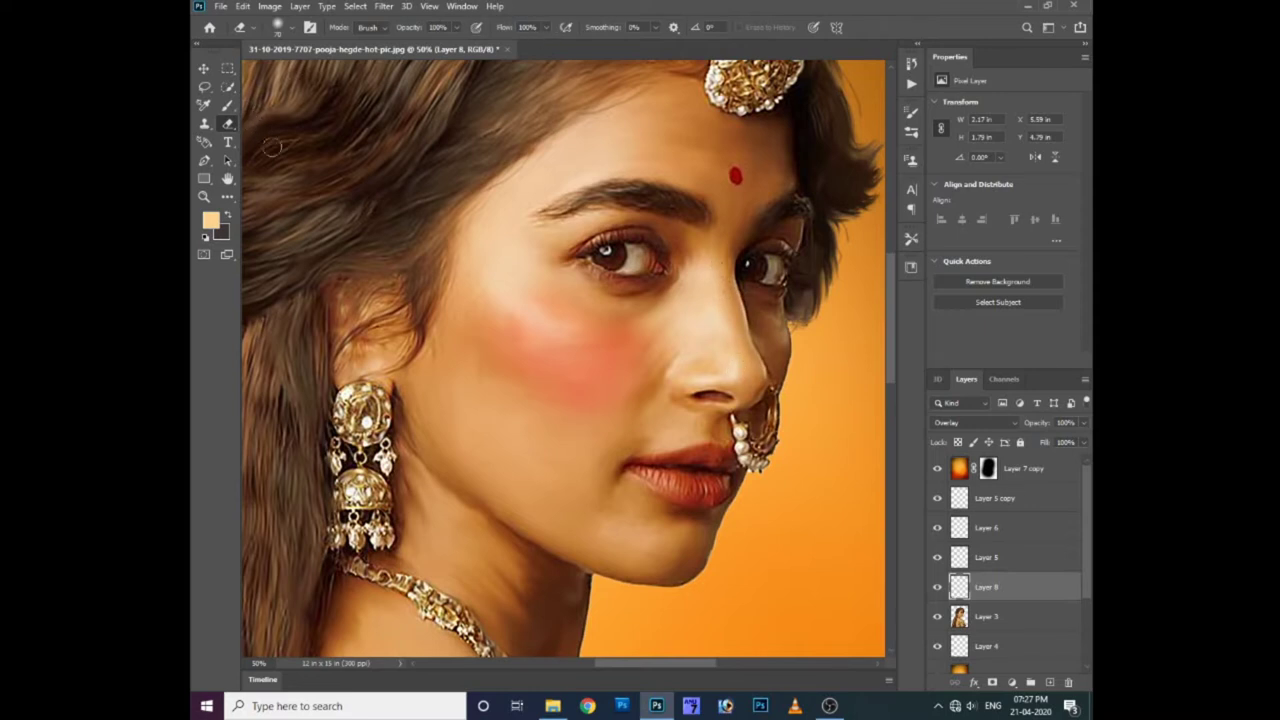
- Paint faint peach highlights on the nose bridge, jaw, forehead and left cheek
{"action": "key", "text": "b"}
{"action": "key", "text": "bracketleft"}
{"action": "key", "text": "bracketleft"}
{"action": "key", "text": "bracketleft"}
{"action": "left_click_drag", "start_coordinate": [742, 358], "coordinate": [730, 306]}
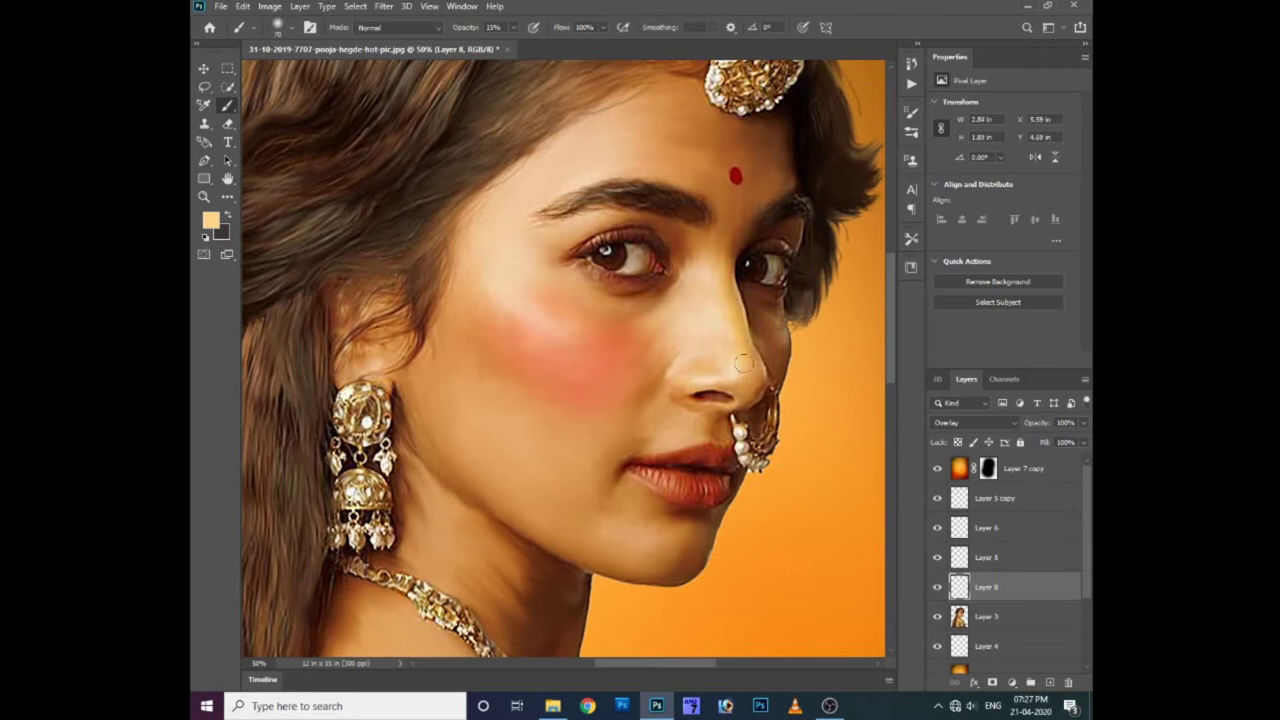
{"action": "left_click", "coordinate": [212, 219]}
{"action": "key", "text": "Return"}
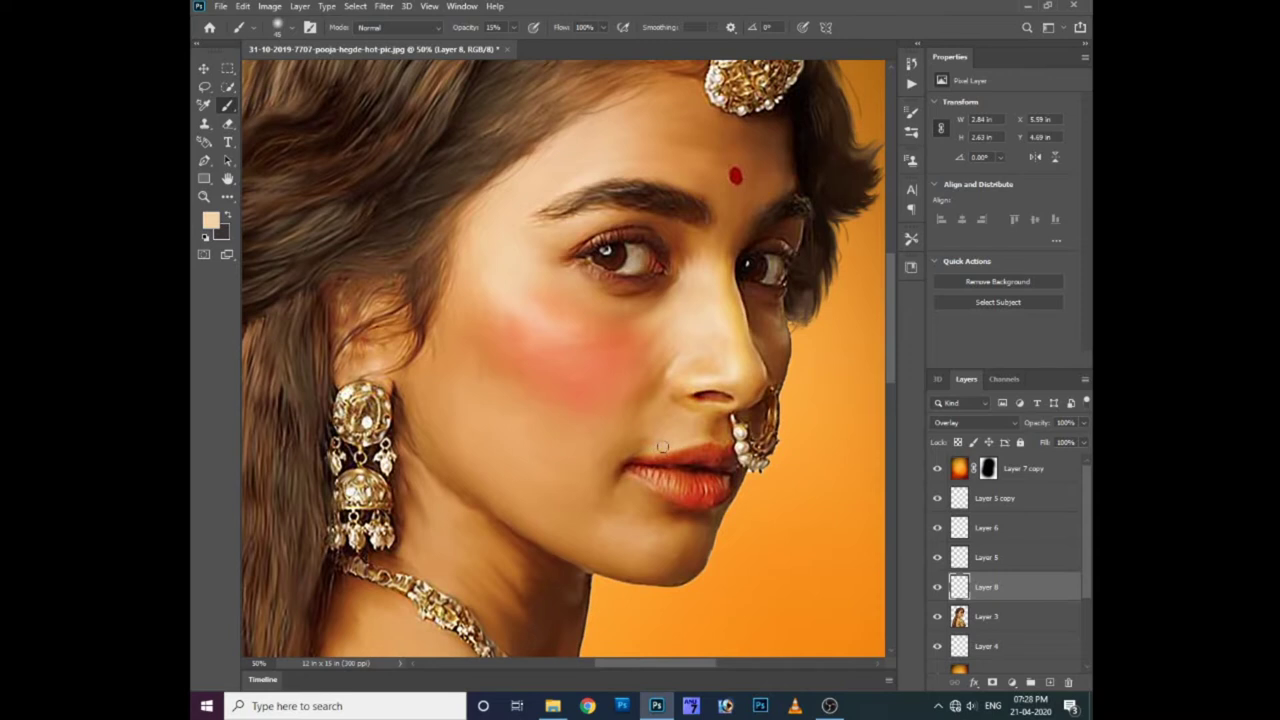
{"action": "left_click_drag", "start_coordinate": [562, 508], "coordinate": [600, 540]}
{"action": "mouse_move", "coordinate": [541, 255]}
{"action": "left_mouse_down"}
{"action": "mouse_move", "coordinate": [670, 111]}
{"action": "mouse_move", "coordinate": [610, 153]}
{"action": "mouse_move", "coordinate": [686, 120]}
{"action": "mouse_move", "coordinate": [640, 140]}
{"action": "left_mouse_up"}
{"action": "mouse_move", "coordinate": [581, 449]}
{"action": "left_mouse_down"}
{"action": "mouse_move", "coordinate": [466, 397]}
{"action": "mouse_move", "coordinate": [474, 426]}
{"action": "left_mouse_up"}
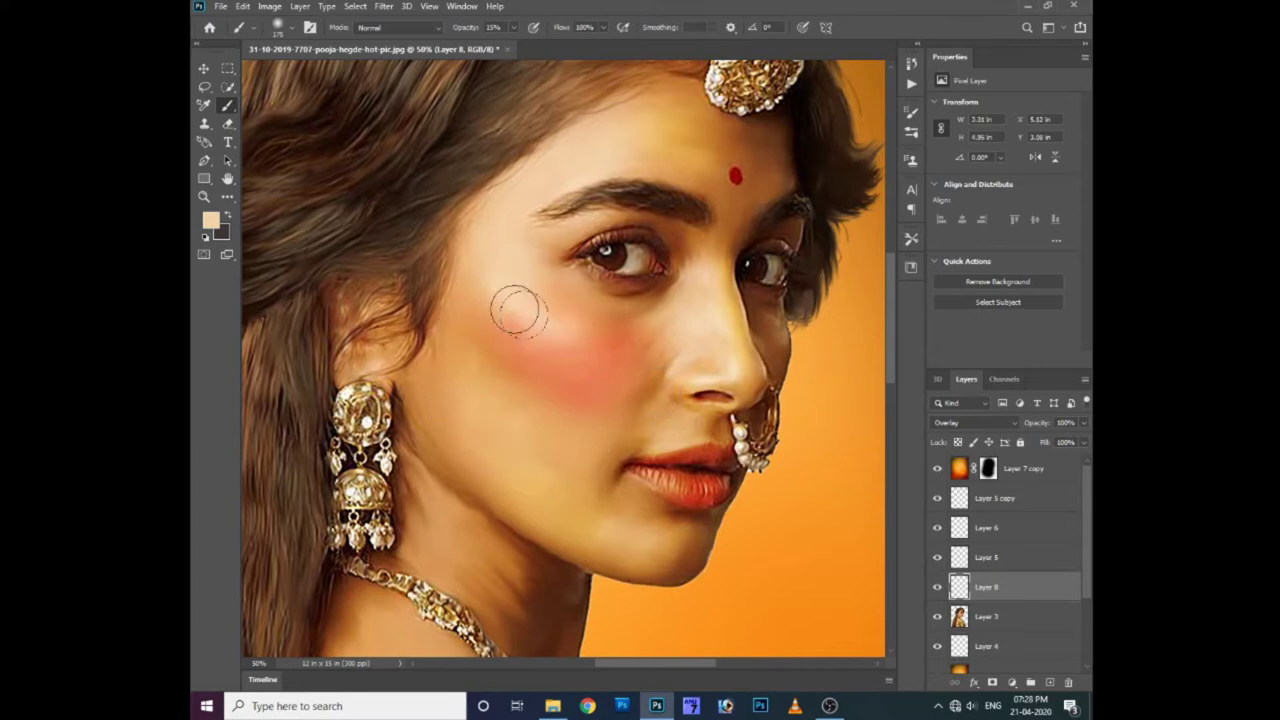
- Add faint peach highlights on the neck, the earring area and across the hairline
{"action": "key", "text": "p"}
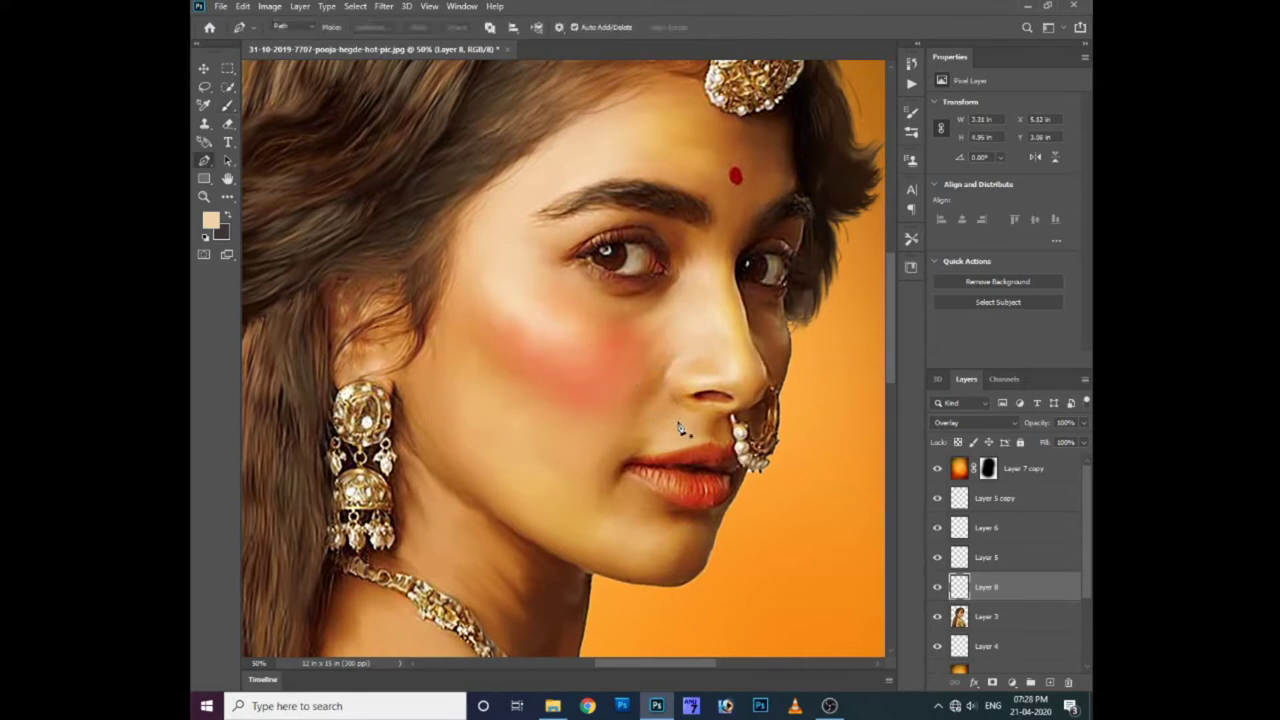
{"action": "key", "text": "b"}
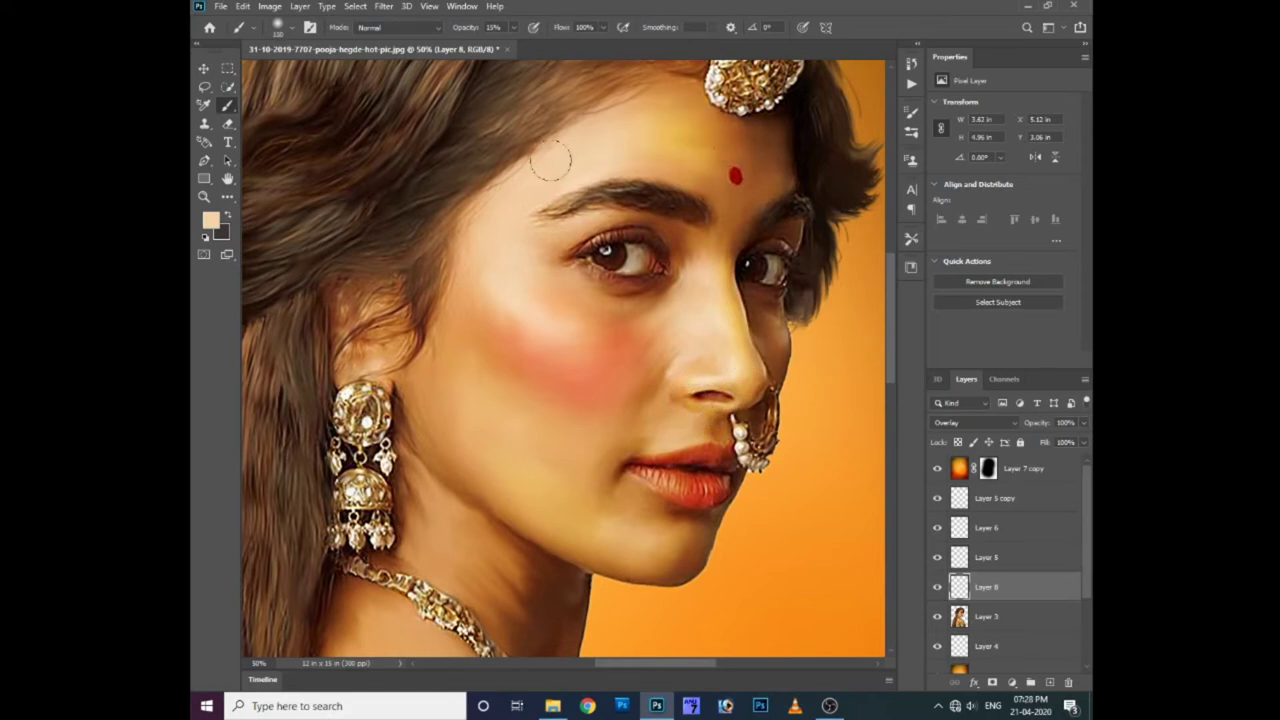
{"action": "left_click_drag", "start_coordinate": [475, 540], "coordinate": [540, 600]}
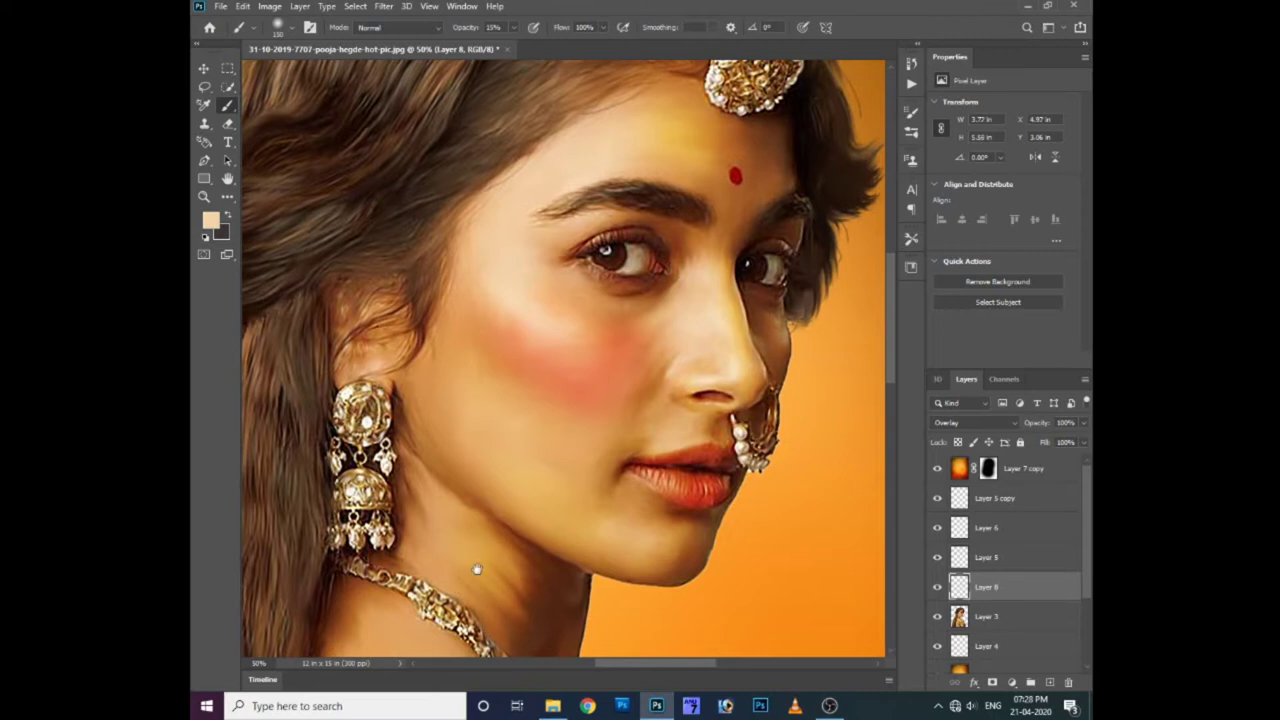
{"action": "scroll", "coordinate": [485, 518], "scroll_direction": "down", "scroll_amount": 1}
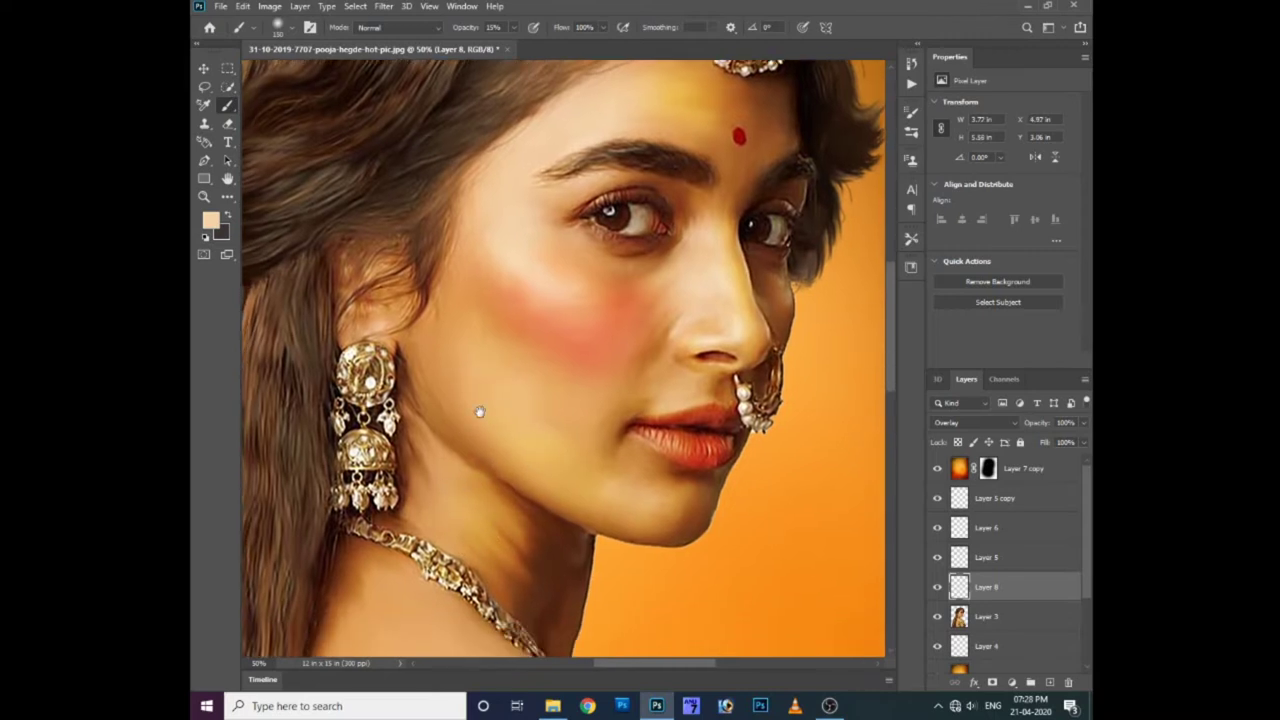
{"action": "left_click_drag", "start_coordinate": [479, 411], "coordinate": [504, 411]}
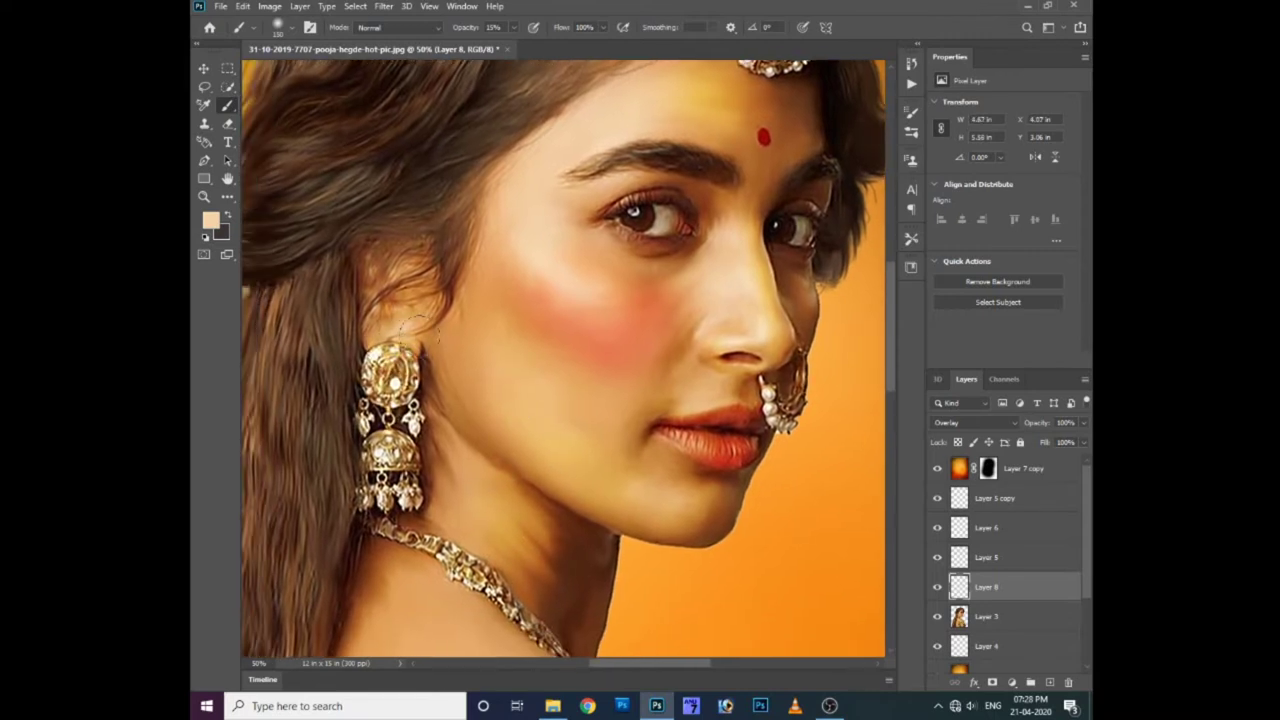
{"action": "left_click_drag", "start_coordinate": [372, 430], "coordinate": [362, 472]}
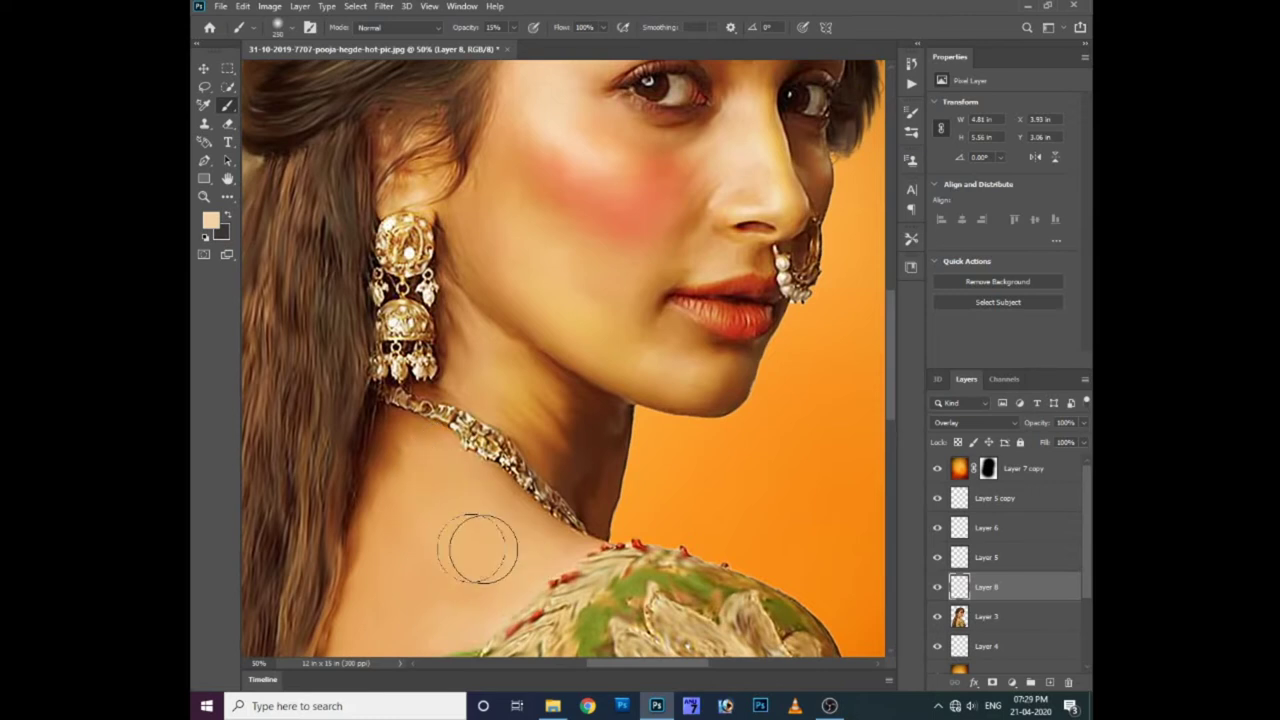
{"action": "left_click_drag", "start_coordinate": [480, 537], "coordinate": [566, 491]}
{"action": "scroll", "coordinate": [560, 500], "scroll_direction": "up", "scroll_amount": 5}
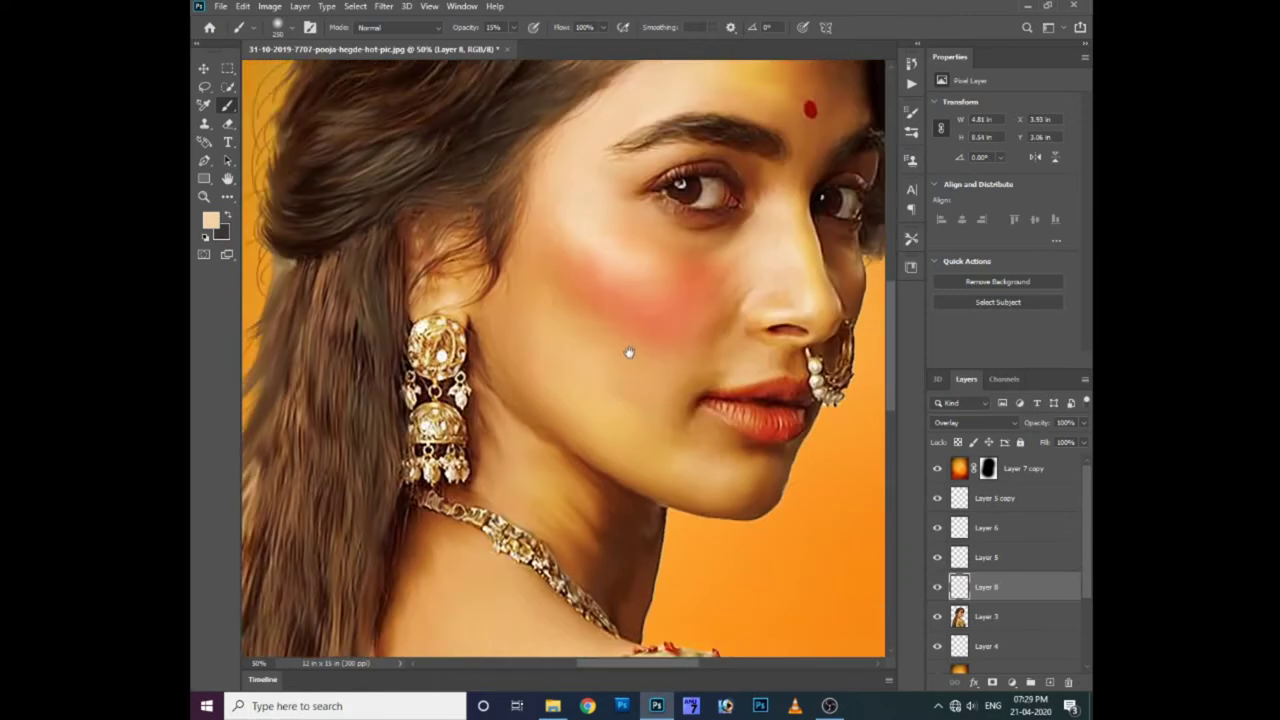
{"action": "scroll", "coordinate": [480, 400], "scroll_direction": "up", "scroll_amount": 5}
{"action": "scroll", "coordinate": [400, 320], "scroll_direction": "up", "scroll_amount": 5}
{"action": "mouse_move", "coordinate": [376, 292]}
{"action": "left_mouse_down"}
{"action": "mouse_move", "coordinate": [503, 309]}
{"action": "mouse_move", "coordinate": [337, 251]}
{"action": "mouse_move", "coordinate": [530, 320]}
{"action": "mouse_move", "coordinate": [514, 290]}
{"action": "mouse_move", "coordinate": [663, 271]}
{"action": "mouse_move", "coordinate": [606, 223]}
{"action": "mouse_move", "coordinate": [609, 263]}
{"action": "mouse_move", "coordinate": [701, 233]}
{"action": "left_mouse_up"}
- Dodge Layer 3 to lighten the hair across the crown and the earring area
{"action": "left_click", "coordinate": [984, 619]}
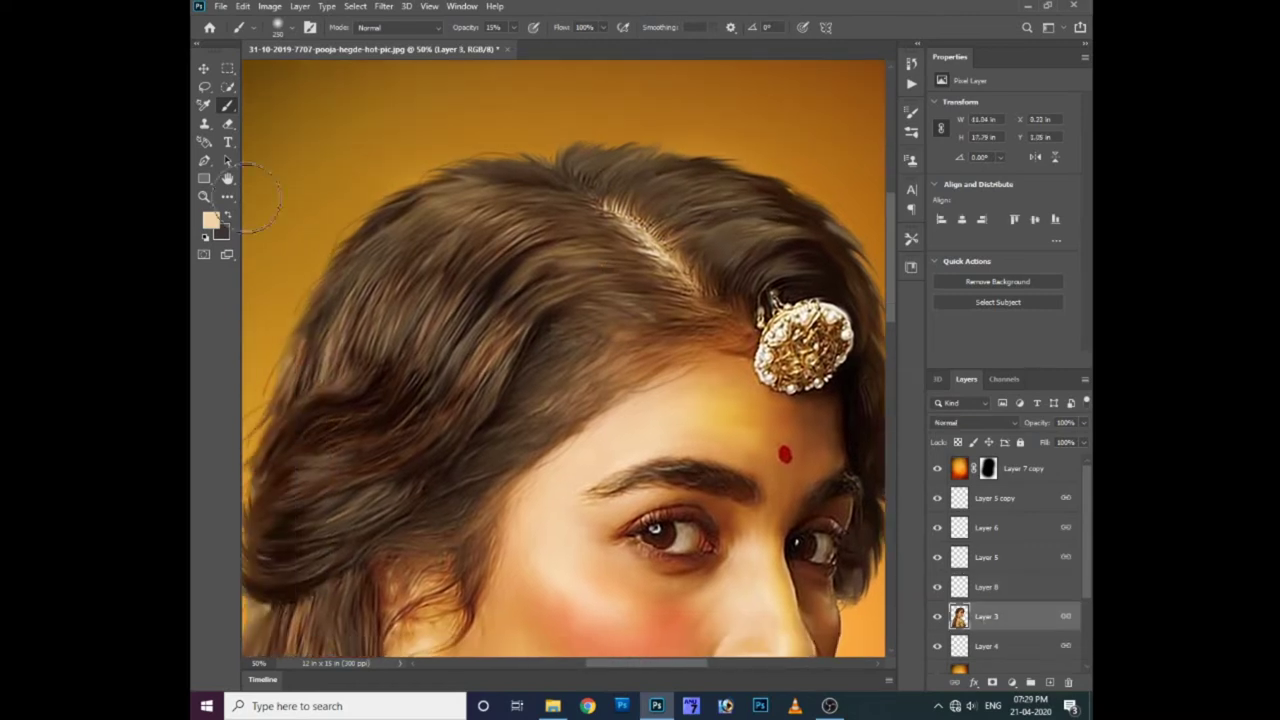
{"action": "left_click", "coordinate": [228, 196]}
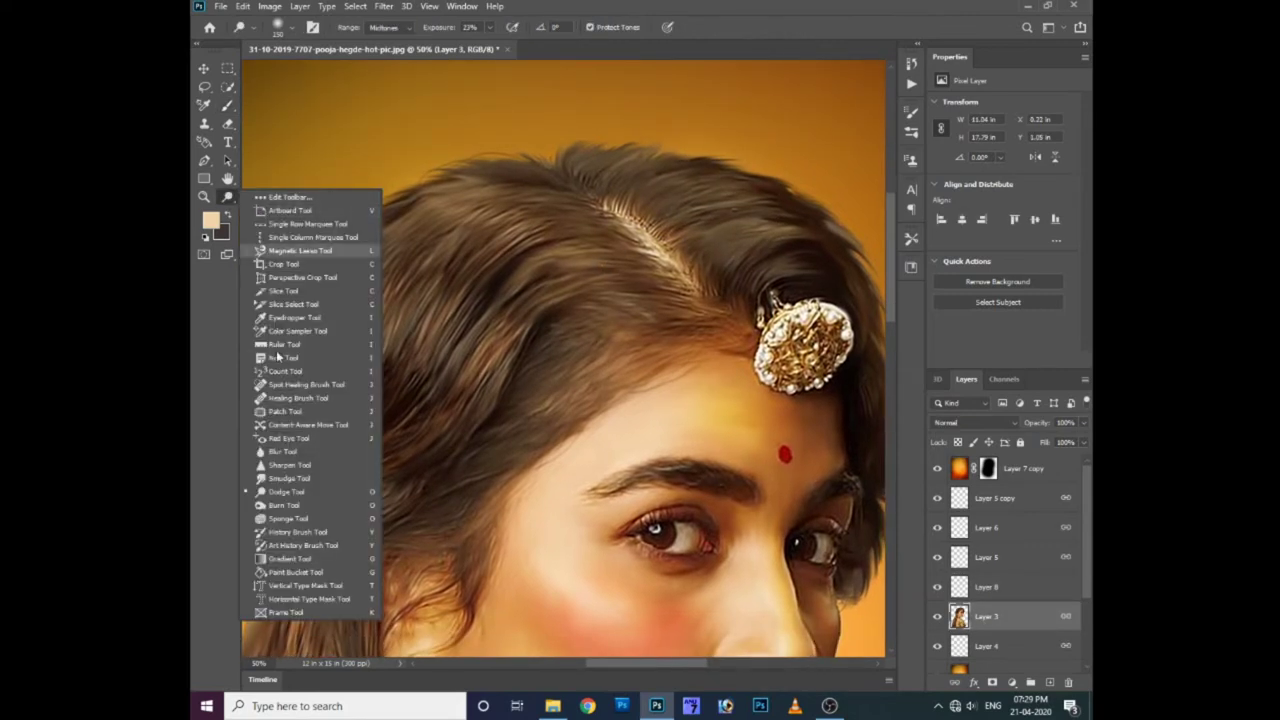
{"action": "left_click", "coordinate": [280, 490]}
{"action": "mouse_move", "coordinate": [533, 237]}
{"action": "left_mouse_down"}
{"action": "mouse_move", "coordinate": [486, 251]}
{"action": "mouse_move", "coordinate": [600, 275]}
{"action": "mouse_move", "coordinate": [775, 232]}
{"action": "left_mouse_up"}
{"action": "scroll", "coordinate": [640, 286], "scroll_direction": "down", "scroll_amount": 2}
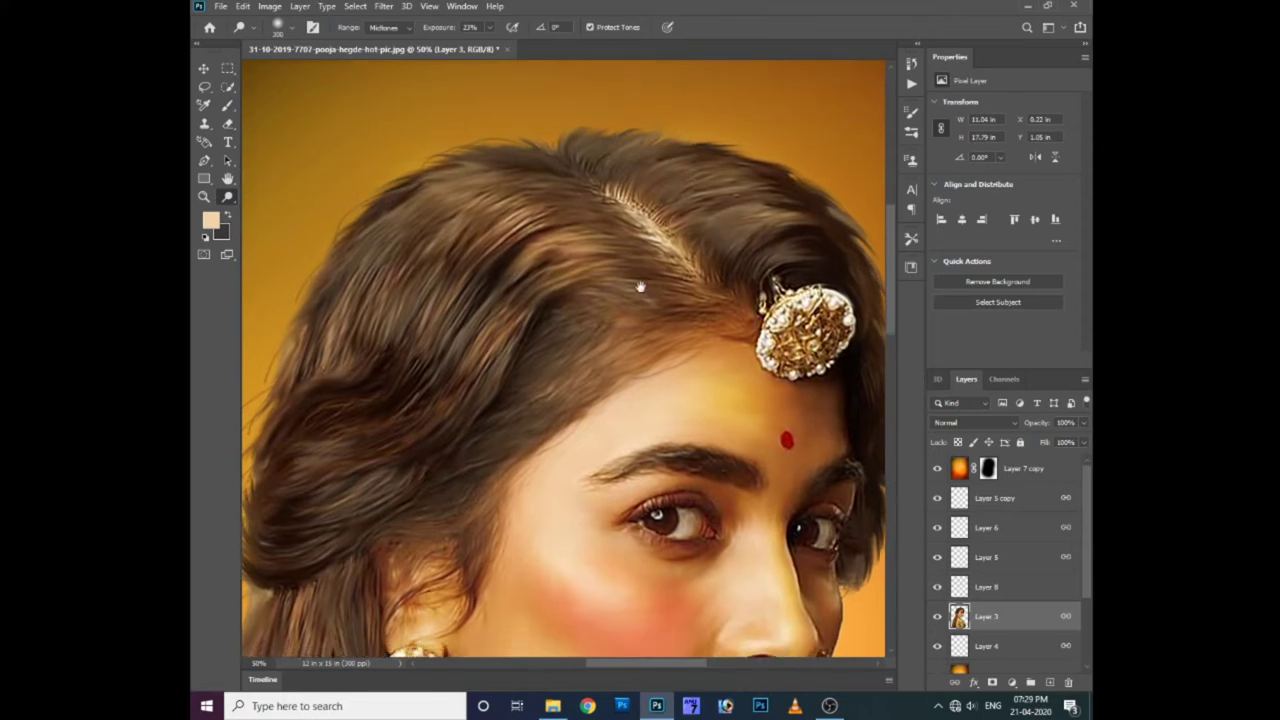
{"action": "scroll", "coordinate": [554, 294], "scroll_direction": "down", "scroll_amount": 2}
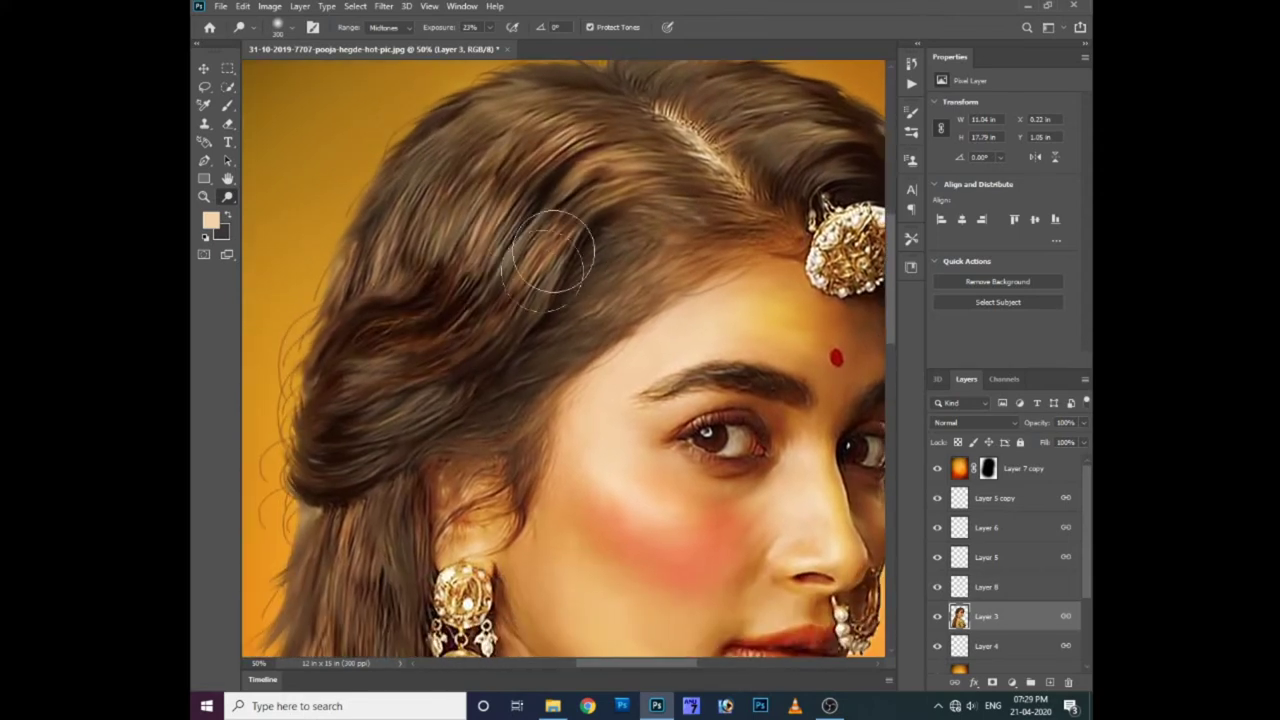
{"action": "scroll", "coordinate": [450, 200], "scroll_direction": "down", "scroll_amount": 4}
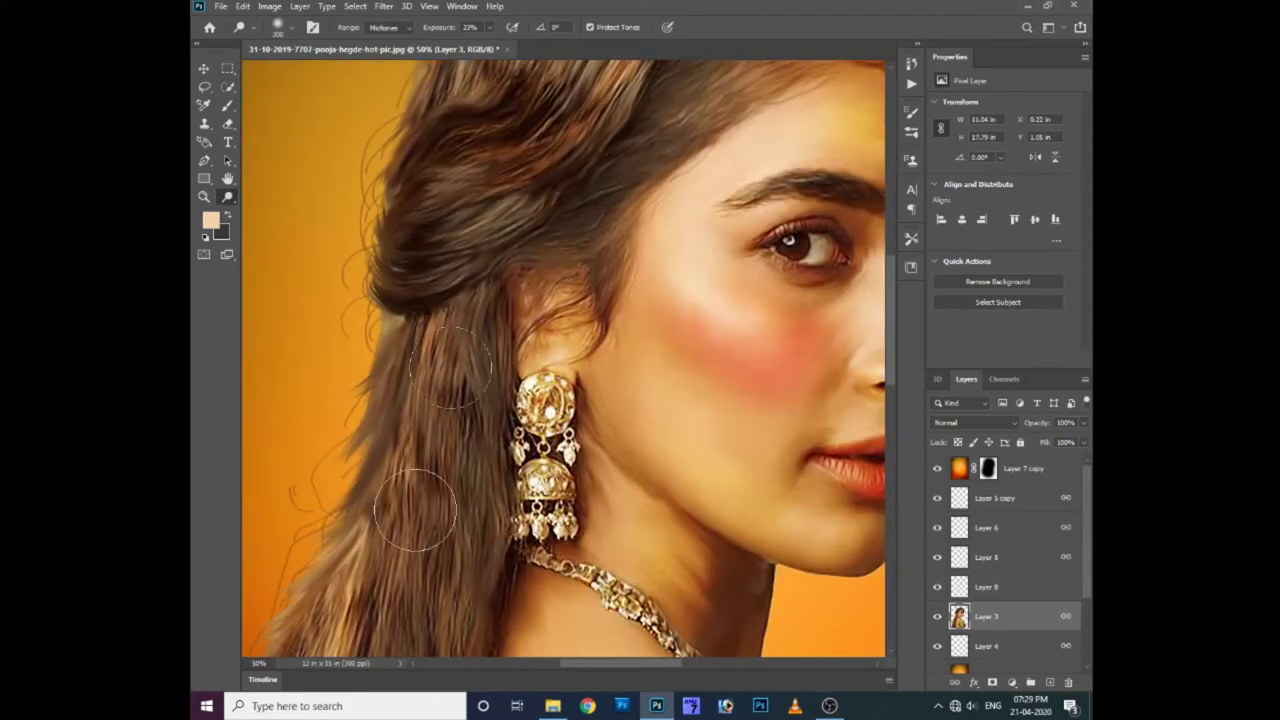
{"action": "scroll", "coordinate": [469, 449], "scroll_direction": "down", "scroll_amount": 4}
{"action": "scroll", "coordinate": [552, 203], "scroll_direction": "down", "scroll_amount": 2}
{"action": "left_click_drag", "start_coordinate": [552, 203], "coordinate": [550, 228]}
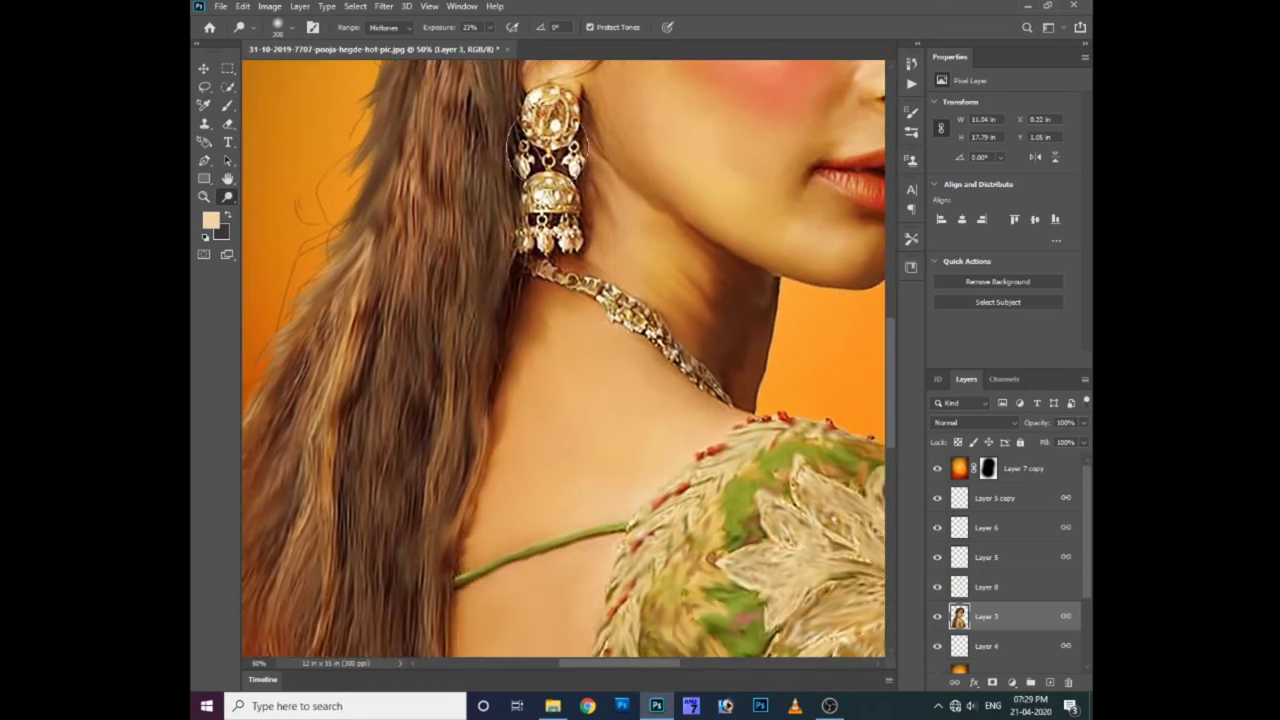
- Dodge under the eye and raise the dodge exposure to 49%
{"action": "left_click_drag", "start_coordinate": [735, 270], "coordinate": [628, 470]}
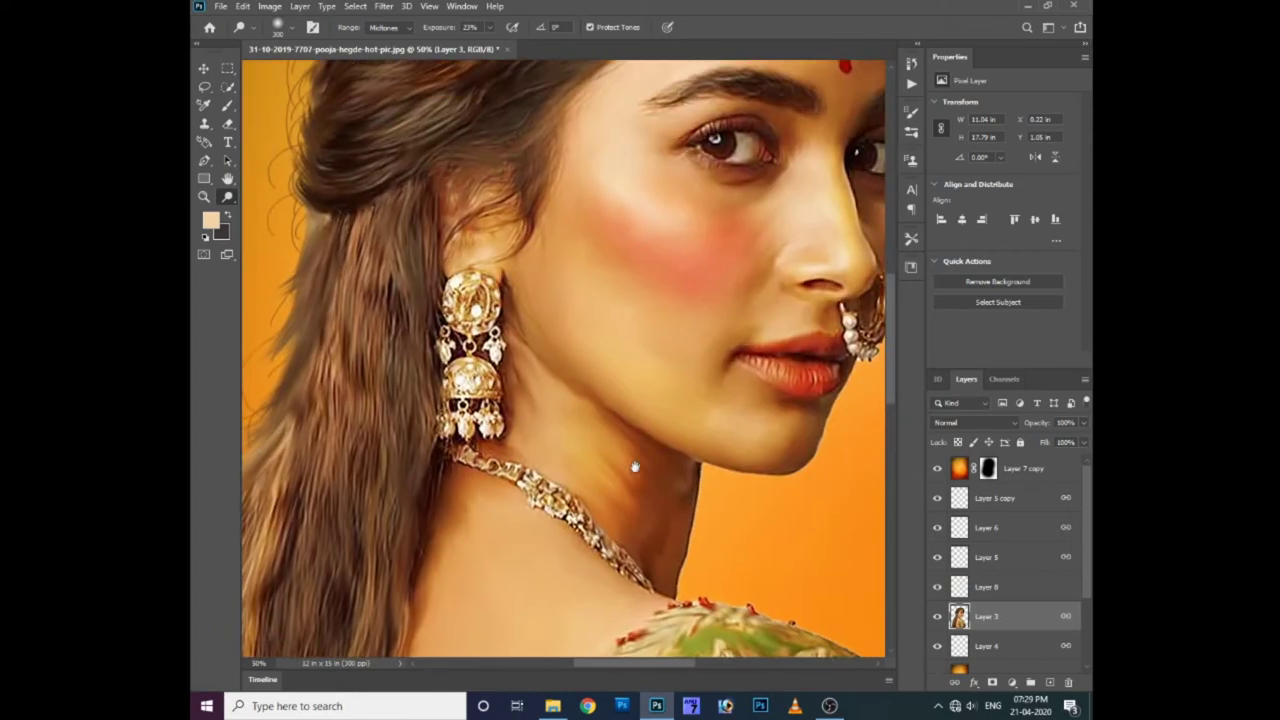
{"action": "left_click_drag", "start_coordinate": [641, 361], "coordinate": [561, 419]}
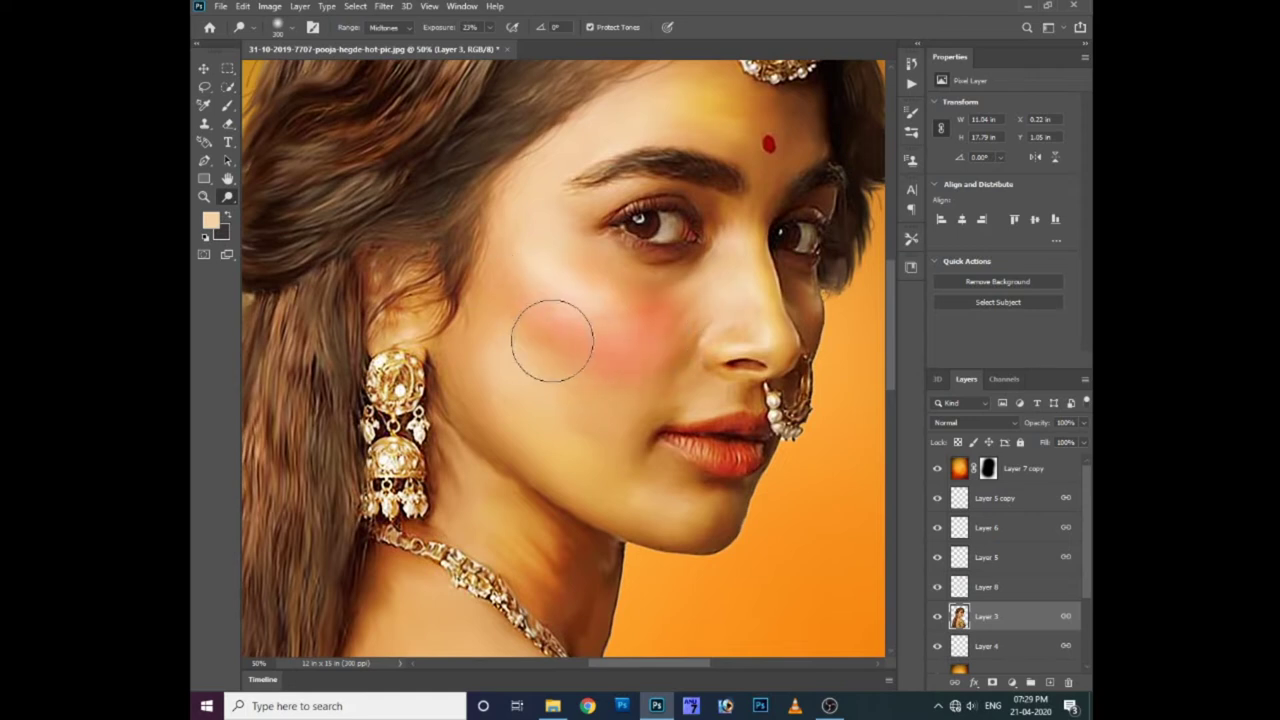
{"action": "left_click_drag", "start_coordinate": [634, 314], "coordinate": [584, 404]}
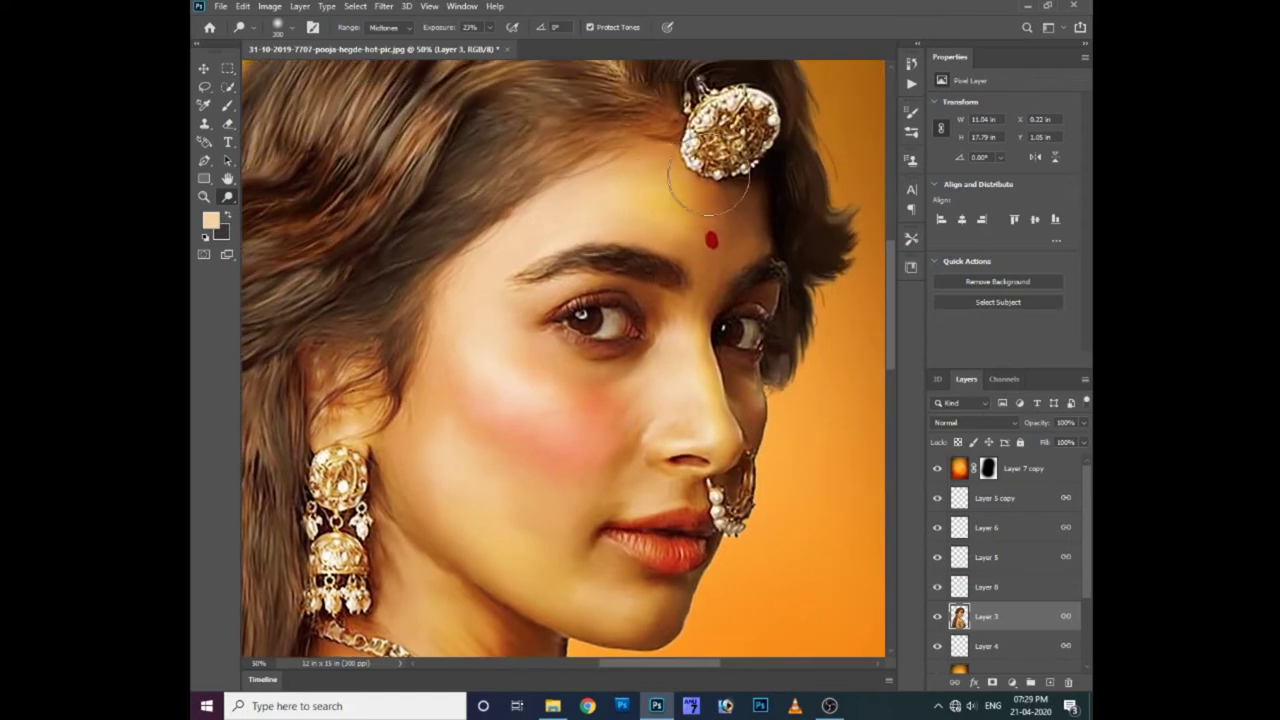
{"action": "left_click_drag", "start_coordinate": [570, 300], "coordinate": [530, 330]}
{"action": "left_click", "coordinate": [489, 27]}
{"action": "left_click", "coordinate": [624, 343]}
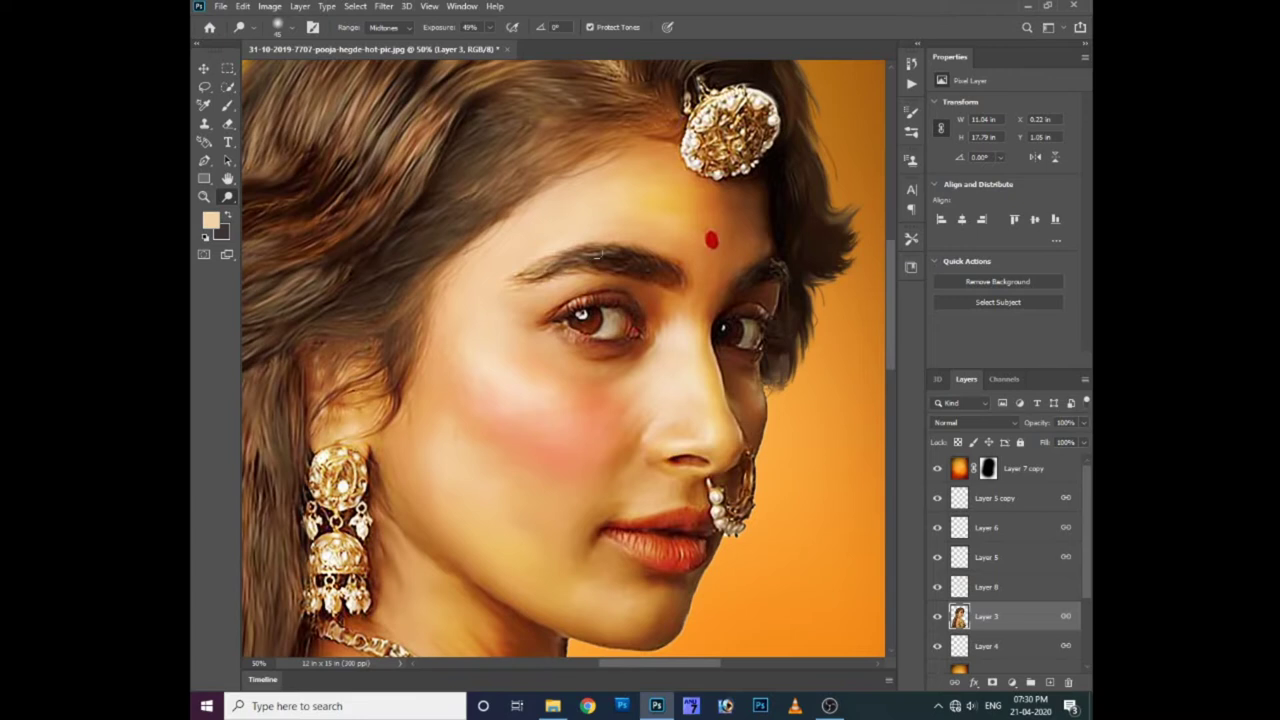
- Zoom out to fit the whole brightened portrait on screen
{"action": "left_click_drag", "start_coordinate": [685, 490], "coordinate": [680, 442]}
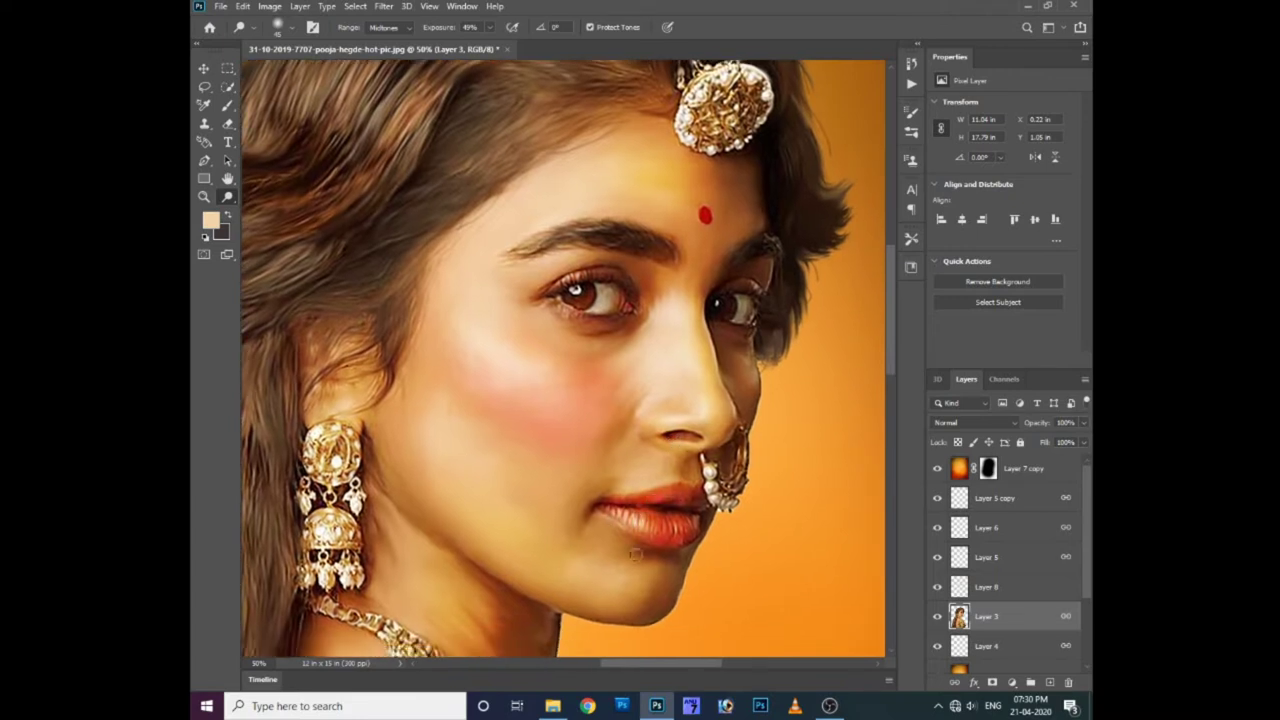
{"action": "left_click_drag", "start_coordinate": [634, 555], "coordinate": [607, 490]}
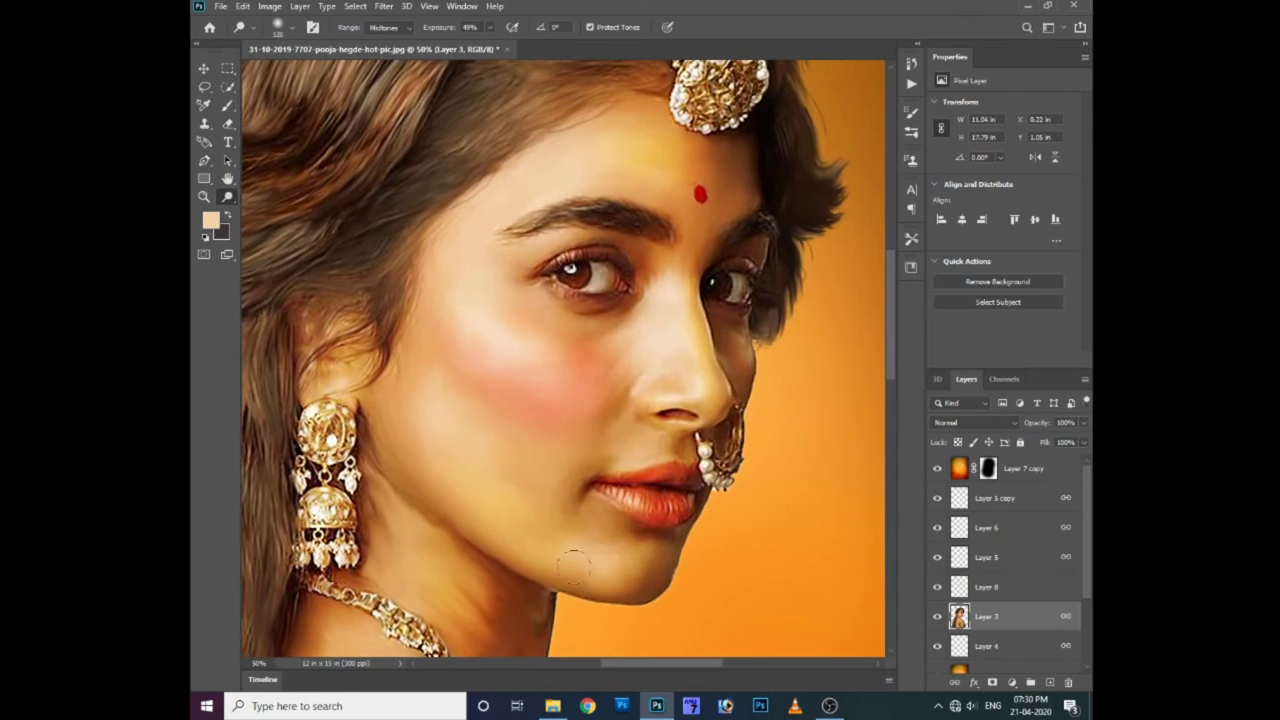
{"action": "key", "text": "ctrl+minus"}
{"action": "key", "text": "ctrl+minus"}
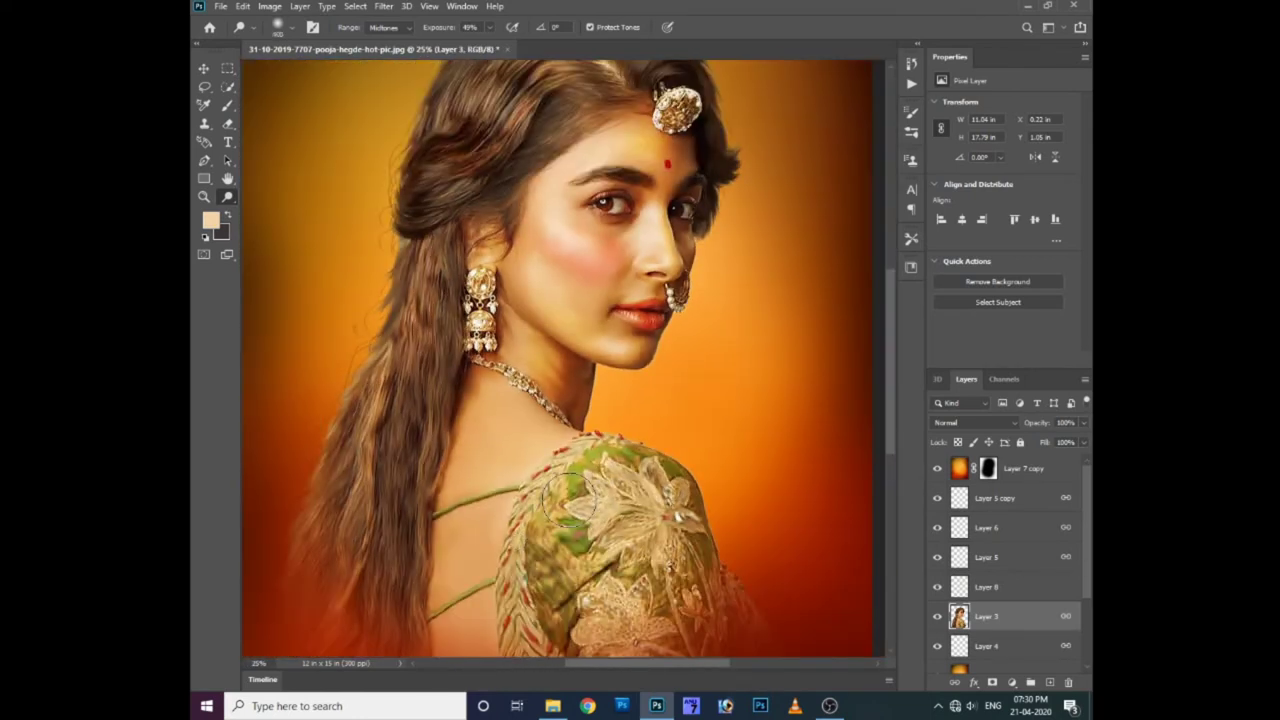
{"action": "key", "text": "ctrl+minus"}
{"action": "key", "text": "alt+period"}
- Lower the Layer 7 orange backdrop's saturation to -30 with Hue/Saturation
{"action": "scroll", "coordinate": [985, 548], "scroll_direction": "down", "scroll_amount": 3}
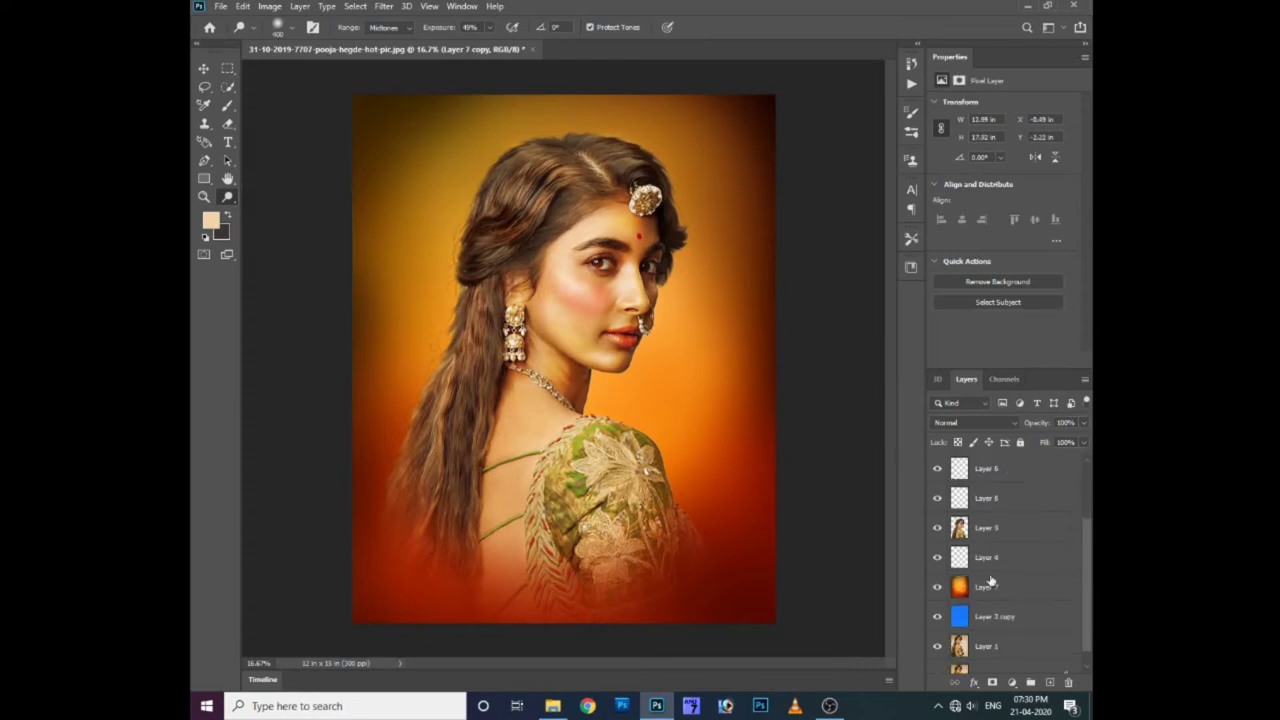
{"action": "left_click", "coordinate": [990, 587]}
{"action": "key", "text": "ctrl+u"}
{"action": "left_click_drag", "start_coordinate": [658, 138], "coordinate": [773, 336]}
{"action": "mouse_move", "coordinate": [724, 467]}
{"action": "left_mouse_down"}
{"action": "mouse_move", "coordinate": [689, 467]}
{"action": "mouse_move", "coordinate": [770, 495]}
{"action": "mouse_move", "coordinate": [722, 505]}
{"action": "left_mouse_up"}
{"action": "key", "text": "Return"}
{"action": "key", "text": "o"}
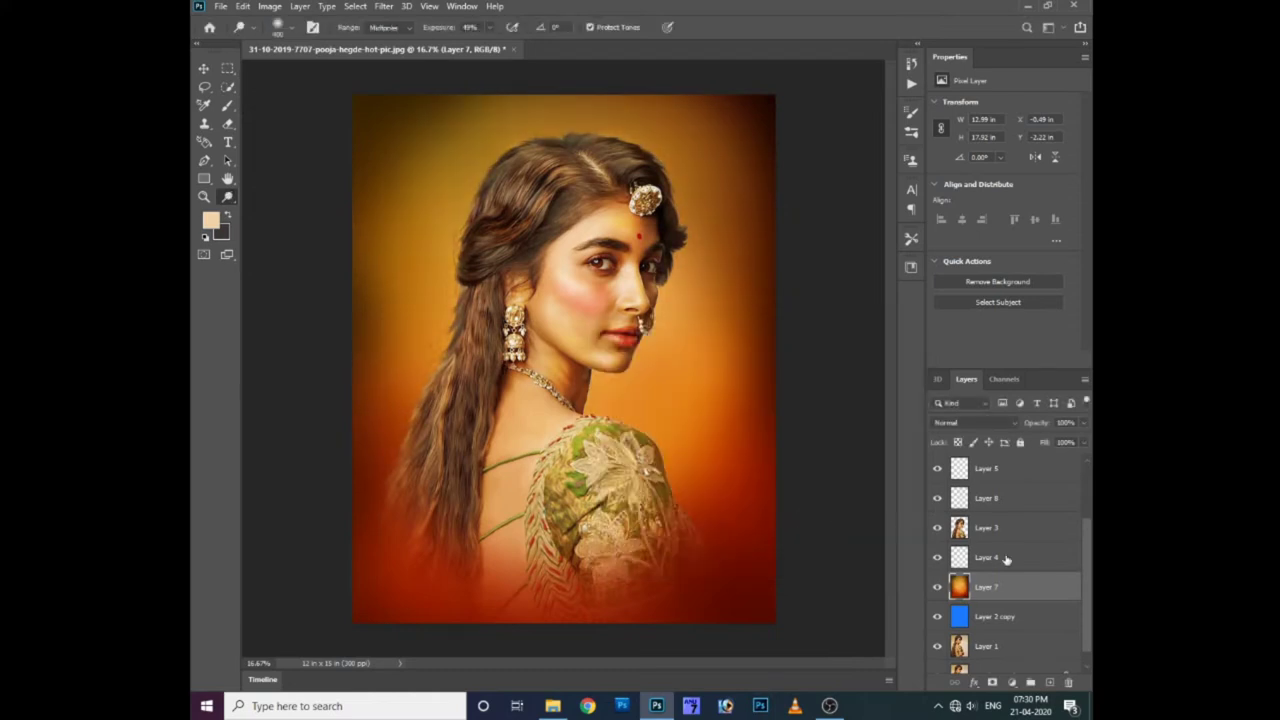
- Open the blue-and-white watercolour wallpaper image, then close it without saving
{"action": "key", "text": "ctrl+o"}
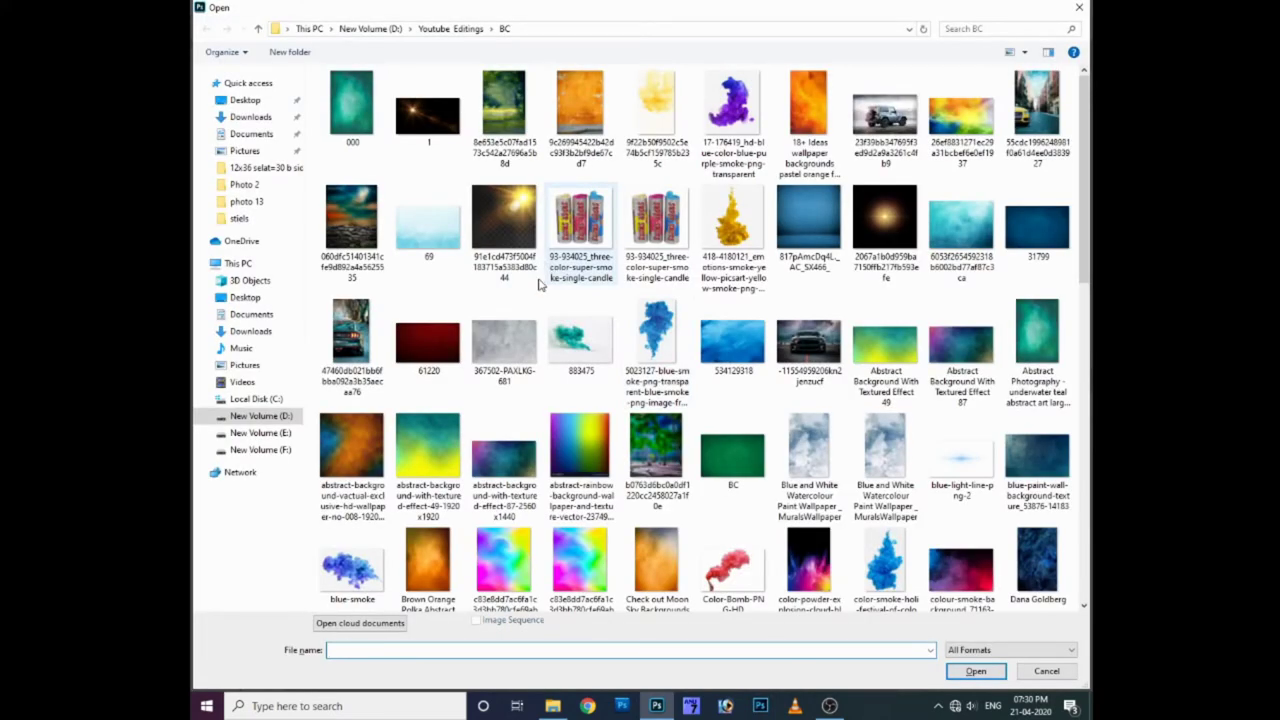
{"action": "mouse_move", "coordinate": [579, 103]}
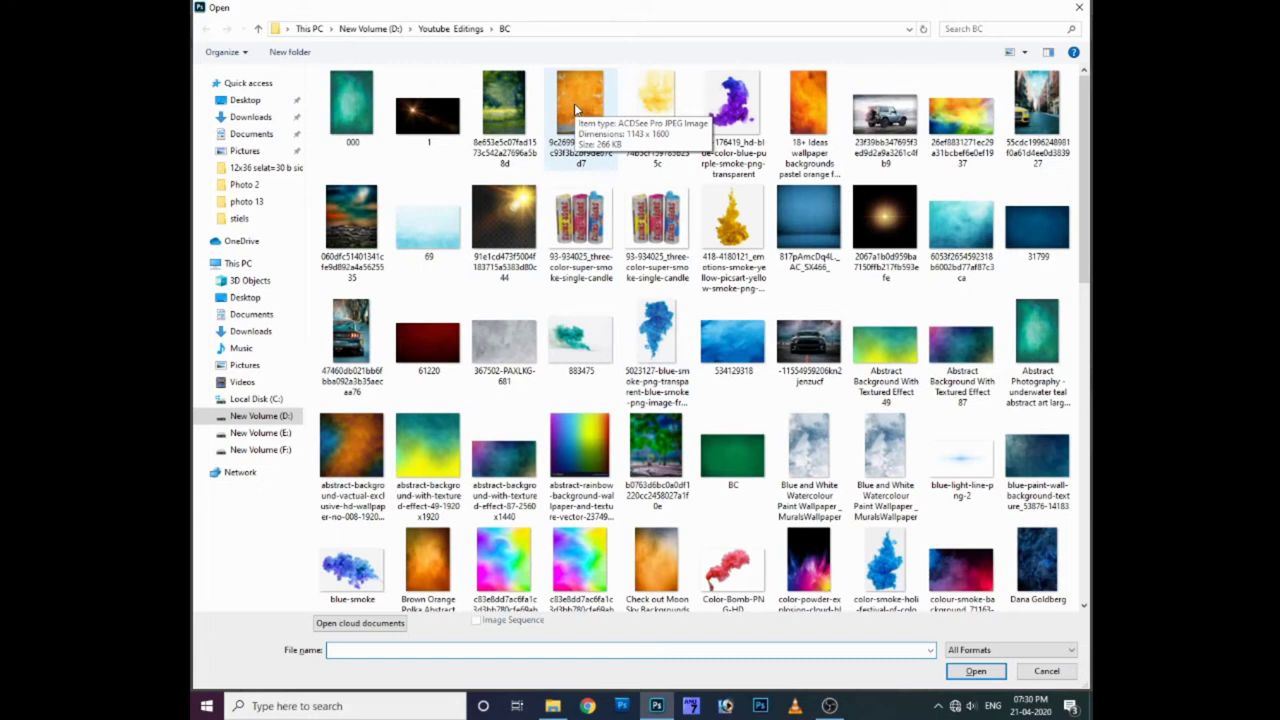
{"action": "double_click", "coordinate": [885, 455]}
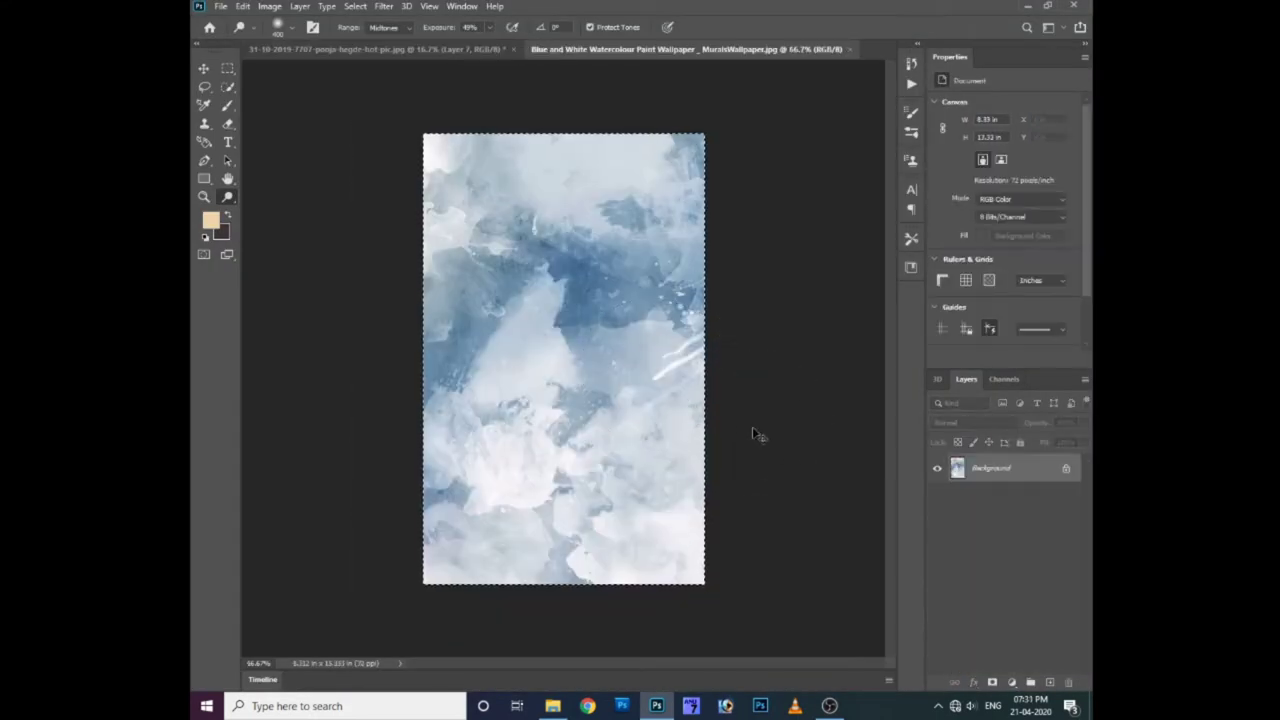
{"action": "key", "text": "ctrl+w"}
{"action": "left_click", "coordinate": [629, 260]}
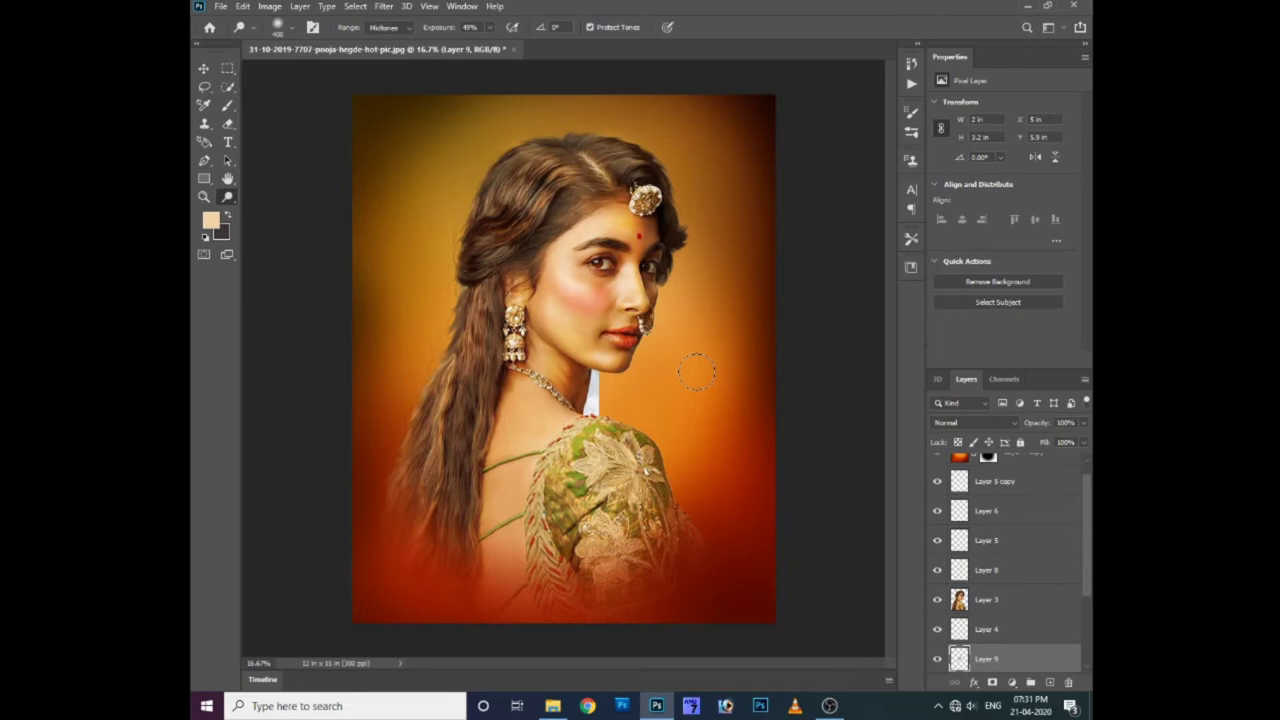
- Paste the watercolour texture, scale it to cover the canvas and rotate it 180°
{"action": "key", "text": "ctrl+v"}
{"action": "key", "text": "ctrl+t"}
{"action": "left_click_drag", "start_coordinate": [598, 303], "coordinate": [751, 186]}
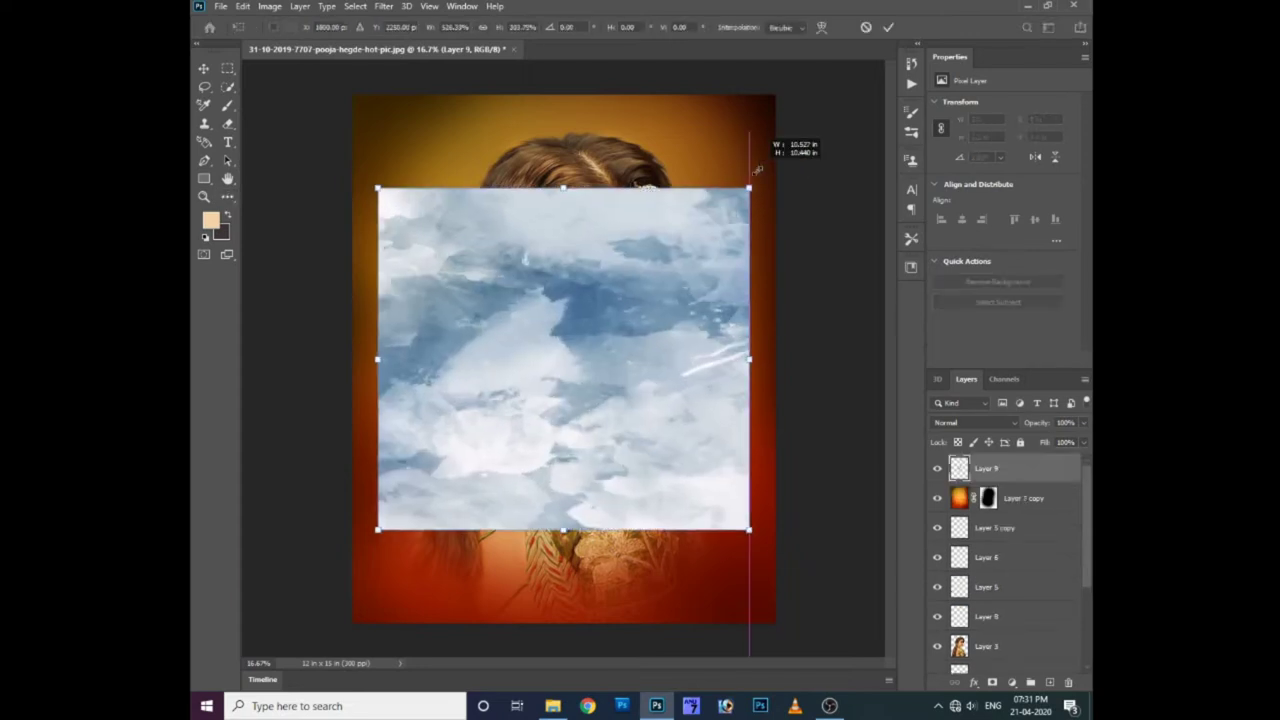
{"action": "key", "text": "Escape"}
{"action": "key", "text": "ctrl+t"}
{"action": "left_click_drag", "start_coordinate": [598, 303], "coordinate": [874, 36]}
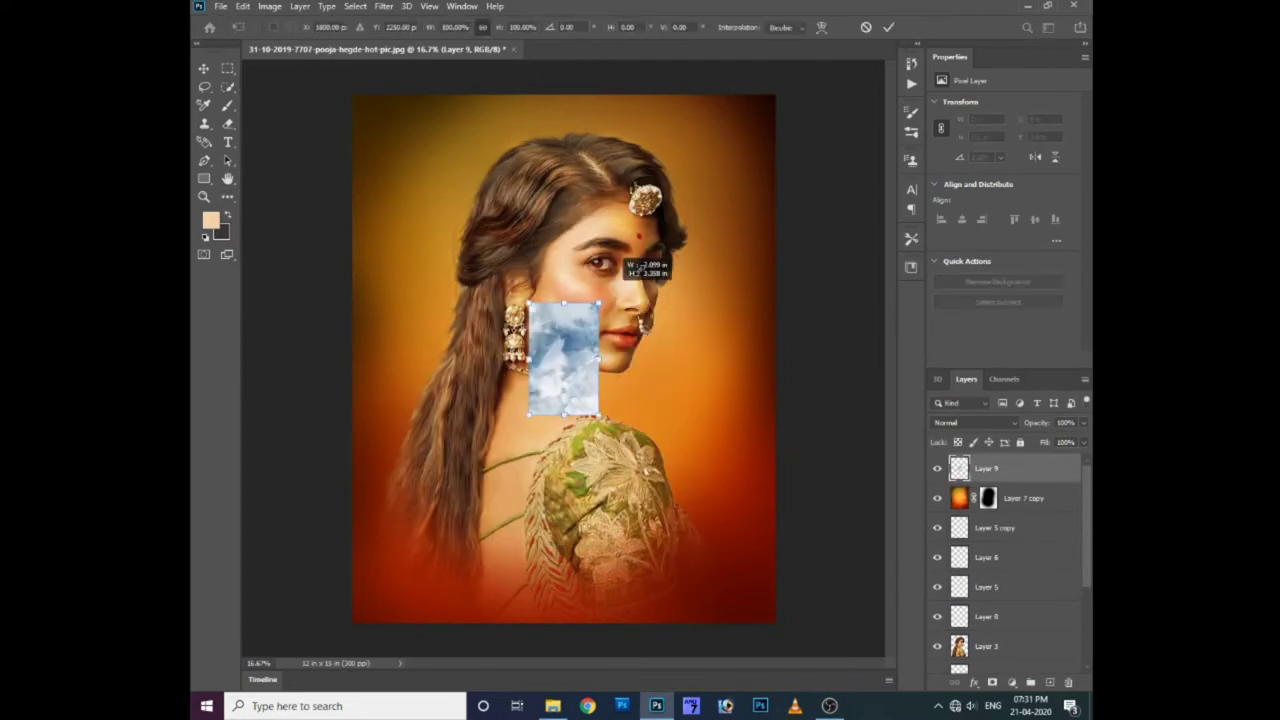
{"action": "right_click", "coordinate": [580, 302]}
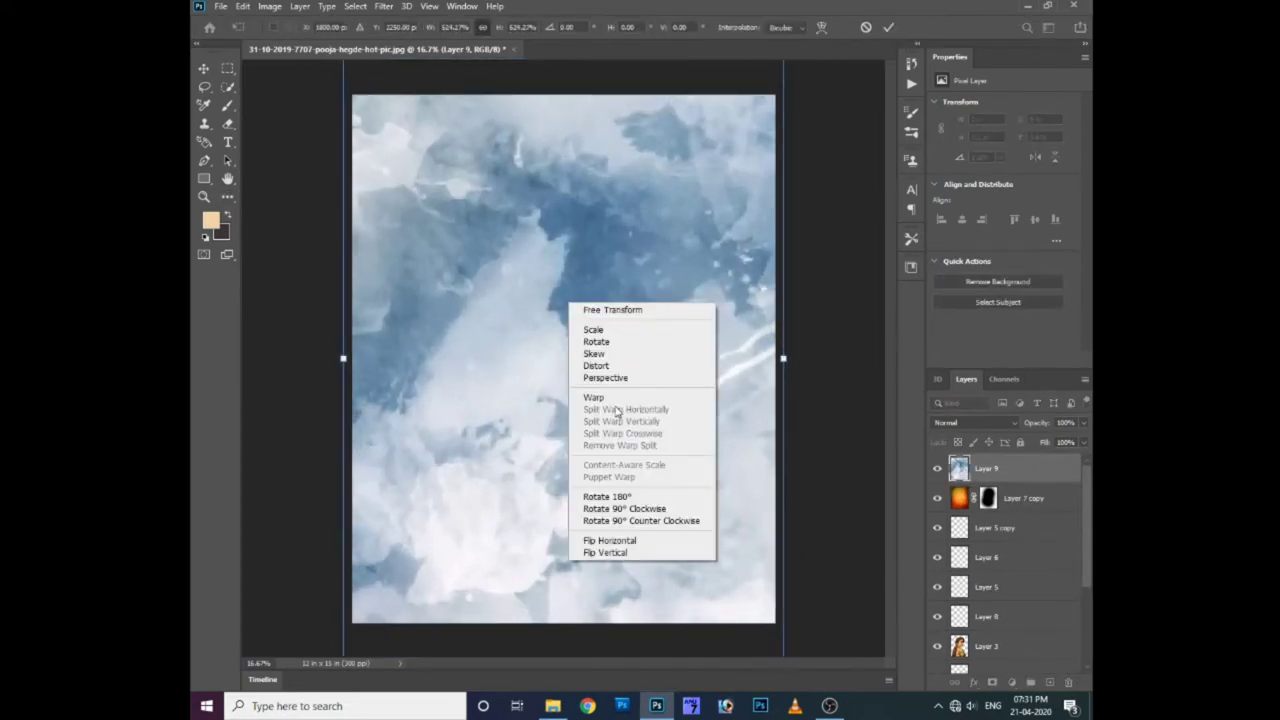
{"action": "left_click", "coordinate": [612, 491]}
{"action": "left_click_drag", "start_coordinate": [603, 387], "coordinate": [606, 434]}
{"action": "key", "text": "Return"}
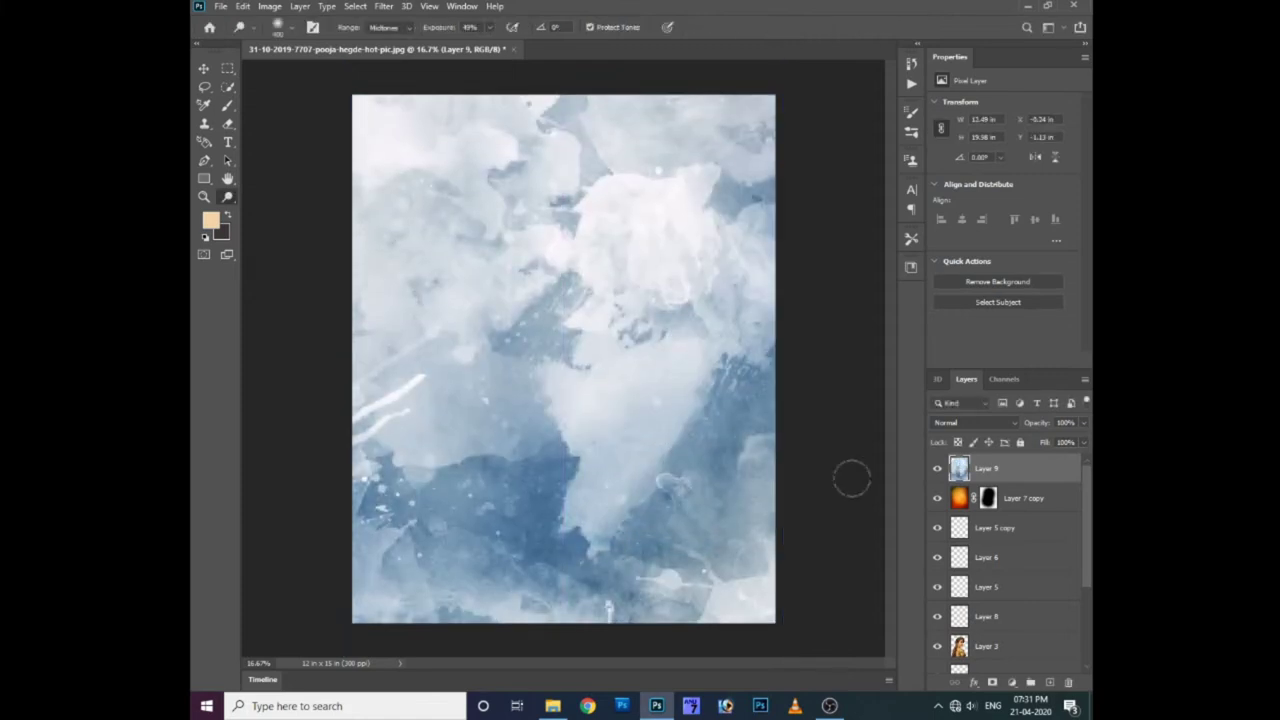
- Set the texture layer to Multiply blend mode at about 40% opacity
{"action": "left_click", "coordinate": [975, 422]}
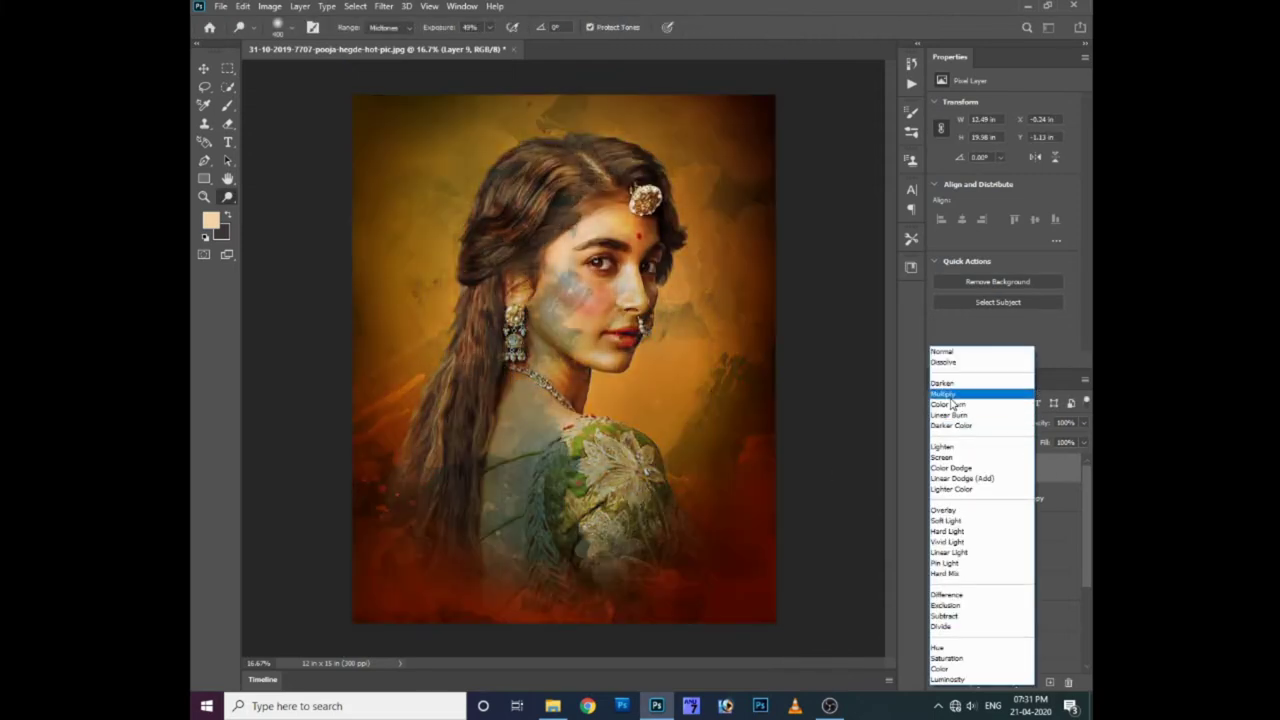
{"action": "left_click", "coordinate": [950, 397]}
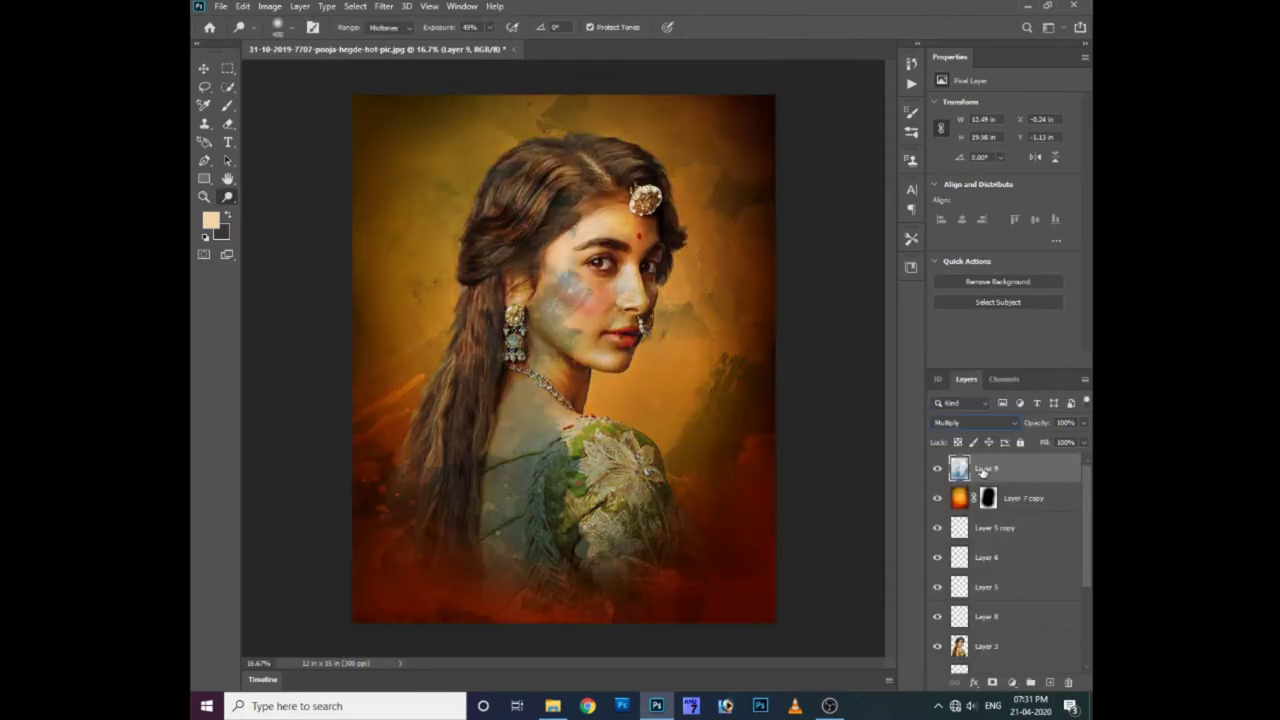
{"action": "key", "text": "ctrl+comma"}
{"action": "key", "text": "ctrl+comma"}
{"action": "left_click_drag", "start_coordinate": [1068, 430], "coordinate": [1045, 444]}
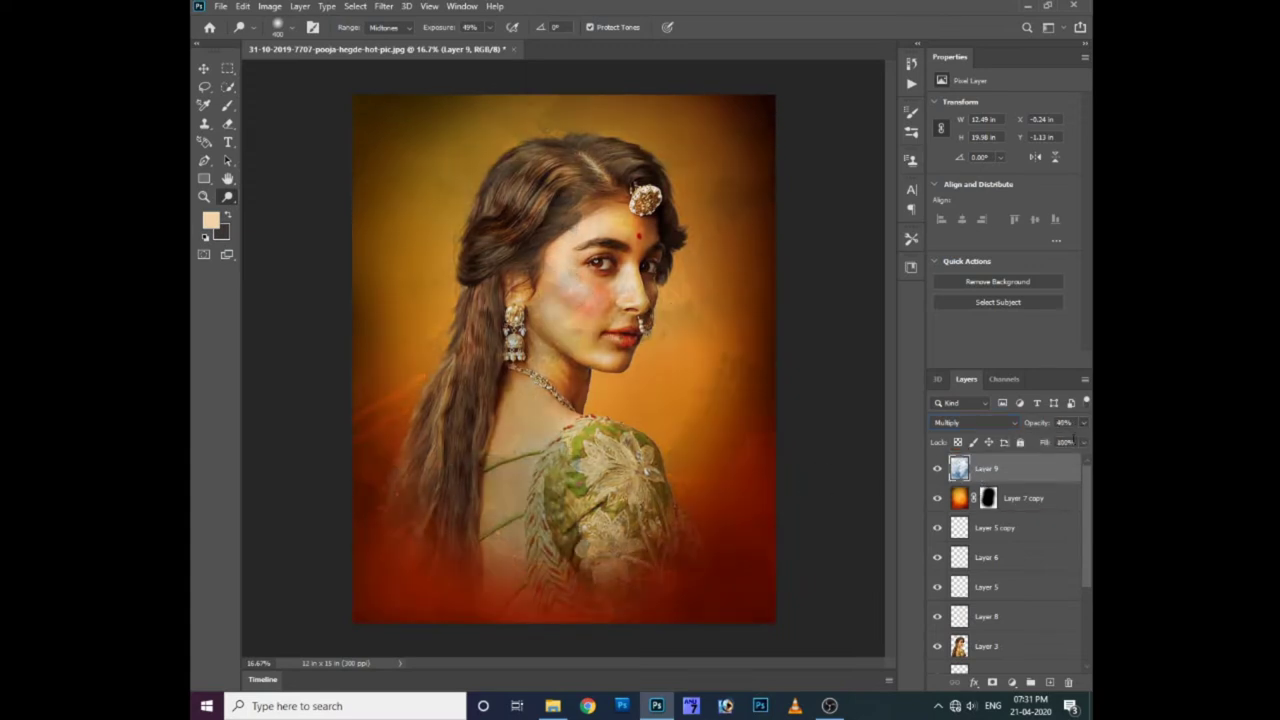
- Erase the texture from the cheek and the lower-left hair and shoulder
{"action": "key", "text": "ctrl+plus"}
{"action": "key", "text": "e"}
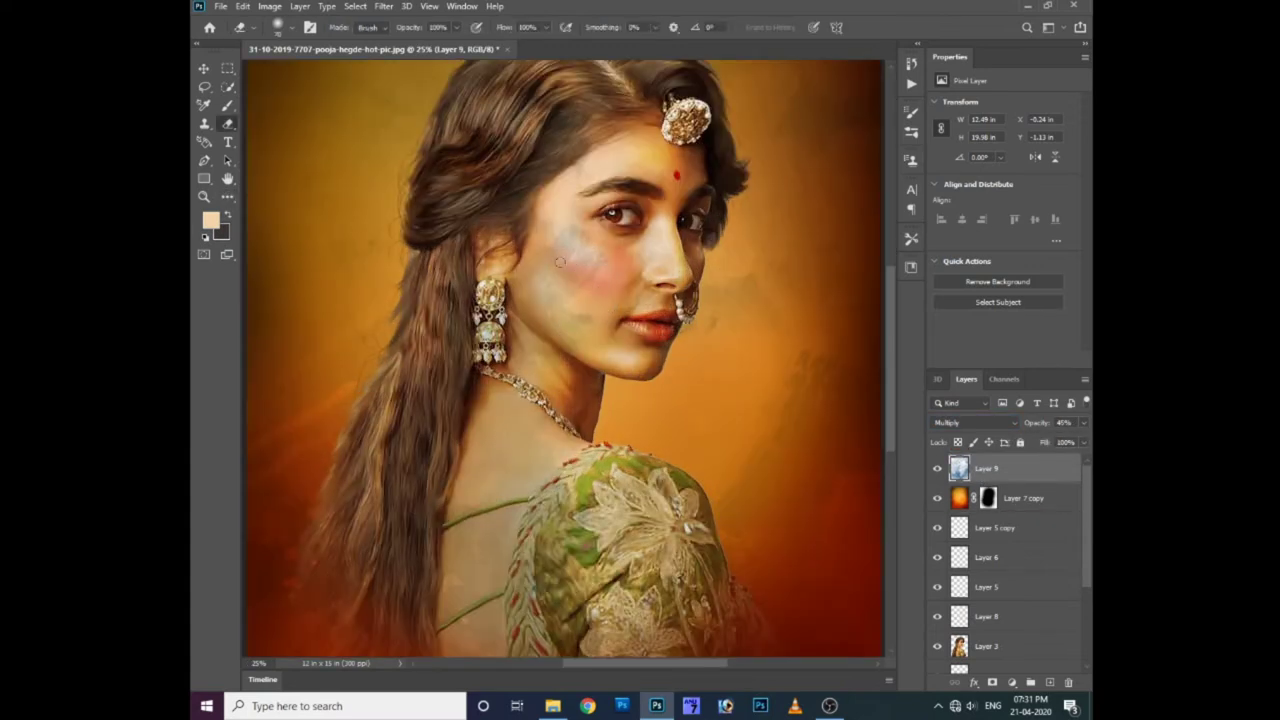
{"action": "left_click_drag", "start_coordinate": [568, 262], "coordinate": [480, 230]}
{"action": "scroll", "coordinate": [530, 260], "scroll_direction": "up", "scroll_amount": 2}
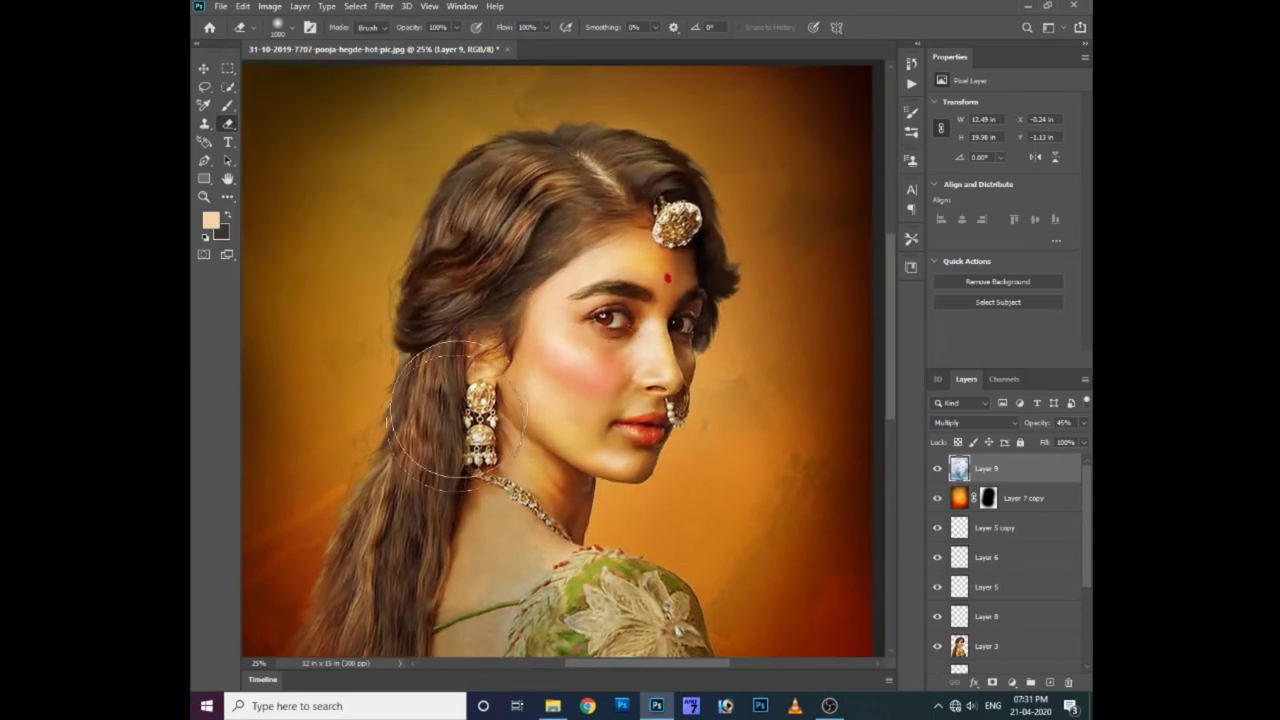
{"action": "scroll", "coordinate": [448, 353], "scroll_direction": "down", "scroll_amount": 3}
{"action": "mouse_move", "coordinate": [357, 540]}
{"action": "left_mouse_down"}
{"action": "mouse_move", "coordinate": [570, 510]}
{"action": "mouse_move", "coordinate": [477, 545]}
{"action": "left_mouse_up"}
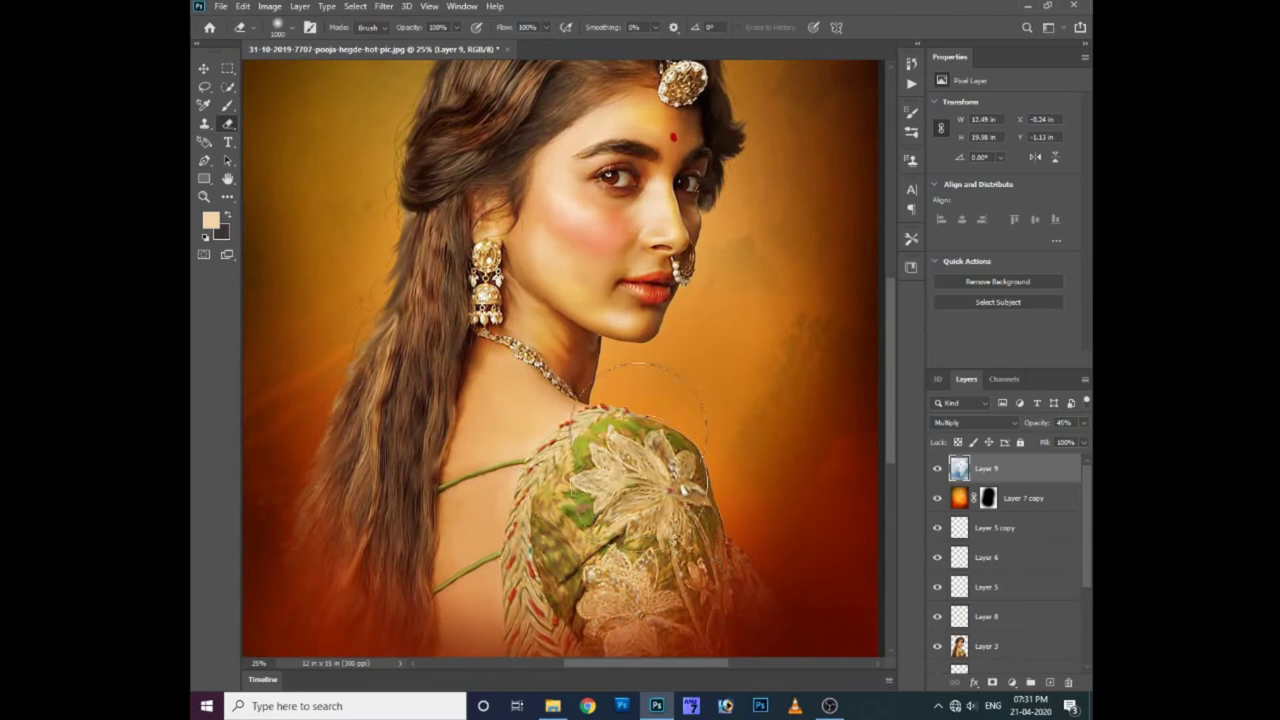
{"action": "scroll", "coordinate": [470, 450], "scroll_direction": "up", "scroll_amount": 2}
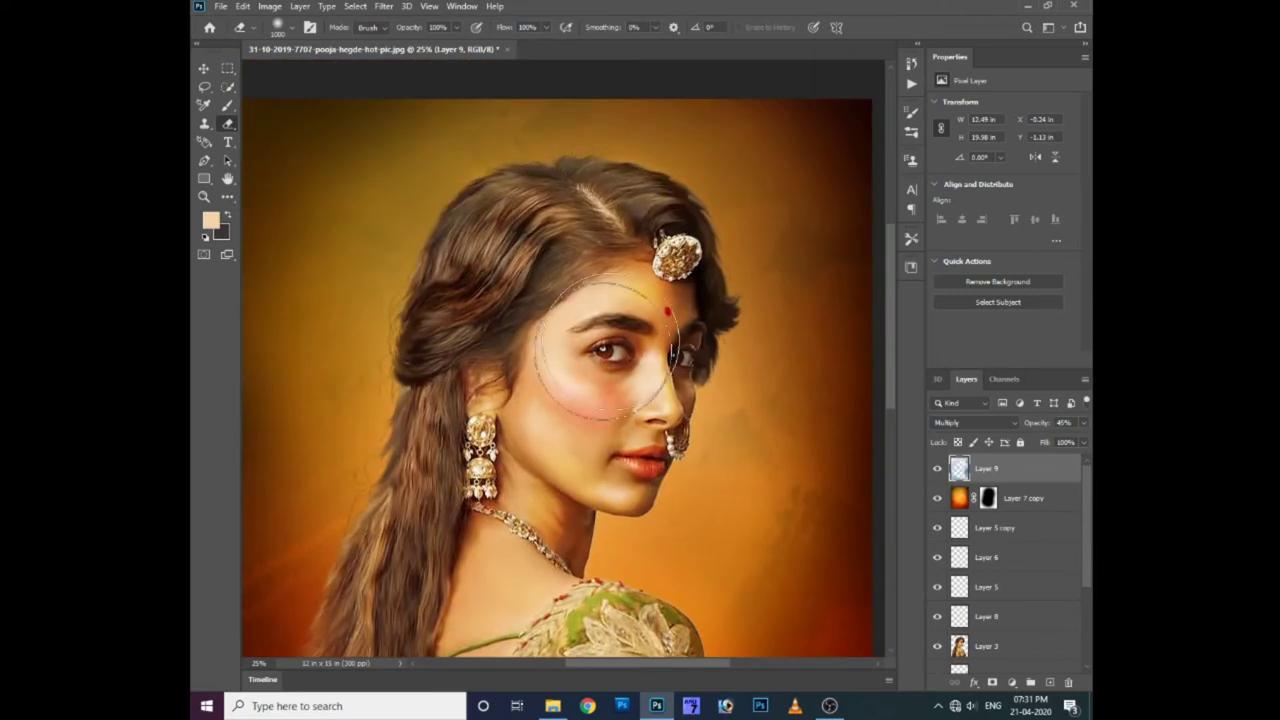
{"action": "scroll", "coordinate": [490, 385], "scroll_direction": "left", "scroll_amount": 1}
{"action": "scroll", "coordinate": [488, 378], "scroll_direction": "down", "scroll_amount": 5}
{"action": "key", "text": "o"}
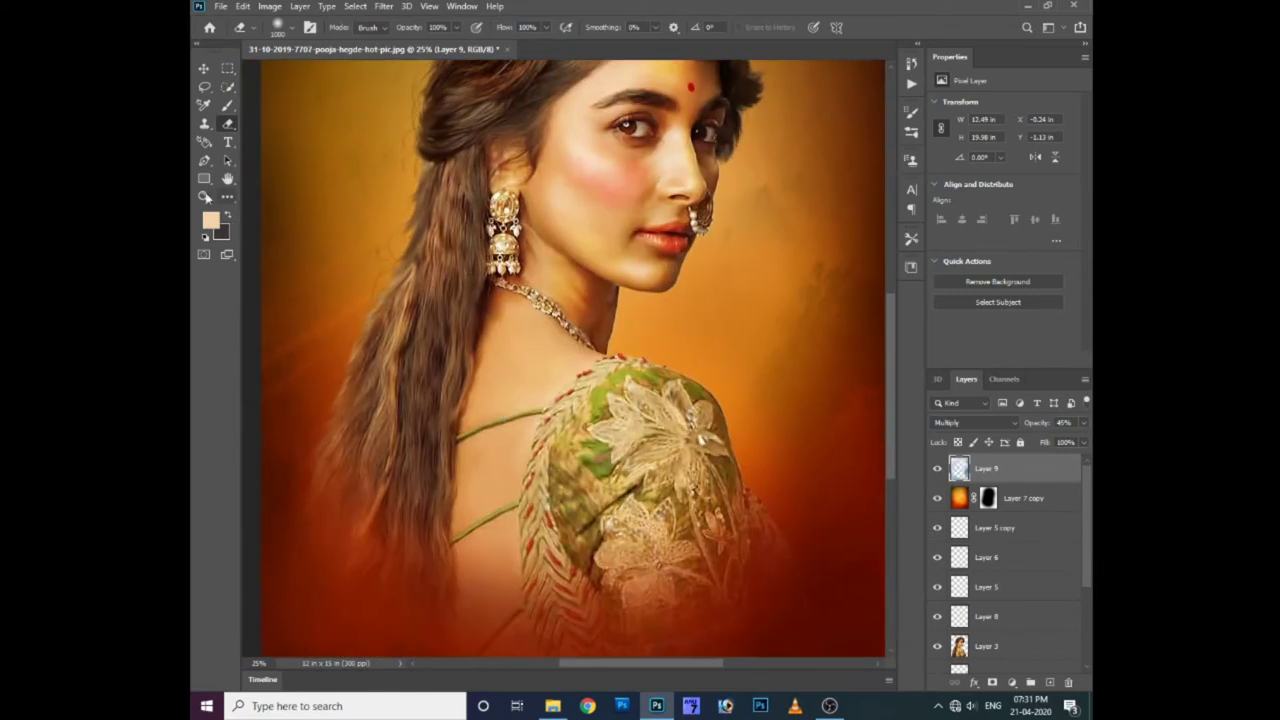
{"action": "right_click", "coordinate": [228, 197]}
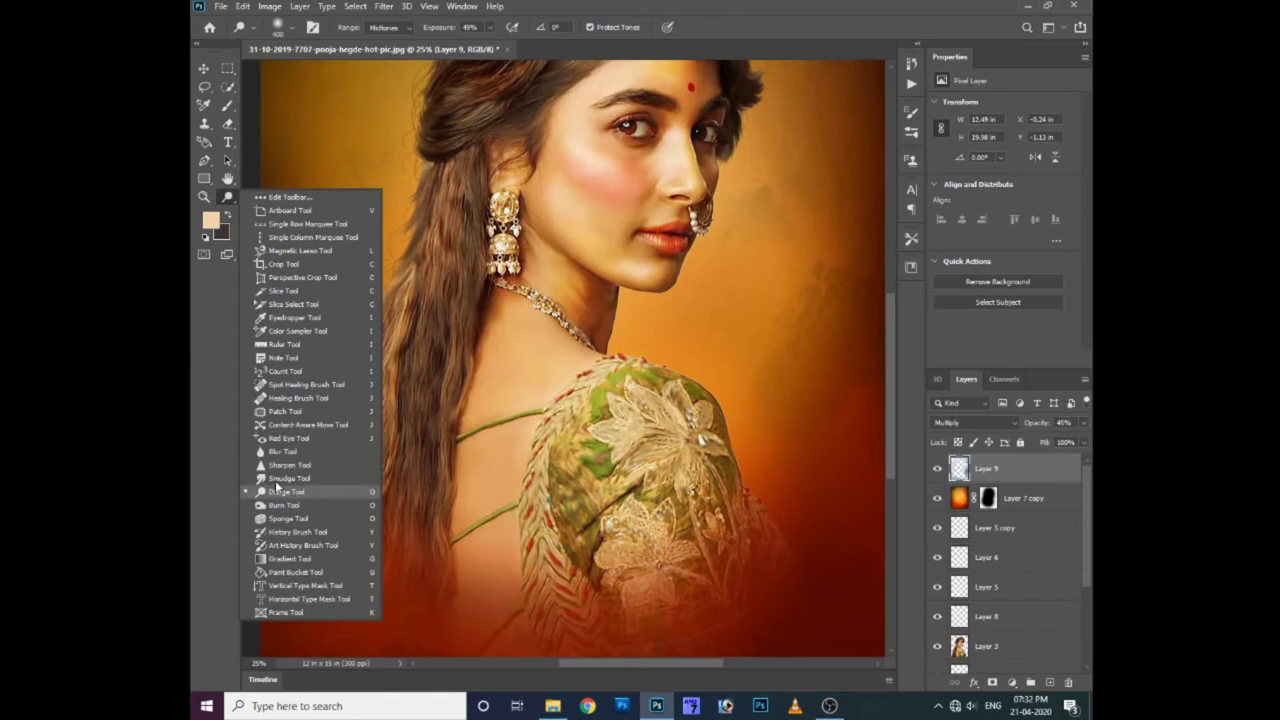
- Burn Layer 3's shadows beside the right shoulder and sleeve
{"action": "left_click", "coordinate": [279, 508]}
{"action": "left_click", "coordinate": [386, 27]}
{"action": "right_click", "coordinate": [654, 405], "text": "ctrl"}
{"action": "left_click", "coordinate": [680, 448]}
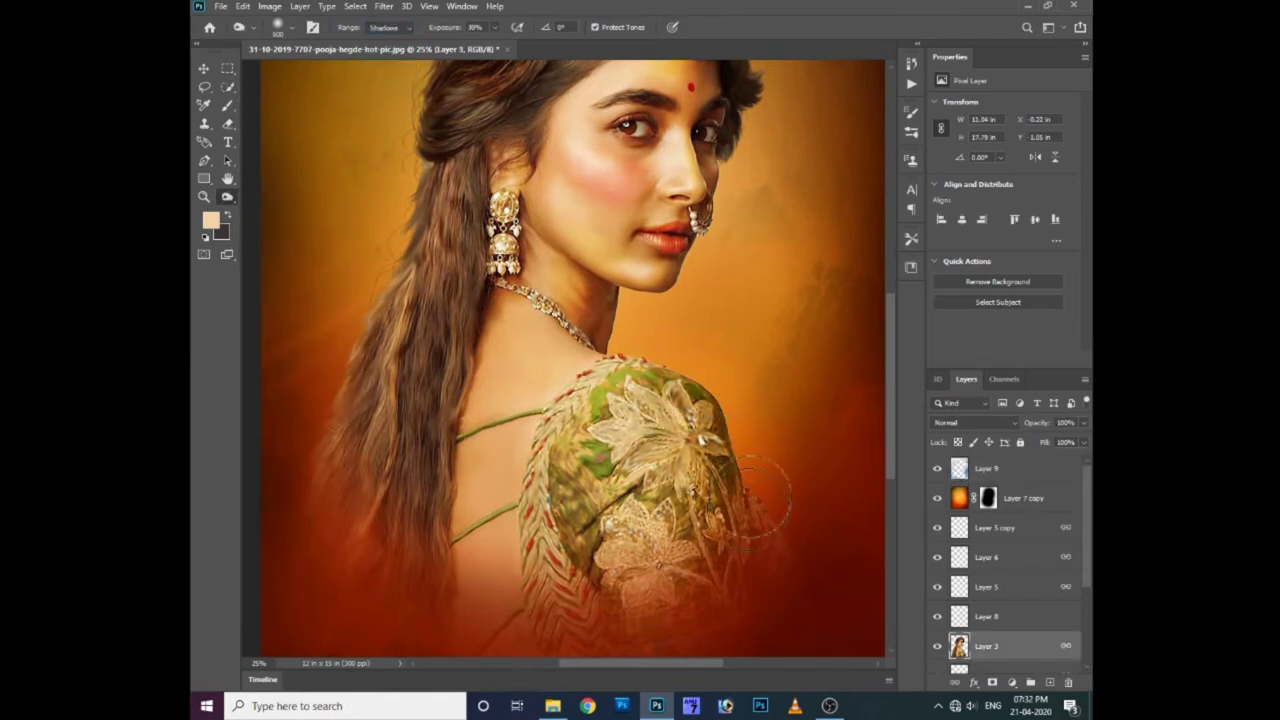
{"action": "left_click_drag", "start_coordinate": [755, 500], "coordinate": [580, 540]}
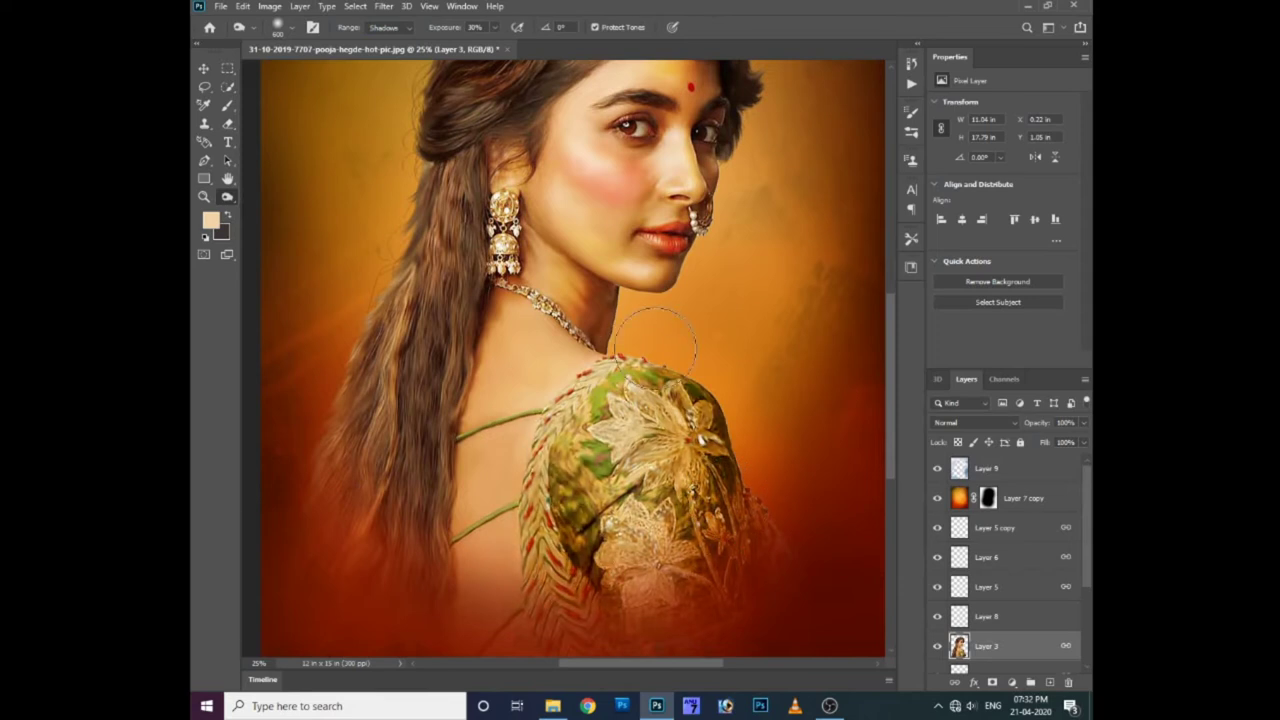
- Enlarge the burn brush, zoom to 33.3% and frame the full face
{"action": "scroll", "coordinate": [520, 400], "scroll_direction": "up", "scroll_amount": 2}
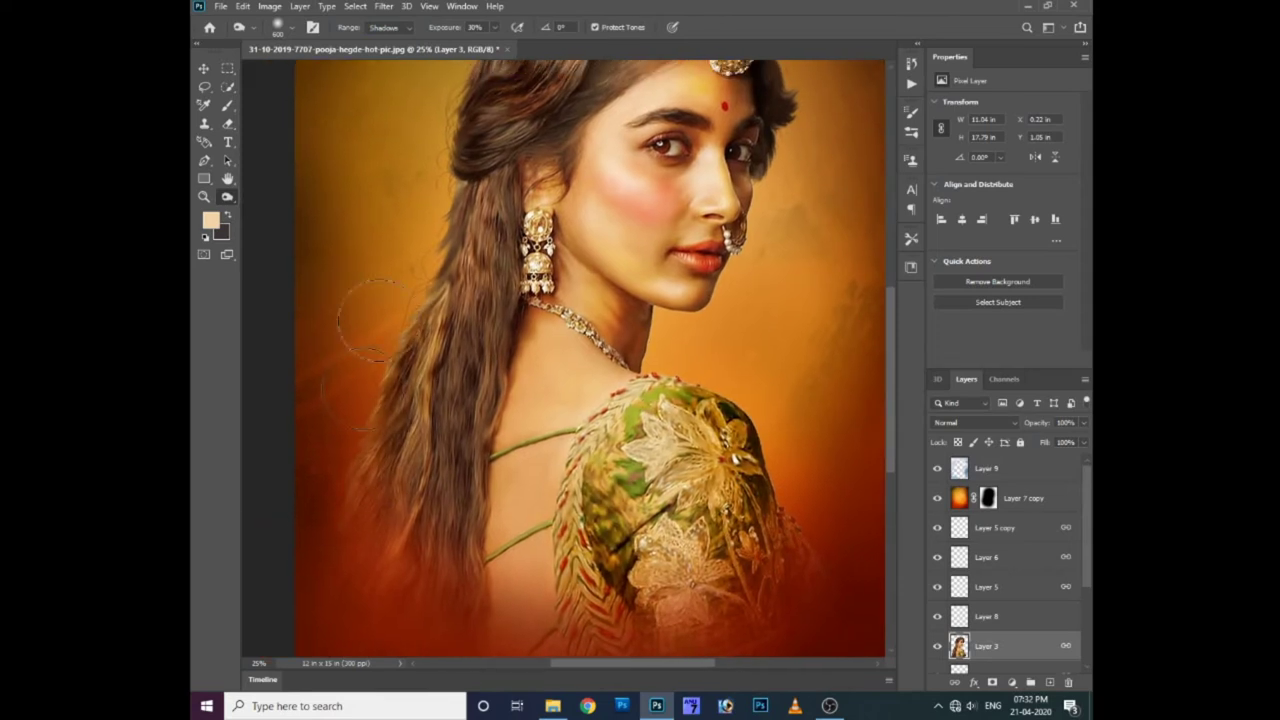
{"action": "scroll", "coordinate": [423, 491], "scroll_direction": "up", "scroll_amount": 3}
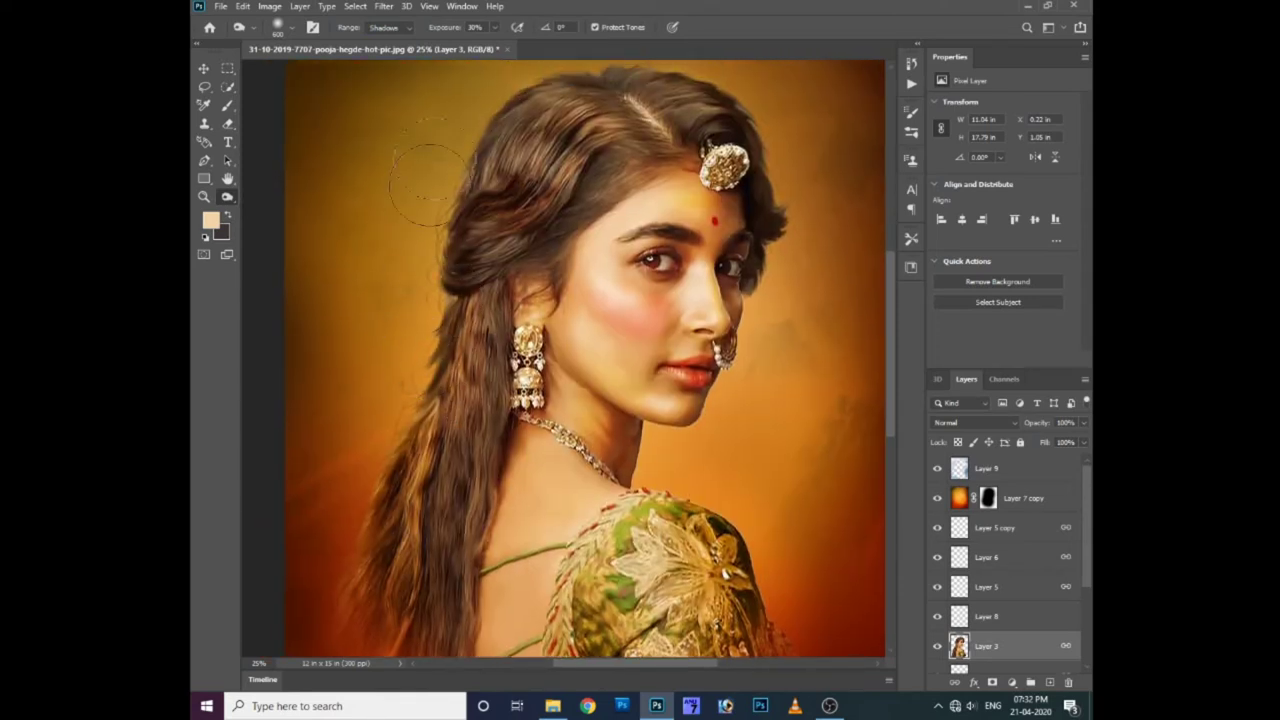
{"action": "scroll", "coordinate": [580, 90], "scroll_direction": "up", "scroll_amount": 2}
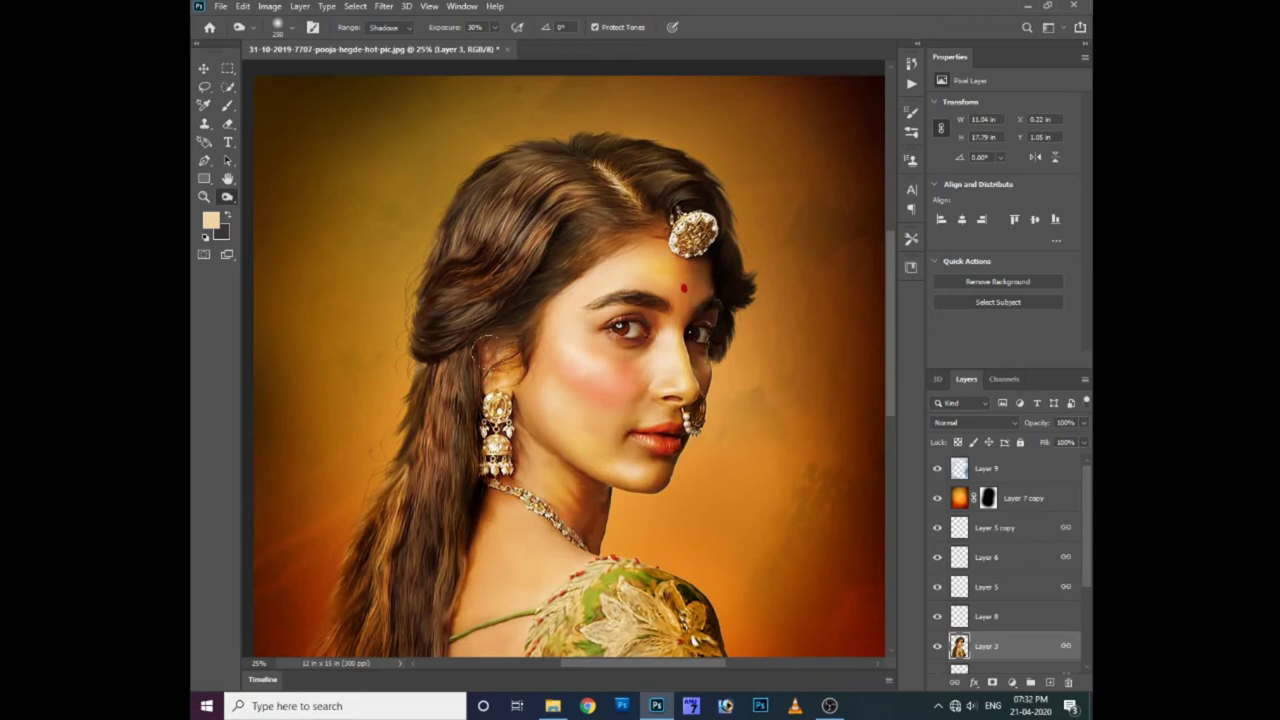
{"action": "scroll", "coordinate": [472, 540], "scroll_direction": "down", "scroll_amount": 3}
{"action": "scroll", "coordinate": [470, 560], "scroll_direction": "down", "scroll_amount": 2}
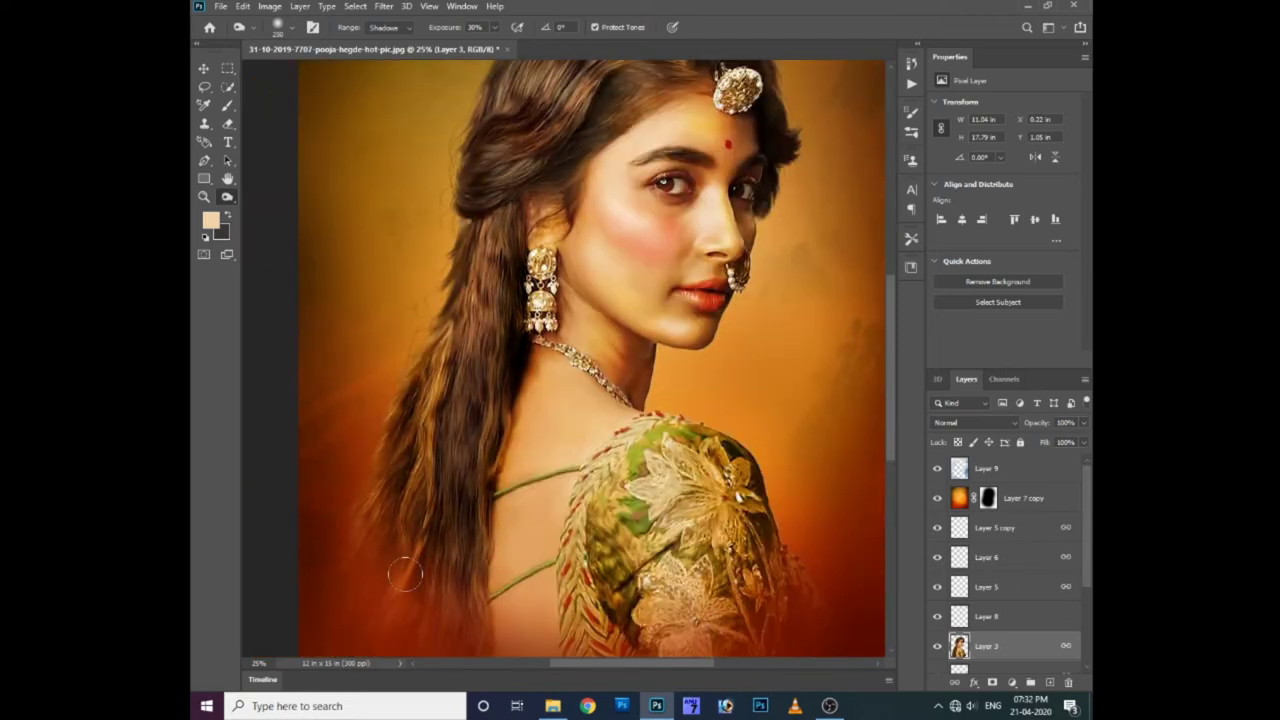
{"action": "left_click_drag", "start_coordinate": [412, 556], "coordinate": [415, 473]}
{"action": "left_click_drag", "start_coordinate": [510, 190], "coordinate": [495, 155]}
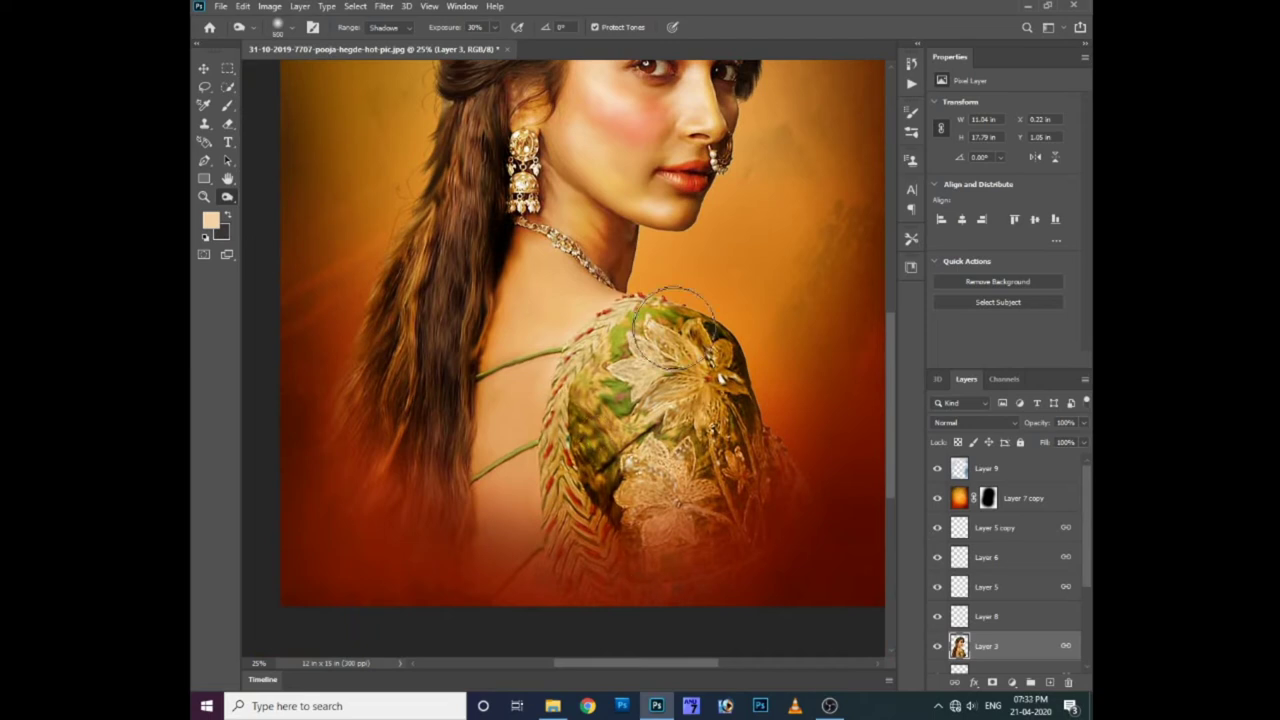
{"action": "key", "text": "bracketright"}
{"action": "key", "text": "bracketright"}
{"action": "key", "text": "bracketright"}
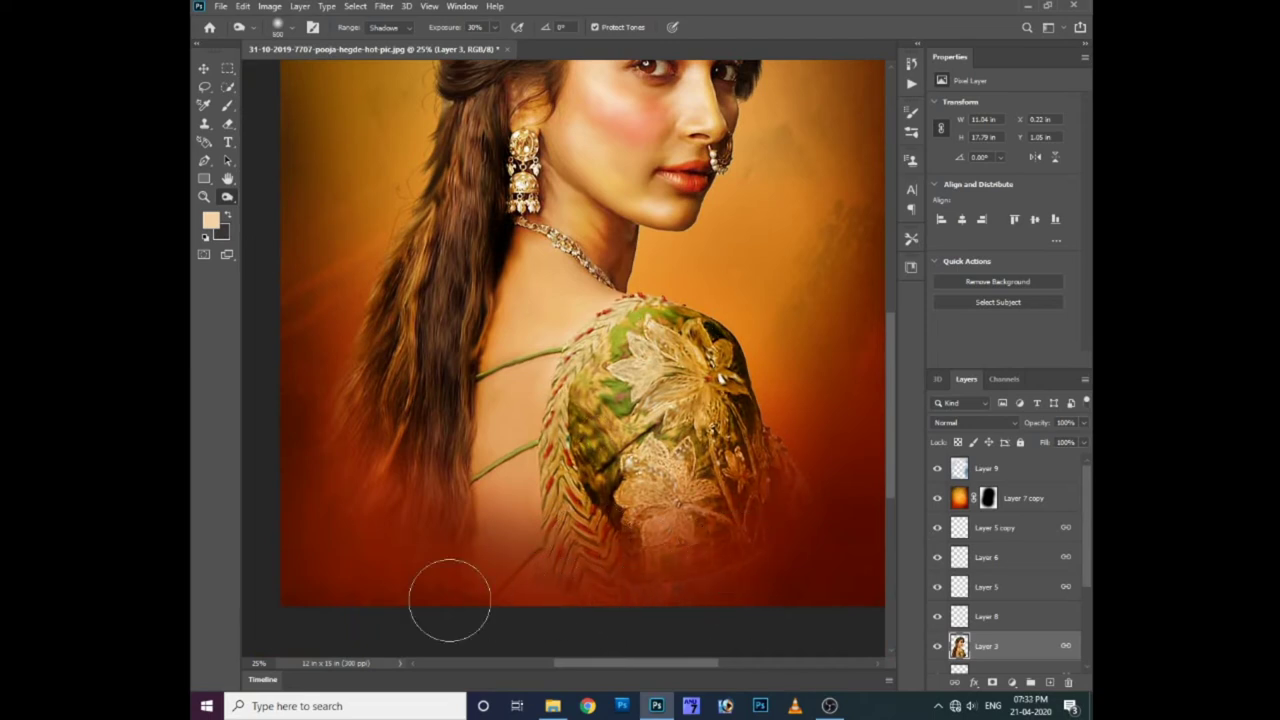
{"action": "key", "text": "ctrl+plus"}
{"action": "left_click_drag", "start_coordinate": [627, 360], "coordinate": [617, 400]}
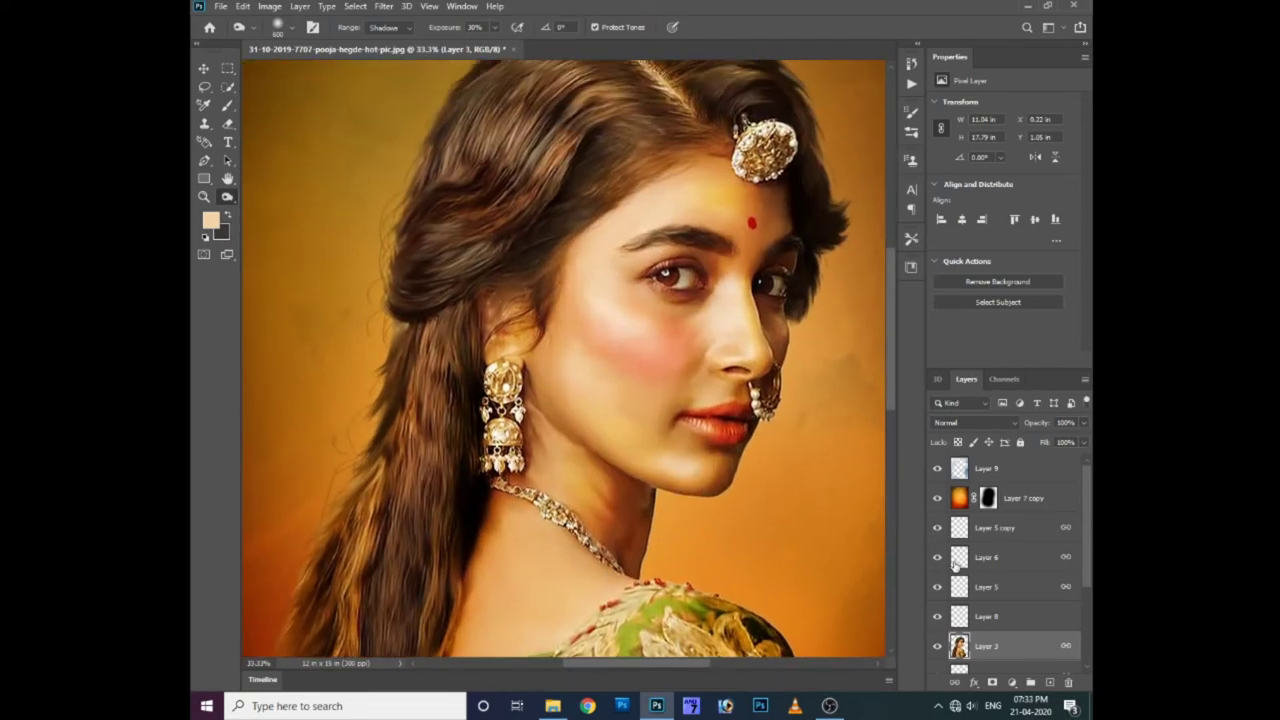
- Desaturate the Layer 7 copy backdrop to -47, discarding a trial hue shift
{"action": "scroll", "coordinate": [997, 616], "scroll_direction": "down", "scroll_amount": 1}
{"action": "left_click", "coordinate": [1000, 468]}
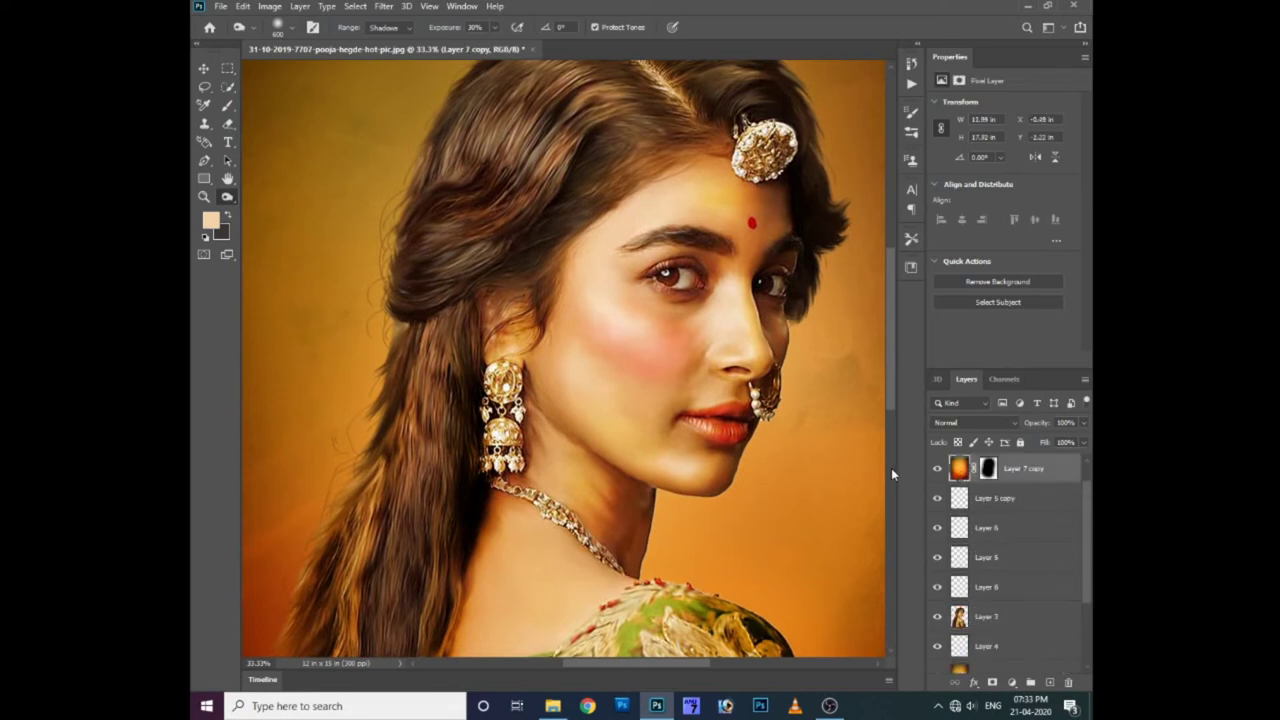
{"action": "key", "text": "ctrl+u"}
{"action": "mouse_move", "coordinate": [723, 428]}
{"action": "left_mouse_down"}
{"action": "mouse_move", "coordinate": [748, 428]}
{"action": "mouse_move", "coordinate": [705, 431]}
{"action": "left_mouse_up"}
{"action": "key", "text": "Escape"}
{"action": "key", "text": "ctrl+minus"}
{"action": "key", "text": "ctrl+minus"}
{"action": "key", "text": "o"}
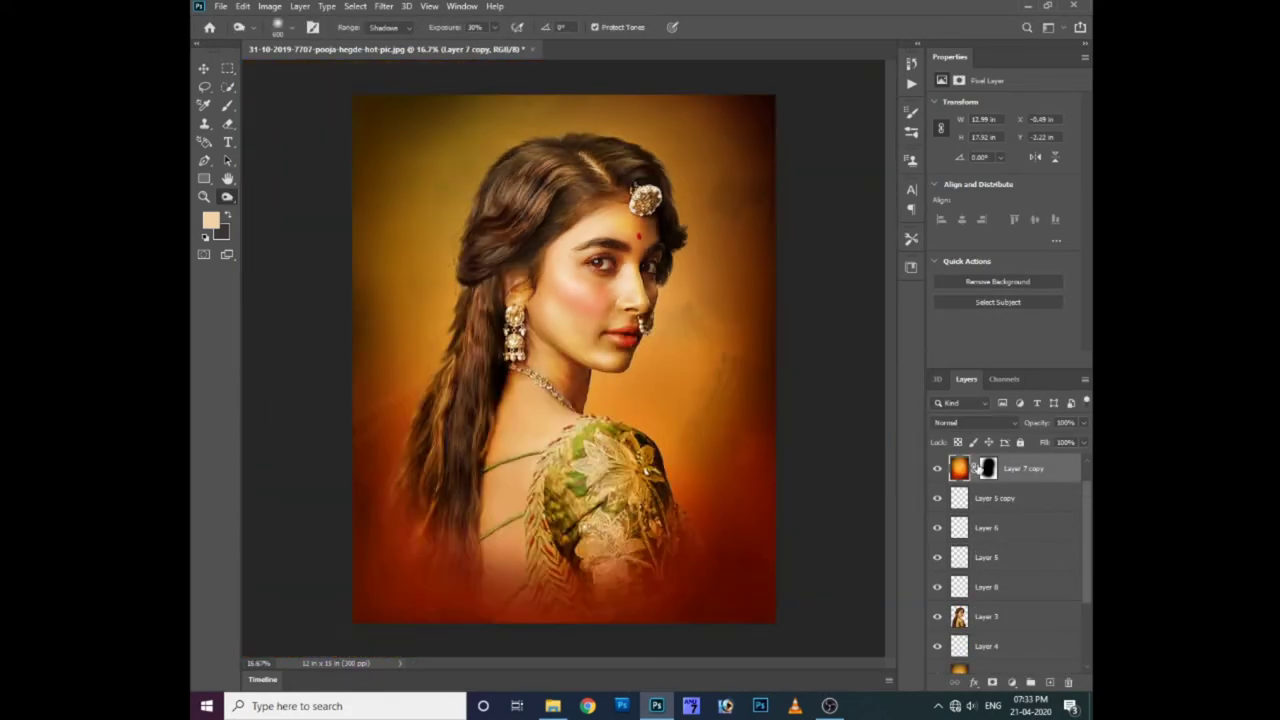
{"action": "key", "text": "ctrl+u"}
{"action": "left_click_drag", "start_coordinate": [714, 468], "coordinate": [694, 468]}
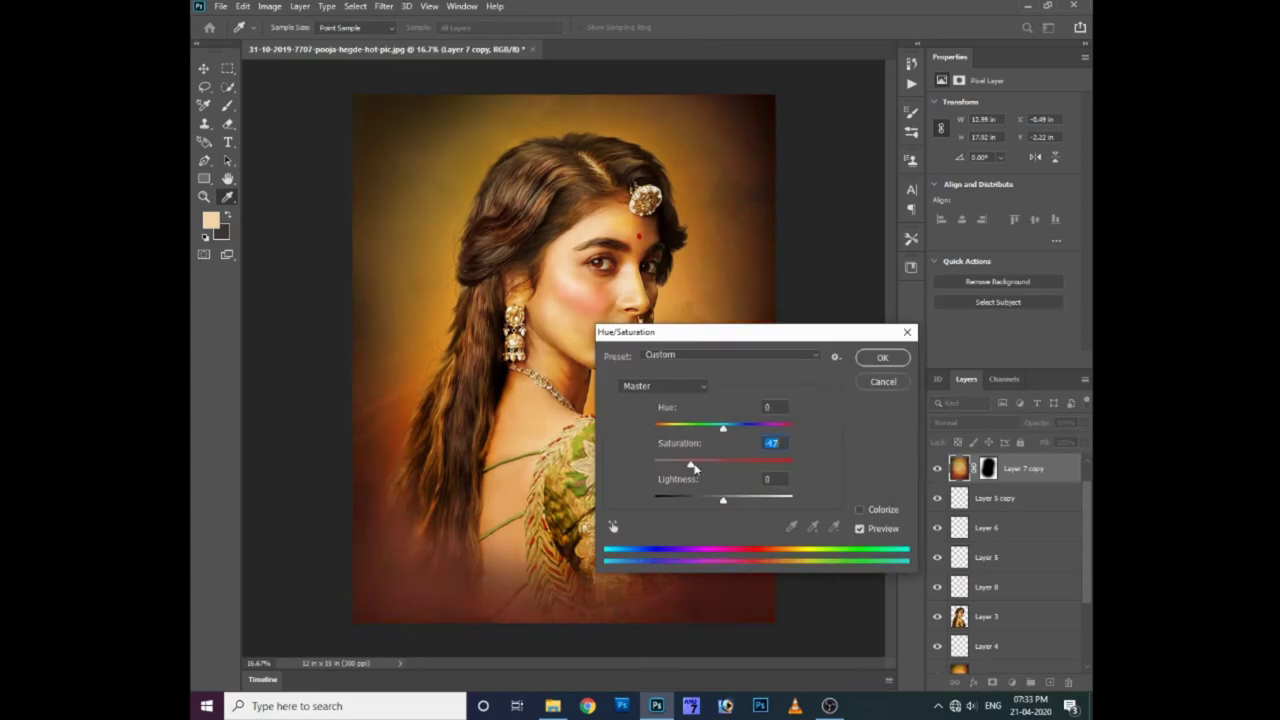
{"action": "key", "text": "Return"}
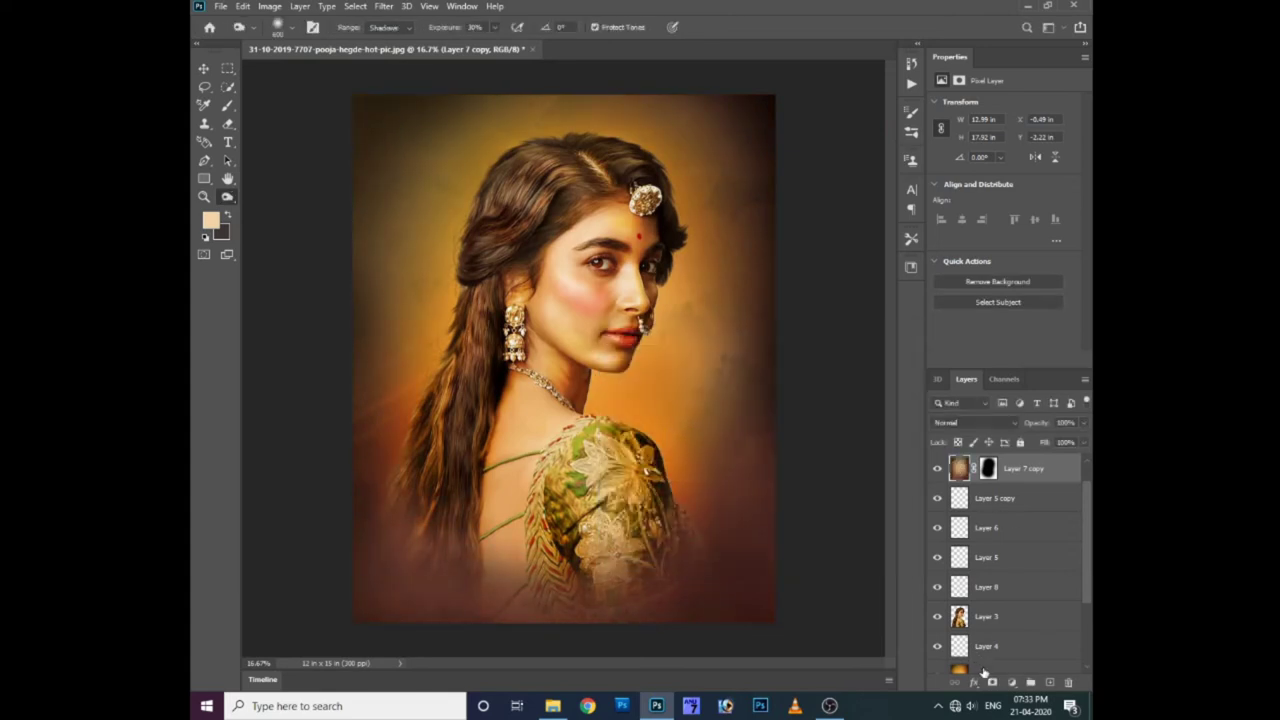
- Raise Layer 7's lightness to about +14
{"action": "left_click", "coordinate": [984, 671]}
{"action": "key", "text": "ctrl+u"}
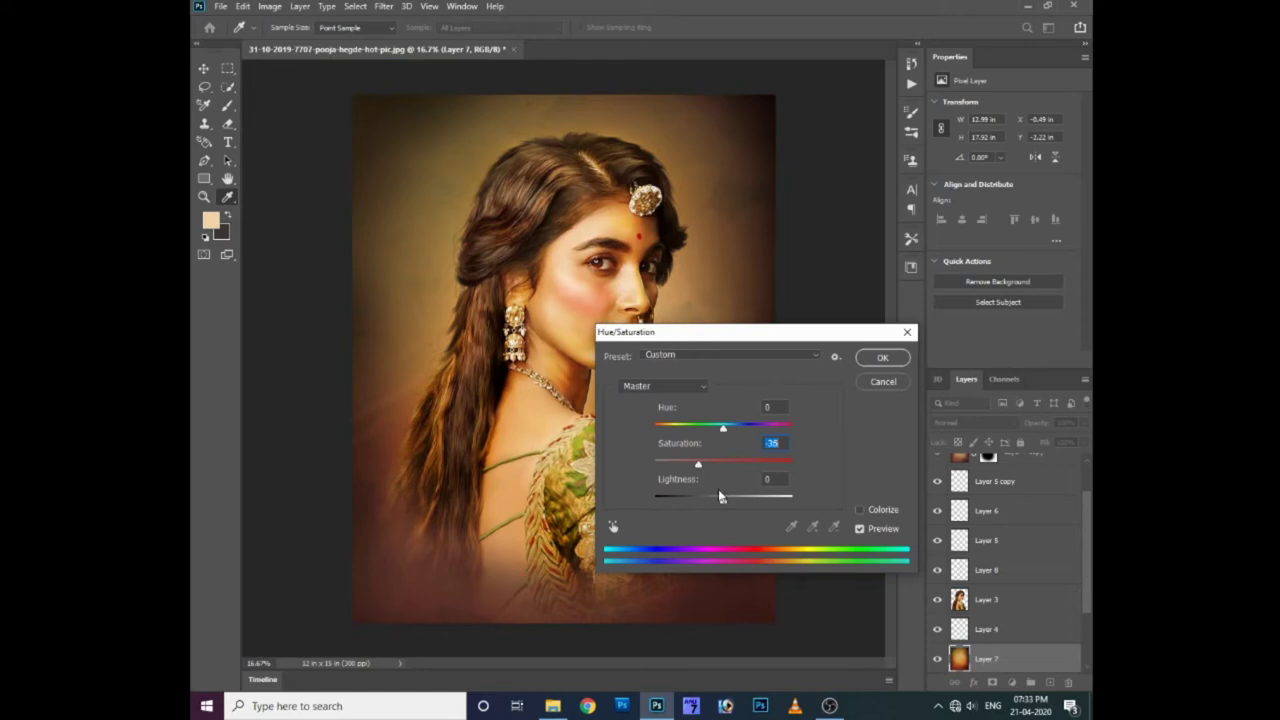
{"action": "left_click_drag", "start_coordinate": [724, 502], "coordinate": [733, 502]}
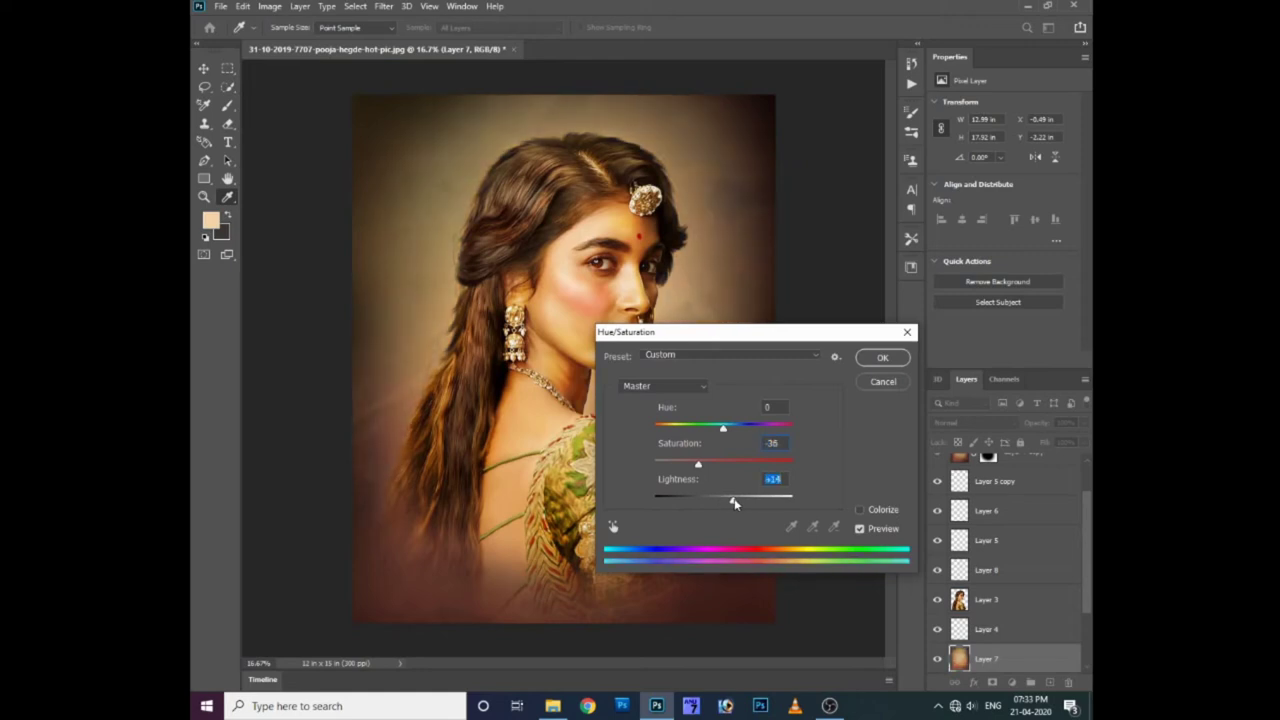
{"action": "key", "text": "Return"}
- Boost Layer 7 copy's saturation to +66
{"action": "scroll", "coordinate": [1000, 560], "scroll_direction": "up", "scroll_amount": 1}
{"action": "left_click", "coordinate": [960, 498]}
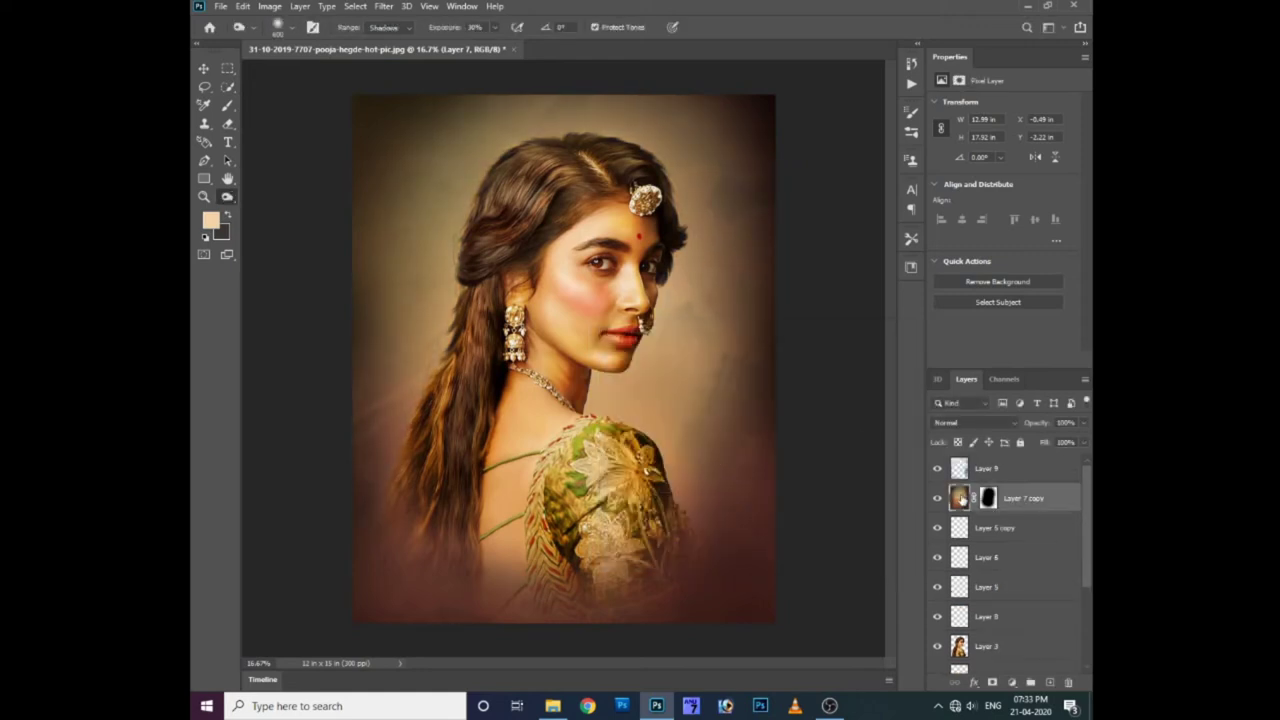
{"action": "key", "text": "ctrl+u"}
{"action": "left_click_drag", "start_coordinate": [709, 497], "coordinate": [740, 467]}
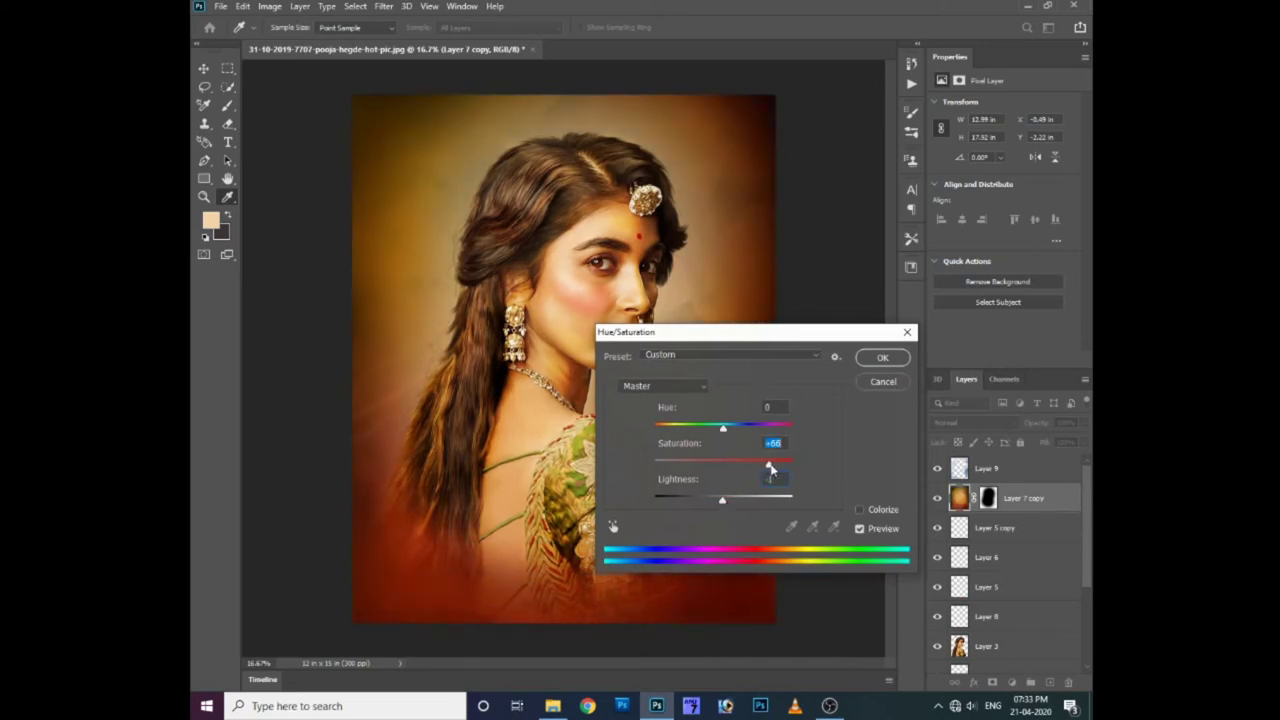
{"action": "key", "text": "Return"}
- With the Move tool, select the range of portrait layers starting from Layer 7
{"action": "key", "text": "o"}
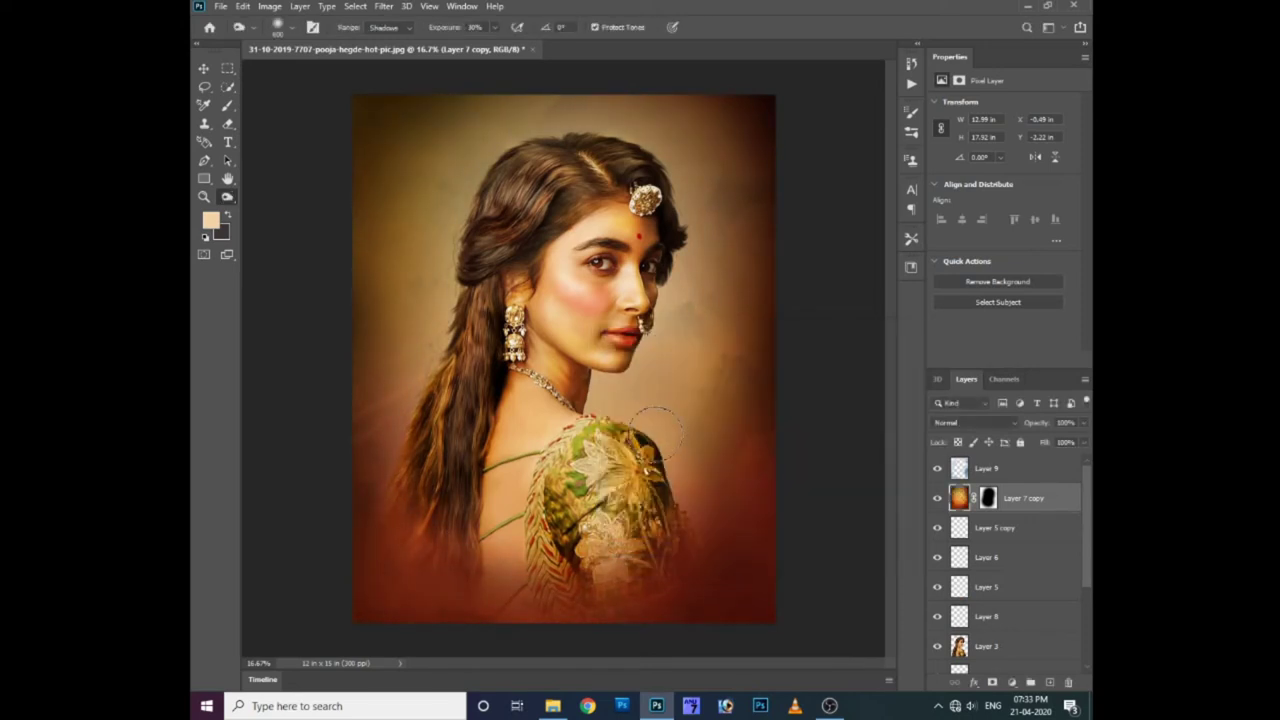
{"action": "key", "text": "v"}
{"action": "key", "text": "ctrl+minus"}
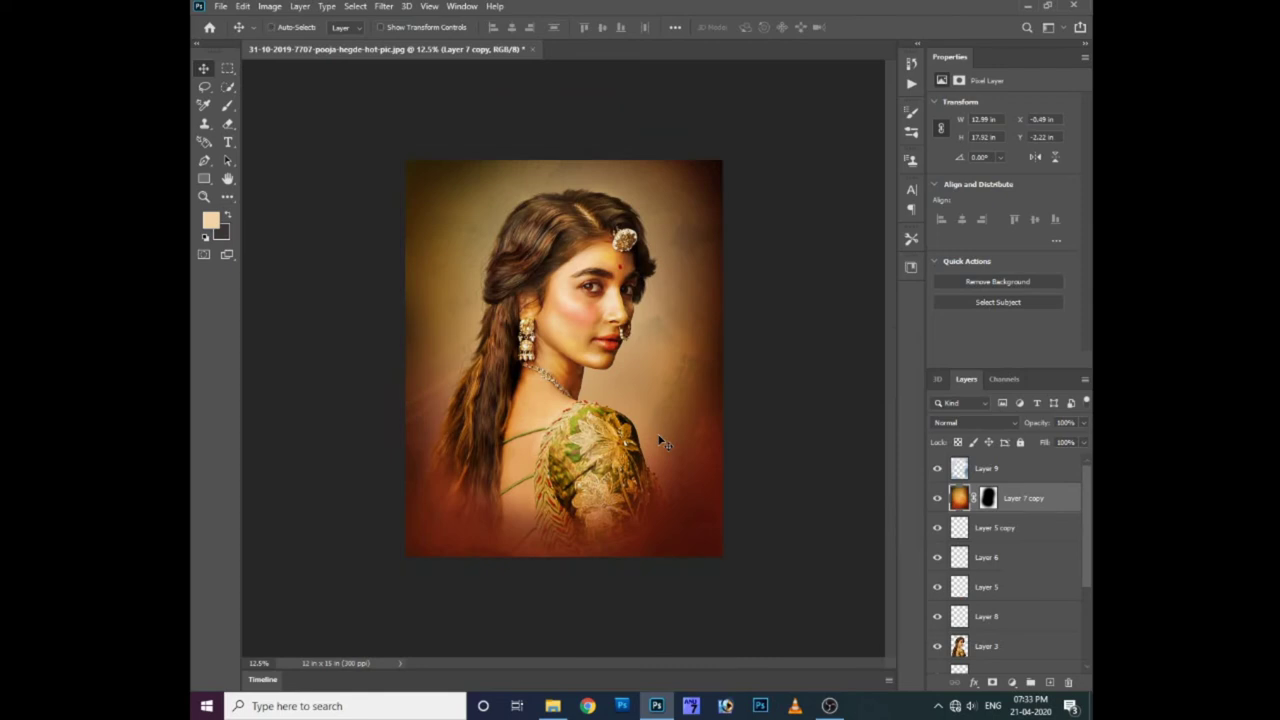
{"action": "scroll", "coordinate": [1027, 566], "scroll_direction": "down", "scroll_amount": 3}
{"action": "left_click", "coordinate": [1000, 617]}
{"action": "scroll", "coordinate": [1000, 623], "scroll_direction": "up", "scroll_amount": 3}
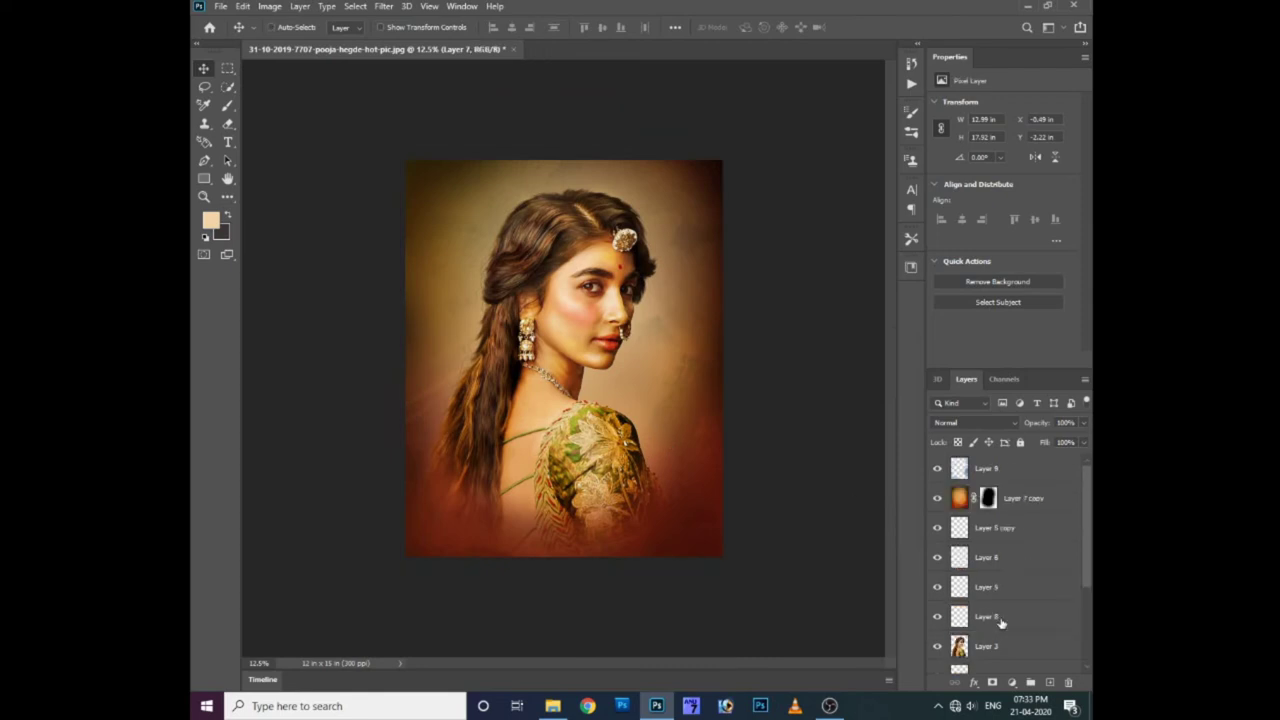
{"action": "left_click", "coordinate": [995, 470], "text": "shift"}
- Duplicate the selected layers and merge the copies into Layer 9 copy
{"action": "right_click", "coordinate": [999, 468]}
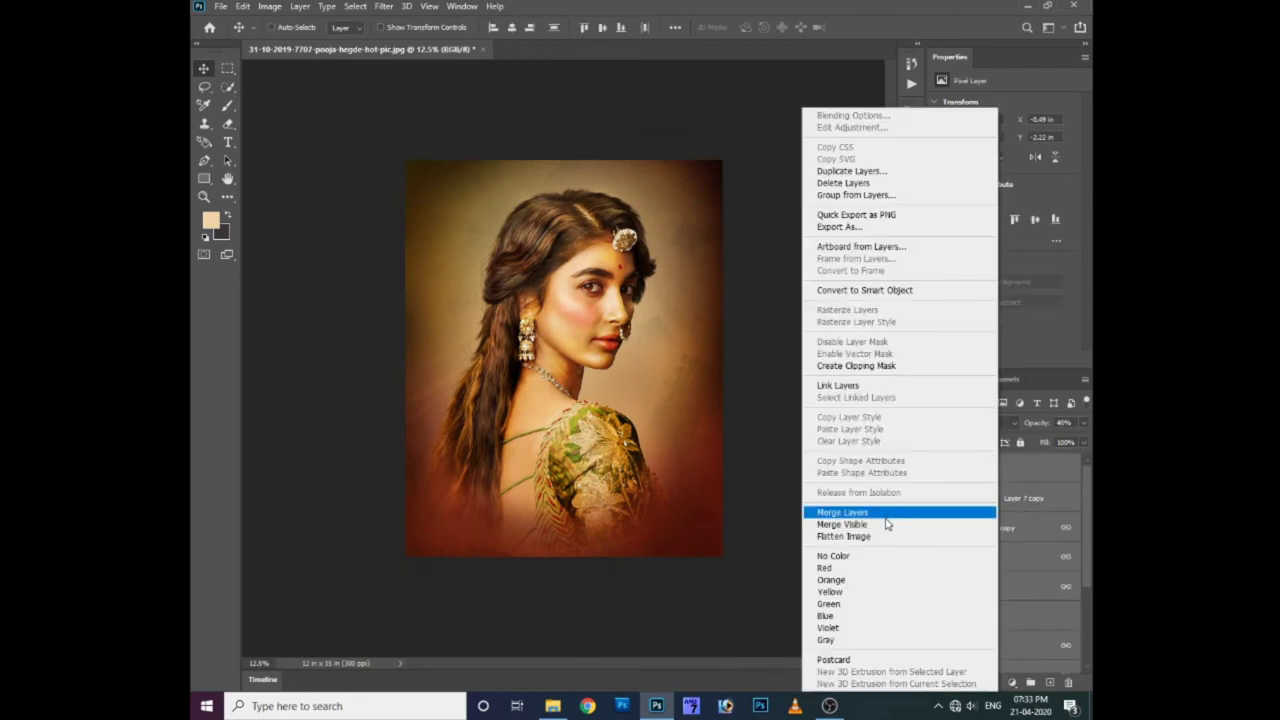
{"action": "left_click", "coordinate": [1038, 488]}
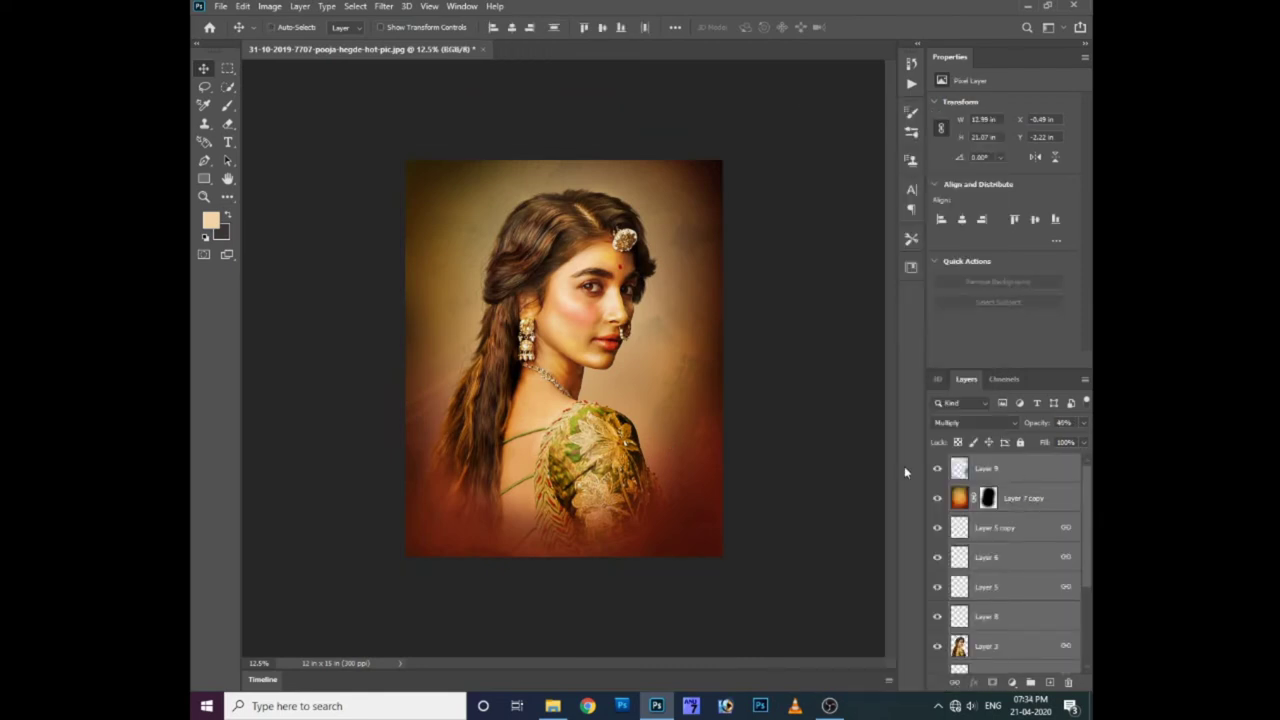
{"action": "right_click", "coordinate": [1022, 470]}
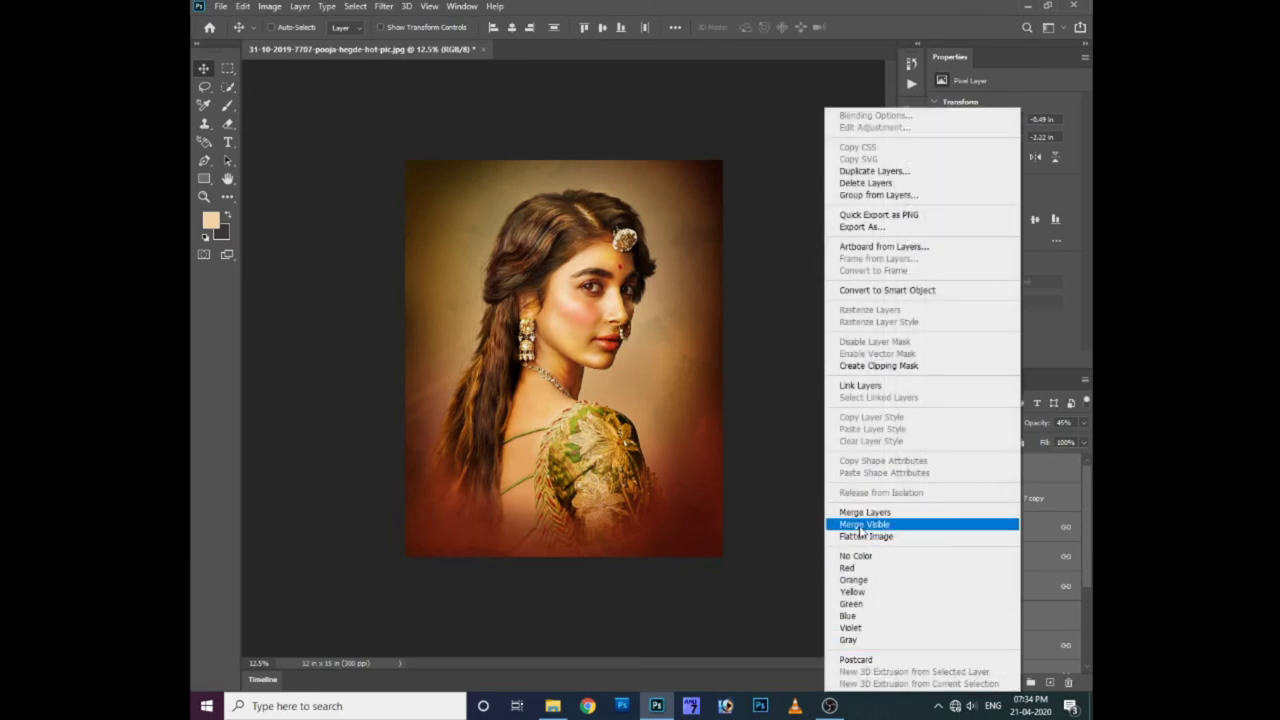
{"action": "left_click", "coordinate": [862, 171]}
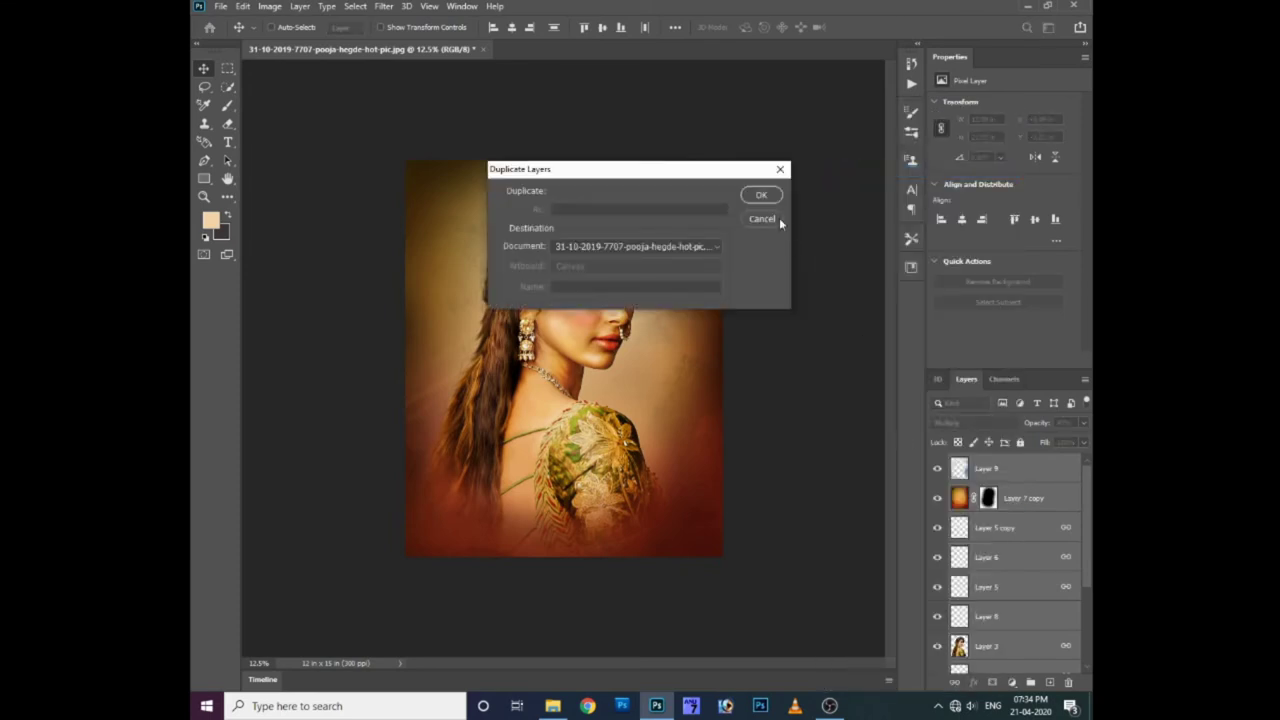
{"action": "left_click", "coordinate": [764, 196]}
{"action": "right_click", "coordinate": [1013, 473]}
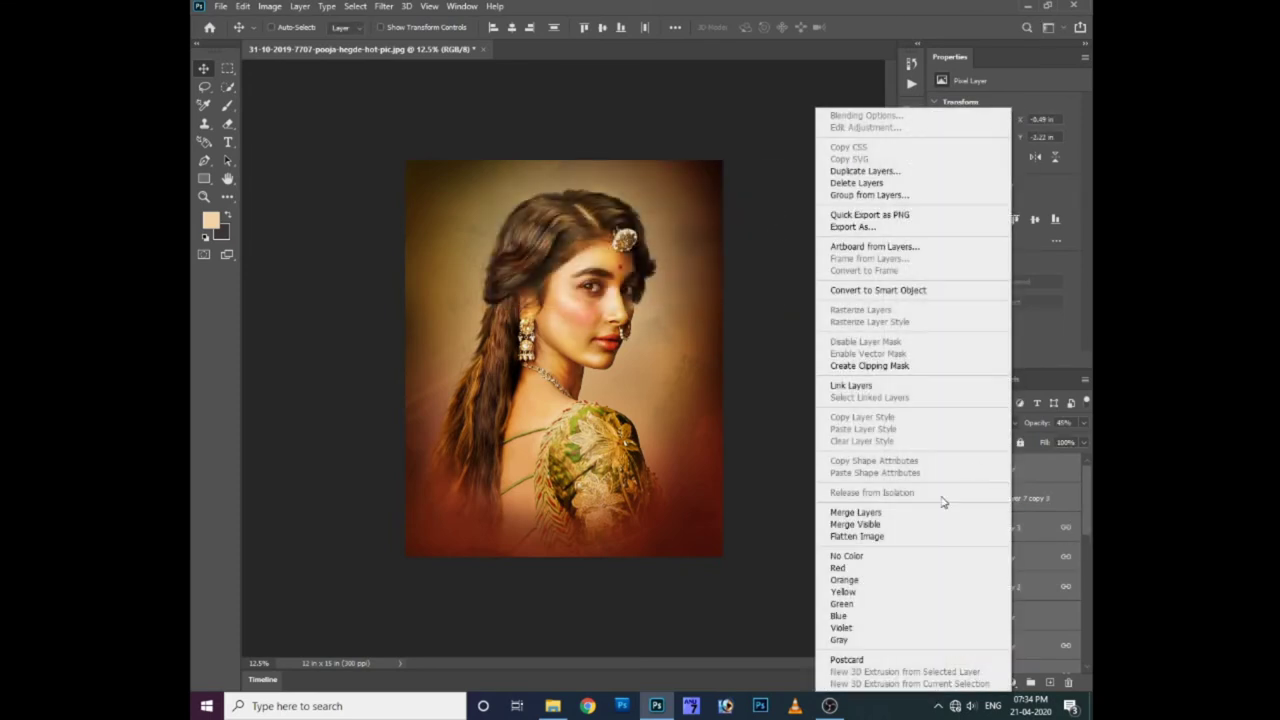
{"action": "left_click", "coordinate": [886, 507]}
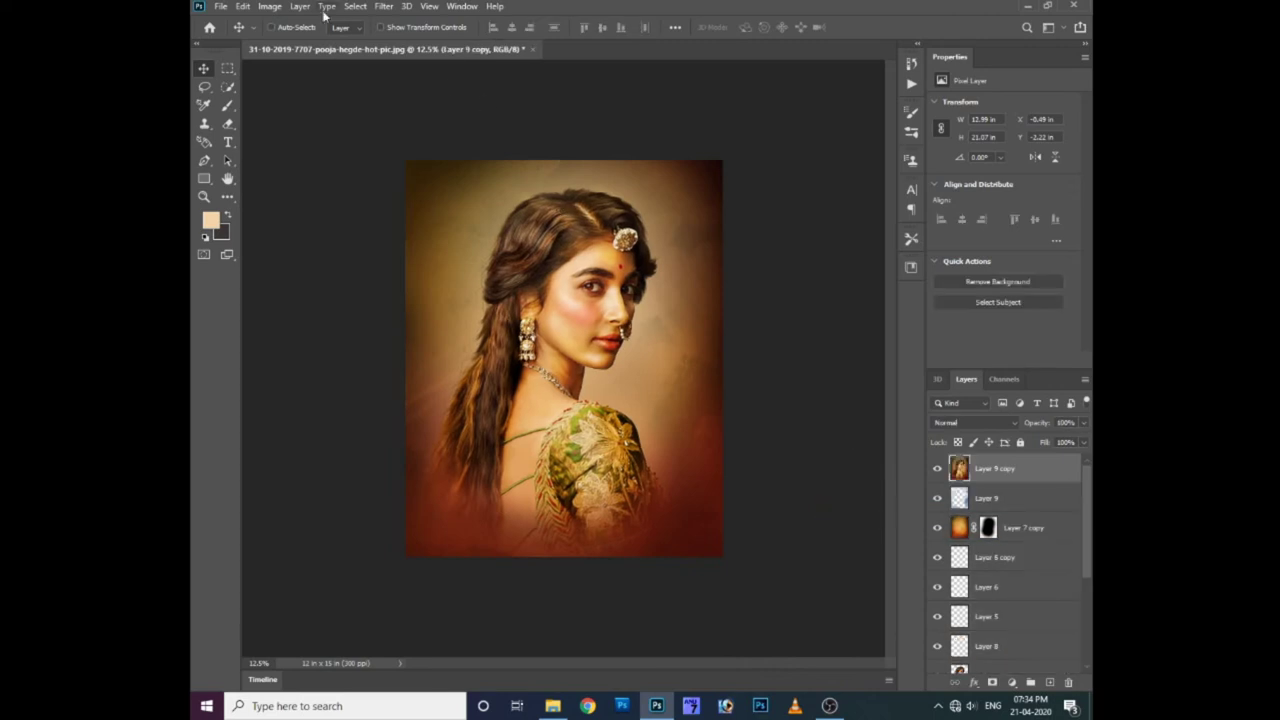
- Apply Match Color to Layer 9 copy with Luminance 113 and Color Intensity 124
{"action": "left_click", "coordinate": [378, 8]}
{"action": "mouse_move", "coordinate": [292, 43]}
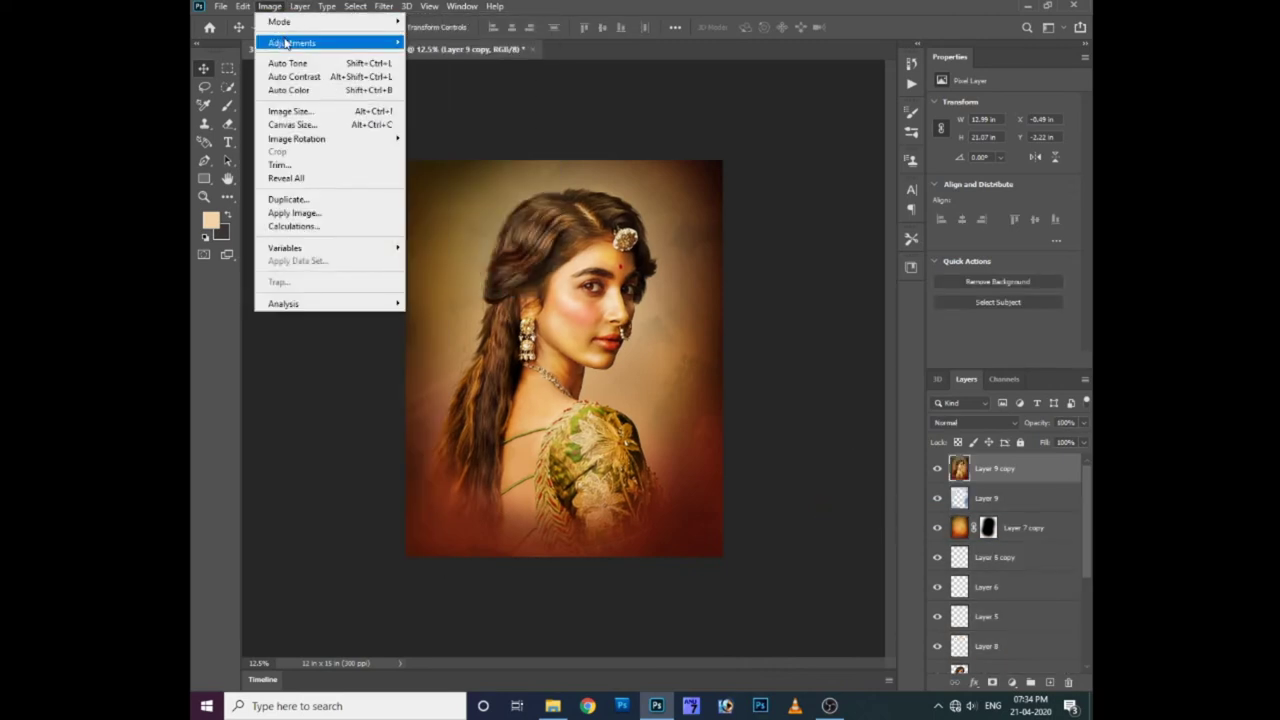
{"action": "left_click", "coordinate": [434, 328]}
{"action": "mouse_move", "coordinate": [600, 86]}
{"action": "left_mouse_down"}
{"action": "mouse_move", "coordinate": [800, 240]}
{"action": "mouse_move", "coordinate": [797, 207]}
{"action": "left_mouse_up"}
{"action": "left_click_drag", "start_coordinate": [793, 317], "coordinate": [809, 320]}
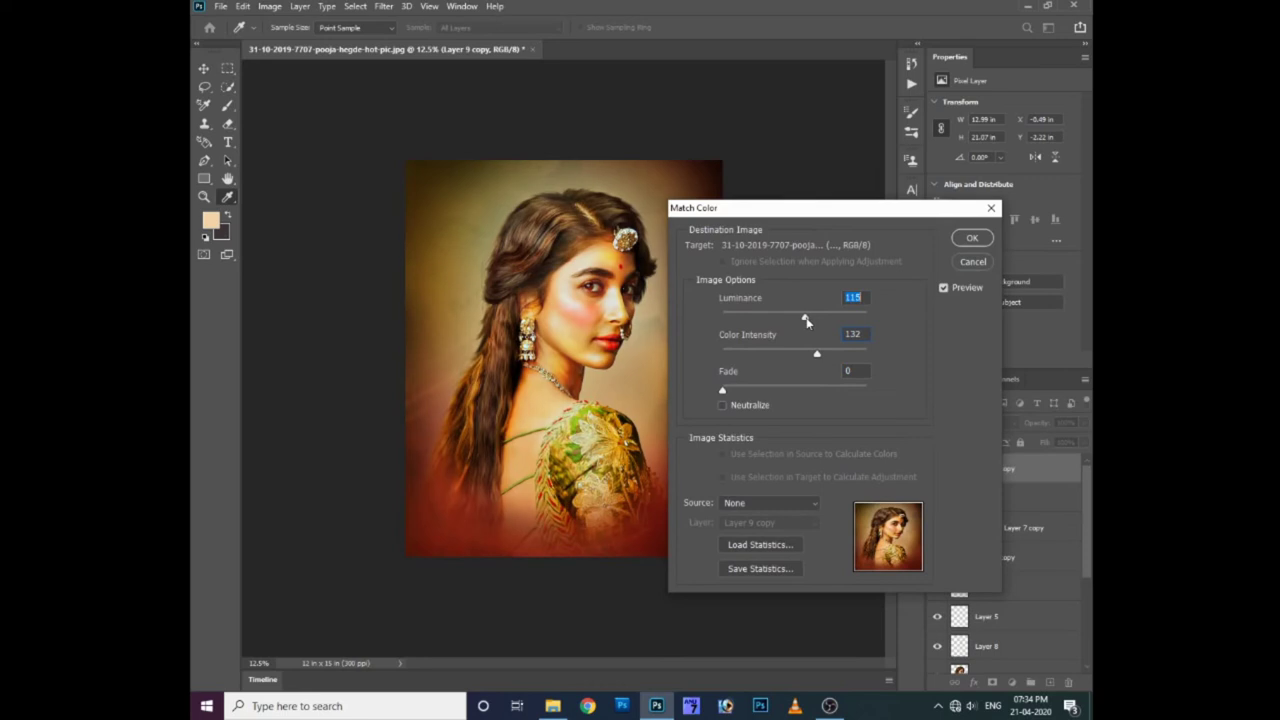
{"action": "left_click_drag", "start_coordinate": [805, 317], "coordinate": [812, 356]}
{"action": "left_click", "coordinate": [943, 289]}
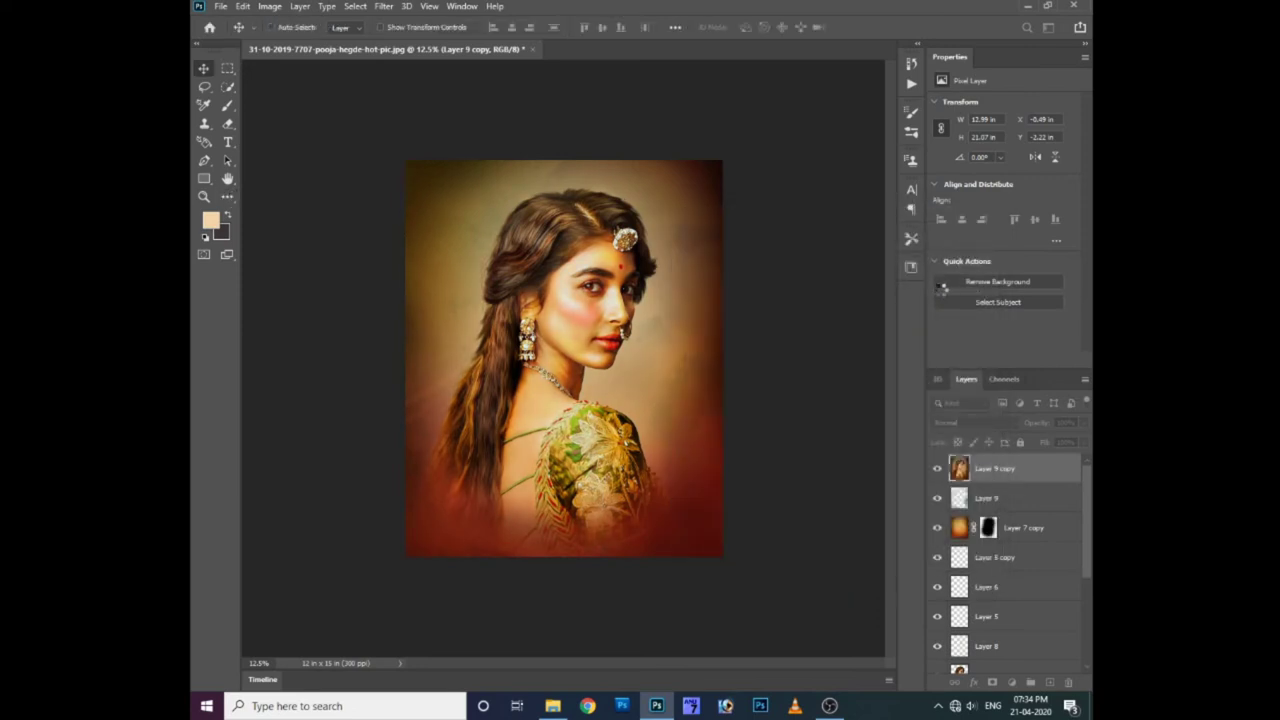
{"action": "key", "text": "ctrl+plus"}
{"action": "key", "text": "ctrl+plus"}
{"action": "key", "text": "ctrl+plus"}
{"action": "key", "text": "ctrl+minus"}
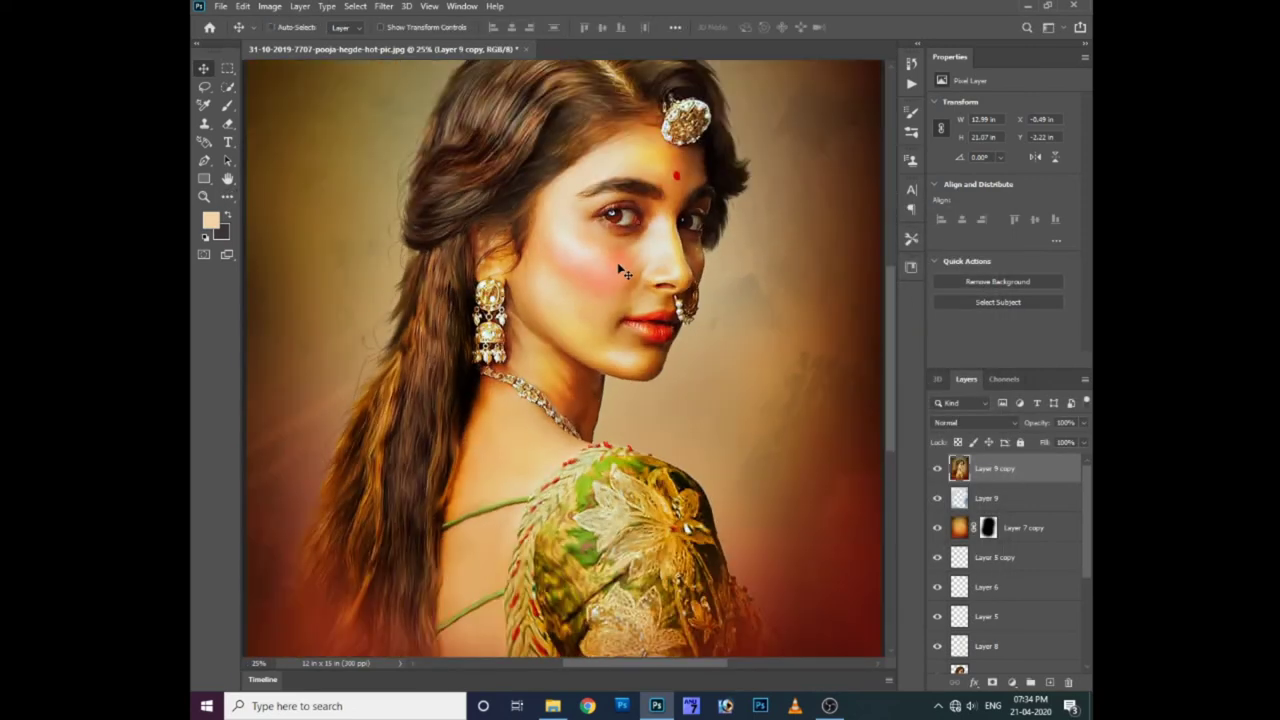
- Set up the Smudge tool with a textured brush at reduced strength over the face
{"action": "key", "text": "ctrl+minus"}
{"action": "key", "text": "ctrl+plus"}
{"action": "key", "text": "ctrl+plus"}
{"action": "left_click_drag", "start_coordinate": [623, 268], "coordinate": [574, 380]}
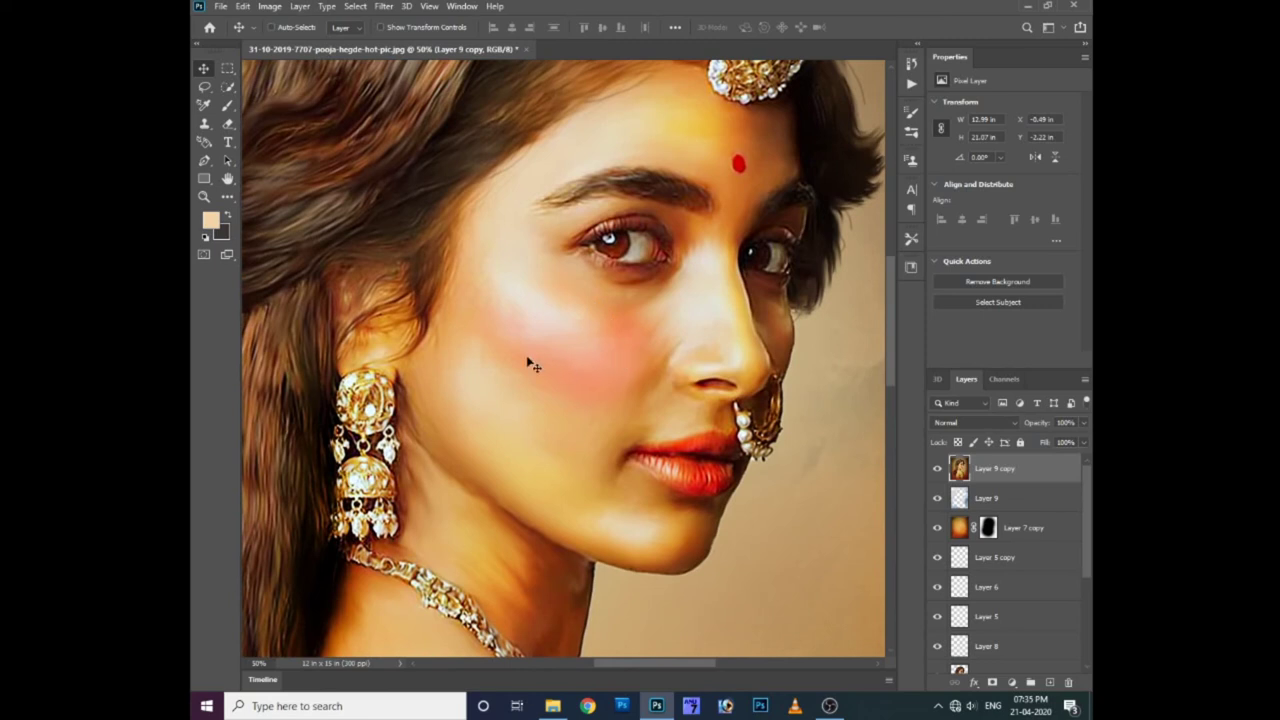
{"action": "left_click", "coordinate": [230, 204]}
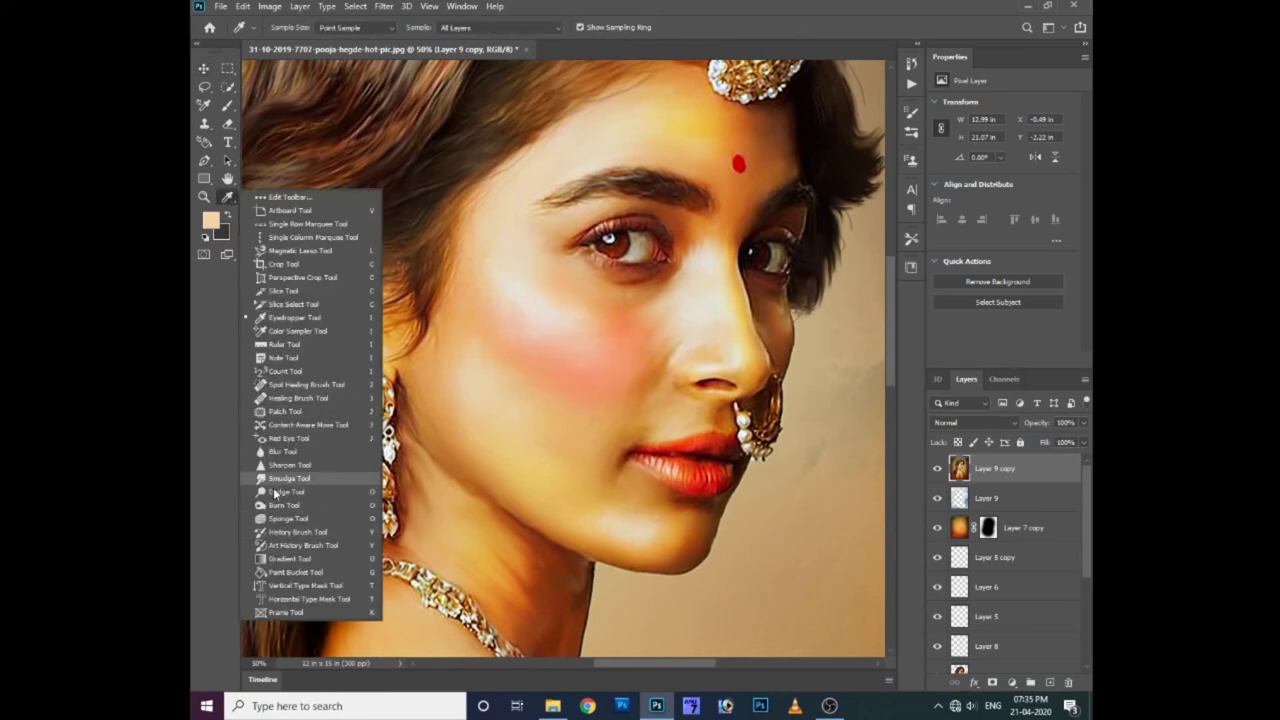
{"action": "left_click", "coordinate": [300, 482]}
{"action": "right_click", "coordinate": [519, 361]}
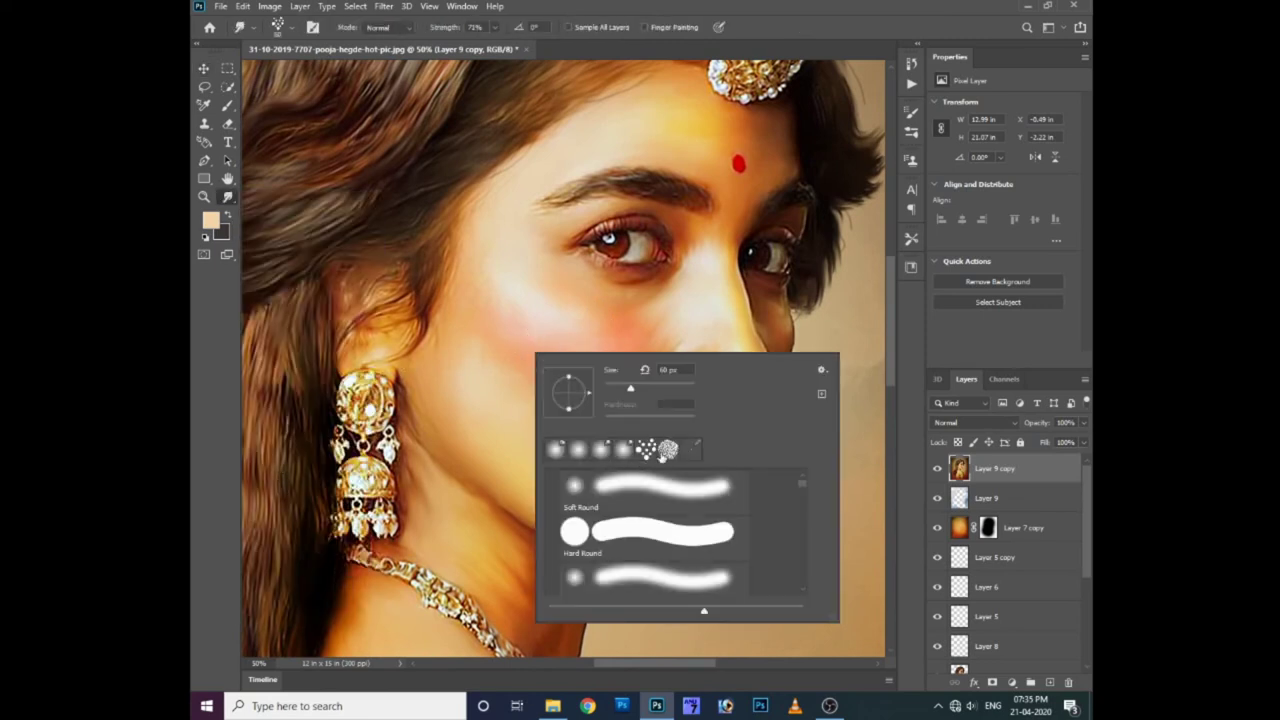
{"action": "left_click", "coordinate": [668, 450]}
{"action": "left_click", "coordinate": [668, 310]}
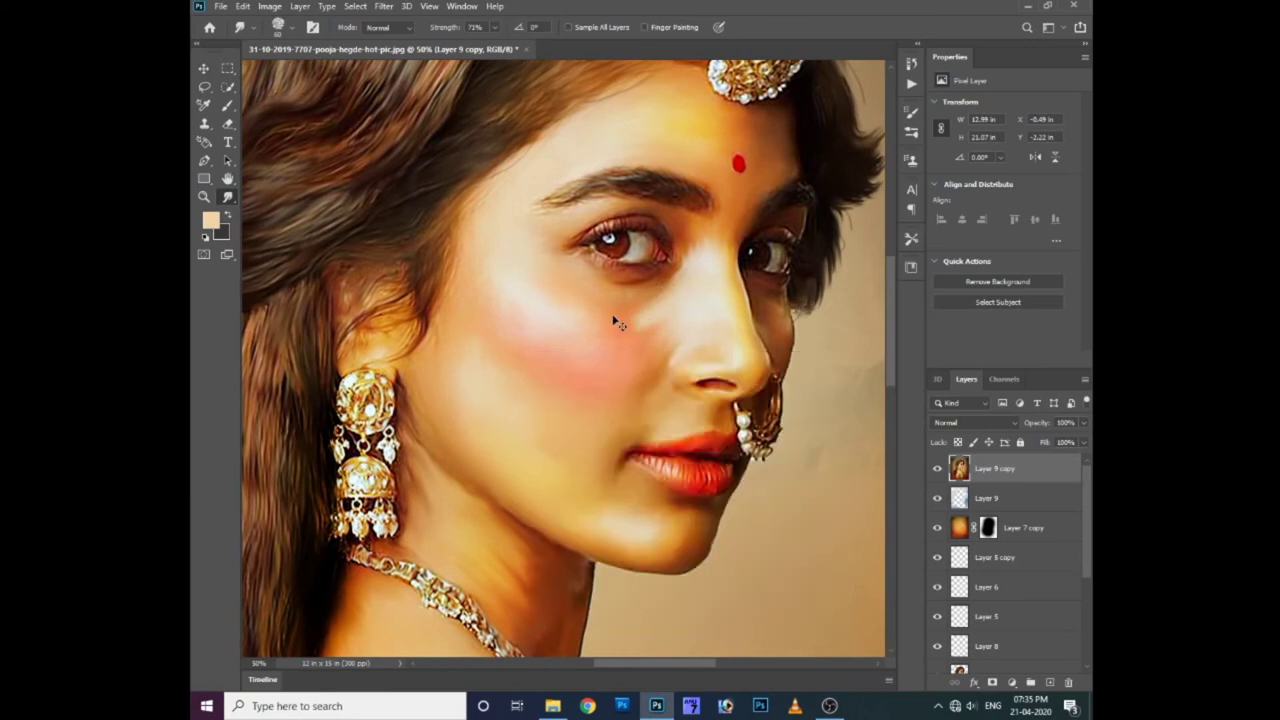
{"action": "left_click_drag", "start_coordinate": [497, 29], "coordinate": [467, 46]}
{"action": "left_click", "coordinate": [658, 322]}
- Zoom out to the whole head, back in on the face, then fit the image on screen
{"action": "key", "text": "ctrl+minus"}
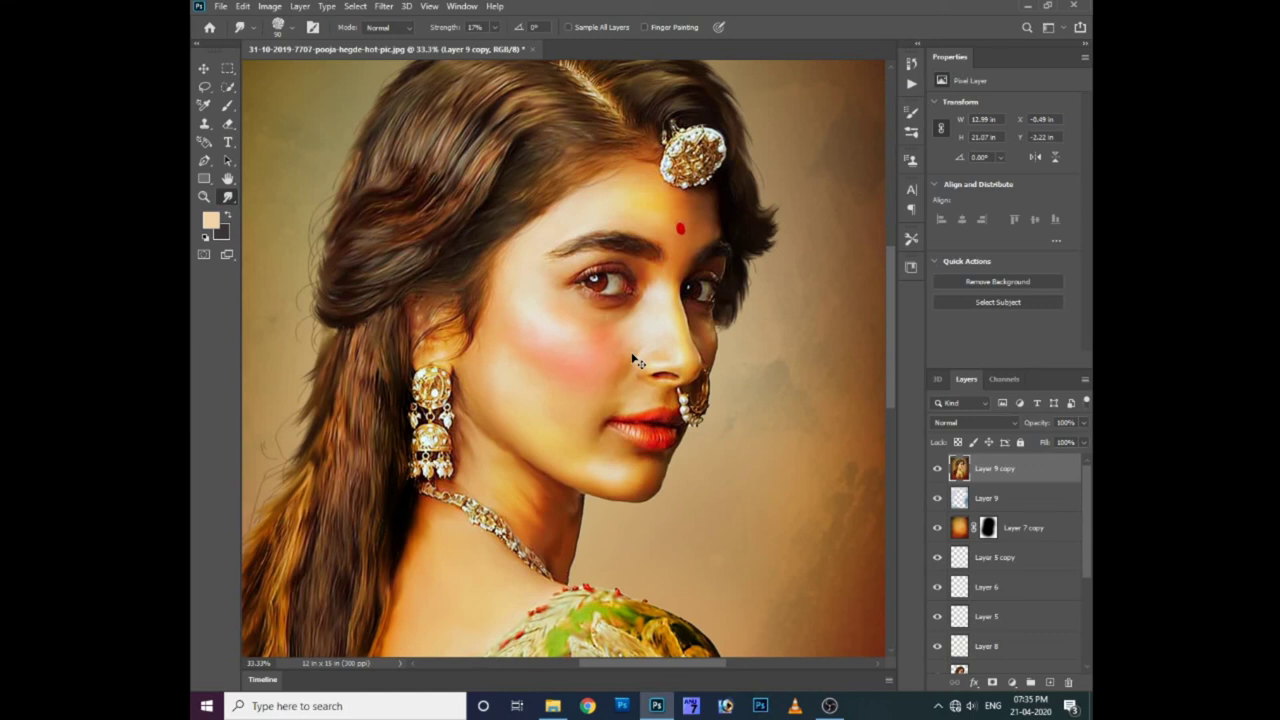
{"action": "key", "text": "ctrl+minus"}
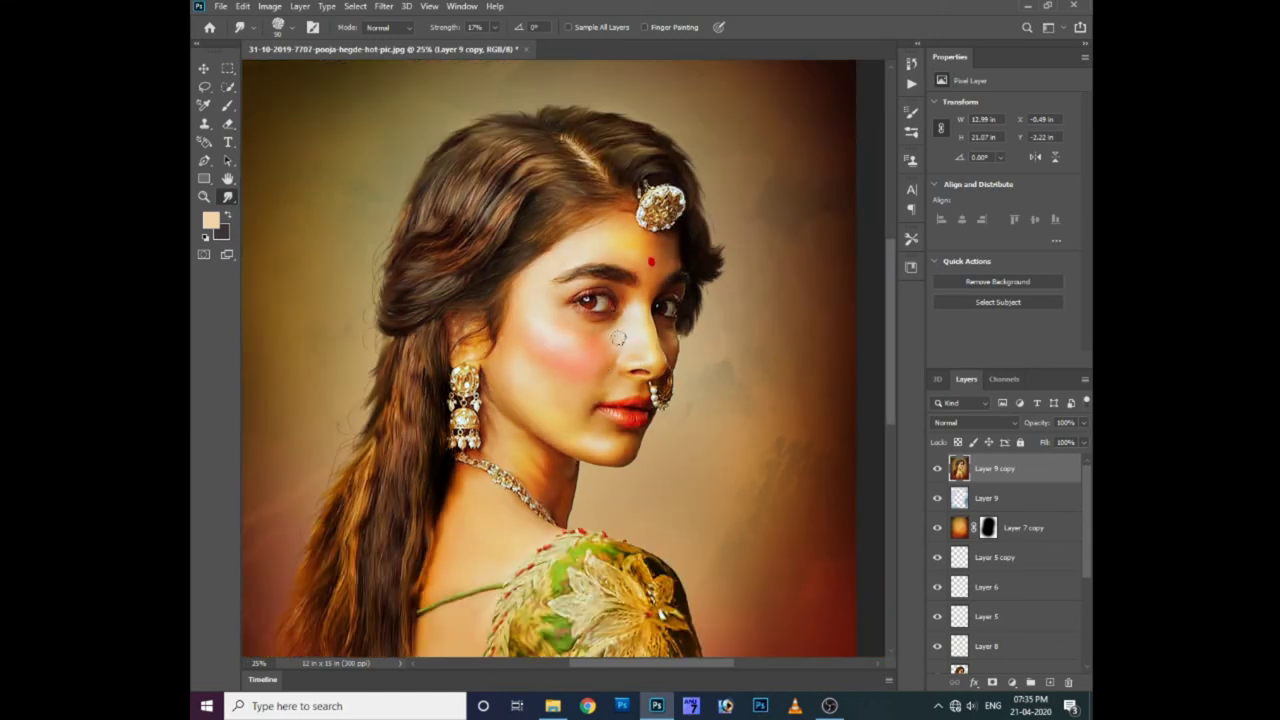
{"action": "key", "text": "ctrl+plus"}
{"action": "key", "text": "ctrl+plus"}
{"action": "key", "text": "ctrl+plus"}
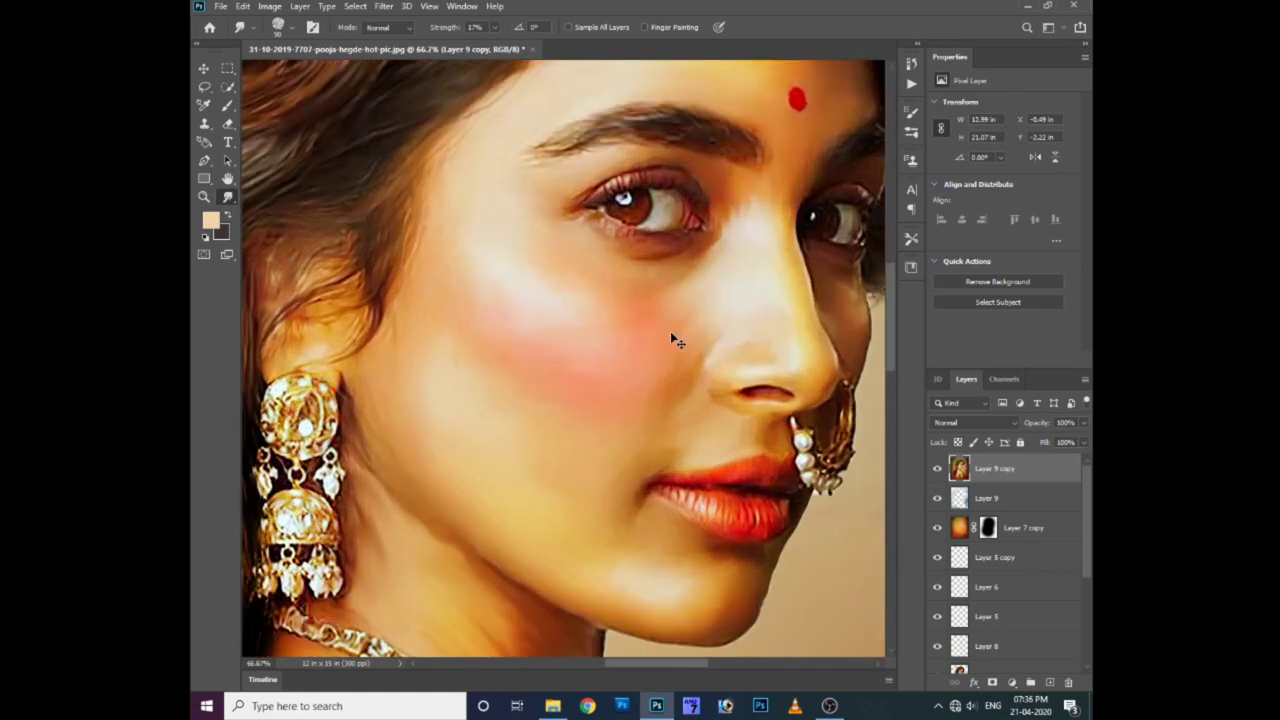
{"action": "key", "text": "ctrl+0"}
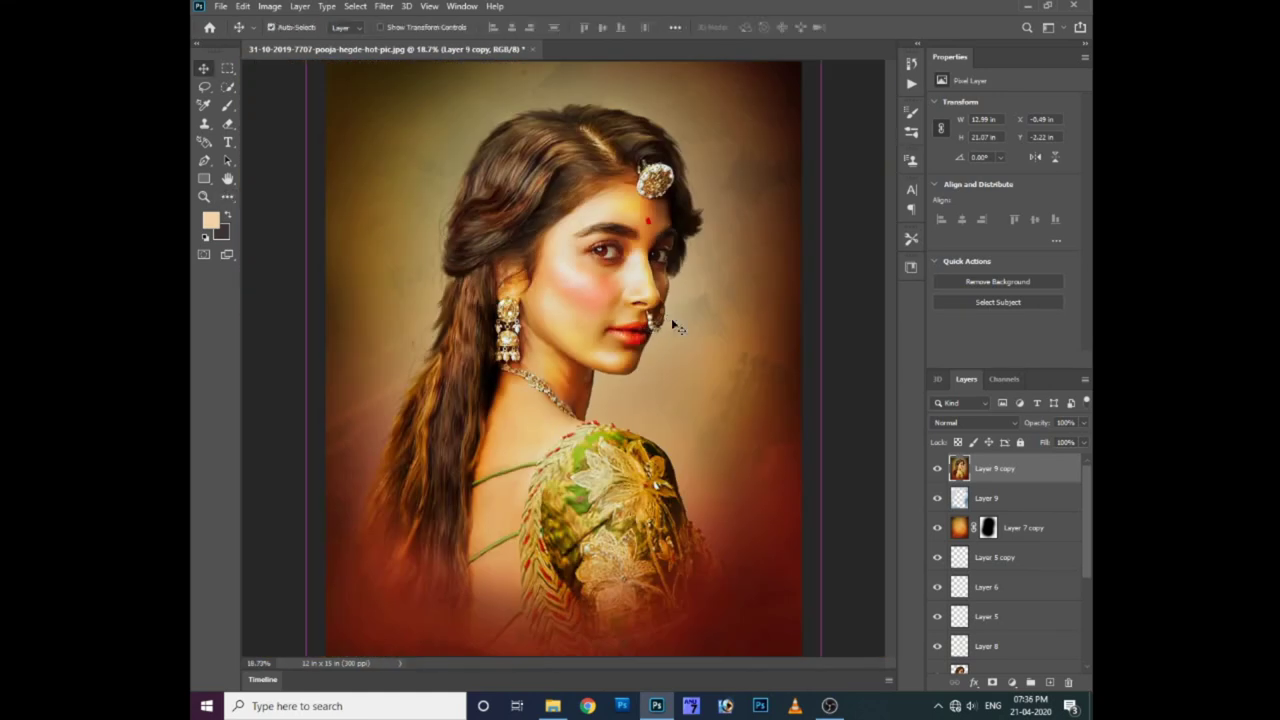